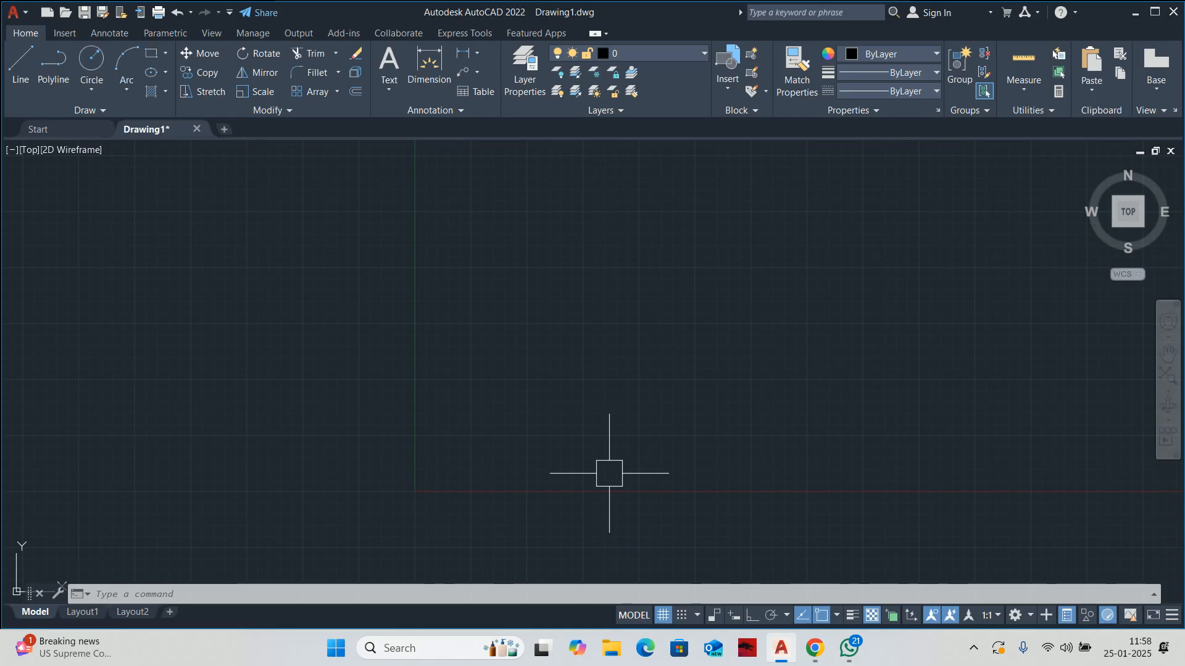
{"action": "type", "text": "rec"}
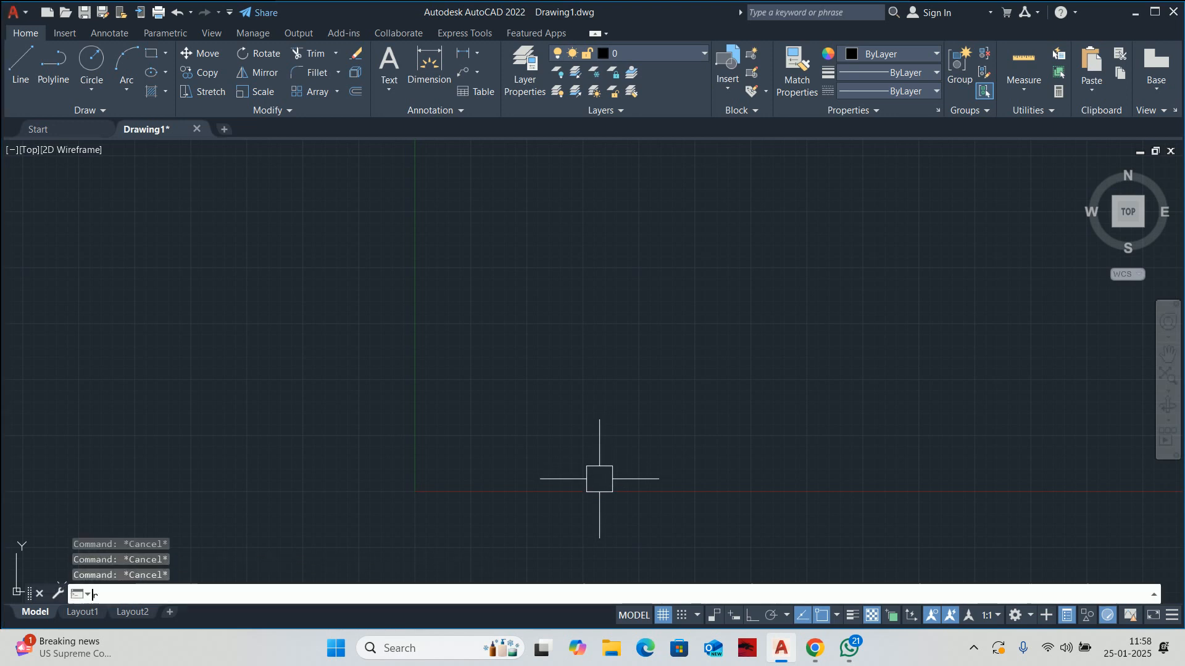
{"action": "key", "text": "Return"}
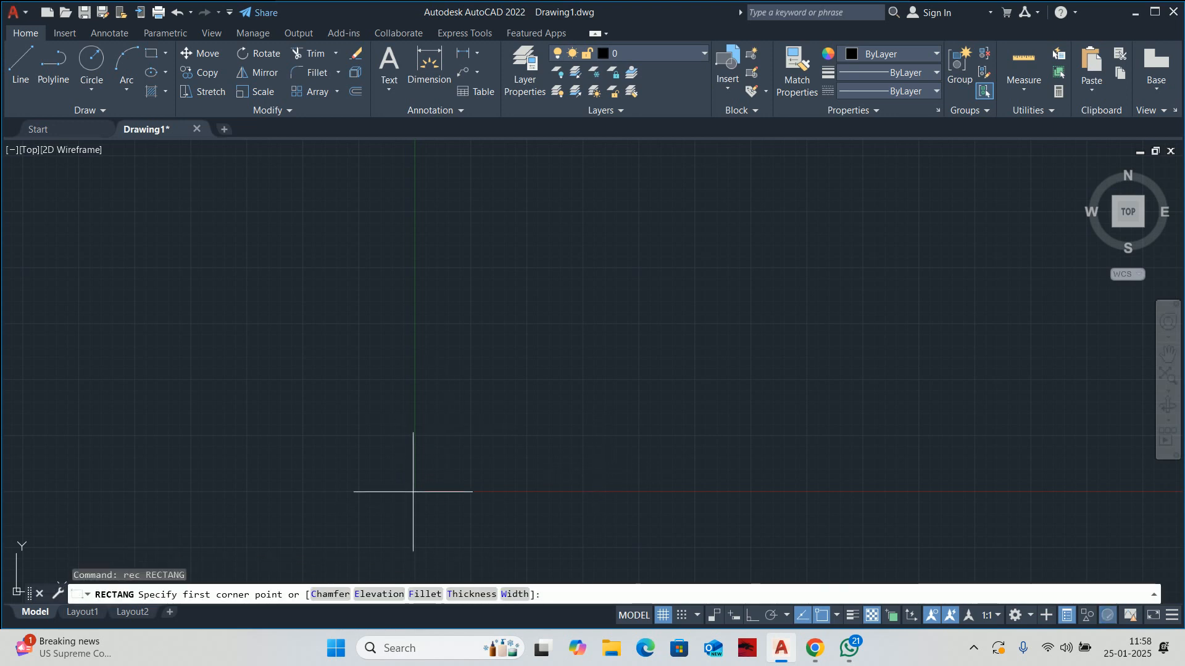
{"action": "key", "text": "Escape"}
- Set the drawing units' length precision to two decimal places (0.00), keeping decimal type and millimetres
{"action": "type", "text": "un"}
{"action": "key", "text": "Return"}
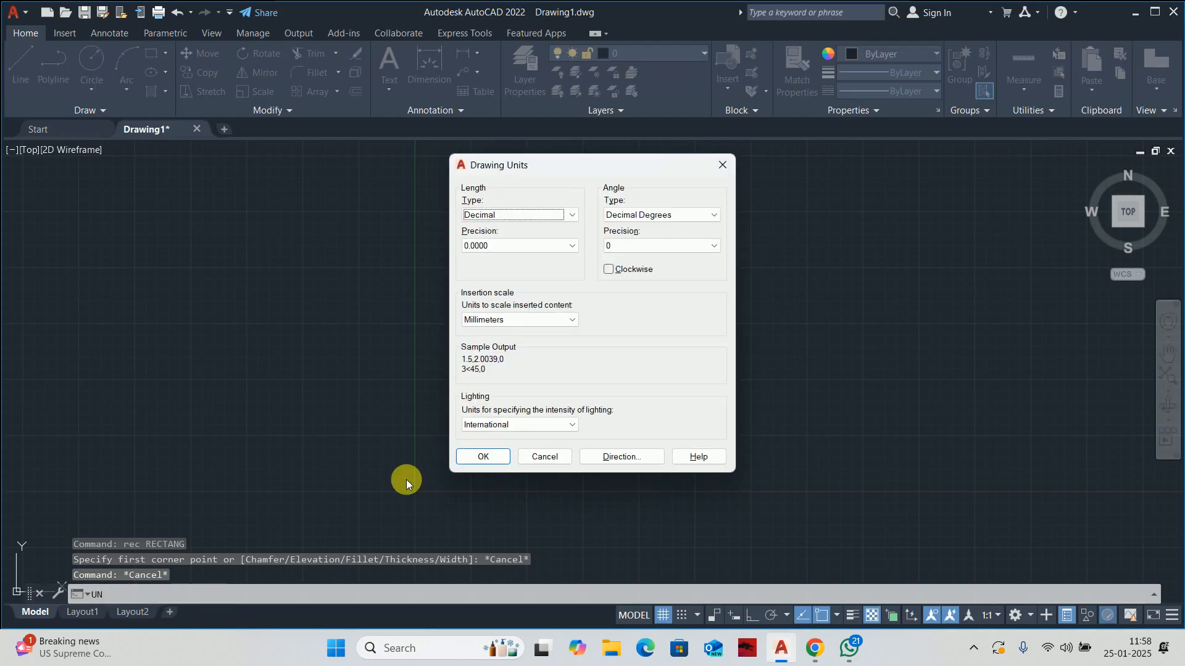
{"action": "left_click", "coordinate": [484, 245]}
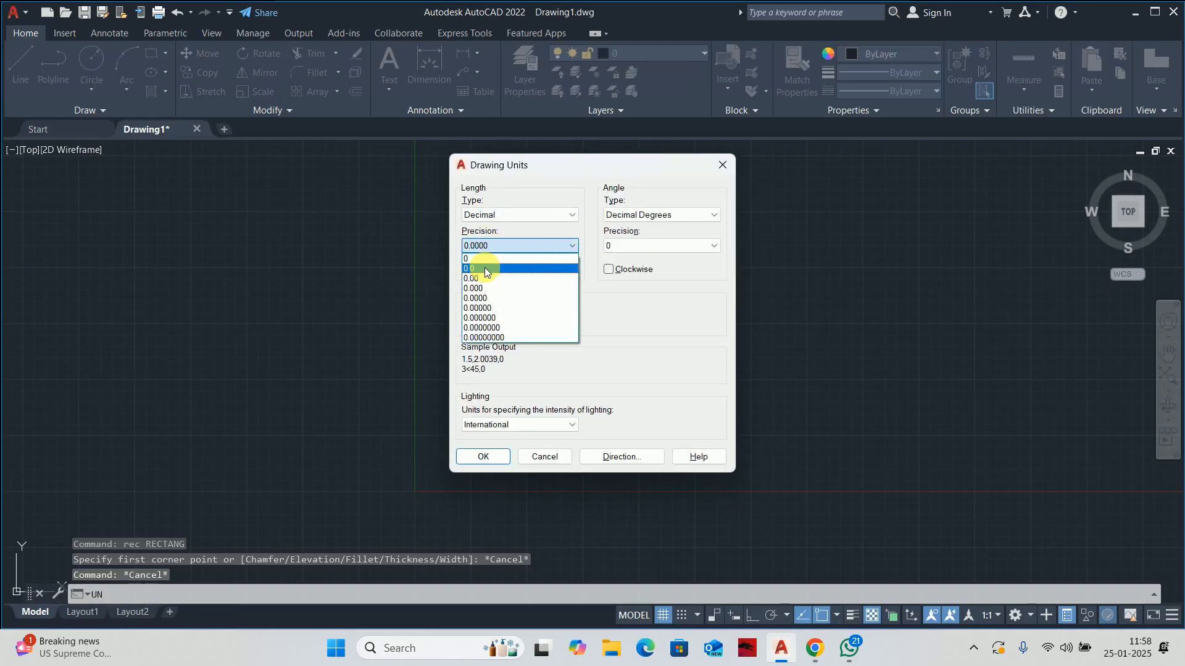
{"action": "left_click", "coordinate": [481, 274]}
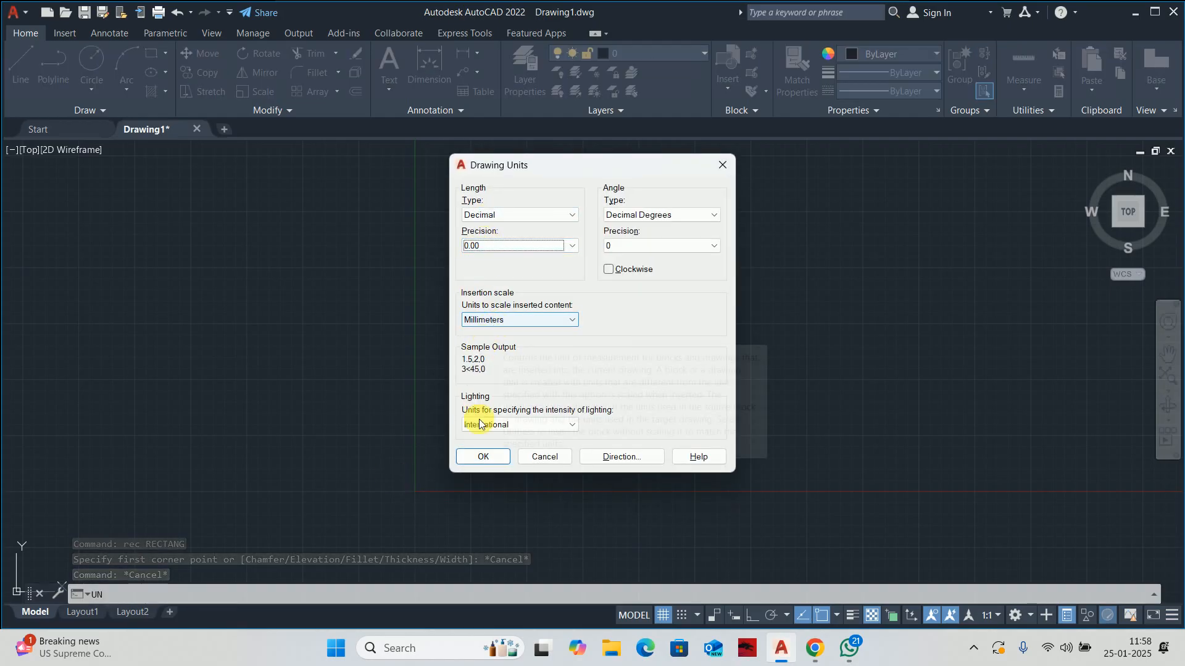
{"action": "left_click", "coordinate": [484, 457]}
- Modify the ISO-25 dimension style so its primary units use a period as the decimal separator
{"action": "type", "text": "d"}
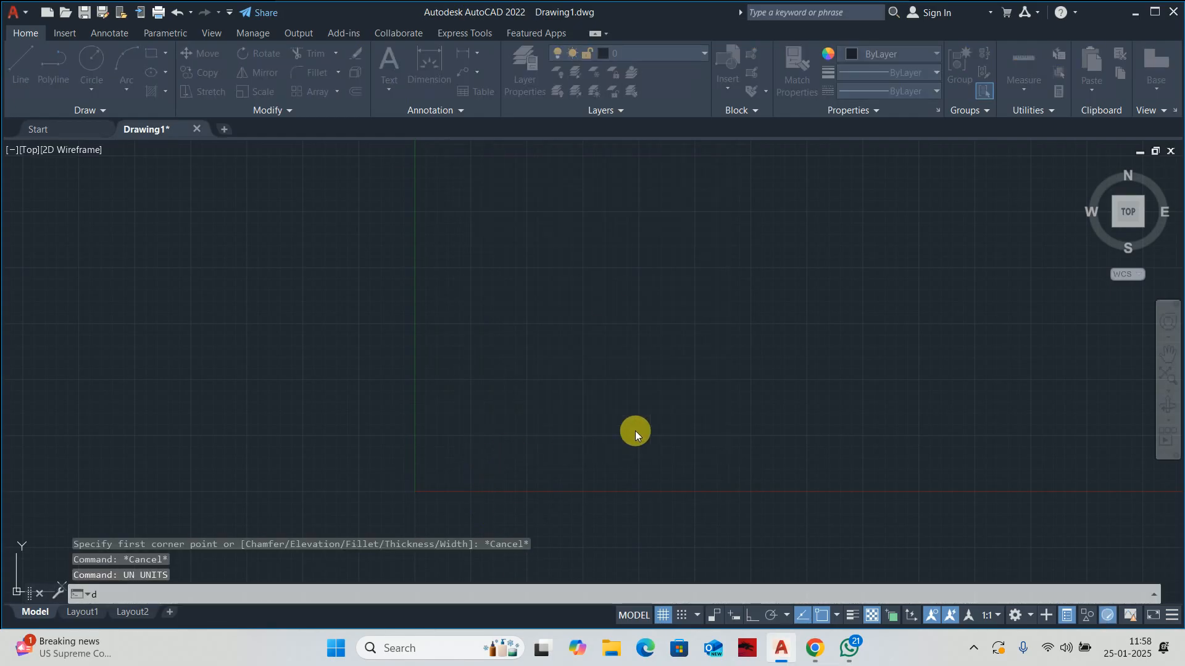
{"action": "key", "text": "Return"}
{"action": "left_click", "coordinate": [755, 290]}
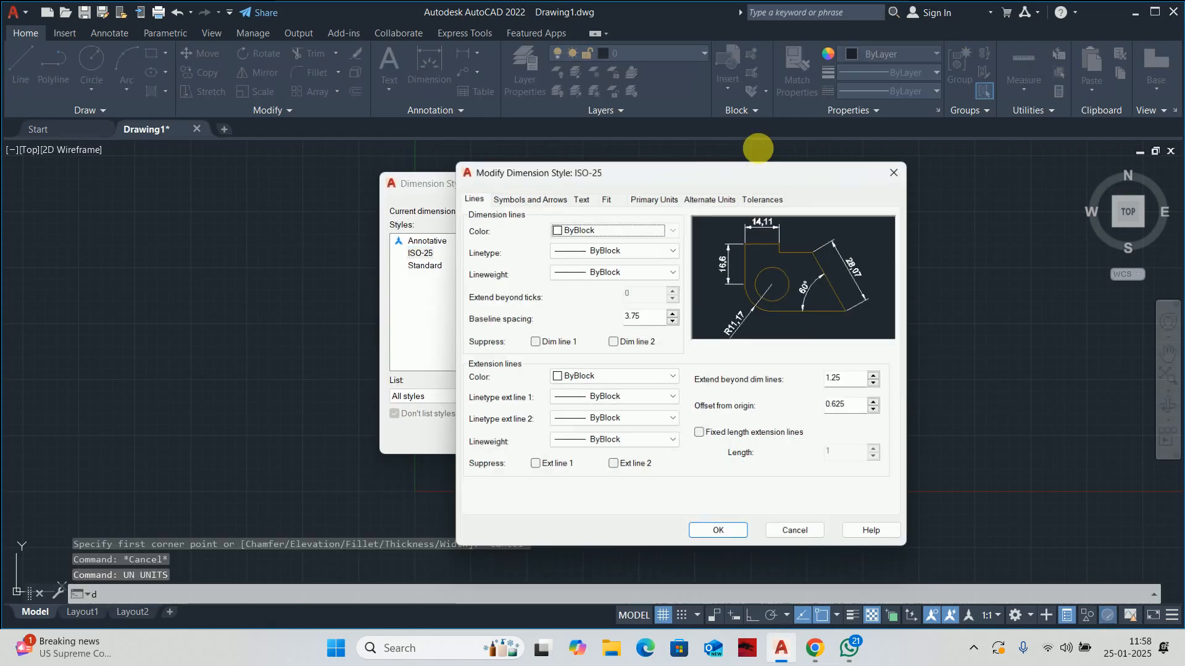
{"action": "left_click", "coordinate": [666, 198]}
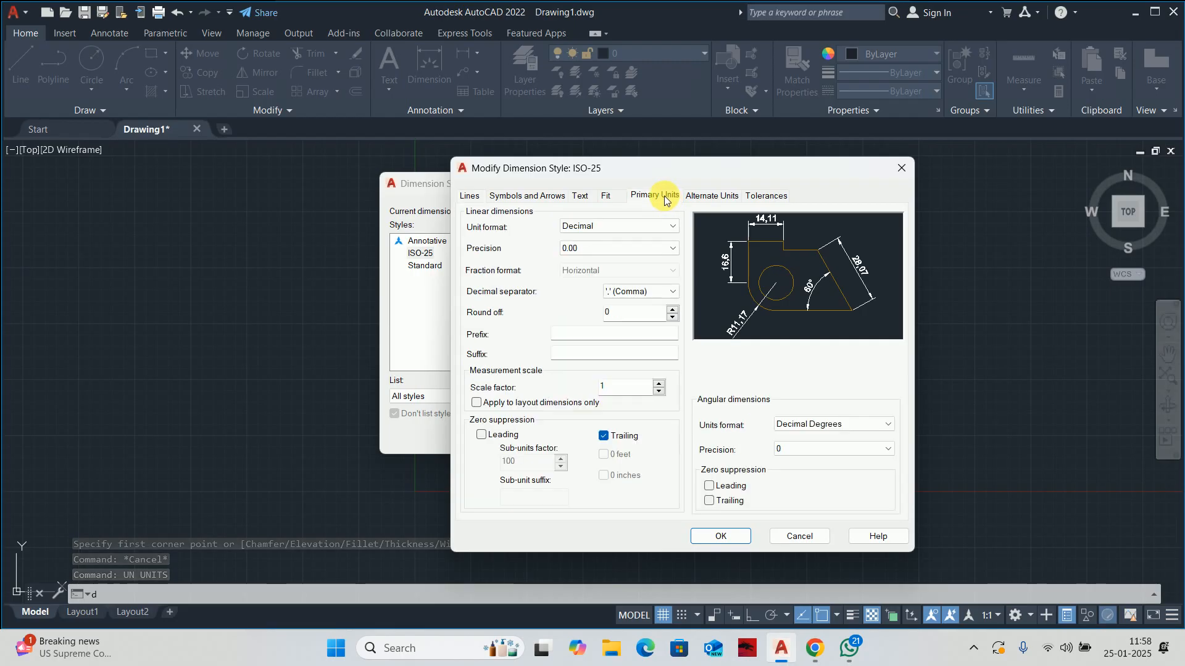
{"action": "left_click", "coordinate": [625, 294]}
{"action": "left_click", "coordinate": [632, 308]}
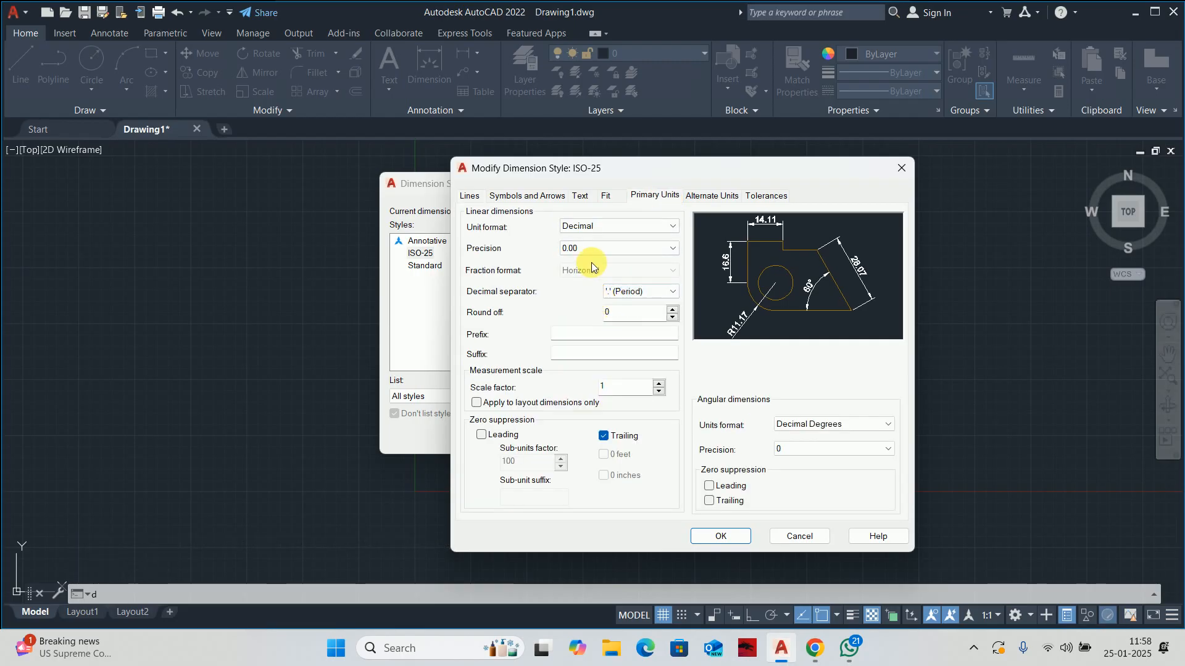
- Set the vertical text placement of the ISO-25 dimension style to Centered
{"action": "left_click", "coordinate": [580, 196]}
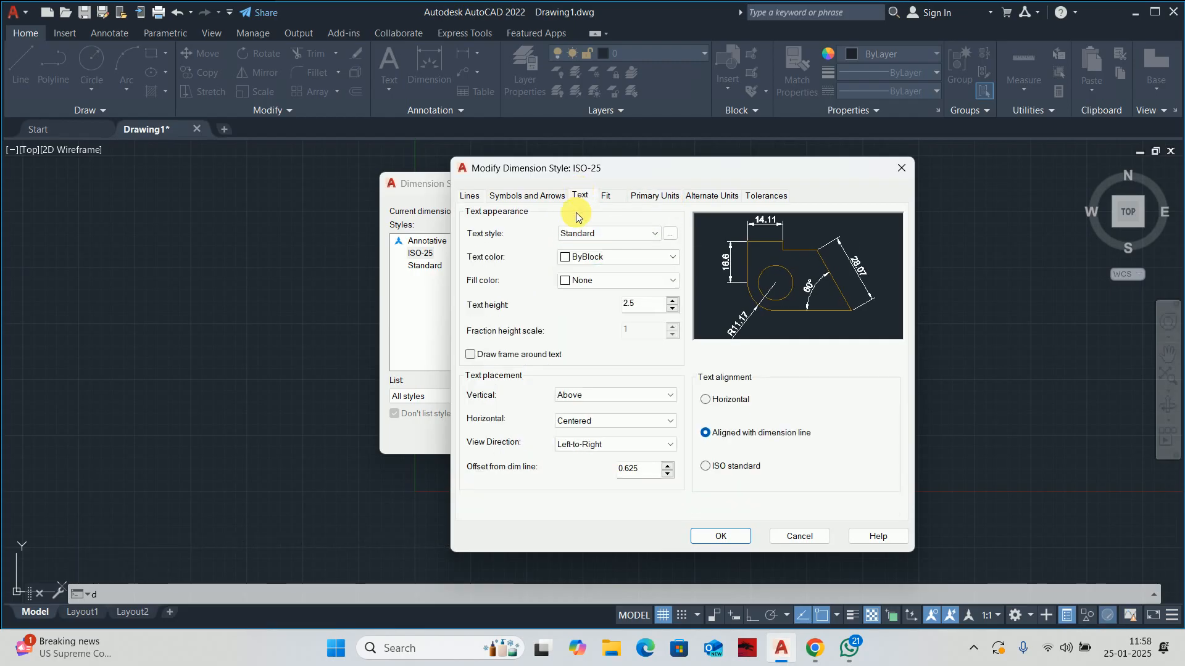
{"action": "left_click", "coordinate": [666, 395]}
{"action": "left_click", "coordinate": [574, 406]}
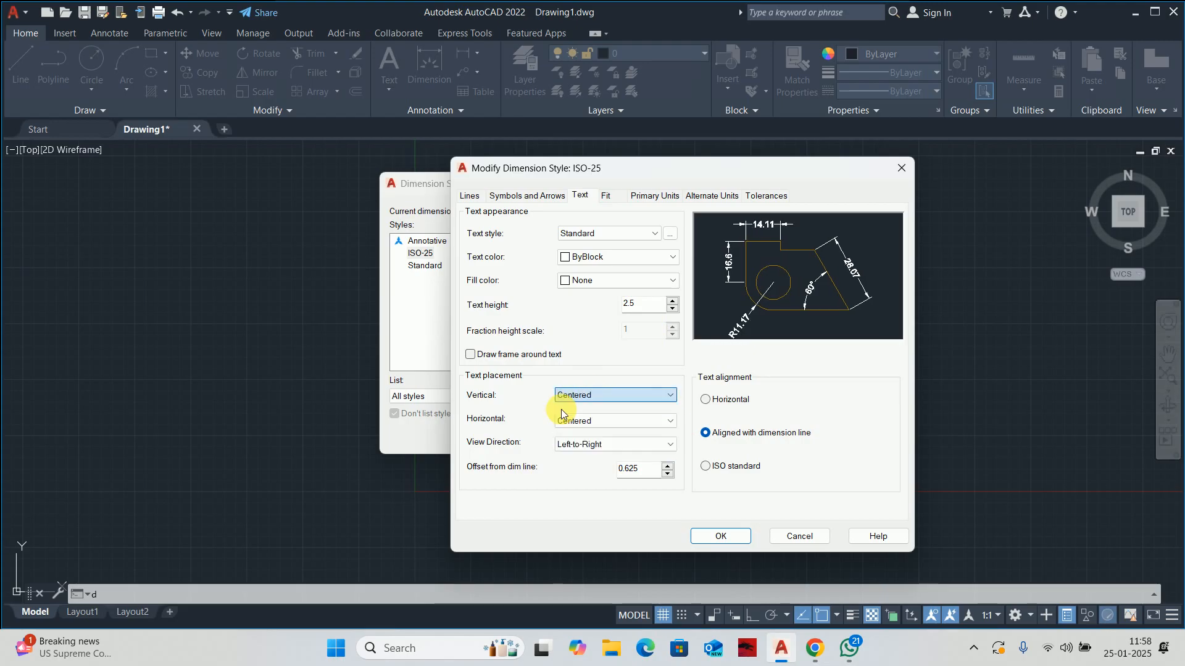
- Set the ISO-25 dimension style's arrow size to 100 and its first arrowhead to Oblique
{"action": "left_click", "coordinate": [521, 194]}
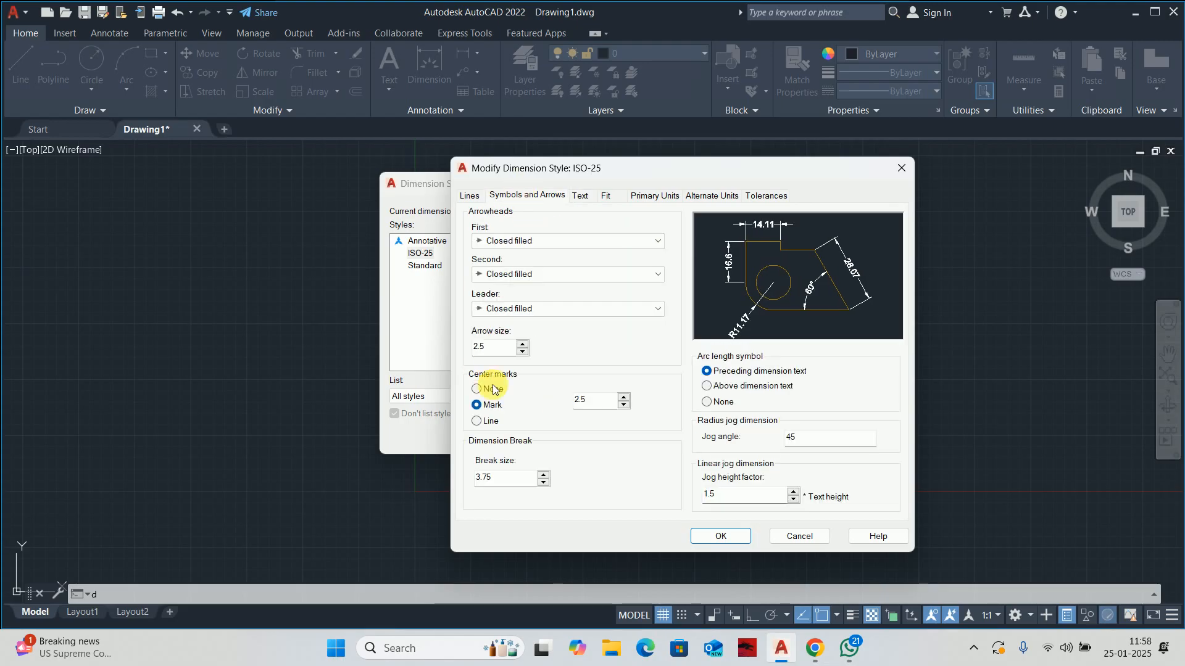
{"action": "double_click", "coordinate": [502, 348]}
{"action": "type", "text": "100"}
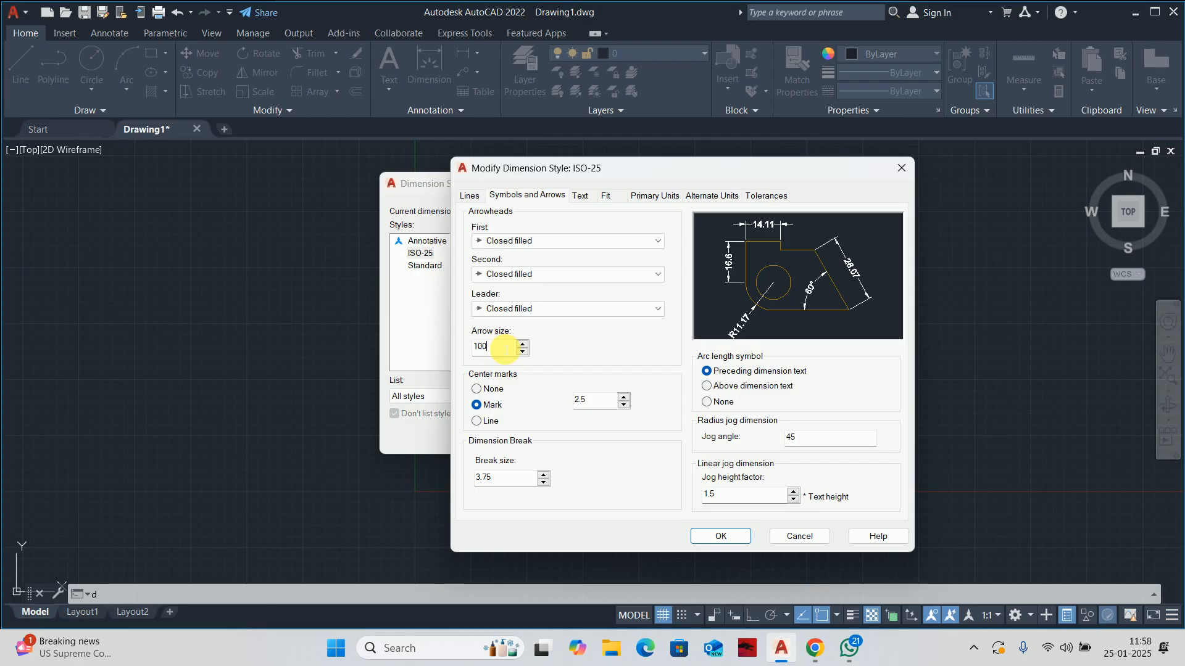
{"action": "left_click", "coordinate": [522, 240]}
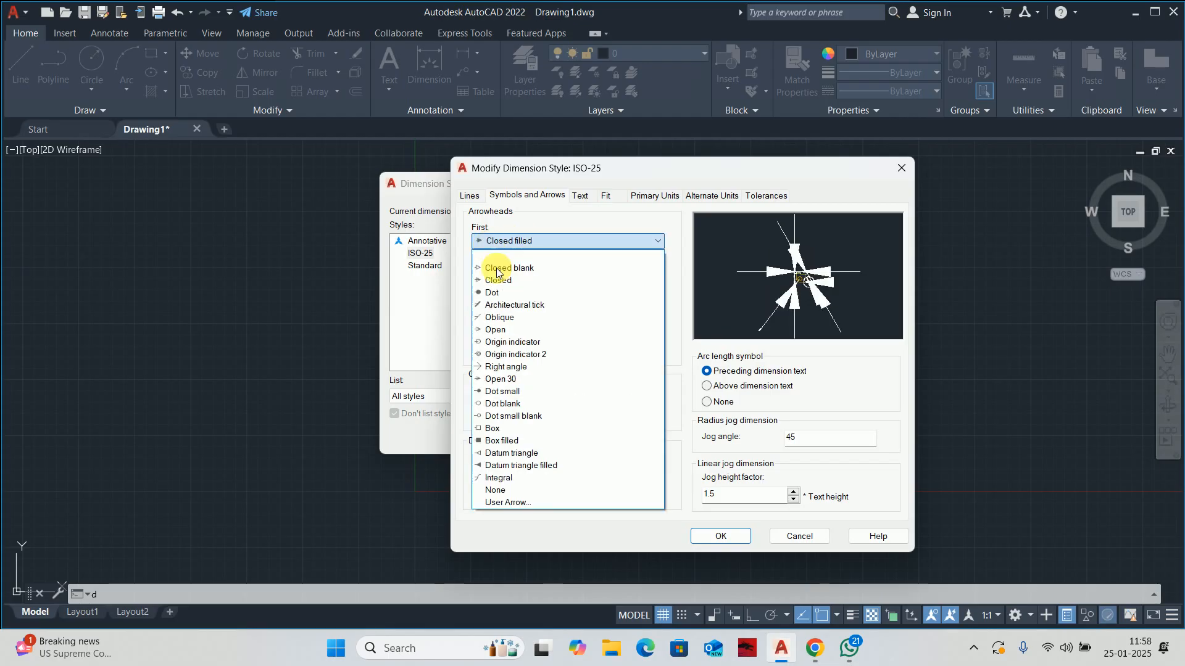
{"action": "left_click", "coordinate": [497, 316]}
- Set the extension lines to extend 100 beyond the dimension lines and to have a 100 offset from origin
{"action": "left_click", "coordinate": [472, 197]}
{"action": "double_click", "coordinate": [860, 380]}
{"action": "type", "text": "100"}
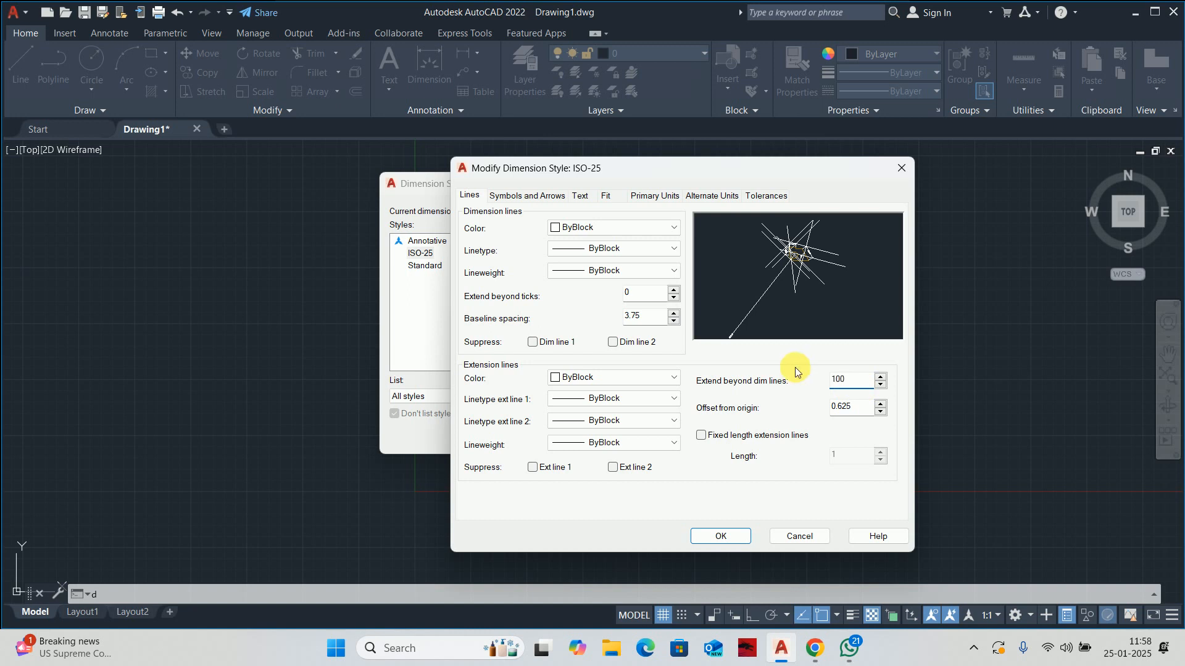
{"action": "left_click", "coordinate": [829, 409]}
{"action": "double_click", "coordinate": [833, 407]}
{"action": "type", "text": "100"}
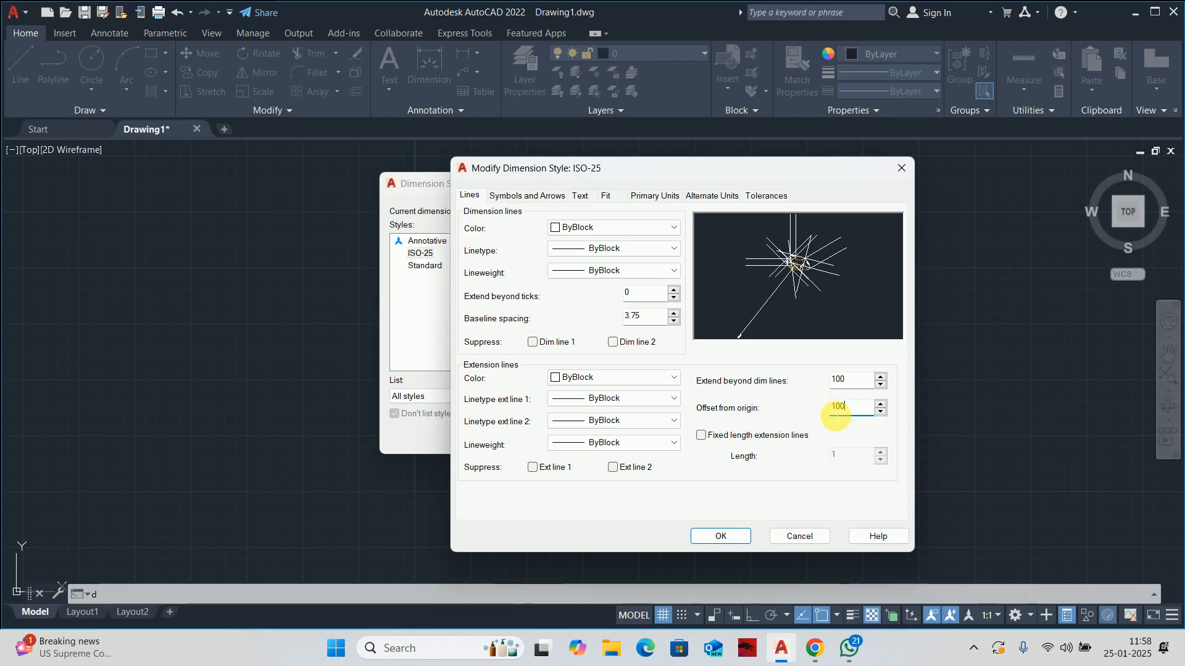
- Load the HIDDEN linetype from acadiso.lin and assign it to extension line 1 of the dimension style
{"action": "left_click", "coordinate": [630, 399]}
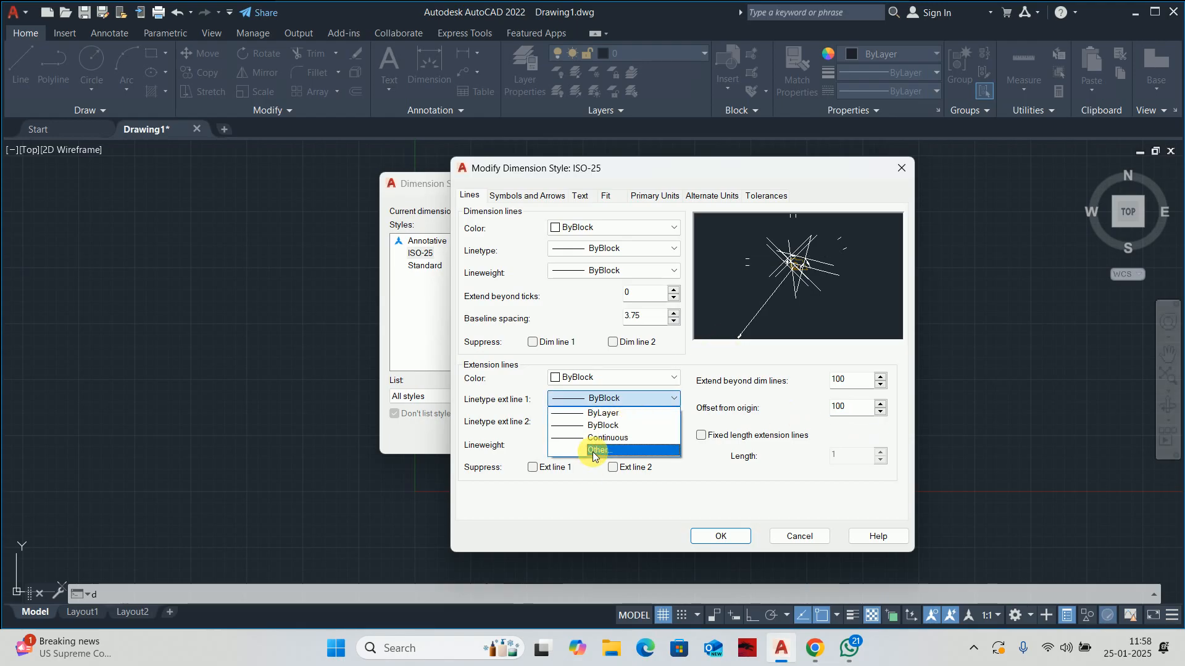
{"action": "left_click", "coordinate": [600, 450]}
{"action": "left_click", "coordinate": [626, 403]}
{"action": "scroll", "coordinate": [456, 342], "scroll_direction": "down", "scroll_amount": 7}
{"action": "scroll", "coordinate": [453, 352], "scroll_direction": "up", "scroll_amount": 2}
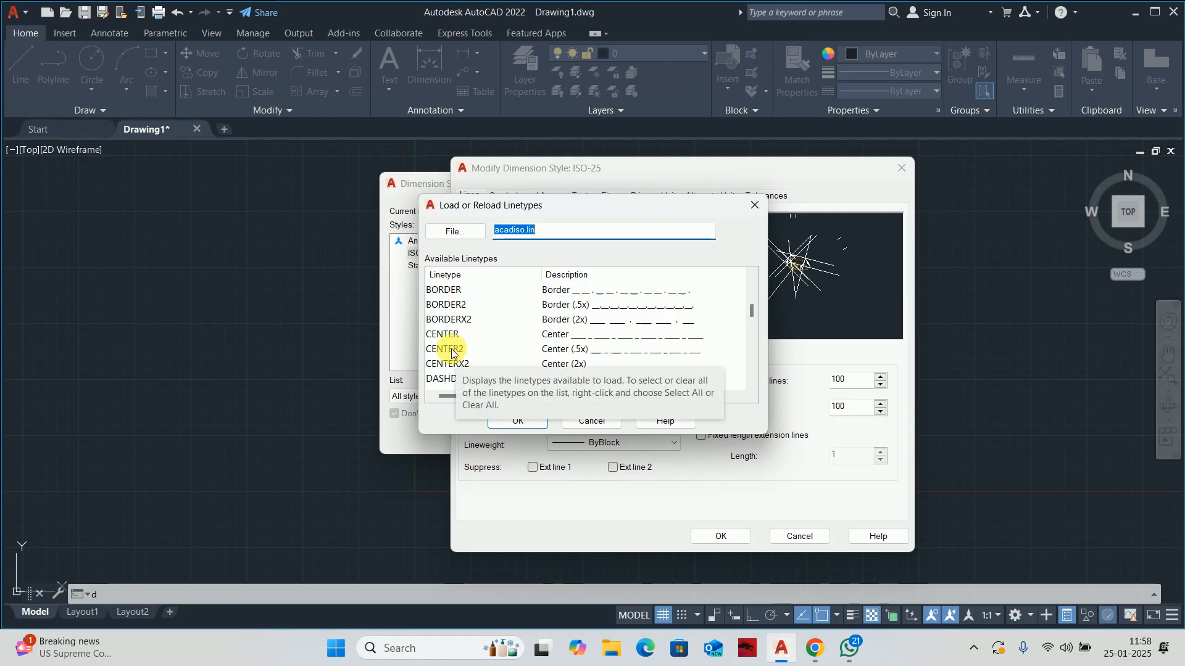
{"action": "scroll", "coordinate": [456, 345], "scroll_direction": "up", "scroll_amount": 2}
{"action": "scroll", "coordinate": [456, 343], "scroll_direction": "down", "scroll_amount": 5}
{"action": "scroll", "coordinate": [457, 339], "scroll_direction": "down", "scroll_amount": 3}
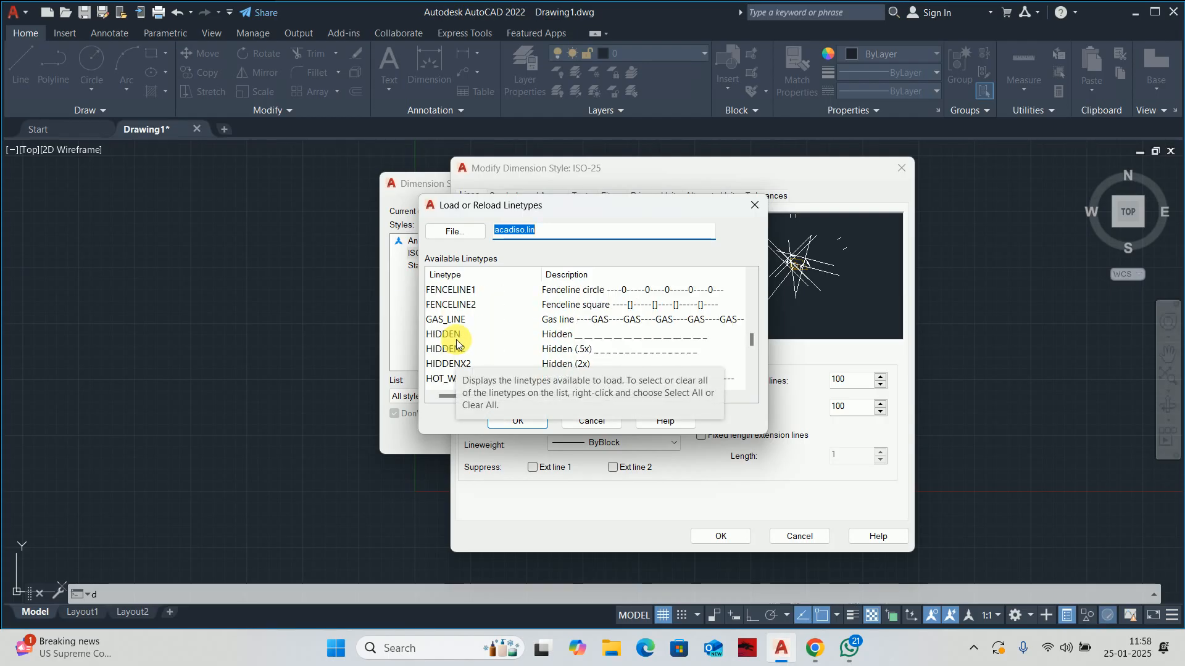
{"action": "left_click", "coordinate": [457, 335]}
{"action": "left_click", "coordinate": [519, 420]}
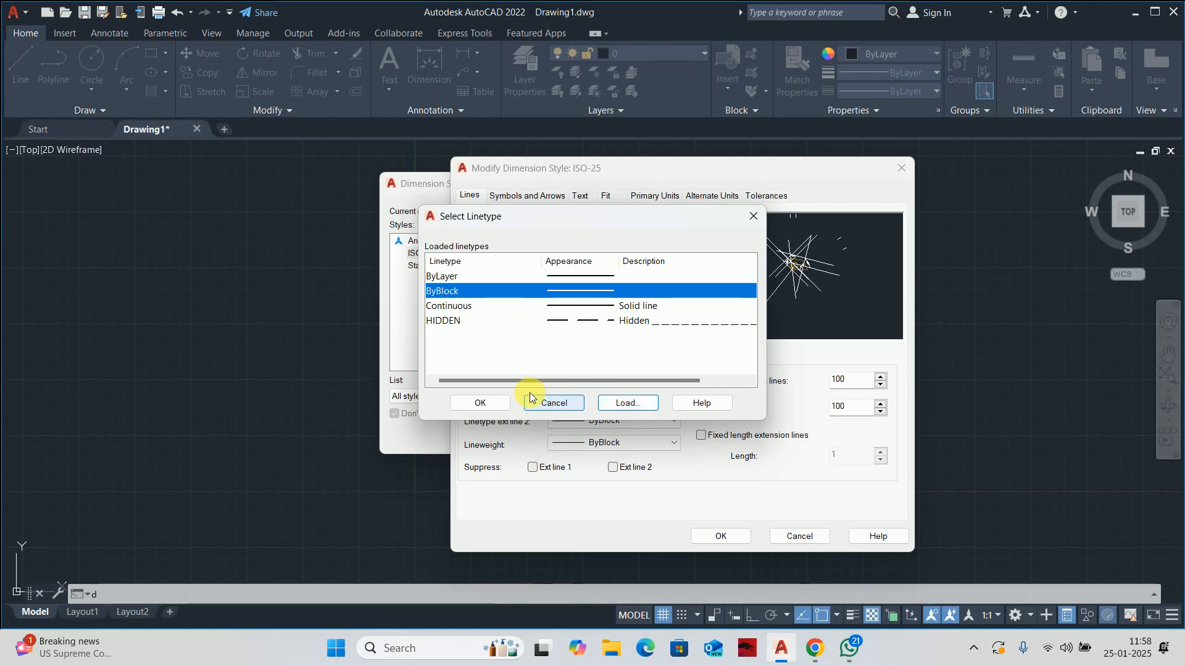
{"action": "left_click", "coordinate": [574, 320]}
{"action": "left_click", "coordinate": [480, 403]}
- Assign the HIDDEN linetype to extension line 2 and save the changes to the ISO-25 dimension style
{"action": "left_click", "coordinate": [586, 420]}
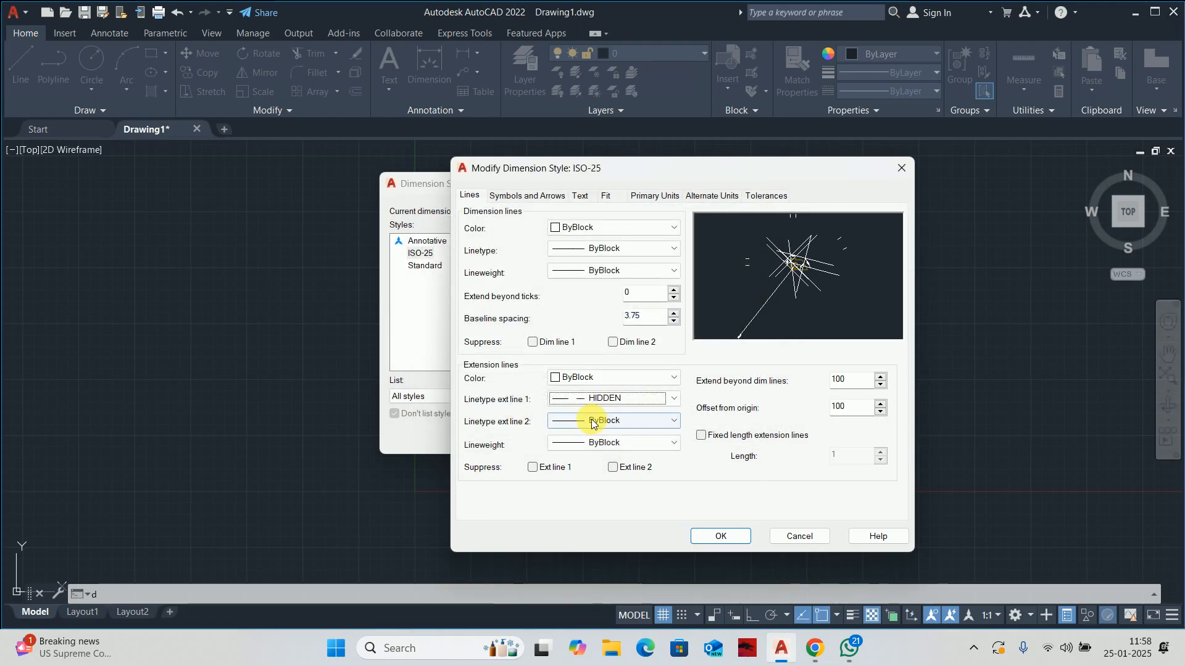
{"action": "left_click", "coordinate": [584, 472]}
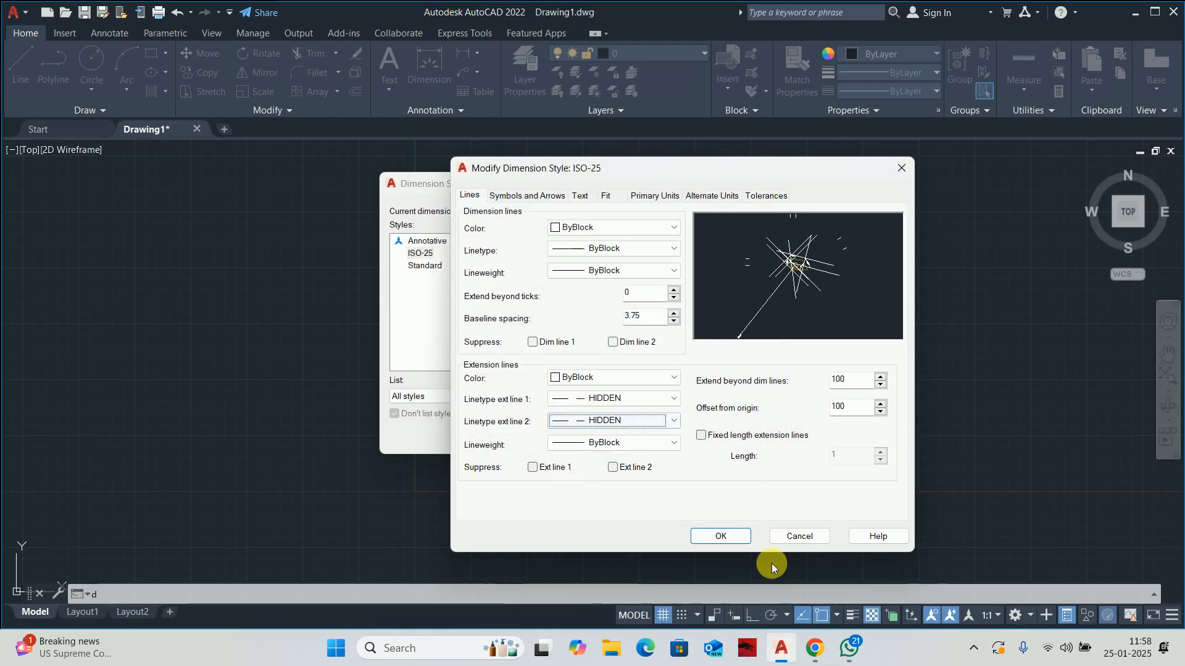
{"action": "left_click", "coordinate": [710, 536]}
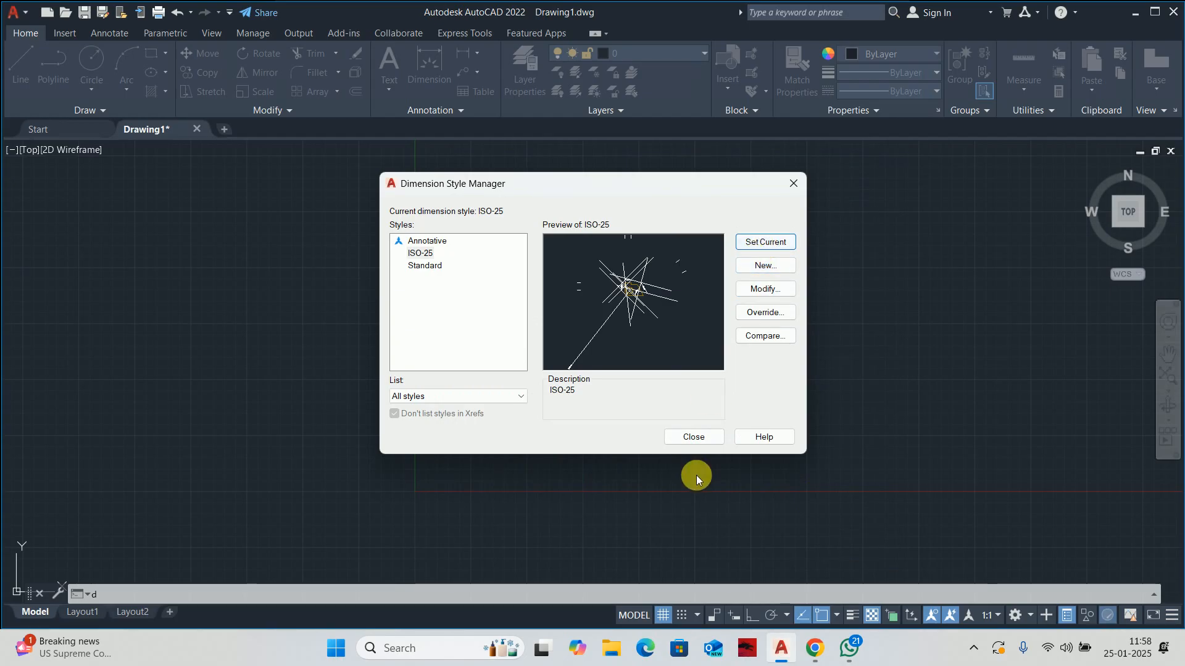
{"action": "left_click", "coordinate": [691, 434]}
{"action": "key", "text": "Escape"}
{"action": "key", "text": "Escape"}
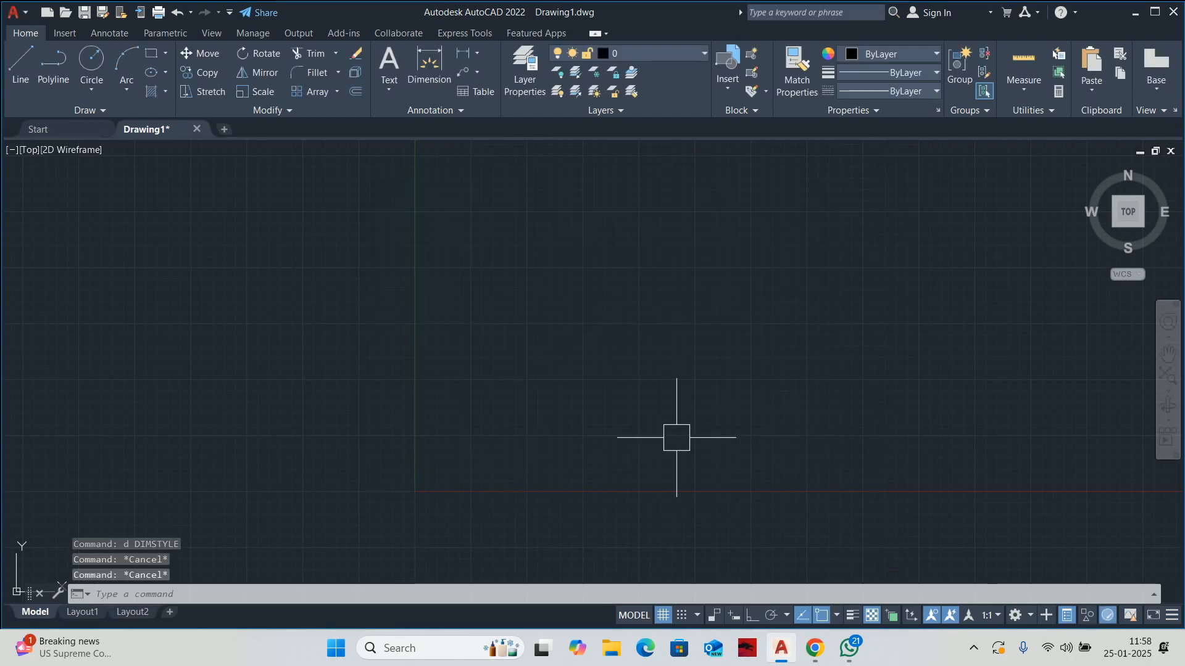
{"action": "type", "text": "d"}
{"action": "key", "text": "Escape"}
{"action": "key", "text": "Escape"}
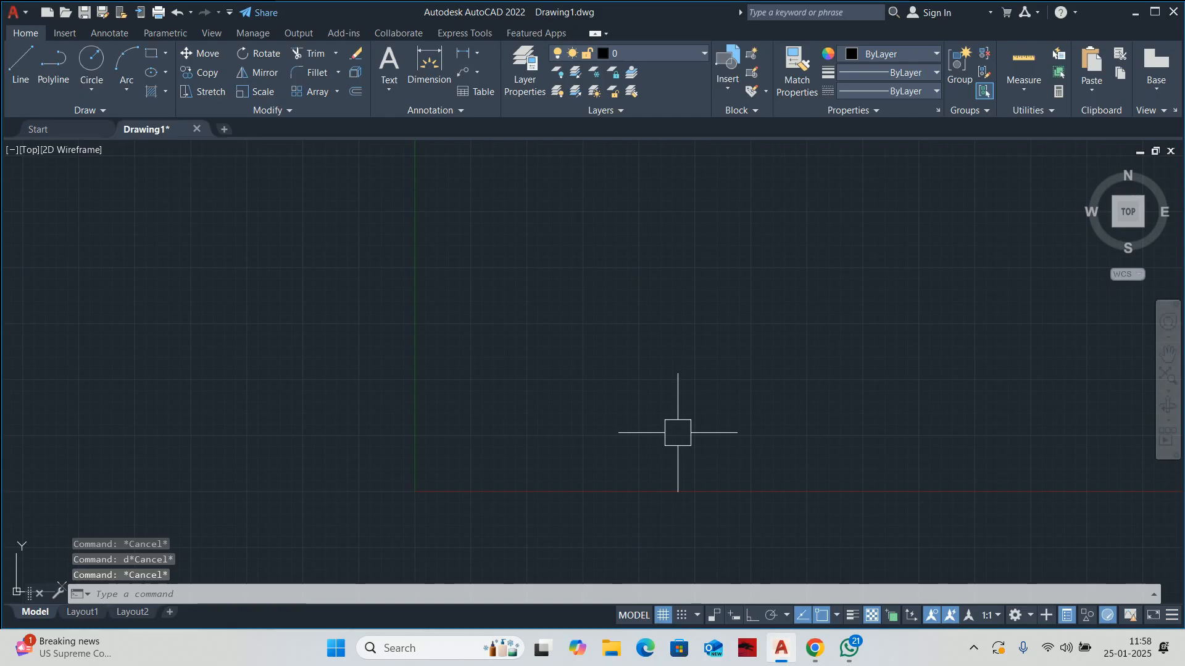
{"action": "type", "text": "t"}
{"action": "key", "text": "Return"}
{"action": "left_click", "coordinate": [479, 447]}
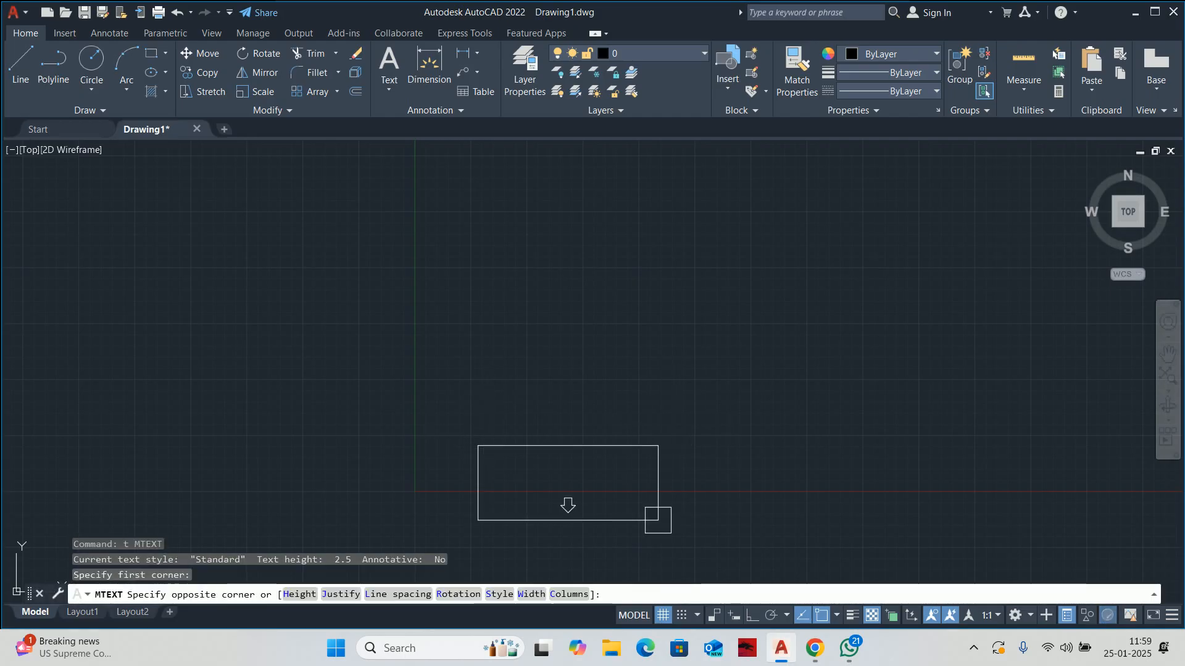
{"action": "left_click", "coordinate": [665, 520]}
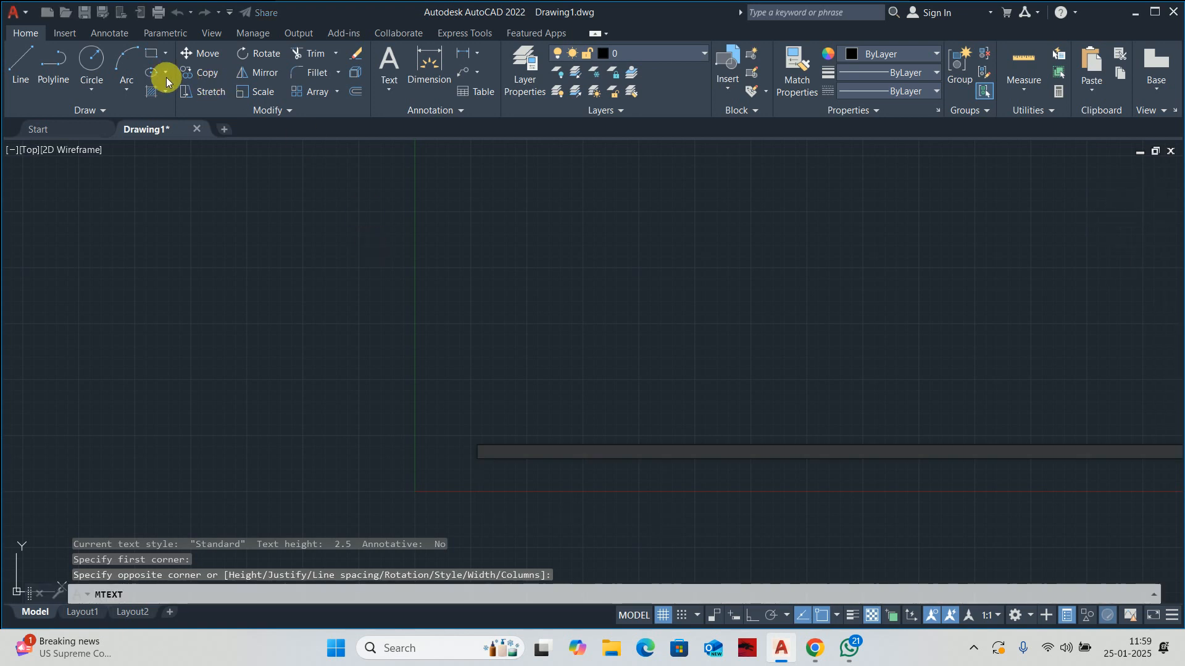
{"action": "key", "text": "Escape"}
{"action": "key", "text": "Escape"}
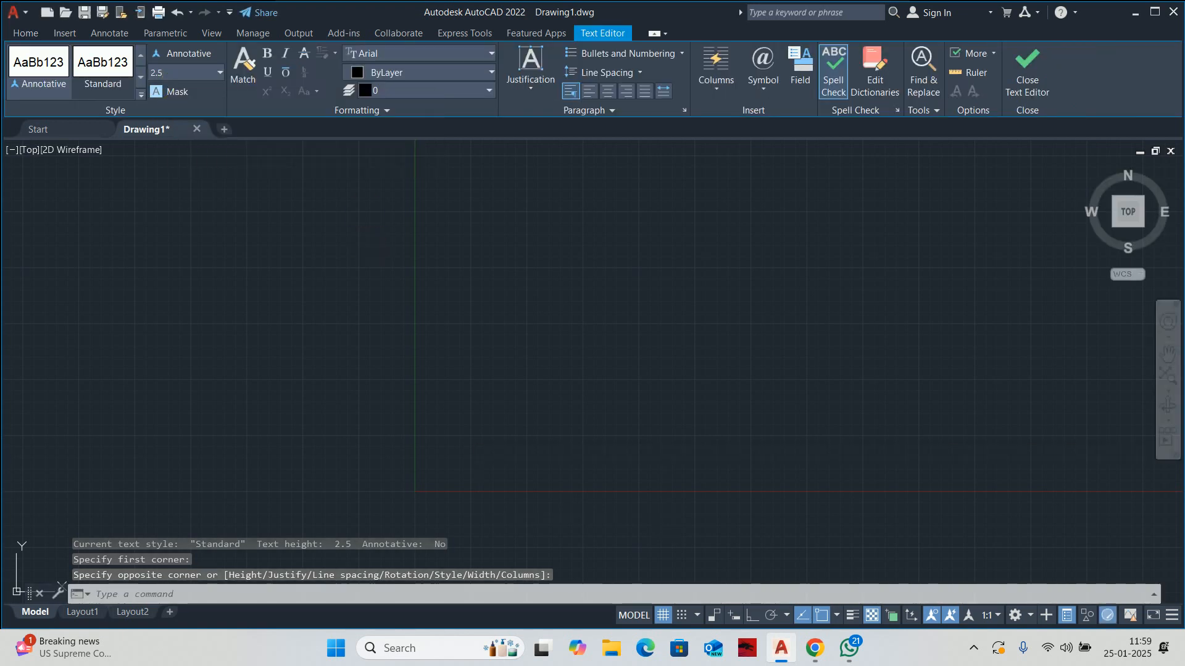
- Set the Standard text style's height to 150, make it the current style and save the change
{"action": "middle_click_drag", "start_coordinate": [437, 396], "coordinate": [479, 391]}
{"action": "type", "text": "st"}
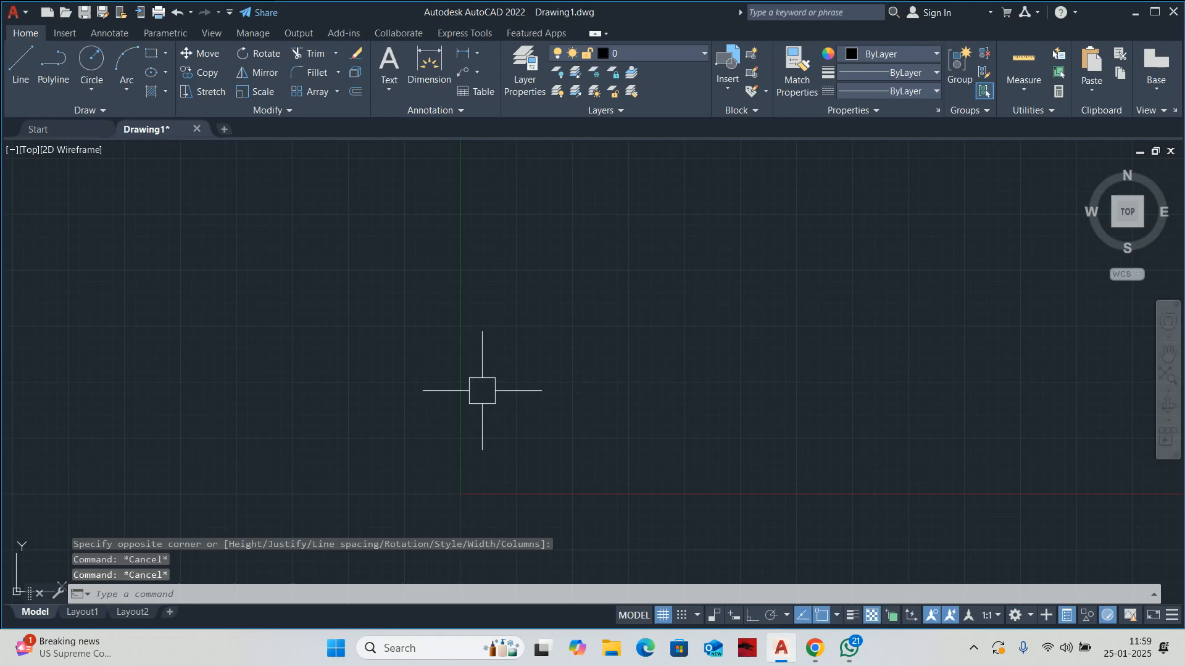
{"action": "key", "text": "Return"}
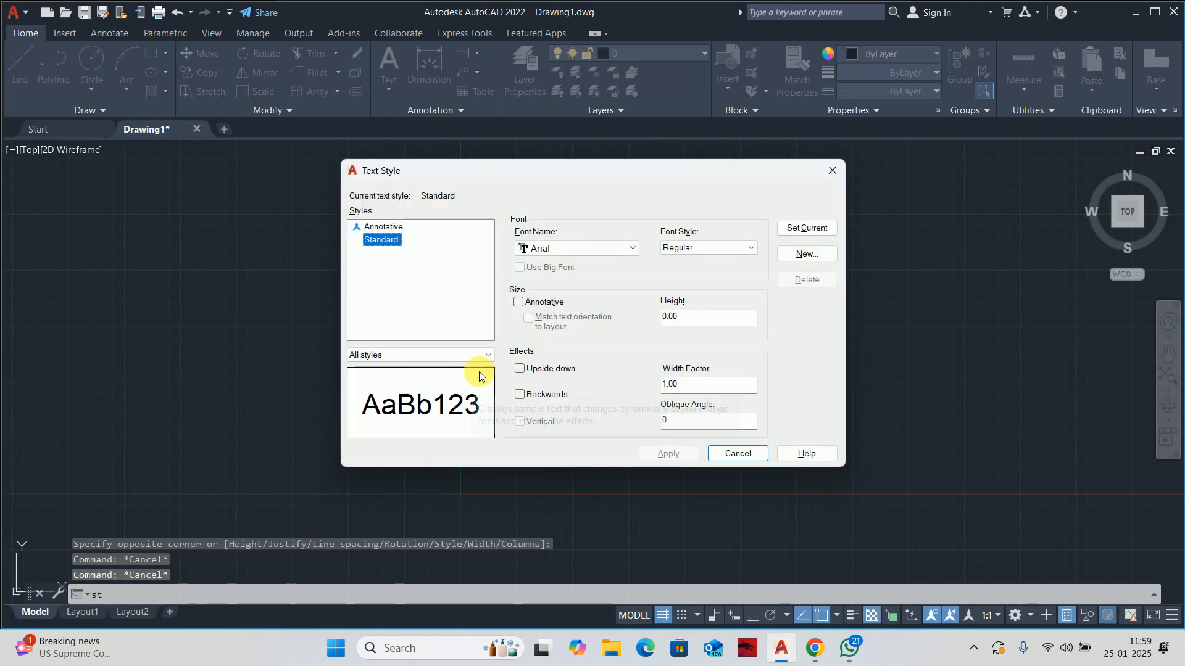
{"action": "double_click", "coordinate": [687, 325]}
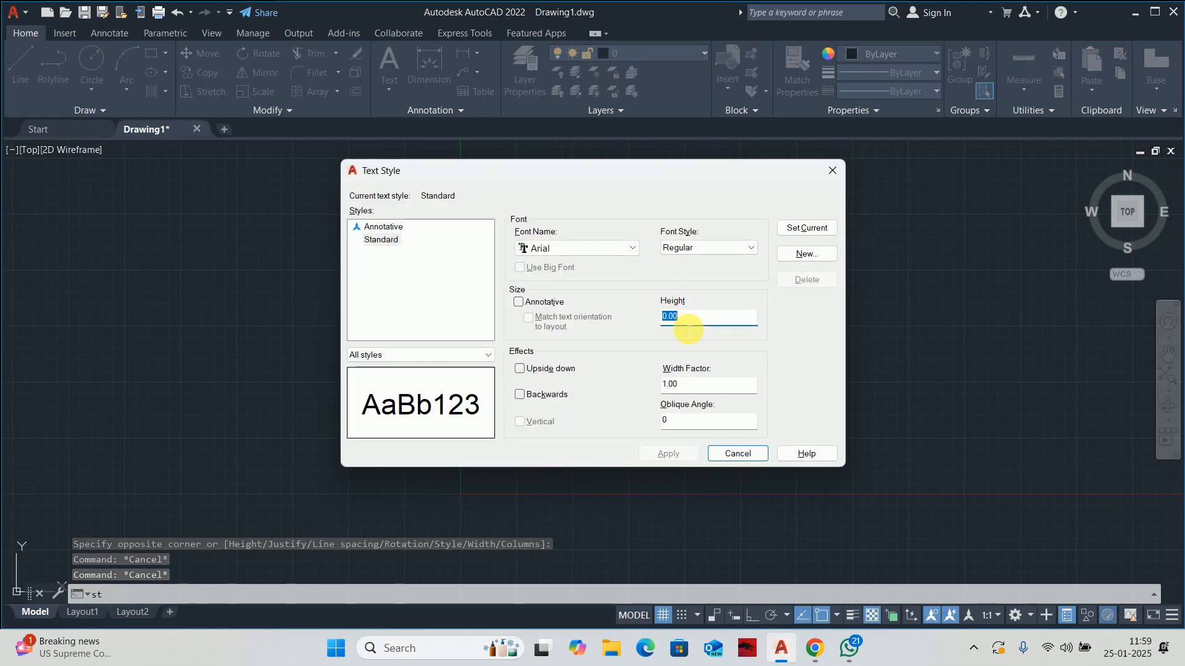
{"action": "type", "text": "150"}
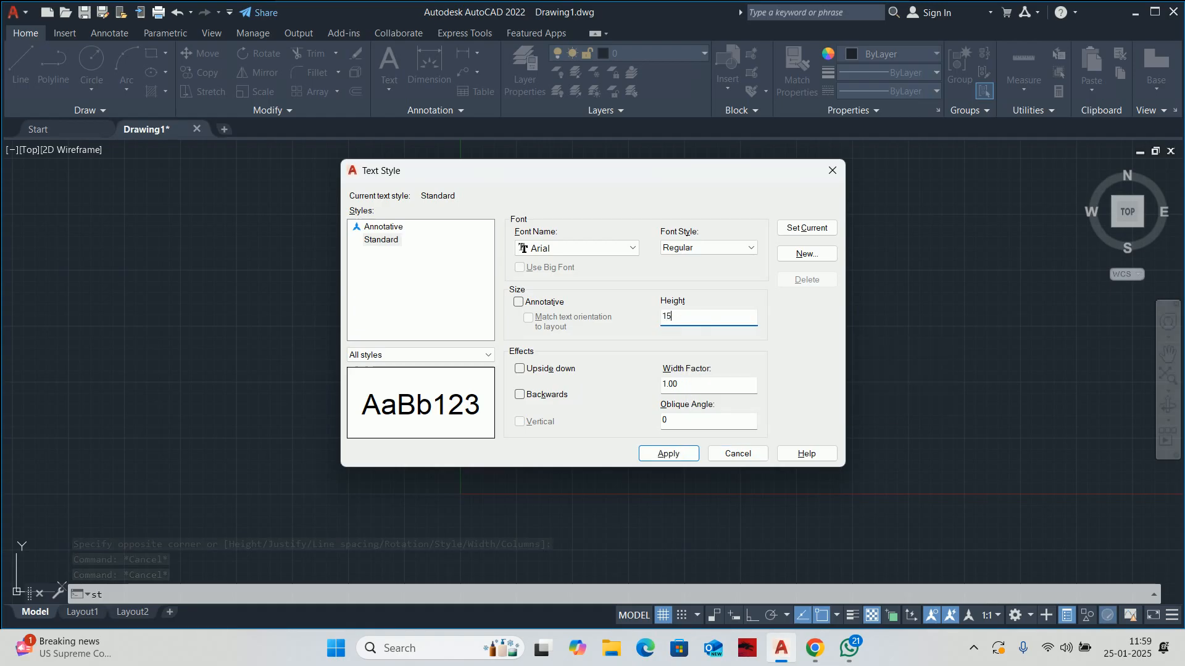
{"action": "left_click", "coordinate": [821, 234]}
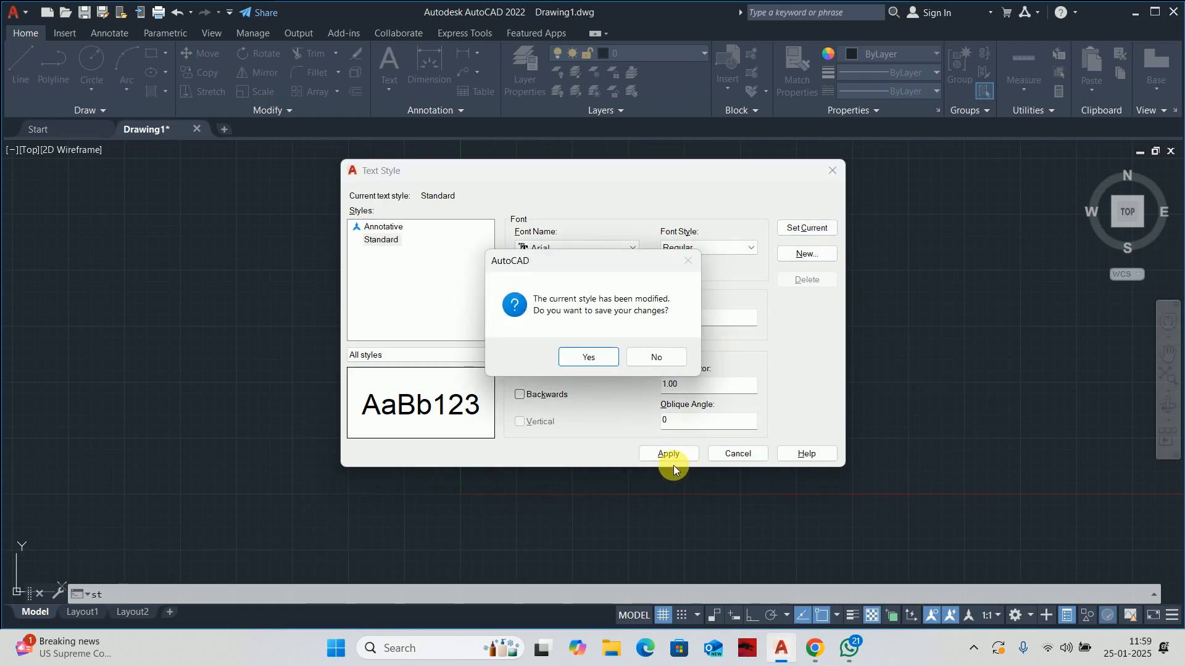
{"action": "left_click", "coordinate": [594, 353]}
- Set the Standard text style's font to Times New Roman, make it current, save the change and close the text style settings
{"action": "left_click", "coordinate": [560, 247]}
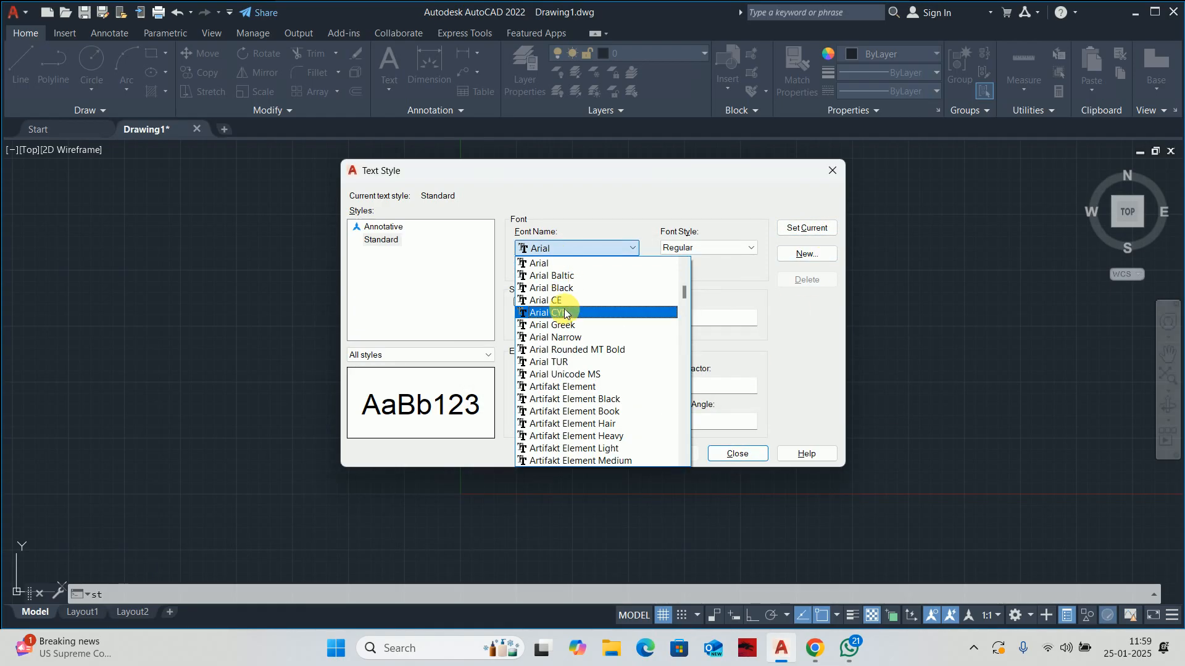
{"action": "type", "text": "tim"}
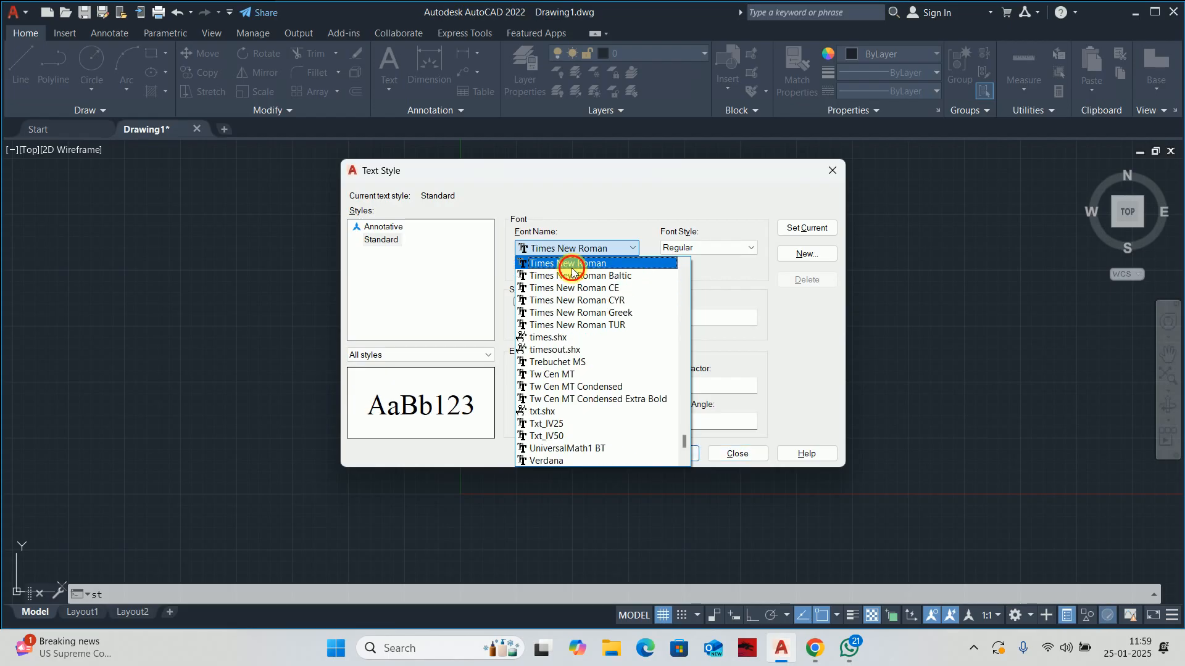
{"action": "left_click", "coordinate": [570, 275]}
{"action": "left_click", "coordinate": [792, 229]}
{"action": "left_click", "coordinate": [611, 357]}
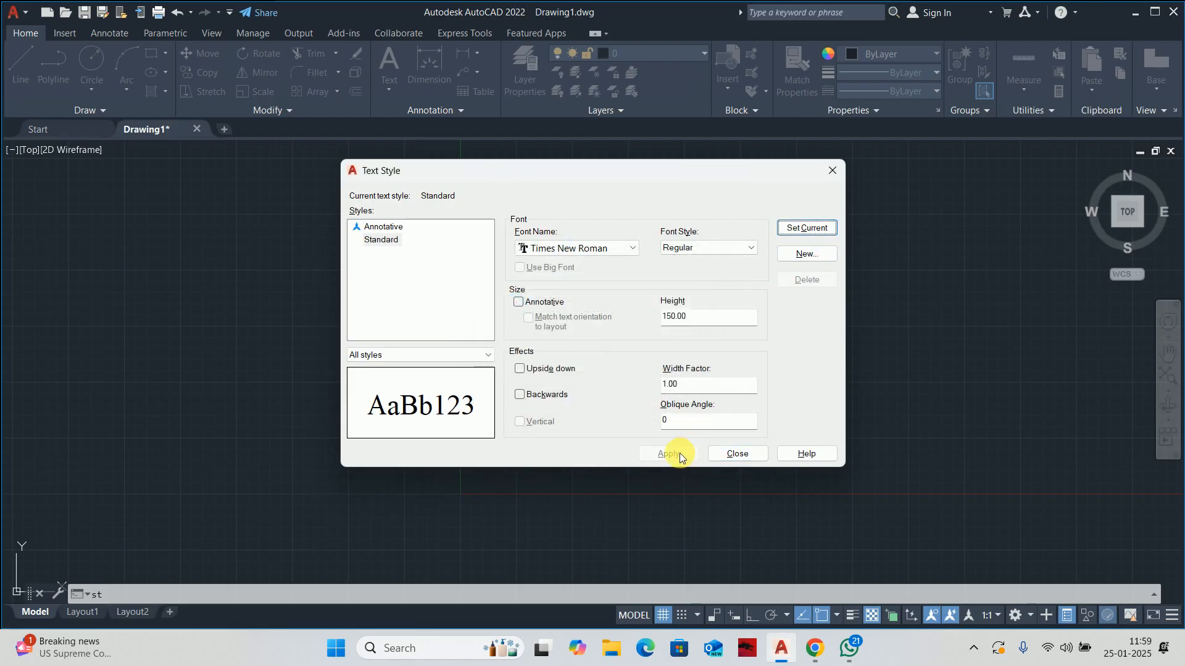
{"action": "left_click", "coordinate": [737, 454]}
{"action": "key", "text": "Escape"}
{"action": "key", "text": "Escape"}
- Draw a rectangle 6000 long and 18000 wide for the plot, with its lower corner near the origin
{"action": "type", "text": "rec"}
{"action": "key", "text": "Return"}
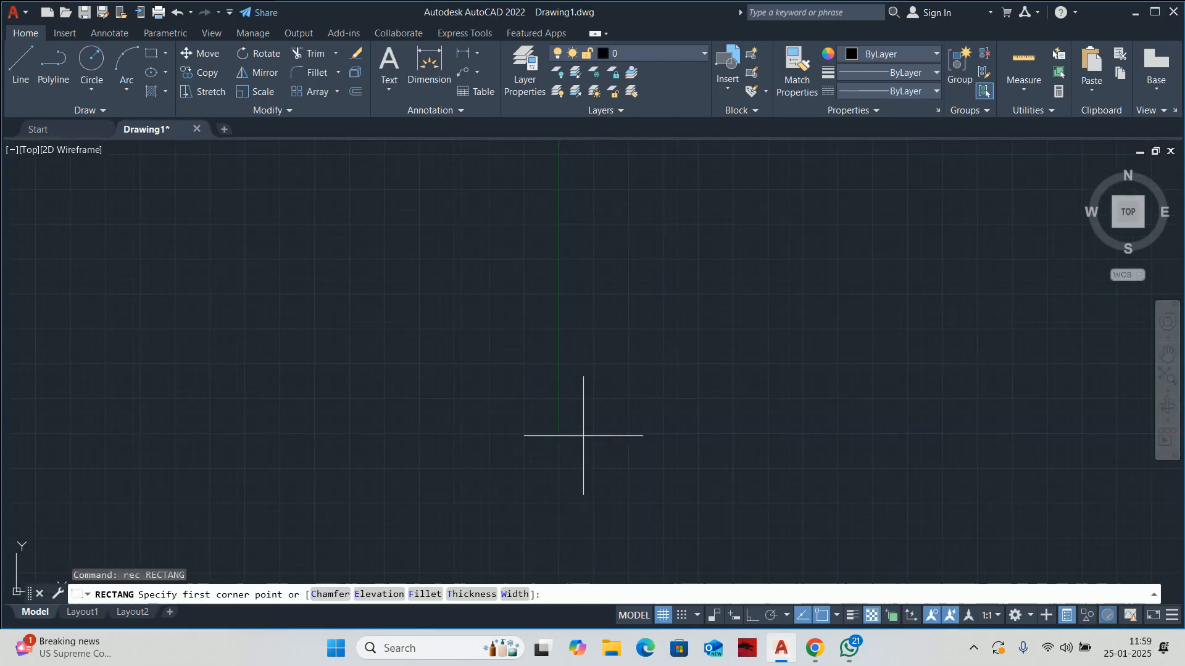
{"action": "left_click", "coordinate": [545, 427]}
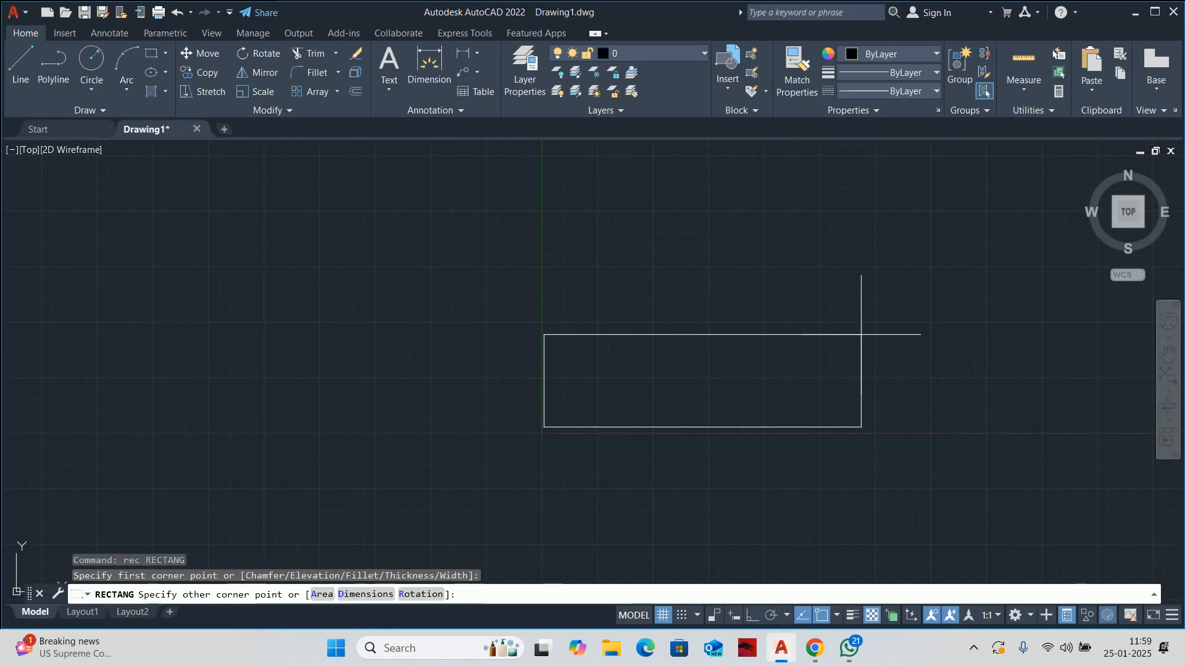
{"action": "type", "text": "d"}
{"action": "key", "text": "Return"}
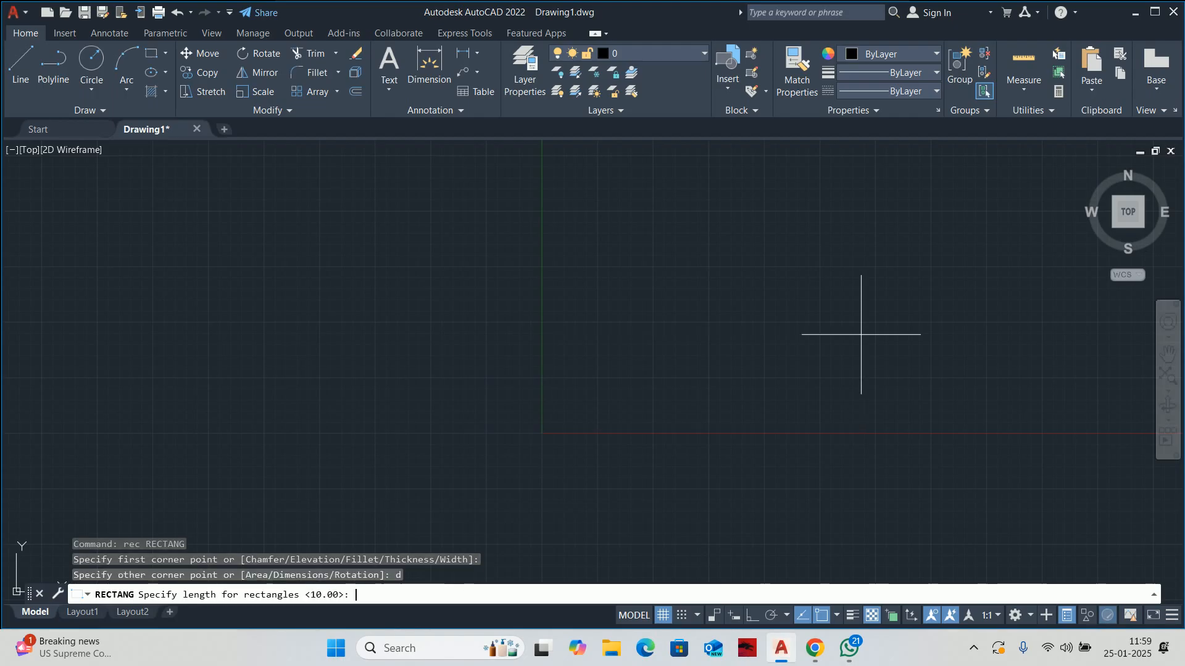
{"action": "type", "text": "60"}
{"action": "key", "text": "Return"}
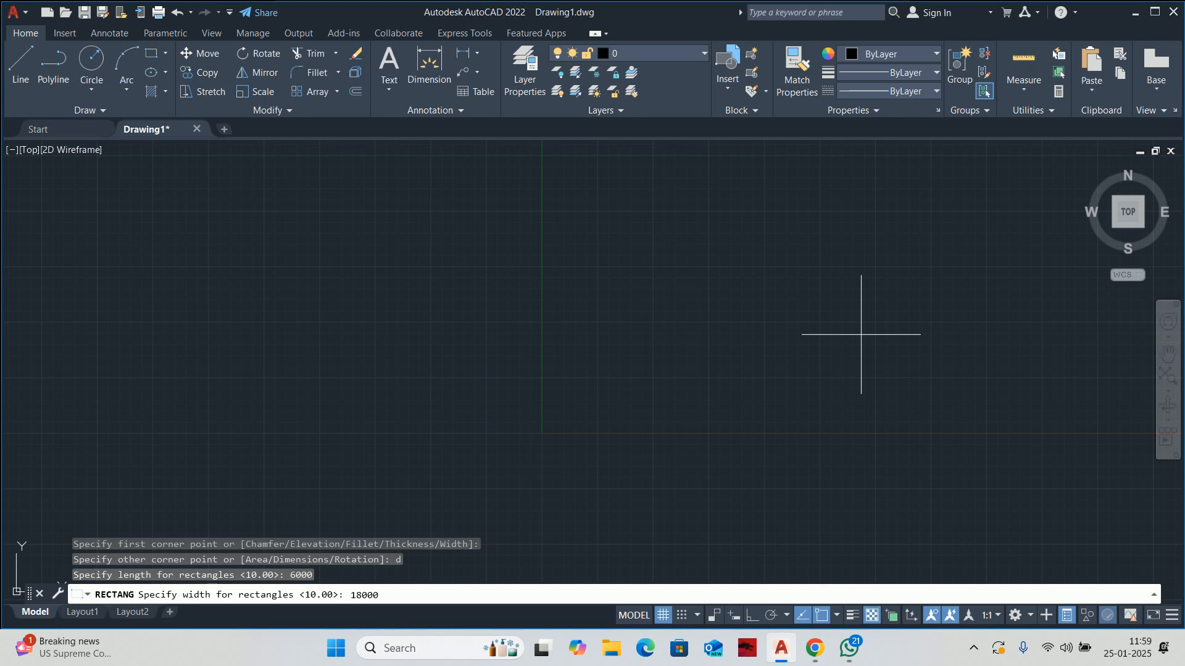
{"action": "key", "text": "Return"}
{"action": "left_click", "coordinate": [720, 317]}
{"action": "scroll", "coordinate": [532, 357], "scroll_direction": "down", "scroll_amount": 5}
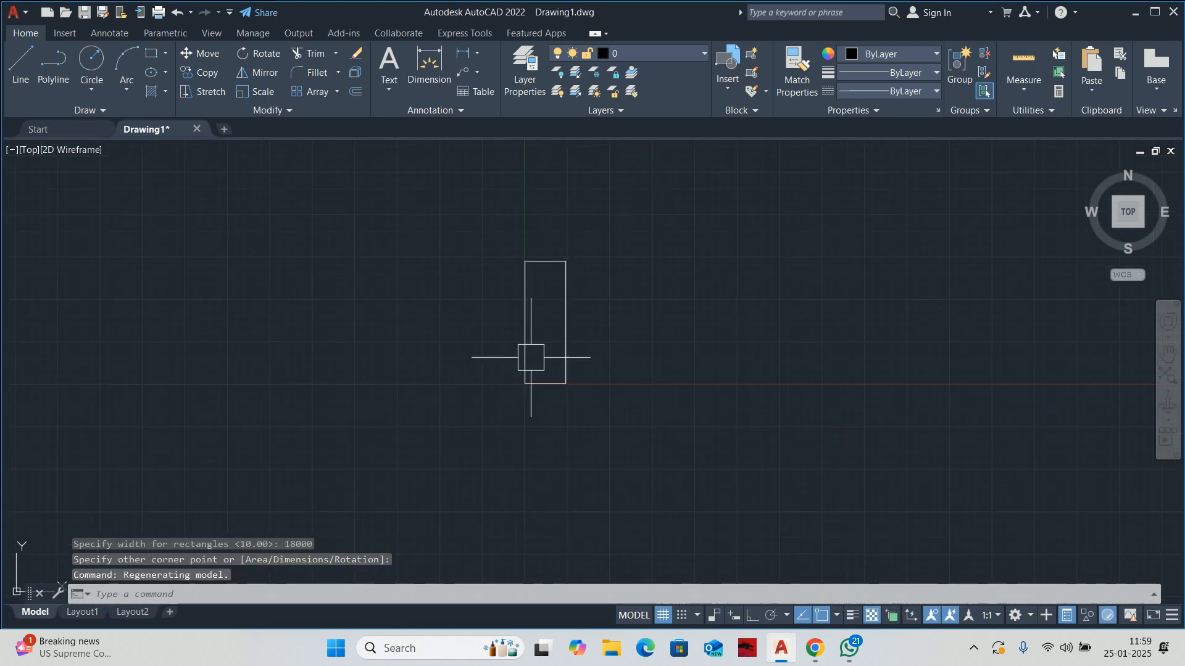
{"action": "key", "text": "Escape"}
{"action": "key", "text": "Escape"}
{"action": "scroll", "coordinate": [560, 301], "scroll_direction": "up", "scroll_amount": 2}
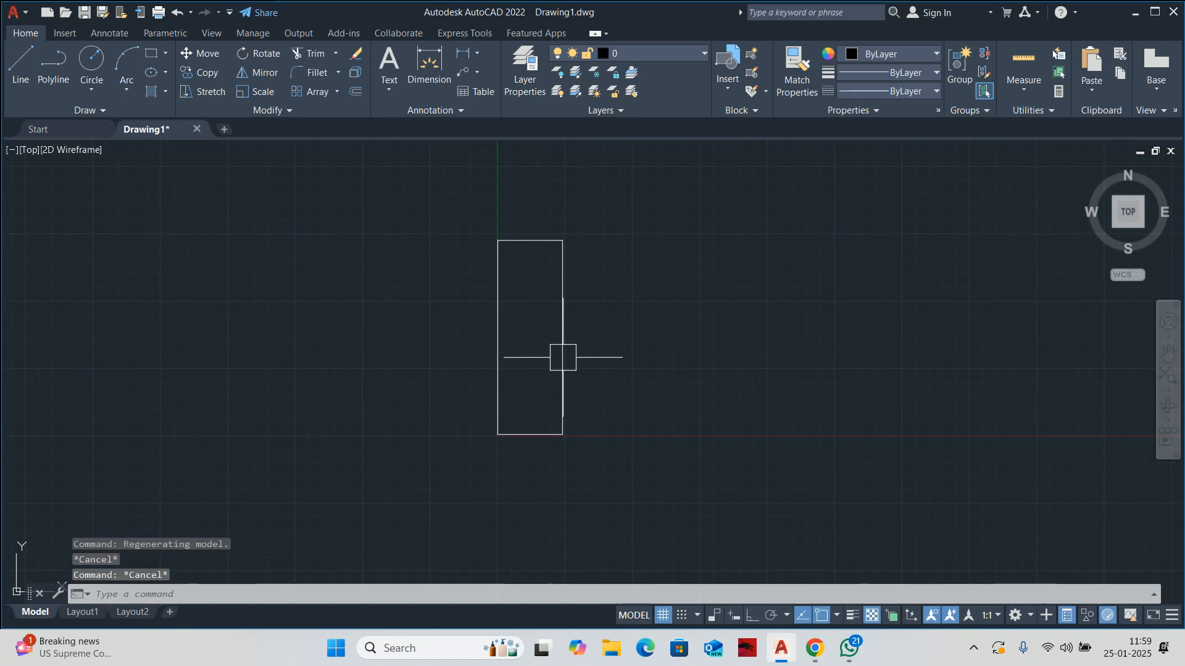
{"action": "key", "text": "Escape"}
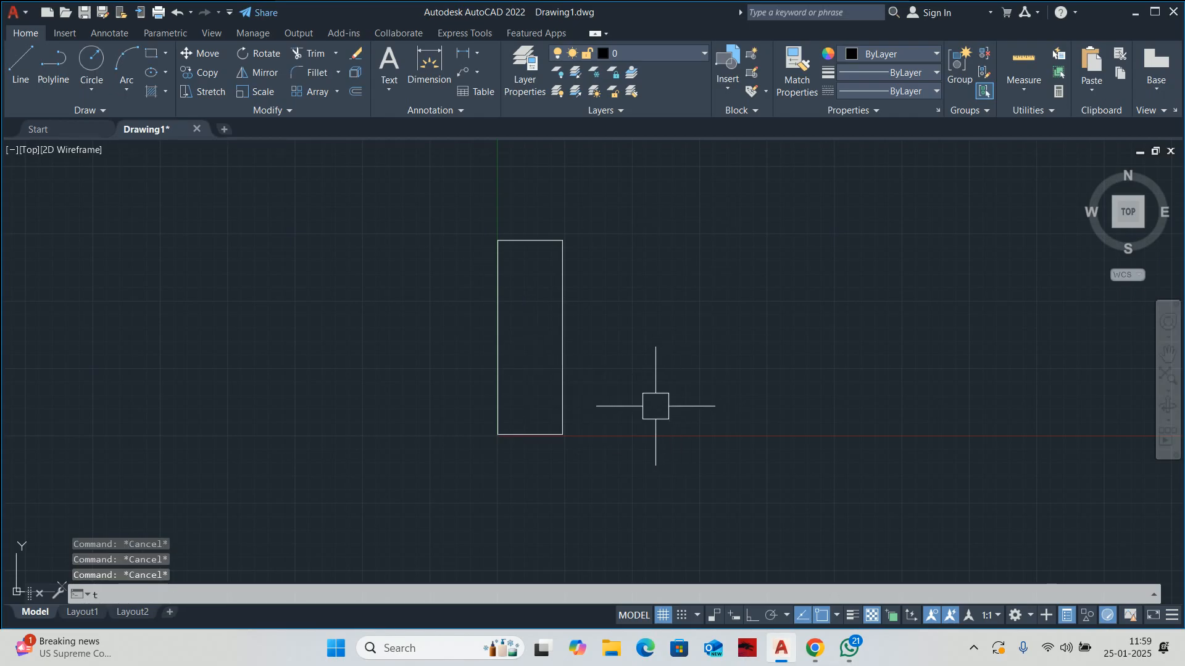
- Add the multiline text "Main Road" just below the rectangle's lower edge
{"action": "type", "text": "t"}
{"action": "key", "text": "Return"}
{"action": "scroll", "coordinate": [549, 450], "scroll_direction": "up", "scroll_amount": 5}
{"action": "scroll", "coordinate": [392, 411], "scroll_direction": "up", "scroll_amount": 4}
{"action": "left_click", "coordinate": [404, 405]}
{"action": "left_click", "coordinate": [702, 462]}
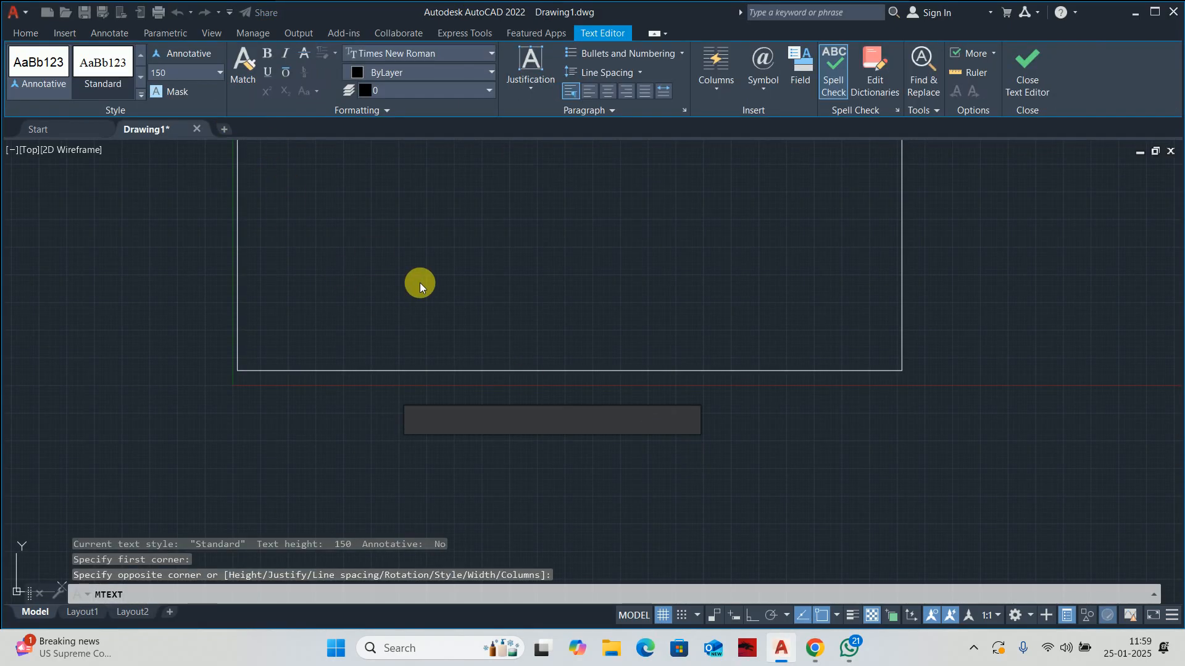
{"action": "type", "text": "Main"}
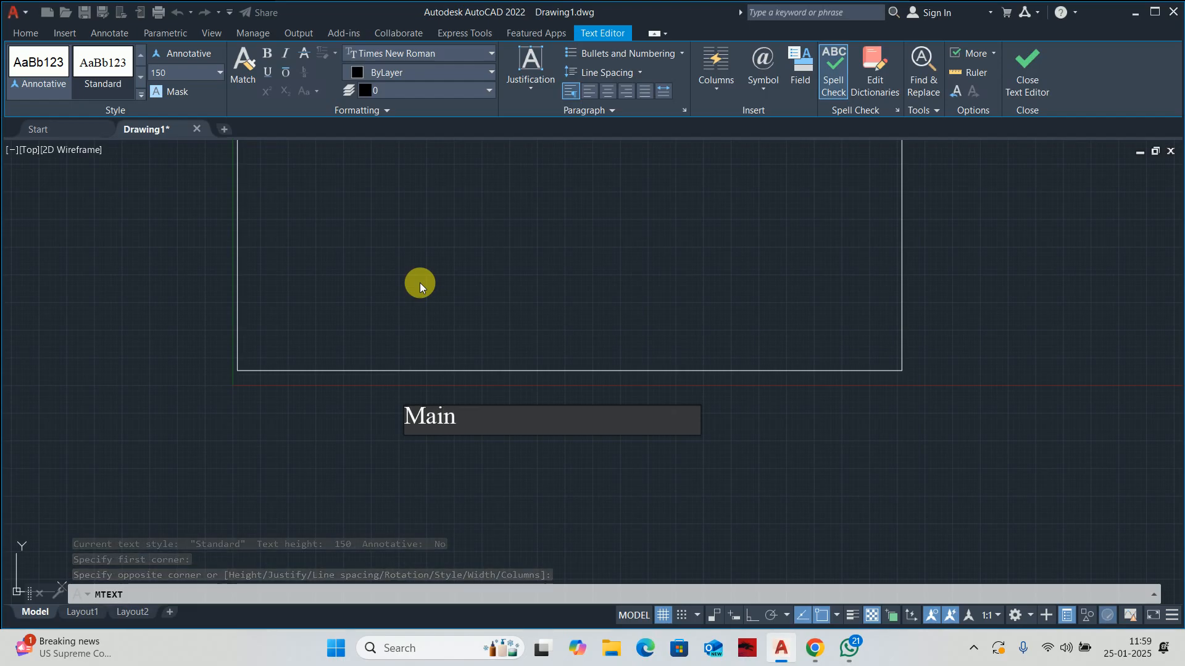
{"action": "type", "text": " Roa"}
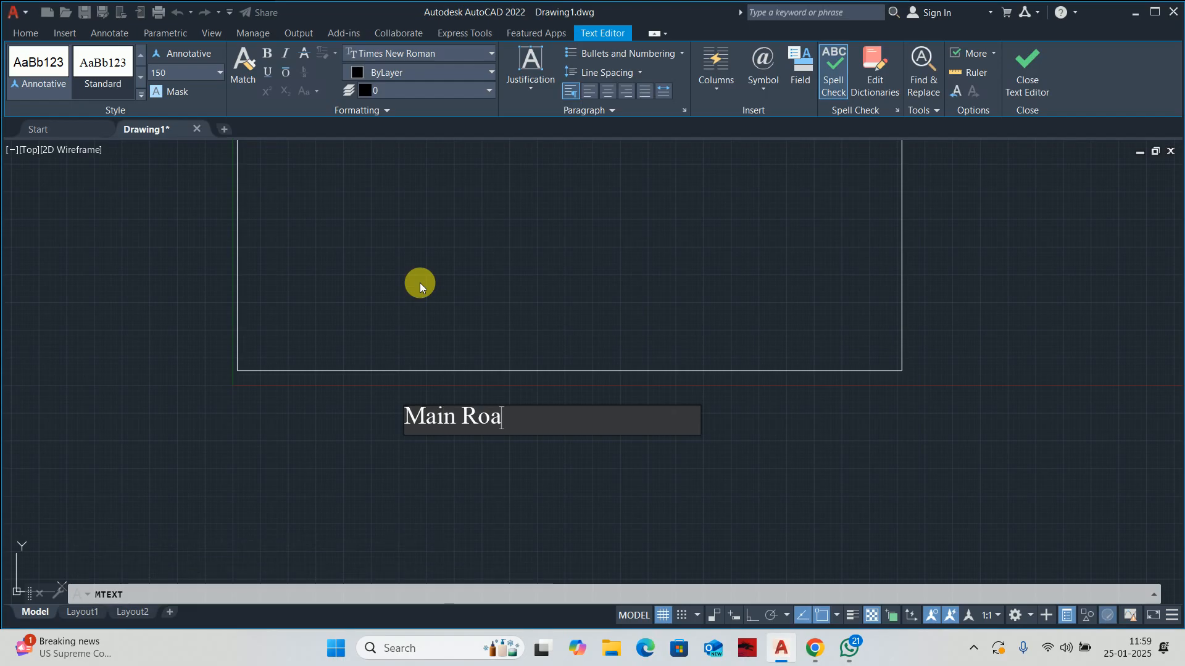
{"action": "key", "text": "Escape"}
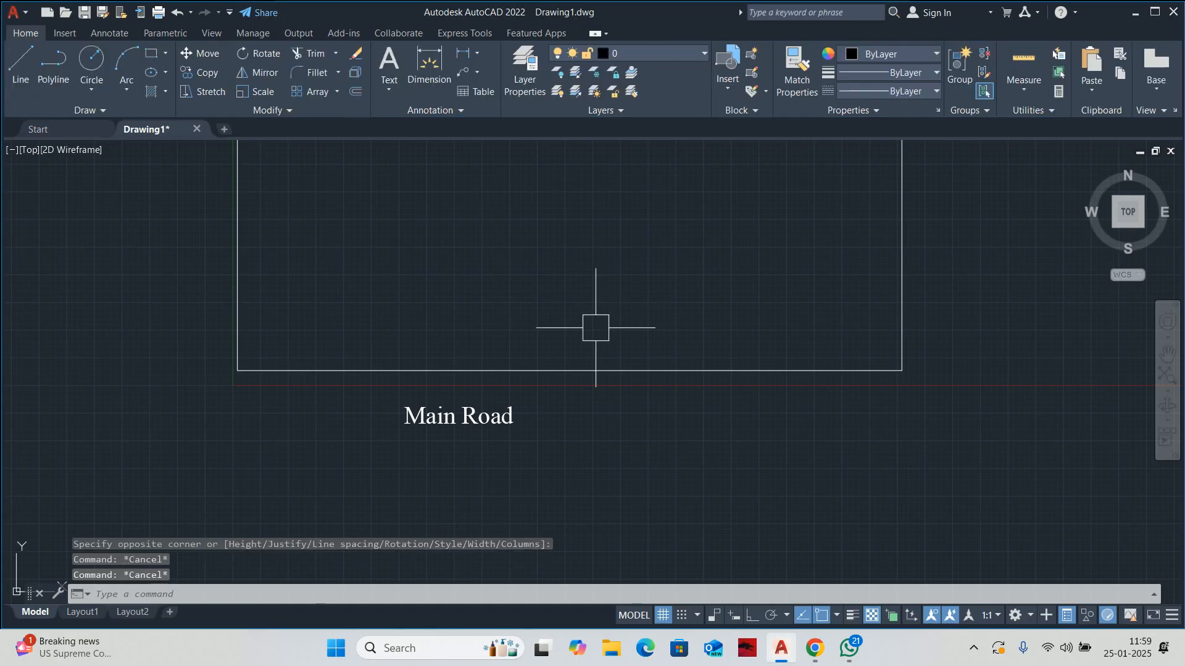
- Move the Main Road label sideways so it sits centred beneath the rectangle
{"action": "type", "text": "m"}
{"action": "key", "text": "Return"}
{"action": "left_click", "coordinate": [432, 414]}
{"action": "key", "text": "Return"}
{"action": "left_click", "coordinate": [439, 477]}
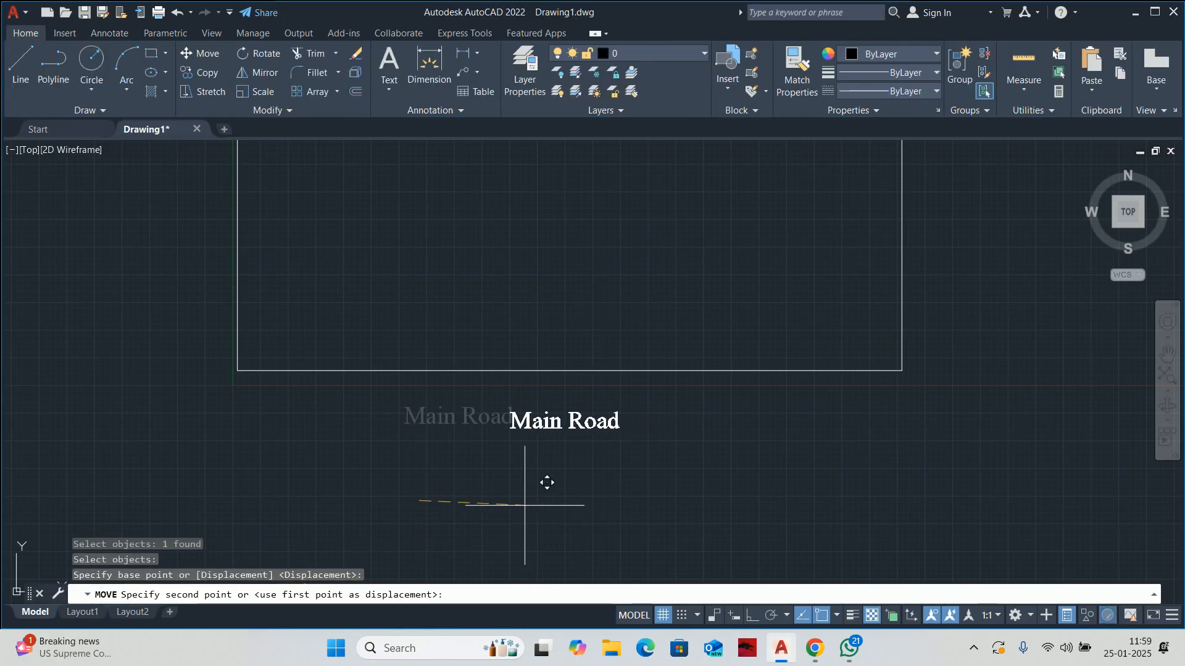
{"action": "left_click", "coordinate": [545, 482]}
- Move the Main Road label farther down from the rectangle's lower edge
{"action": "key", "text": "Return"}
{"action": "left_click", "coordinate": [550, 444]}
{"action": "left_click", "coordinate": [505, 403]}
{"action": "key", "text": "Return"}
{"action": "left_click", "coordinate": [545, 476]}
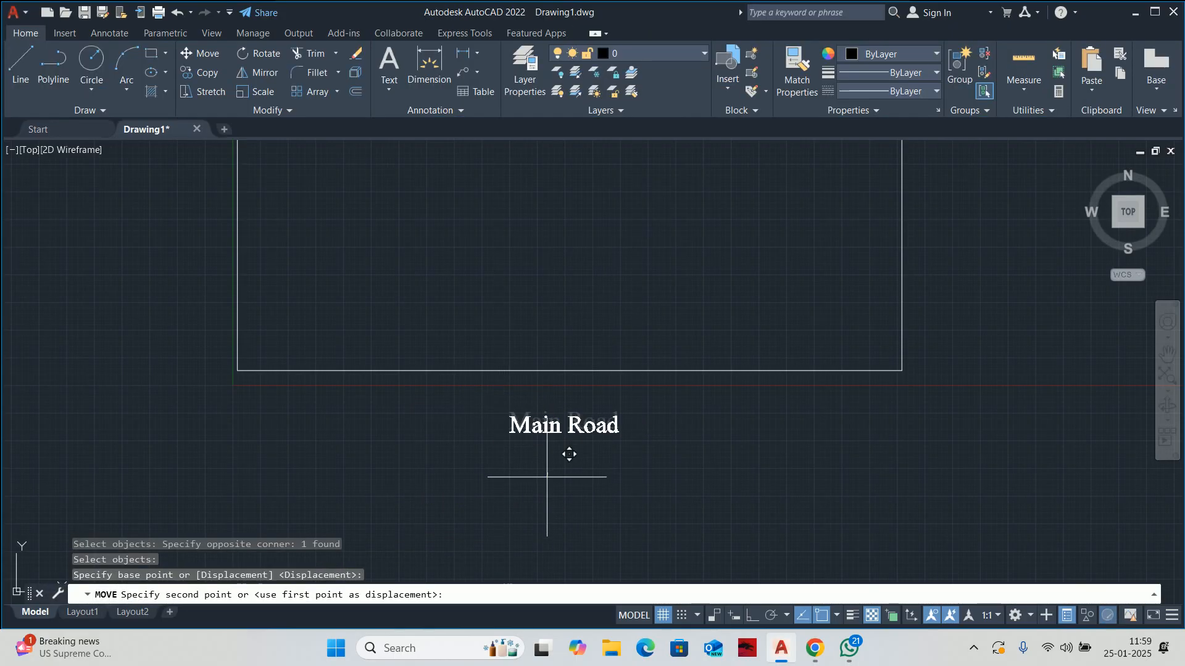
{"action": "middle_click_drag", "start_coordinate": [545, 525], "coordinate": [556, 415]}
{"action": "scroll", "coordinate": [555, 397], "scroll_direction": "down", "scroll_amount": 2}
{"action": "left_click", "coordinate": [555, 397]}
{"action": "key", "text": "Escape"}
{"action": "key", "text": "Escape"}
{"action": "key", "text": "Escape"}
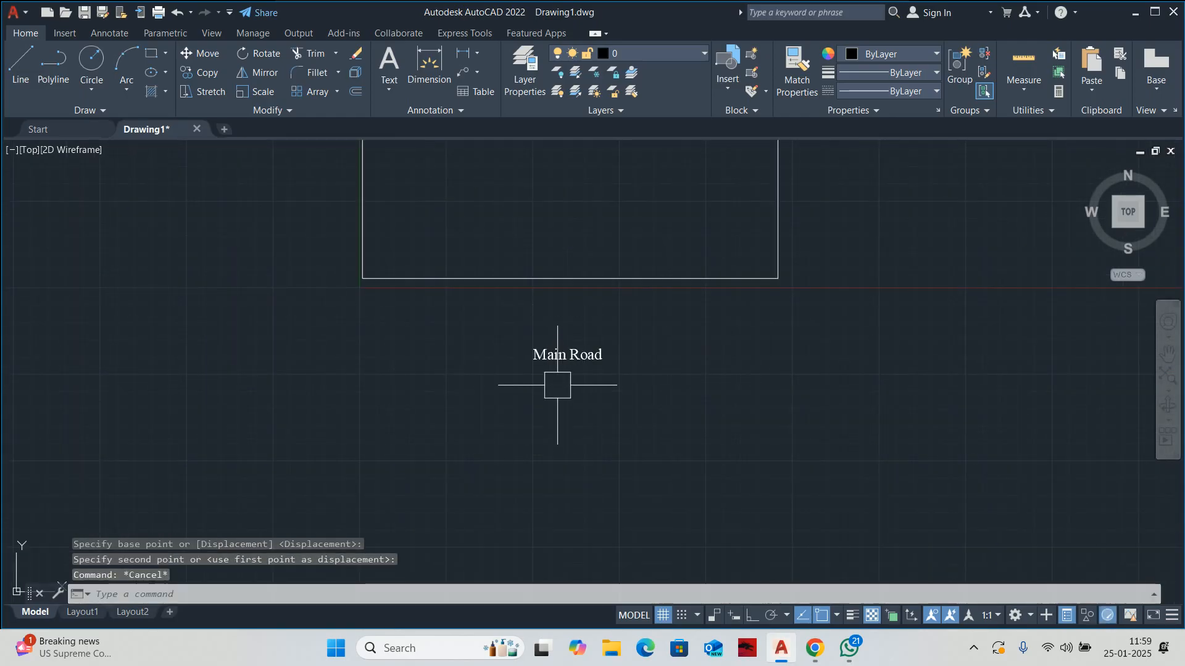
- With Ortho on, draw connected lines enclosing a 1200 deep strip below the rectangle, across its full width
{"action": "type", "text": "l"}
{"action": "key", "text": "Return"}
{"action": "left_click", "coordinate": [362, 278]}
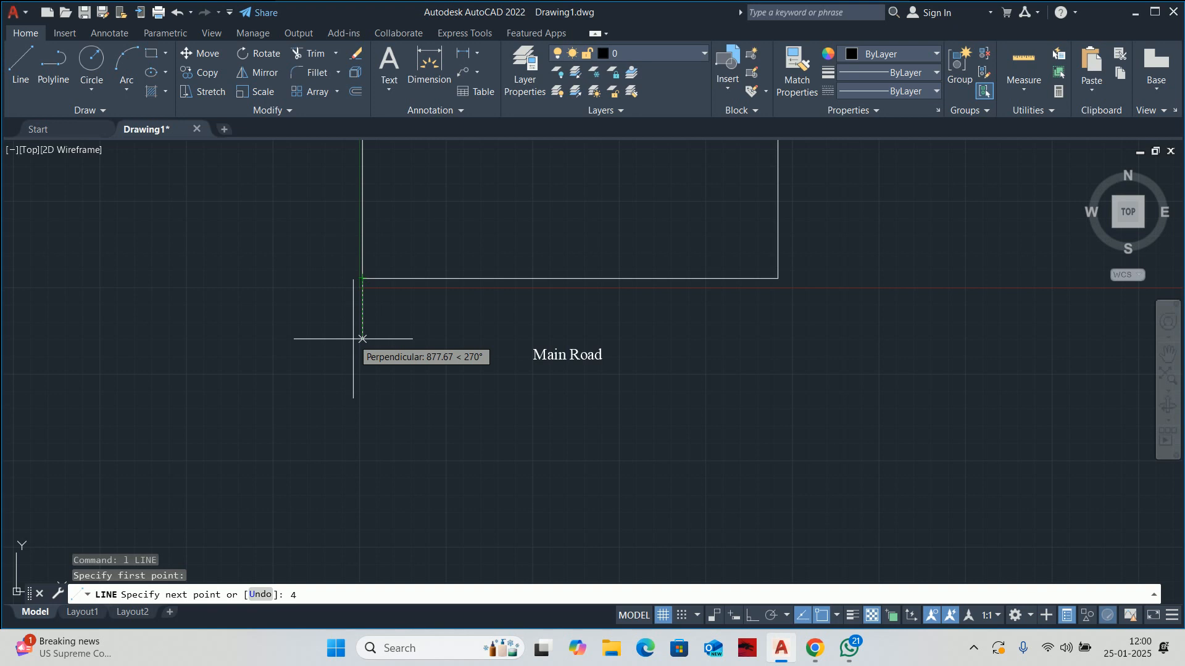
{"action": "type", "text": "1200"}
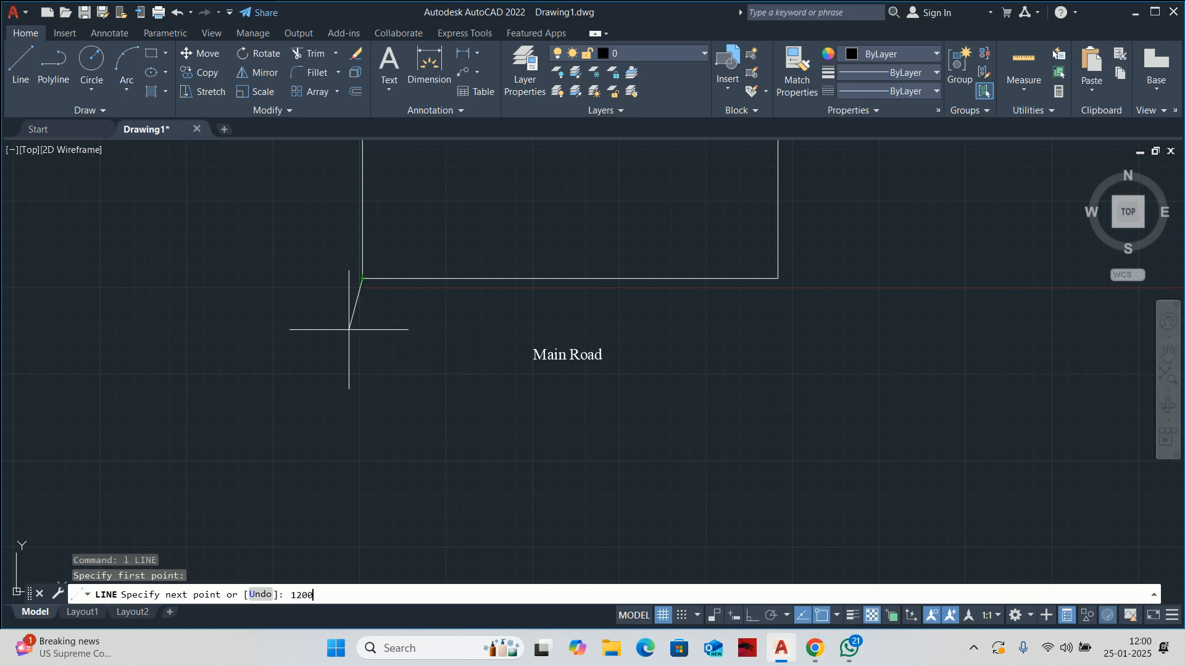
{"action": "left_click", "coordinate": [757, 608]}
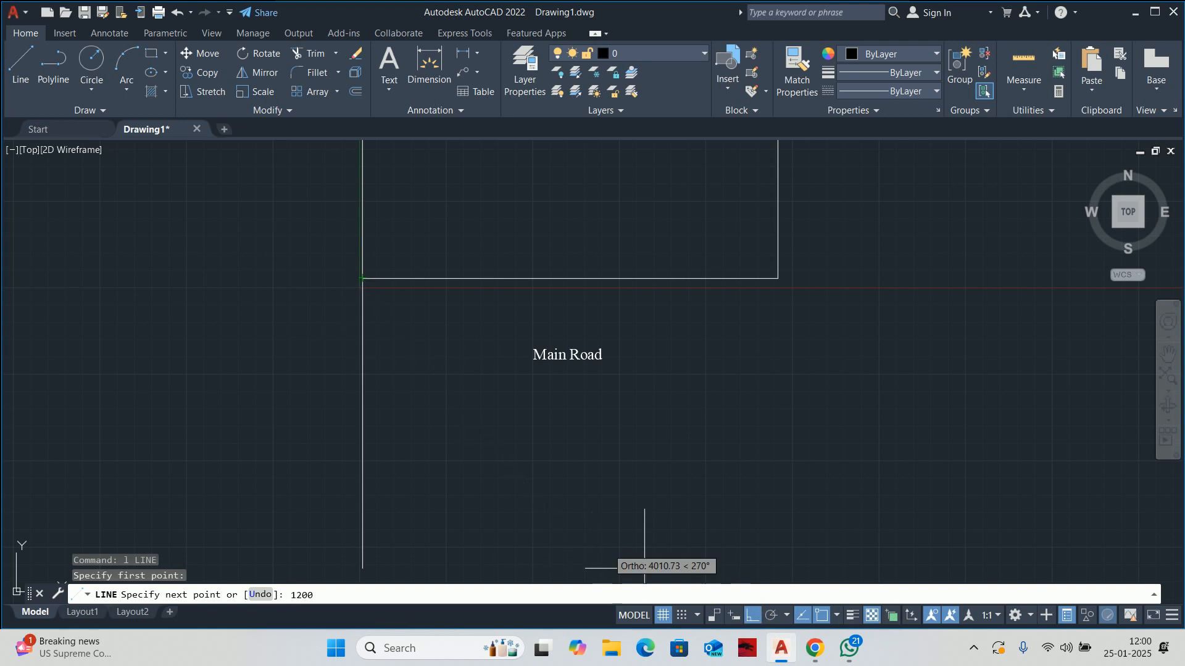
{"action": "key", "text": "Return"}
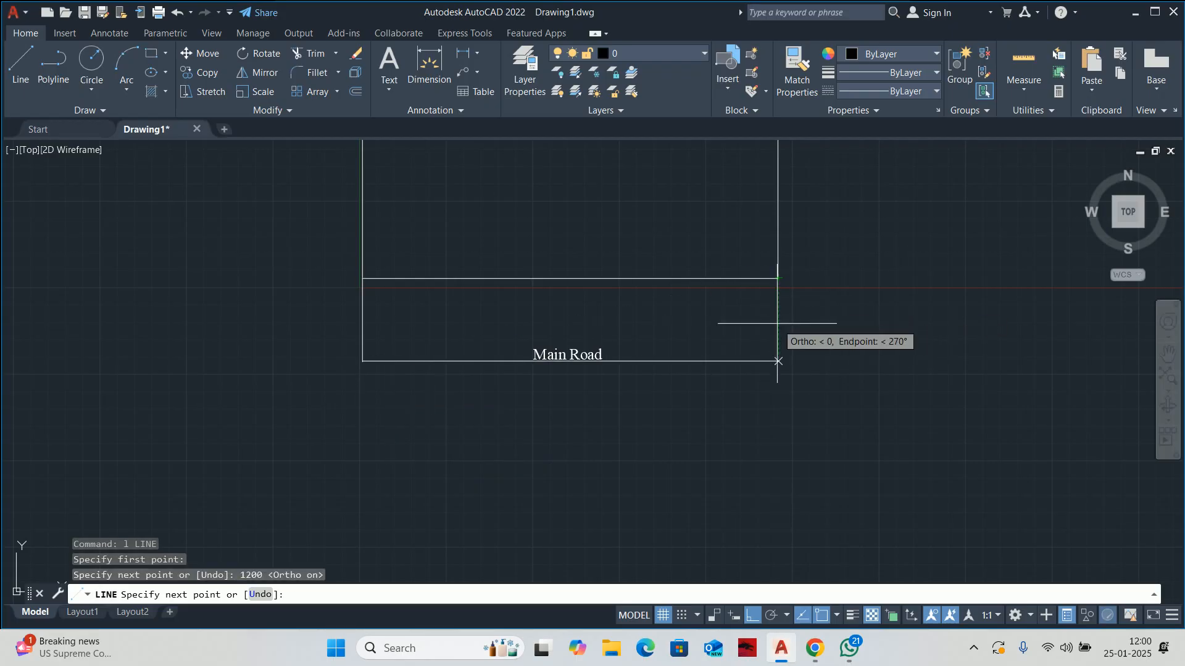
{"action": "left_click", "coordinate": [778, 326]}
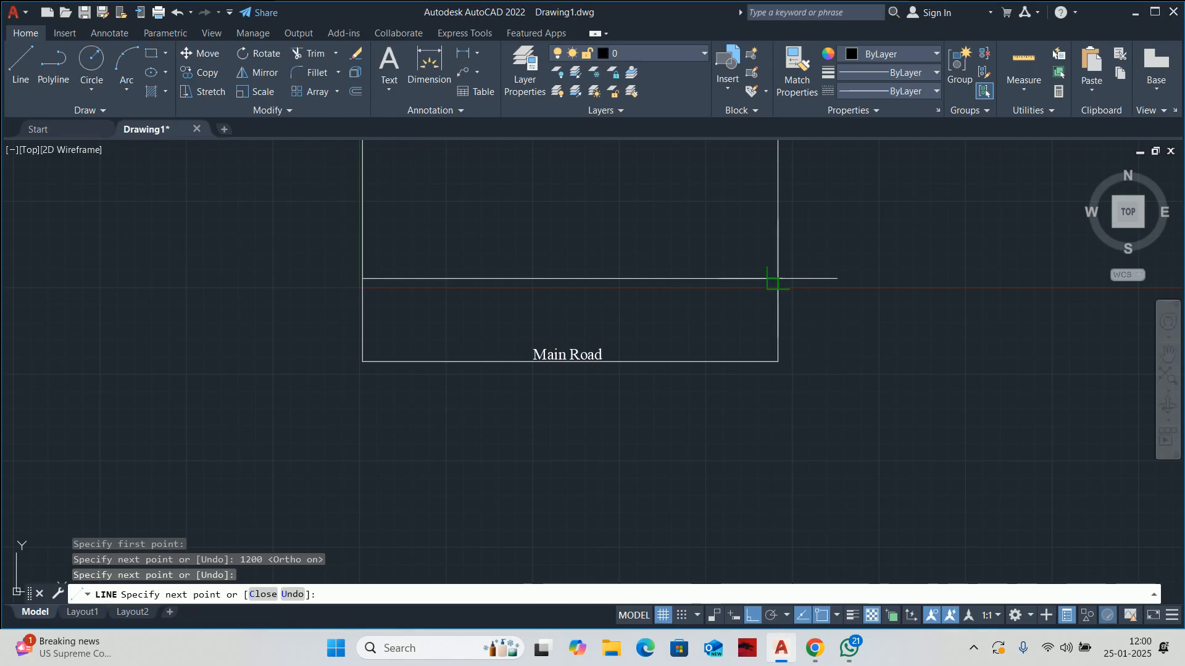
{"action": "key", "text": "Escape"}
{"action": "key", "text": "Escape"}
{"action": "key", "text": "Escape"}
{"action": "type", "text": "m"}
{"action": "key", "text": "Return"}
{"action": "left_click", "coordinate": [547, 353]}
{"action": "key", "text": "Return"}
{"action": "left_click", "coordinate": [547, 376]}
{"action": "key", "text": "Escape"}
{"action": "key", "text": "Escape"}
{"action": "key", "text": "Escape"}
- Move the Main Road label straight down so it sits below the new strip
{"action": "type", "text": "m"}
{"action": "key", "text": "Return"}
{"action": "left_click", "coordinate": [548, 353]}
{"action": "key", "text": "Return"}
{"action": "left_click", "coordinate": [542, 381]}
{"action": "left_click", "coordinate": [542, 443]}
{"action": "key", "text": "Escape"}
{"action": "key", "text": "Escape"}
{"action": "key", "text": "Escape"}
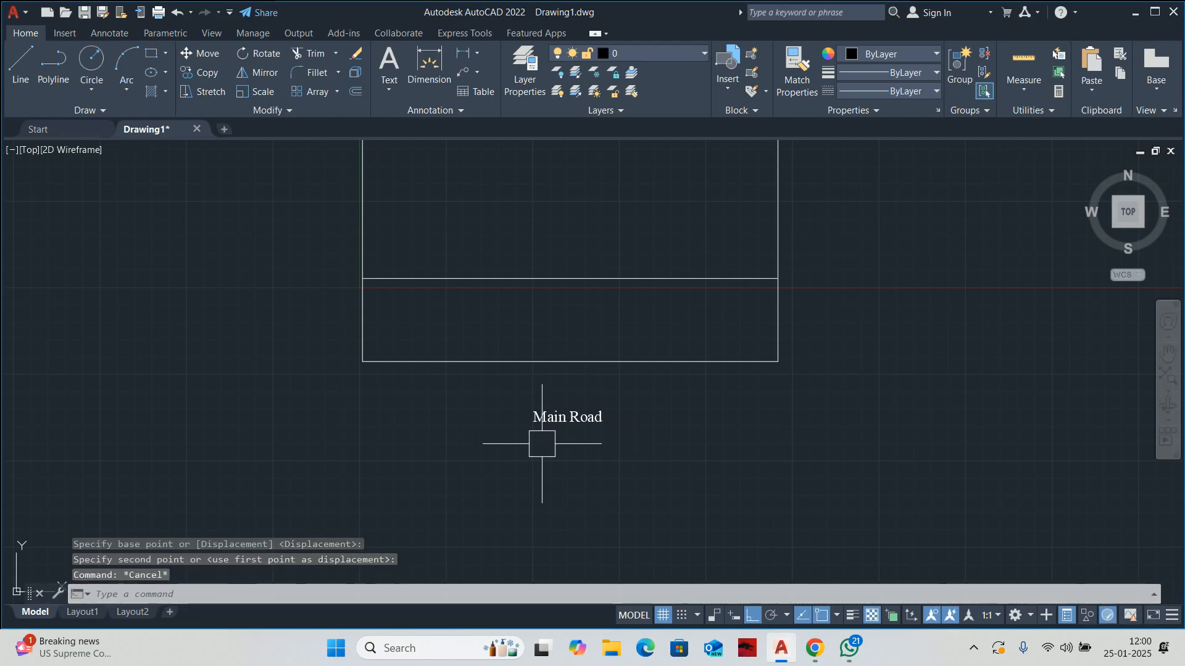
- Copy the Main Road label straight up into the strip below the rectangle
{"action": "type", "text": "co"}
{"action": "key", "text": "Return"}
{"action": "left_click", "coordinate": [567, 411]}
{"action": "key", "text": "Return"}
{"action": "left_click", "coordinate": [907, 400]}
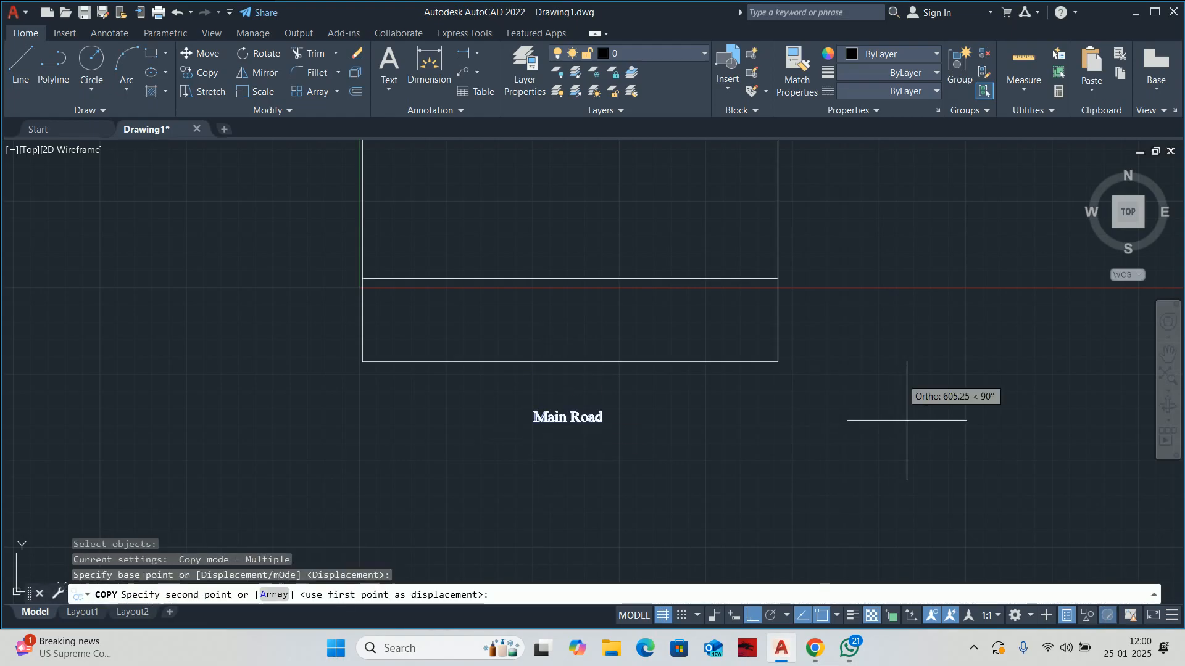
{"action": "left_click", "coordinate": [907, 305]}
{"action": "key", "text": "Escape"}
{"action": "key", "text": "Escape"}
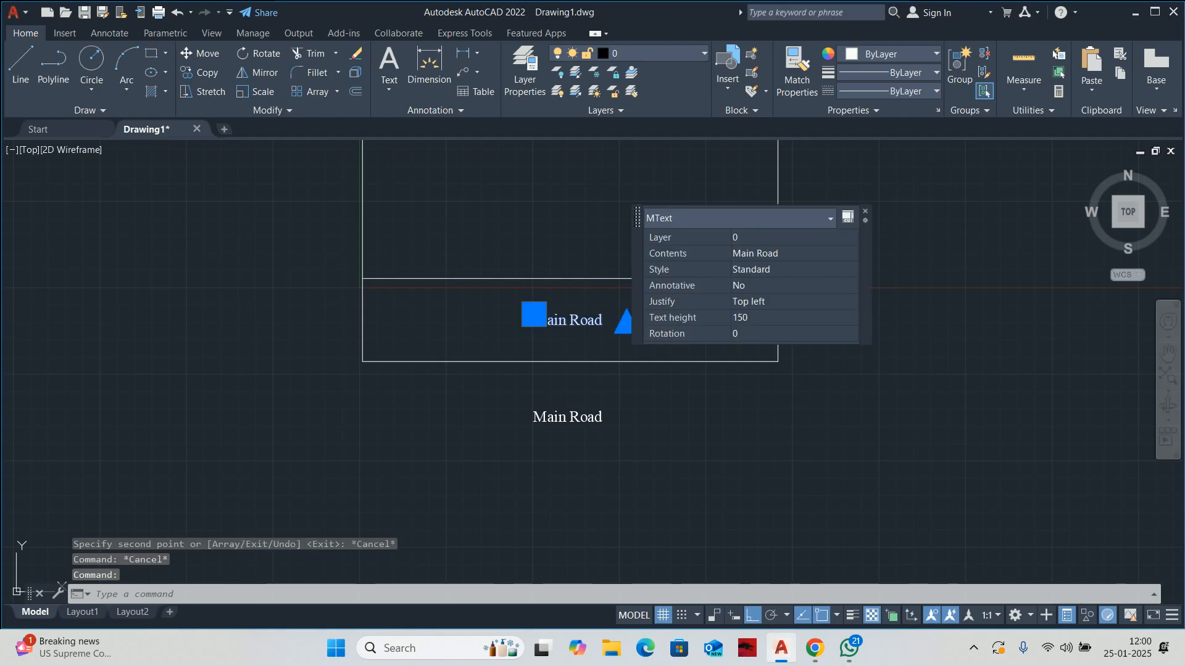
- Change the text of the copied label inside the strip to "Footpath"
{"action": "double_click", "coordinate": [591, 322]}
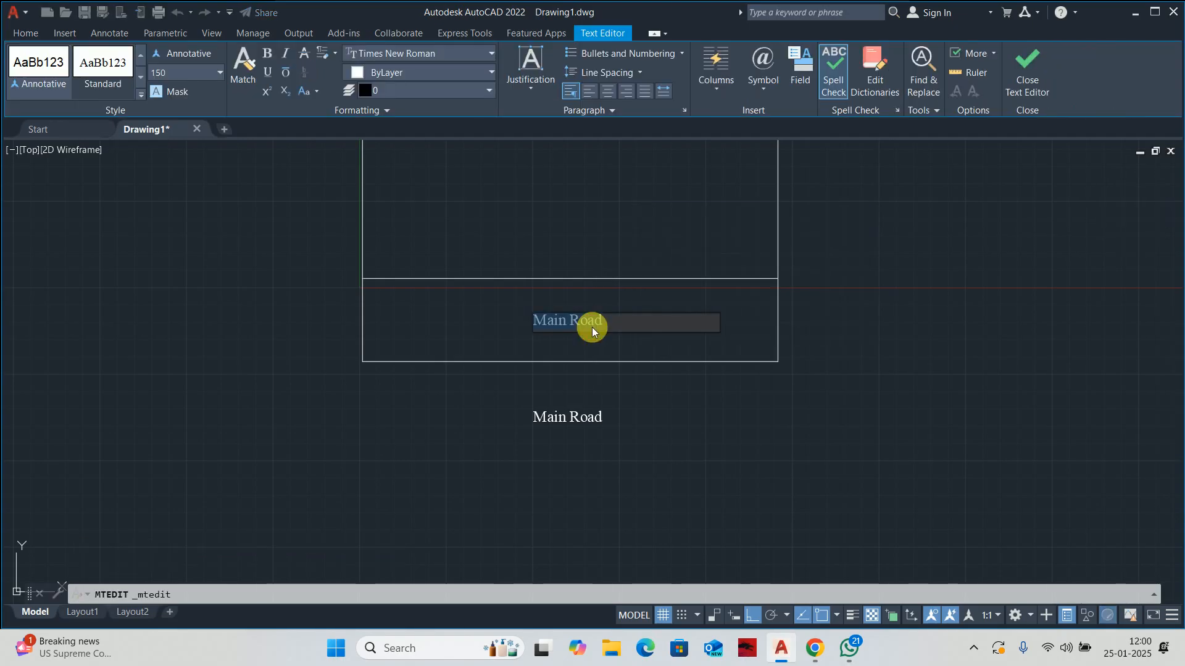
{"action": "type", "text": "Footpath"}
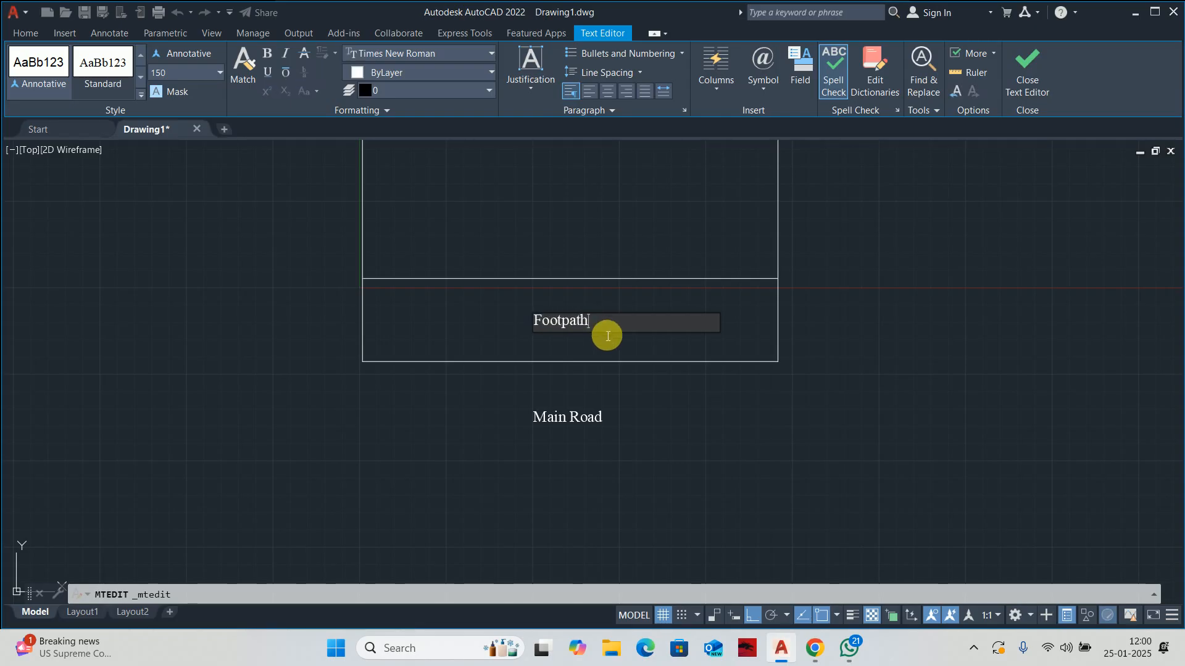
{"action": "key", "text": "Escape"}
{"action": "key", "text": "Escape"}
- Move the Footpath label to centre it above the Main Road label, and shift it slightly lower within the strip
{"action": "key", "text": "Return"}
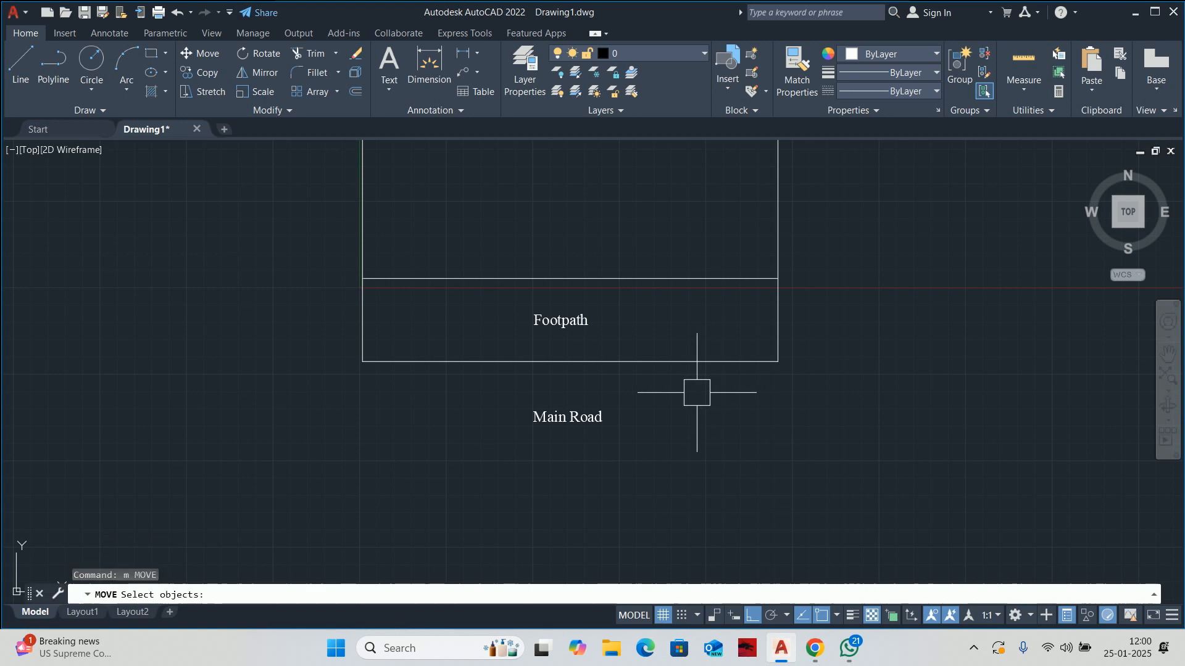
{"action": "left_click", "coordinate": [592, 330]}
{"action": "key", "text": "Return"}
{"action": "left_click", "coordinate": [676, 443]}
{"action": "left_click", "coordinate": [683, 443]}
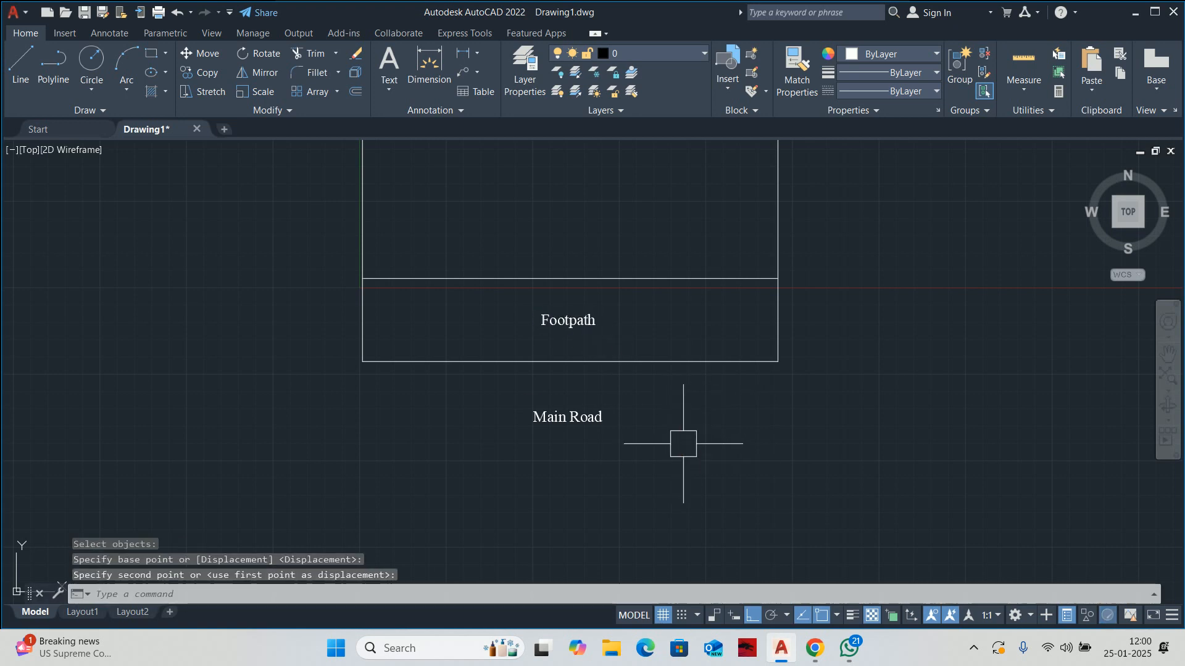
{"action": "key", "text": "Return"}
{"action": "left_click", "coordinate": [566, 322]}
{"action": "key", "text": "Return"}
{"action": "left_click", "coordinate": [694, 398]}
{"action": "left_click", "coordinate": [676, 412]}
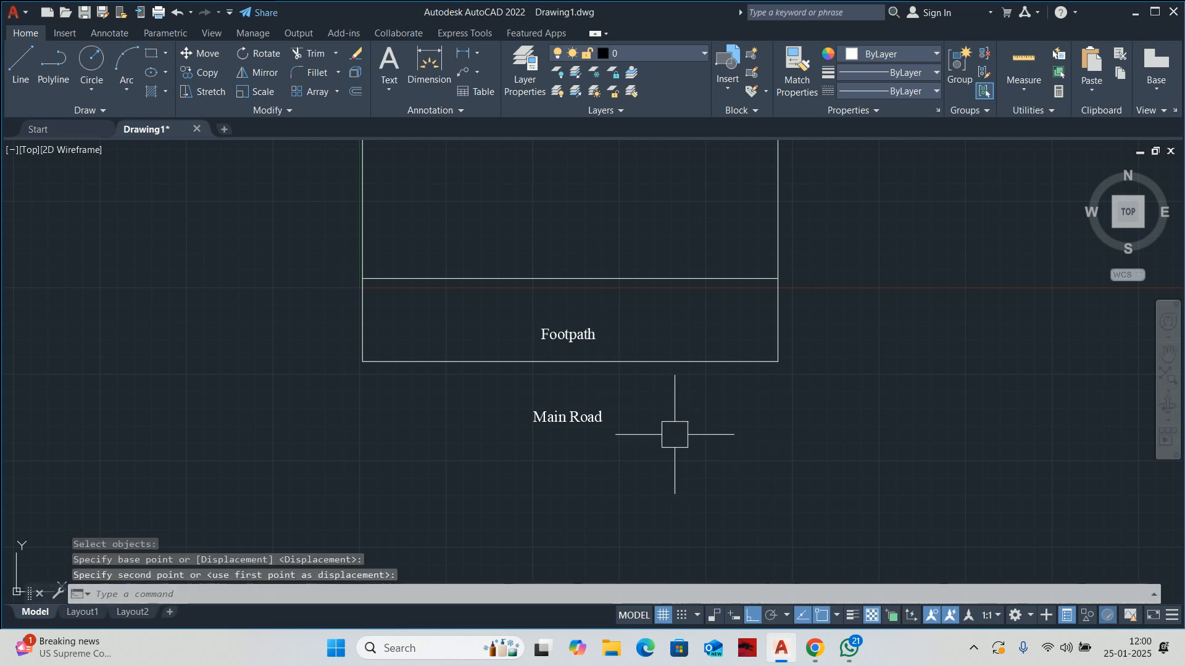
{"action": "key", "text": "Escape"}
{"action": "key", "text": "Escape"}
- Copy the Main Road label straight up into the middle area of the plot rectangle
{"action": "scroll", "coordinate": [624, 370], "scroll_direction": "down", "scroll_amount": 5}
{"action": "type", "text": "co"}
{"action": "key", "text": "Return"}
{"action": "scroll", "coordinate": [614, 392], "scroll_direction": "up", "scroll_amount": 3}
{"action": "left_click", "coordinate": [611, 436]}
{"action": "key", "text": "Return"}
{"action": "left_click", "coordinate": [835, 395]}
{"action": "middle_click_drag", "start_coordinate": [827, 185], "coordinate": [827, 457]}
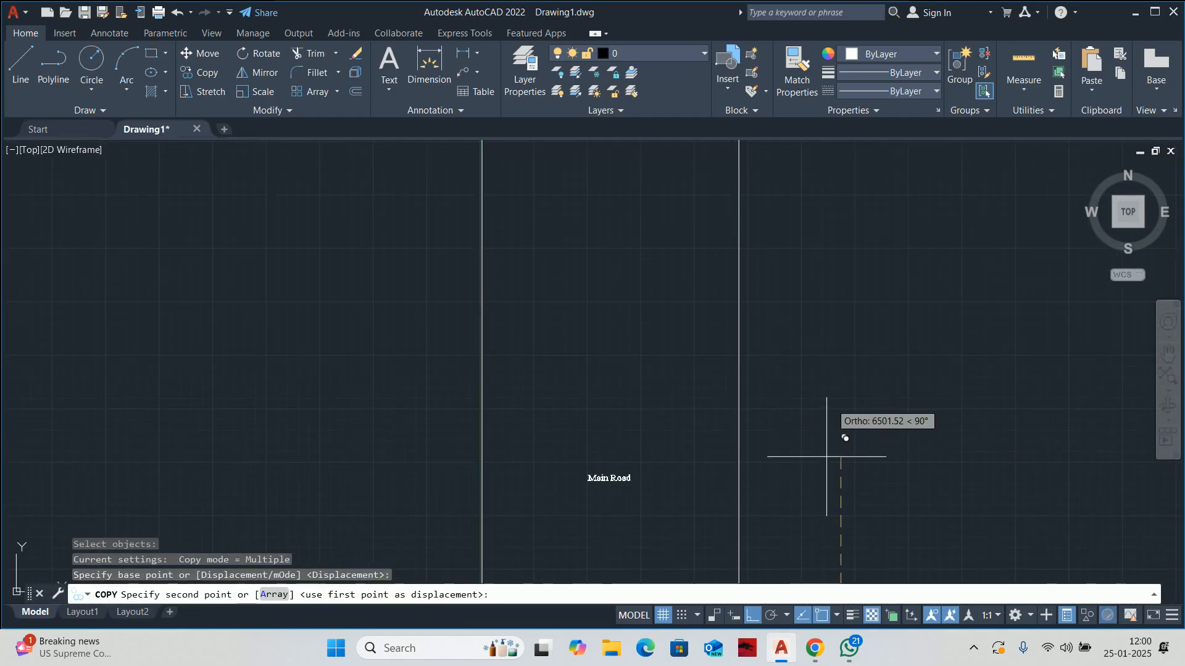
{"action": "left_click", "coordinate": [836, 337]}
{"action": "key", "text": "Escape"}
{"action": "scroll", "coordinate": [698, 352], "scroll_direction": "down", "scroll_amount": 2}
- Change the text of the copied label inside the plot rectangle to "client Plot"
{"action": "double_click", "coordinate": [641, 368]}
{"action": "key", "text": "ctrl+a"}
{"action": "type", "text": "c"}
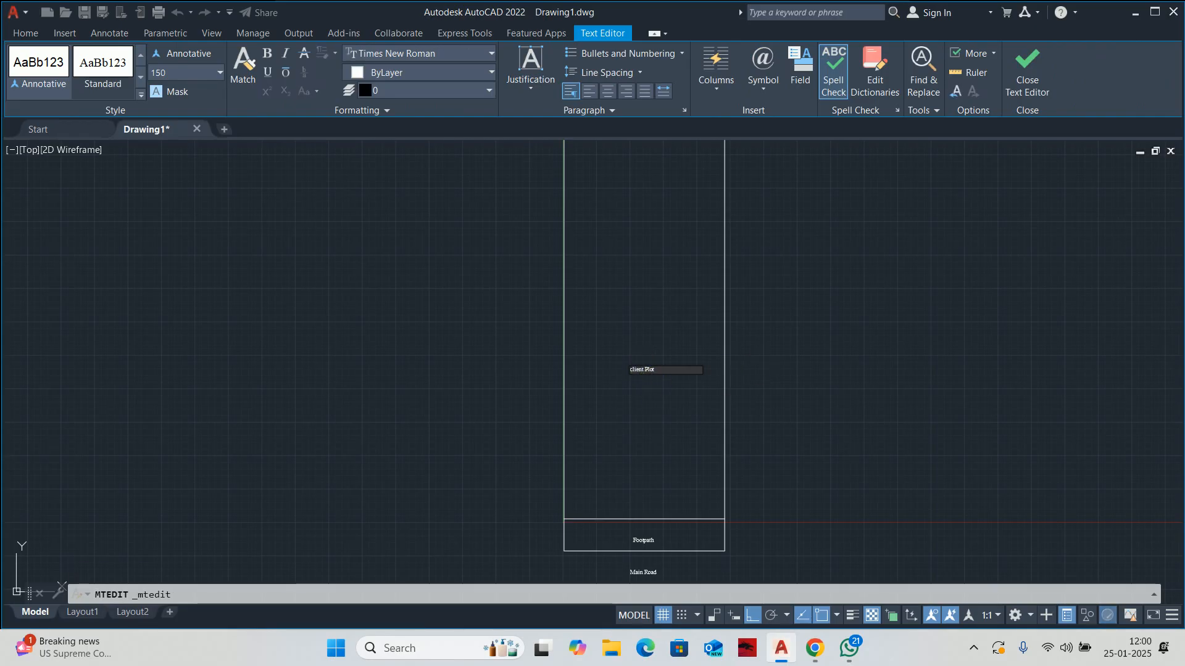
{"action": "left_click", "coordinate": [728, 378]}
- Move the client Plot label straight up, closer to the middle of the plot rectangle
{"action": "type", "text": "m"}
{"action": "key", "text": "Return"}
{"action": "left_click", "coordinate": [663, 367]}
{"action": "key", "text": "Return"}
{"action": "left_click", "coordinate": [803, 375]}
{"action": "key", "text": "Escape"}
{"action": "key", "text": "Escape"}
{"action": "key", "text": "Escape"}
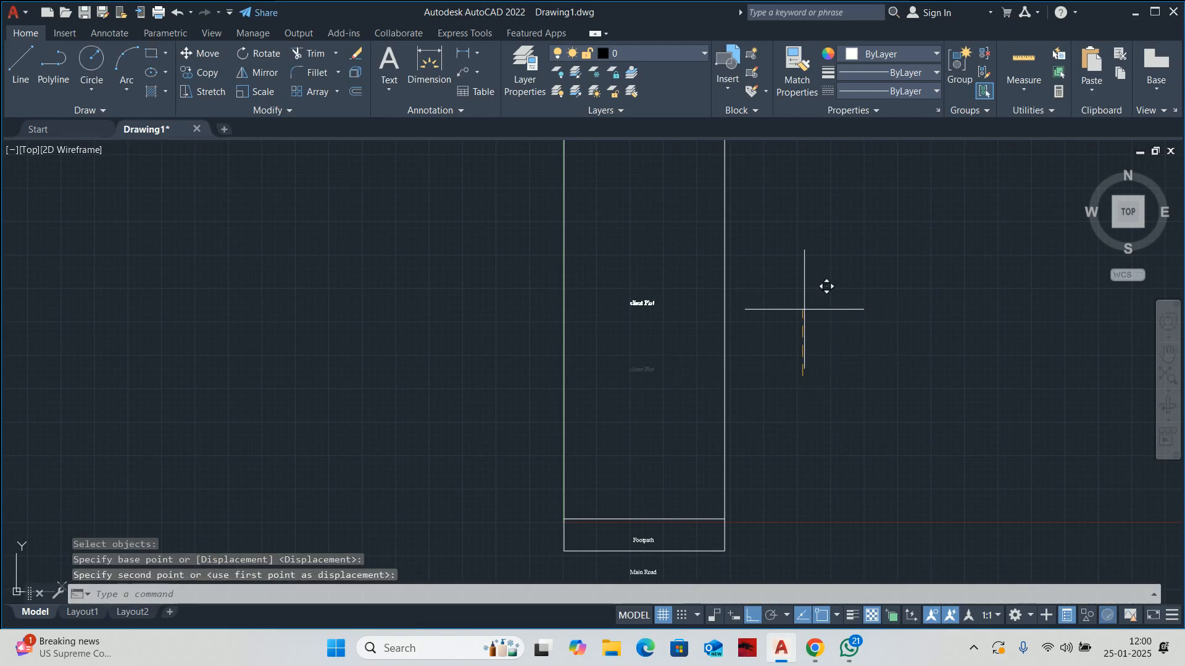
- Copy the client Plot label straight up to just above the rectangle's upper edge
{"action": "scroll", "coordinate": [512, 383], "scroll_direction": "down", "scroll_amount": 3}
{"action": "type", "text": "co"}
{"action": "key", "text": "Return"}
{"action": "left_click", "coordinate": [584, 368]}
{"action": "key", "text": "Return"}
{"action": "left_click", "coordinate": [716, 372]}
{"action": "middle_click_drag", "start_coordinate": [712, 197], "coordinate": [713, 345]}
{"action": "left_click", "coordinate": [716, 338]}
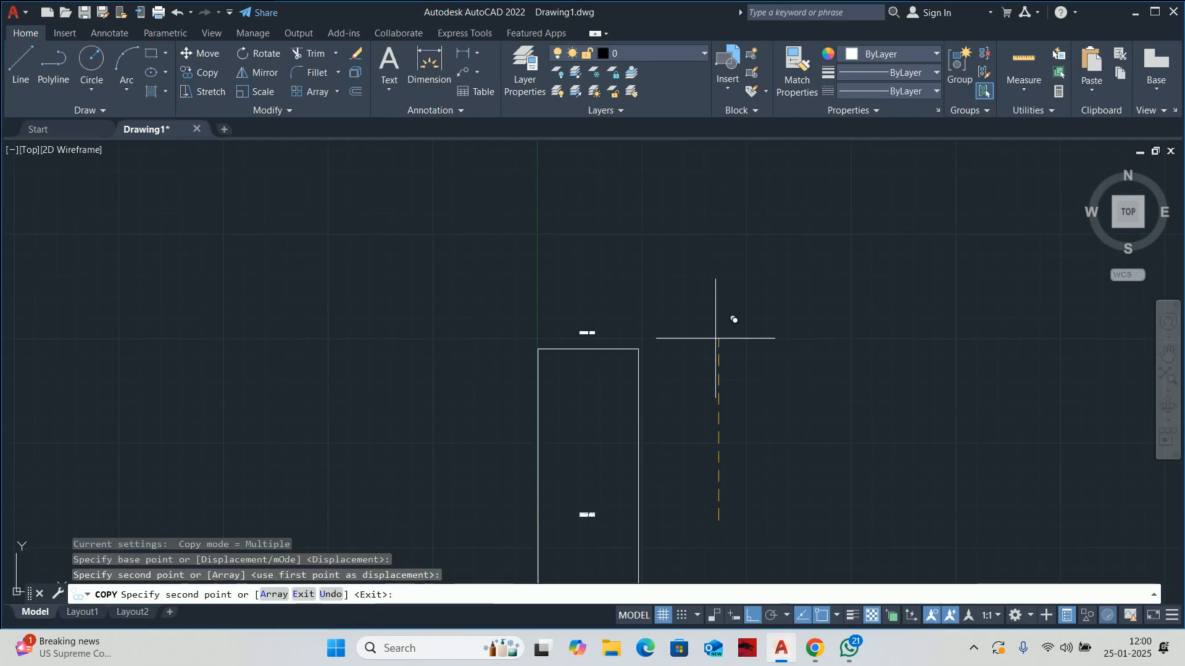
{"action": "key", "text": "Escape"}
{"action": "left_click", "coordinate": [585, 322]}
{"action": "left_click", "coordinate": [579, 331]}
{"action": "key", "text": "Escape"}
{"action": "scroll", "coordinate": [583, 329], "scroll_direction": "up", "scroll_amount": 8}
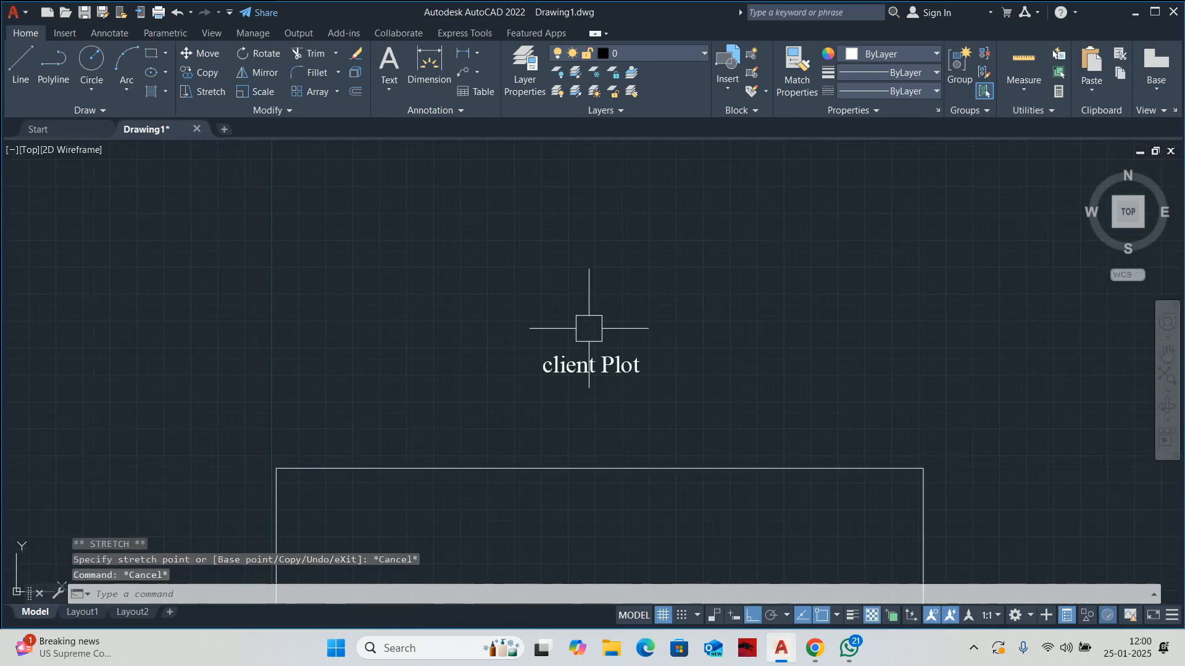
- Change the text of the copied label above the plot rectangle to "Service Road"
{"action": "double_click", "coordinate": [594, 363]}
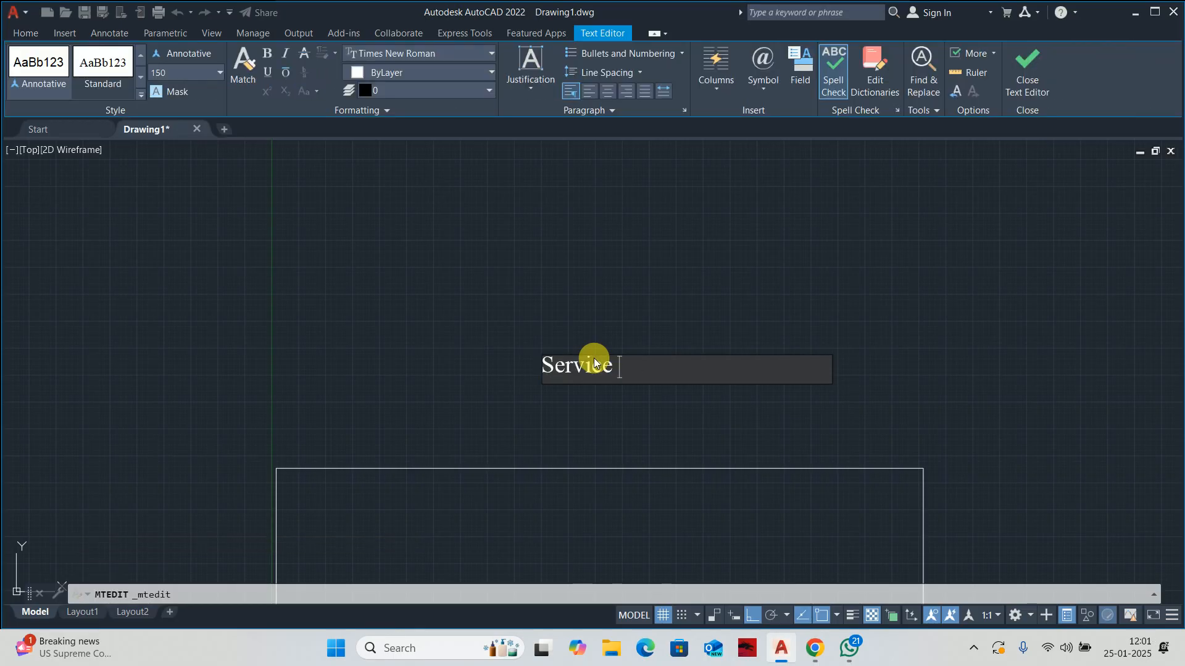
{"action": "left_click", "coordinate": [674, 279]}
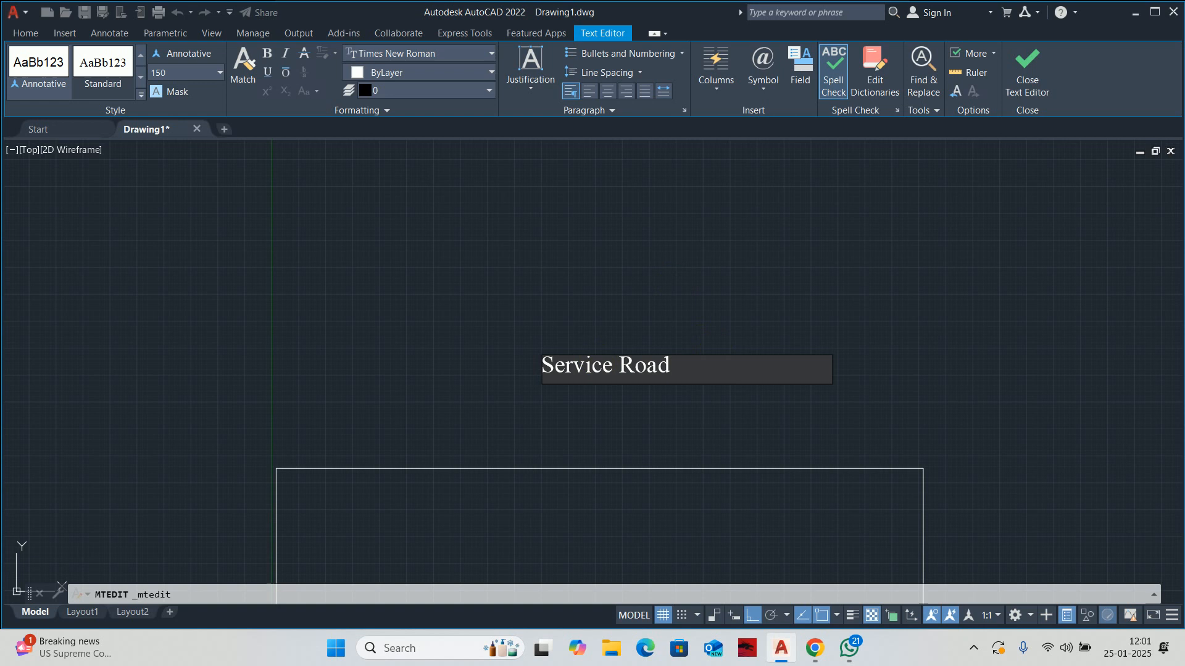
{"action": "key", "text": "Escape"}
{"action": "key", "text": "Escape"}
{"action": "key", "text": "Escape"}
- Capitalize the first letter of the label inside the plot rectangle so it reads "Client Plot"
{"action": "scroll", "coordinate": [694, 354], "scroll_direction": "down", "scroll_amount": 10}
{"action": "middle_click_drag", "start_coordinate": [685, 473], "coordinate": [672, 454]}
{"action": "scroll", "coordinate": [627, 431], "scroll_direction": "up", "scroll_amount": 6}
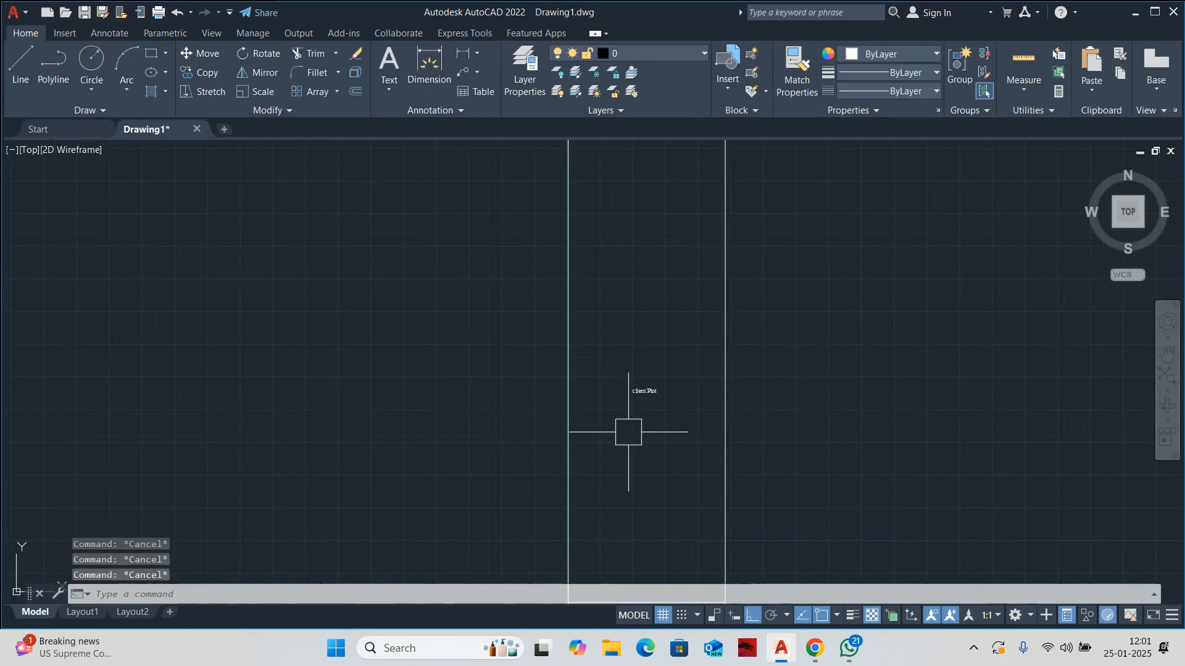
{"action": "double_click", "coordinate": [641, 281]}
{"action": "left_click_drag", "start_coordinate": [625, 292], "coordinate": [566, 284]}
{"action": "type", "text": "C"}
{"action": "left_click", "coordinate": [524, 351]}
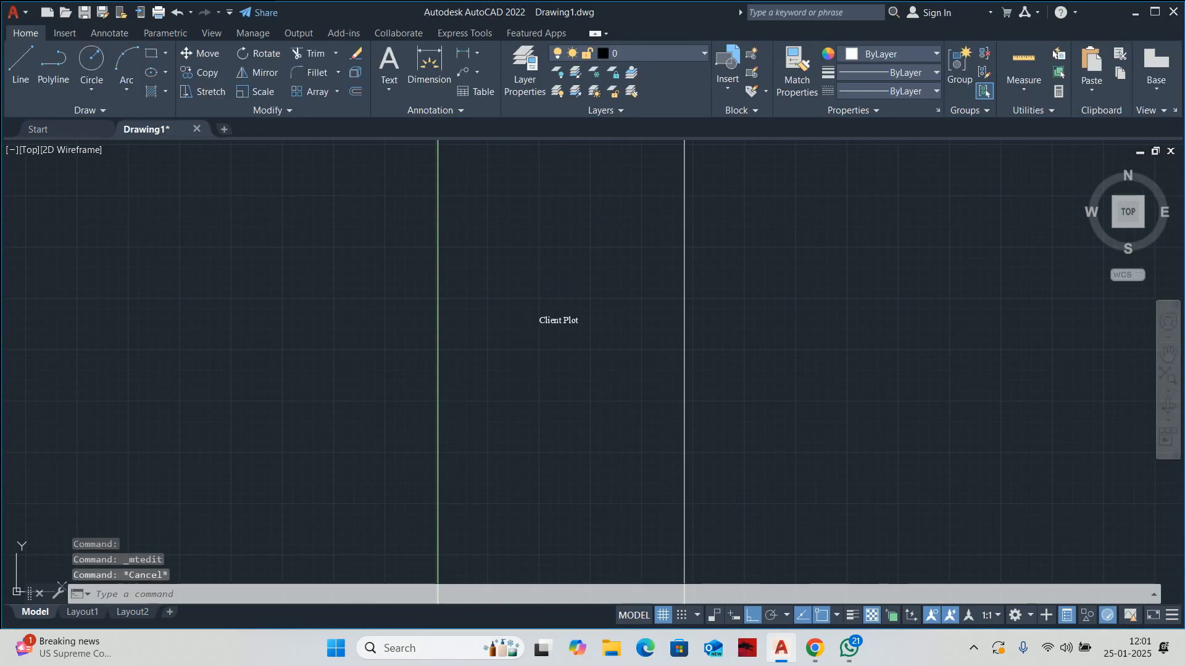
- Narrow the text box of the Client Plot label so its two words wrap onto separate lines
{"action": "left_click", "coordinate": [572, 322]}
{"action": "left_click", "coordinate": [651, 318]}
{"action": "scroll", "coordinate": [576, 287], "scroll_direction": "up", "scroll_amount": 4}
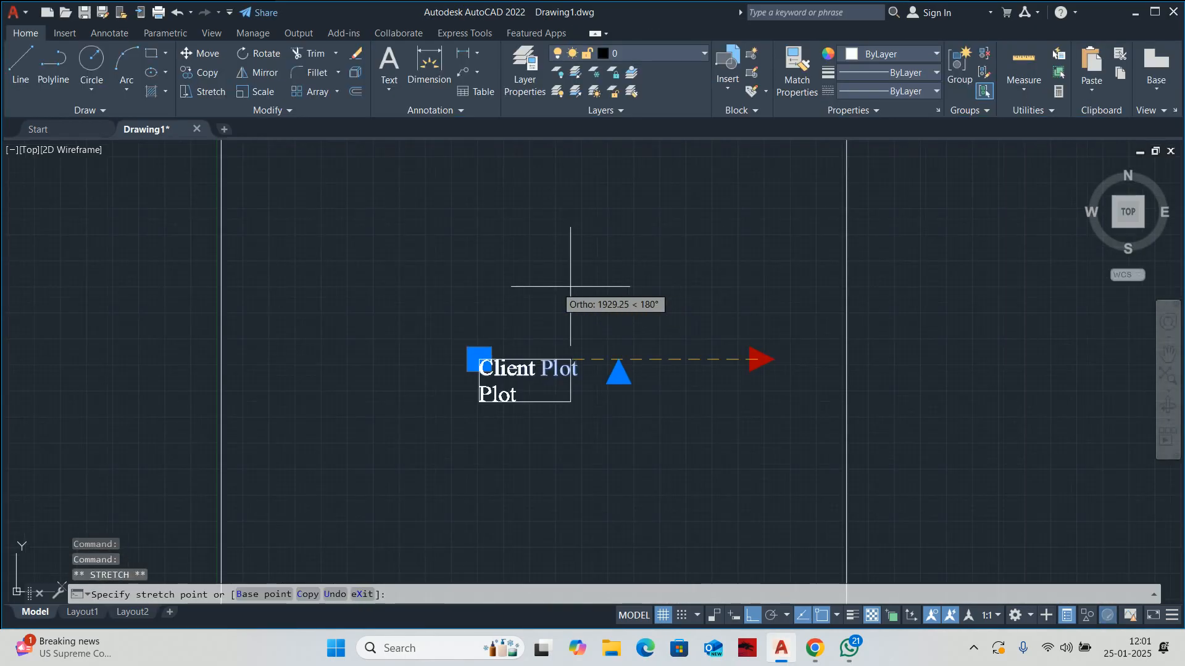
{"action": "left_click", "coordinate": [591, 287]}
{"action": "key", "text": "Escape"}
{"action": "key", "text": "Escape"}
{"action": "key", "text": "Escape"}
- Set the text height of the Service Road, Client Plot, Footpath and Main Road labels to 250
{"action": "scroll", "coordinate": [591, 287], "scroll_direction": "down", "scroll_amount": 6}
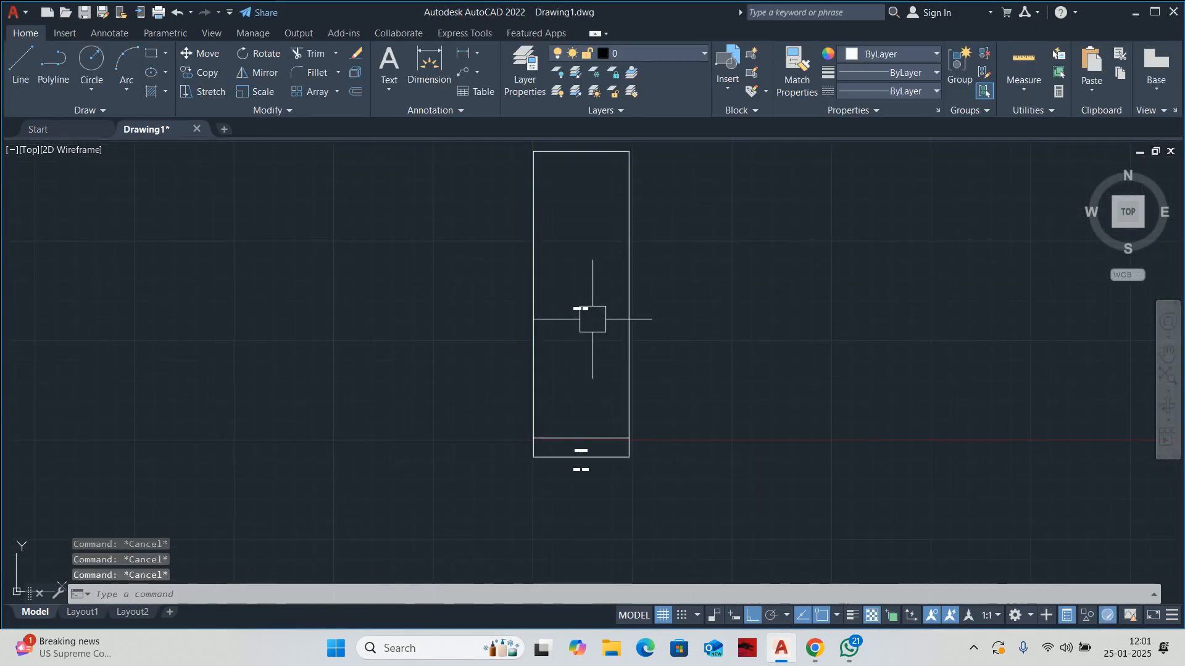
{"action": "middle_click_drag", "start_coordinate": [557, 168], "coordinate": [553, 238]}
{"action": "left_click", "coordinate": [553, 198]}
{"action": "middle_click_drag", "start_coordinate": [562, 459], "coordinate": [558, 385]}
{"action": "left_click", "coordinate": [595, 513]}
{"action": "left_click", "coordinate": [757, 503]}
{"action": "type", "text": "250"}
{"action": "key", "text": "Return"}
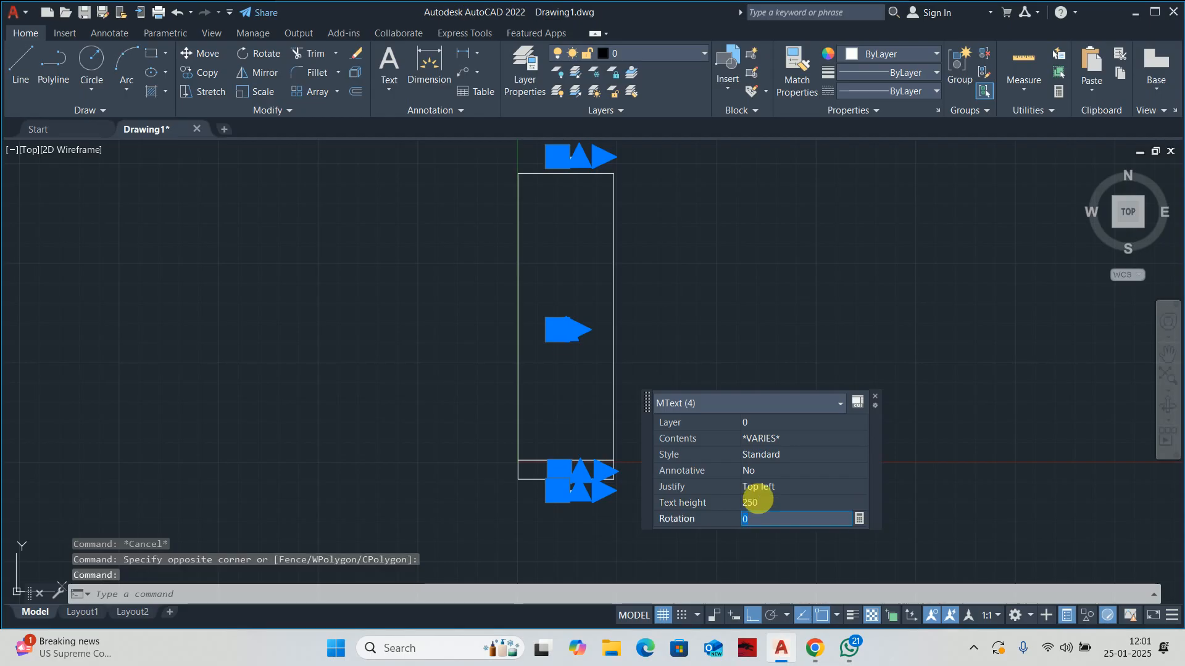
{"action": "key", "text": "Escape"}
{"action": "key", "text": "Escape"}
{"action": "key", "text": "Escape"}
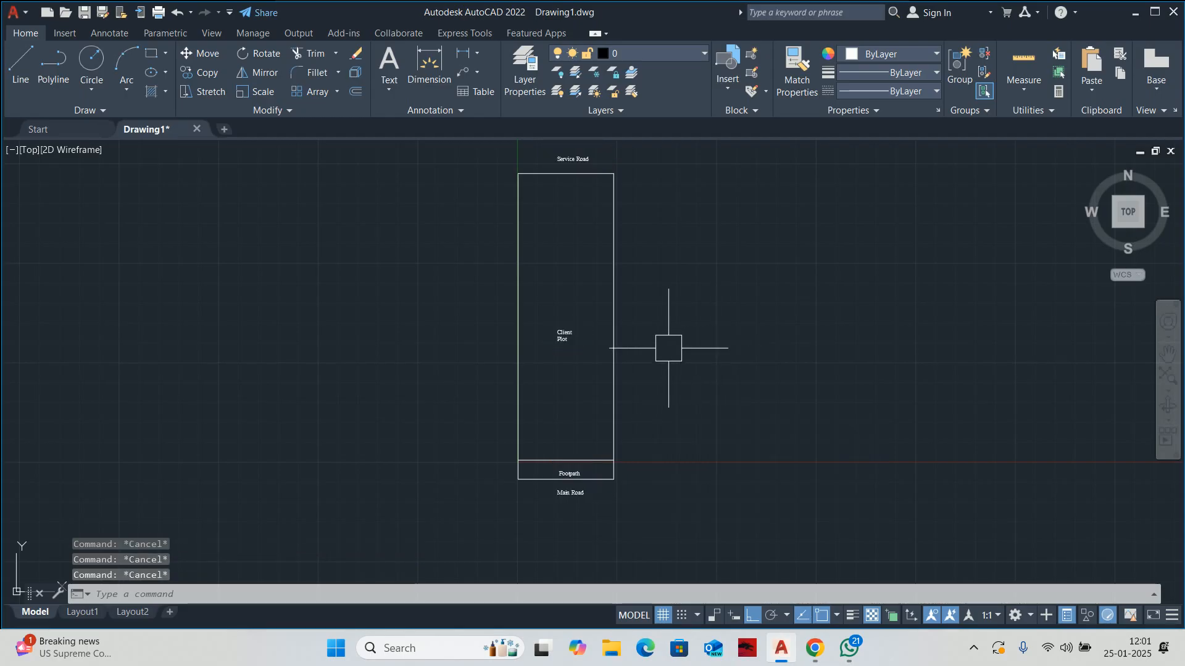
- Set the height of the Standard text style to 250 and apply it
{"action": "type", "text": "ST"}
{"action": "key", "text": "Return"}
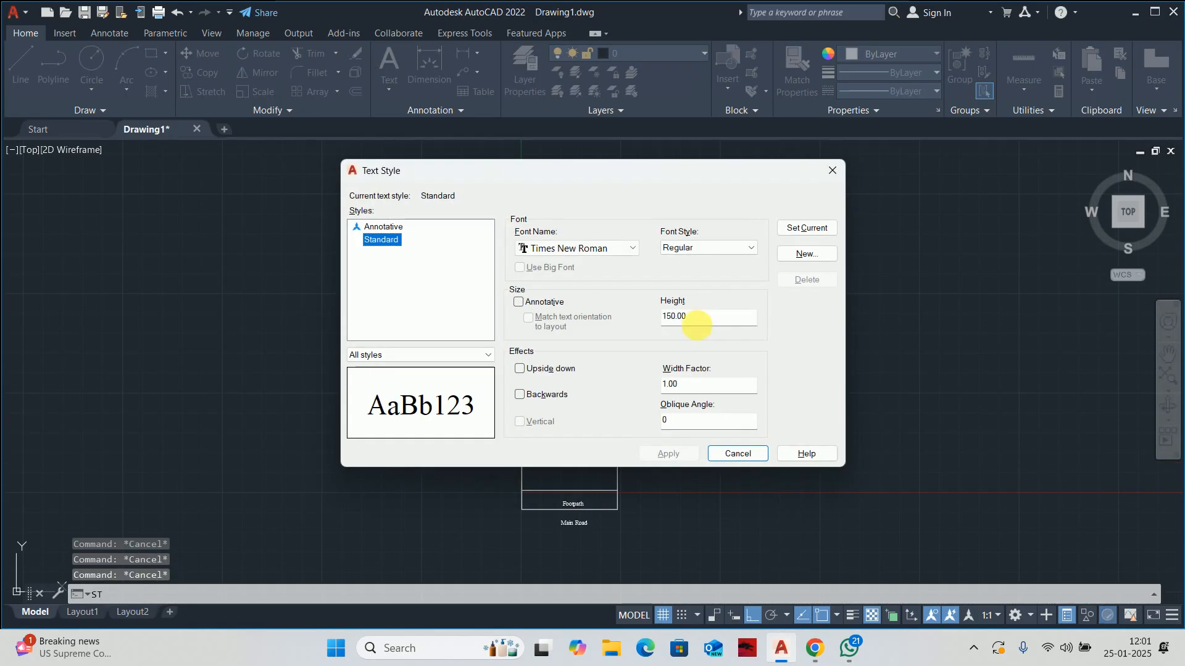
{"action": "type", "text": "250"}
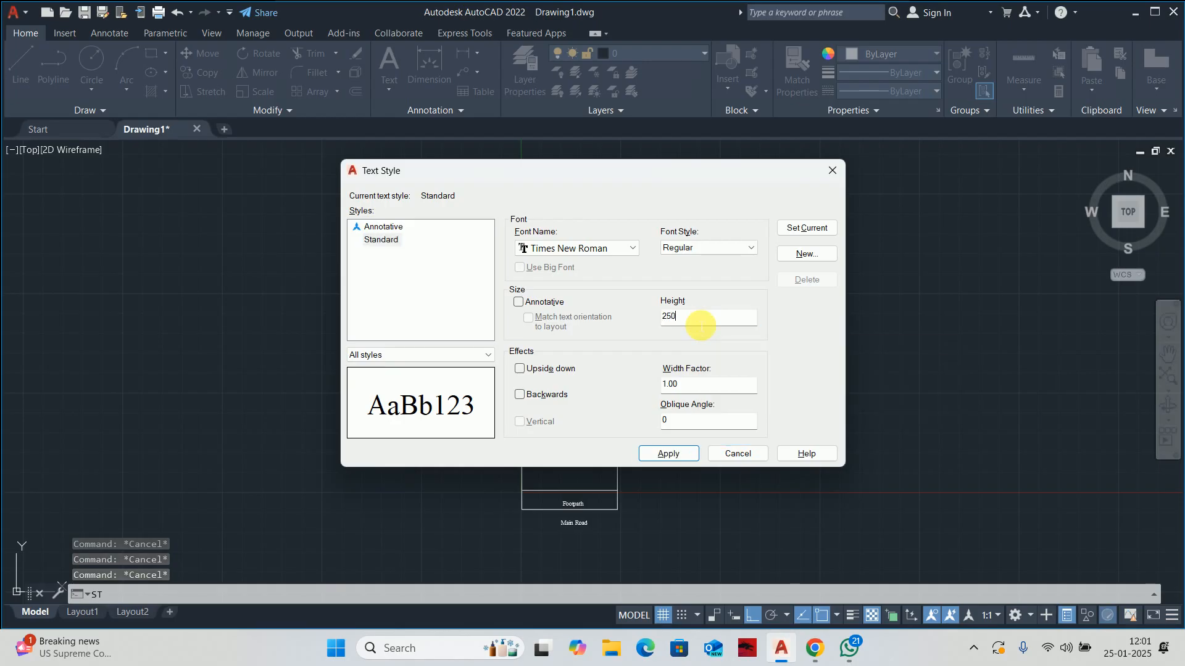
{"action": "key", "text": "Return"}
{"action": "left_click", "coordinate": [727, 455]}
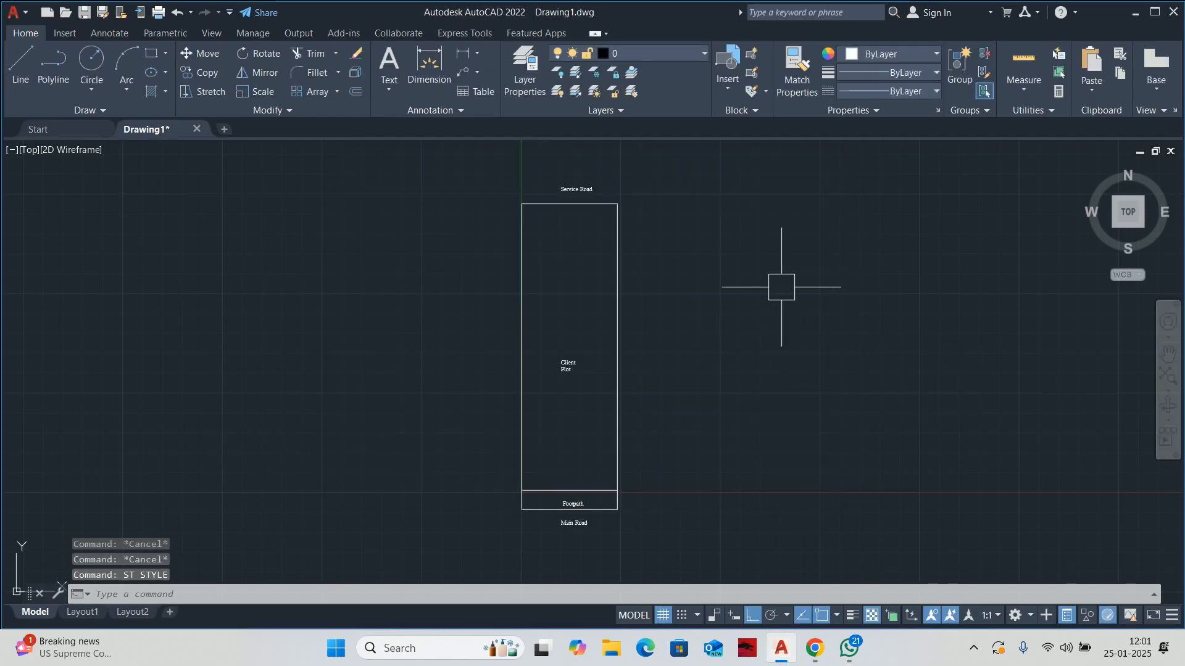
- Copy the Client Plot label horizontally to just outside the plot rectangle's right edge
{"action": "type", "text": "ci"}
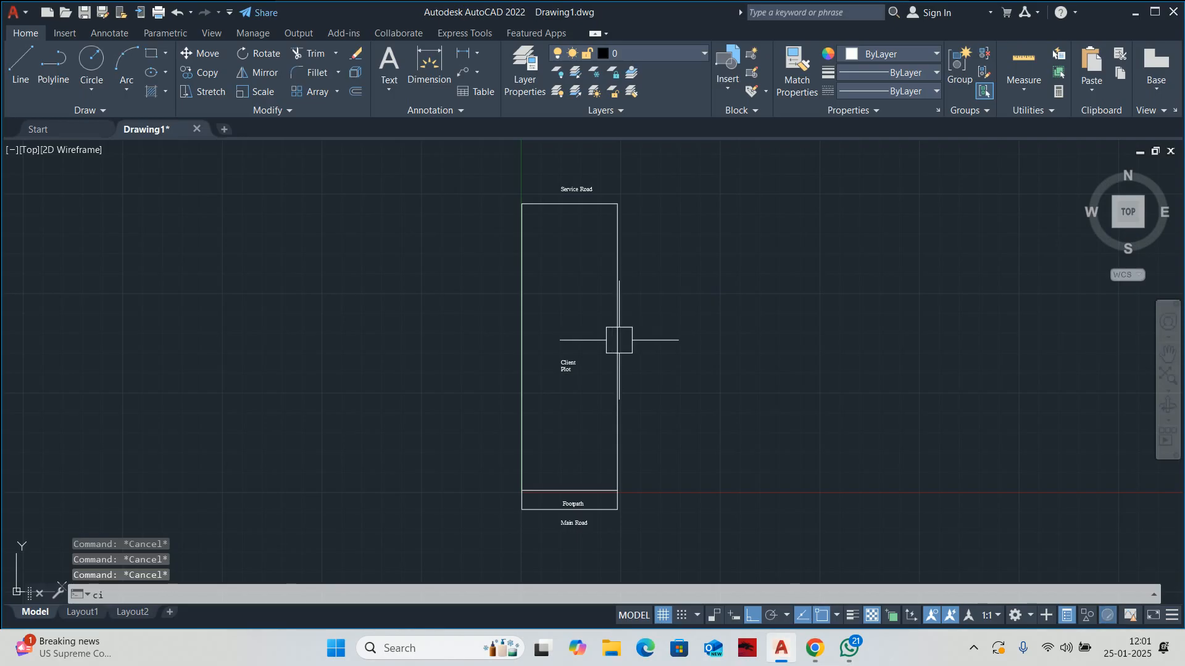
{"action": "key", "text": "BackSpace"}
{"action": "type", "text": "o"}
{"action": "key", "text": "Return"}
{"action": "left_click", "coordinate": [606, 338]}
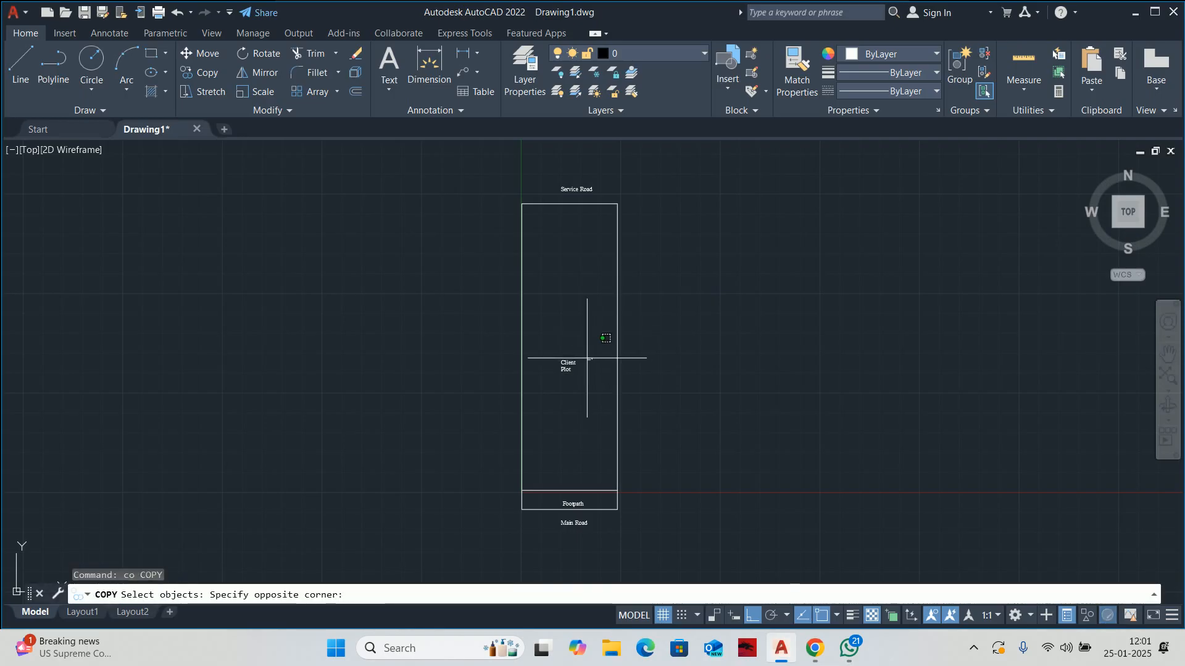
{"action": "left_click", "coordinate": [562, 372]}
{"action": "key", "text": "Return"}
{"action": "left_click", "coordinate": [562, 326]}
{"action": "scroll", "coordinate": [636, 337], "scroll_direction": "up", "scroll_amount": 4}
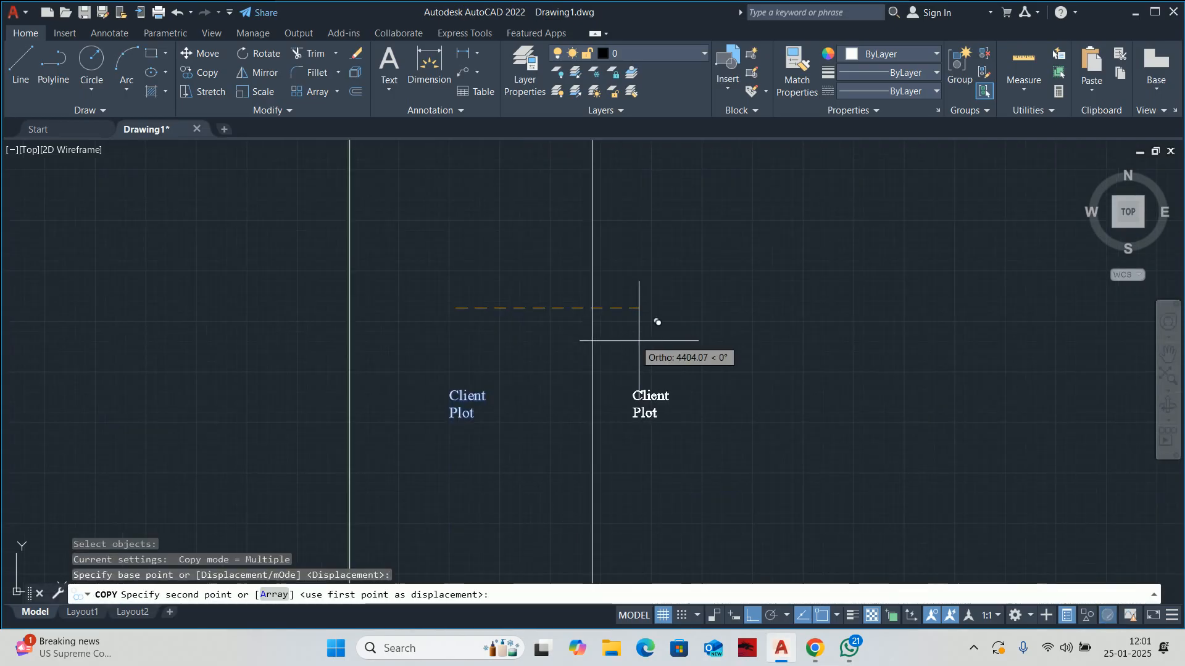
{"action": "left_click", "coordinate": [638, 340]}
{"action": "key", "text": "Escape"}
- Change the text of the copied label right of the plot to "Other's Property" on two lines
{"action": "double_click", "coordinate": [650, 380]}
{"action": "type", "text": "operty"}
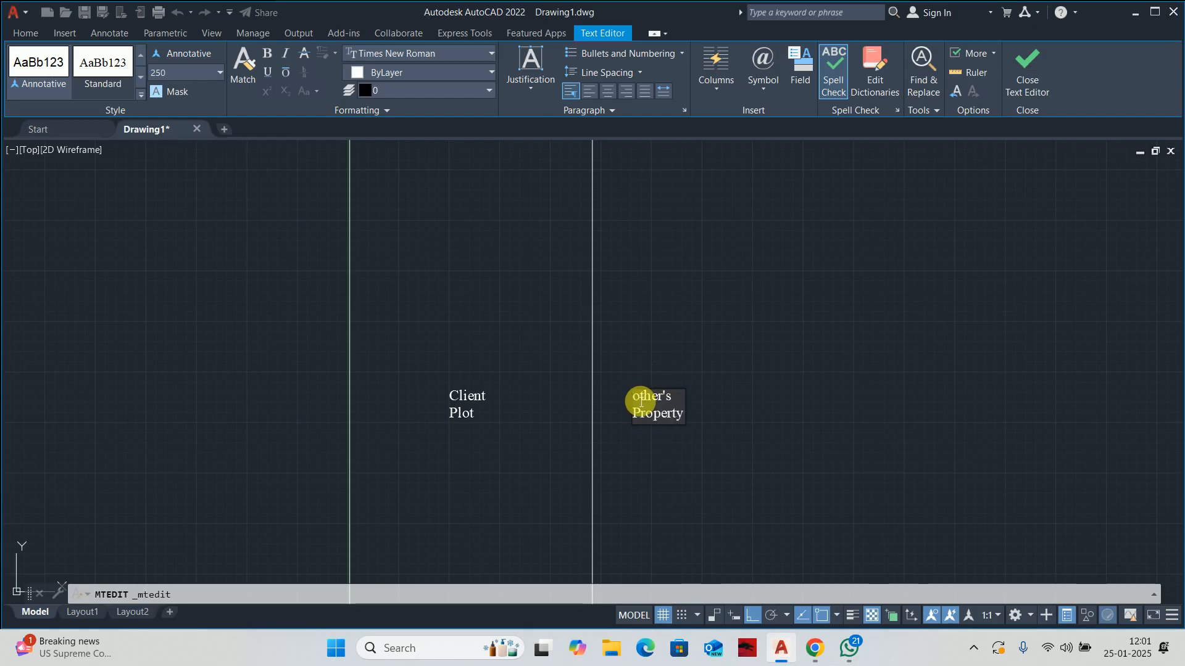
{"action": "left_click_drag", "start_coordinate": [640, 397], "coordinate": [614, 405]}
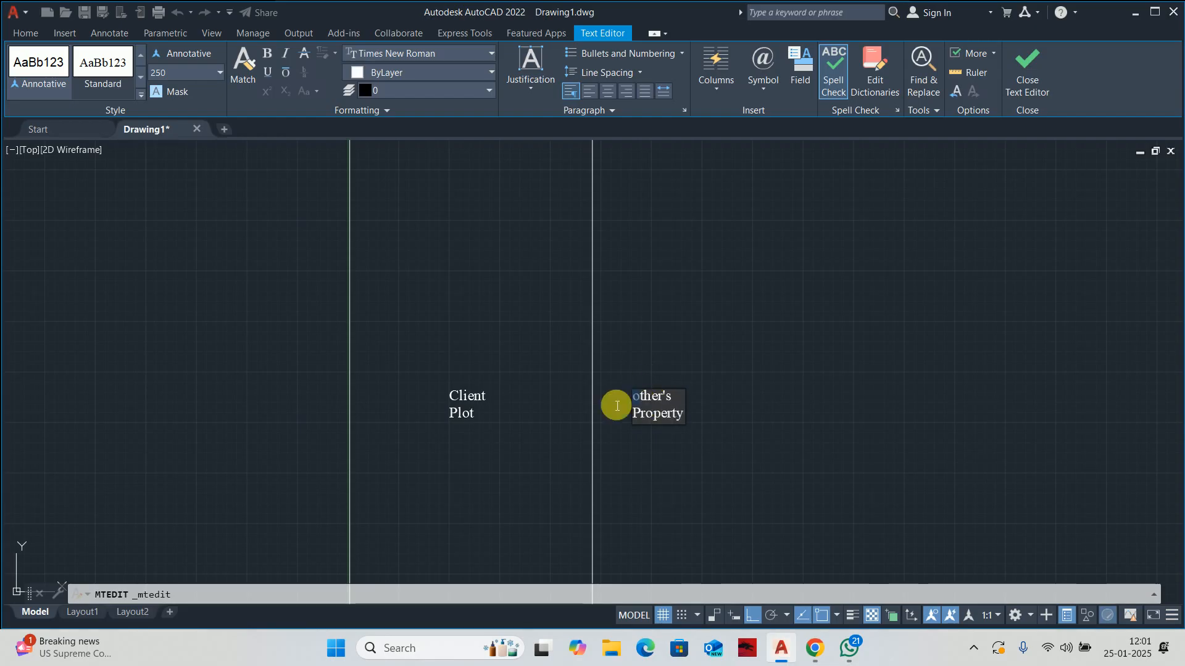
{"action": "left_click", "coordinate": [559, 404]}
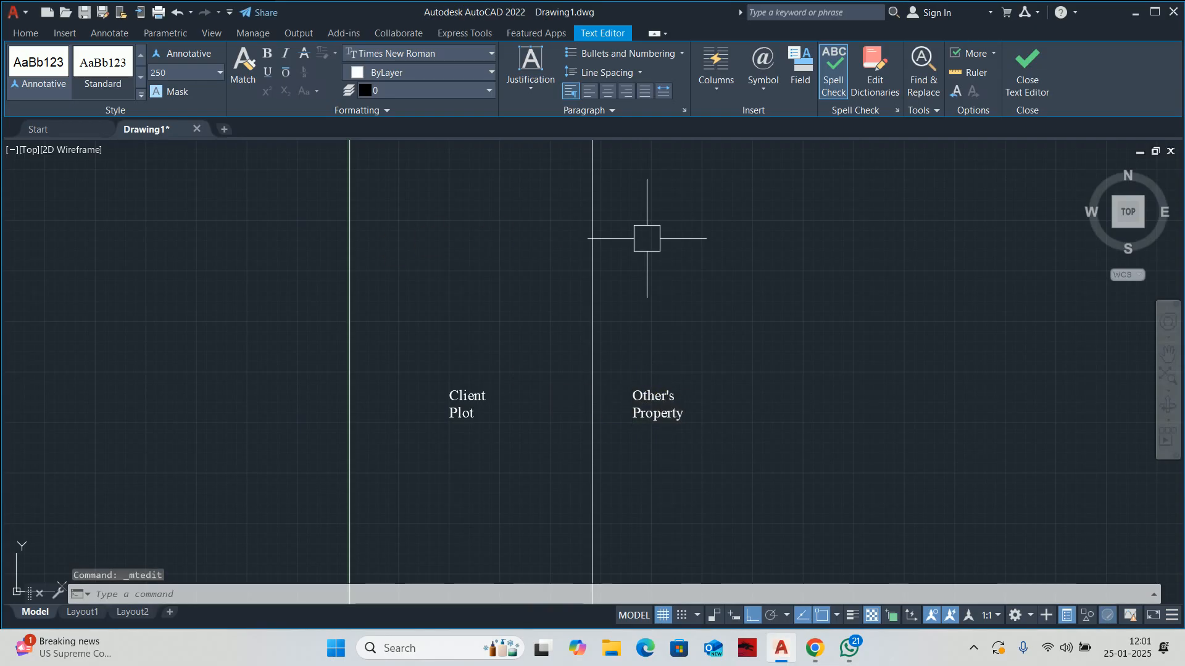
{"action": "key", "text": "Escape"}
{"action": "key", "text": "Escape"}
- Copy the Other's Property label horizontally to just outside the plot rectangle's left edge
{"action": "type", "text": "co"}
{"action": "key", "text": "Return"}
{"action": "left_click", "coordinate": [630, 390]}
{"action": "key", "text": "Return"}
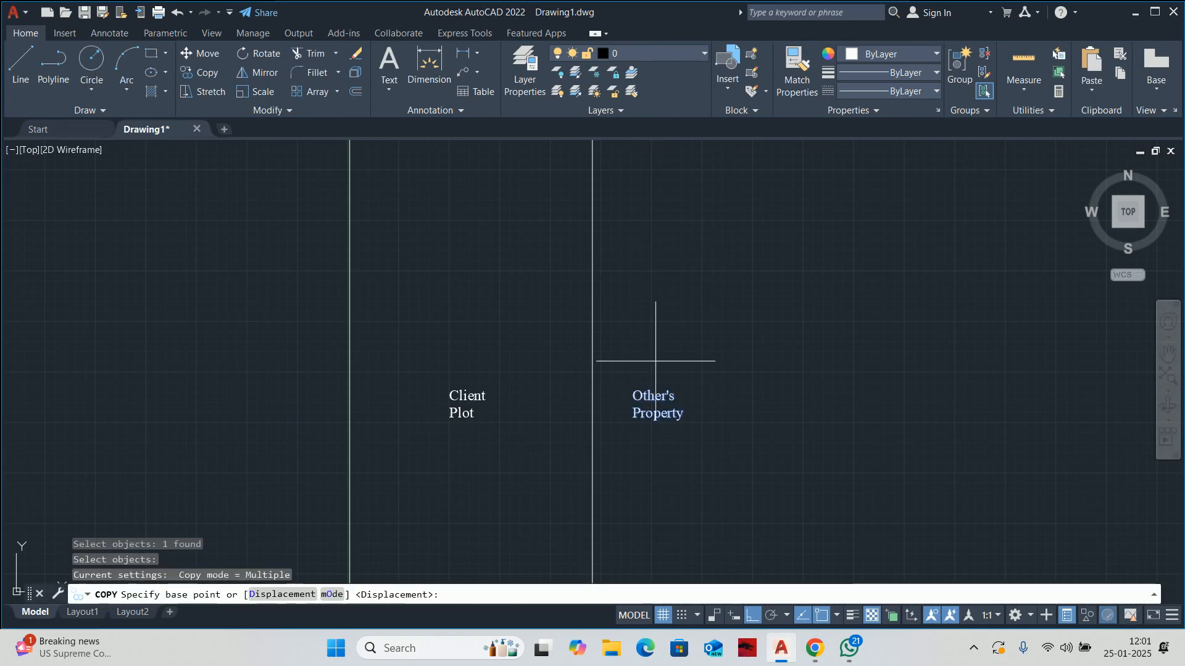
{"action": "left_click", "coordinate": [674, 350]}
{"action": "left_click", "coordinate": [314, 347]}
{"action": "key", "text": "Escape"}
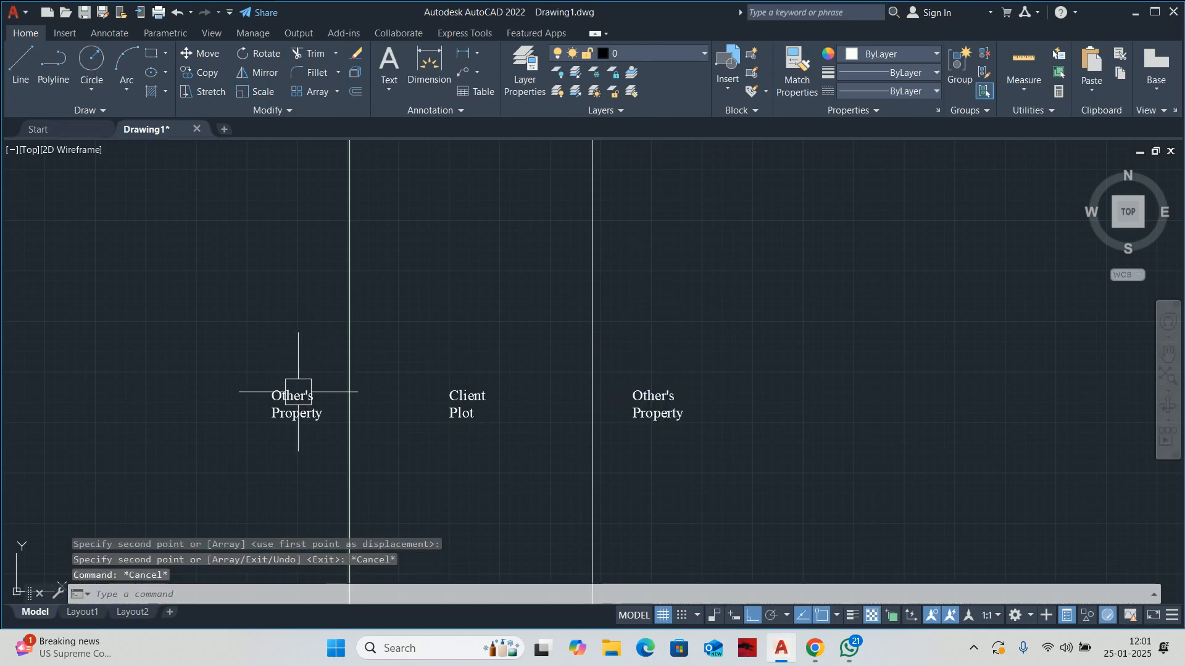
{"action": "scroll", "coordinate": [360, 392], "scroll_direction": "down", "scroll_amount": 5}
{"action": "key", "text": "Escape"}
{"action": "key", "text": "Escape"}
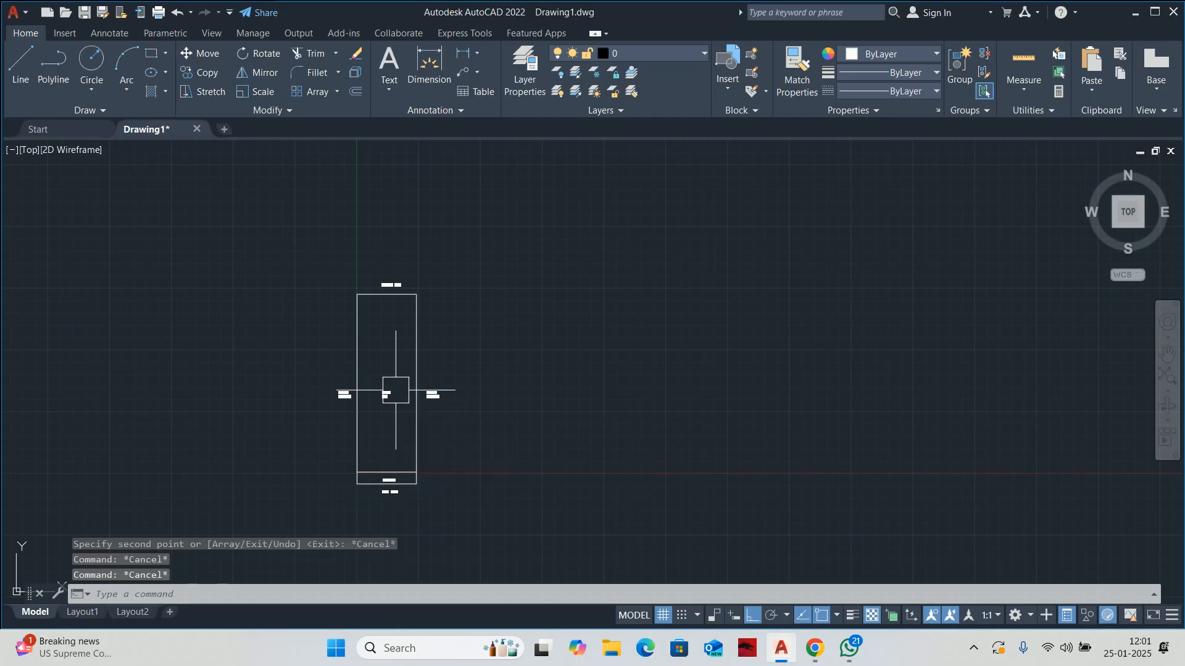
- Copy the Main Road label straight down to just below the original
{"action": "type", "text": "co"}
{"action": "middle_click_drag", "start_coordinate": [425, 412], "coordinate": [476, 256]}
{"action": "key", "text": "Return"}
{"action": "scroll", "coordinate": [431, 364], "scroll_direction": "up", "scroll_amount": 4}
{"action": "left_click", "coordinate": [454, 305]}
{"action": "key", "text": "Return"}
{"action": "left_click", "coordinate": [435, 322]}
{"action": "left_click", "coordinate": [433, 348]}
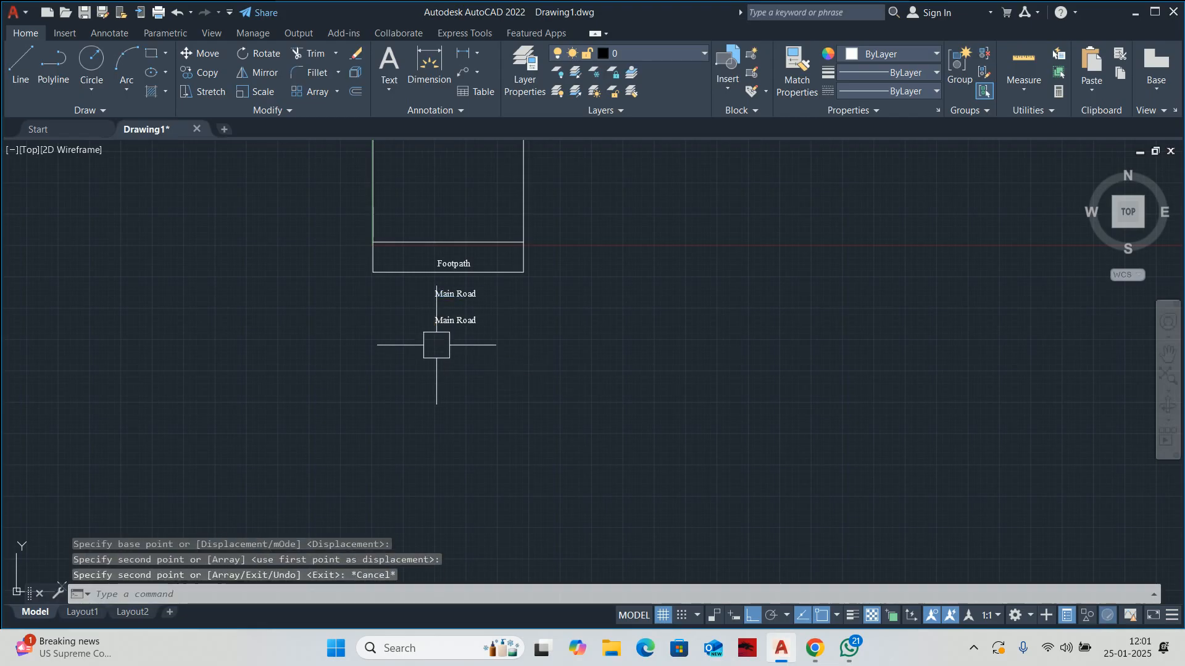
{"action": "key", "text": "Escape"}
- Change the text of the copied label below Main Road to "Site Layout"
{"action": "double_click", "coordinate": [453, 320]}
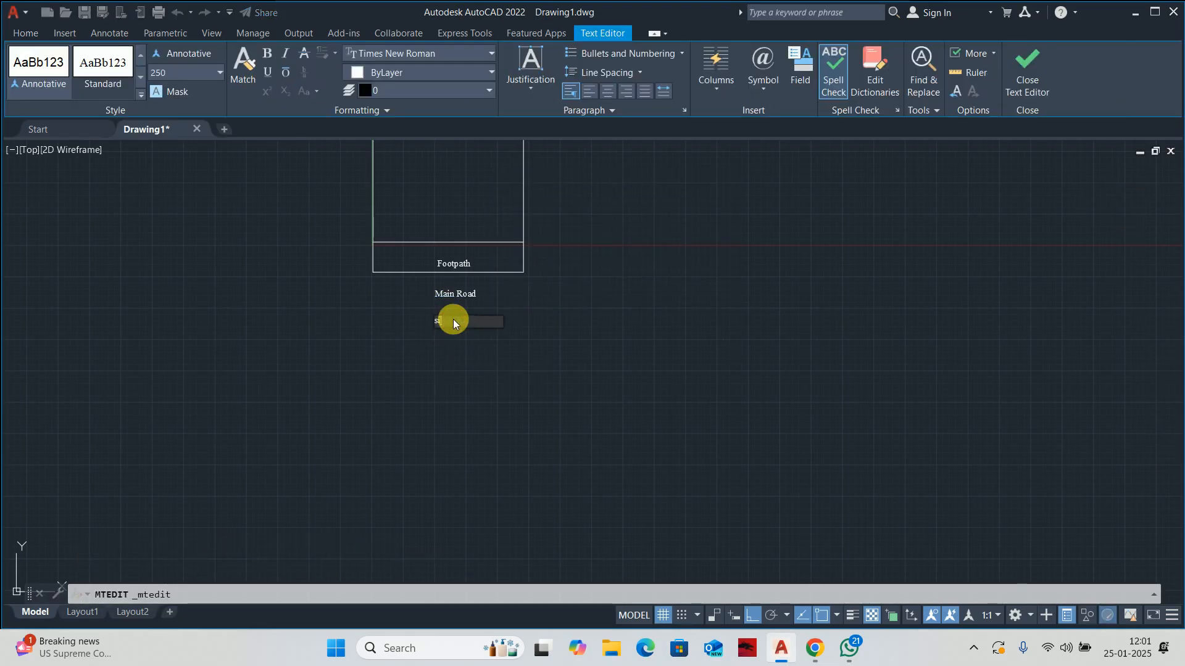
{"action": "type", "text": "St"}
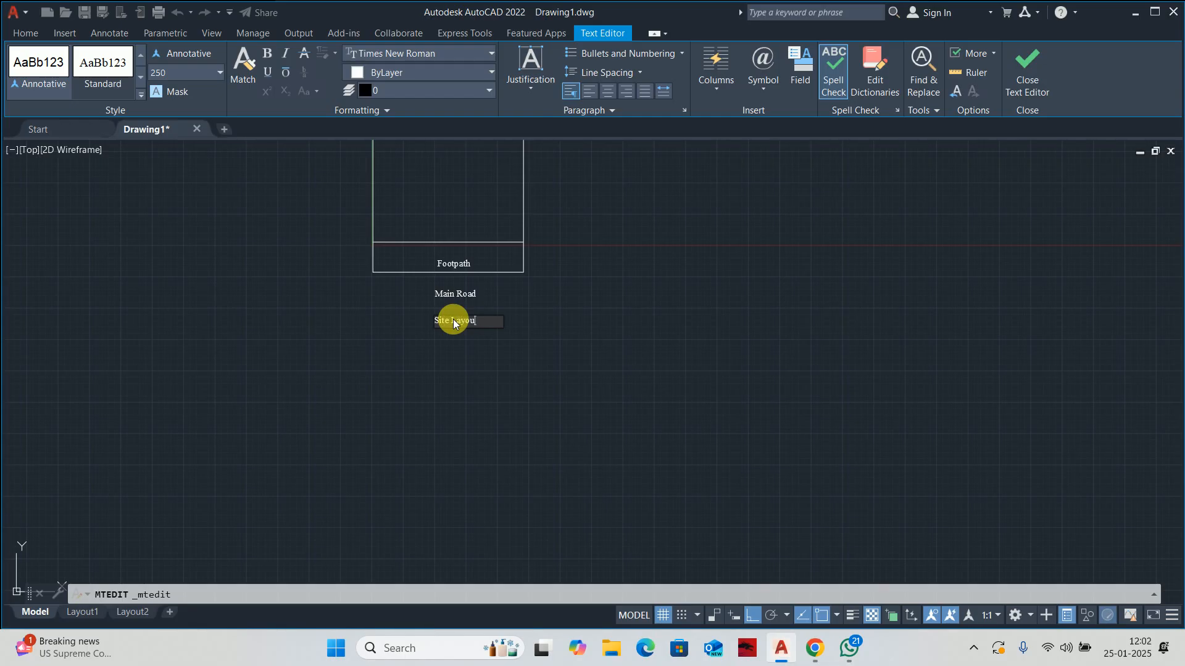
{"action": "left_click", "coordinate": [440, 428]}
{"action": "scroll", "coordinate": [455, 377], "scroll_direction": "down", "scroll_amount": 4}
{"action": "middle_click_drag", "start_coordinate": [454, 377], "coordinate": [463, 420]}
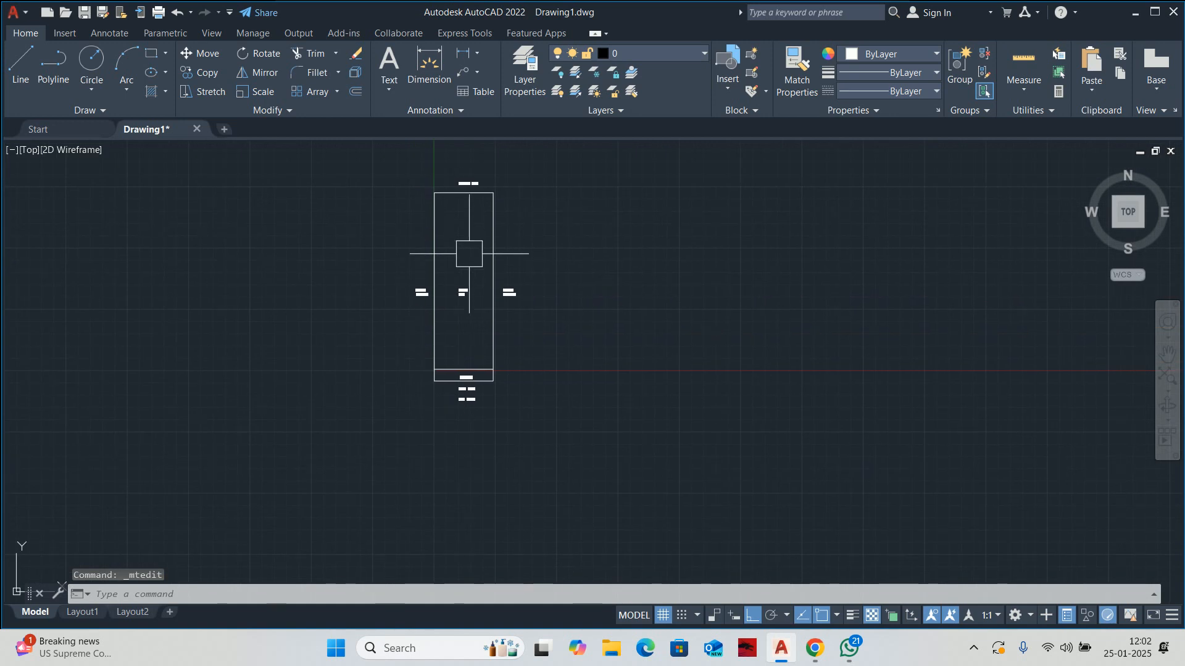
{"action": "key", "text": "Escape"}
{"action": "key", "text": "Escape"}
{"action": "type", "text": "co"}
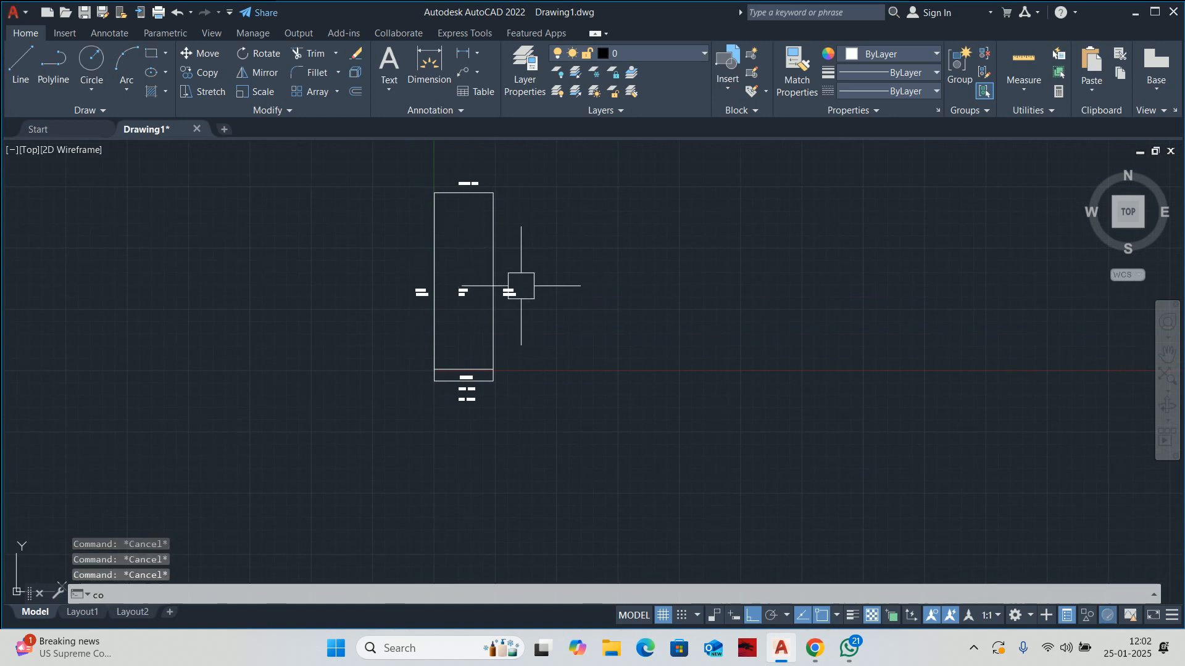
{"action": "key", "text": "space"}
{"action": "left_click", "coordinate": [503, 239]}
{"action": "key", "text": "space"}
{"action": "left_click", "coordinate": [490, 238]}
{"action": "key", "text": "Escape"}
{"action": "key", "text": "Escape"}
{"action": "key", "text": "Escape"}
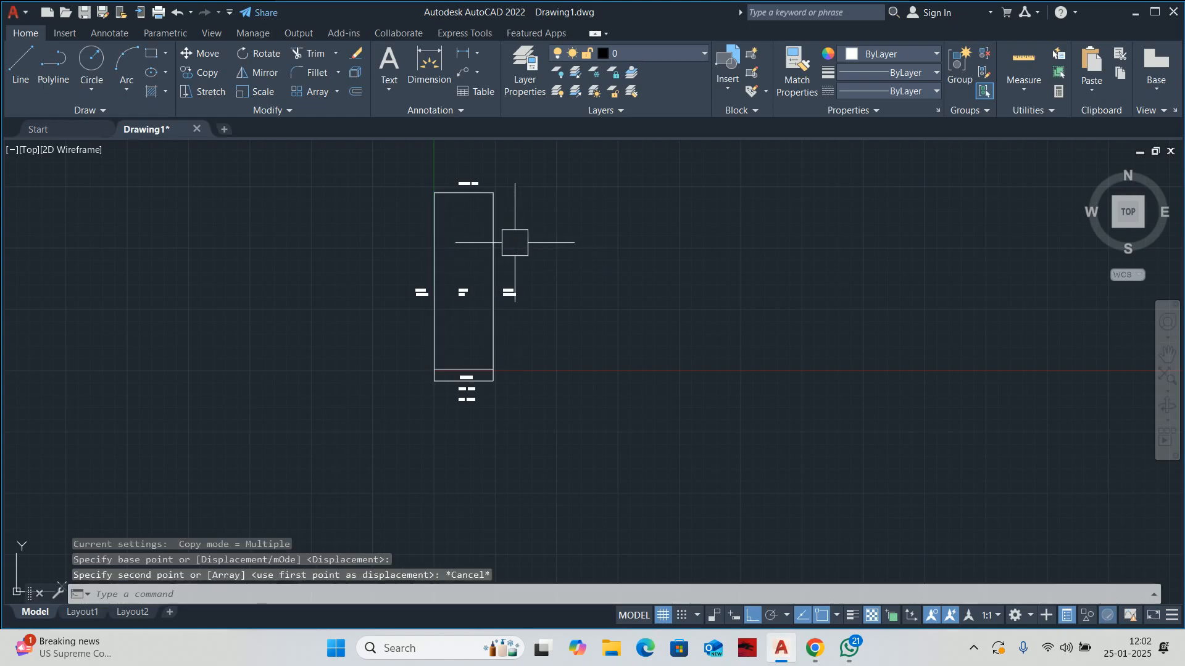
- Copy the plot rectangle and the footpath outline, without the labels, horizontally to the free area right of the site layout
{"action": "scroll", "coordinate": [488, 385], "scroll_direction": "up", "scroll_amount": 4}
{"action": "key", "text": "space"}
{"action": "left_click", "coordinate": [497, 311]}
{"action": "scroll", "coordinate": [487, 359], "scroll_direction": "up", "scroll_amount": 2}
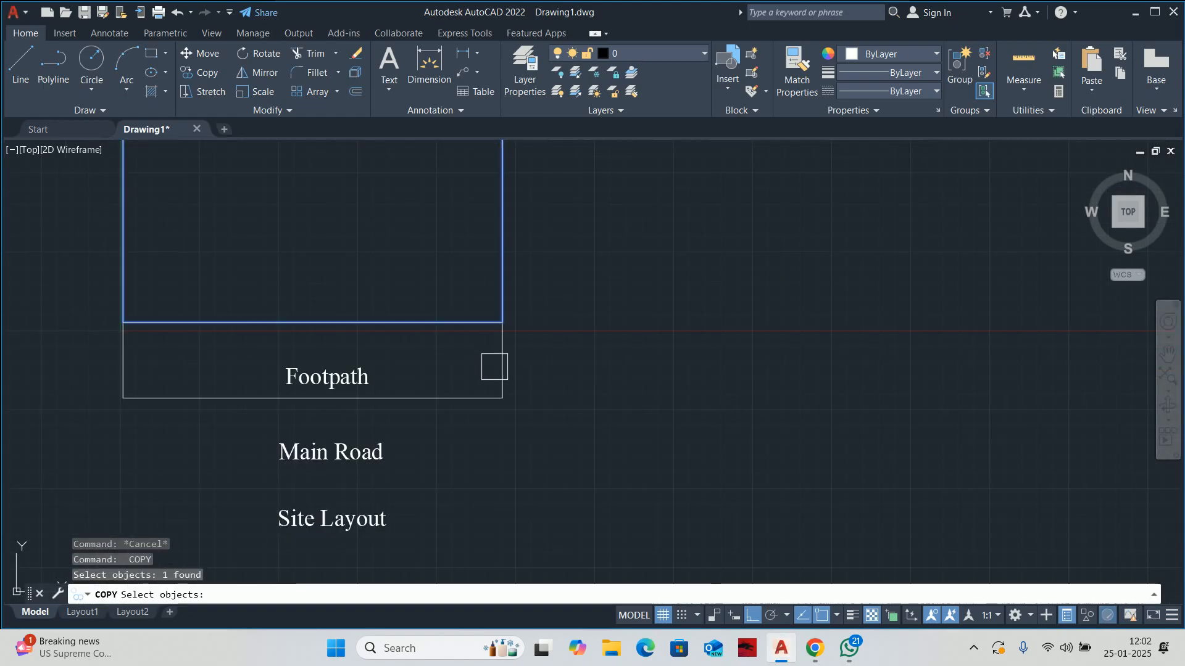
{"action": "left_click", "coordinate": [503, 376]}
{"action": "left_click", "coordinate": [479, 394]}
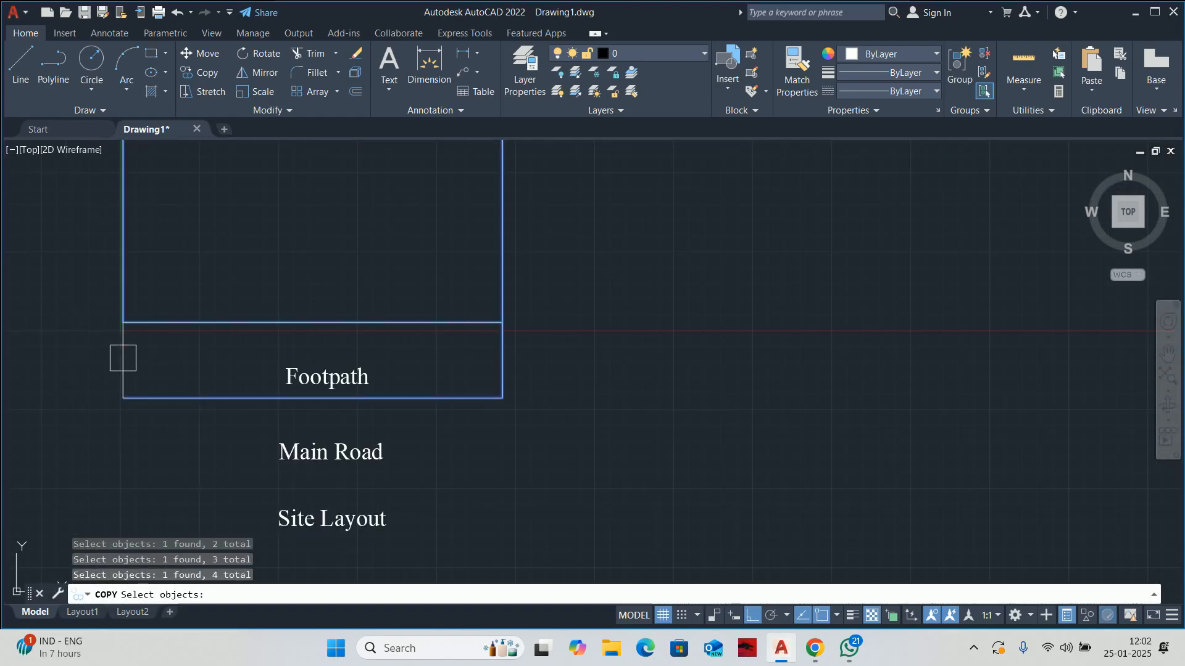
{"action": "key", "text": "space"}
{"action": "left_click", "coordinate": [262, 272]}
{"action": "scroll", "coordinate": [668, 259], "scroll_direction": "down", "scroll_amount": 5}
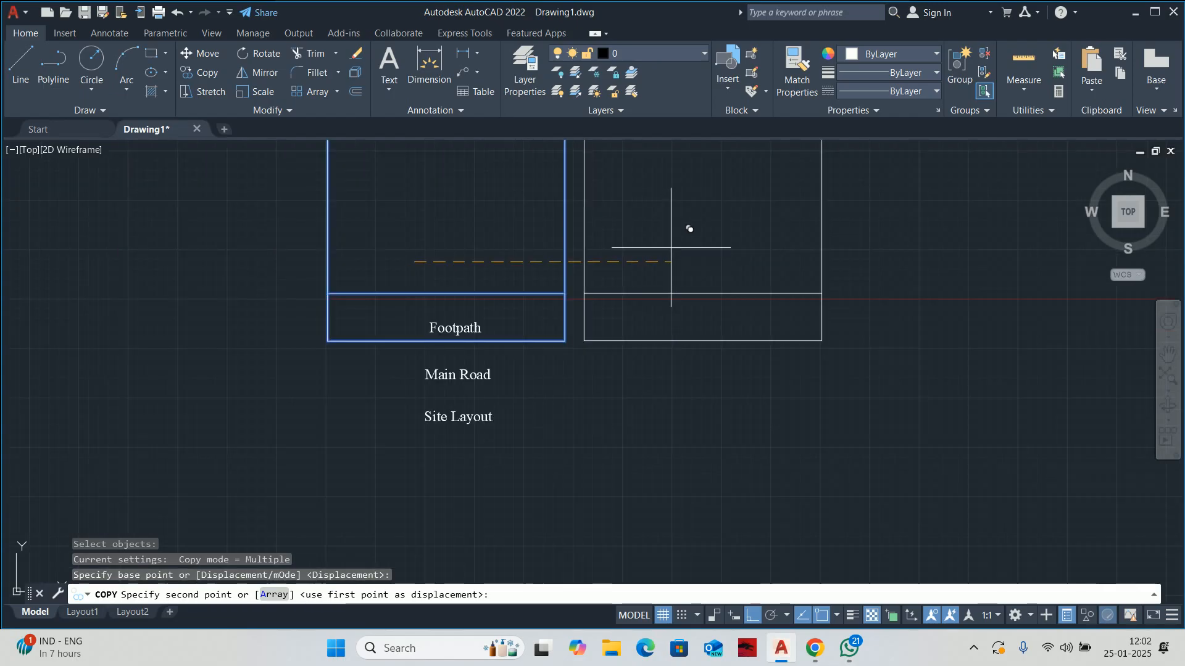
{"action": "left_click", "coordinate": [503, 260]}
{"action": "key", "text": "Escape"}
{"action": "key", "text": "Escape"}
{"action": "key", "text": "Escape"}
{"action": "middle_click_drag", "start_coordinate": [508, 273], "coordinate": [519, 295]}
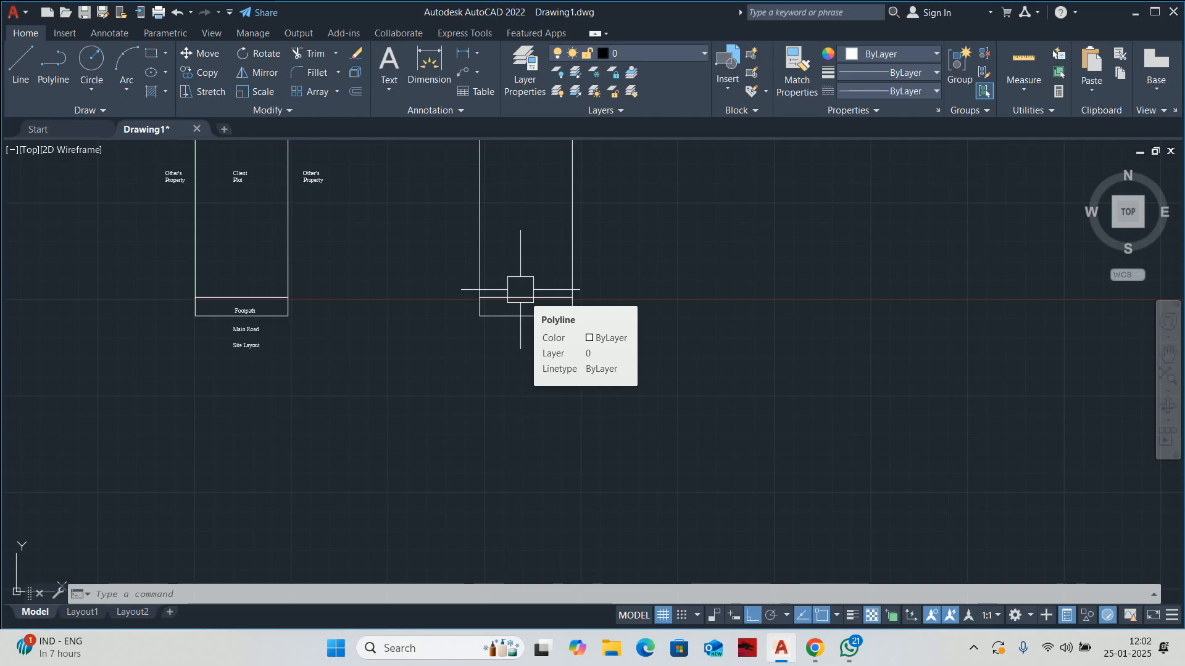
{"action": "key", "text": "Escape"}
{"action": "key", "text": "Escape"}
{"action": "key", "text": "Escape"}
- Offset the copied plot rectangle 230 inward to form the outer wall thickness
{"action": "scroll", "coordinate": [531, 309], "scroll_direction": "down", "scroll_amount": 4}
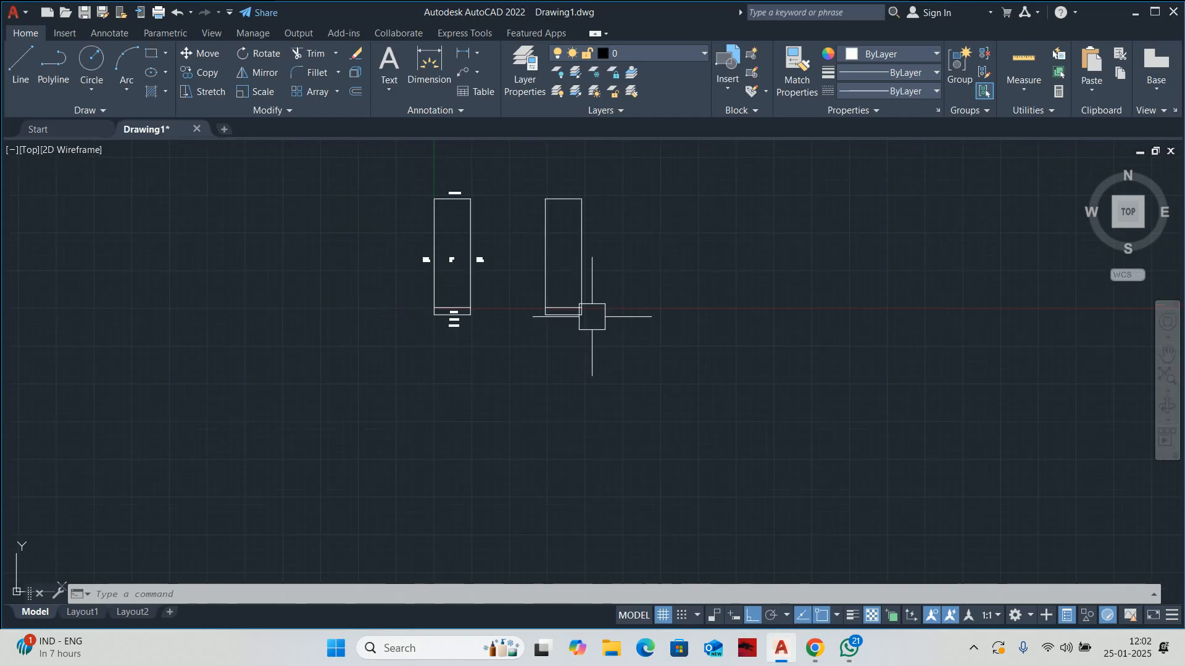
{"action": "scroll", "coordinate": [556, 306], "scroll_direction": "up", "scroll_amount": 2}
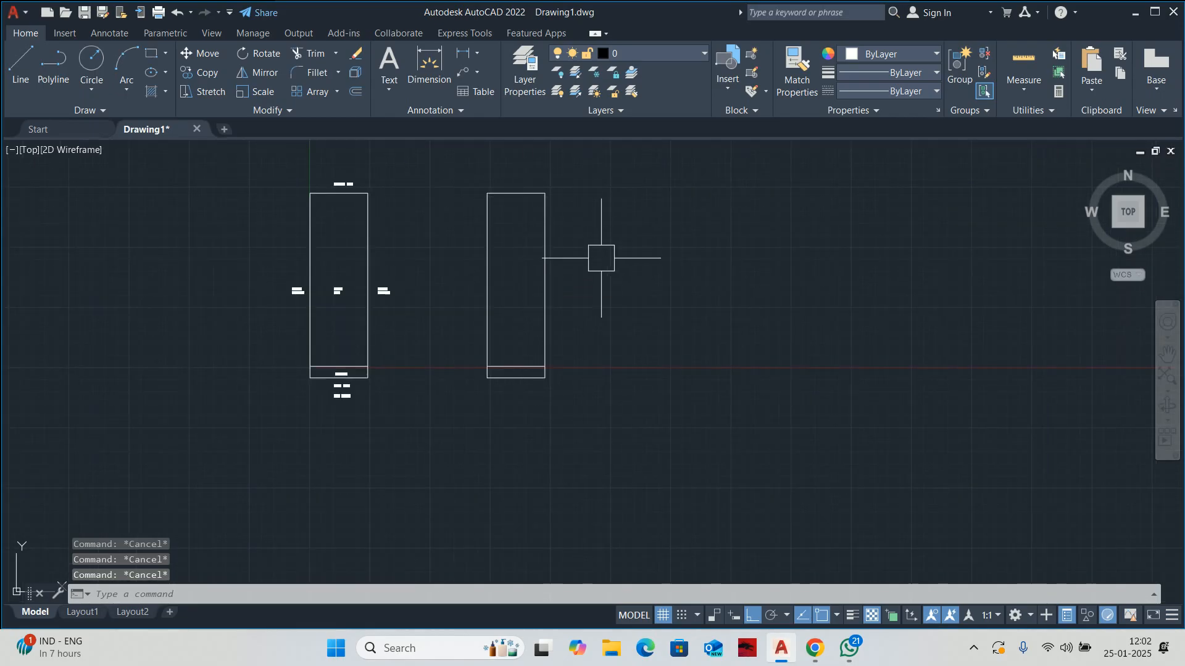
{"action": "type", "text": "o"}
{"action": "key", "text": "Return"}
{"action": "type", "text": "2"}
{"action": "key", "text": "Return"}
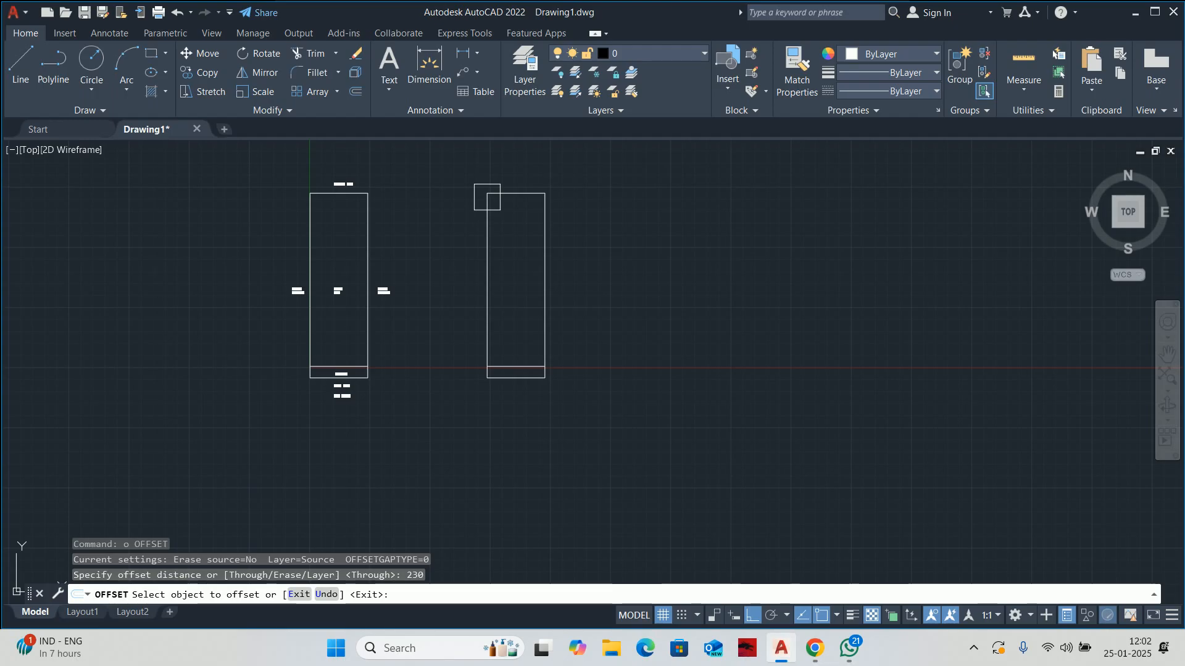
{"action": "left_click", "coordinate": [502, 194]}
{"action": "key", "text": "Escape"}
{"action": "key", "text": "Escape"}
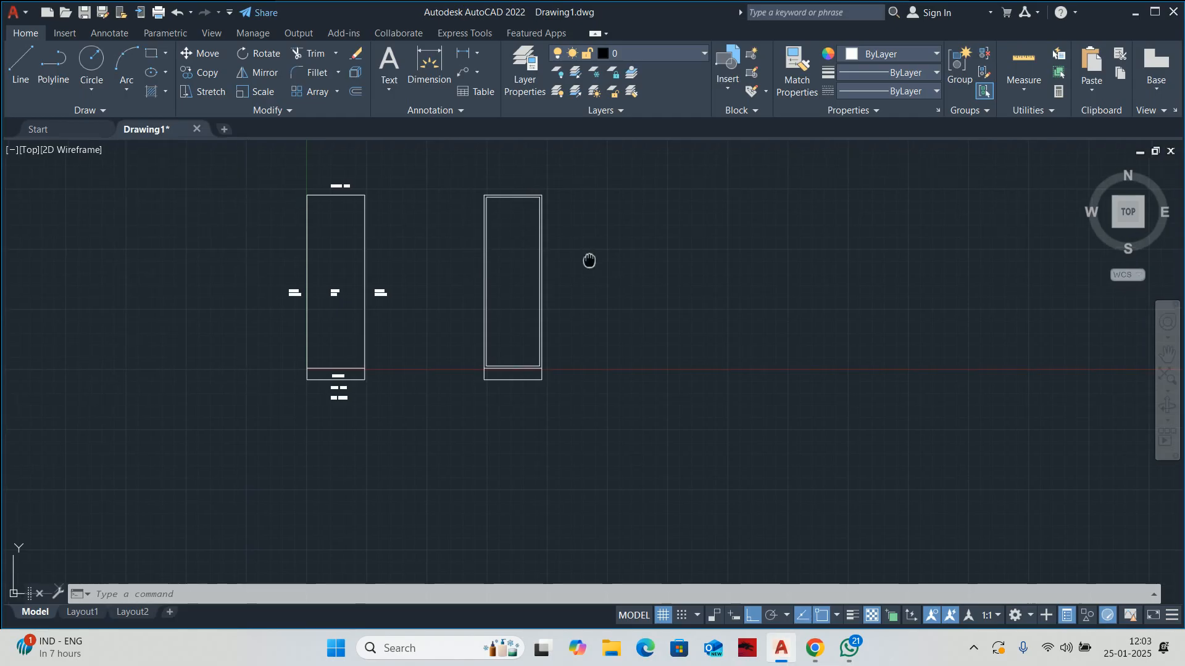
{"action": "middle_click_drag", "start_coordinate": [586, 259], "coordinate": [524, 283]}
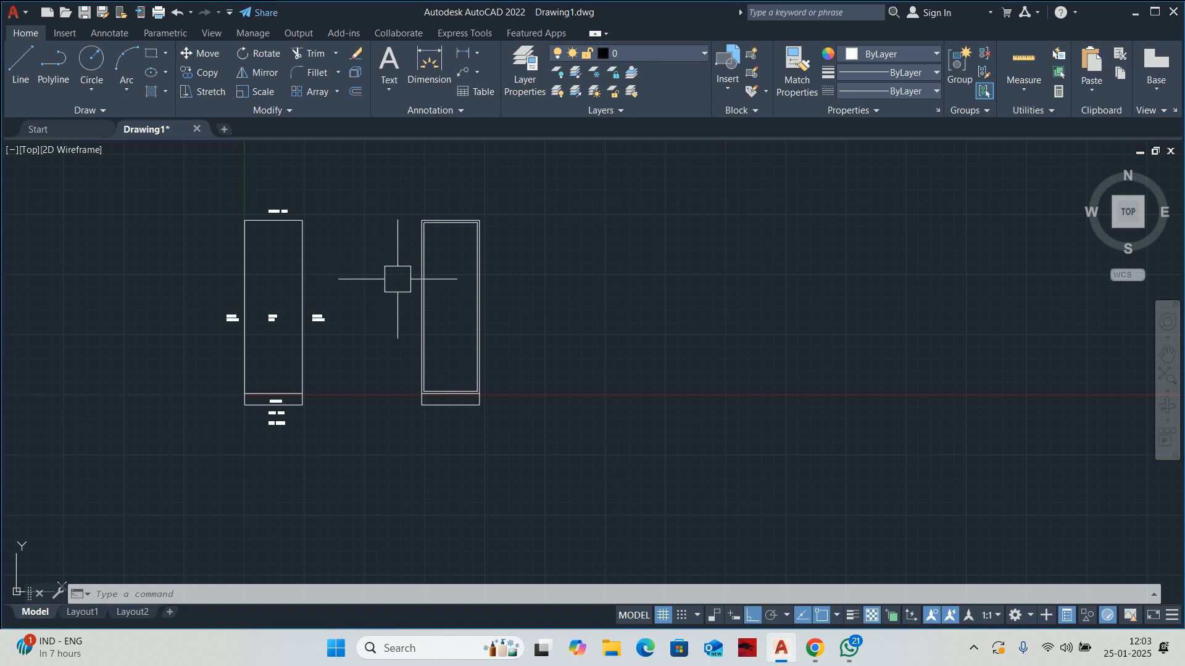
- Draw a horizontal construction line through the free area above the two plots
{"action": "middle_click_drag", "start_coordinate": [471, 259], "coordinate": [422, 356]}
{"action": "type", "text": "xl"}
{"action": "key", "text": "Return"}
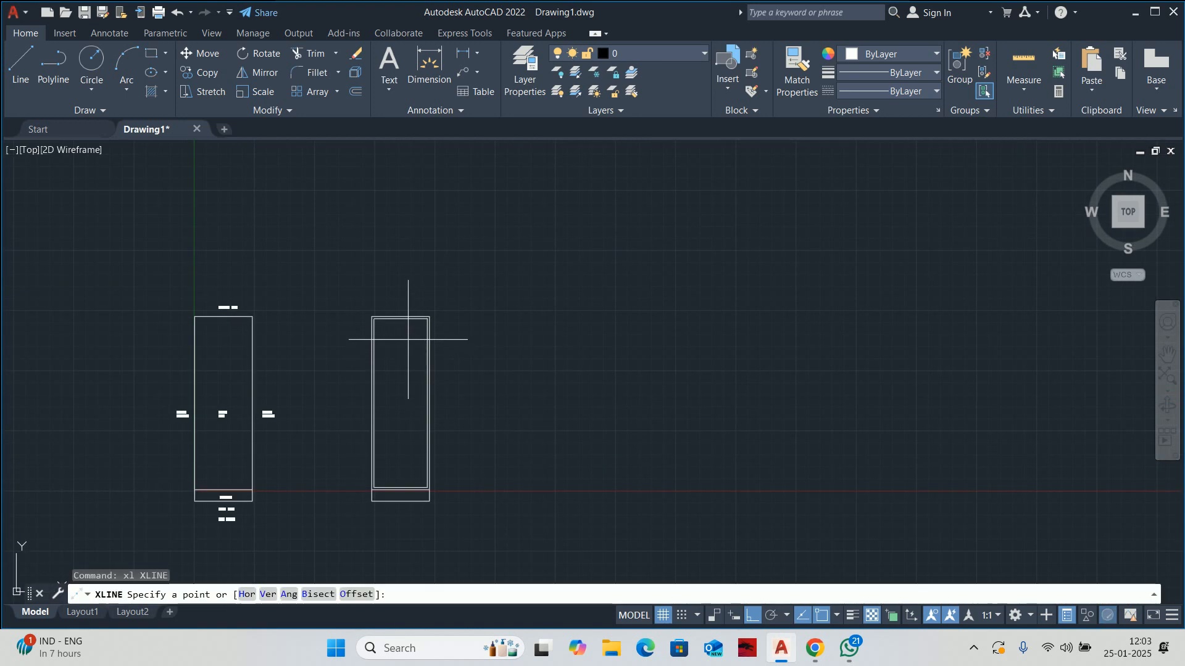
{"action": "type", "text": "h"}
{"action": "key", "text": "Return"}
{"action": "middle_click_drag", "start_coordinate": [457, 290], "coordinate": [412, 420]}
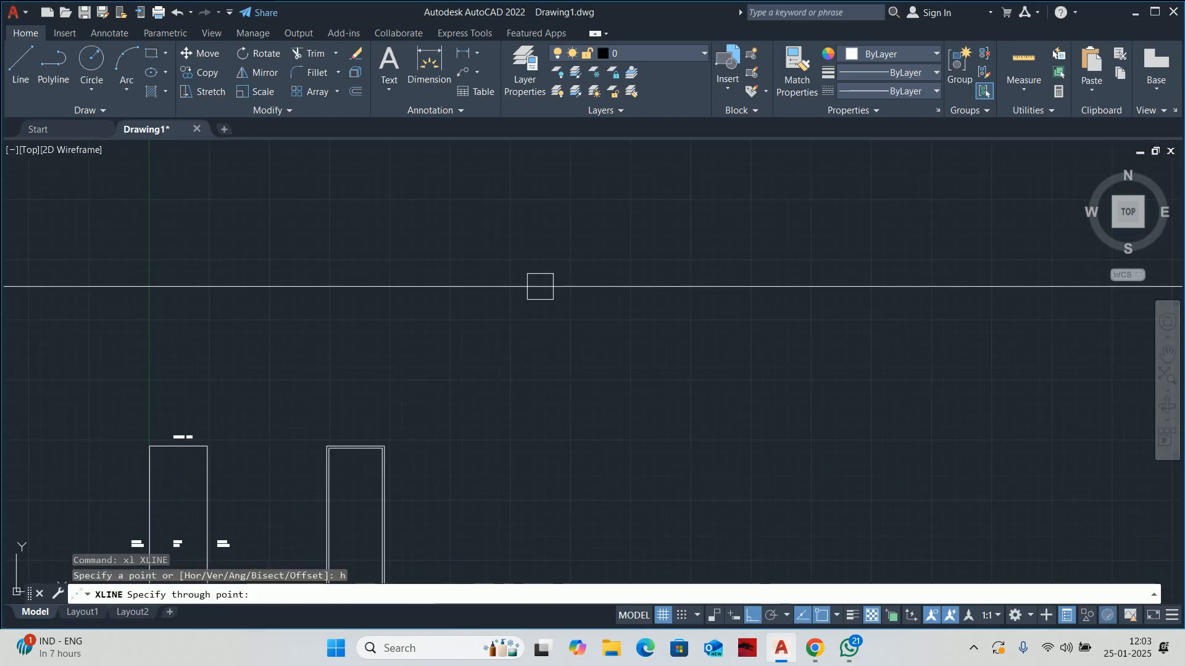
{"action": "left_click", "coordinate": [539, 283]}
{"action": "key", "text": "Escape"}
{"action": "key", "text": "Escape"}
{"action": "key", "text": "Escape"}
- Draw a vertical construction line crossing the horizontal one in the free area right of the plots
{"action": "key", "text": "Return"}
{"action": "type", "text": "v"}
{"action": "key", "text": "Return"}
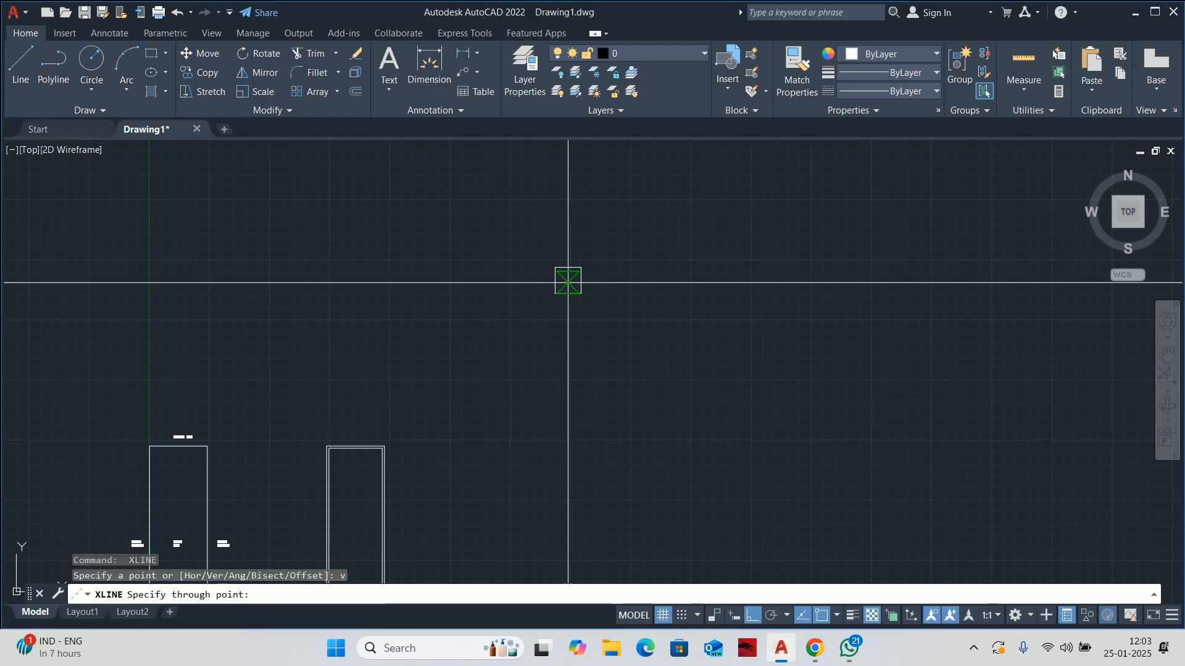
{"action": "left_click", "coordinate": [562, 283]}
{"action": "key", "text": "Escape"}
- Trim the construction lines beyond their crossing so only an upper-right corner is left
{"action": "type", "text": "tr"}
{"action": "key", "text": "Return"}
{"action": "left_click", "coordinate": [587, 285]}
{"action": "mouse_move", "coordinate": [592, 259]}
{"action": "left_mouse_down"}
{"action": "mouse_move", "coordinate": [557, 238]}
{"action": "mouse_move", "coordinate": [656, 243]}
{"action": "left_mouse_up"}
{"action": "key", "text": "Escape"}
- Offset the vertical line of the corner 1000 to the left
{"action": "type", "text": "o"}
{"action": "key", "text": "Return"}
{"action": "type", "text": "1000"}
{"action": "key", "text": "Return"}
{"action": "scroll", "coordinate": [561, 302], "scroll_direction": "up", "scroll_amount": 3}
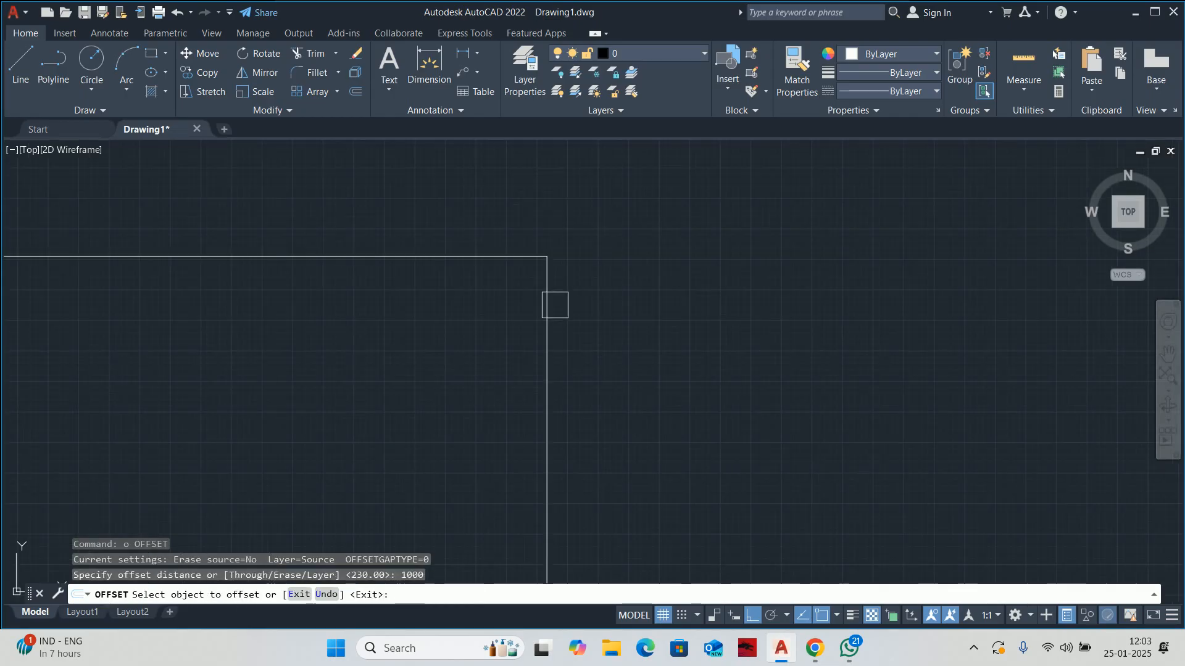
{"action": "left_click", "coordinate": [547, 302]}
{"action": "left_click", "coordinate": [509, 308]}
{"action": "key", "text": "Escape"}
{"action": "key", "text": "Escape"}
{"action": "key", "text": "Escape"}
- Offset the second vertical line 250 to the left to form a narrow gap
{"action": "key", "text": "Return"}
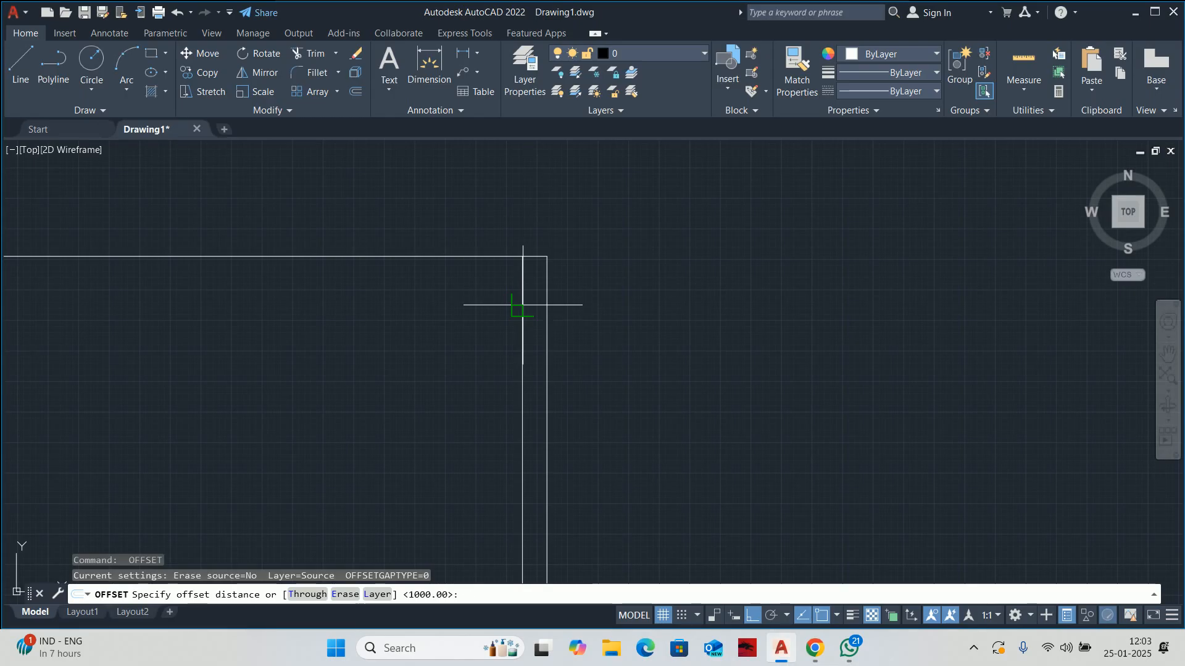
{"action": "key", "text": "Return"}
{"action": "left_click", "coordinate": [523, 305]}
{"action": "left_click", "coordinate": [509, 309]}
{"action": "key", "text": "Escape"}
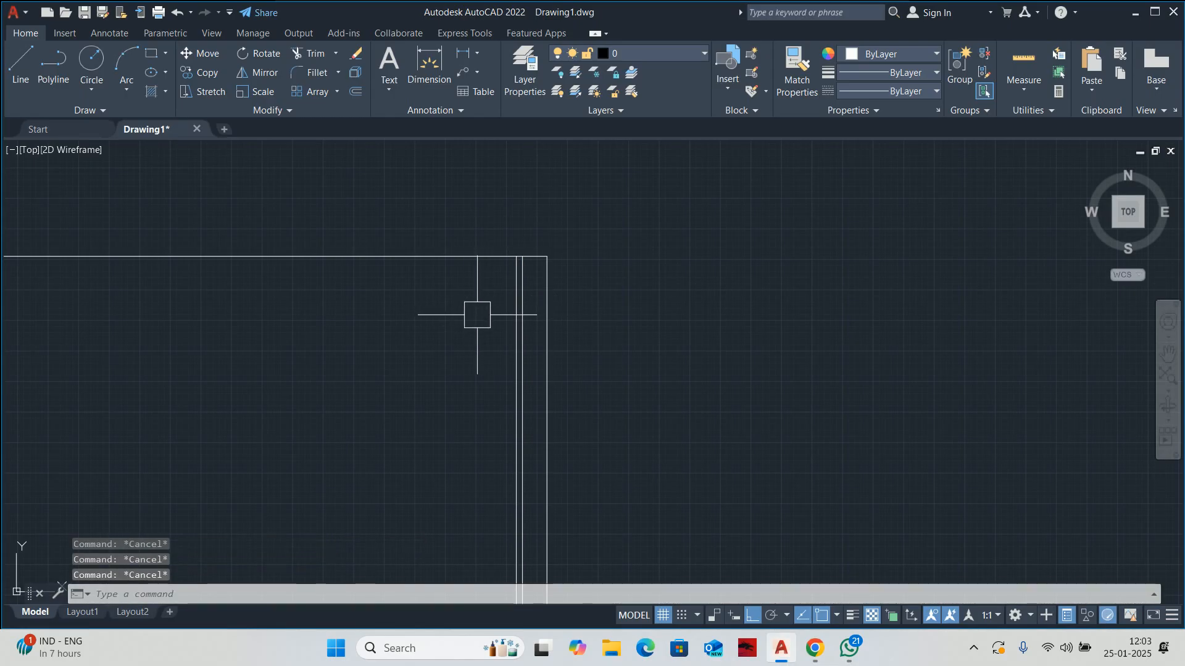
- Offset the left line of the narrow gap 1000 further to the left
{"action": "scroll", "coordinate": [493, 288], "scroll_direction": "up", "scroll_amount": 2}
{"action": "key", "text": "Return"}
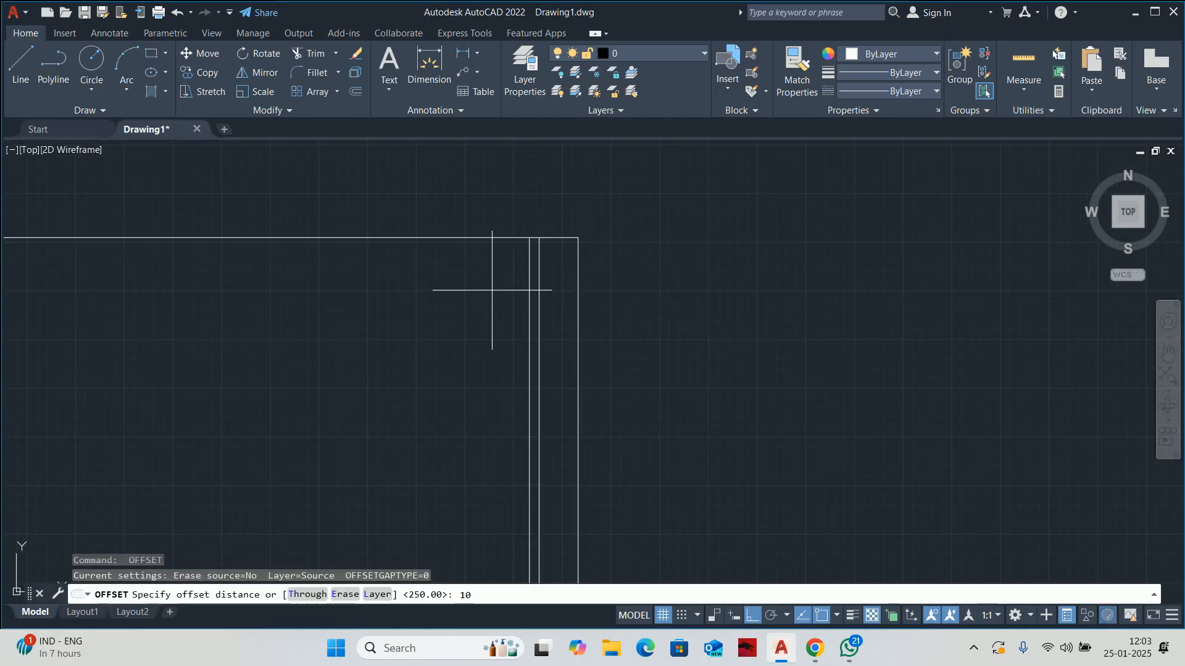
{"action": "key", "text": "Return"}
{"action": "left_click", "coordinate": [521, 291]}
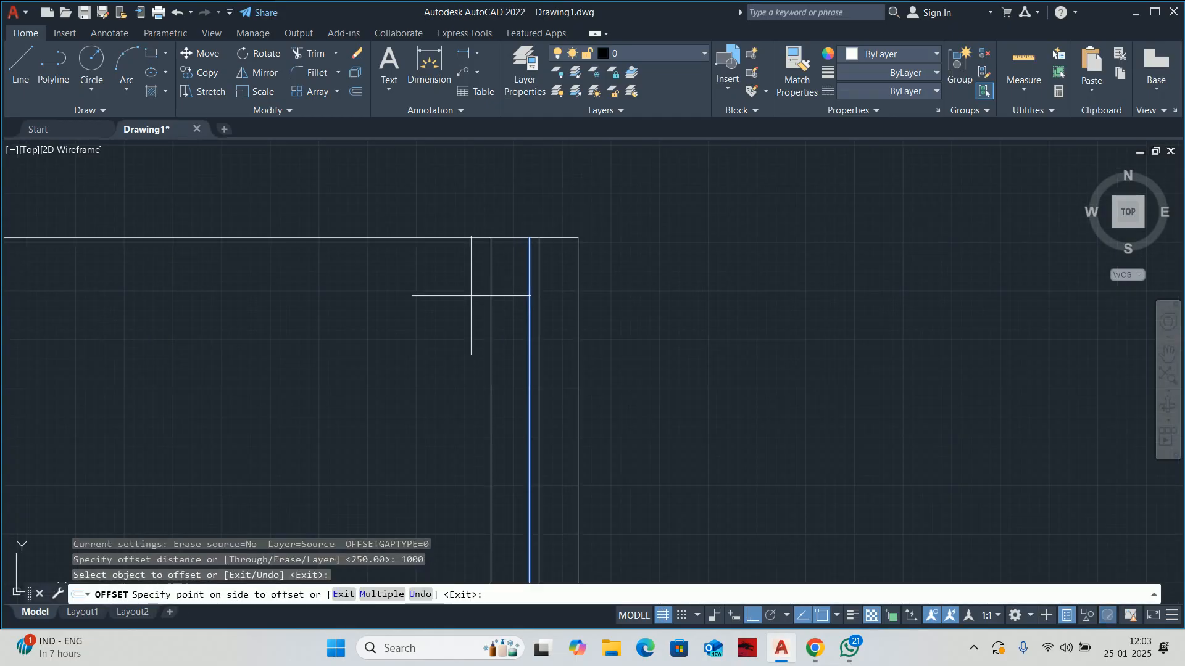
{"action": "left_click", "coordinate": [466, 306]}
{"action": "key", "text": "Escape"}
{"action": "key", "text": "Escape"}
{"action": "key", "text": "Escape"}
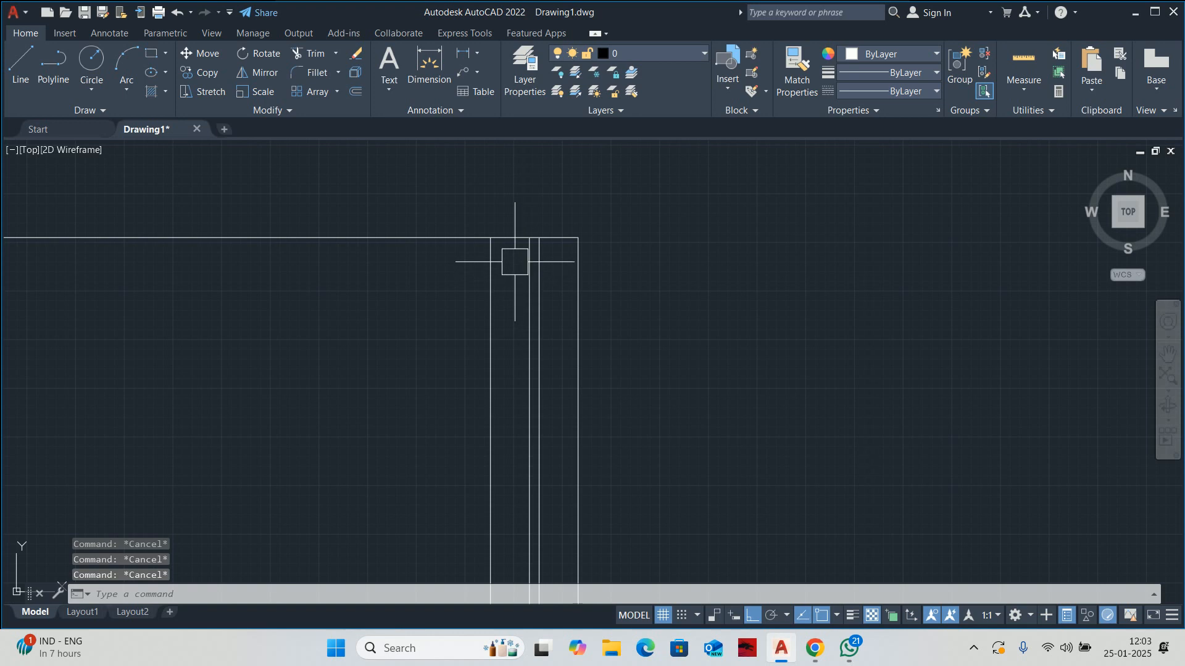
- Offset the top horizontal line 1200 downward
{"action": "key", "text": "Return"}
{"action": "type", "text": "1200"}
{"action": "key", "text": "Return"}
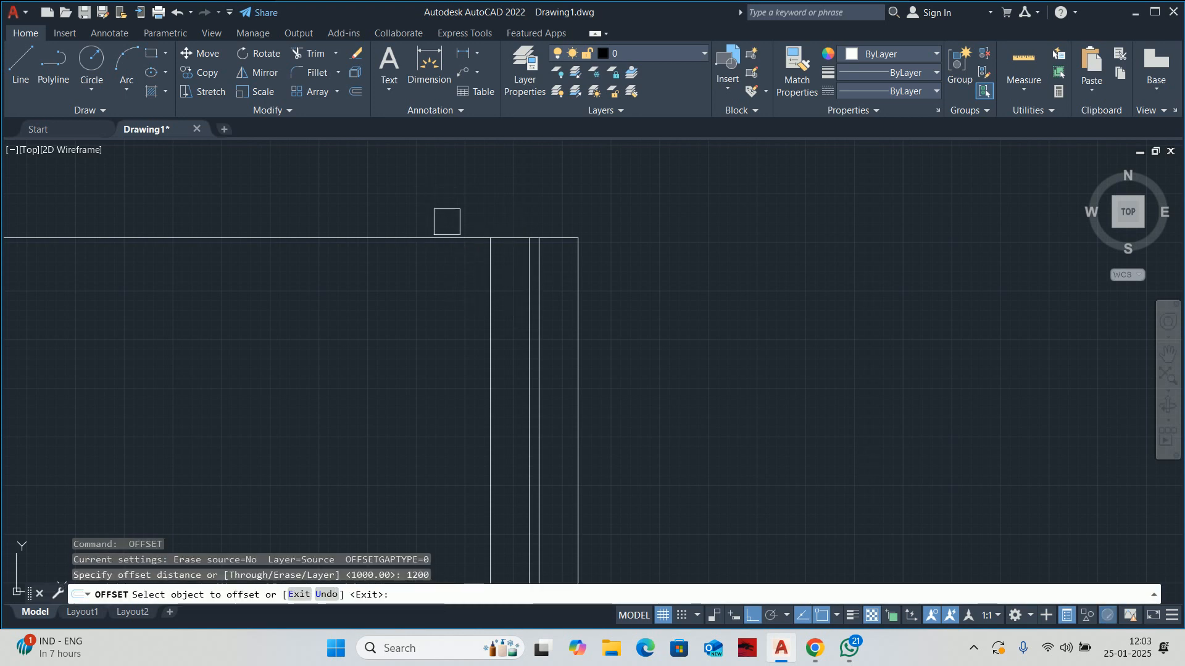
{"action": "left_click", "coordinate": [439, 238]}
{"action": "left_click", "coordinate": [438, 282]}
{"action": "key", "text": "Escape"}
{"action": "middle_click_drag", "start_coordinate": [445, 278], "coordinate": [431, 267]}
{"action": "key", "text": "Escape"}
{"action": "type", "text": "tr"}
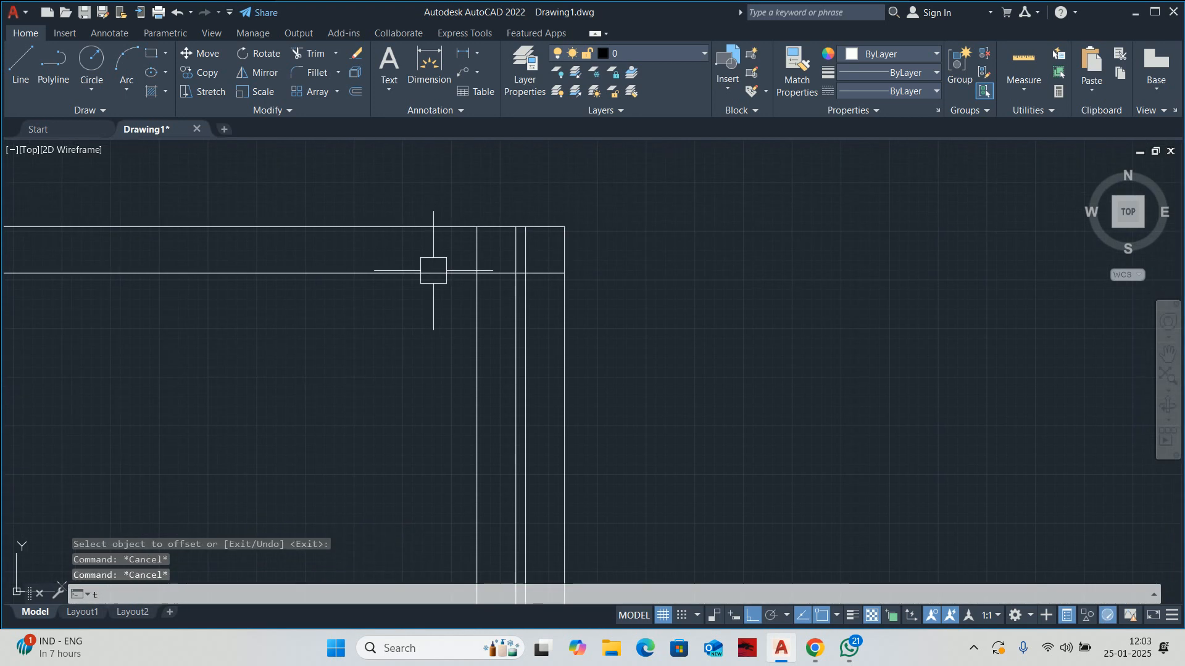
{"action": "key", "text": "Return"}
{"action": "key", "text": "Escape"}
{"action": "key", "text": "Escape"}
- Offset the top horizontal line 230 upward and the leftmost vertical line 230 to the left
{"action": "type", "text": "o"}
{"action": "key", "text": "Return"}
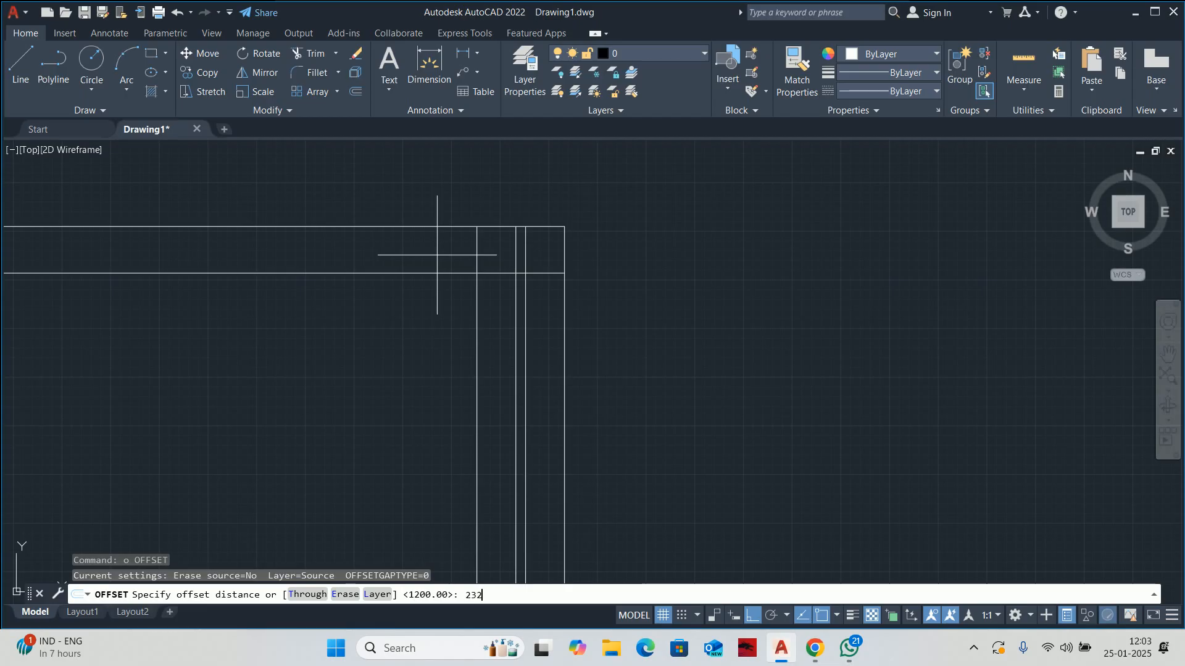
{"action": "type", "text": "2320"}
{"action": "key", "text": "BackSpace"}
{"action": "key", "text": "BackSpace"}
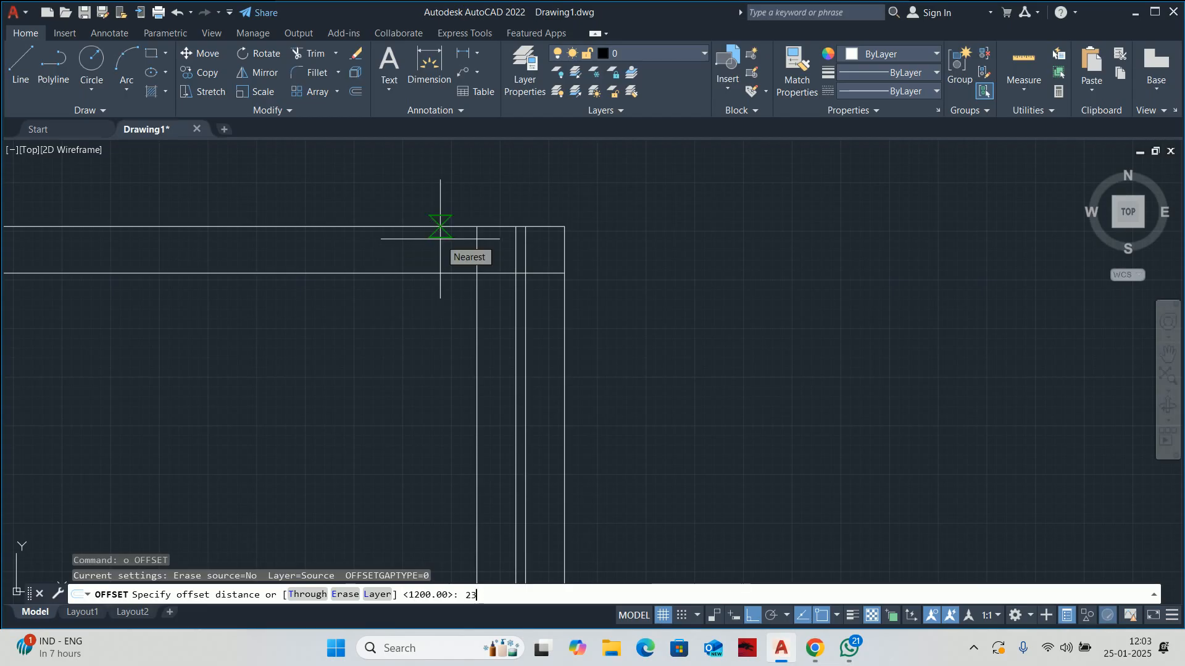
{"action": "key", "text": "Return"}
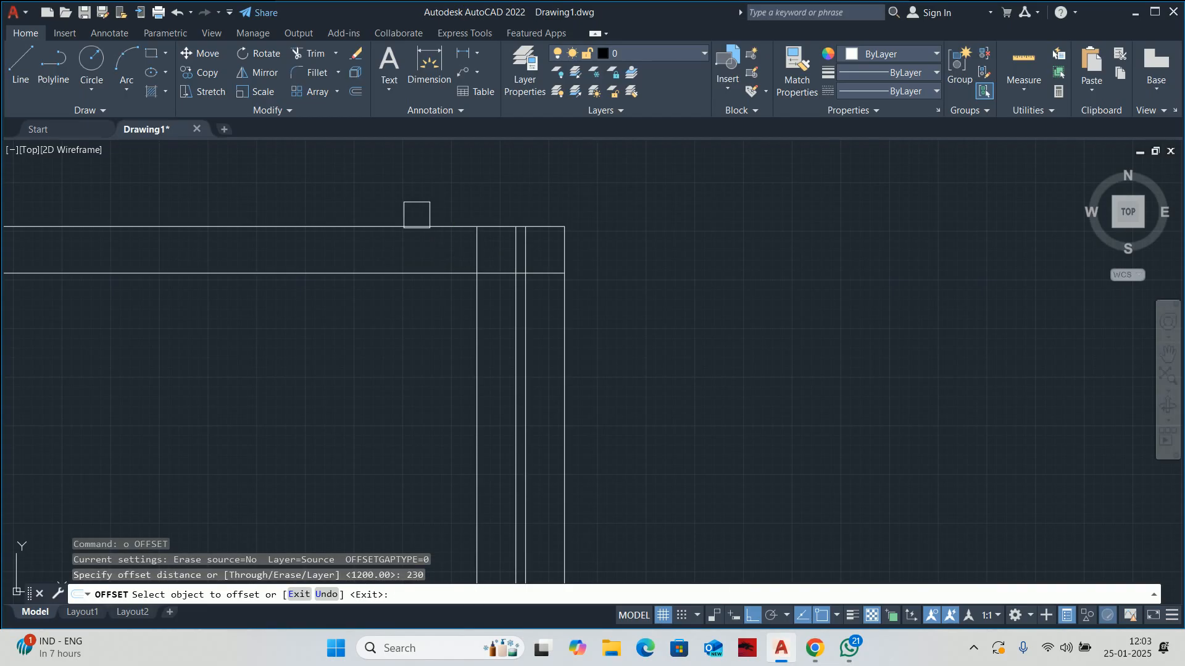
{"action": "left_click", "coordinate": [416, 222]}
{"action": "left_click", "coordinate": [442, 191]}
{"action": "left_click", "coordinate": [476, 304]}
{"action": "left_click", "coordinate": [471, 325]}
{"action": "key", "text": "Return"}
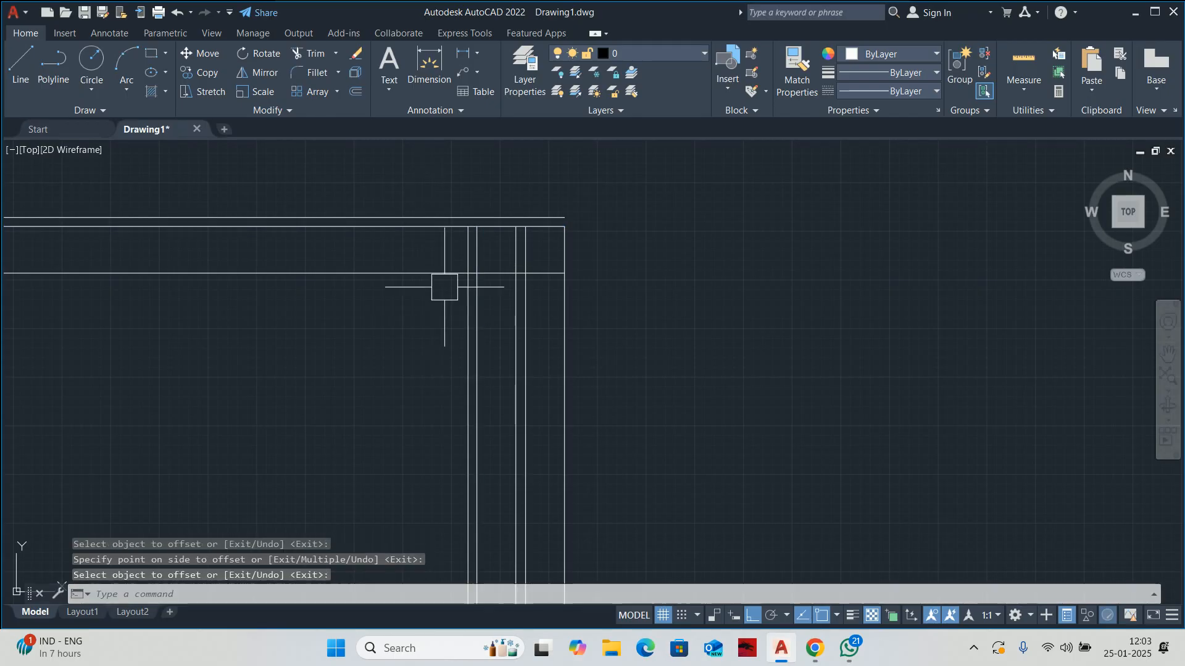
- Trim the horizontal lines beyond the outer left line and extend both outer verticals up to the new top line
{"action": "scroll", "coordinate": [455, 243], "scroll_direction": "up", "scroll_amount": 4}
{"action": "type", "text": "ex"}
{"action": "key", "text": "Return"}
{"action": "left_click", "coordinate": [418, 288], "text": "shift"}
{"action": "left_click", "coordinate": [413, 266], "text": "shift"}
{"action": "left_click", "coordinate": [714, 339]}
{"action": "left_click", "coordinate": [720, 331]}
{"action": "scroll", "coordinate": [527, 290], "scroll_direction": "up", "scroll_amount": 4}
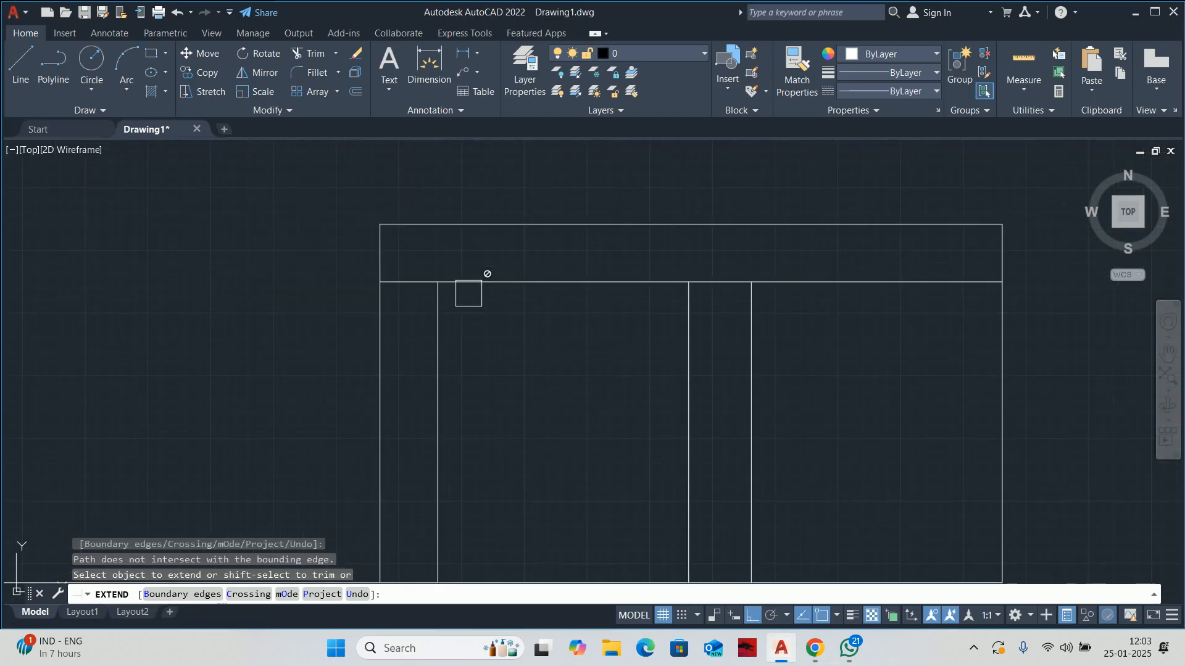
- Trim the horizontal line pieces lying between the outer and inner left wall lines
{"action": "left_click", "coordinate": [420, 285]}
{"action": "scroll", "coordinate": [401, 321], "scroll_direction": "down", "scroll_amount": 4}
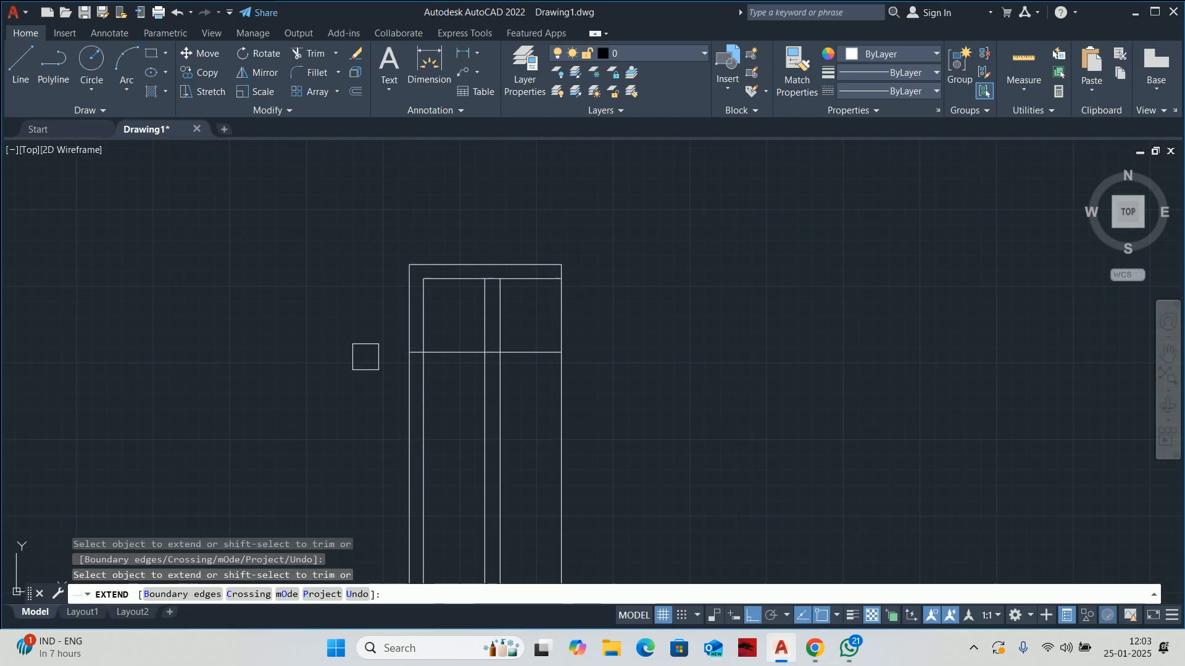
{"action": "scroll", "coordinate": [402, 346], "scroll_direction": "up", "scroll_amount": 4}
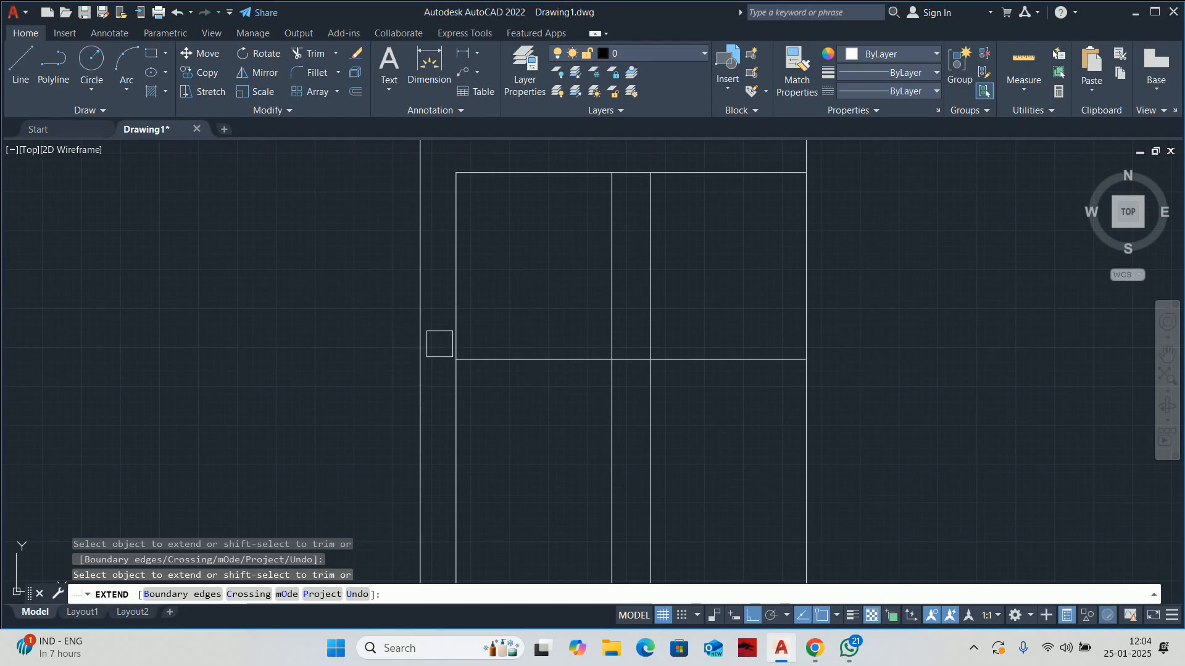
{"action": "scroll", "coordinate": [438, 348], "scroll_direction": "down", "scroll_amount": 4}
{"action": "key", "text": "Escape"}
- Offset the inner top line and the inner left line 100 outward for a thinner wall
{"action": "scroll", "coordinate": [431, 279], "scroll_direction": "up", "scroll_amount": 2}
{"action": "type", "text": "o"}
{"action": "key", "text": "Return"}
{"action": "type", "text": "1"}
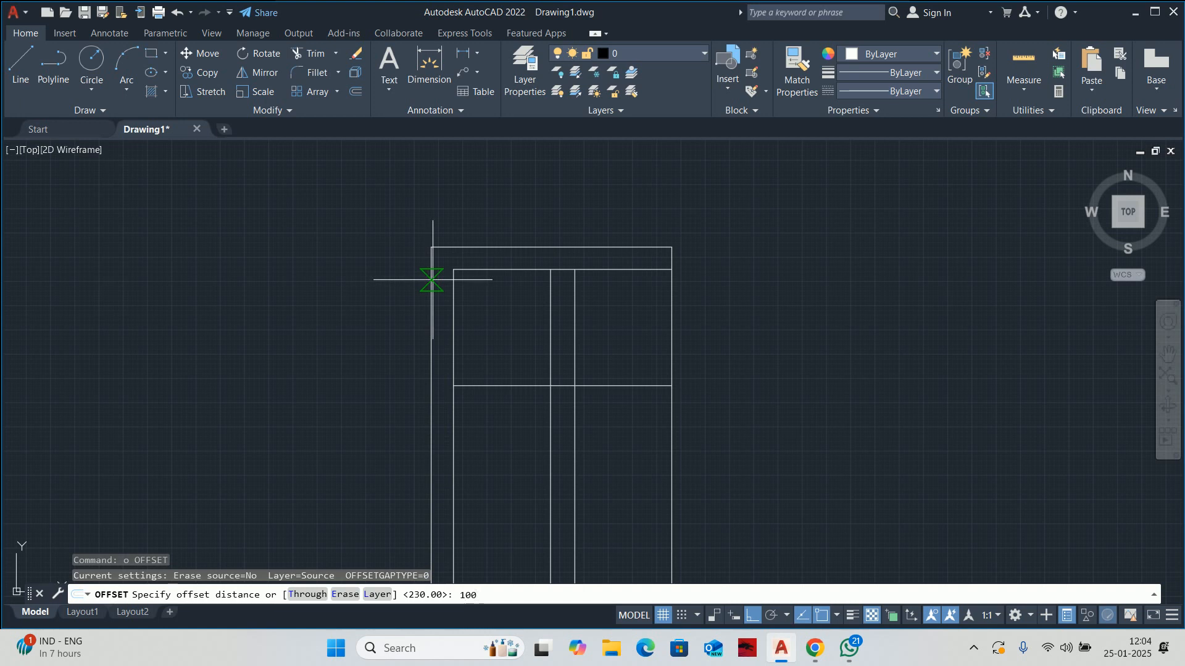
{"action": "type", "text": "00"}
{"action": "key", "text": "Return"}
{"action": "scroll", "coordinate": [454, 250], "scroll_direction": "up", "scroll_amount": 2}
{"action": "left_click", "coordinate": [501, 283]}
{"action": "left_click", "coordinate": [502, 238]}
{"action": "left_click", "coordinate": [442, 312]}
{"action": "left_click", "coordinate": [415, 321]}
{"action": "key", "text": "Escape"}
{"action": "key", "text": "Escape"}
{"action": "key", "text": "Escape"}
- Erase the outermost left line and top line of the former 230 wall
{"action": "scroll", "coordinate": [416, 259], "scroll_direction": "up", "scroll_amount": 4}
{"action": "left_click", "coordinate": [414, 249]}
{"action": "left_click", "coordinate": [497, 247]}
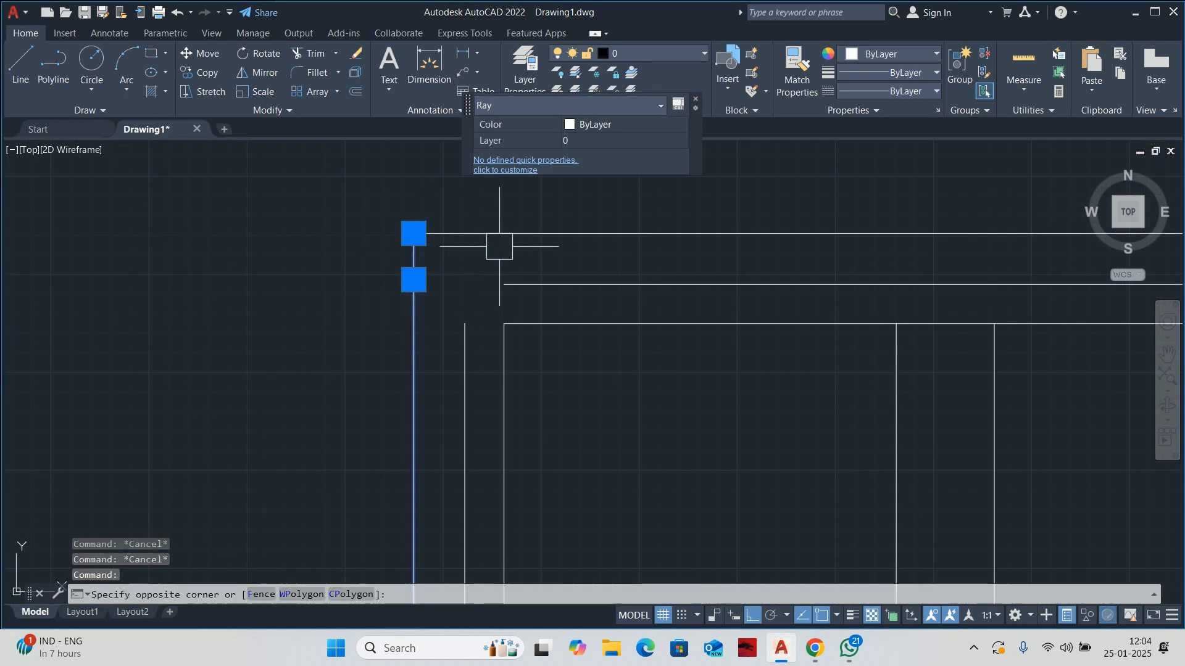
{"action": "left_click", "coordinate": [471, 211]}
{"action": "key", "text": "Delete"}
- Join the 100 wall's outer top and left lines into a sharp corner with a radius 0 fillet
{"action": "scroll", "coordinate": [427, 294], "scroll_direction": "down", "scroll_amount": 4}
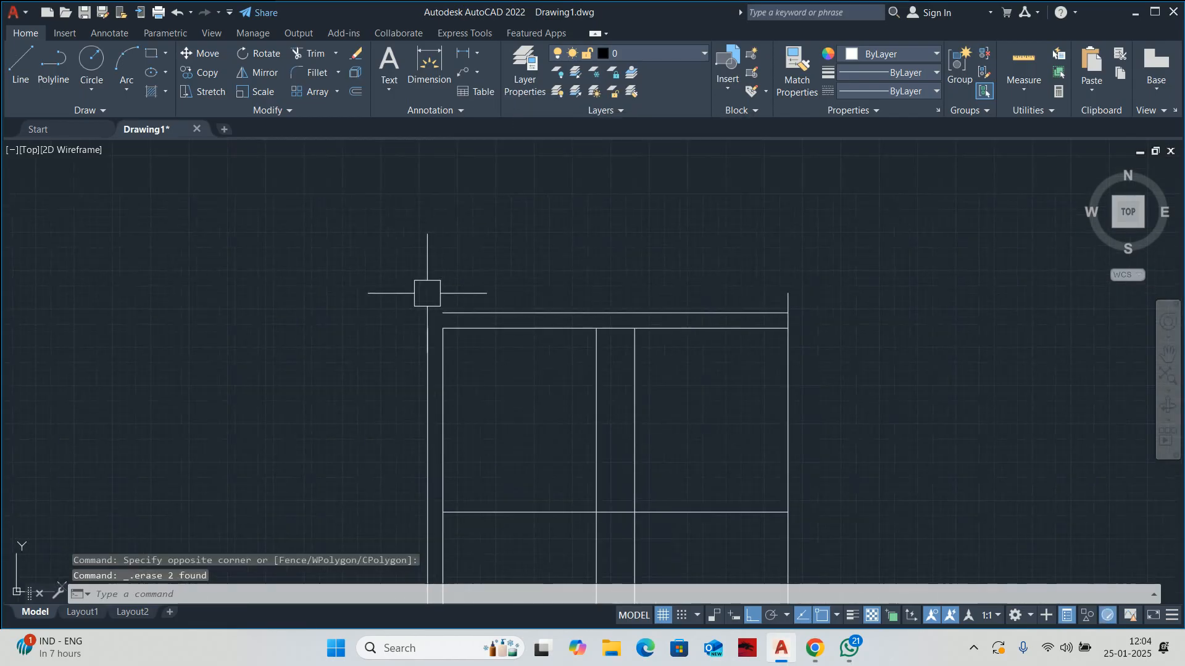
{"action": "type", "text": "f"}
{"action": "key", "text": "Return"}
{"action": "type", "text": "r"}
{"action": "key", "text": "Return"}
{"action": "type", "text": "0"}
{"action": "key", "text": "Return"}
{"action": "left_click", "coordinate": [451, 304]}
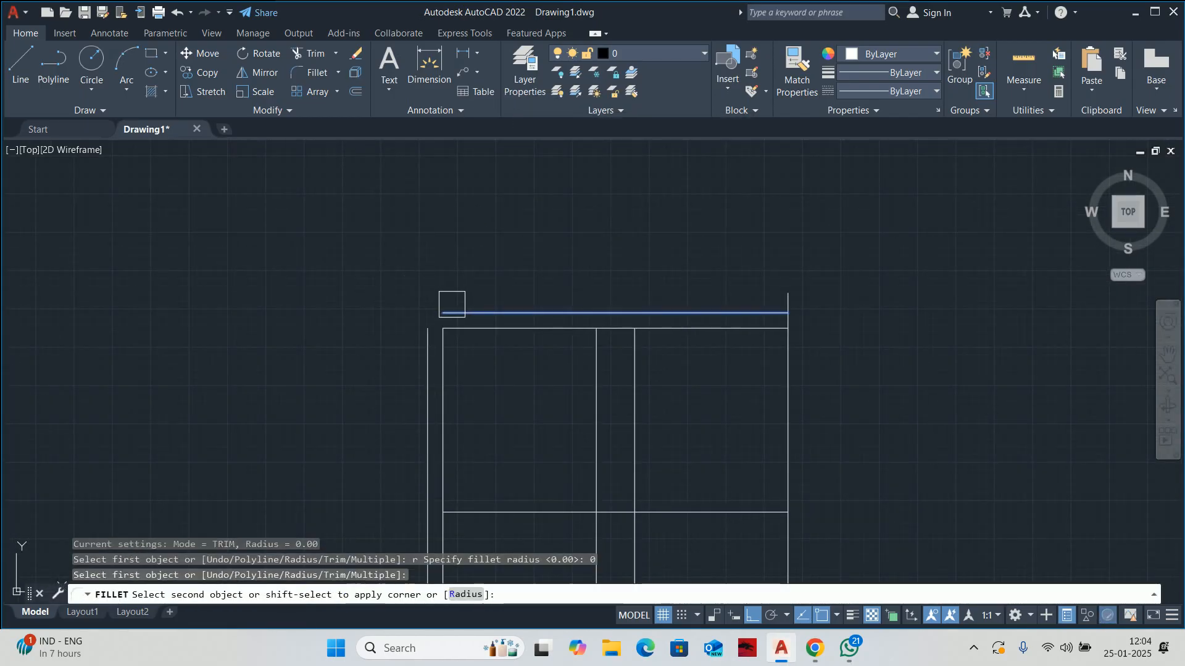
{"action": "left_click", "coordinate": [425, 330]}
{"action": "key", "text": "Return"}
{"action": "scroll", "coordinate": [432, 298], "scroll_direction": "down", "scroll_amount": 4}
{"action": "key", "text": "Escape"}
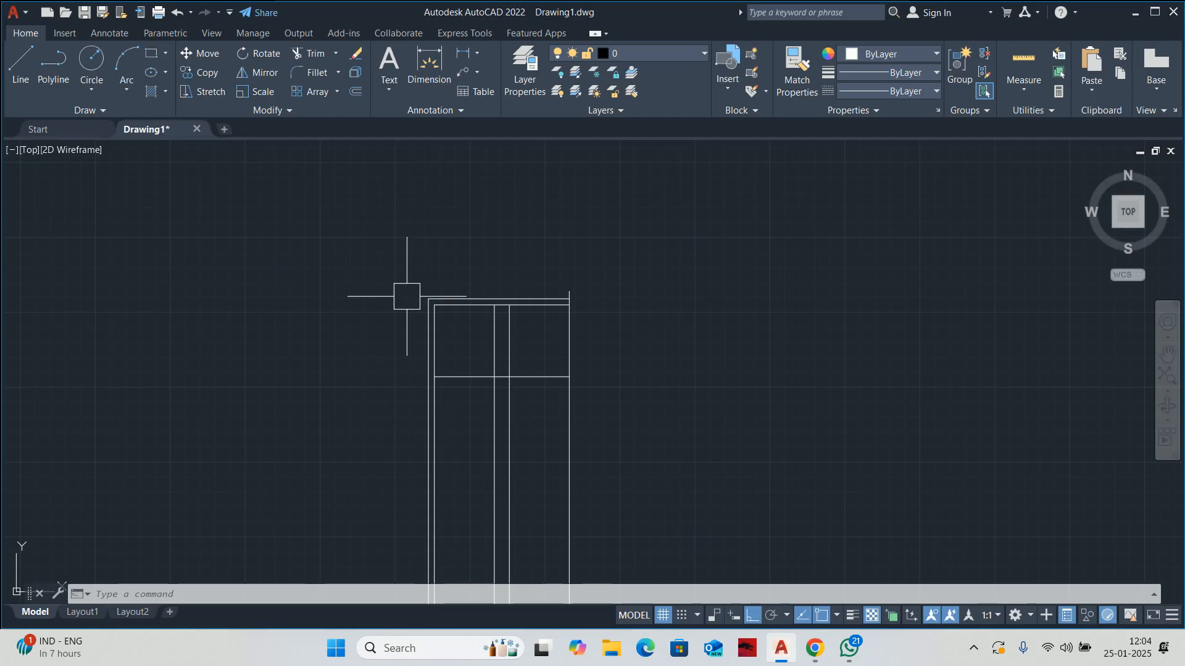
- Trim the stub of the right vertical line that projects above the outer top line
{"action": "type", "text": "tr"}
{"action": "key", "text": "Escape"}
{"action": "middle_click_drag", "start_coordinate": [495, 353], "coordinate": [480, 299]}
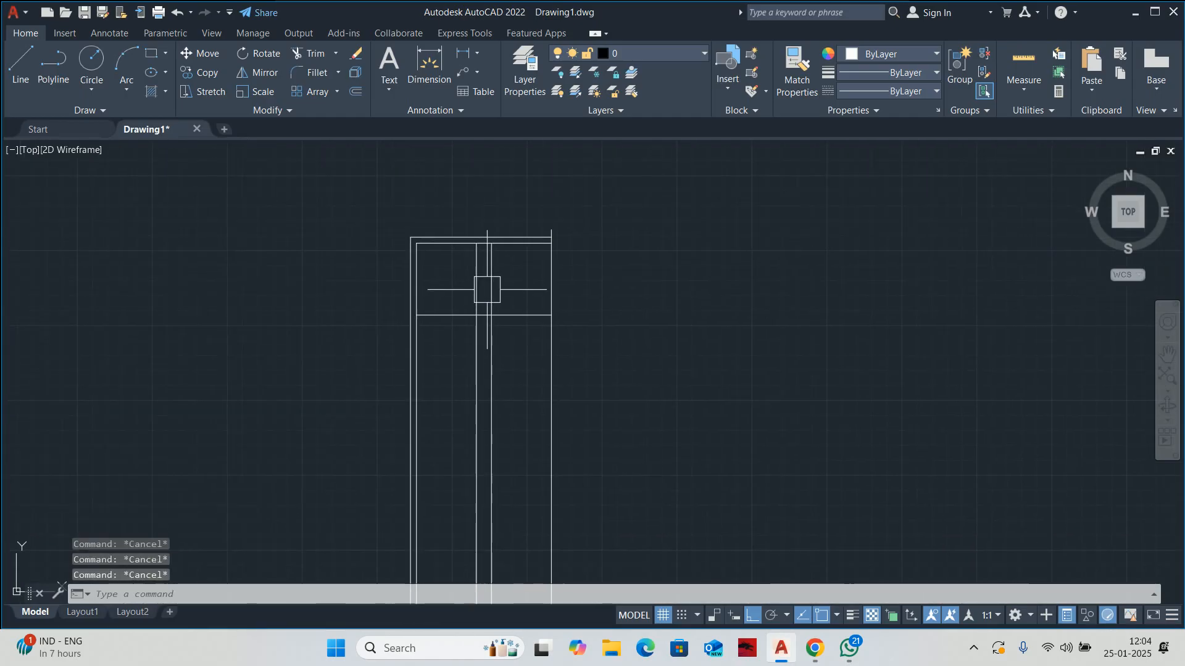
{"action": "type", "text": "tr"}
{"action": "key", "text": "Return"}
{"action": "scroll", "coordinate": [549, 239], "scroll_direction": "up", "scroll_amount": 4}
{"action": "key", "text": "Escape"}
{"action": "key", "text": "Escape"}
{"action": "key", "text": "Escape"}
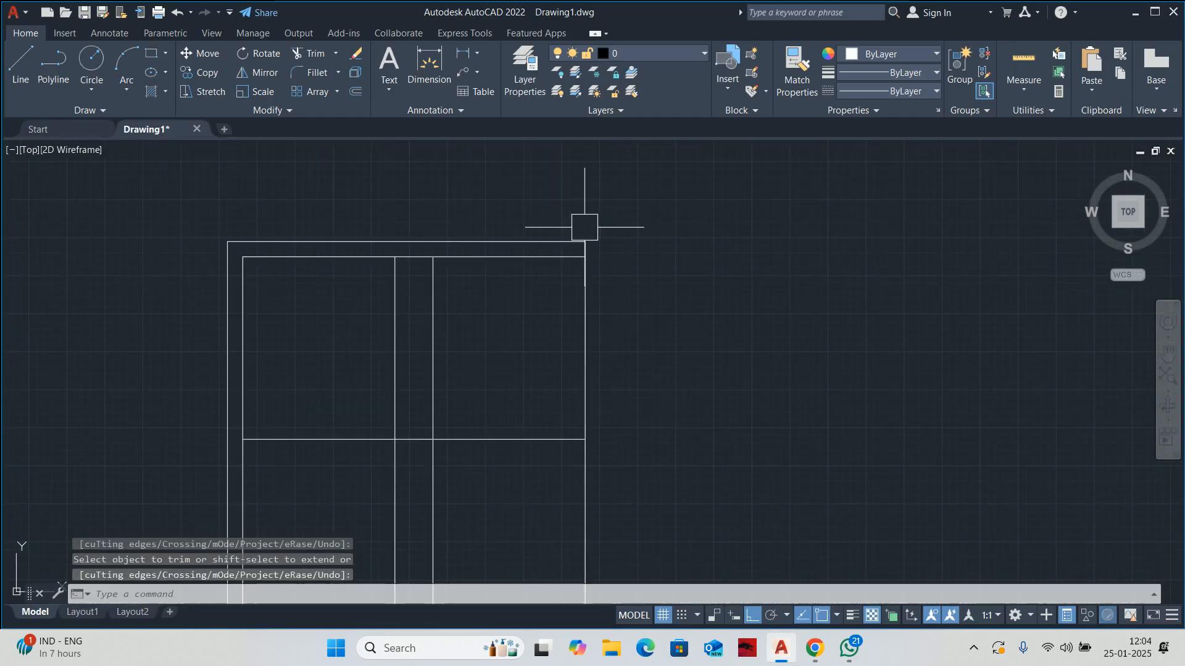
- Open Paint with a blank canvas for an explanatory sketch
{"action": "scroll", "coordinate": [580, 234], "scroll_direction": "down", "scroll_amount": 5}
{"action": "key", "text": "alt"}
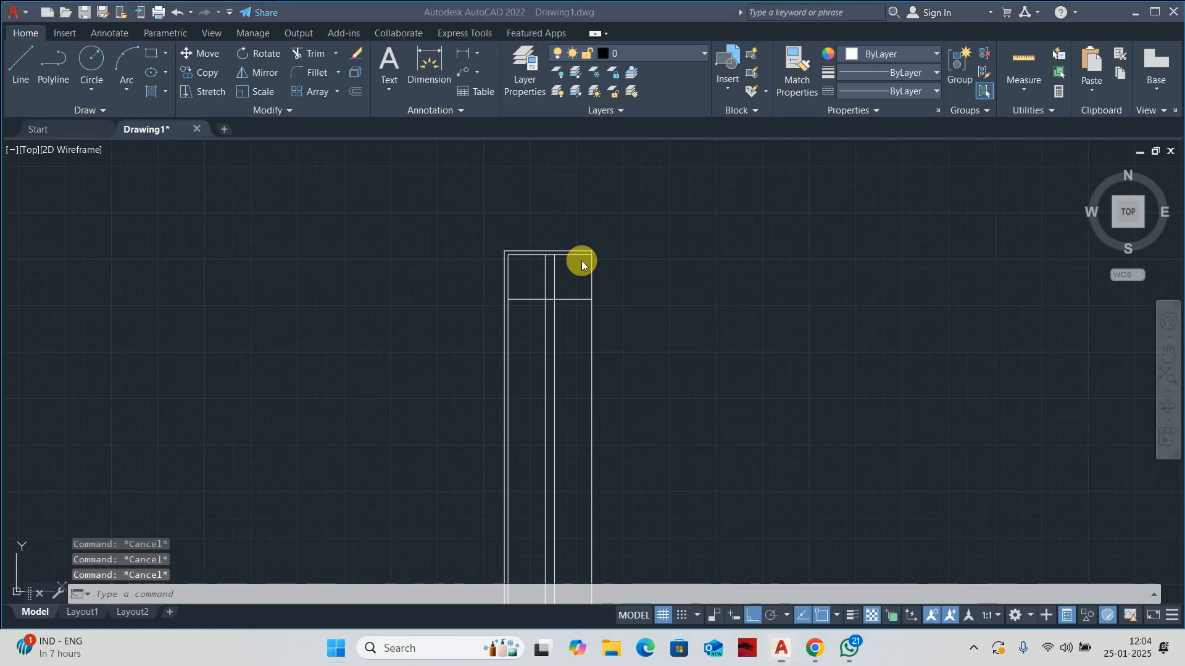
{"action": "key", "text": "super"}
{"action": "type", "text": "paint"}
{"action": "key", "text": "Return"}
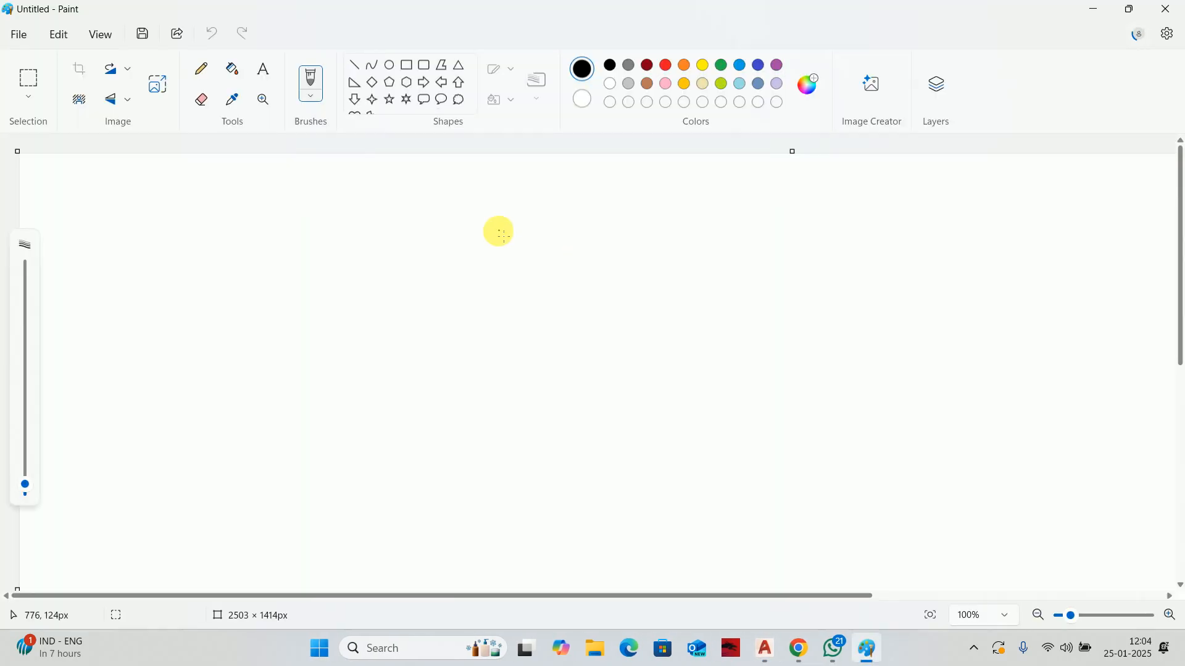
- Draw two horizontal pencil lines, one above the other, with a thicker stroke
{"action": "left_click", "coordinate": [201, 68]}
{"action": "left_click_drag", "start_coordinate": [307, 264], "coordinate": [543, 281]}
{"action": "key", "text": "ctrl+z"}
{"action": "left_click_drag", "start_coordinate": [26, 486], "coordinate": [25, 472]}
{"action": "left_click_drag", "start_coordinate": [328, 236], "coordinate": [525, 240]}
{"action": "left_click_drag", "start_coordinate": [340, 383], "coordinate": [533, 389]}
- Draw a vertical double-headed arrow between the two lines and write a circled 3300 beside it
{"action": "mouse_move", "coordinate": [545, 250]}
{"action": "left_mouse_down"}
{"action": "mouse_move", "coordinate": [543, 378]}
{"action": "mouse_move", "coordinate": [553, 373]}
{"action": "mouse_move", "coordinate": [542, 243]}
{"action": "mouse_move", "coordinate": [555, 260]}
{"action": "mouse_move", "coordinate": [611, 265]}
{"action": "mouse_move", "coordinate": [608, 307]}
{"action": "left_mouse_up"}
{"action": "mouse_move", "coordinate": [639, 259]}
{"action": "left_mouse_down"}
{"action": "mouse_move", "coordinate": [662, 285]}
{"action": "mouse_move", "coordinate": [646, 301]}
{"action": "left_mouse_up"}
{"action": "mouse_move", "coordinate": [687, 262]}
{"action": "left_mouse_down"}
{"action": "mouse_move", "coordinate": [681, 282]}
{"action": "mouse_move", "coordinate": [716, 257]}
{"action": "mouse_move", "coordinate": [707, 266]}
{"action": "left_mouse_up"}
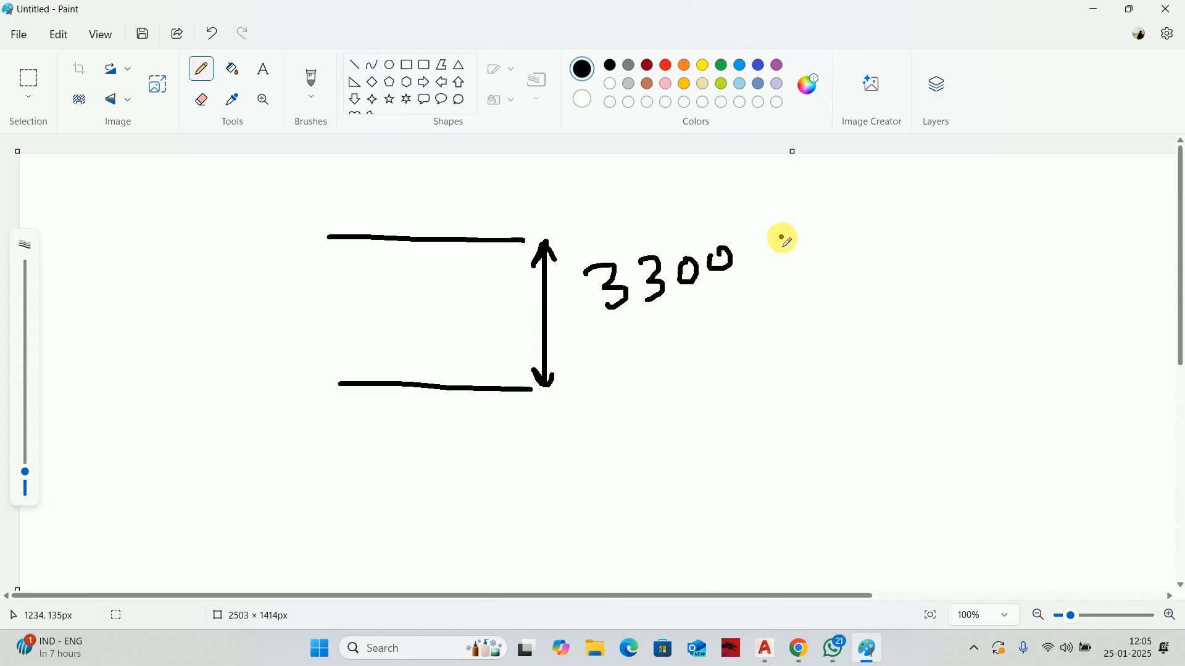
{"action": "mouse_move", "coordinate": [641, 229]}
{"action": "left_mouse_down"}
{"action": "mouse_move", "coordinate": [598, 239]}
{"action": "mouse_move", "coordinate": [603, 322]}
{"action": "mouse_move", "coordinate": [748, 247]}
{"action": "mouse_move", "coordinate": [617, 232]}
{"action": "left_mouse_up"}
{"action": "left_click", "coordinate": [816, 246]}
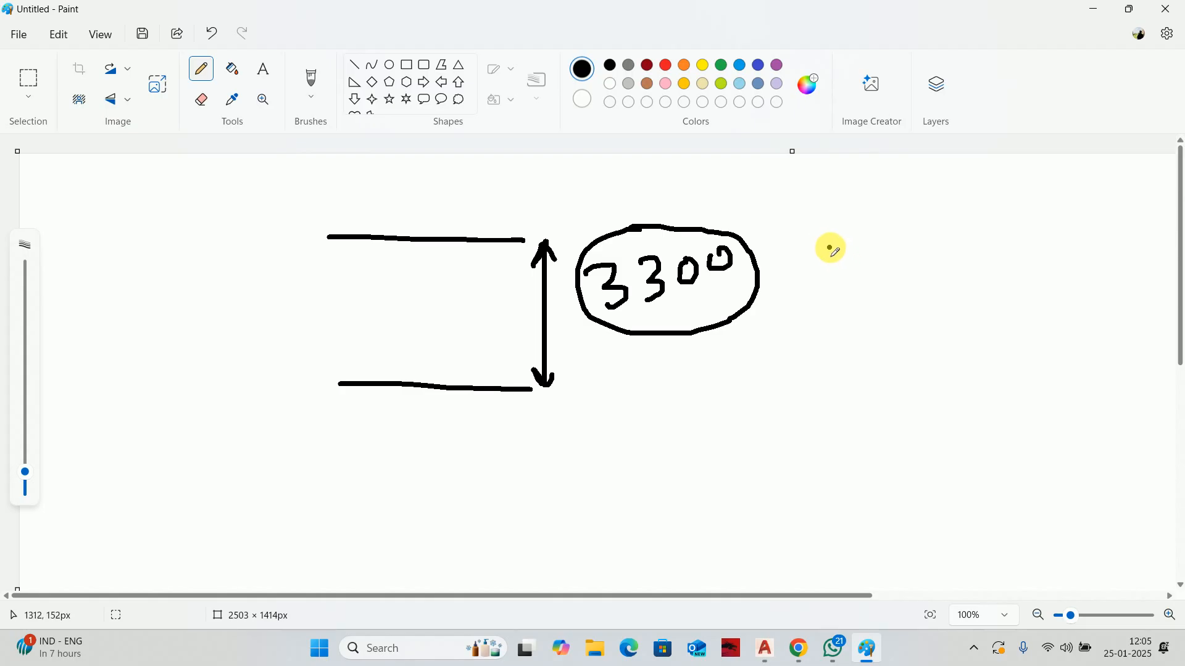
{"action": "left_click_drag", "start_coordinate": [622, 294], "coordinate": [607, 307]}
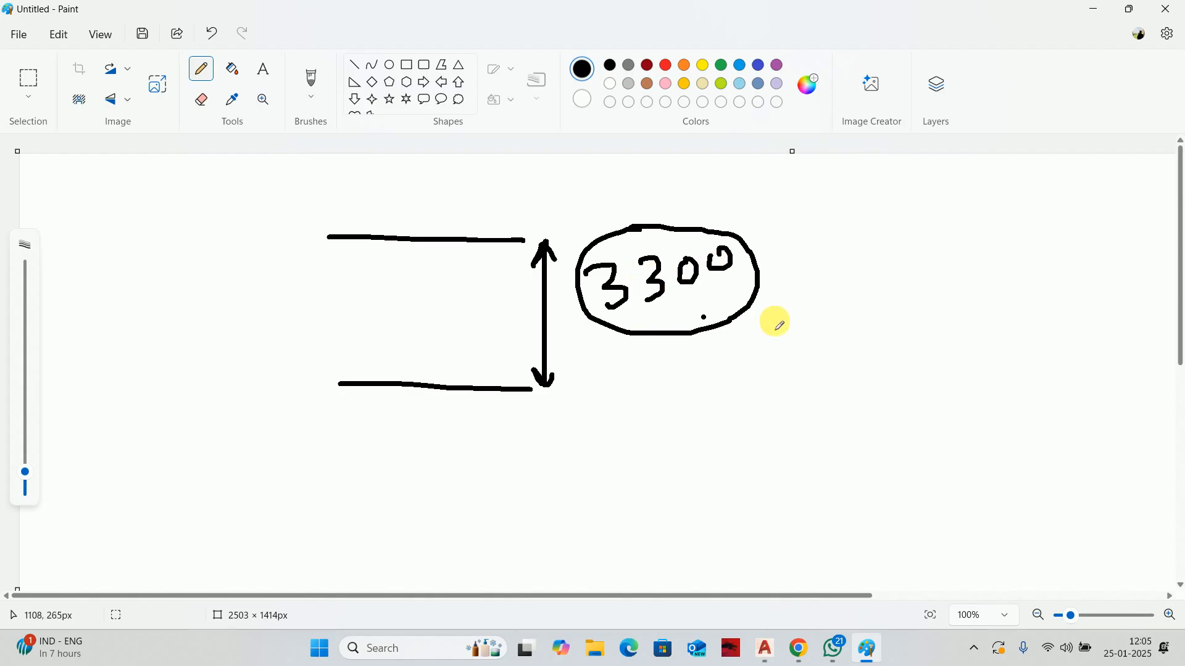
- Write "R=150" beside the circled height and "22" below it
{"action": "mouse_move", "coordinate": [864, 237]}
{"action": "left_mouse_down"}
{"action": "mouse_move", "coordinate": [874, 221]}
{"action": "mouse_move", "coordinate": [894, 257]}
{"action": "mouse_move", "coordinate": [920, 232]}
{"action": "mouse_move", "coordinate": [913, 246]}
{"action": "mouse_move", "coordinate": [978, 216]}
{"action": "mouse_move", "coordinate": [973, 227]}
{"action": "mouse_move", "coordinate": [1006, 223]}
{"action": "left_mouse_up"}
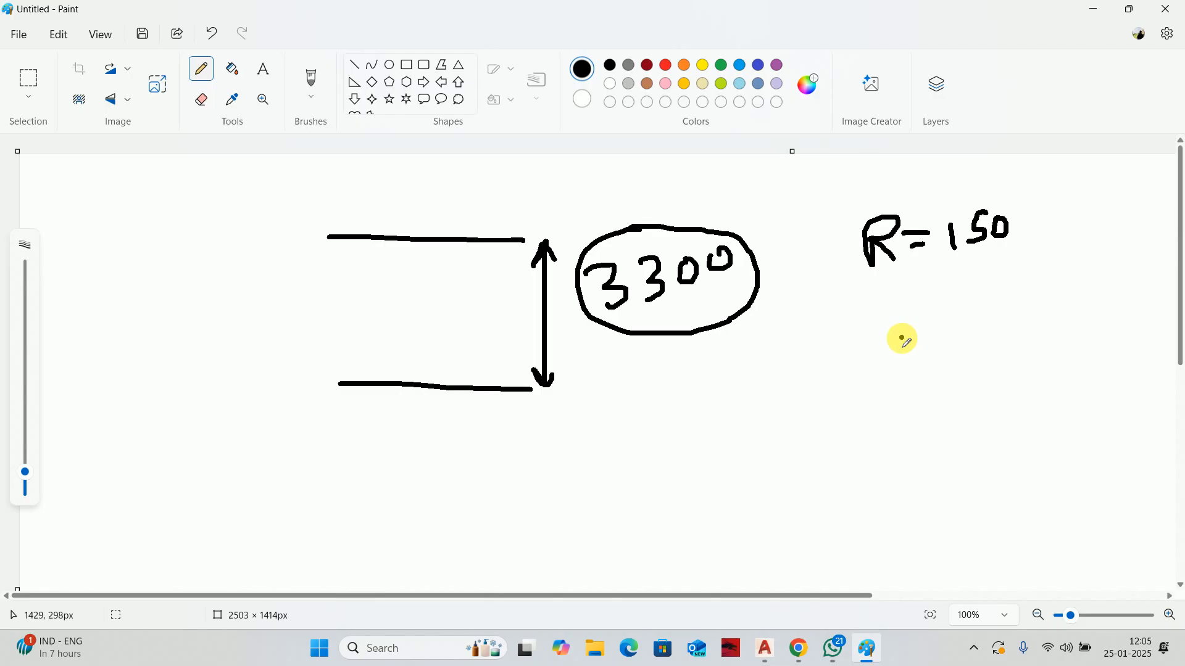
{"action": "mouse_move", "coordinate": [886, 335]}
{"action": "left_mouse_down"}
{"action": "mouse_move", "coordinate": [908, 361]}
{"action": "mouse_move", "coordinate": [925, 328]}
{"action": "mouse_move", "coordinate": [935, 359]}
{"action": "left_mouse_up"}
{"action": "left_click", "coordinate": [764, 647]}
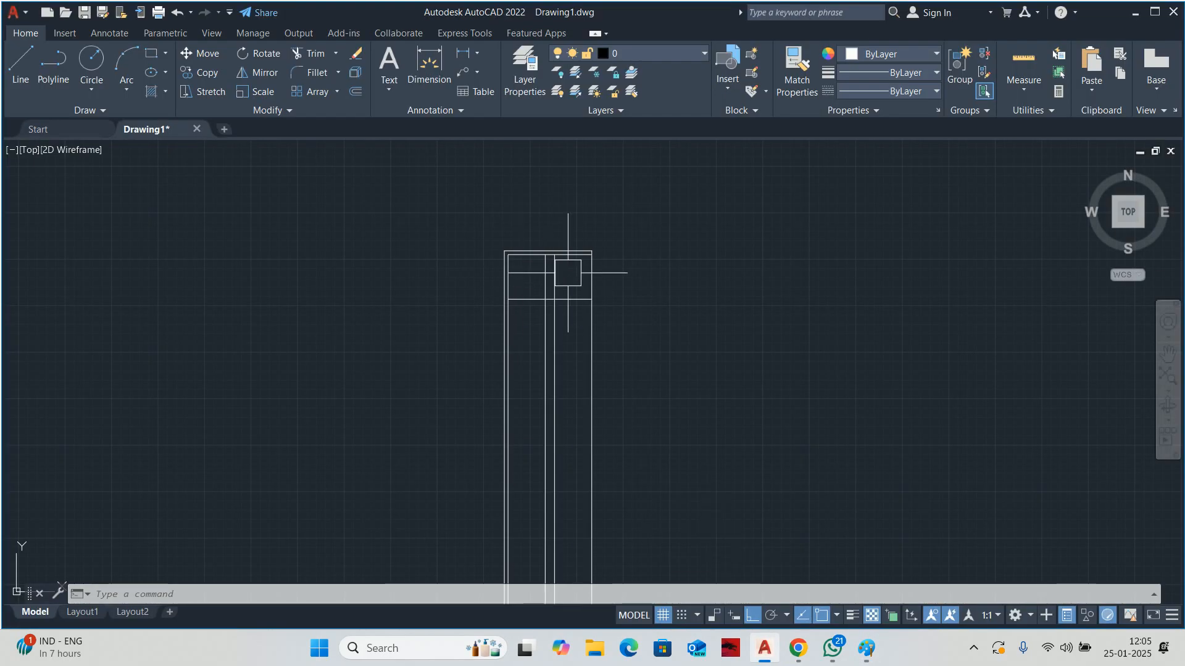
{"action": "left_click", "coordinate": [1135, 11]}
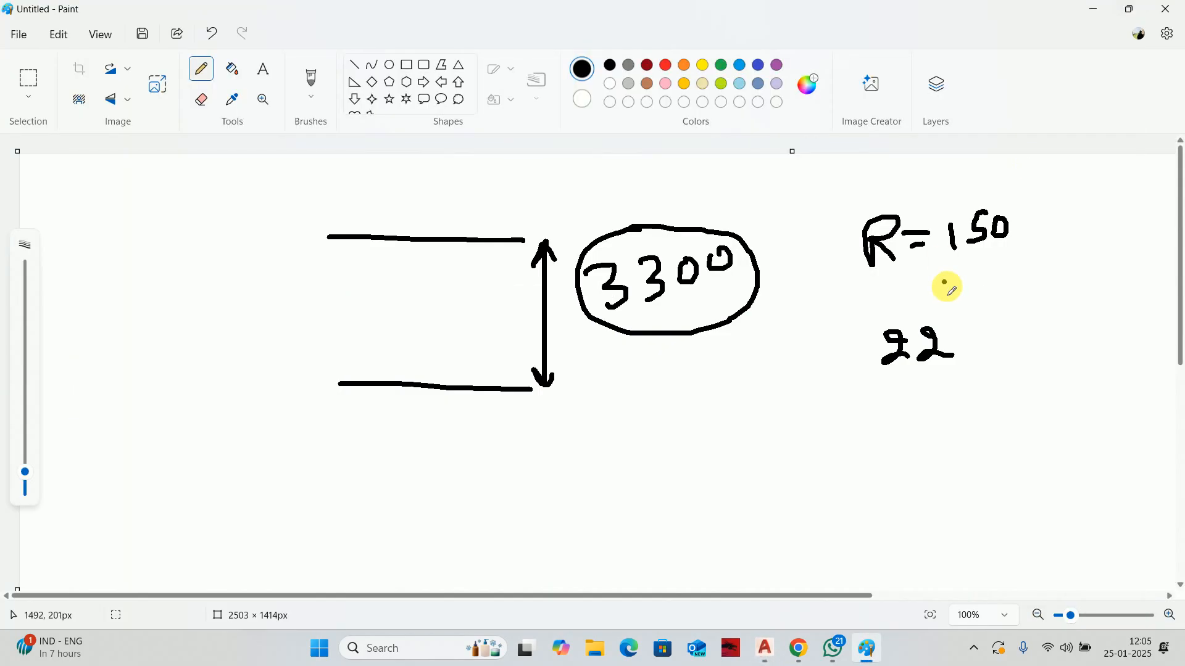
- Add a minus sign after 22, write 1 and 1 beneath it, and finish with a circled 20
{"action": "left_click_drag", "start_coordinate": [963, 339], "coordinate": [973, 338]}
{"action": "left_click_drag", "start_coordinate": [947, 381], "coordinate": [948, 389]}
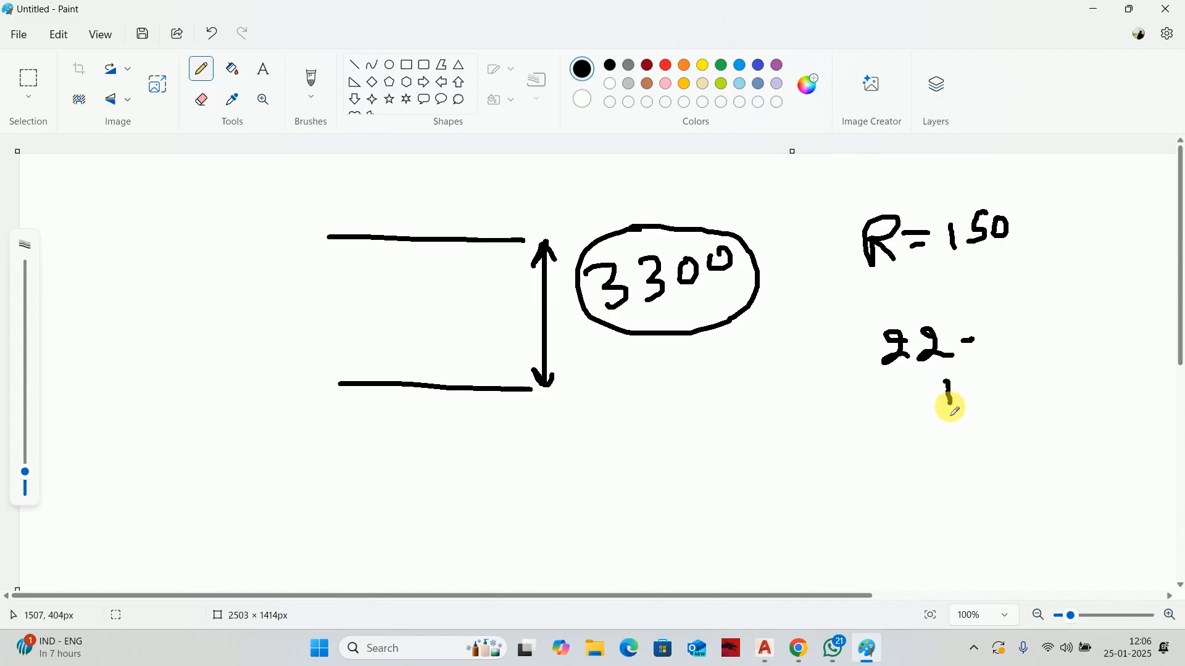
{"action": "mouse_move", "coordinate": [954, 429]}
{"action": "left_mouse_down"}
{"action": "mouse_move", "coordinate": [959, 451]}
{"action": "mouse_move", "coordinate": [920, 483]}
{"action": "mouse_move", "coordinate": [937, 497]}
{"action": "left_mouse_up"}
{"action": "mouse_move", "coordinate": [958, 465]}
{"action": "left_mouse_down"}
{"action": "mouse_move", "coordinate": [941, 481]}
{"action": "mouse_move", "coordinate": [926, 462]}
{"action": "mouse_move", "coordinate": [907, 494]}
{"action": "mouse_move", "coordinate": [939, 463]}
{"action": "mouse_move", "coordinate": [926, 467]}
{"action": "left_mouse_up"}
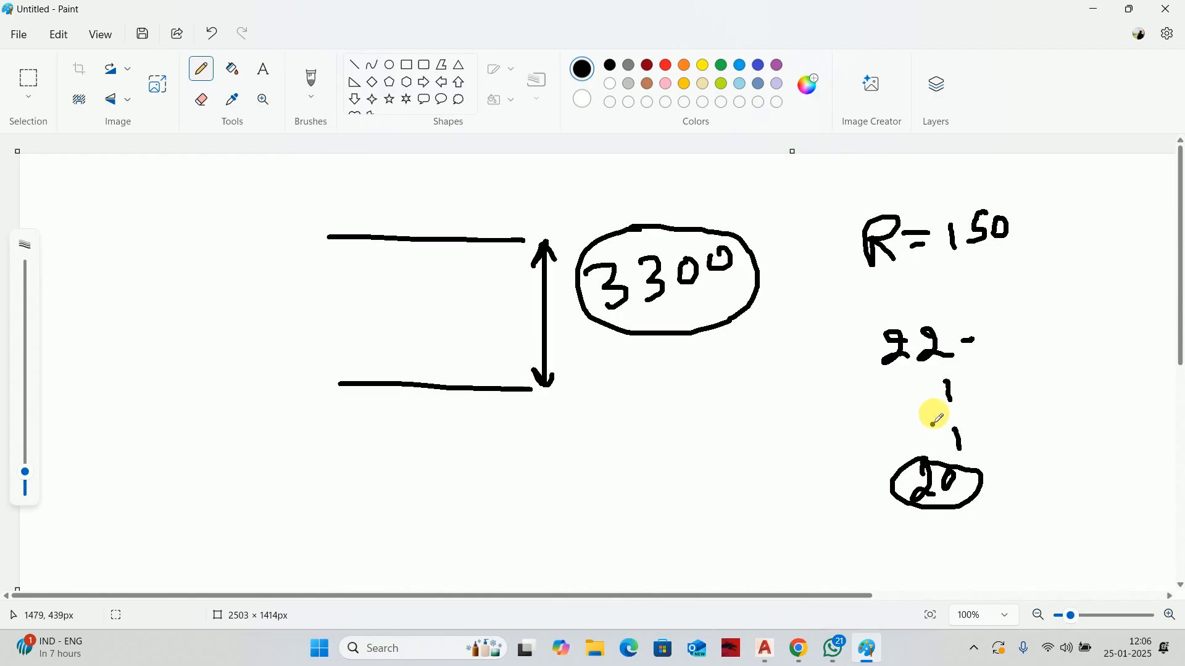
{"action": "left_click", "coordinate": [1086, 17]}
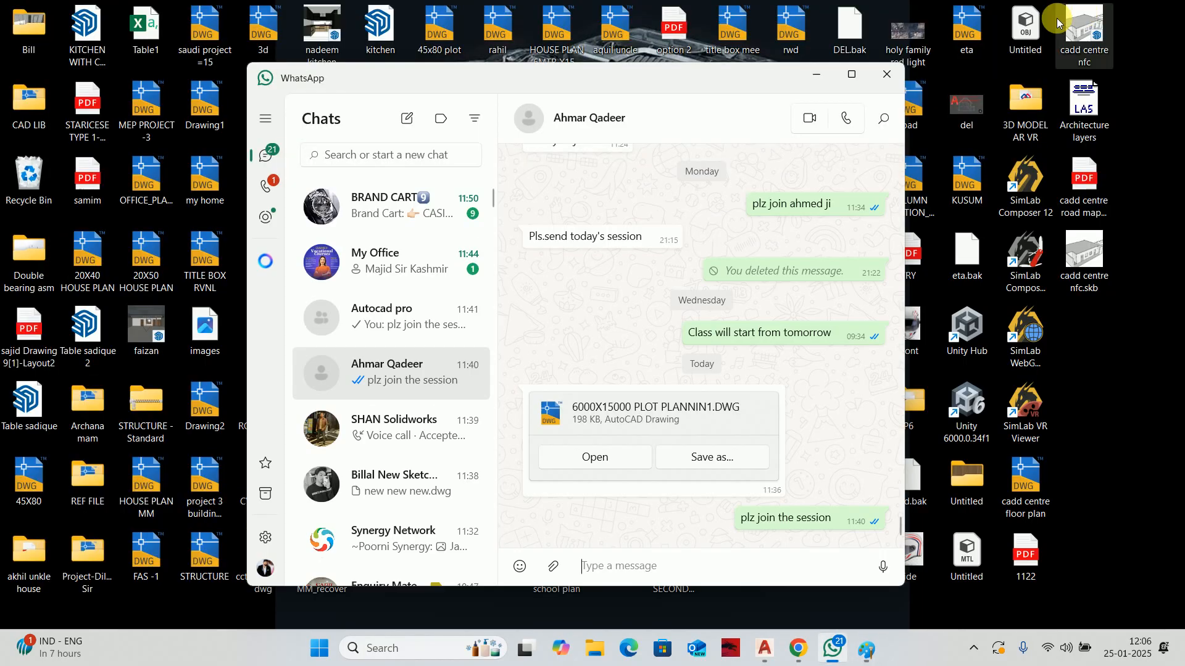
{"action": "left_click", "coordinate": [819, 74]}
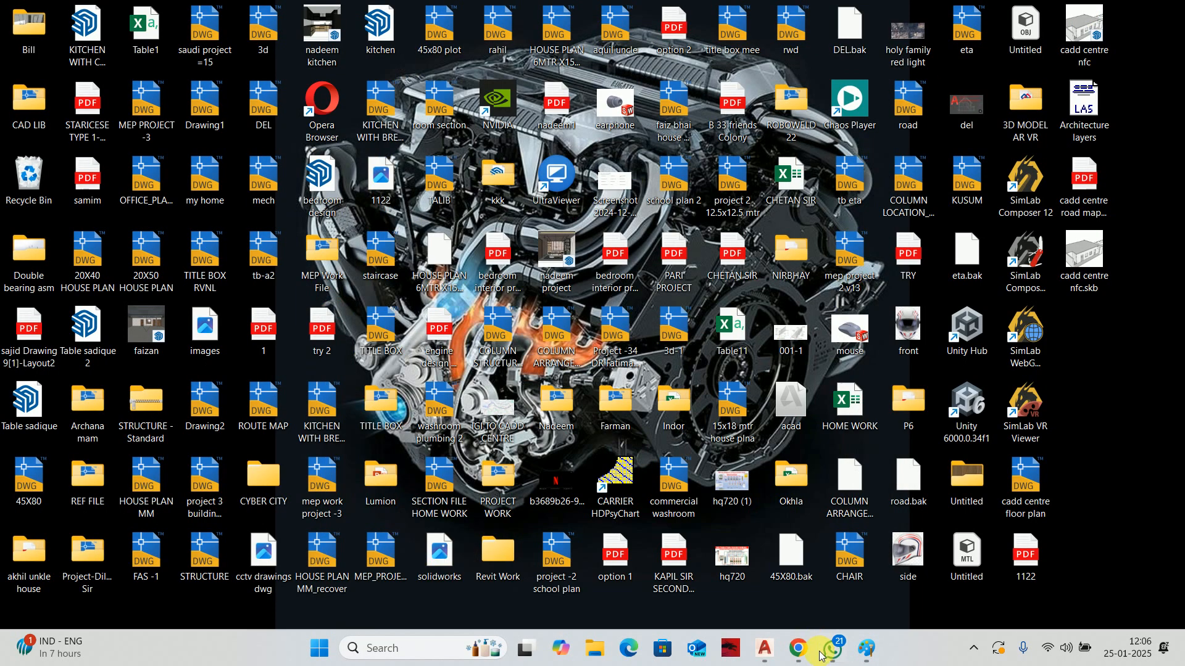
{"action": "left_click", "coordinate": [764, 648]}
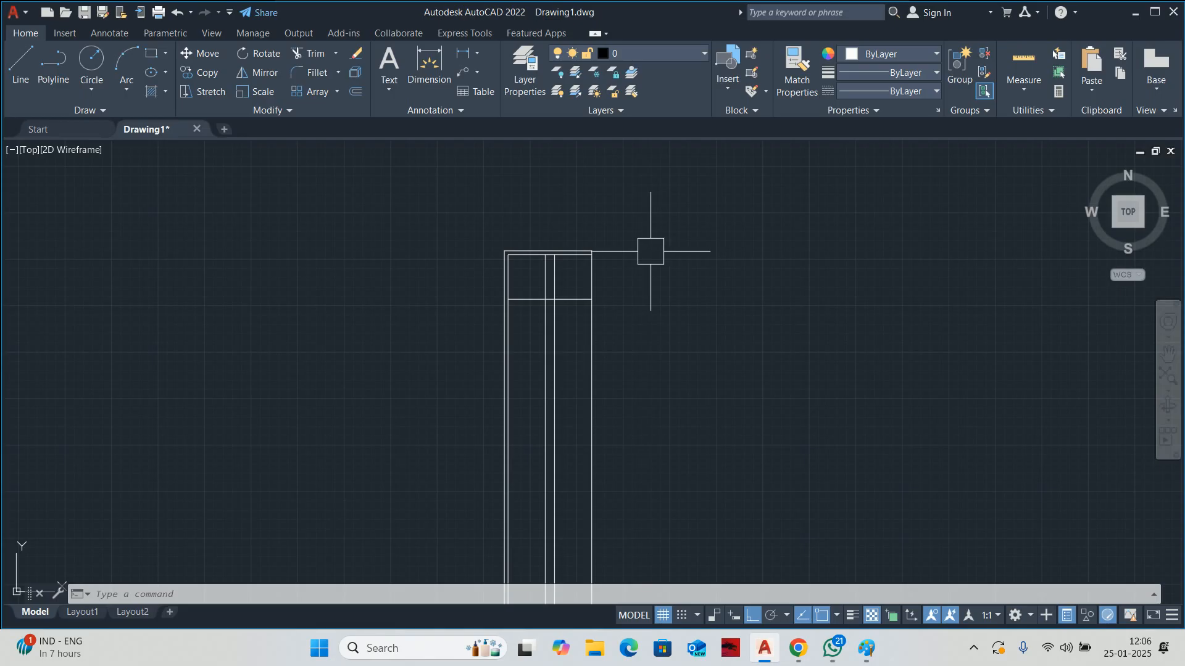
{"action": "left_click", "coordinate": [866, 648]}
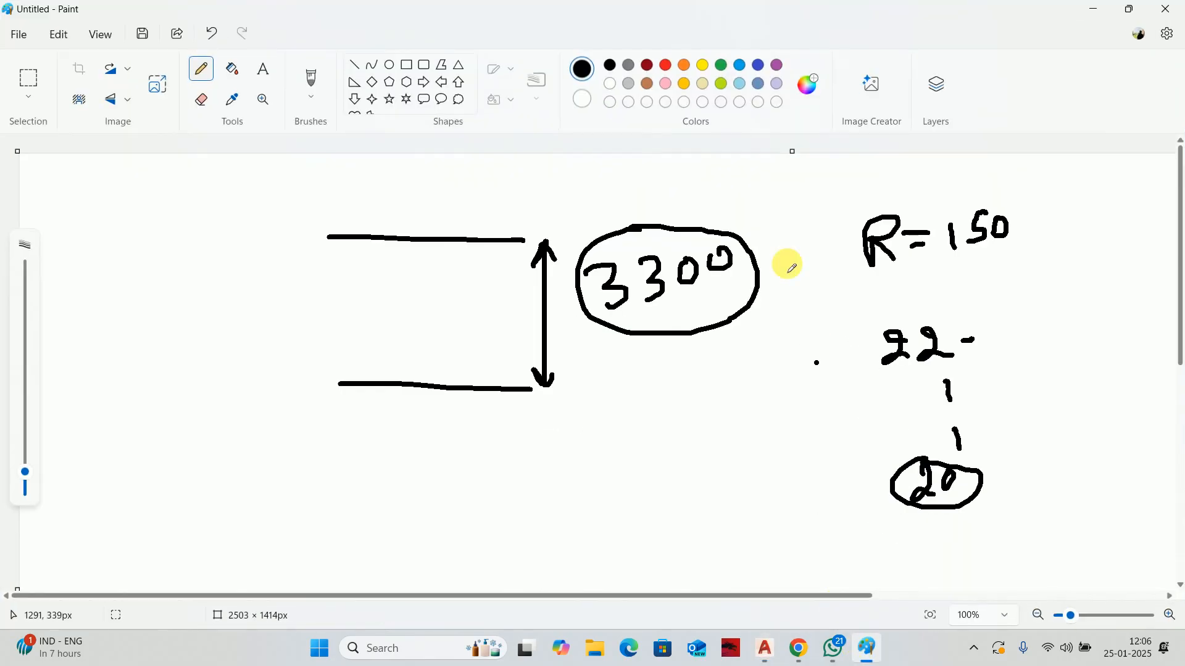
- Draw a box around "R=150" and write 3300 beneath the circled 3300
{"action": "mouse_move", "coordinate": [1007, 199]}
{"action": "left_mouse_down"}
{"action": "mouse_move", "coordinate": [849, 207]}
{"action": "mouse_move", "coordinate": [828, 277]}
{"action": "mouse_move", "coordinate": [1013, 265]}
{"action": "mouse_move", "coordinate": [1015, 206]}
{"action": "mouse_move", "coordinate": [994, 199]}
{"action": "left_mouse_up"}
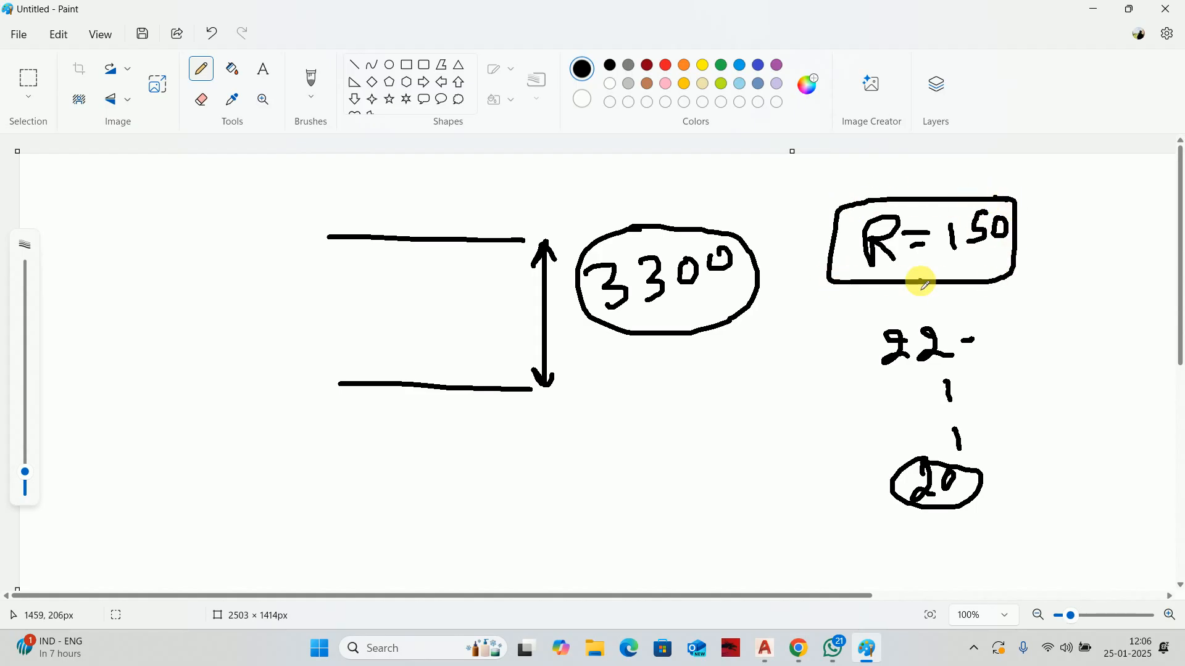
{"action": "left_click", "coordinate": [923, 270]}
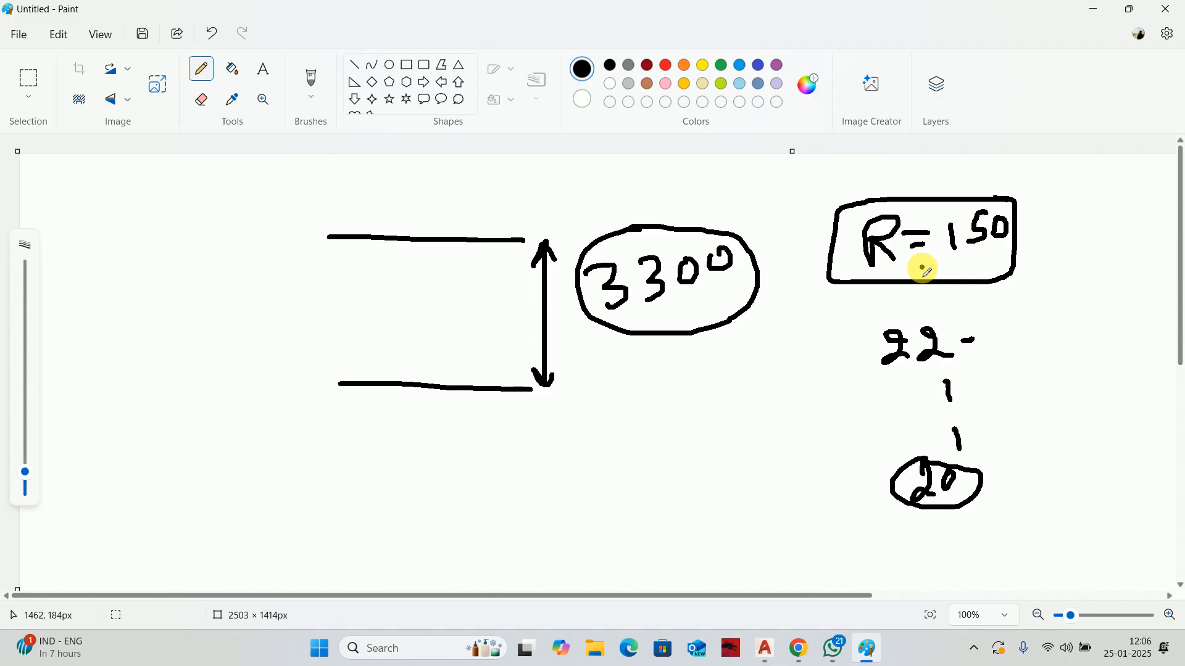
{"action": "mouse_move", "coordinate": [650, 394]}
{"action": "left_mouse_down"}
{"action": "mouse_move", "coordinate": [658, 417]}
{"action": "mouse_move", "coordinate": [691, 387]}
{"action": "mouse_move", "coordinate": [689, 419]}
{"action": "mouse_move", "coordinate": [671, 417]}
{"action": "left_mouse_up"}
{"action": "left_click_drag", "start_coordinate": [709, 378], "coordinate": [727, 371]}
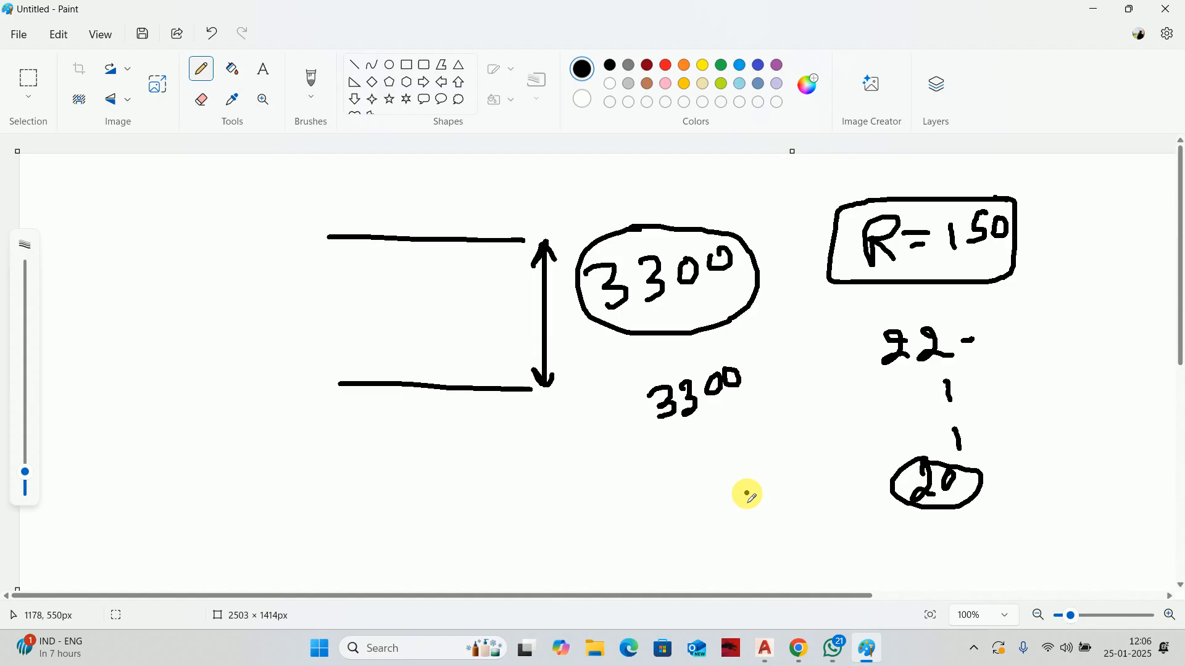
- Open Calculator, divide 3300 by 20, and close it again
{"action": "key", "text": "super+r"}
{"action": "key", "text": "Escape"}
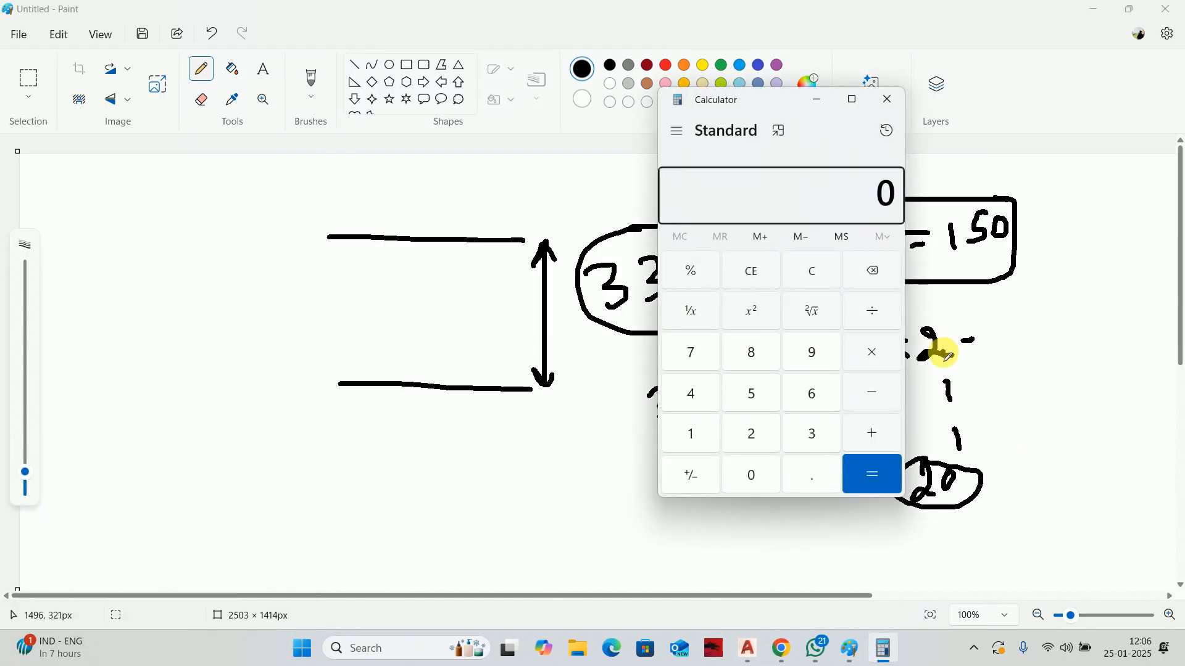
{"action": "left_click", "coordinate": [812, 432]}
{"action": "left_click", "coordinate": [812, 432]}
{"action": "double_click", "coordinate": [762, 476]}
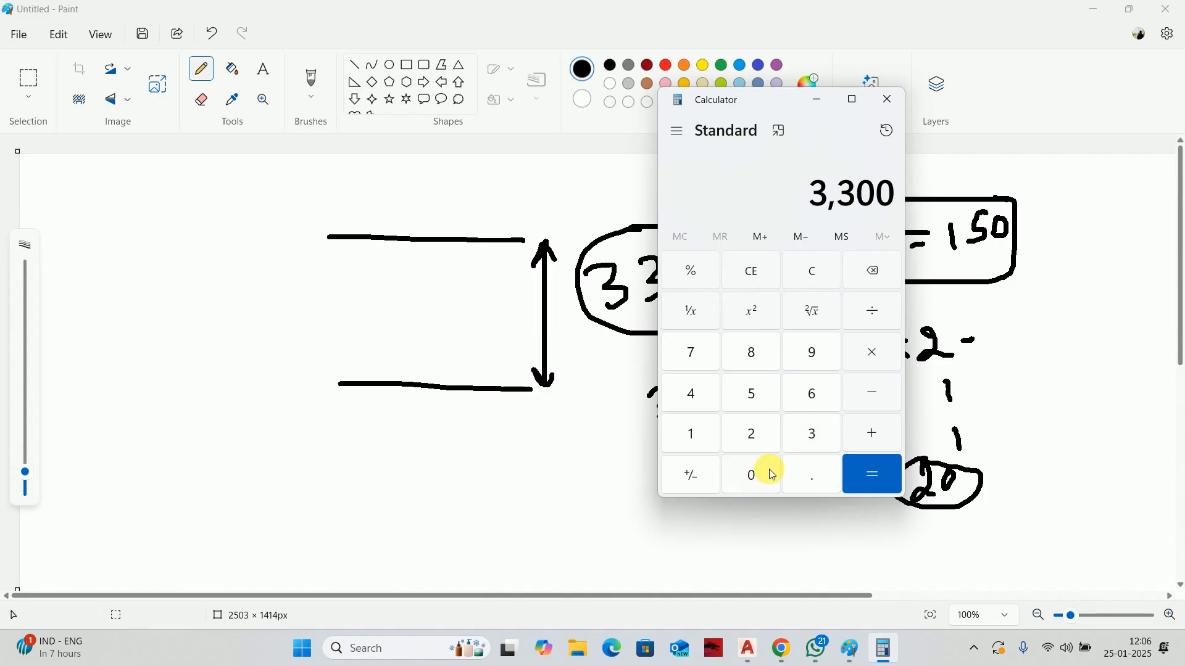
{"action": "left_click", "coordinate": [867, 311]}
{"action": "left_click", "coordinate": [762, 432]}
{"action": "left_click", "coordinate": [753, 474]}
{"action": "left_click", "coordinate": [871, 473]}
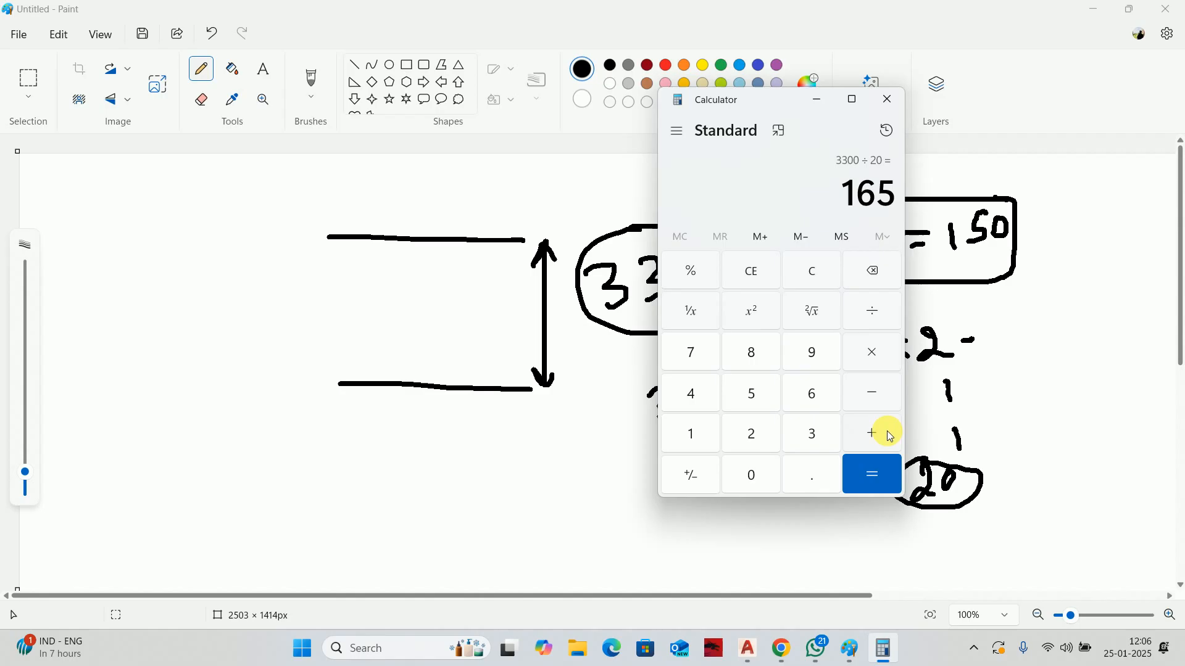
{"action": "left_click", "coordinate": [868, 111]}
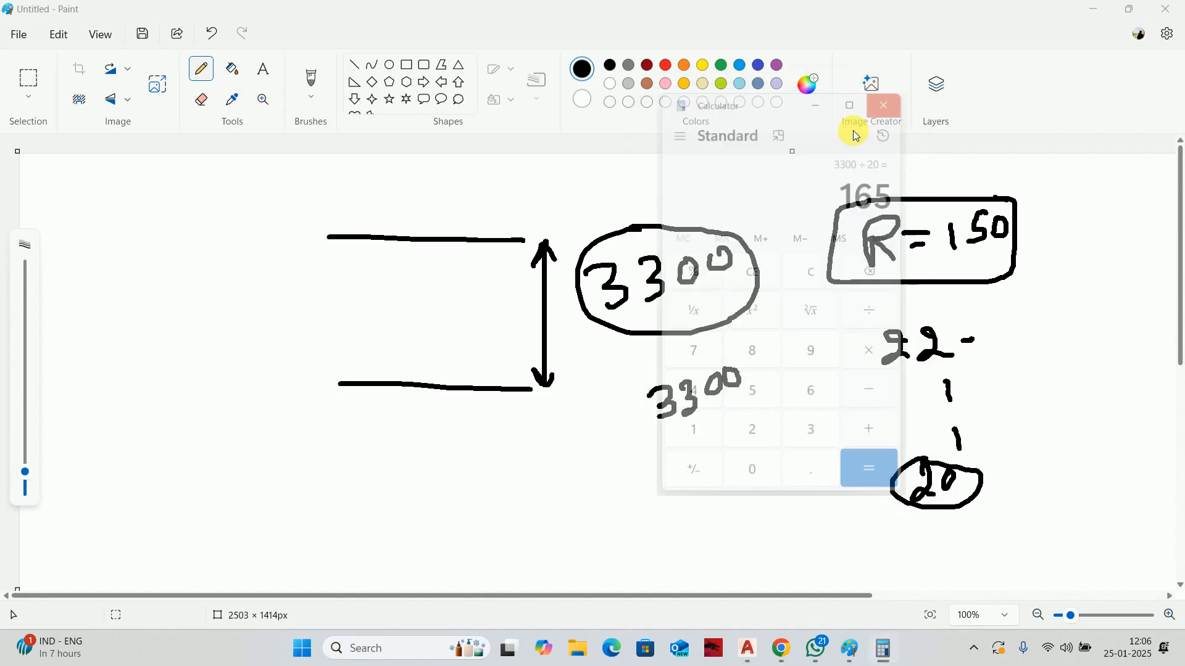
- Write "-165mm" by hand just after the boxed "R=150"
{"action": "left_click_drag", "start_coordinate": [1031, 222], "coordinate": [1064, 236]}
{"action": "mouse_move", "coordinate": [1089, 196]}
{"action": "left_mouse_down"}
{"action": "mouse_move", "coordinate": [1078, 228]}
{"action": "mouse_move", "coordinate": [1110, 235]}
{"action": "left_mouse_up"}
{"action": "mouse_move", "coordinate": [1115, 201]}
{"action": "left_mouse_down"}
{"action": "mouse_move", "coordinate": [1155, 212]}
{"action": "mouse_move", "coordinate": [1173, 196]}
{"action": "left_mouse_up"}
{"action": "mouse_move", "coordinate": [854, 596]}
{"action": "left_mouse_down"}
{"action": "mouse_move", "coordinate": [931, 601]}
{"action": "mouse_move", "coordinate": [919, 601]}
{"action": "left_mouse_up"}
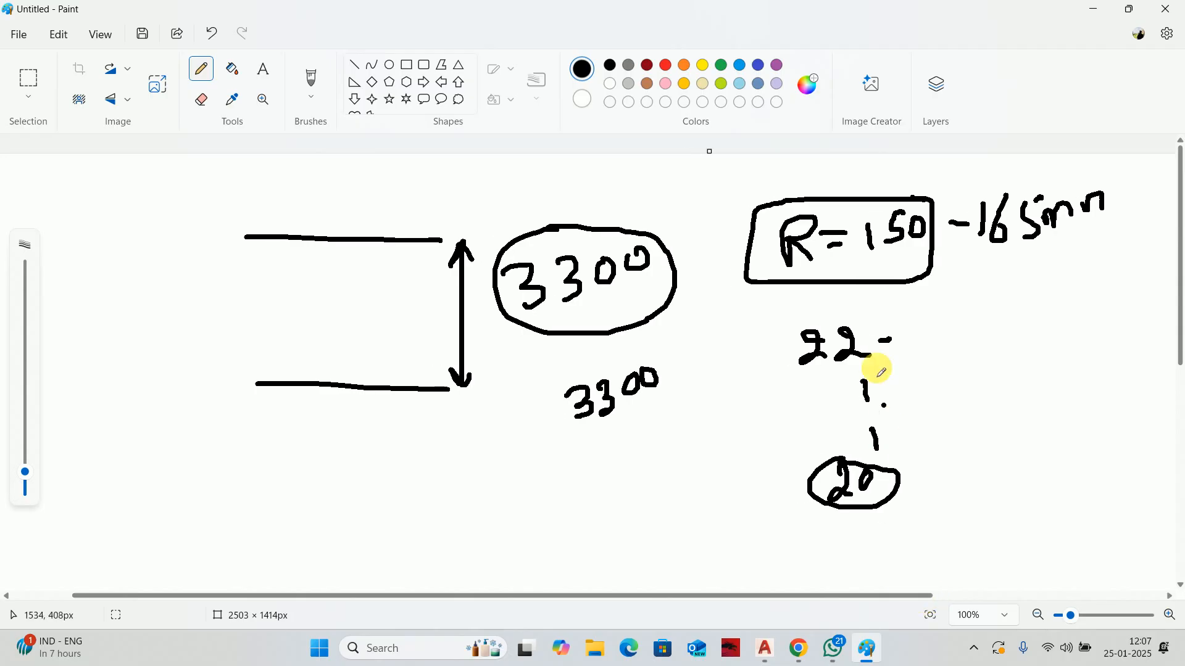
- Handwrite a short column of figures under the second 3300, ending with a circled 18 followed by a dash
{"action": "mouse_move", "coordinate": [639, 455]}
{"action": "left_mouse_down"}
{"action": "mouse_move", "coordinate": [637, 469]}
{"action": "mouse_move", "coordinate": [651, 466]}
{"action": "mouse_move", "coordinate": [638, 523]}
{"action": "mouse_move", "coordinate": [664, 563]}
{"action": "mouse_move", "coordinate": [669, 550]}
{"action": "mouse_move", "coordinate": [643, 548]}
{"action": "mouse_move", "coordinate": [709, 543]}
{"action": "left_mouse_up"}
{"action": "left_click_drag", "start_coordinate": [635, 540], "coordinate": [703, 535]}
{"action": "left_click_drag", "start_coordinate": [720, 554], "coordinate": [739, 557]}
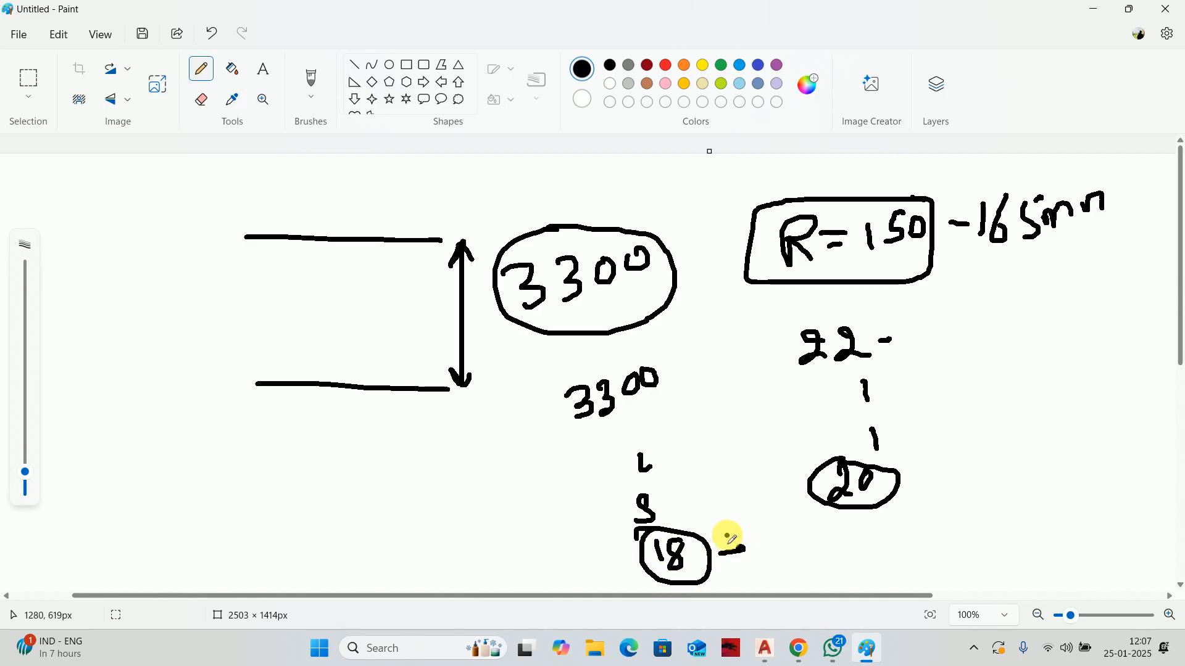
{"action": "left_click", "coordinate": [709, 417]}
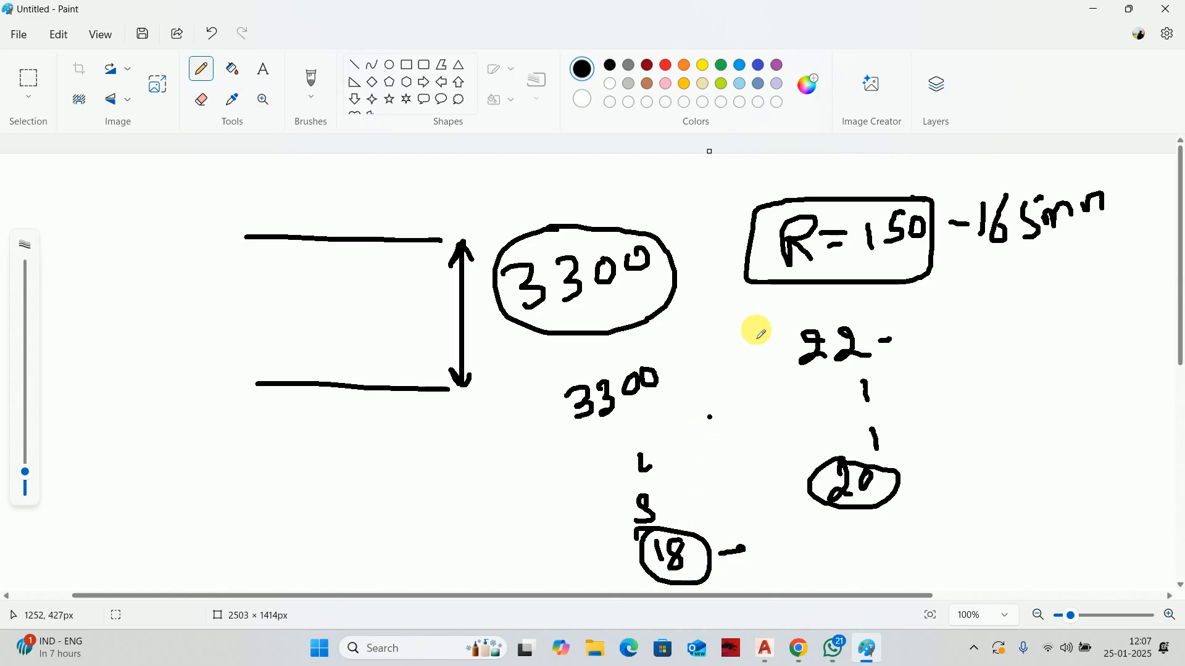
- Switch to AutoCAD and trim away the two vertical centre lines inside the staircase's upper landing
{"action": "left_click", "coordinate": [1093, 8]}
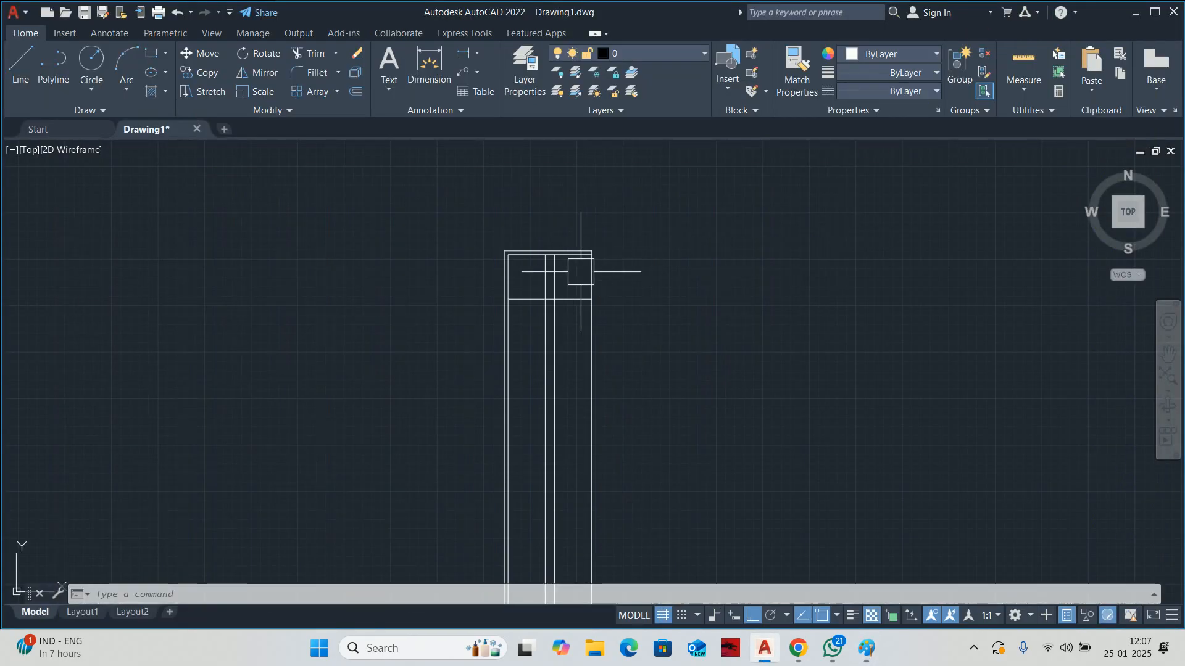
{"action": "scroll", "coordinate": [580, 268], "scroll_direction": "up", "scroll_amount": 4}
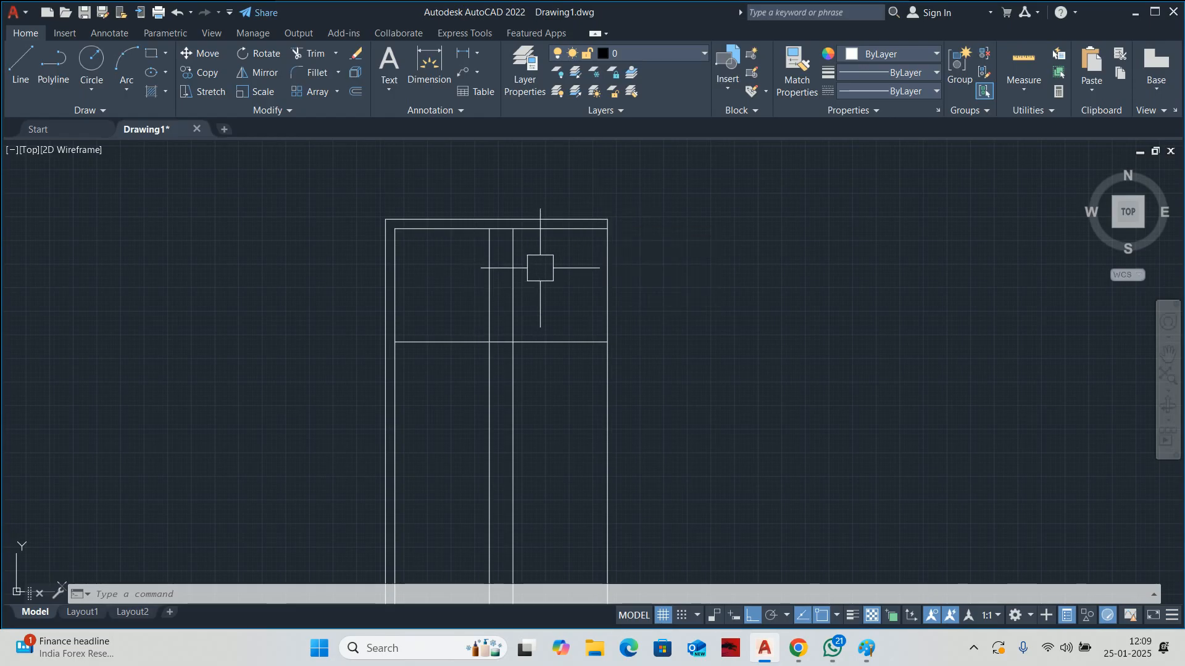
{"action": "key", "text": "space"}
{"action": "left_click_drag", "start_coordinate": [548, 277], "coordinate": [412, 294]}
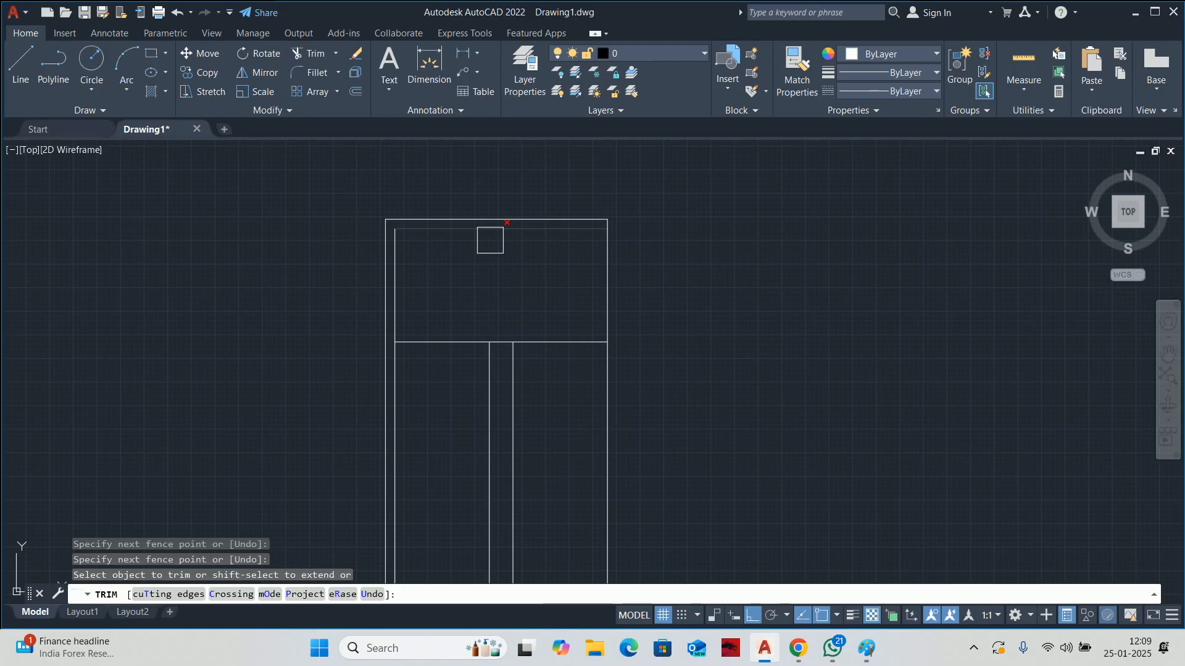
{"action": "key", "text": "Escape"}
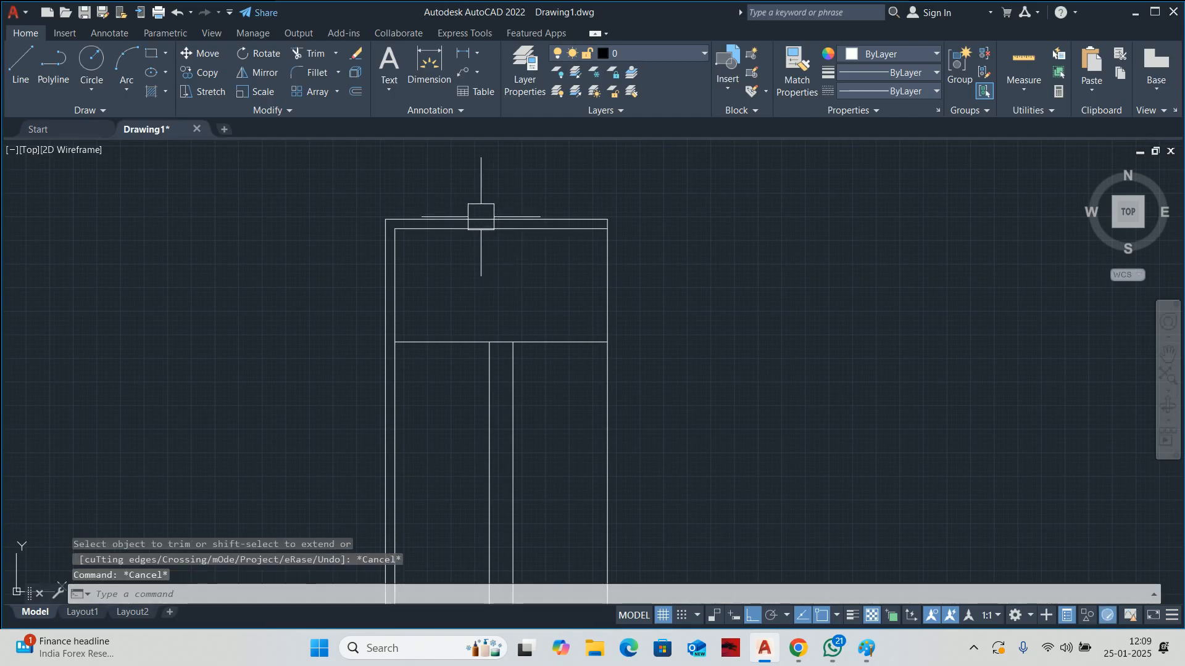
- Offset the upper landing's edge line downward ten times at 250 spacing with the Multiple option to create the treads
{"action": "type", "text": "o"}
{"action": "key", "text": "Return"}
{"action": "type", "text": "25"}
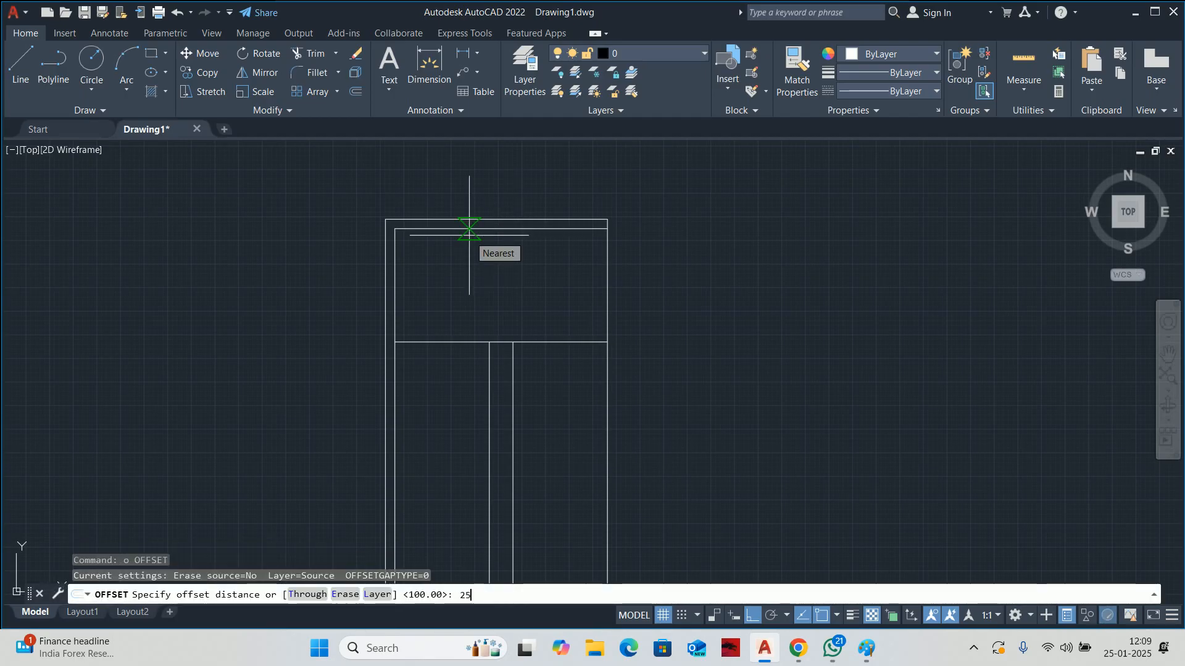
{"action": "type", "text": "0"}
{"action": "key", "text": "Return"}
{"action": "left_click", "coordinate": [543, 341]}
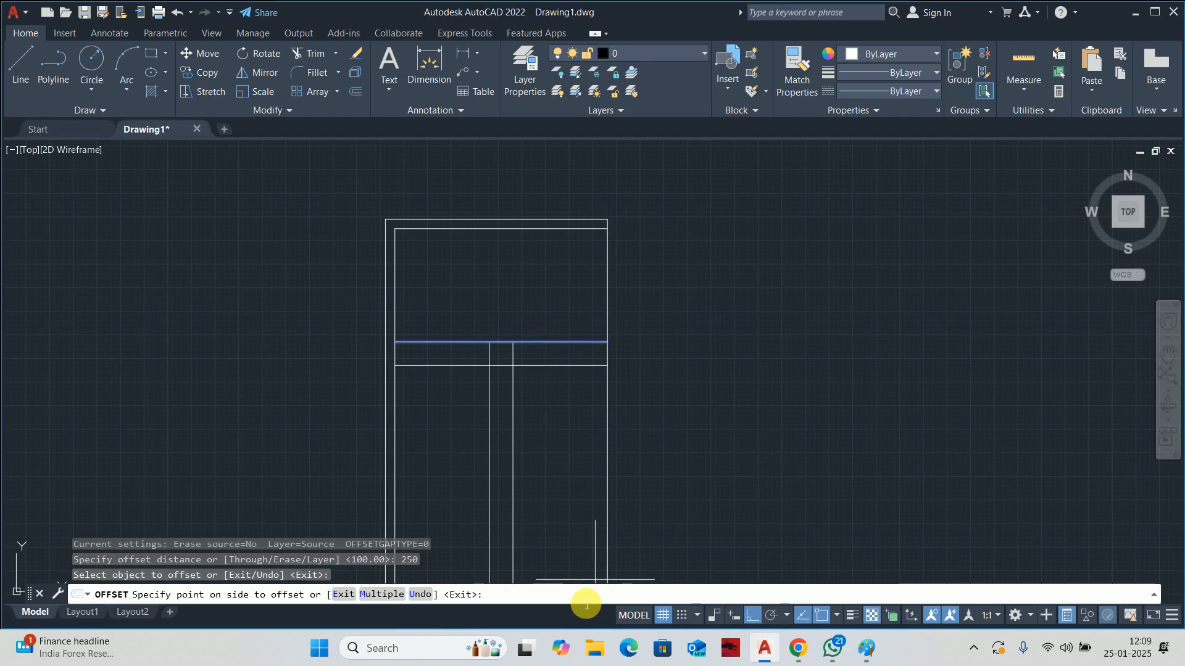
{"action": "left_click", "coordinate": [381, 594]}
{"action": "scroll", "coordinate": [508, 431], "scroll_direction": "down", "scroll_amount": 2}
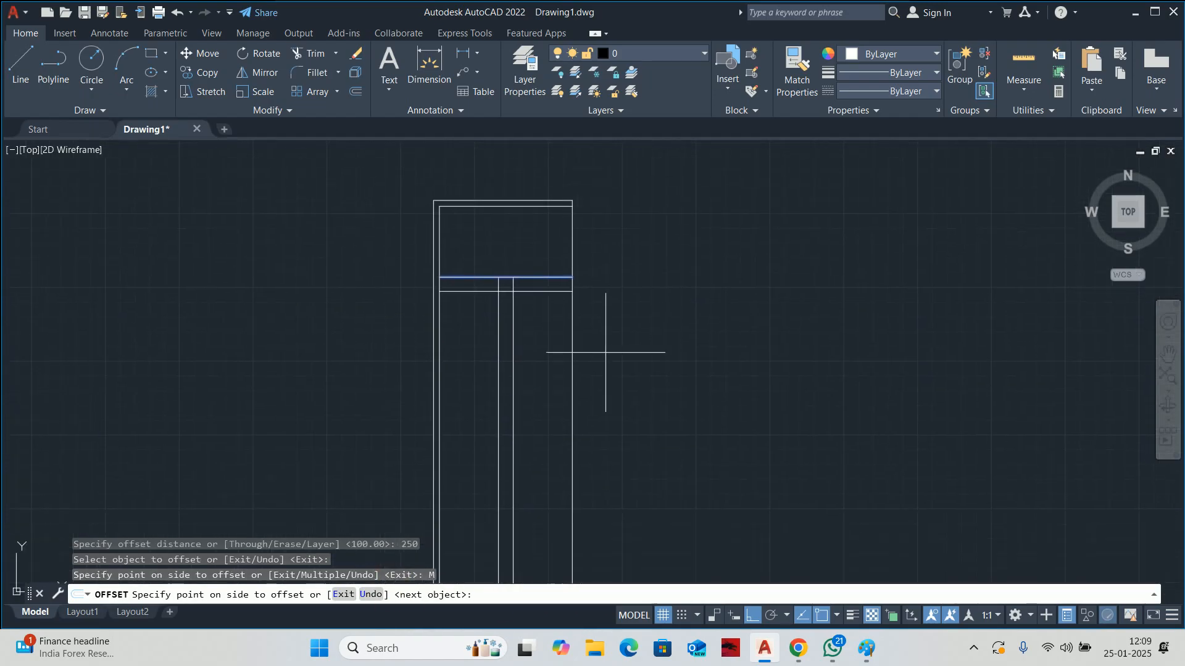
{"action": "left_click", "coordinate": [633, 371]}
{"action": "left_click", "coordinate": [659, 395]}
{"action": "left_click", "coordinate": [652, 404]}
{"action": "left_click", "coordinate": [651, 414]}
{"action": "left_click", "coordinate": [650, 427]}
{"action": "left_click", "coordinate": [651, 437]}
{"action": "left_click", "coordinate": [650, 446]}
{"action": "left_click", "coordinate": [650, 454]}
{"action": "left_click", "coordinate": [650, 458]}
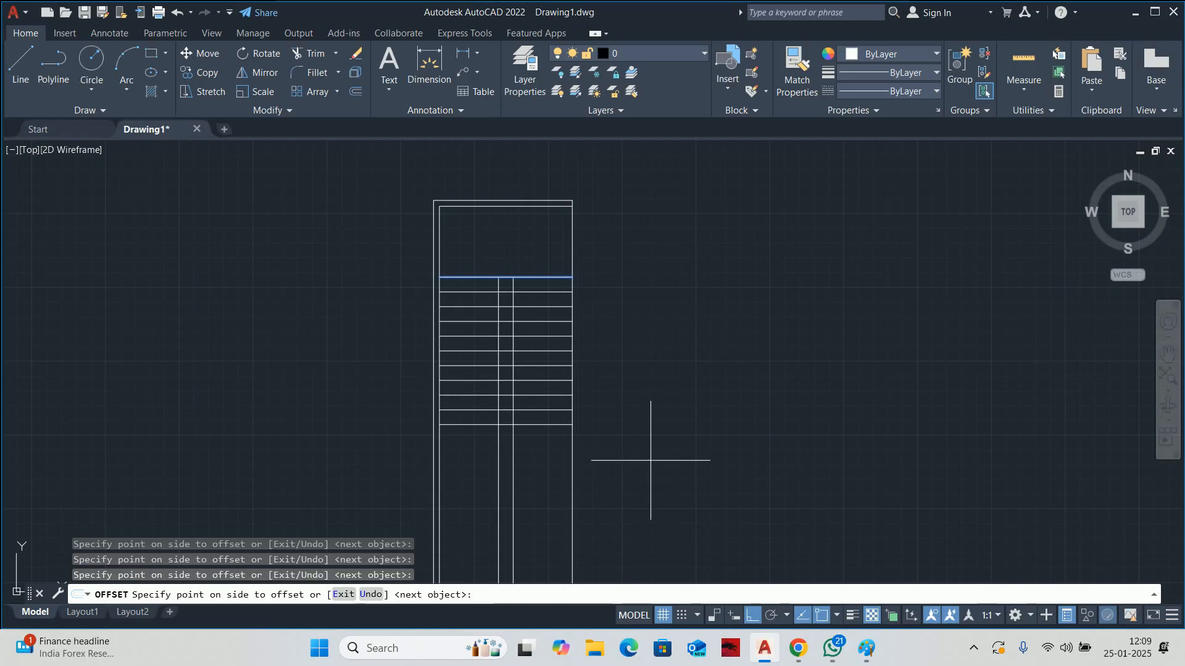
{"action": "key", "text": "Escape"}
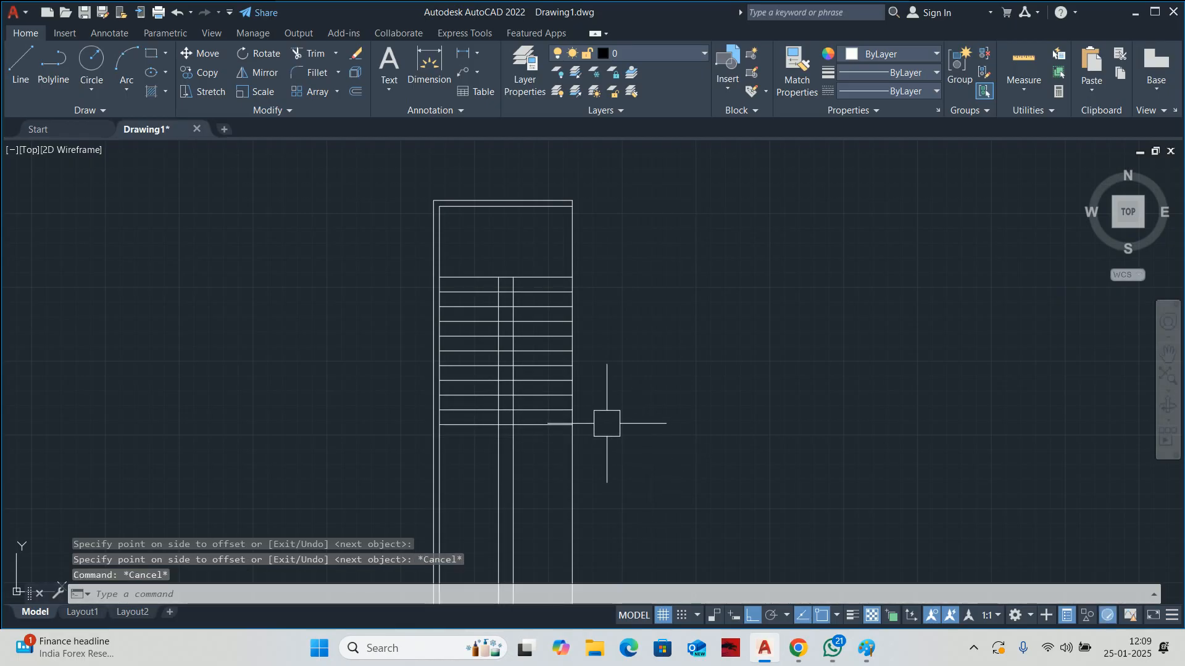
{"action": "key", "text": "Escape"}
- Offset the lowest tread line 1200 downward to form the lower landing
{"action": "middle_click_drag", "start_coordinate": [613, 401], "coordinate": [602, 347]}
{"action": "type", "text": "o"}
{"action": "key", "text": "Return"}
{"action": "type", "text": "1200"}
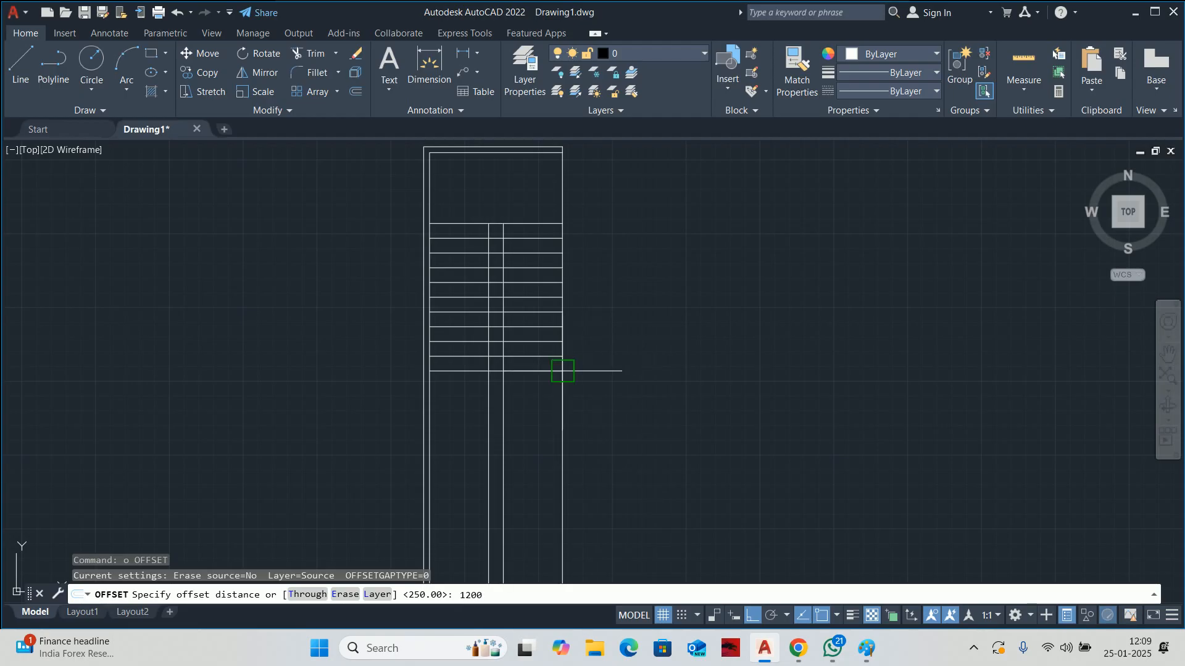
{"action": "key", "text": "Return"}
{"action": "left_click", "coordinate": [525, 371]}
{"action": "left_click", "coordinate": [522, 426]}
{"action": "key", "text": "Escape"}
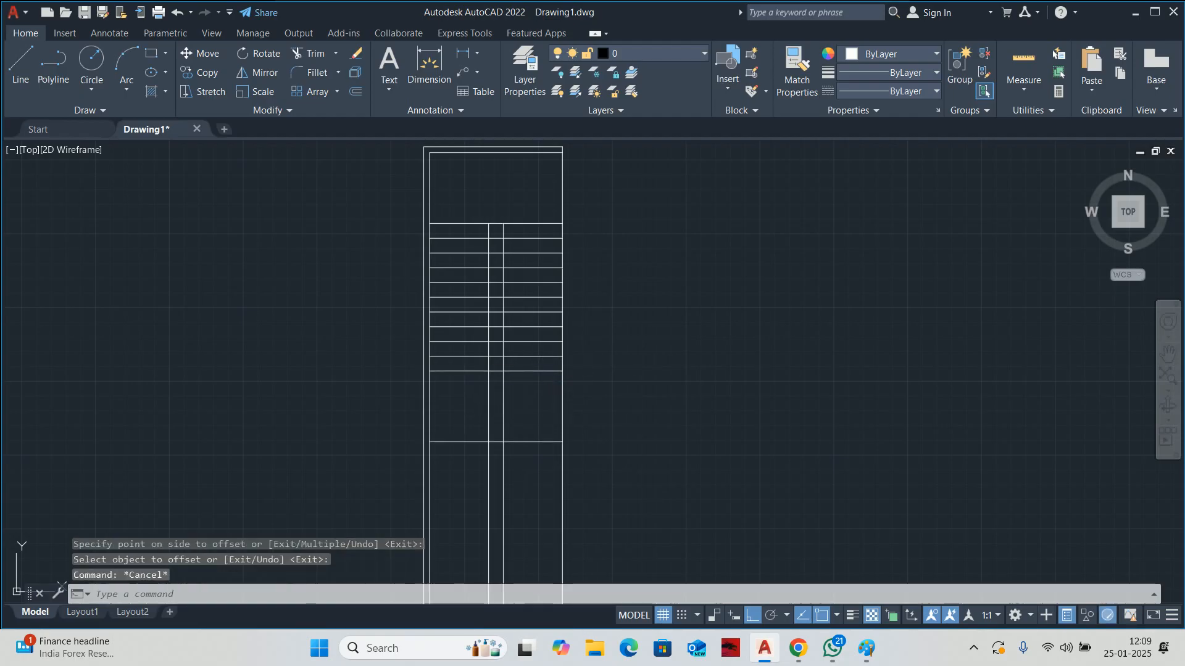
{"action": "key", "text": "Escape"}
{"action": "key", "text": "Escape"}
- Trim the two vertical centre lines below the lowest tread, both inside and beyond the lower landing
{"action": "middle_click_drag", "start_coordinate": [524, 403], "coordinate": [549, 335]}
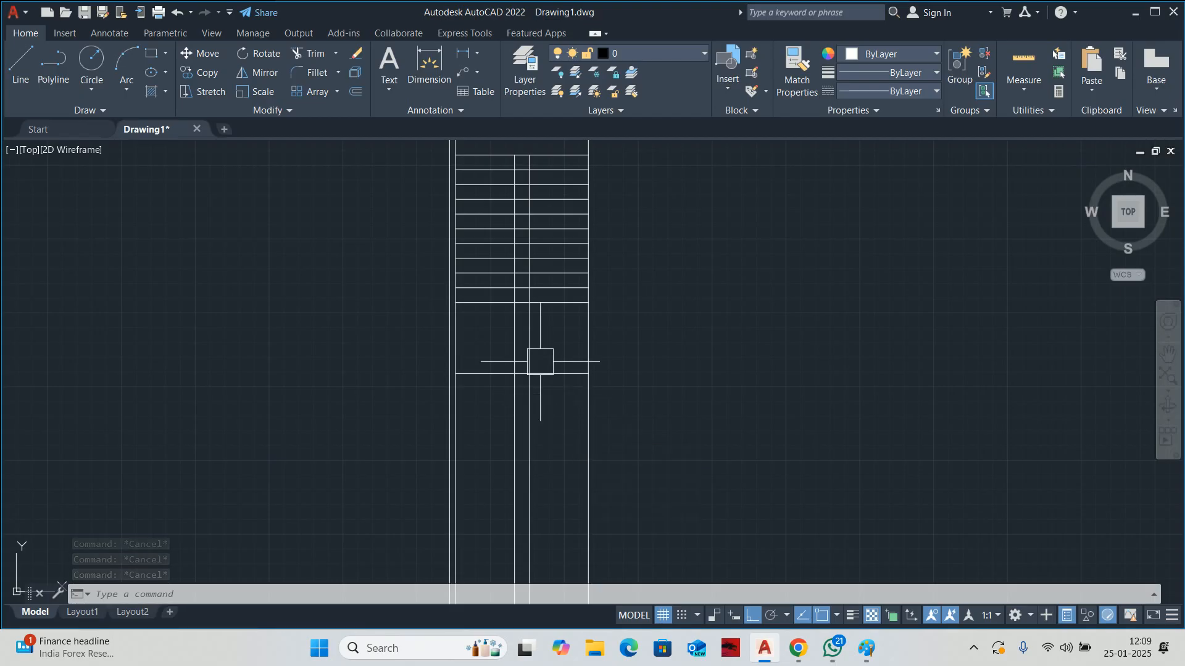
{"action": "middle_click_drag", "start_coordinate": [540, 362], "coordinate": [544, 404]}
{"action": "type", "text": "tr"}
{"action": "key", "text": "Return"}
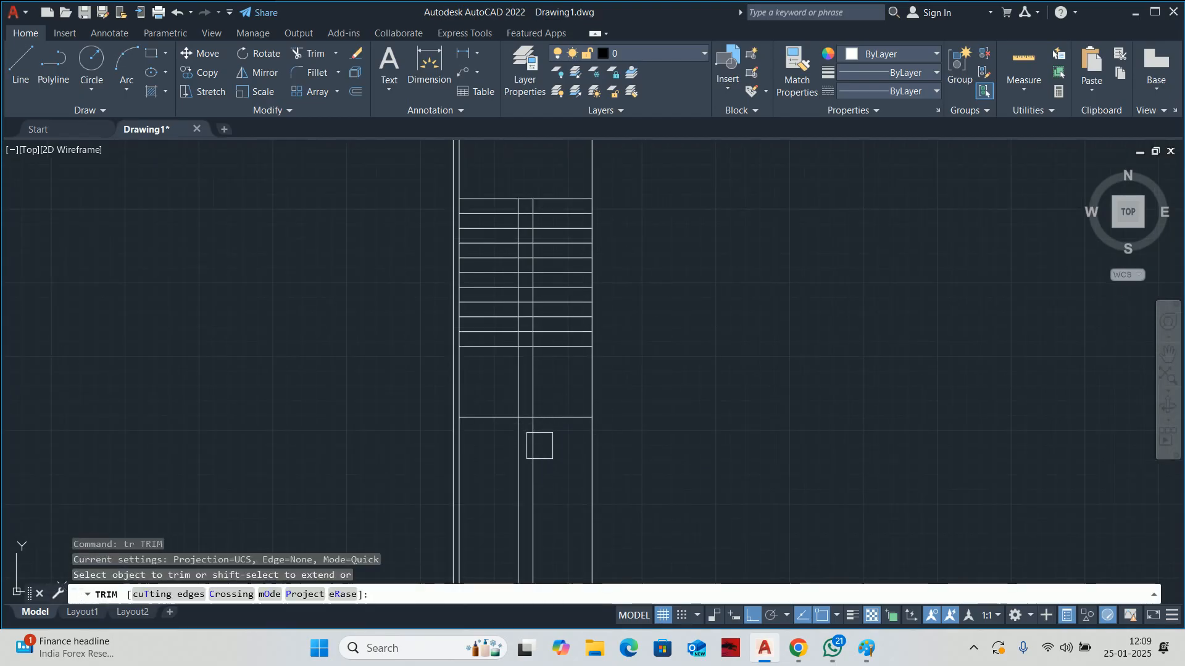
{"action": "left_click", "coordinate": [538, 449]}
{"action": "left_click", "coordinate": [520, 466]}
{"action": "left_click", "coordinate": [528, 402]}
- Trim the tread line segments between the two vertical centre lines to leave an open gap between the flights
{"action": "mouse_move", "coordinate": [509, 374]}
{"action": "left_mouse_down"}
{"action": "mouse_move", "coordinate": [542, 383]}
{"action": "mouse_move", "coordinate": [503, 397]}
{"action": "mouse_move", "coordinate": [512, 230]}
{"action": "left_mouse_up"}
{"action": "scroll", "coordinate": [540, 378], "scroll_direction": "up", "scroll_amount": 5}
{"action": "scroll", "coordinate": [512, 229], "scroll_direction": "down", "scroll_amount": 4}
{"action": "middle_click_drag", "start_coordinate": [512, 230], "coordinate": [519, 340]}
{"action": "left_click", "coordinate": [520, 196]}
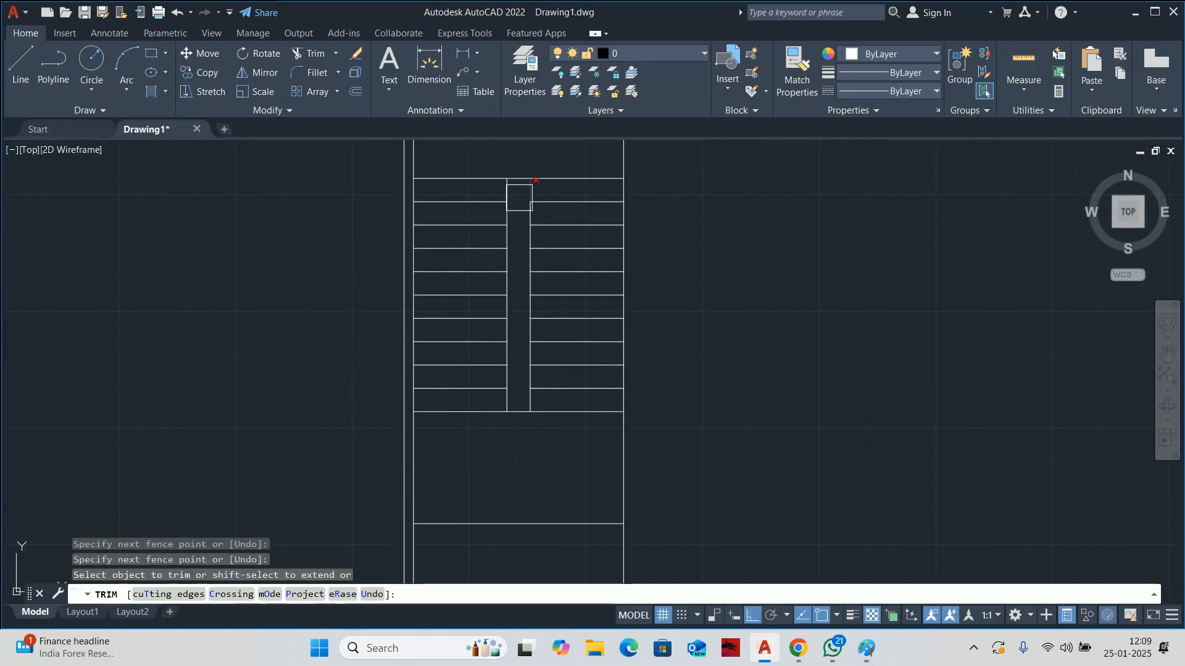
{"action": "key", "text": "Escape"}
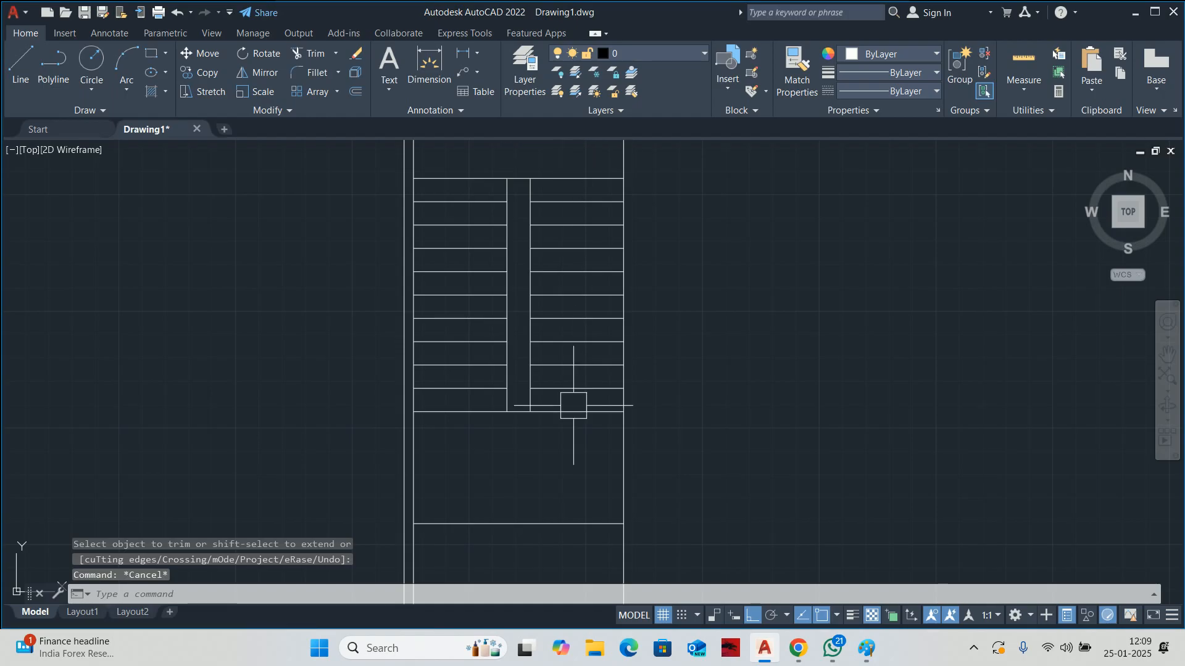
- Offset the lower landing's bottom edge line 150 downward
{"action": "scroll", "coordinate": [547, 450], "scroll_direction": "down", "scroll_amount": 2}
{"action": "middle_click_drag", "start_coordinate": [547, 450], "coordinate": [554, 412]}
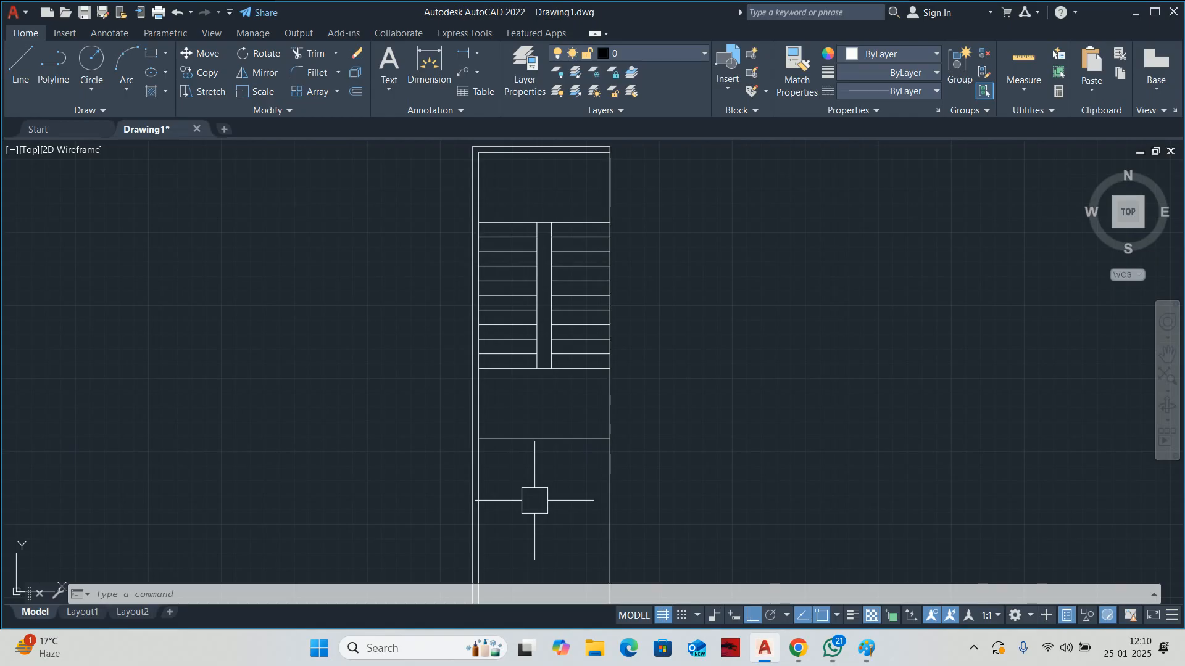
{"action": "type", "text": "o"}
{"action": "key", "text": "Return"}
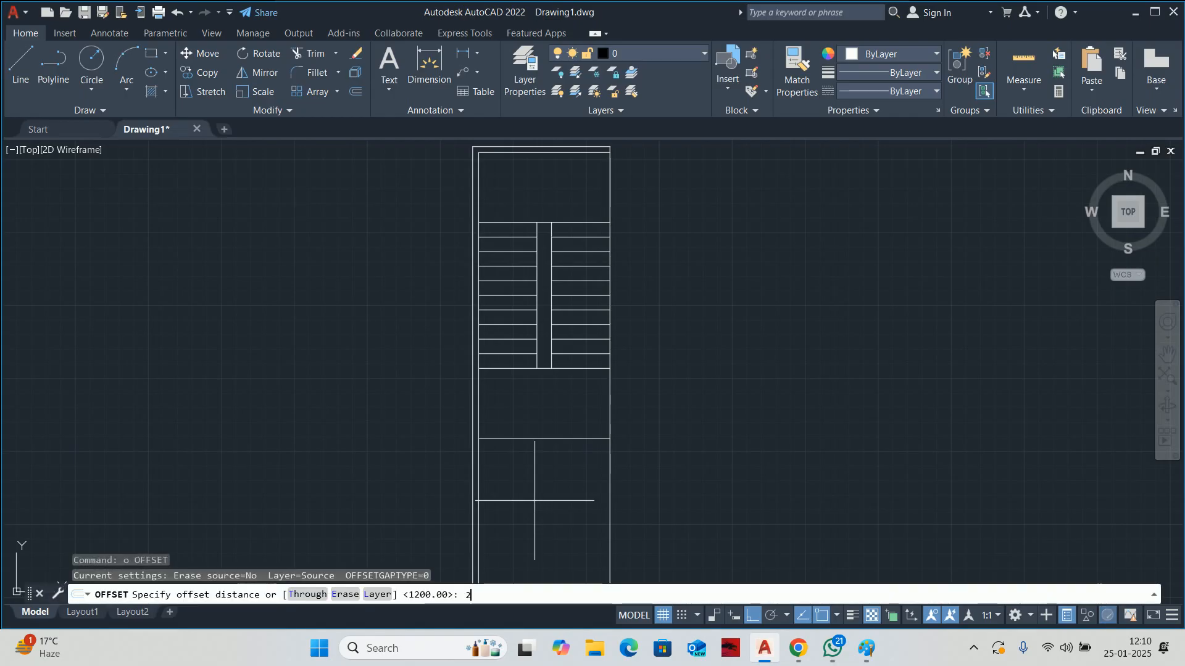
{"action": "type", "text": "150"}
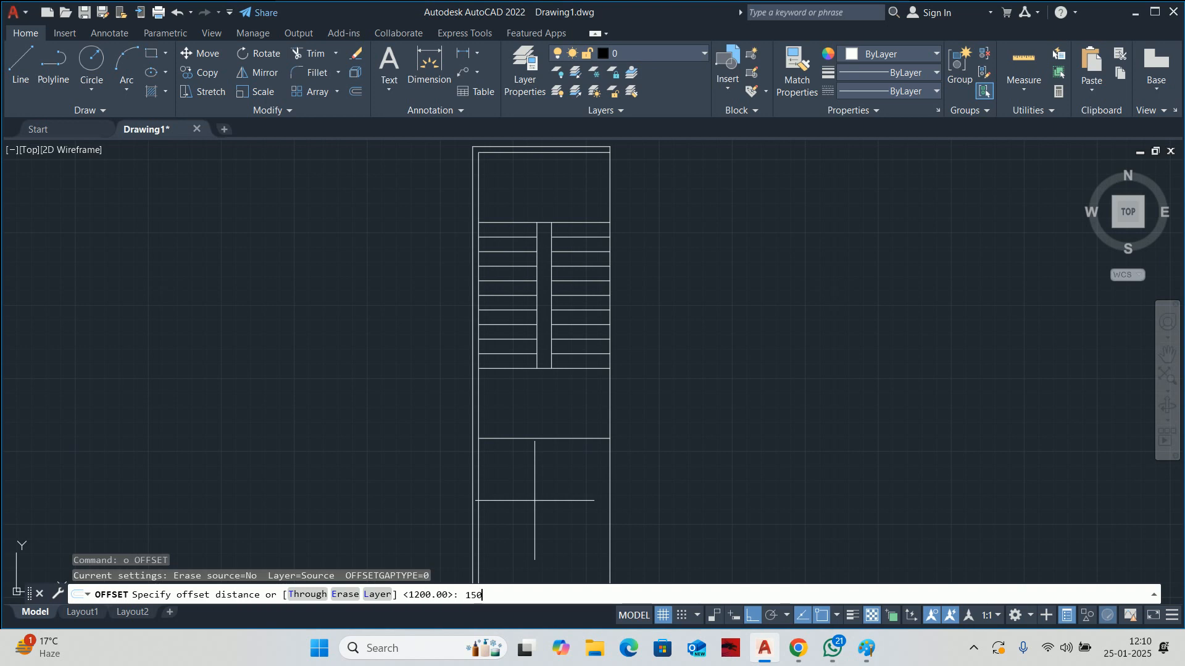
{"action": "key", "text": "Return"}
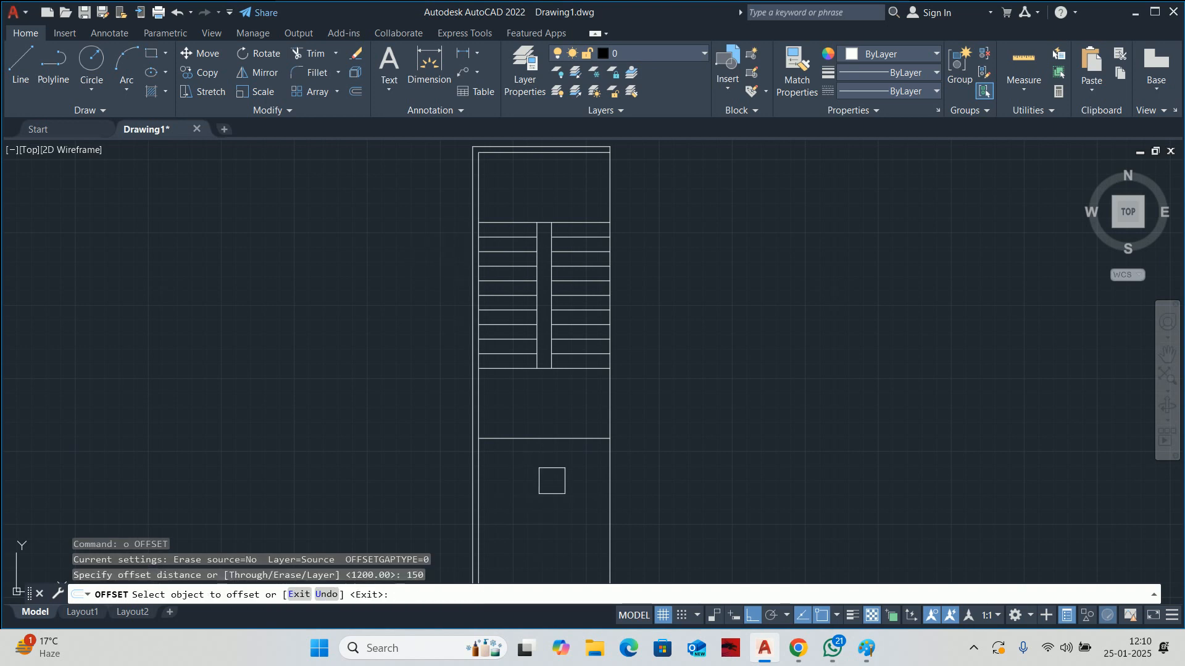
{"action": "left_click", "coordinate": [555, 439]}
{"action": "left_click", "coordinate": [541, 493]}
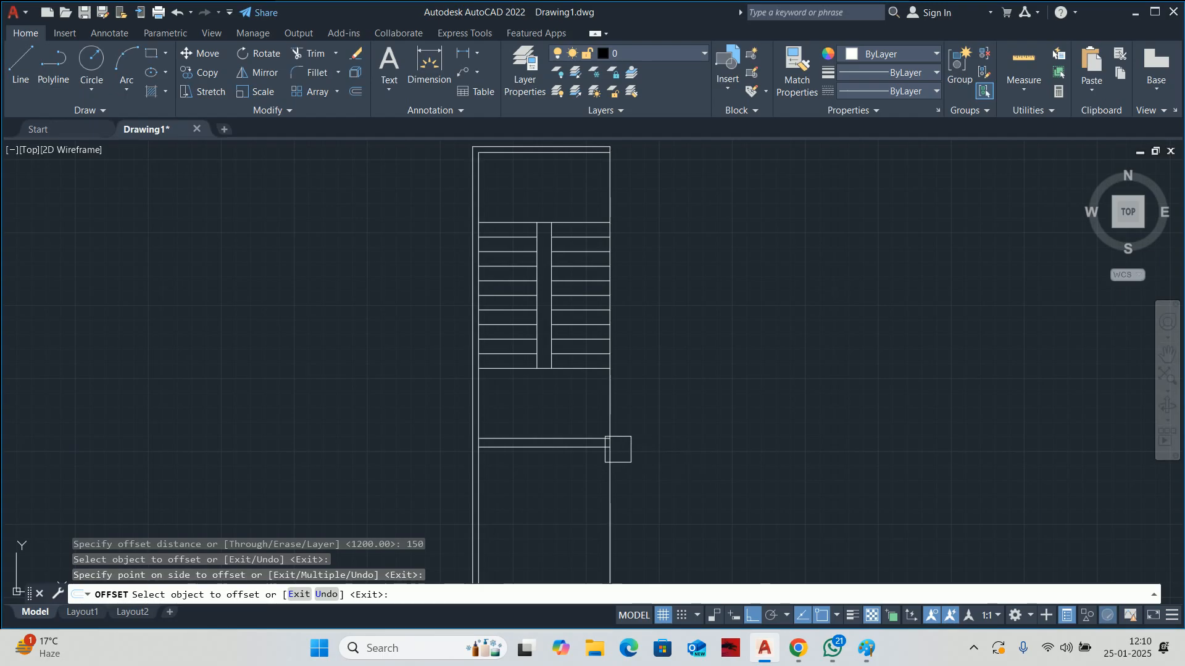
{"action": "key", "text": "Escape"}
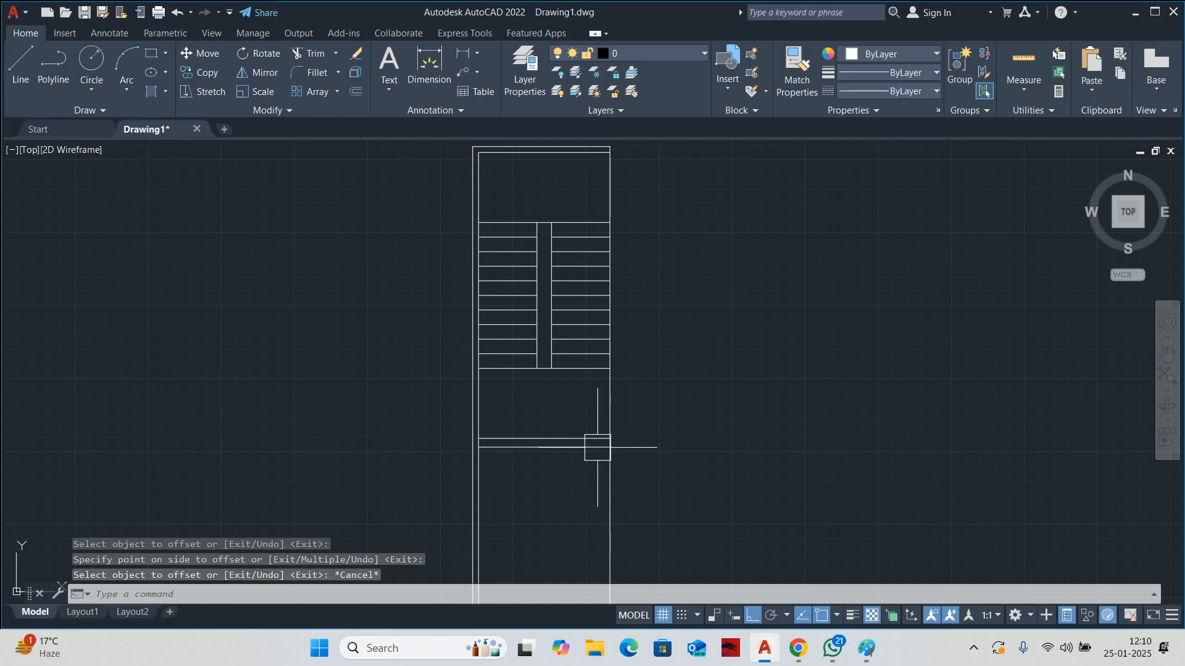
- Offset the lower line of the wall below the landing 1700 downward and the right-hand vertical line 1700 to the left
{"action": "key", "text": "Escape"}
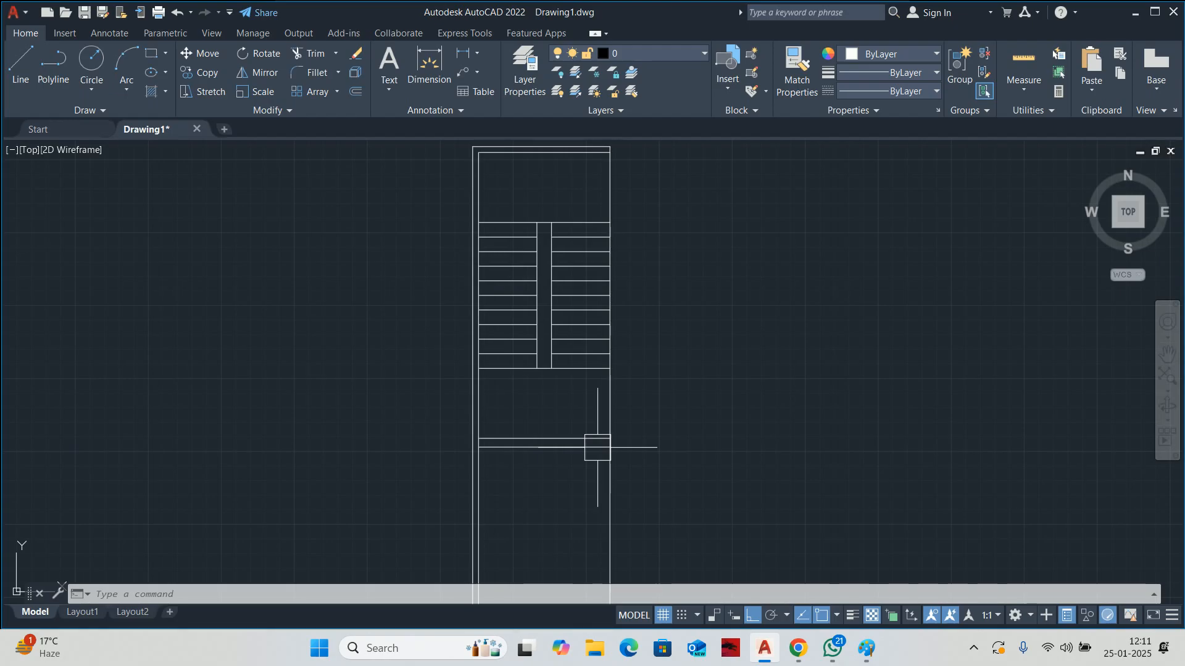
{"action": "key", "text": "Escape"}
{"action": "key", "text": "Escape"}
{"action": "type", "text": "o"}
{"action": "key", "text": "Return"}
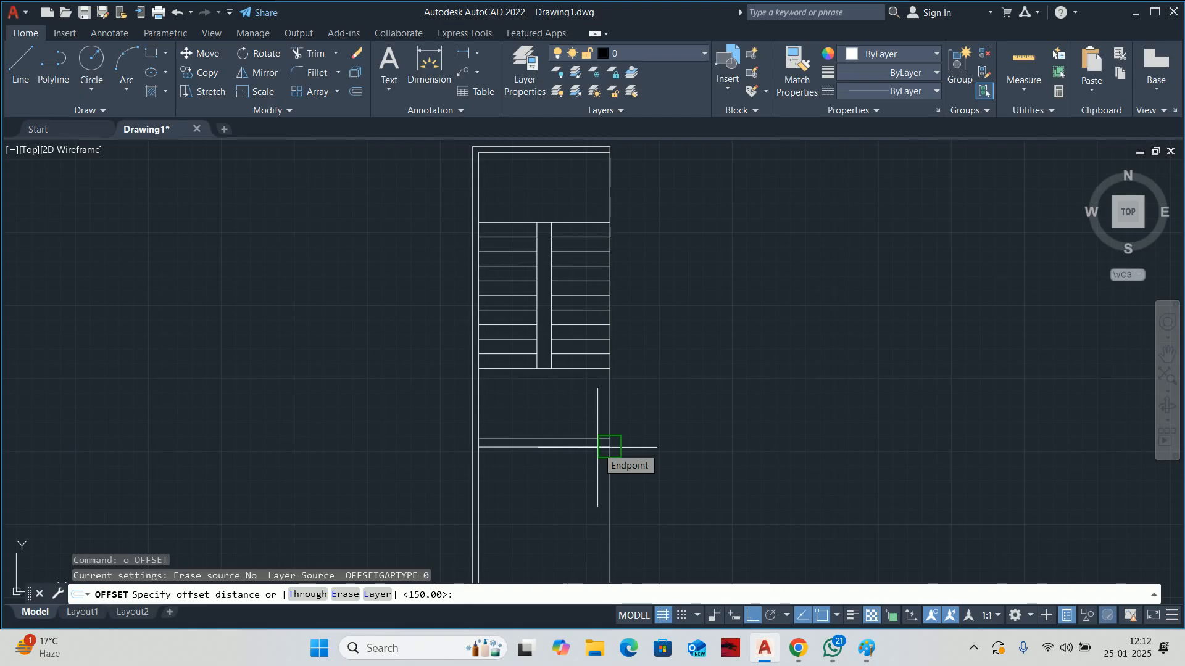
{"action": "type", "text": "1700"}
{"action": "key", "text": "Return"}
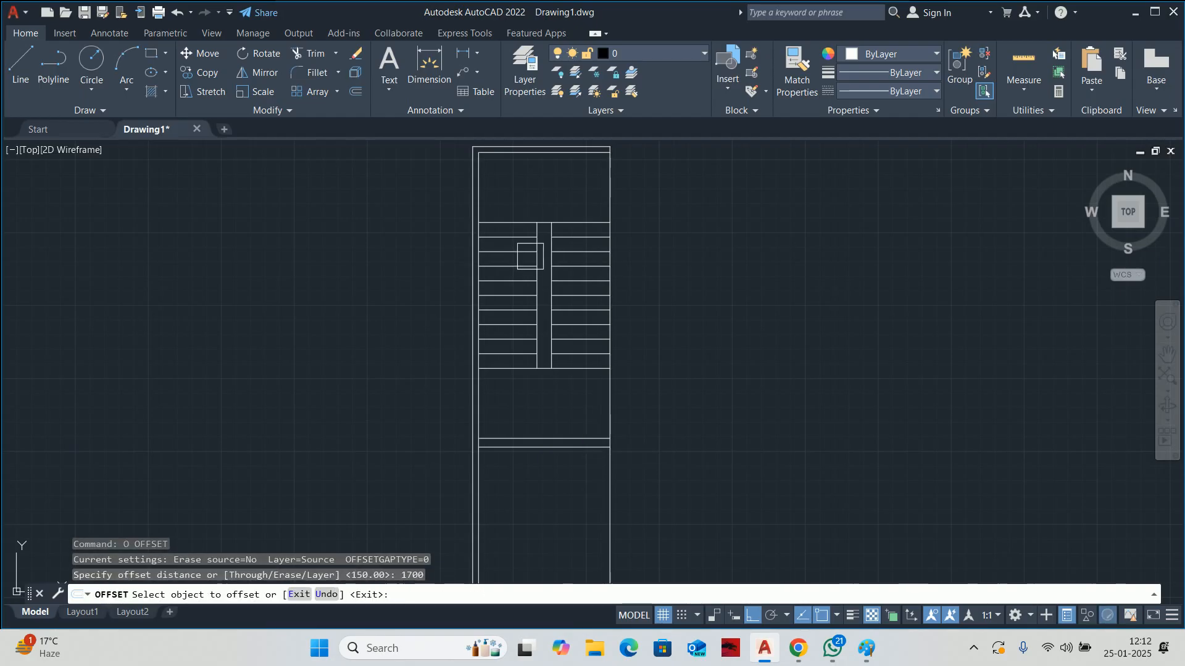
{"action": "scroll", "coordinate": [569, 424], "scroll_direction": "up", "scroll_amount": 4}
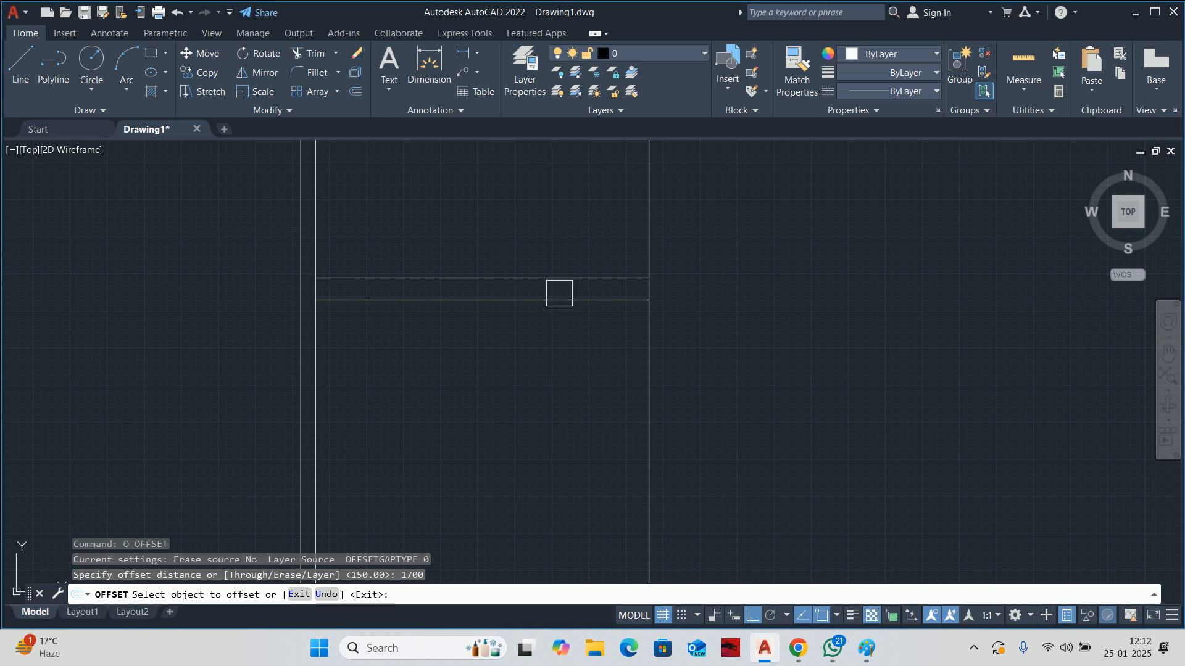
{"action": "left_click", "coordinate": [558, 300]}
{"action": "left_click", "coordinate": [554, 358]}
{"action": "left_click", "coordinate": [649, 361]}
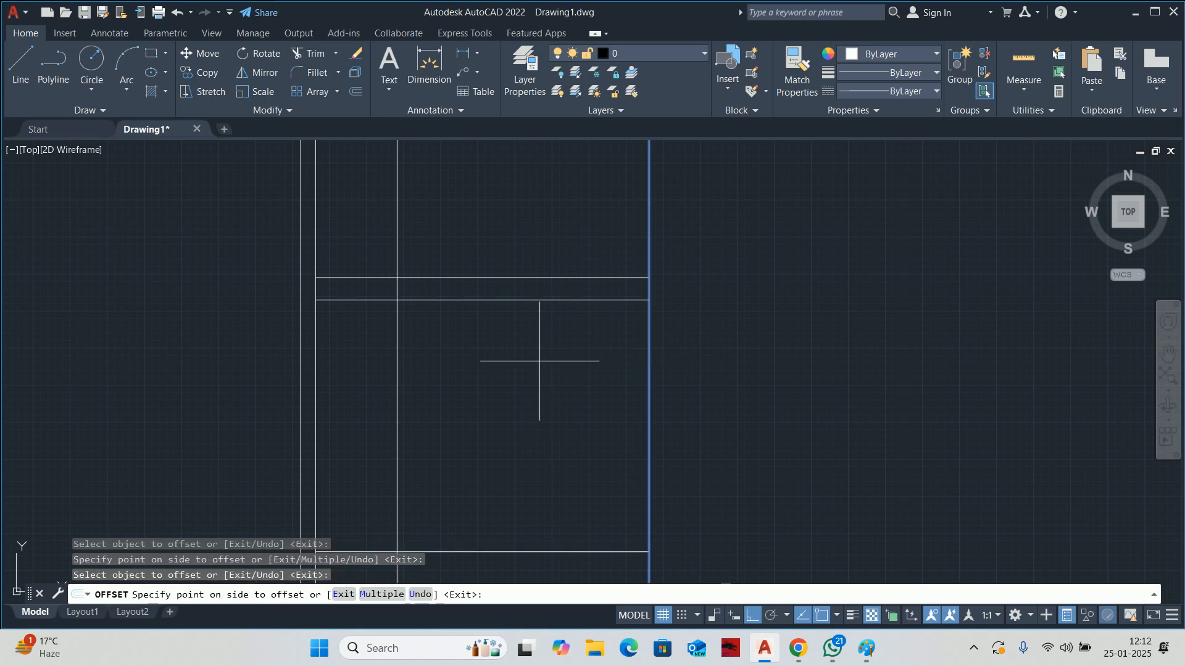
{"action": "left_click", "coordinate": [420, 358]}
{"action": "key", "text": "Escape"}
{"action": "key", "text": "Escape"}
- Offset the new vertical partition line 150 to the left to give the wall its thickness
{"action": "middle_click_drag", "start_coordinate": [436, 355], "coordinate": [423, 309]}
{"action": "key", "text": "Return"}
{"action": "type", "text": "15"}
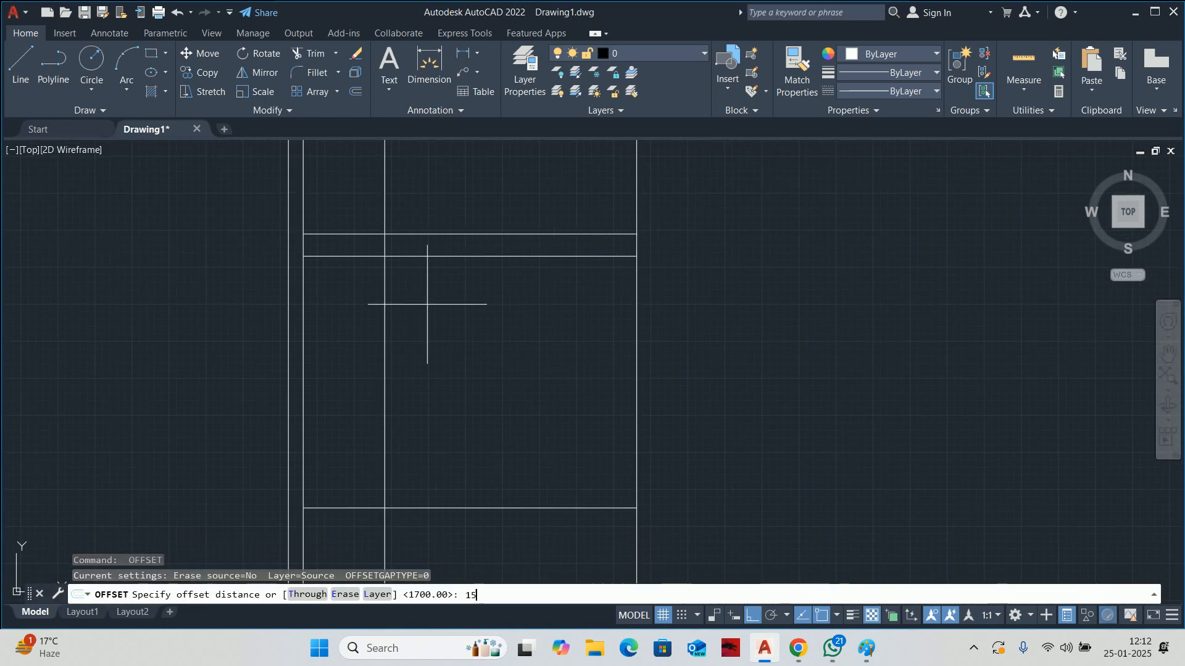
{"action": "type", "text": "0"}
{"action": "key", "text": "Return"}
{"action": "left_click", "coordinate": [384, 317]}
{"action": "left_click", "coordinate": [349, 315]}
{"action": "key", "text": "Escape"}
- Offset the bottom line of the new room 150 downward to form its bottom wall
{"action": "middle_click_drag", "start_coordinate": [370, 319], "coordinate": [367, 247]}
{"action": "key", "text": "Return"}
{"action": "key", "text": "Return"}
{"action": "left_click", "coordinate": [452, 436]}
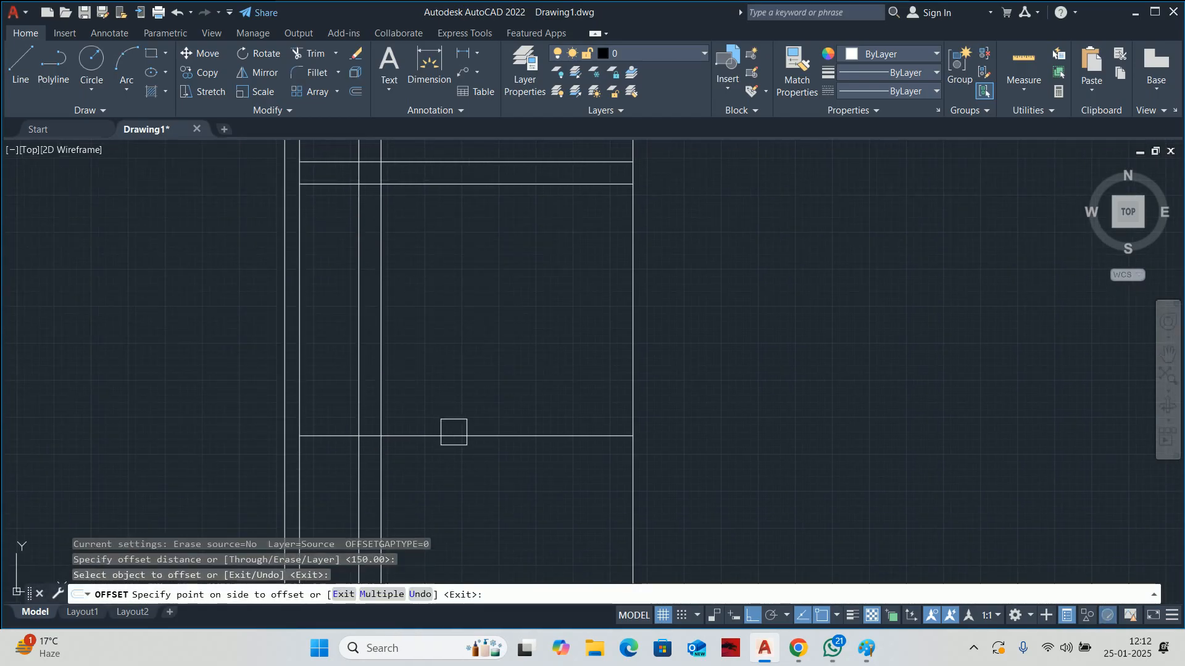
{"action": "left_click", "coordinate": [457, 497]}
{"action": "key", "text": "Escape"}
{"action": "key", "text": "Escape"}
- Trim the vertical lines below the bottom wall and extend its lower line to the outer left wall line
{"action": "middle_click_drag", "start_coordinate": [453, 479], "coordinate": [447, 455]}
{"action": "type", "text": "tr"}
{"action": "key", "text": "Return"}
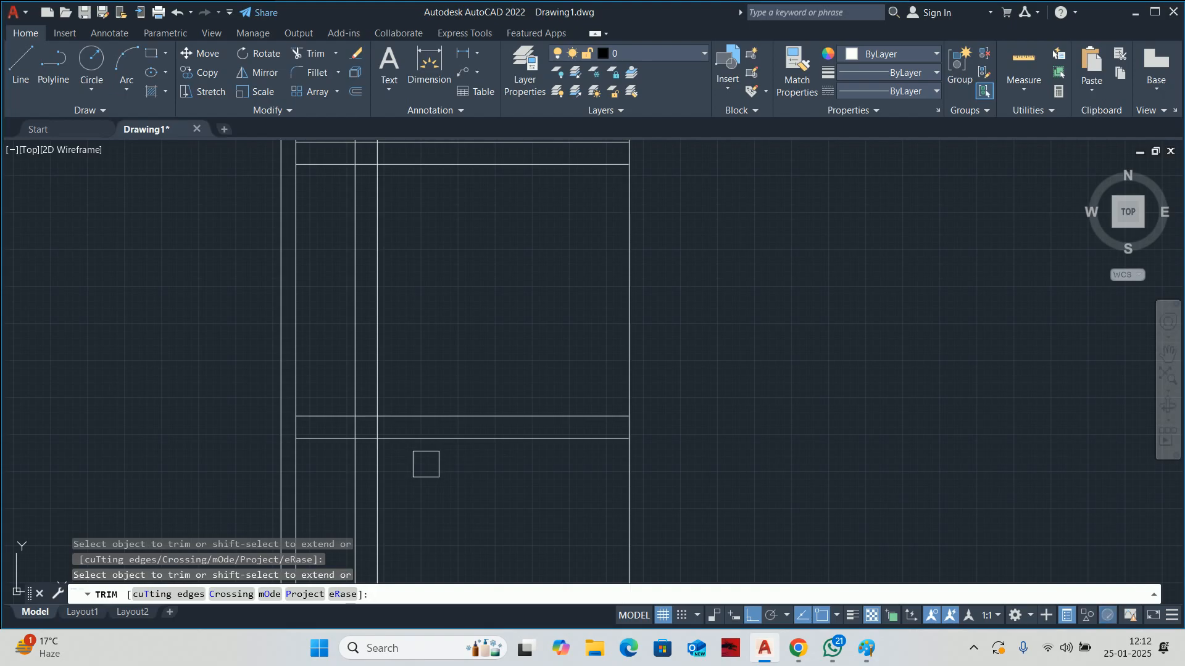
{"action": "left_click", "coordinate": [662, 487]}
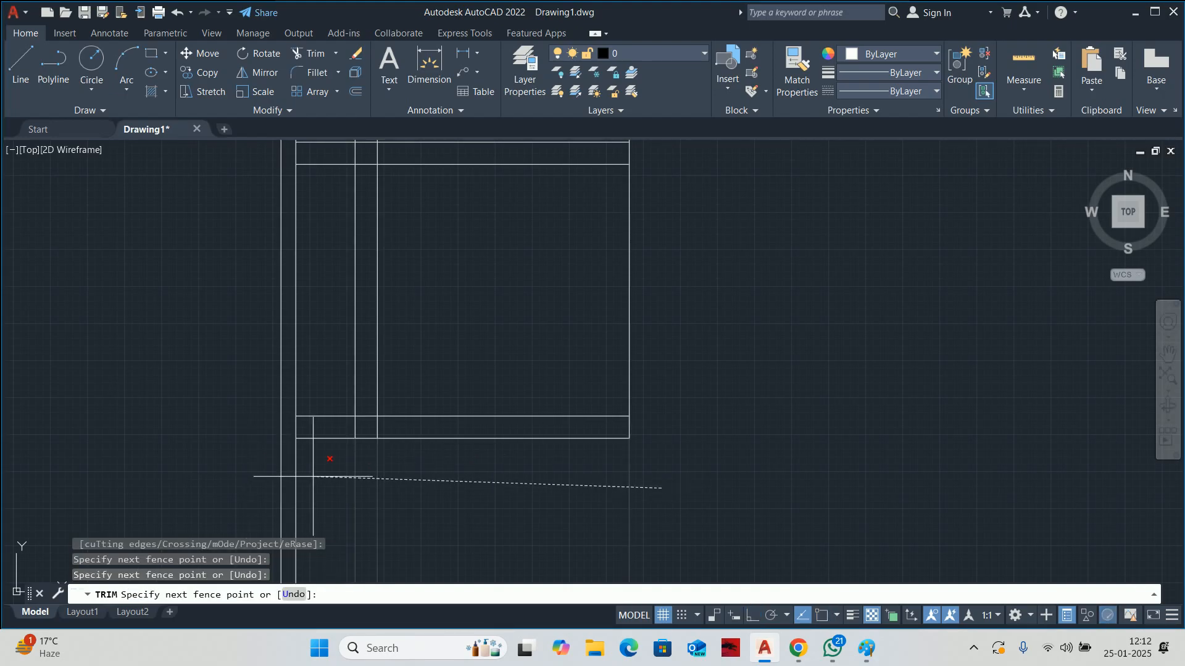
{"action": "left_click", "coordinate": [314, 475]}
{"action": "left_click", "coordinate": [315, 442], "text": "shift"}
{"action": "left_click", "coordinate": [298, 467]}
{"action": "left_click", "coordinate": [287, 475]}
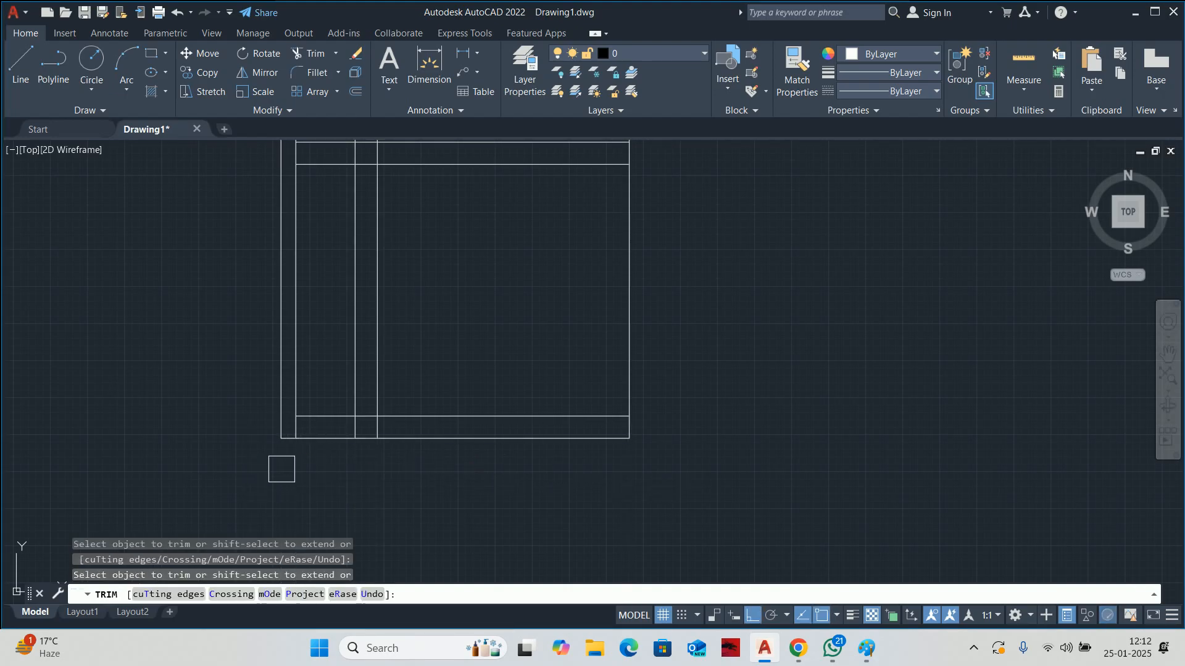
- Extend the landing wall's lower line to the outer left wall line and trim the surplus vertical lines above and below the landing wall
{"action": "left_click", "coordinate": [321, 413]}
{"action": "scroll", "coordinate": [321, 408], "scroll_direction": "down", "scroll_amount": 2}
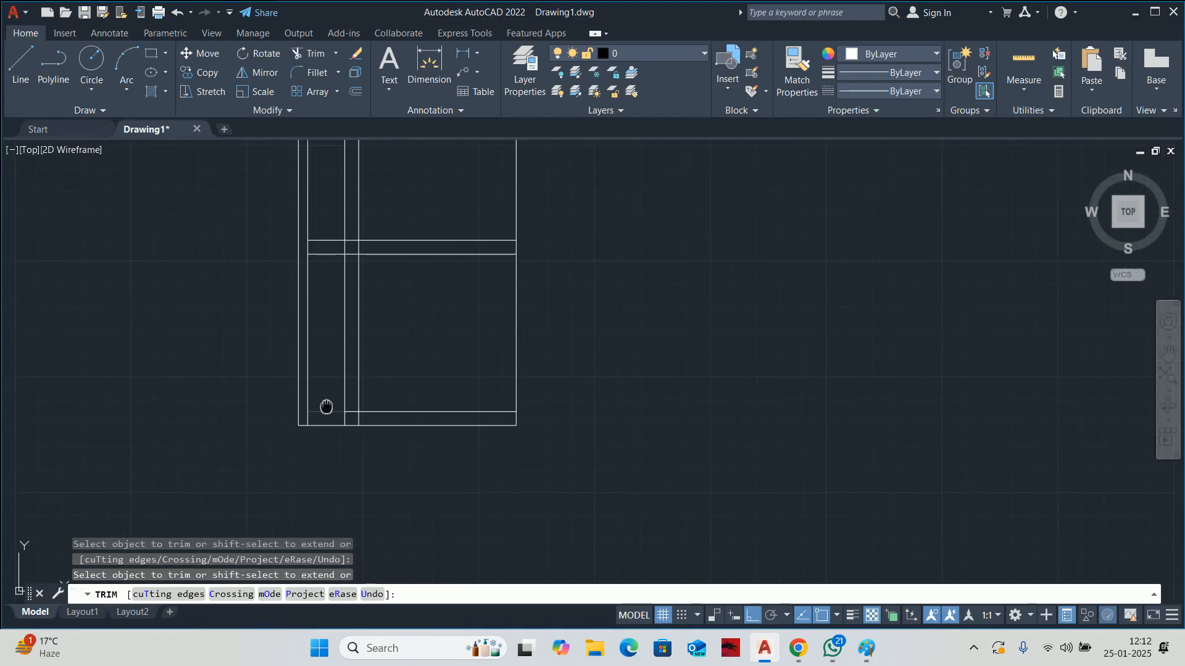
{"action": "left_click", "coordinate": [337, 288], "text": "shift"}
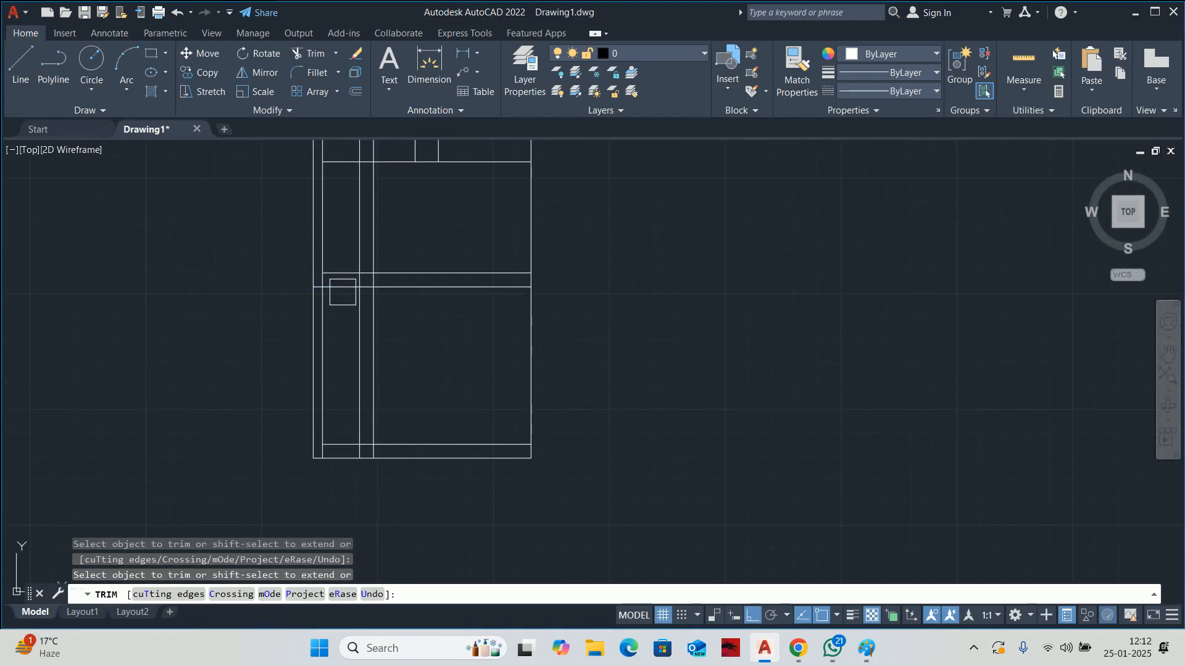
{"action": "left_click", "coordinate": [331, 431], "text": "shift"}
{"action": "left_click", "coordinate": [336, 439], "text": "shift"}
{"action": "scroll", "coordinate": [387, 236], "scroll_direction": "up", "scroll_amount": 4}
{"action": "left_click", "coordinate": [388, 236]}
{"action": "left_click", "coordinate": [460, 233]}
{"action": "key", "text": "Return"}
{"action": "scroll", "coordinate": [410, 306], "scroll_direction": "up", "scroll_amount": 4}
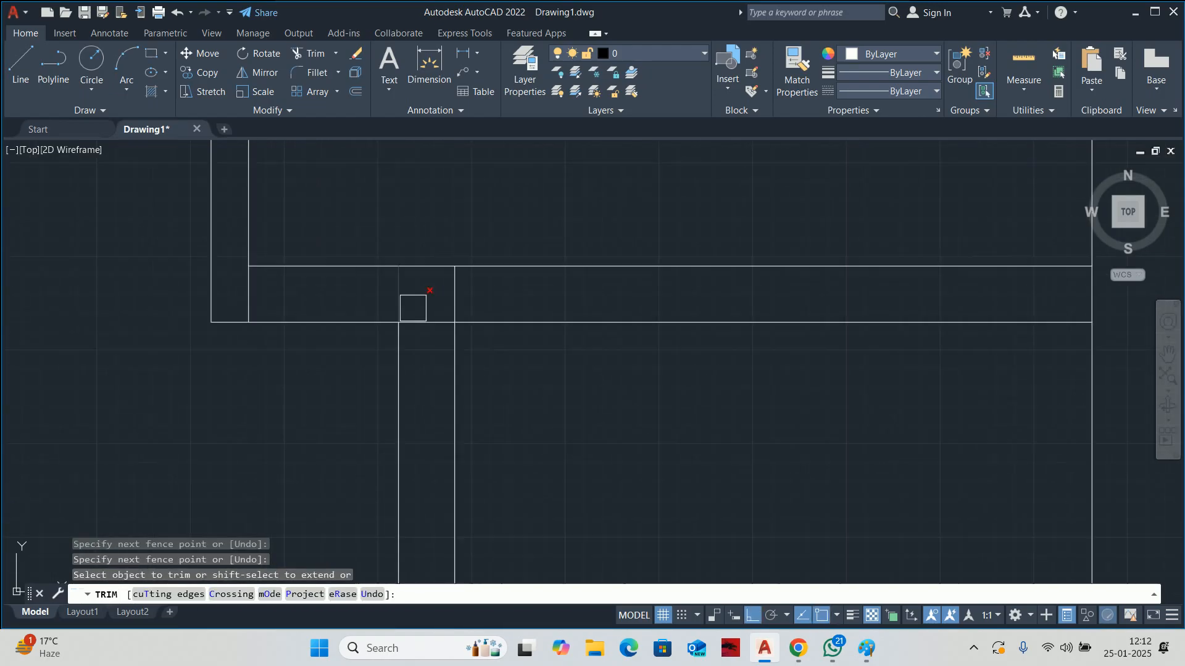
- Trim the crossing lines where the left partition meets the landing wall and the bottom wall, cleaning up both junctions
{"action": "left_click", "coordinate": [465, 305]}
{"action": "left_click", "coordinate": [489, 298]}
{"action": "left_click", "coordinate": [431, 323]}
{"action": "scroll", "coordinate": [430, 321], "scroll_direction": "down", "scroll_amount": 6}
{"action": "middle_click_drag", "start_coordinate": [417, 296], "coordinate": [362, 82]}
{"action": "scroll", "coordinate": [374, 346], "scroll_direction": "up", "scroll_amount": 4}
{"action": "left_click", "coordinate": [382, 388]}
{"action": "left_click", "coordinate": [400, 401]}
{"action": "left_click", "coordinate": [204, 398]}
{"action": "scroll", "coordinate": [265, 297], "scroll_direction": "down", "scroll_amount": 6}
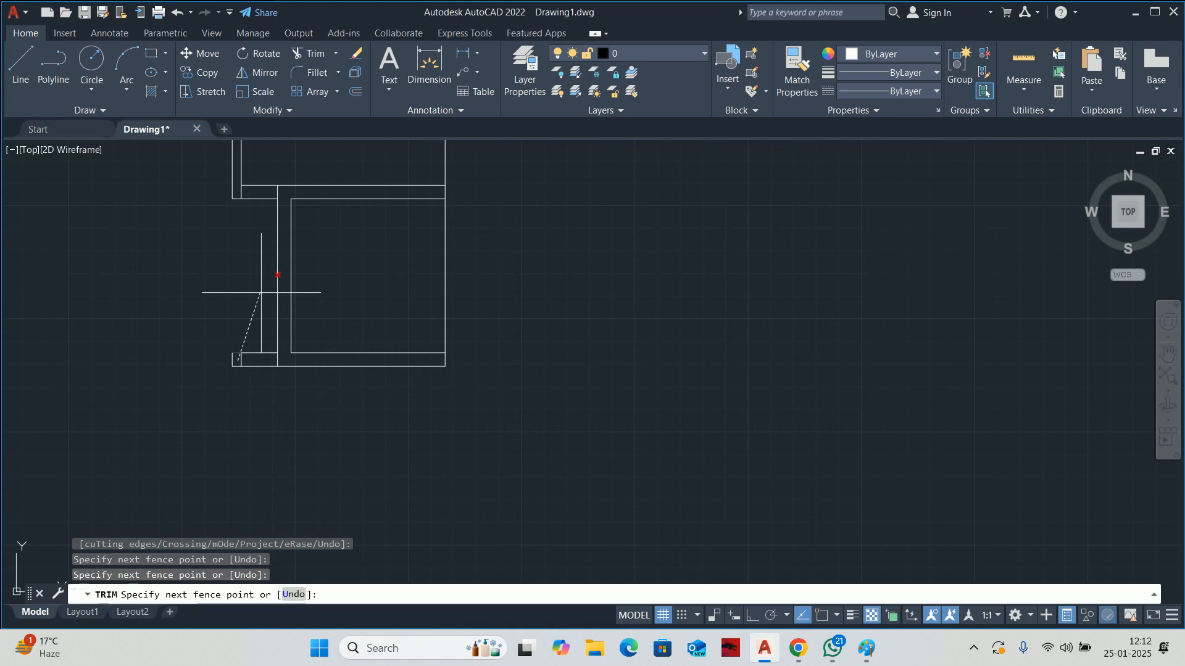
{"action": "scroll", "coordinate": [277, 320], "scroll_direction": "up", "scroll_amount": 3}
{"action": "key", "text": "Escape"}
{"action": "key", "text": "Escape"}
{"action": "scroll", "coordinate": [278, 358], "scroll_direction": "down", "scroll_amount": 5}
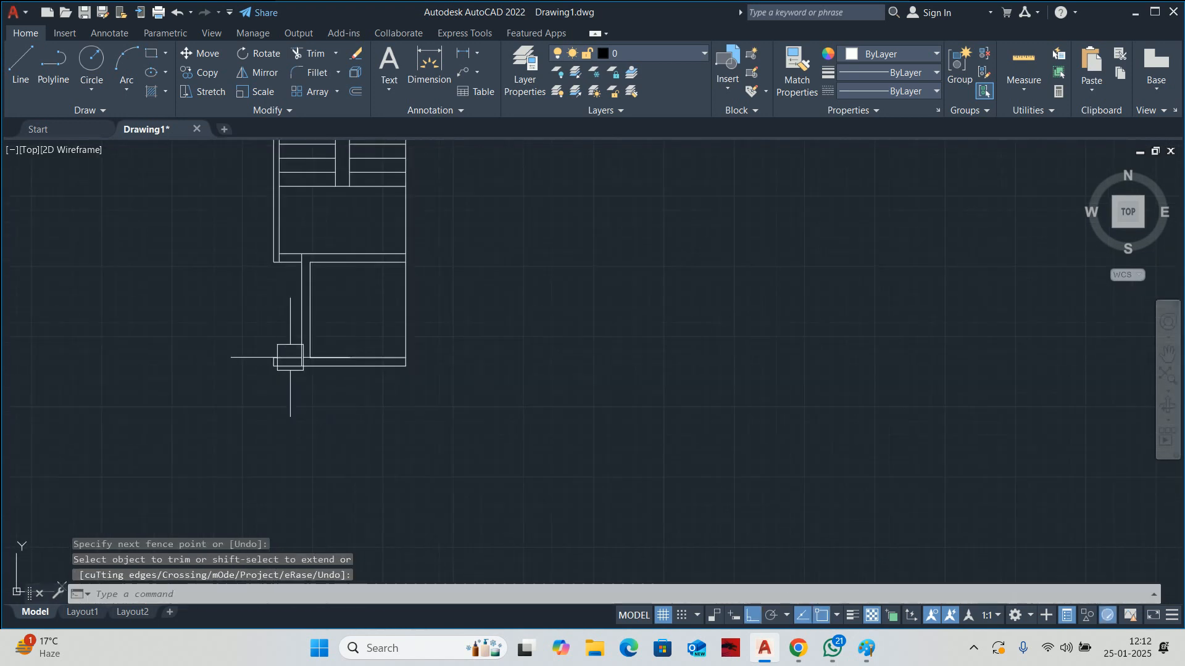
{"action": "key", "text": "Escape"}
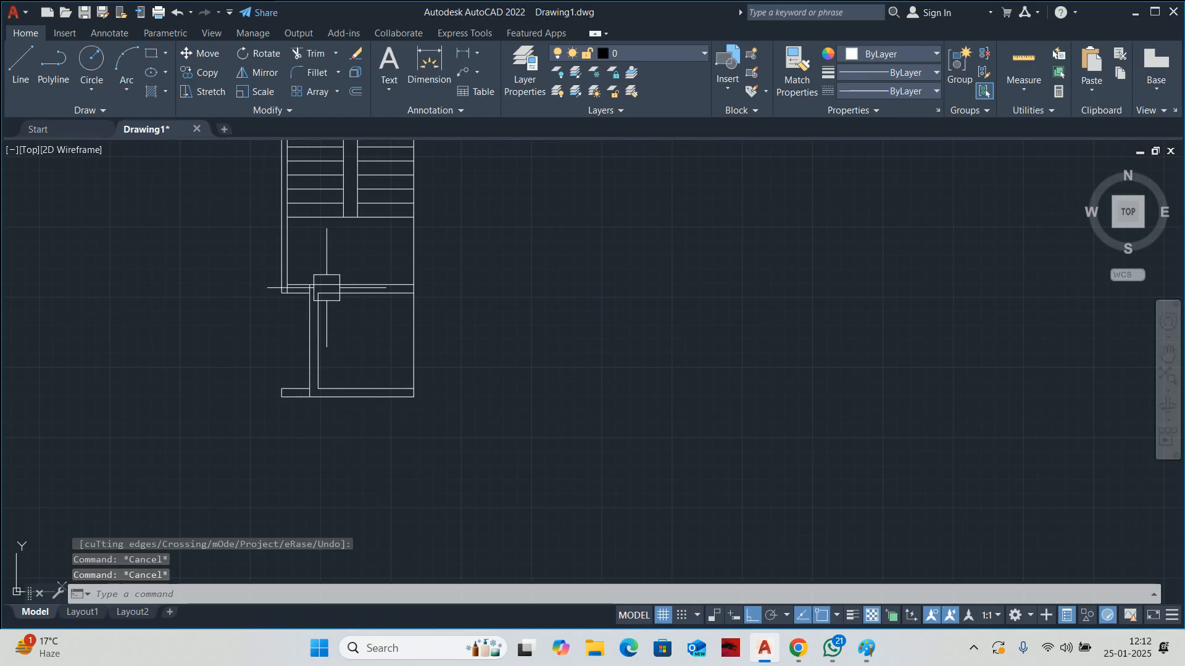
{"action": "key", "text": "Escape"}
- Offset the lower edge of the landing wall's left stub 50 upward and the bottom stub's upper edge 50 downward
{"action": "scroll", "coordinate": [319, 283], "scroll_direction": "up", "scroll_amount": 4}
{"action": "middle_click_drag", "start_coordinate": [264, 301], "coordinate": [515, 373]}
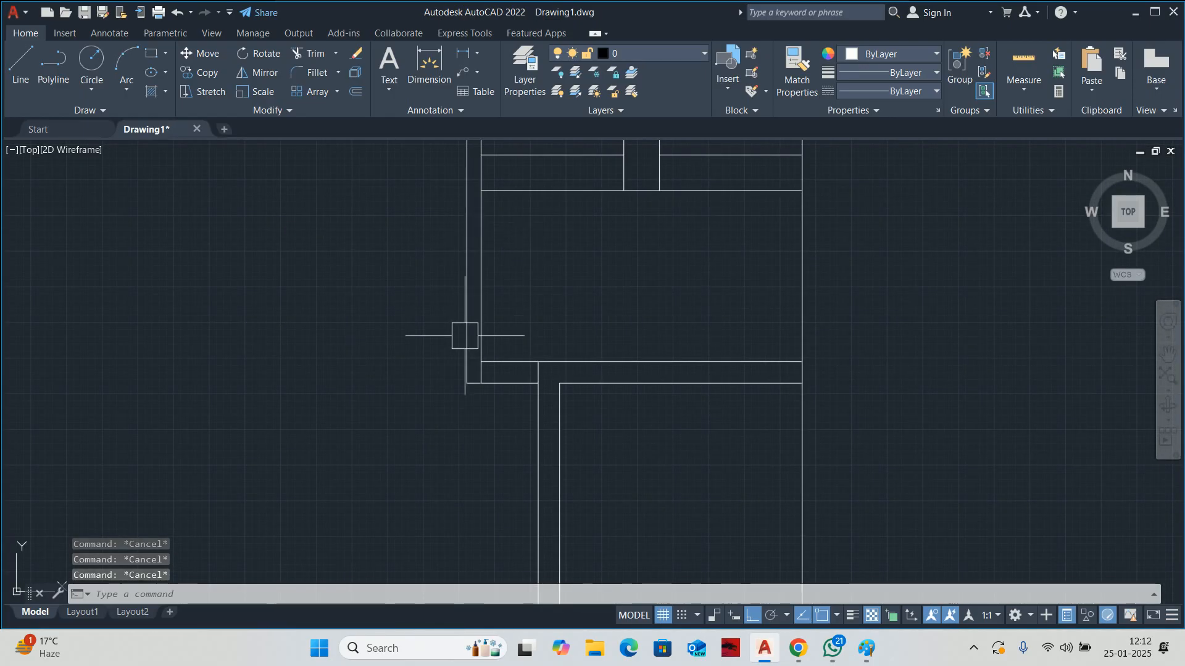
{"action": "type", "text": "o"}
{"action": "key", "text": "Return"}
{"action": "type", "text": "50"}
{"action": "key", "text": "Return"}
{"action": "left_click", "coordinate": [495, 391]}
{"action": "left_click", "coordinate": [499, 315]}
{"action": "scroll", "coordinate": [500, 315], "scroll_direction": "down", "scroll_amount": 2}
{"action": "middle_click_drag", "start_coordinate": [499, 304], "coordinate": [499, 237]}
{"action": "left_click", "coordinate": [510, 185]}
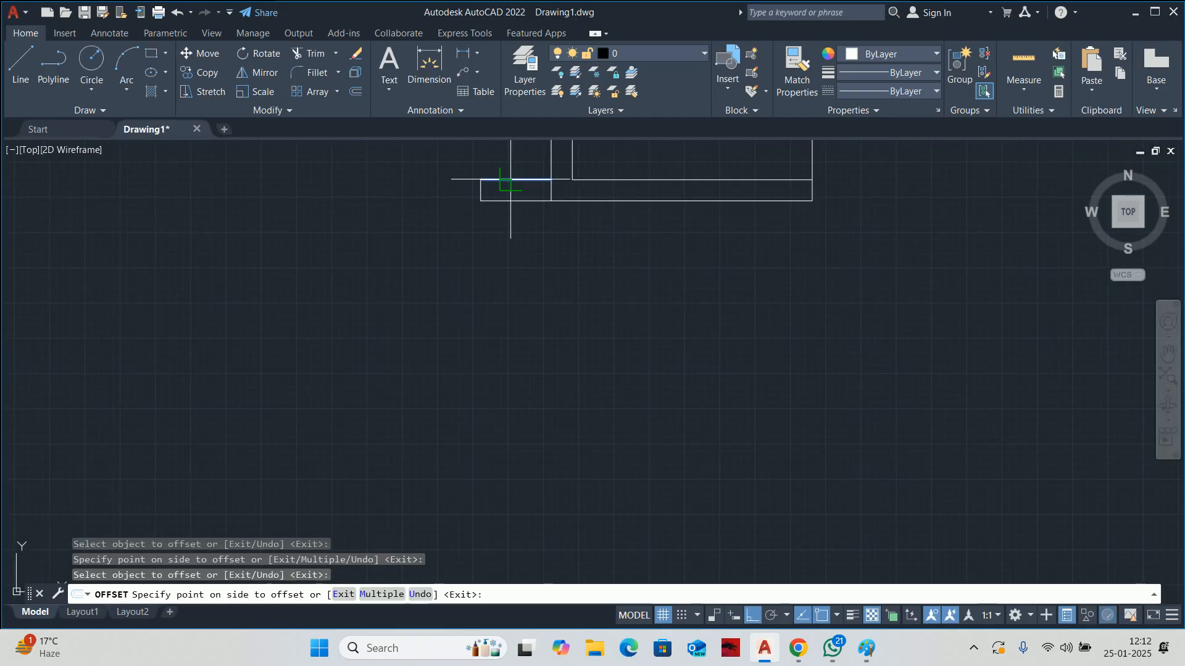
{"action": "left_click", "coordinate": [508, 240]}
{"action": "key", "text": "Escape"}
- Delete the bottom stub's original upper edge line and trim the leftover vertical piece at its outer end
{"action": "scroll", "coordinate": [497, 235], "scroll_direction": "up", "scroll_amount": 4}
{"action": "left_click", "coordinate": [496, 239]}
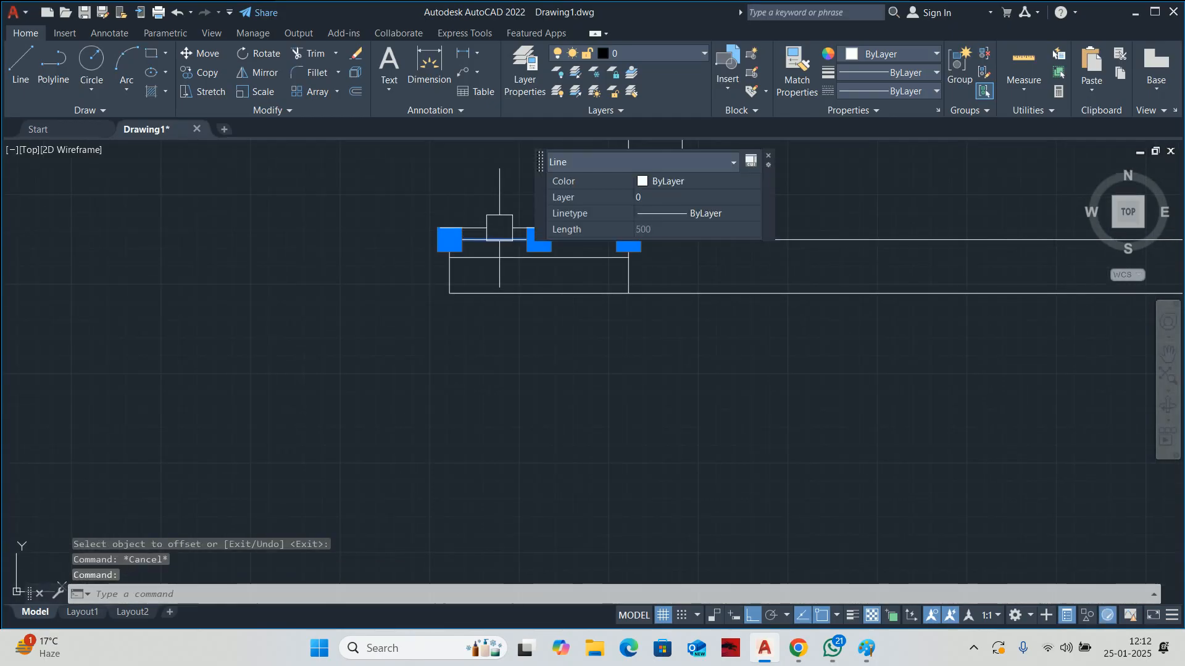
{"action": "key", "text": "Delete"}
{"action": "type", "text": "tr"}
{"action": "key", "text": "Return"}
{"action": "left_click", "coordinate": [453, 232]}
{"action": "scroll", "coordinate": [463, 215], "scroll_direction": "down", "scroll_amount": 4}
- Trim away the original lower edge and leftover vertical pieces of the landing wall's left stub, leaving the thinner wall corner
{"action": "middle_click_drag", "start_coordinate": [473, 238], "coordinate": [651, 238]}
{"action": "scroll", "coordinate": [519, 273], "scroll_direction": "up", "scroll_amount": 5}
{"action": "scroll", "coordinate": [477, 401], "scroll_direction": "up", "scroll_amount": 1}
{"action": "left_click", "coordinate": [496, 414]}
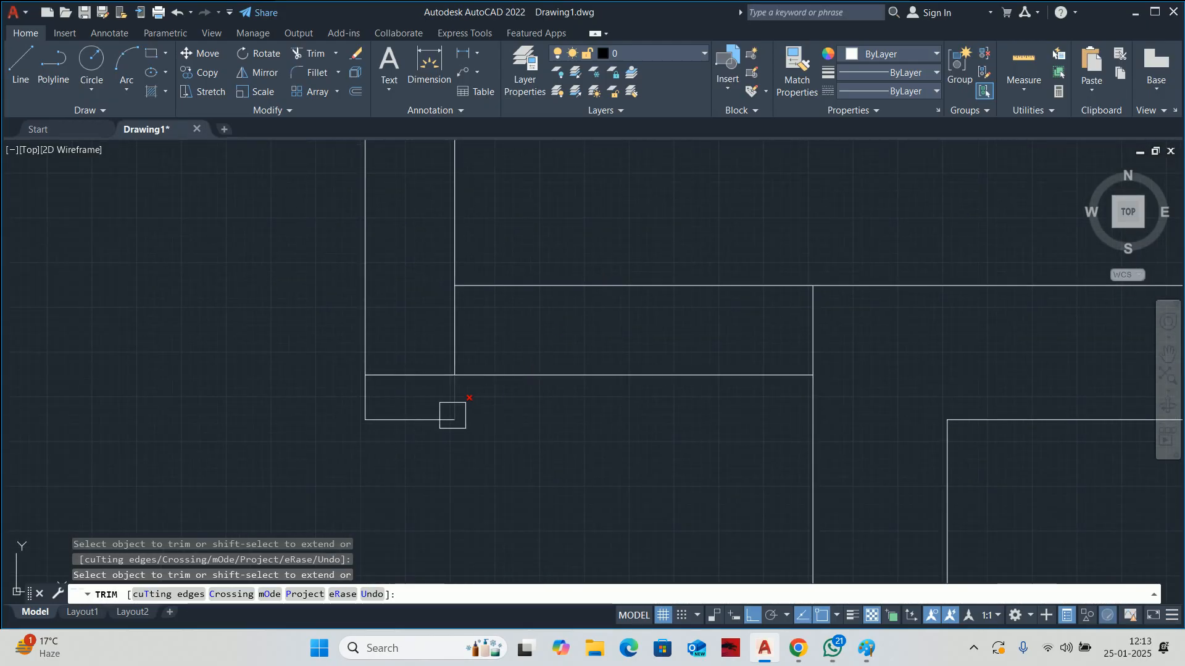
{"action": "left_click", "coordinate": [372, 414]}
{"action": "scroll", "coordinate": [447, 388], "scroll_direction": "down", "scroll_amount": 4}
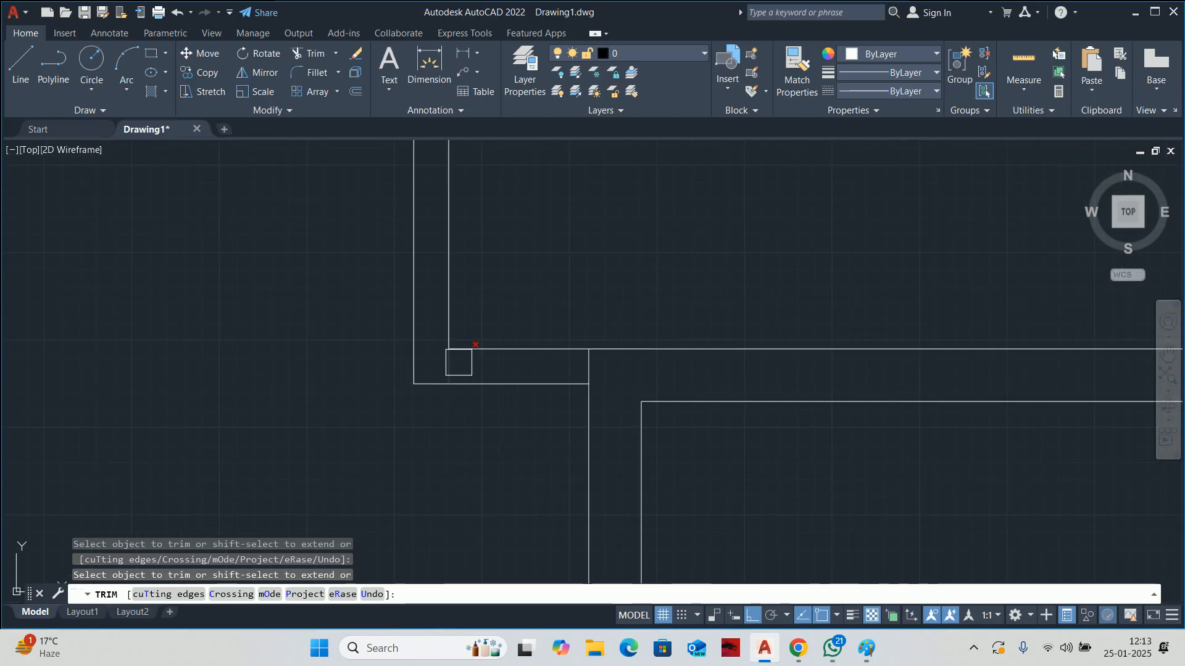
{"action": "scroll", "coordinate": [456, 366], "scroll_direction": "down", "scroll_amount": 3}
{"action": "key", "text": "Escape"}
{"action": "key", "text": "Escape"}
{"action": "middle_click_drag", "start_coordinate": [606, 370], "coordinate": [477, 295]}
{"action": "key", "text": "Escape"}
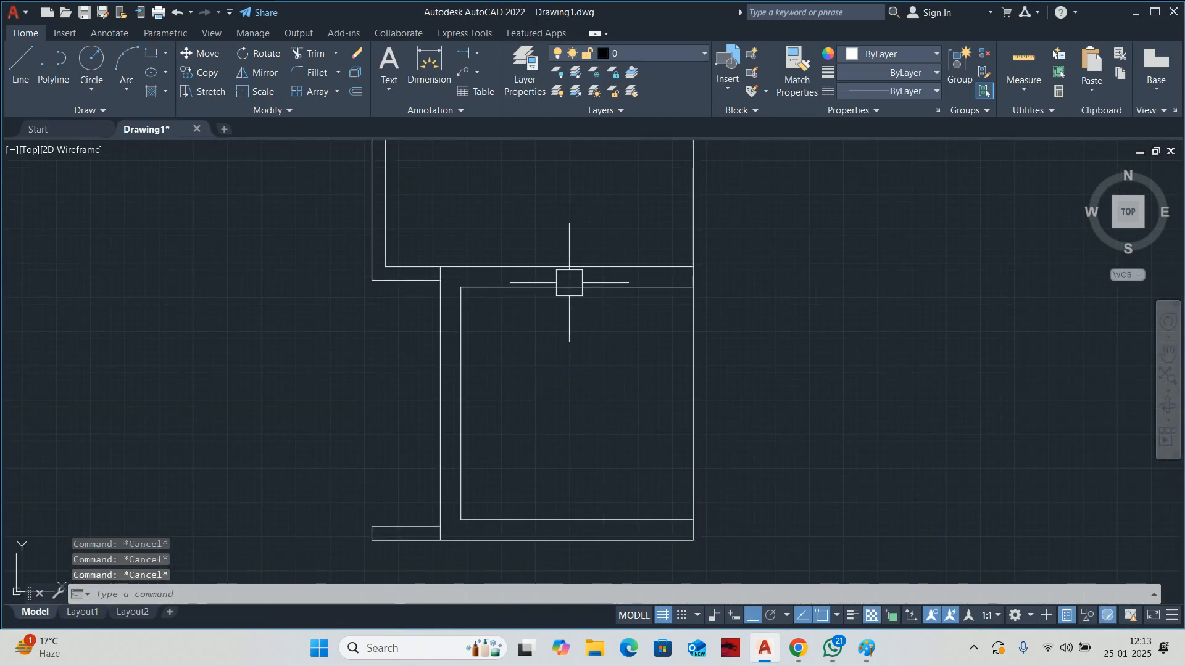
- Draw a short vertical line across the landing wall from the midpoint of its lower edge to its upper edge
{"action": "type", "text": "l"}
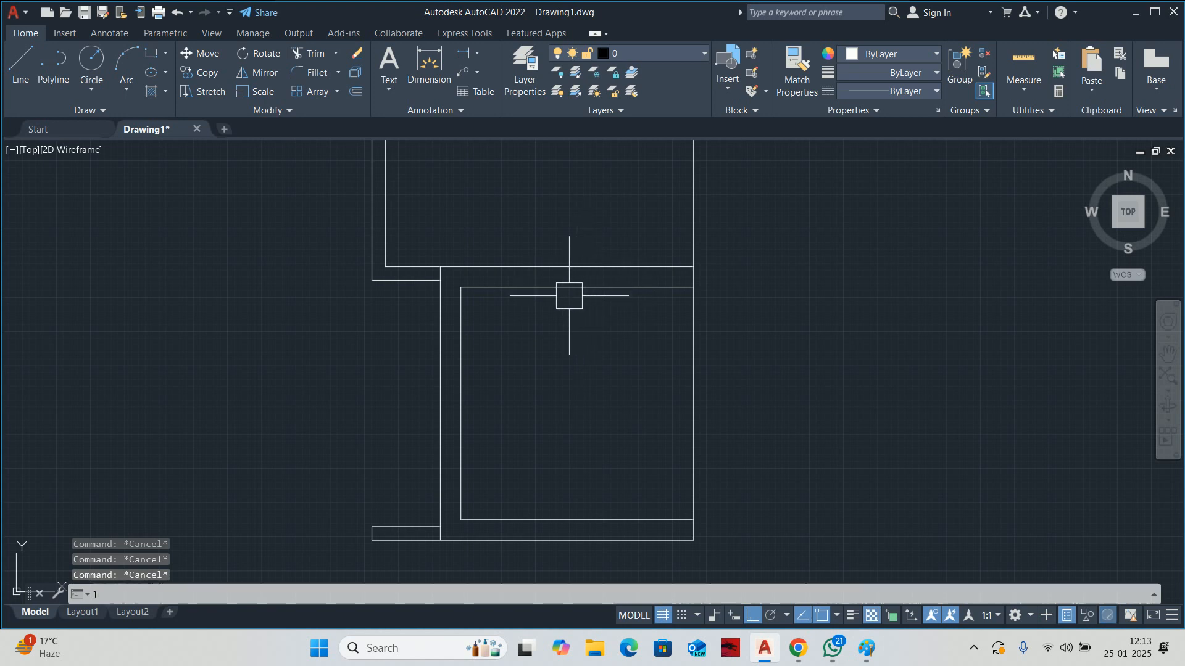
{"action": "key", "text": "Return"}
{"action": "left_click", "coordinate": [577, 287]}
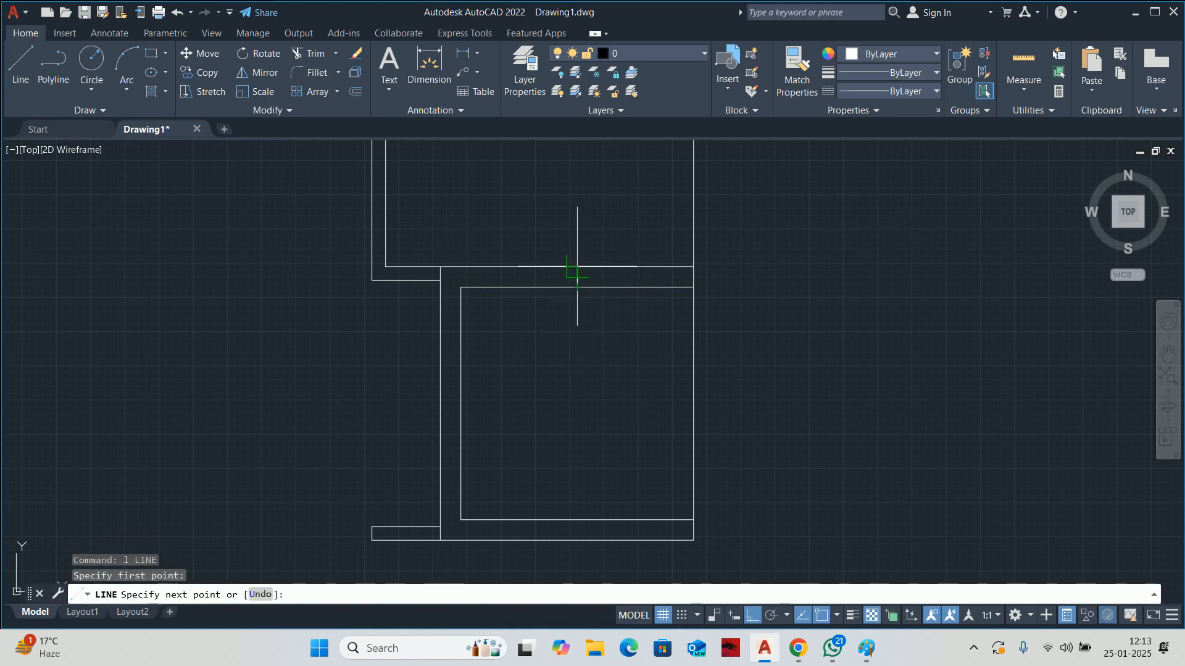
{"action": "key", "text": "Escape"}
{"action": "key", "text": "Escape"}
{"action": "key", "text": "Escape"}
{"action": "key", "text": "Escape"}
- Offset the short vertical line in the landing wall 450 to each side to mark the door opening
{"action": "type", "text": "o"}
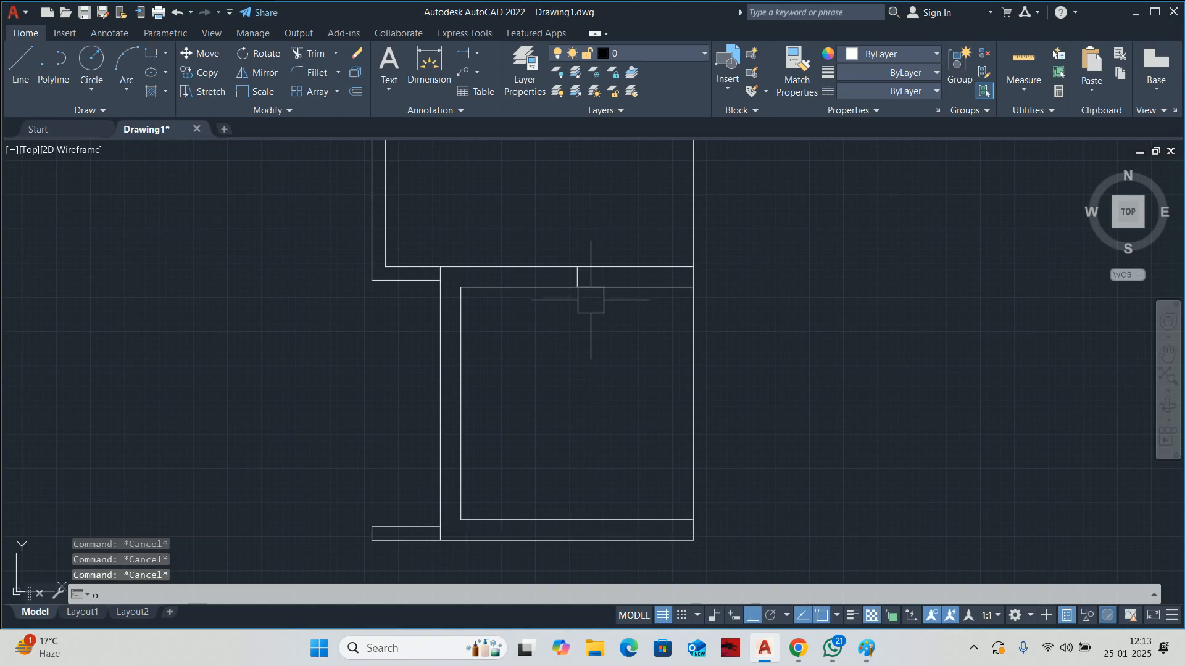
{"action": "key", "text": "Return"}
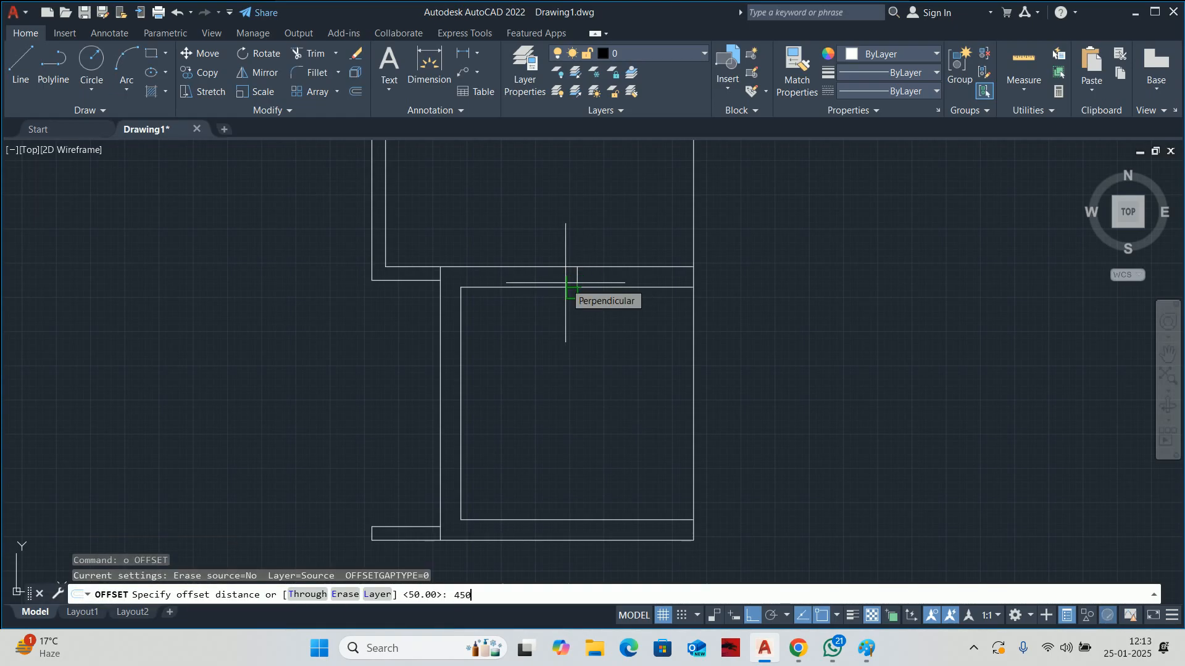
{"action": "key", "text": "Return"}
{"action": "scroll", "coordinate": [567, 283], "scroll_direction": "up", "scroll_amount": 4}
{"action": "left_click", "coordinate": [596, 266]}
{"action": "left_click", "coordinate": [558, 267]}
{"action": "left_click", "coordinate": [590, 270]}
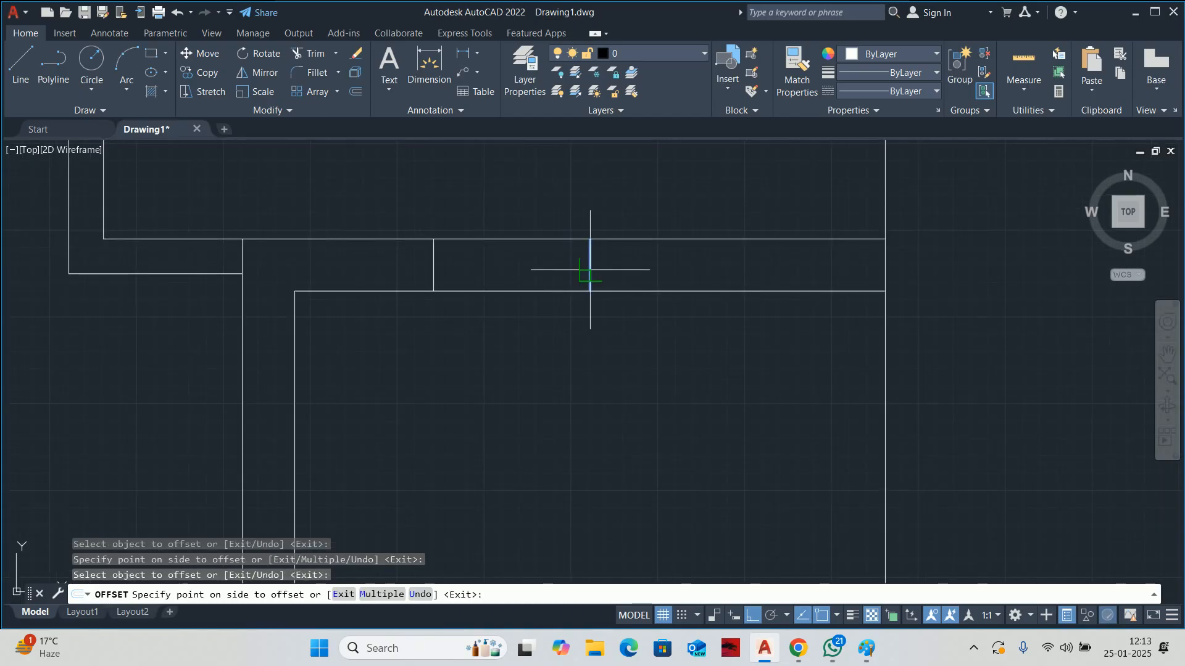
{"action": "left_click", "coordinate": [624, 272]}
{"action": "key", "text": "Return"}
{"action": "key", "text": "Escape"}
- Trim the landing wall lines between the two jamb lines and remove the middle line to open the doorway
{"action": "middle_click_drag", "start_coordinate": [615, 269], "coordinate": [529, 225]}
{"action": "type", "text": "tr"}
{"action": "key", "text": "Return"}
{"action": "left_click_drag", "start_coordinate": [602, 149], "coordinate": [510, 219]}
{"action": "key", "text": "Escape"}
{"action": "key", "text": "Escape"}
{"action": "scroll", "coordinate": [463, 212], "scroll_direction": "down", "scroll_amount": 4}
{"action": "middle_click_drag", "start_coordinate": [461, 248], "coordinate": [478, 285]}
{"action": "key", "text": "Escape"}
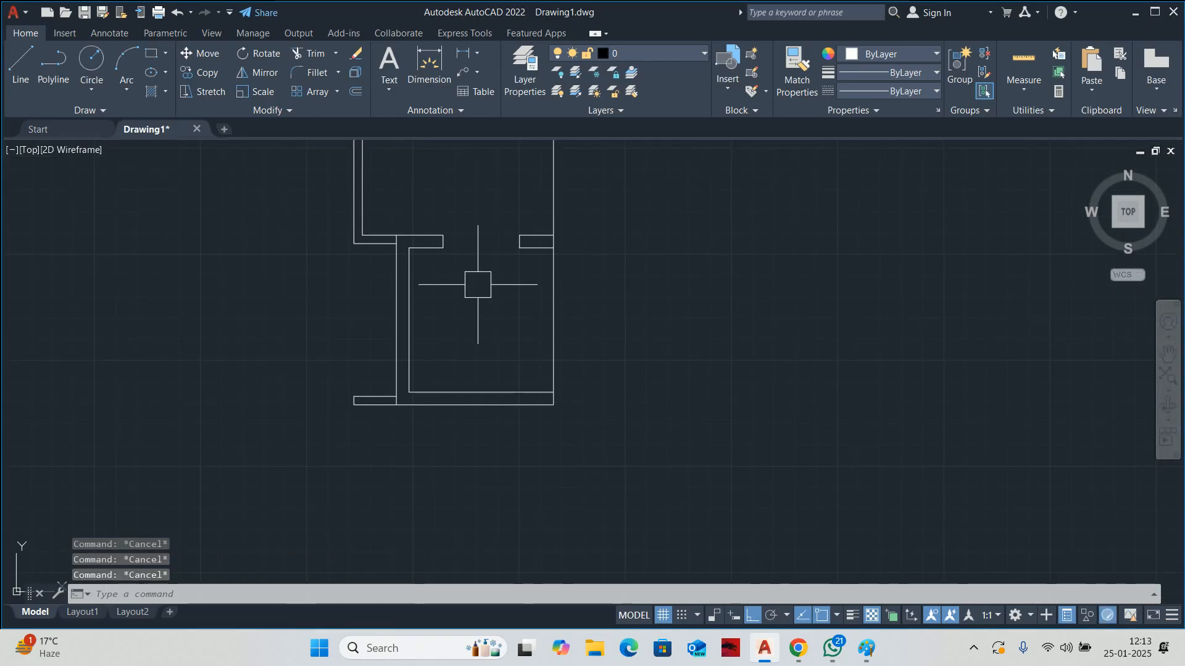
- Delete the long vertical line along the right side of the staircase and the room below it
{"action": "scroll", "coordinate": [481, 408], "scroll_direction": "down", "scroll_amount": 4}
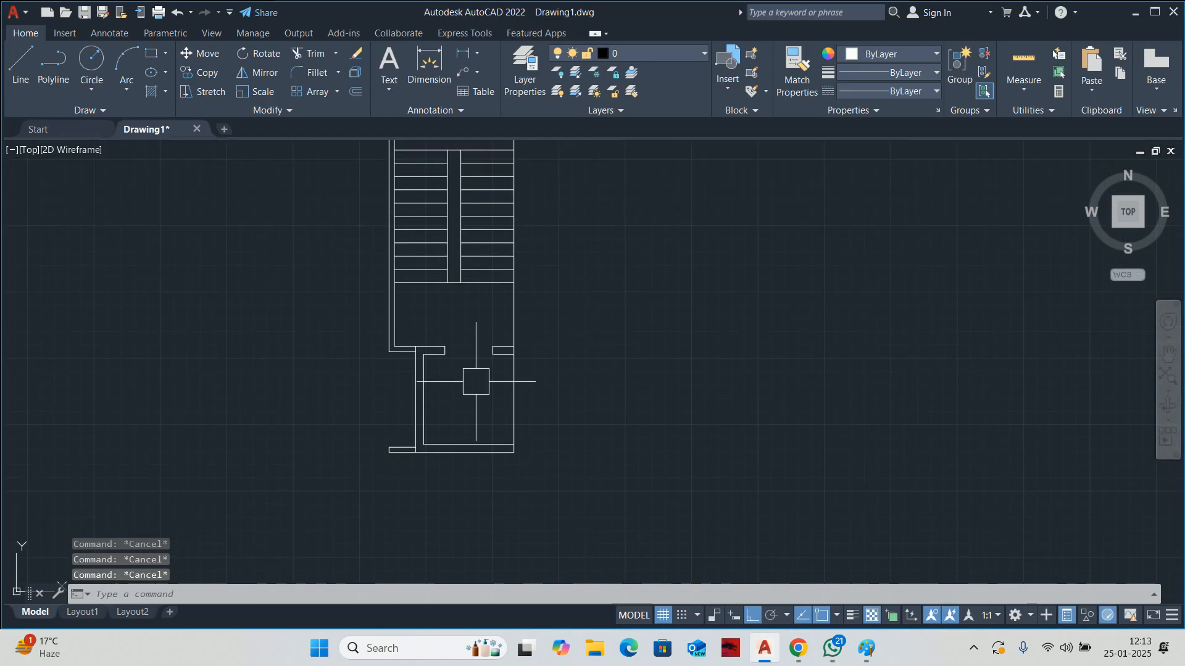
{"action": "left_click", "coordinate": [517, 340]}
{"action": "key", "text": "Delete"}
{"action": "scroll", "coordinate": [532, 286], "scroll_direction": "down", "scroll_amount": 4}
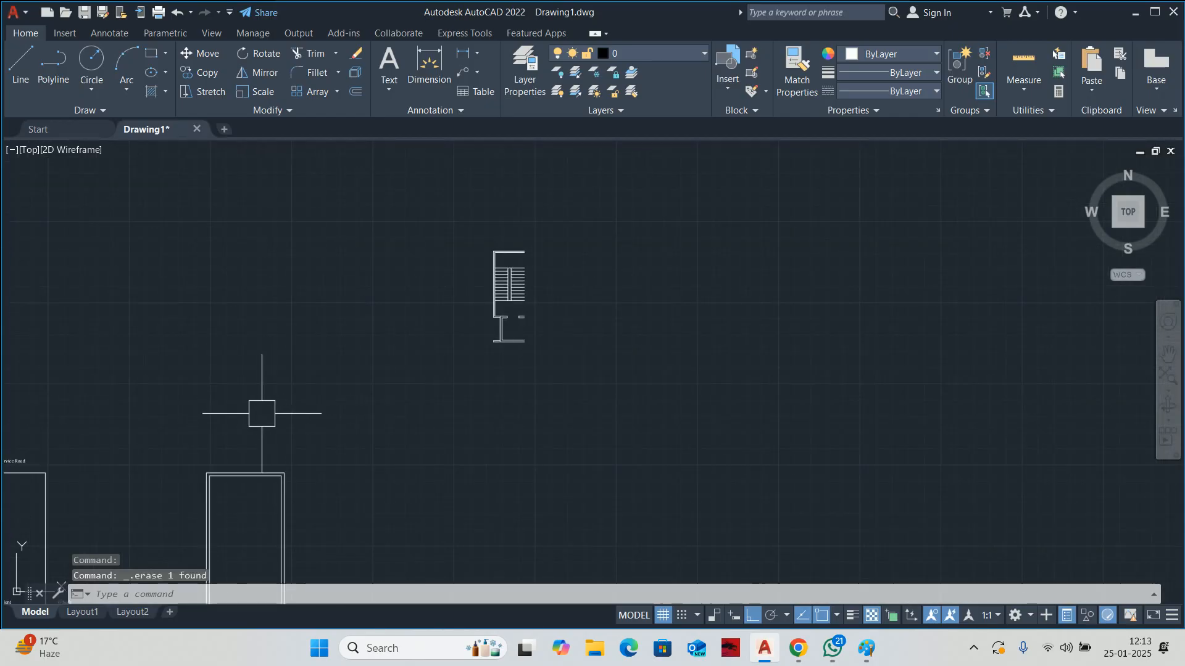
{"action": "scroll", "coordinate": [546, 330], "scroll_direction": "up", "scroll_amount": 6}
{"action": "key", "text": "Escape"}
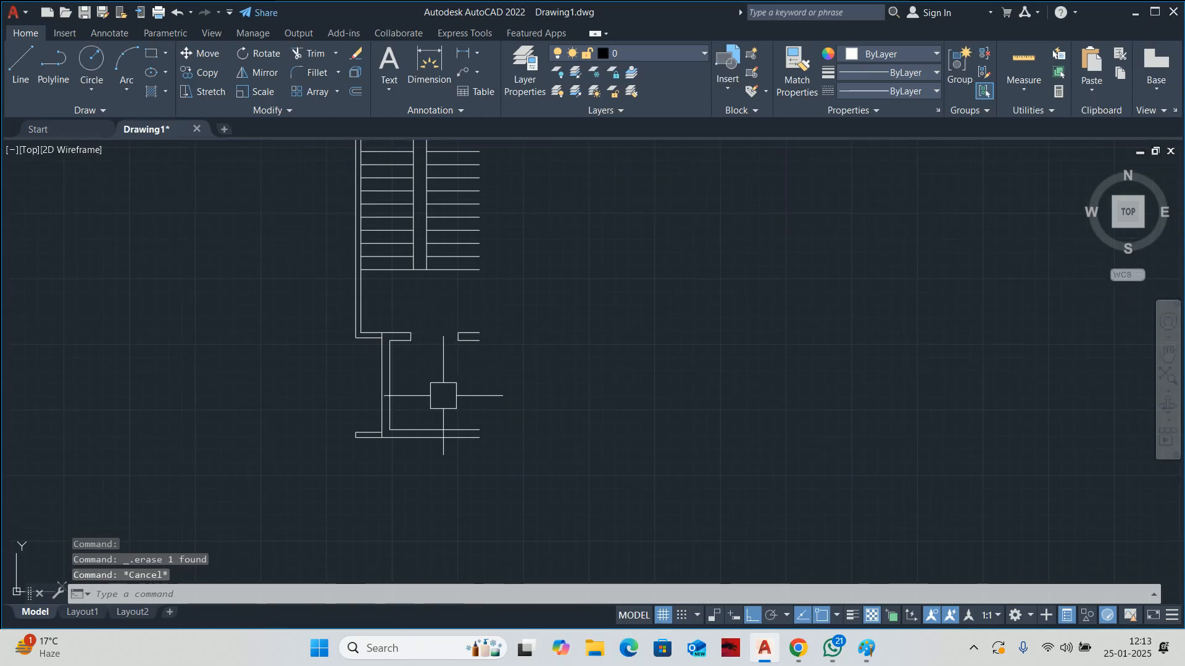
{"action": "middle_click_drag", "start_coordinate": [432, 385], "coordinate": [434, 410]}
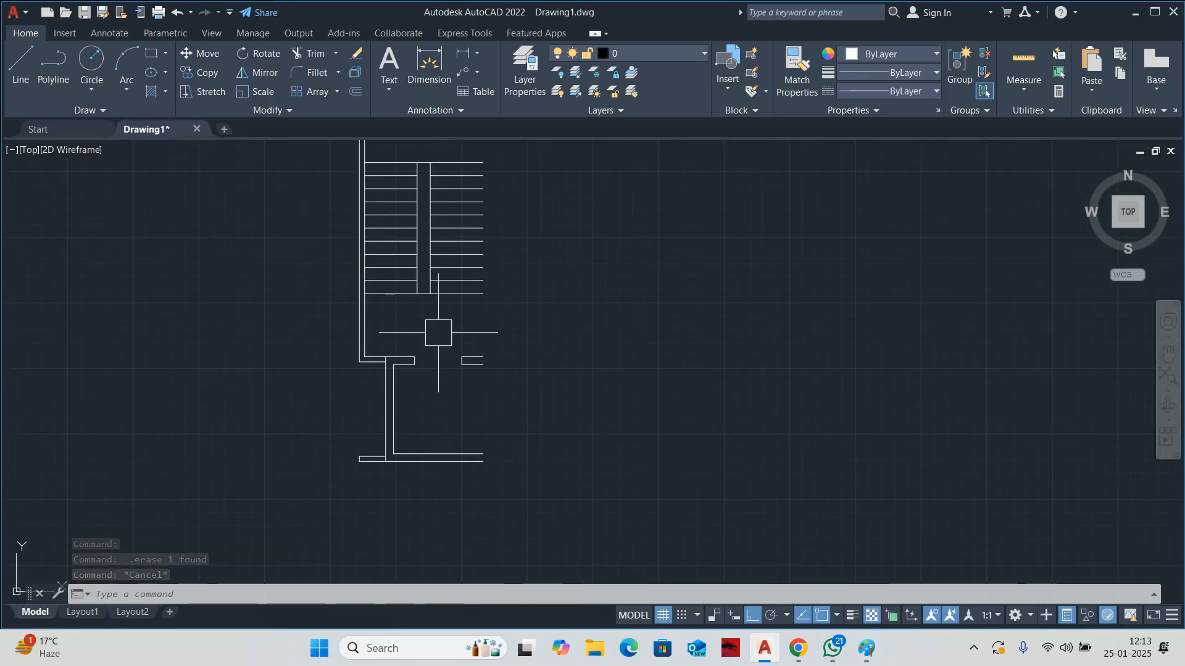
{"action": "key", "text": "Escape"}
{"action": "mouse_move", "coordinate": [437, 330]}
{"action": "middle_mouse_down"}
{"action": "mouse_move", "coordinate": [515, 376]}
{"action": "mouse_move", "coordinate": [510, 357]}
{"action": "middle_mouse_up"}
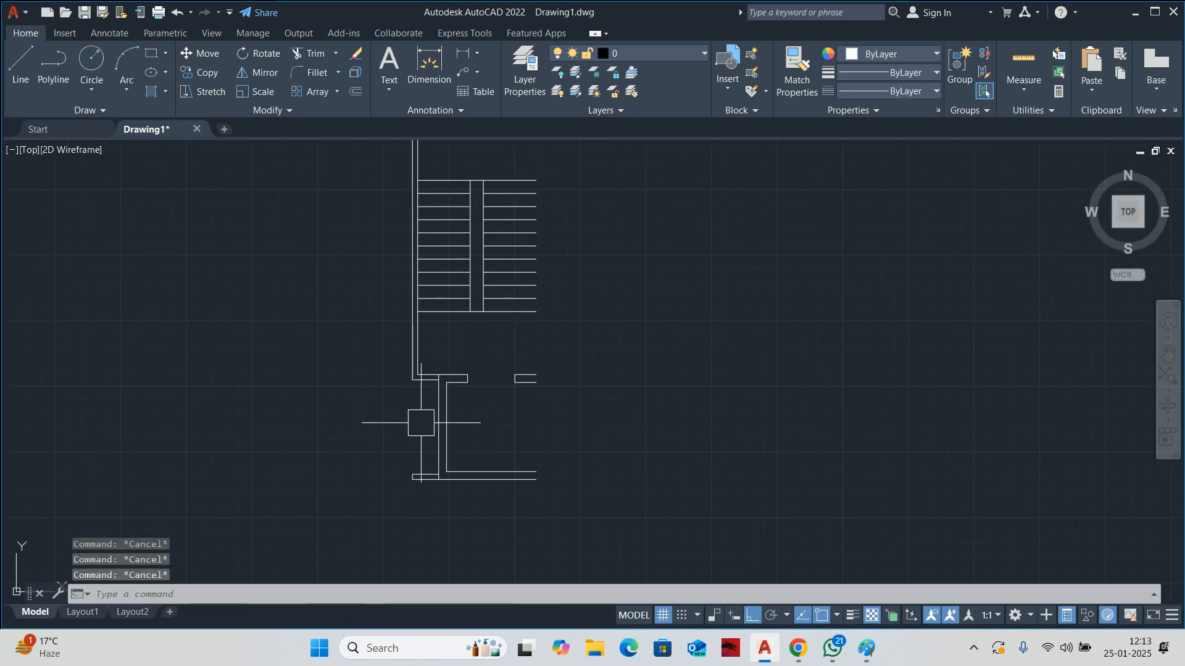
{"action": "scroll", "coordinate": [424, 357], "scroll_direction": "up", "scroll_amount": 2}
{"action": "type", "text": "l"}
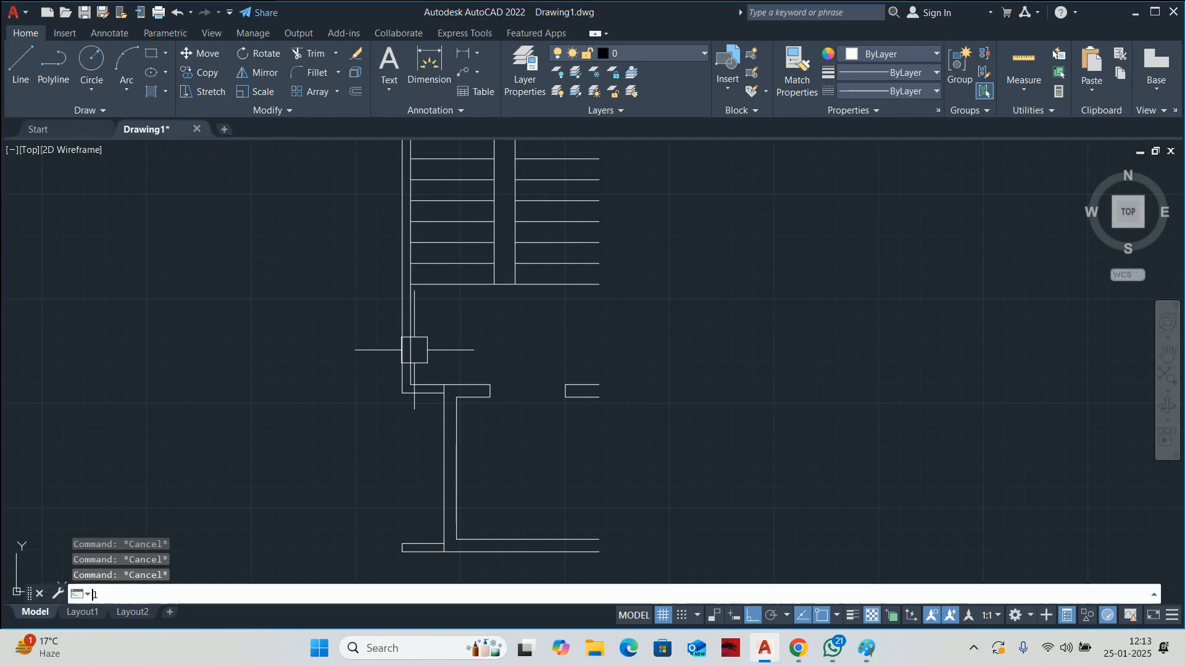
{"action": "key", "text": "Return"}
{"action": "scroll", "coordinate": [410, 386], "scroll_direction": "up", "scroll_amount": 2}
{"action": "left_click", "coordinate": [411, 391]}
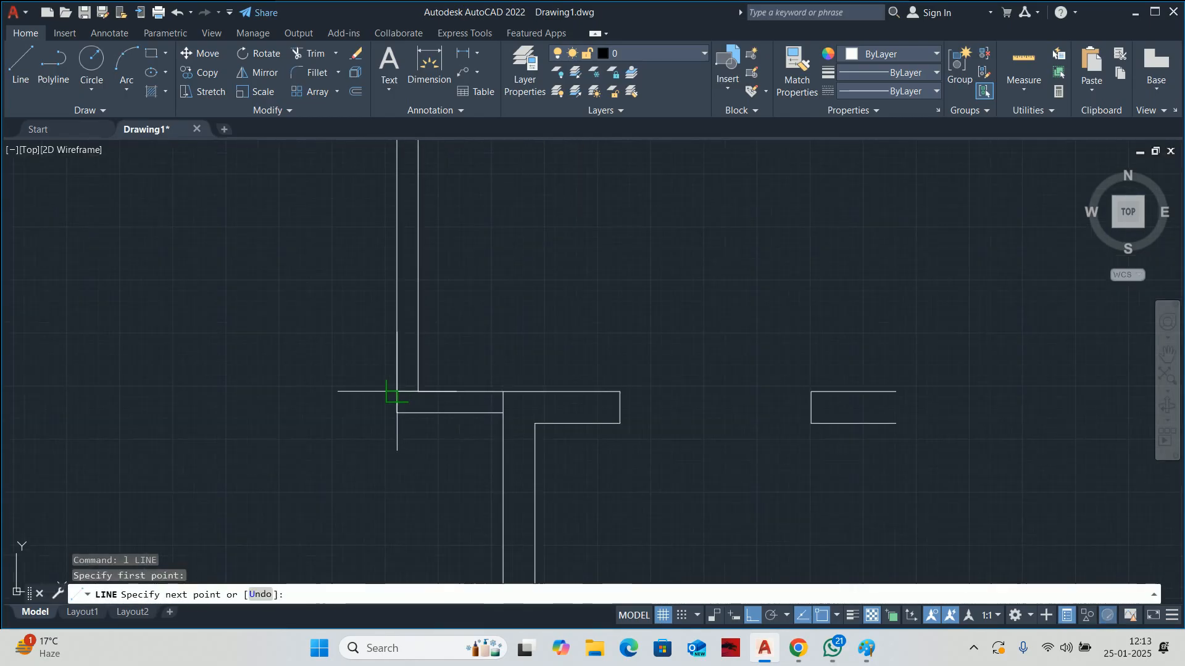
{"action": "key", "text": "Escape"}
{"action": "key", "text": "Escape"}
- Offset the upper line of the wall below the staircase 1000 upward to mark an opening in the left wall
{"action": "middle_click_drag", "start_coordinate": [439, 355], "coordinate": [443, 384]}
{"action": "type", "text": "o"}
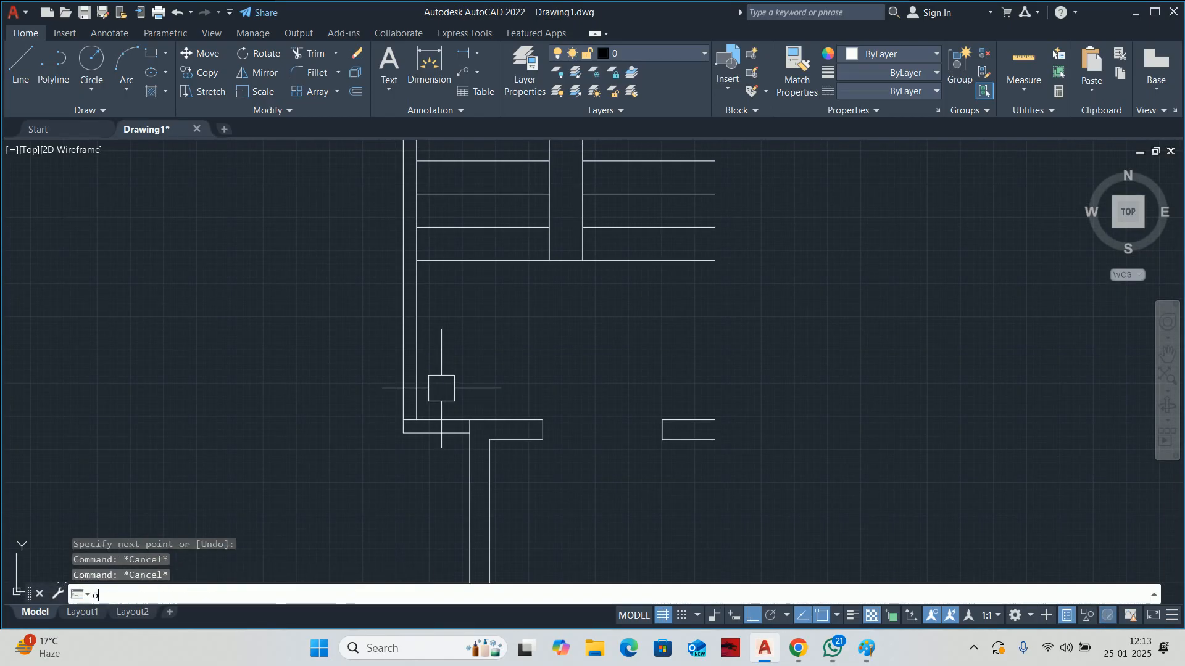
{"action": "key", "text": "Return"}
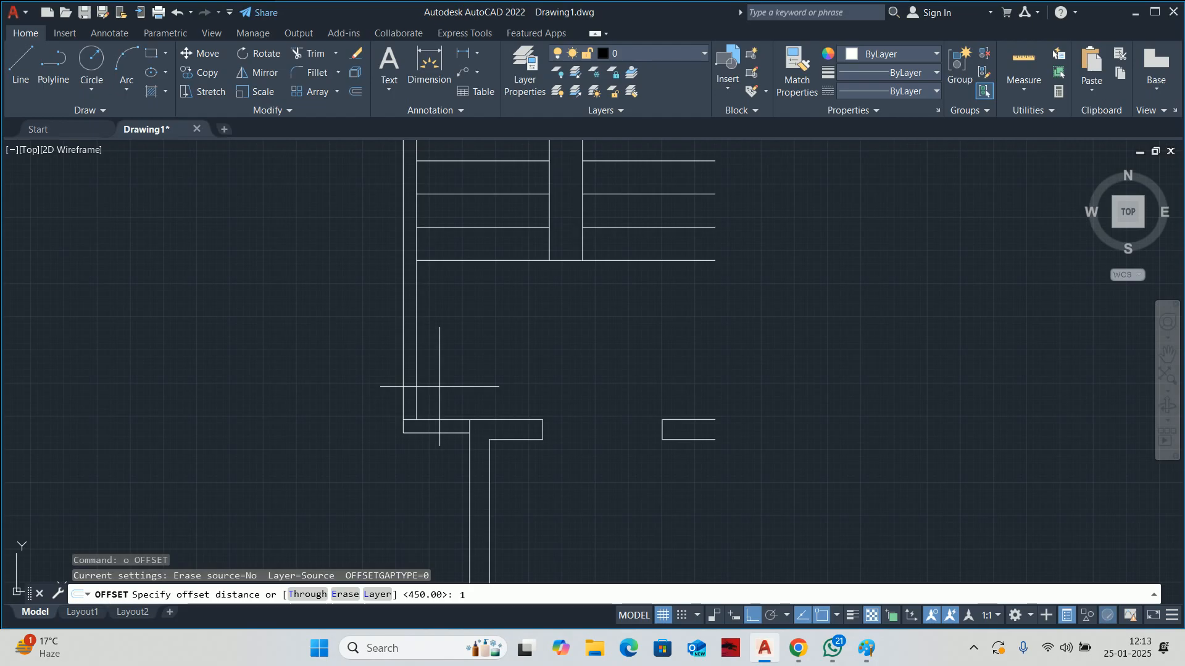
{"action": "type", "text": "1000"}
{"action": "key", "text": "Return"}
{"action": "scroll", "coordinate": [426, 416], "scroll_direction": "up", "scroll_amount": 4}
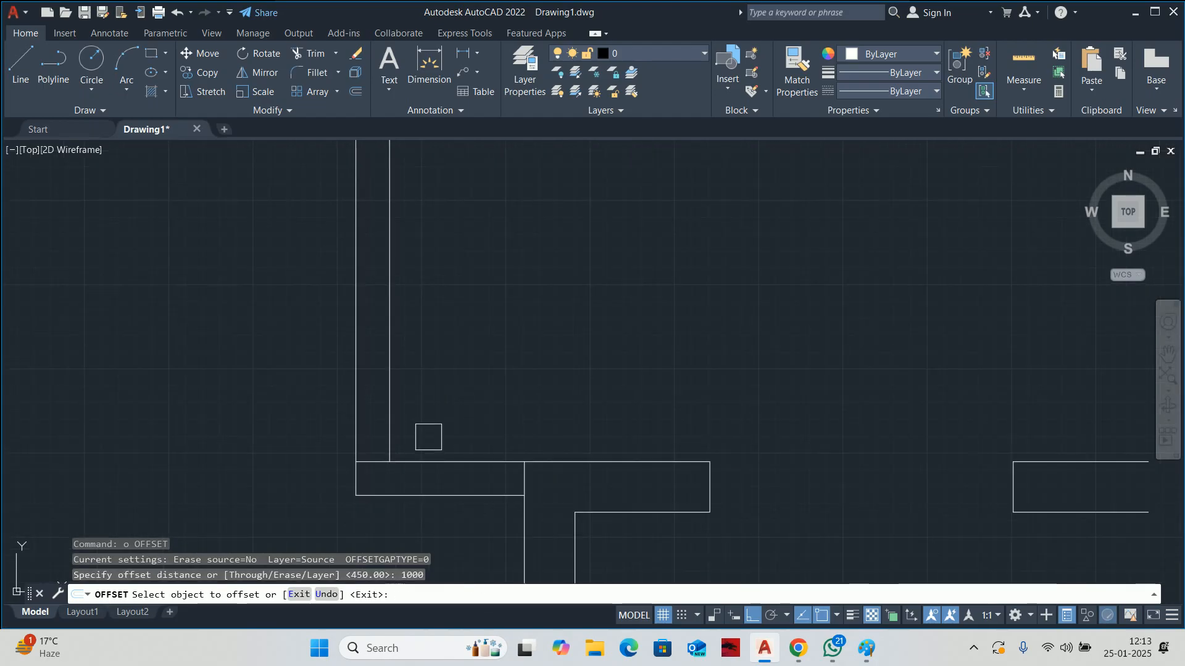
{"action": "left_click", "coordinate": [418, 468]}
{"action": "scroll", "coordinate": [448, 340], "scroll_direction": "down", "scroll_amount": 4}
{"action": "middle_click_drag", "start_coordinate": [449, 339], "coordinate": [449, 381]}
{"action": "left_click", "coordinate": [452, 357]}
{"action": "key", "text": "Escape"}
{"action": "key", "text": "Escape"}
- Extend the offset line across the left wall, then trim its excess and the wall lines below it to form the opening
{"action": "type", "text": "ex"}
{"action": "key", "text": "Return"}
{"action": "left_click", "coordinate": [453, 308]}
{"action": "left_click", "coordinate": [468, 308]}
{"action": "left_click", "coordinate": [473, 309], "text": "shift"}
{"action": "left_click_drag", "start_coordinate": [457, 359], "coordinate": [391, 354], "text": "shift"}
{"action": "key", "text": "Escape"}
{"action": "key", "text": "Escape"}
- Examine the staircase drawing alongside the site layout and the empty floor plan outline
{"action": "scroll", "coordinate": [377, 319], "scroll_direction": "down", "scroll_amount": 6}
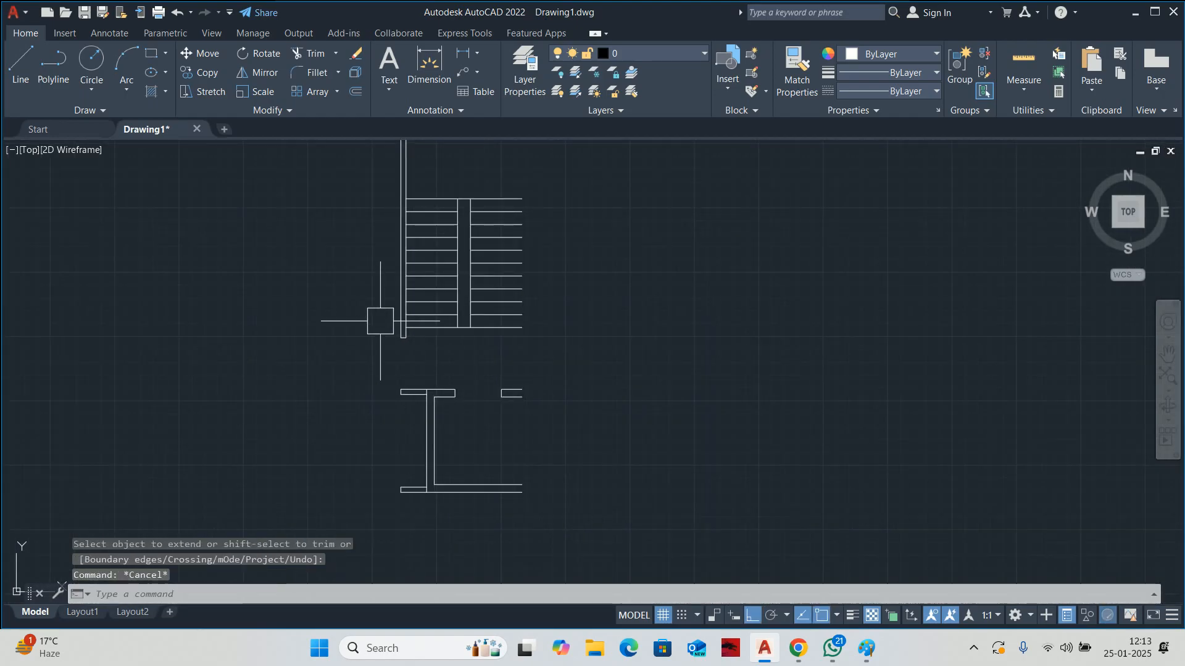
{"action": "key", "text": "Escape"}
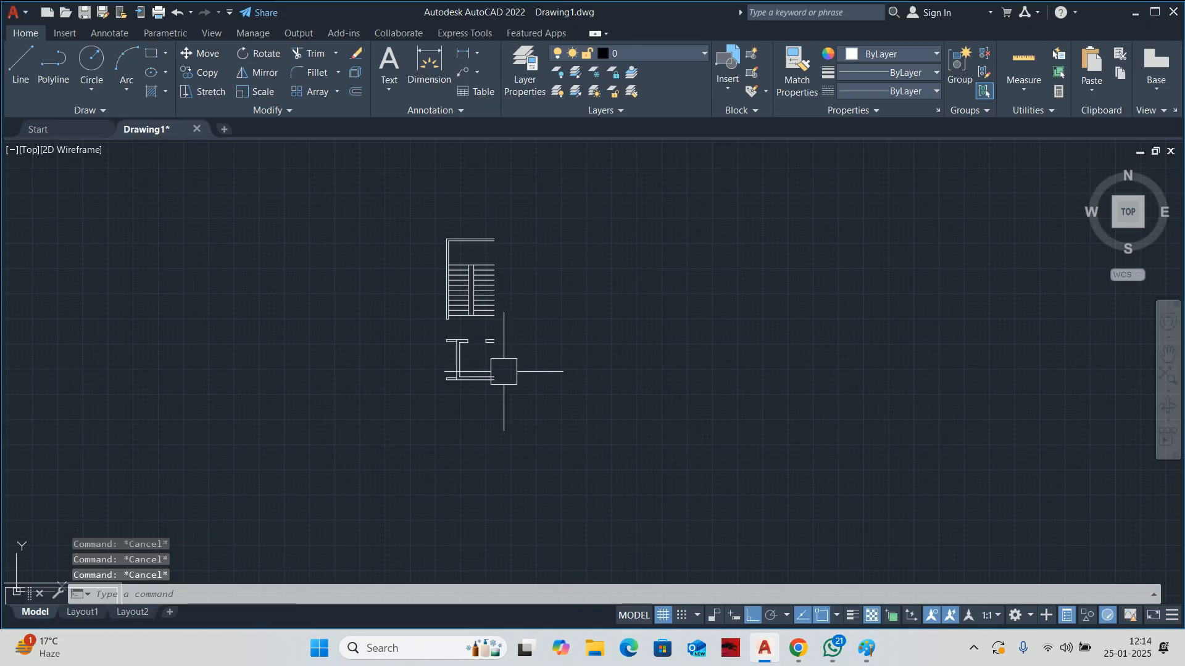
{"action": "scroll", "coordinate": [506, 371], "scroll_direction": "down", "scroll_amount": 3}
{"action": "middle_click_drag", "start_coordinate": [478, 357], "coordinate": [489, 296]}
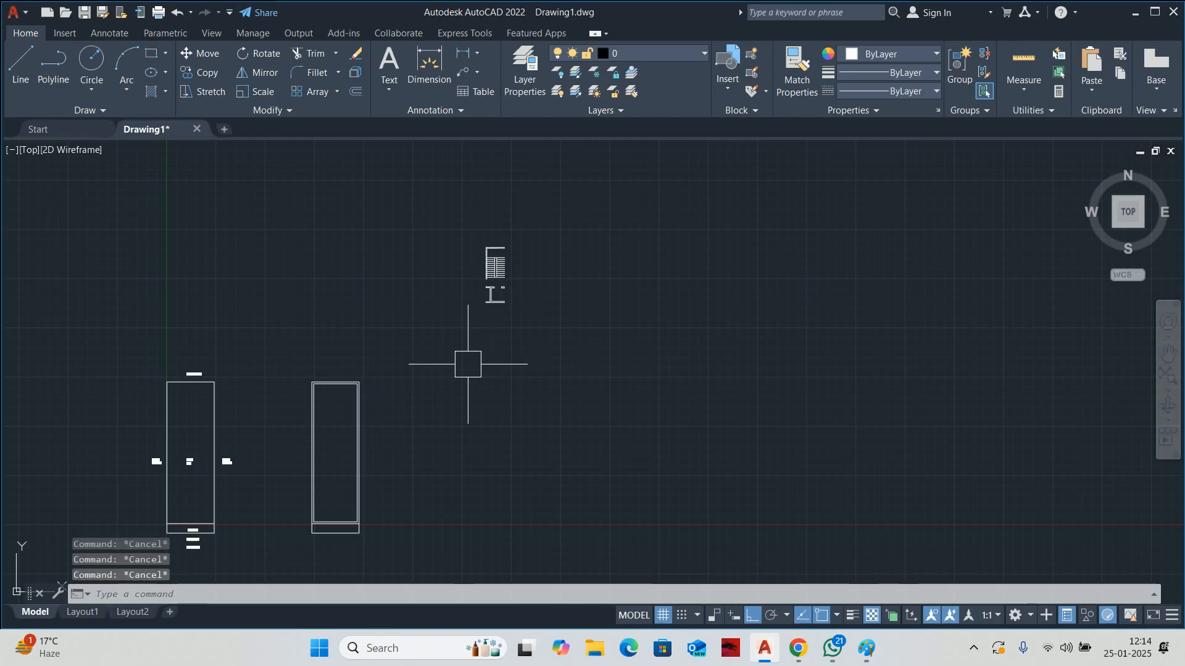
{"action": "scroll", "coordinate": [359, 498], "scroll_direction": "up", "scroll_amount": 5}
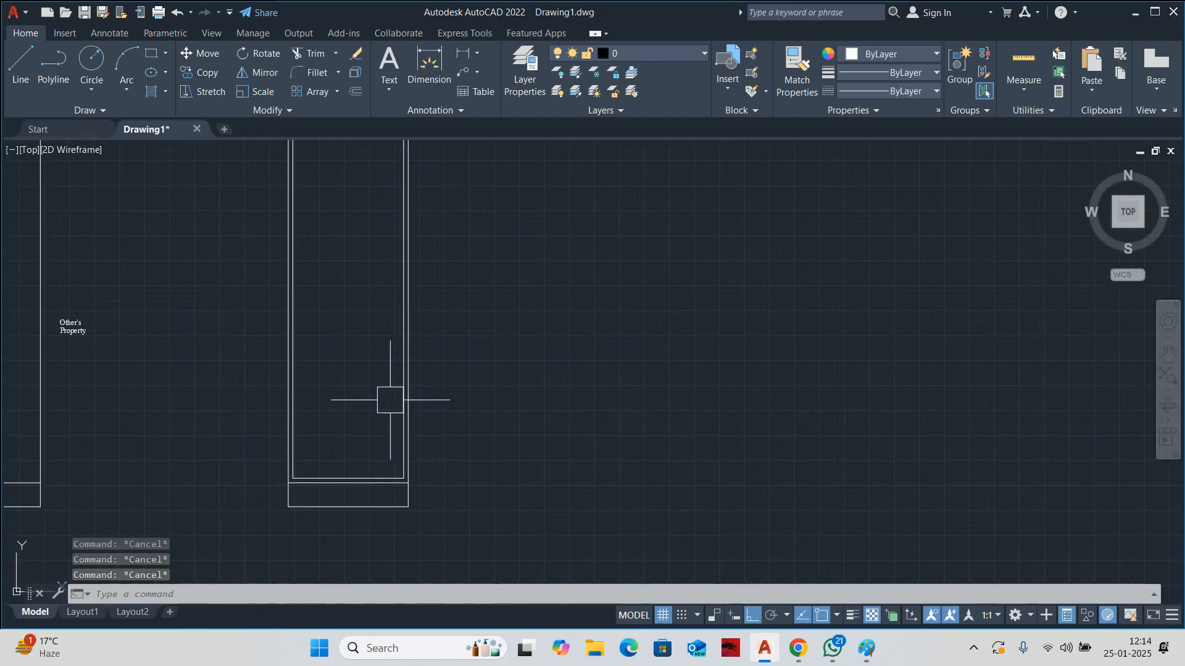
{"action": "scroll", "coordinate": [341, 449], "scroll_direction": "down", "scroll_amount": 2}
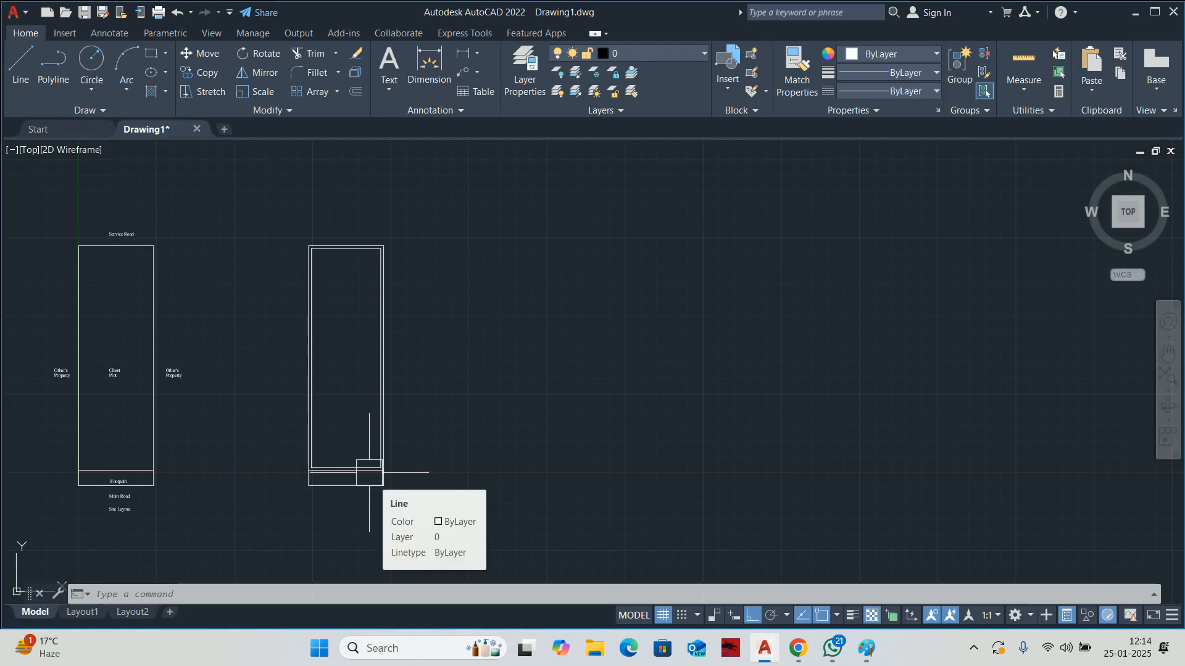
{"action": "scroll", "coordinate": [369, 473], "scroll_direction": "down", "scroll_amount": 2}
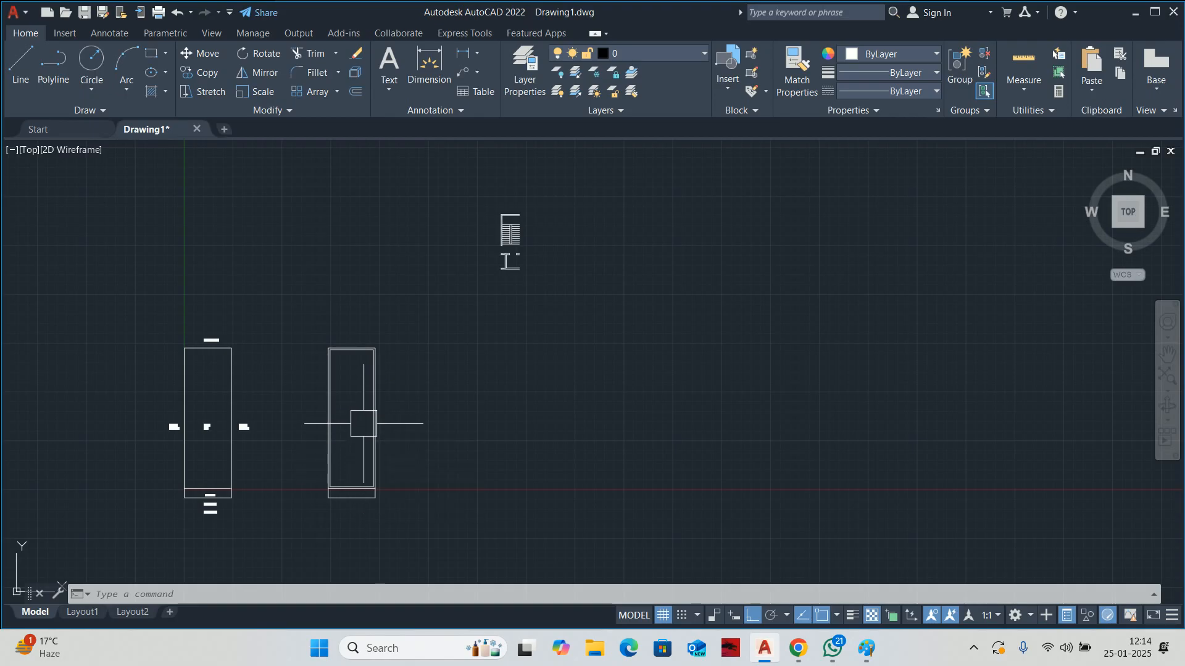
{"action": "scroll", "coordinate": [343, 486], "scroll_direction": "up", "scroll_amount": 2}
{"action": "scroll", "coordinate": [342, 486], "scroll_direction": "up", "scroll_amount": 2}
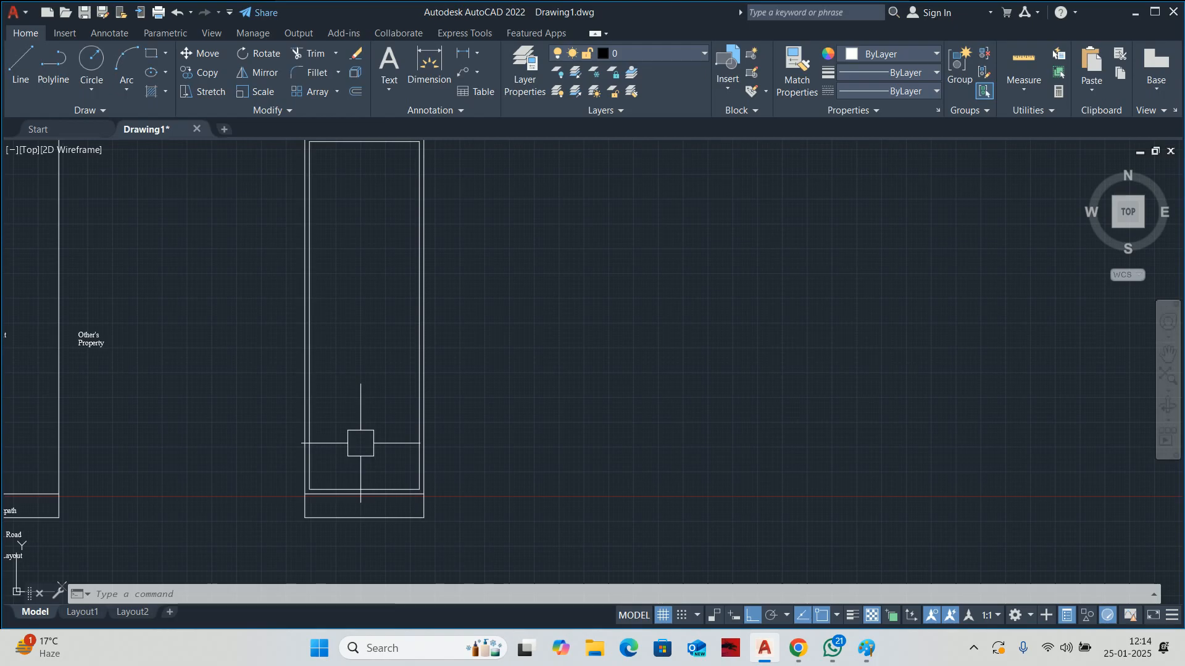
{"action": "type", "text": "o"}
{"action": "key", "text": "Return"}
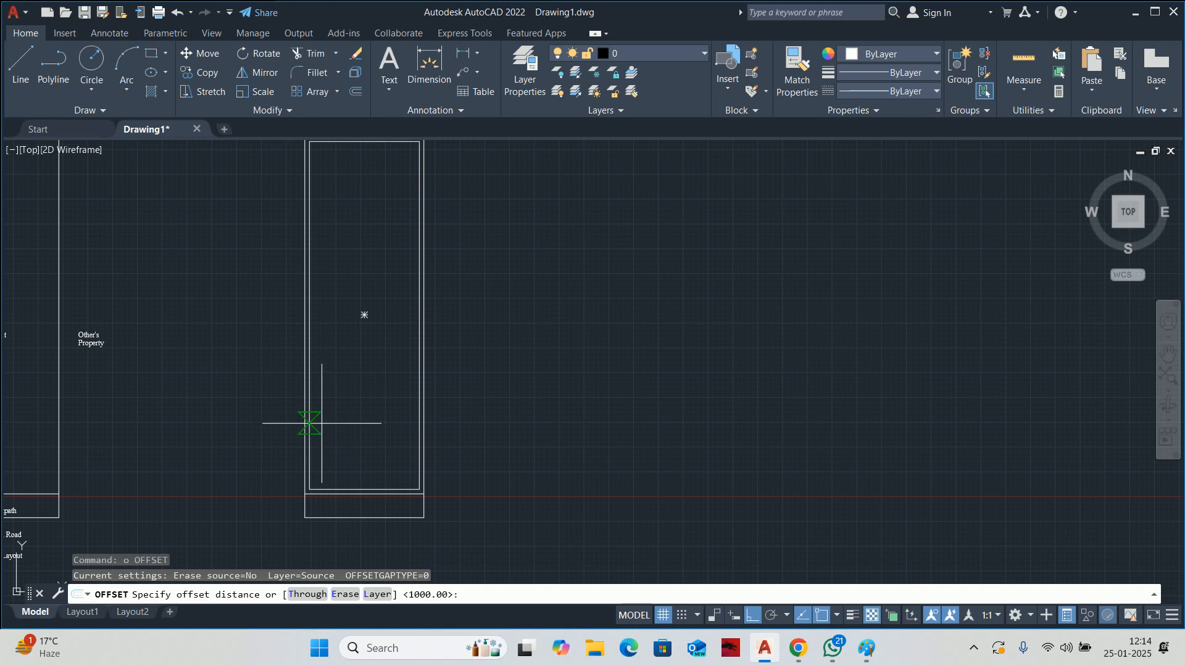
{"action": "type", "text": "5"}
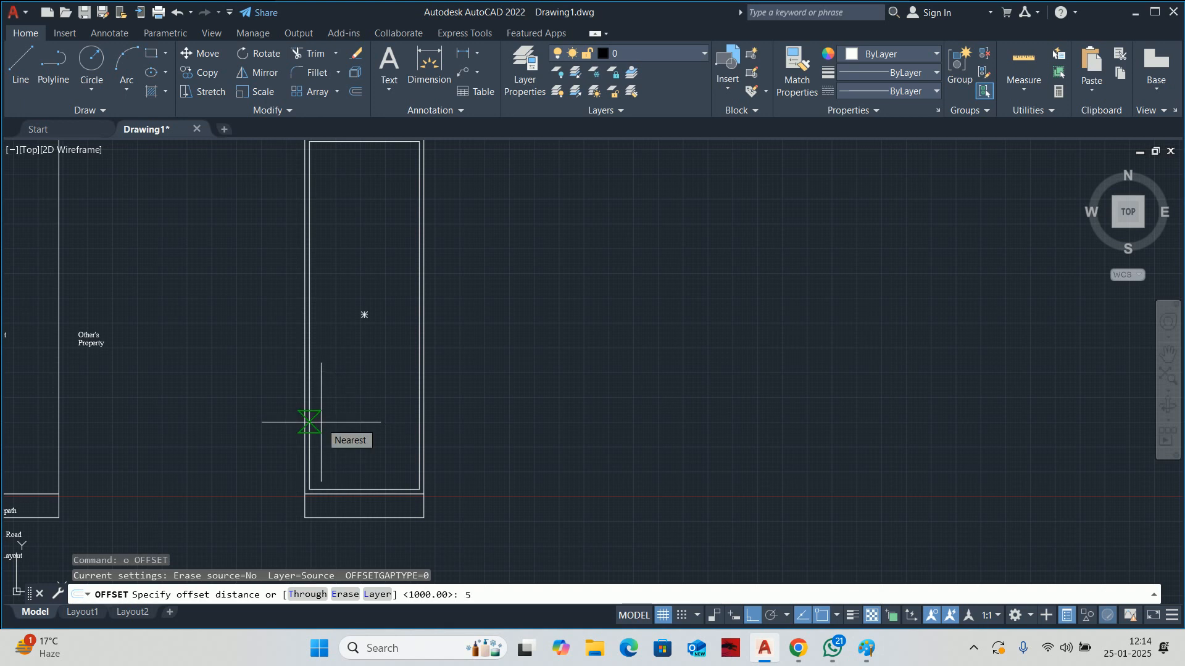
{"action": "type", "text": "6"}
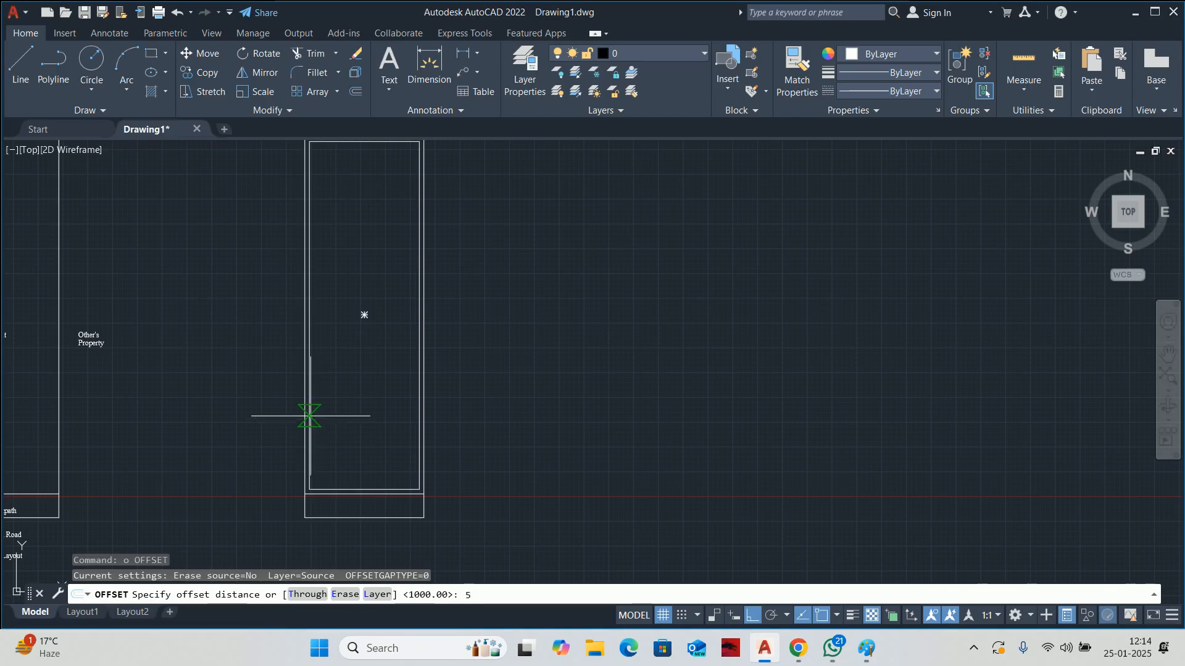
{"action": "key", "text": "Escape"}
{"action": "key", "text": "Escape"}
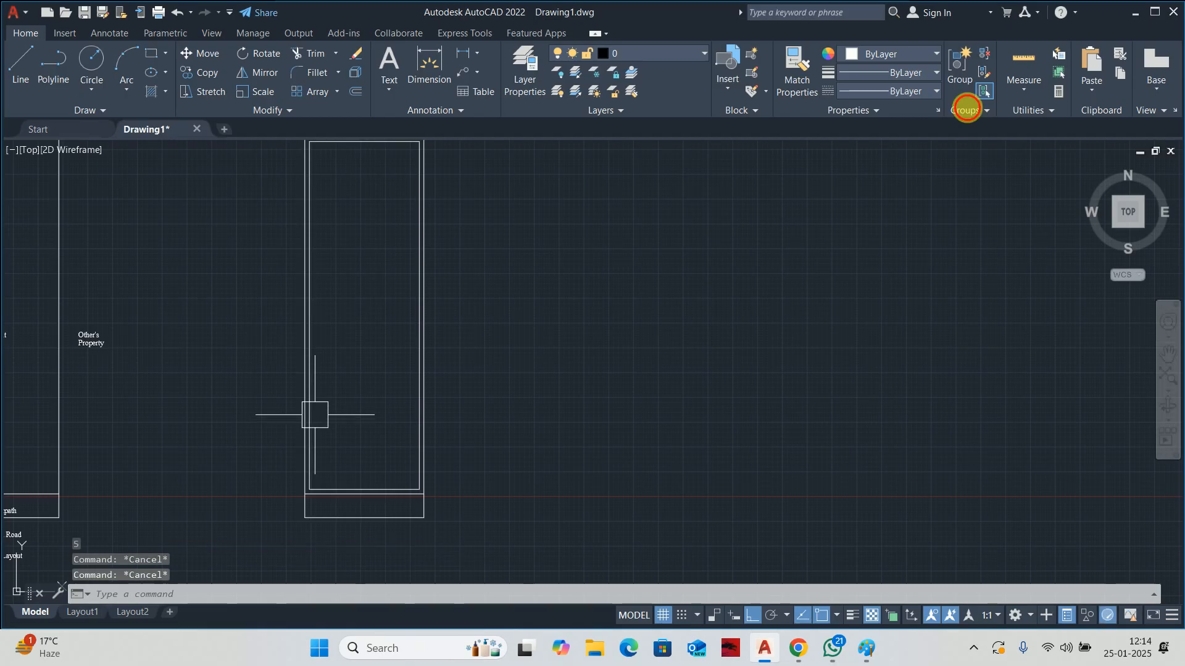
- Measure the inner width and length of the floor plan outline
{"action": "left_click", "coordinate": [1014, 81]}
{"action": "left_click", "coordinate": [1027, 114]}
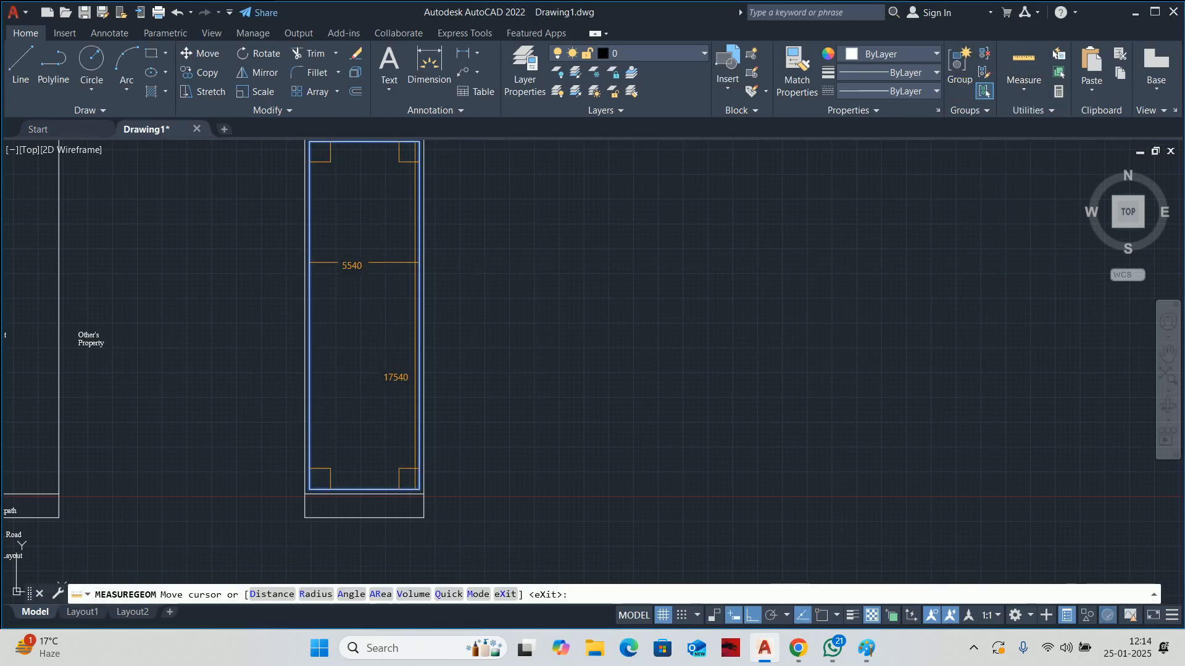
{"action": "middle_click_drag", "start_coordinate": [379, 269], "coordinate": [401, 279]}
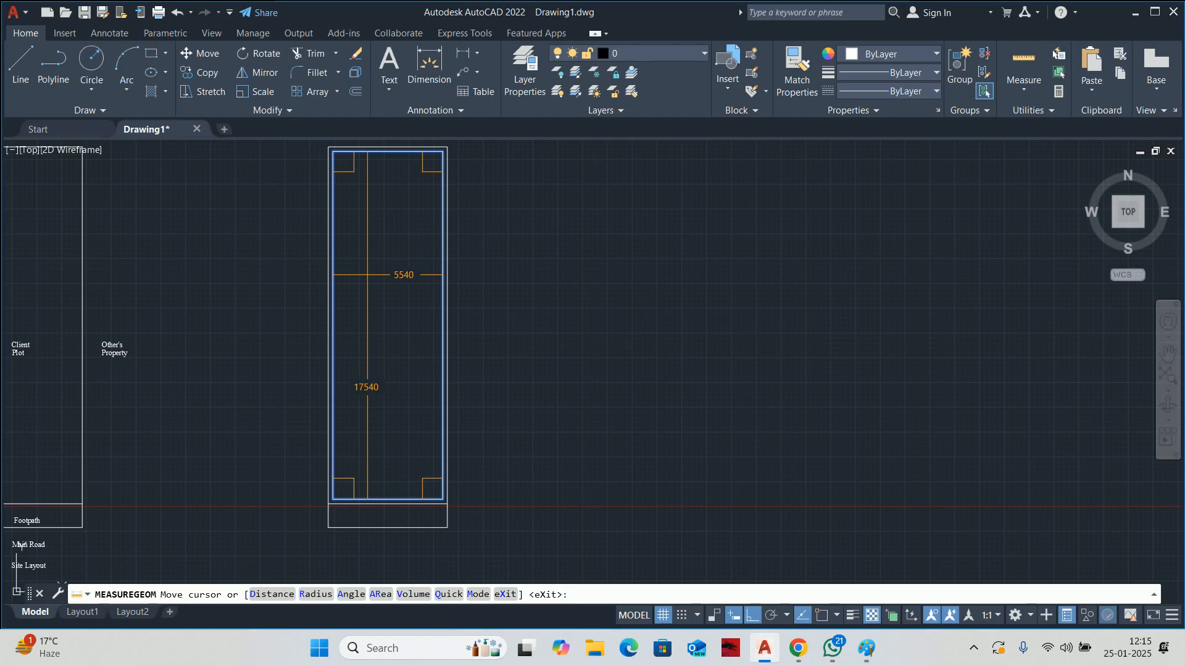
{"action": "key", "text": "Escape"}
{"action": "type", "text": "o"}
{"action": "key", "text": "Return"}
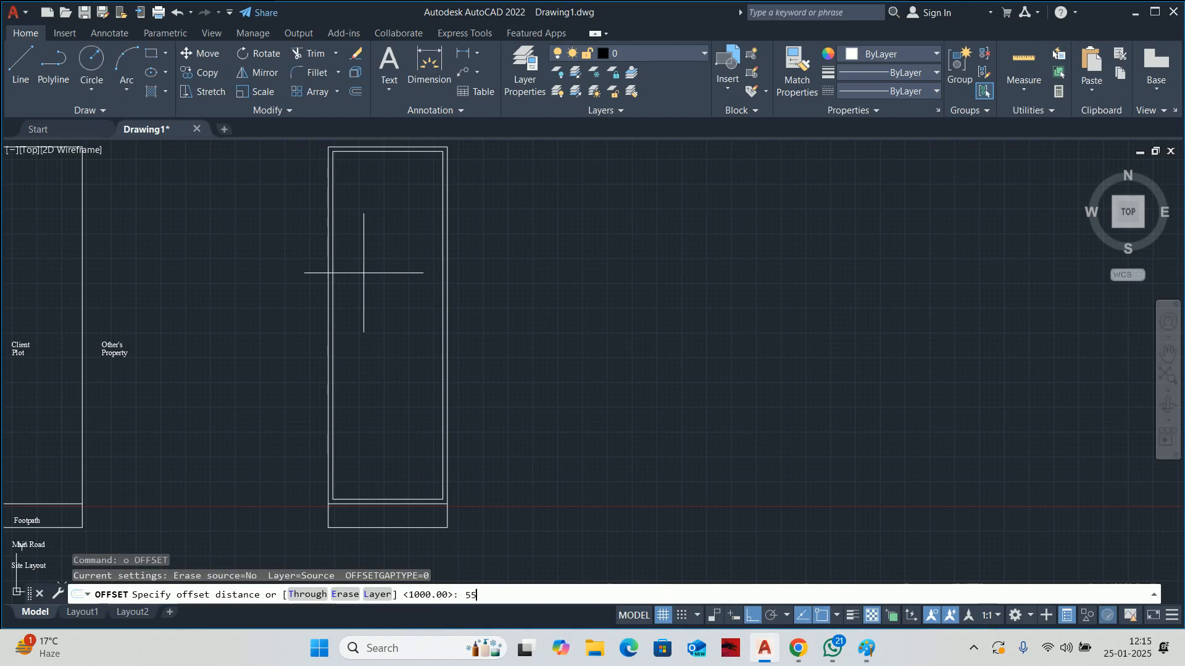
{"action": "type", "text": "5540"}
{"action": "key", "text": "Return"}
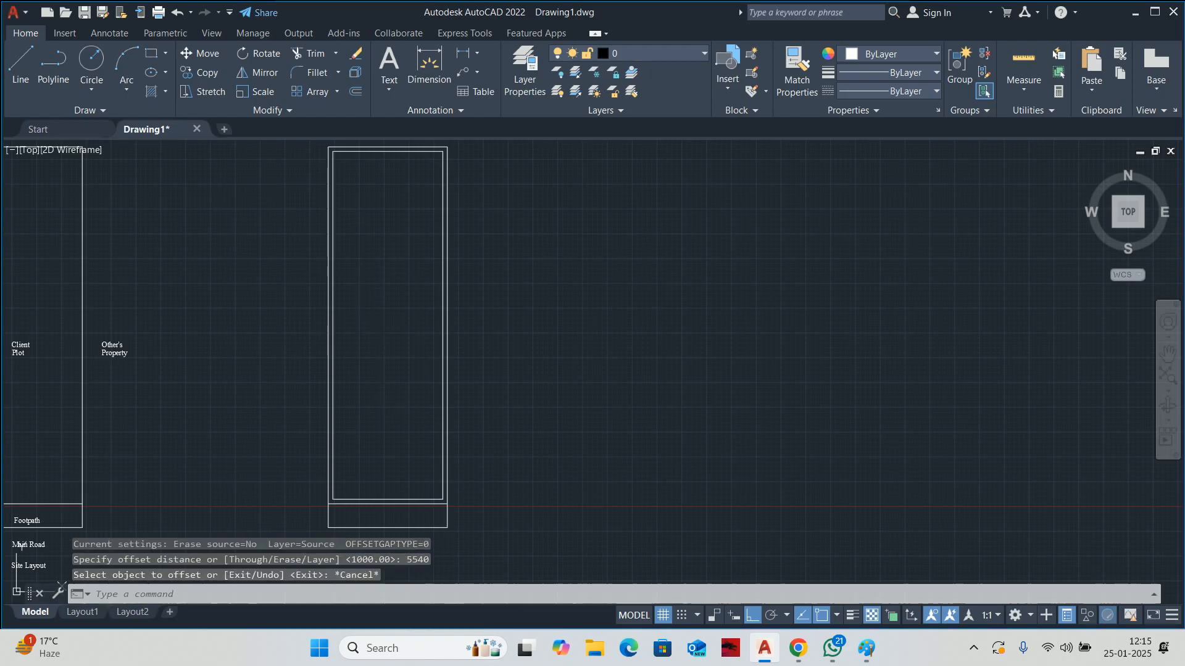
{"action": "key", "text": "Escape"}
{"action": "key", "text": "Escape"}
{"action": "left_click", "coordinate": [1023, 59]}
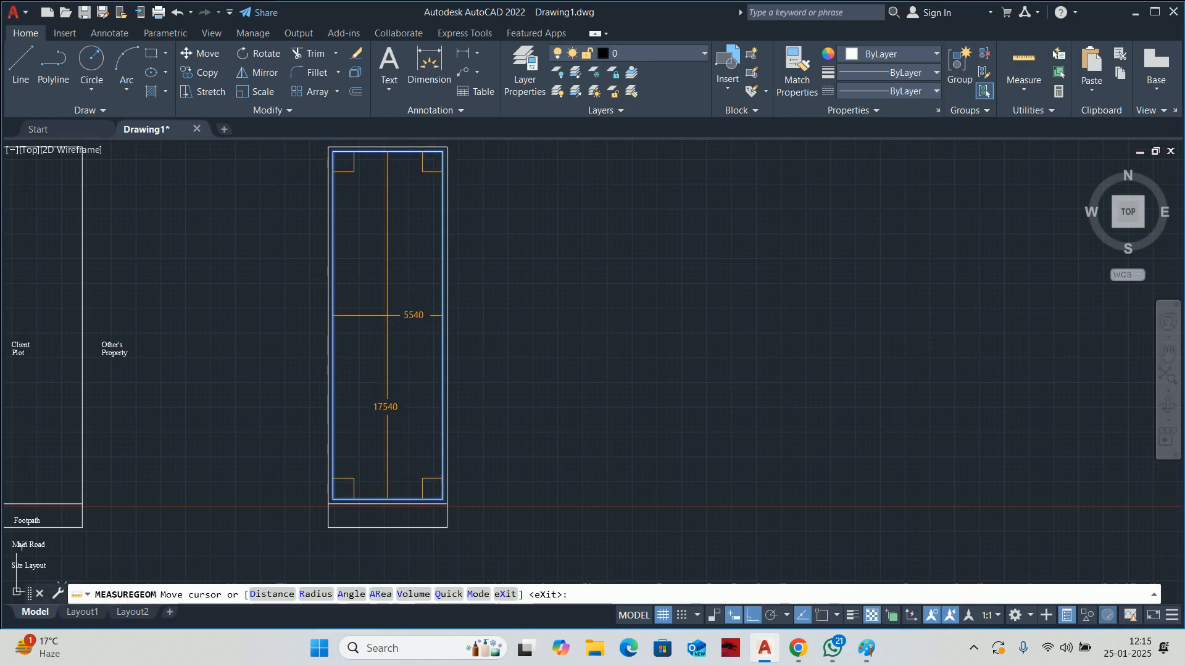
{"action": "key", "text": "Escape"}
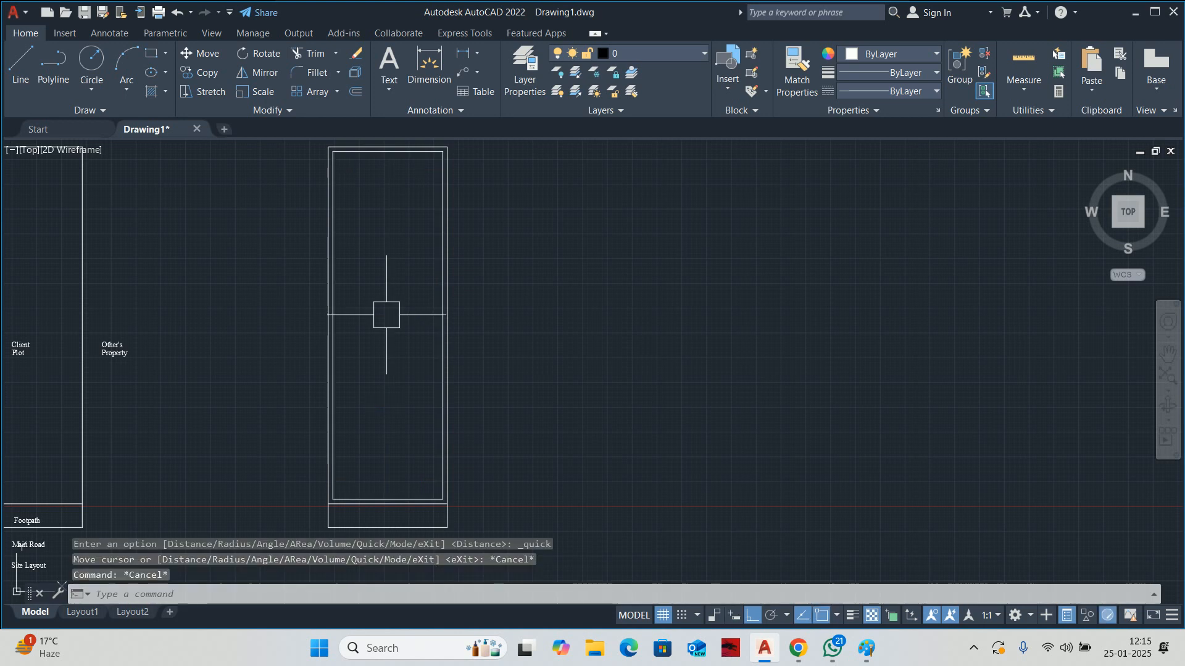
{"action": "type", "text": "o"}
{"action": "key", "text": "Return"}
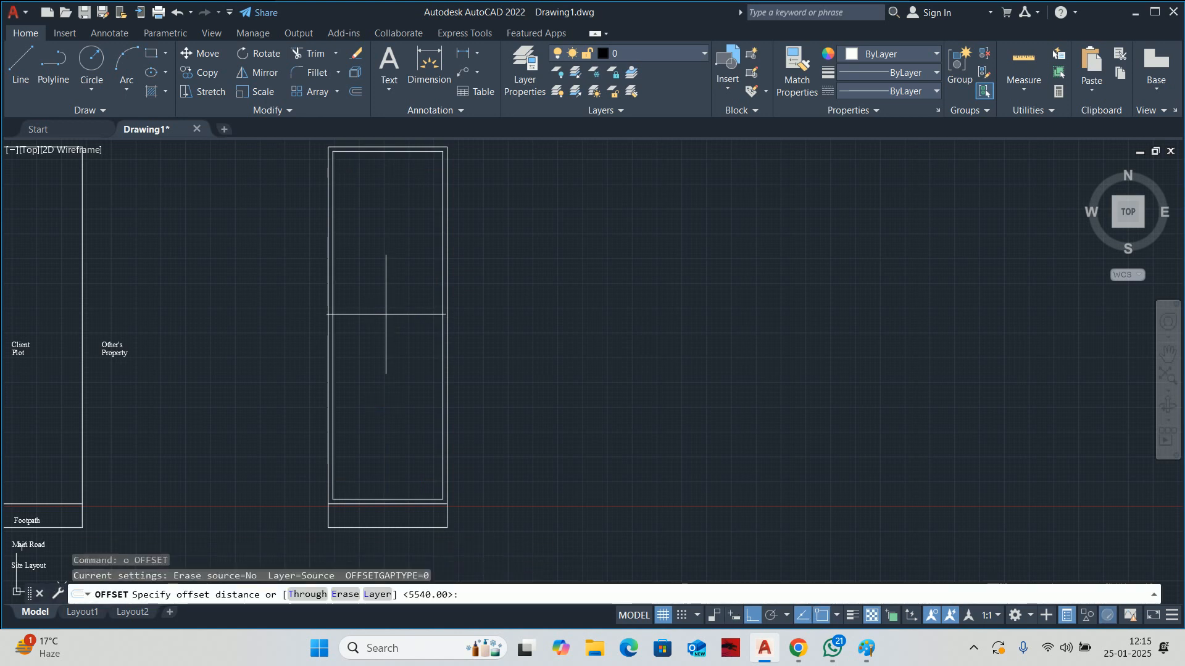
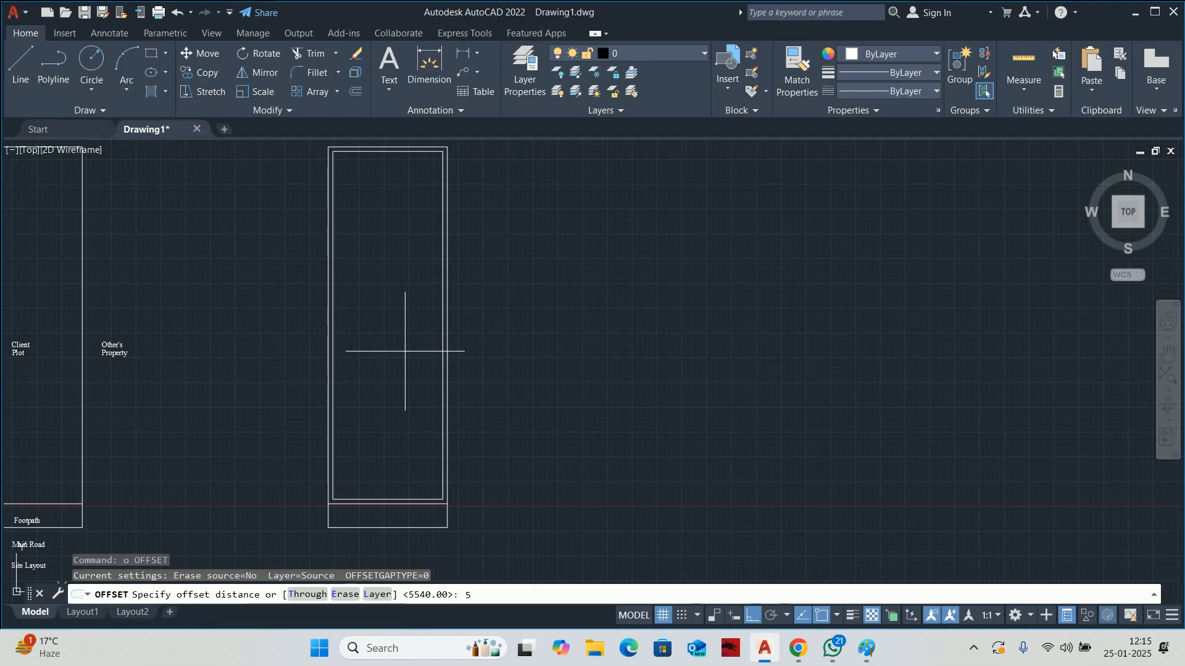
{"action": "key", "text": "Return"}
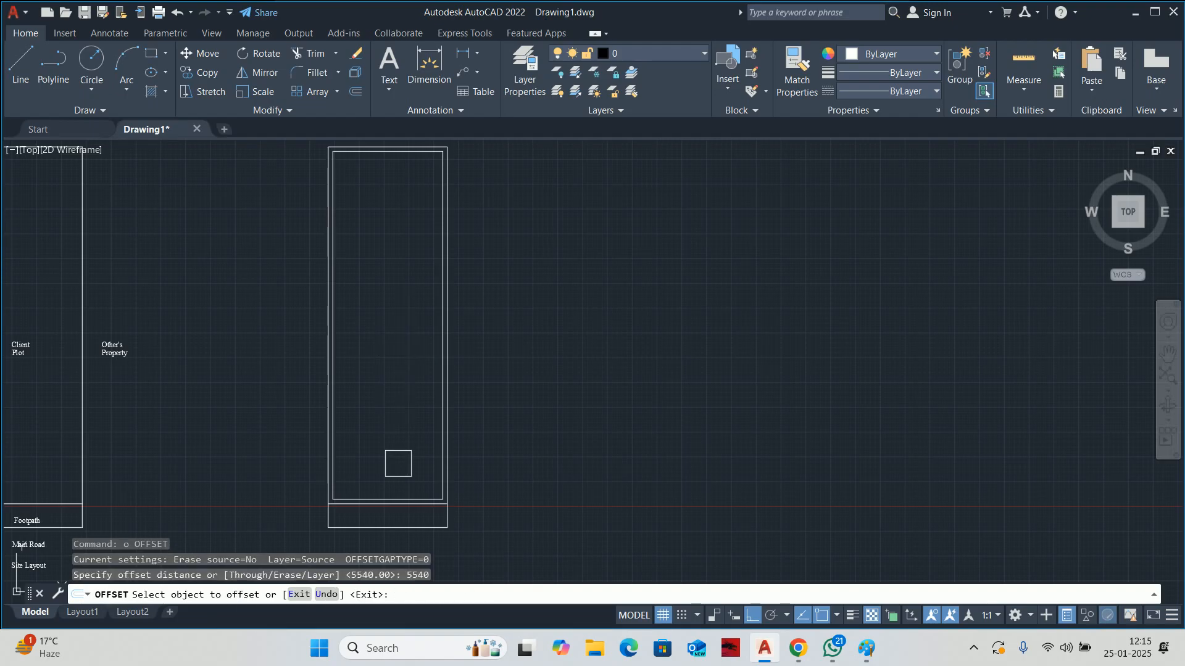
{"action": "scroll", "coordinate": [404, 482], "scroll_direction": "up", "scroll_amount": 2}
{"action": "left_click", "coordinate": [402, 504]}
{"action": "key", "text": "Escape"}
{"action": "key", "text": "Escape"}
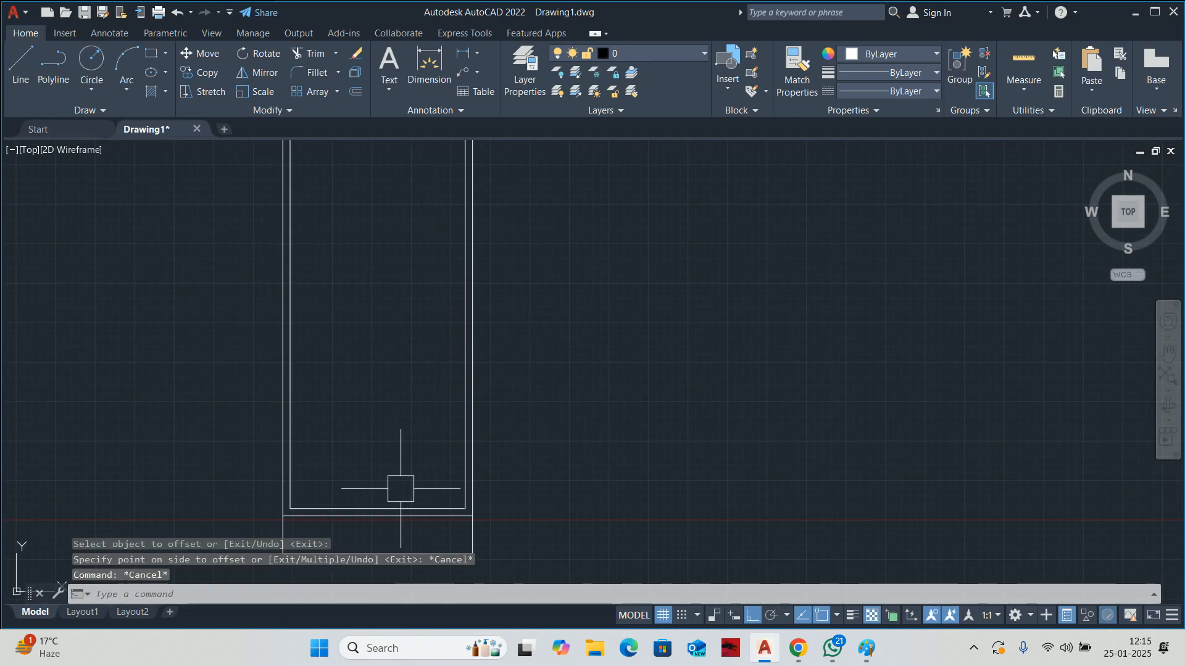
- Explode the inner rectangle of the floor plan outline into separate lines
{"action": "type", "text": "x"}
{"action": "key", "text": "Return"}
{"action": "left_click", "coordinate": [423, 467]}
{"action": "left_click", "coordinate": [390, 511]}
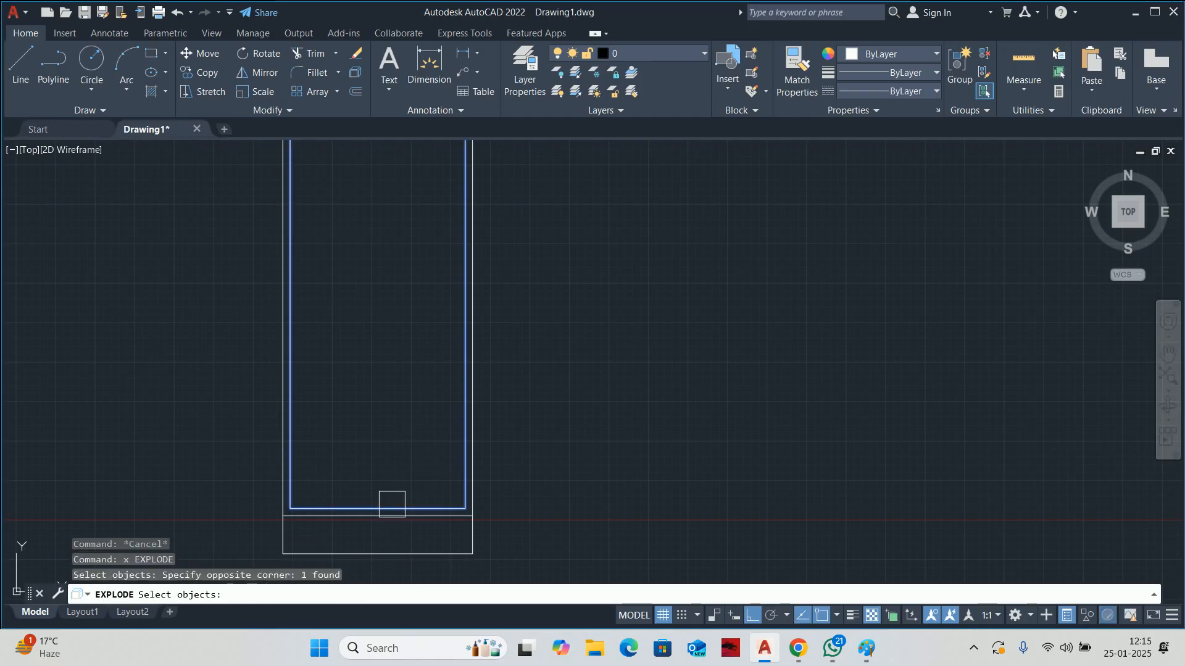
{"action": "key", "text": "Return"}
- Offset the bottom line of the floor plan's inner outline 5540 upward to divide the interior
{"action": "type", "text": "o"}
{"action": "key", "text": "Return"}
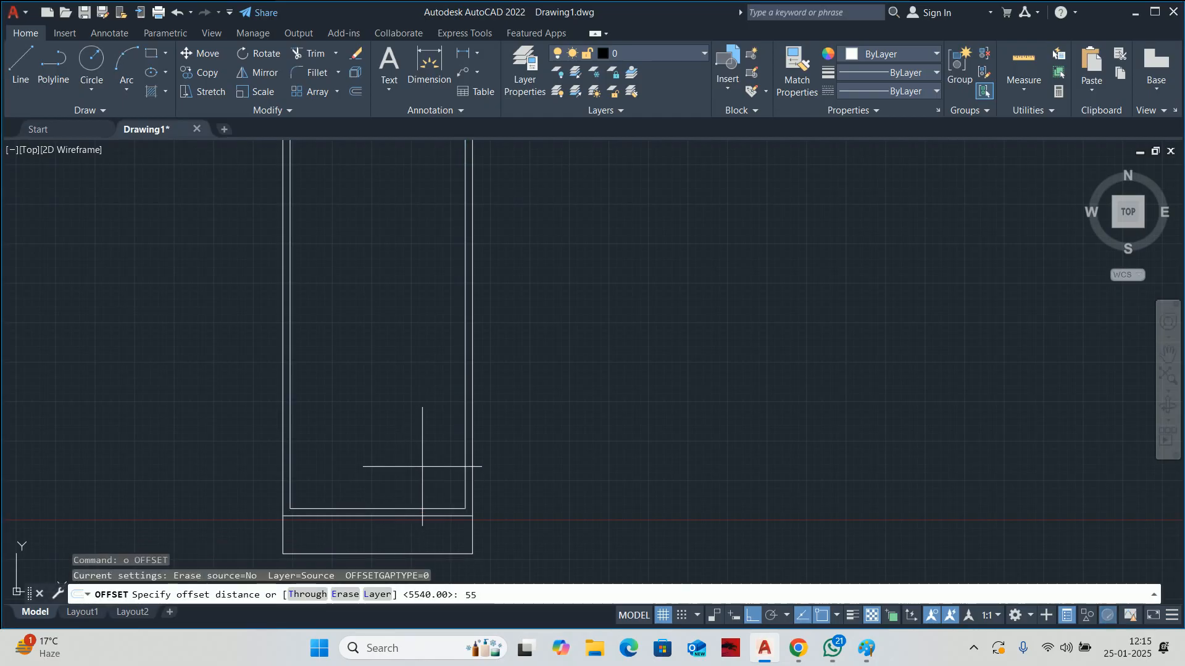
{"action": "key", "text": "Return"}
{"action": "scroll", "coordinate": [405, 501], "scroll_direction": "up", "scroll_amount": 2}
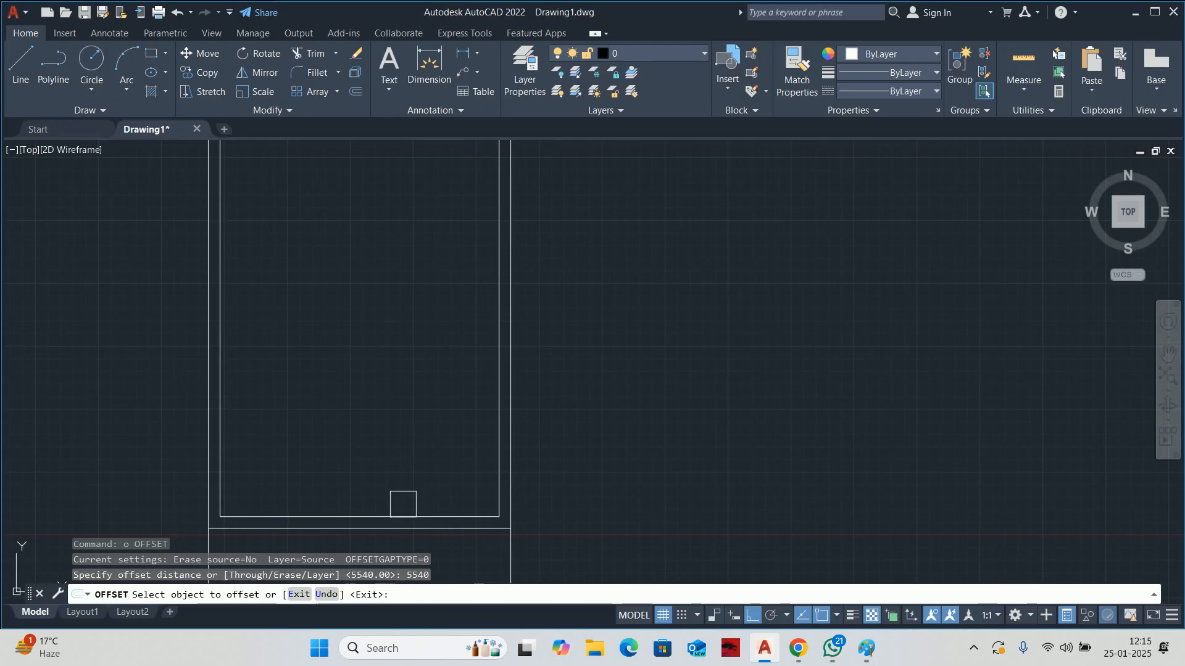
{"action": "left_click", "coordinate": [403, 504]}
{"action": "left_click", "coordinate": [413, 438]}
{"action": "key", "text": "Escape"}
{"action": "key", "text": "Escape"}
{"action": "key", "text": "Escape"}
- Measure the space above the new dividing line in the floor plan
{"action": "scroll", "coordinate": [411, 416], "scroll_direction": "down", "scroll_amount": 6}
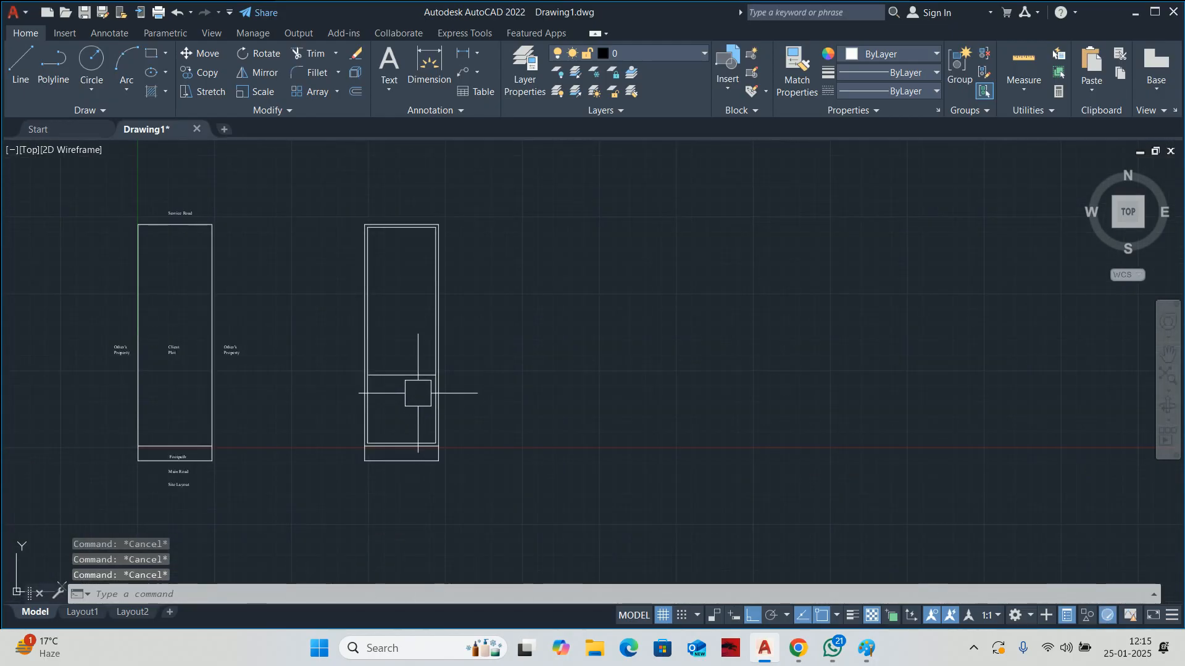
{"action": "left_click", "coordinate": [1022, 62]}
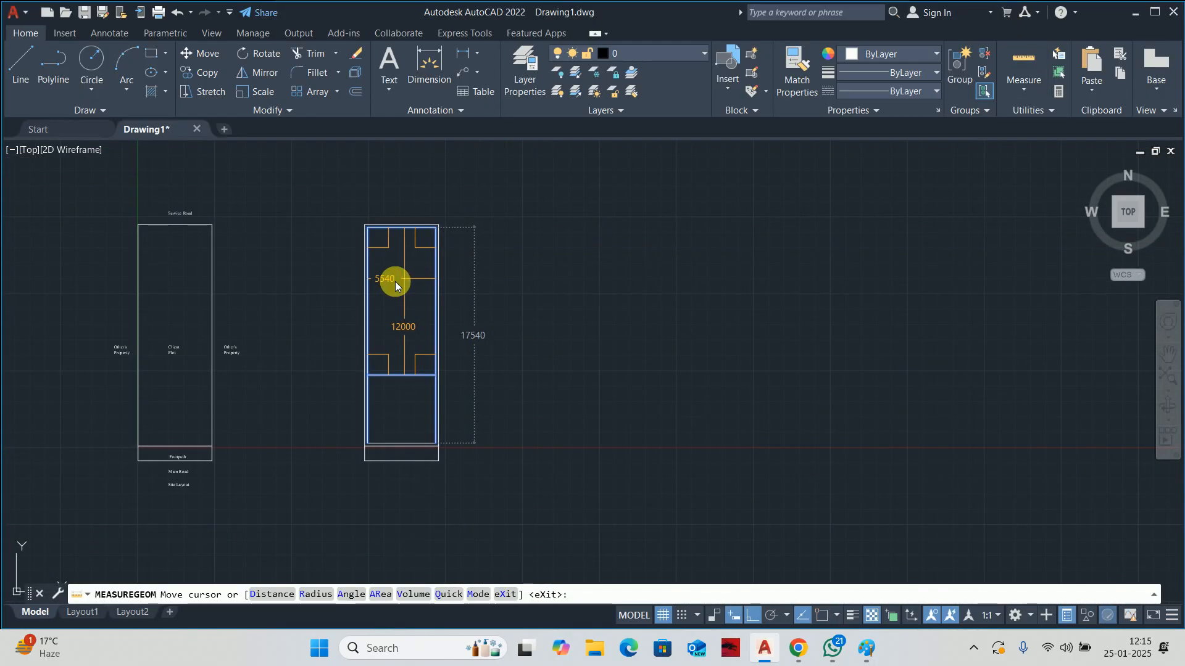
{"action": "scroll", "coordinate": [389, 282], "scroll_direction": "up", "scroll_amount": 5}
{"action": "key", "text": "Escape"}
{"action": "key", "text": "Escape"}
{"action": "key", "text": "Escape"}
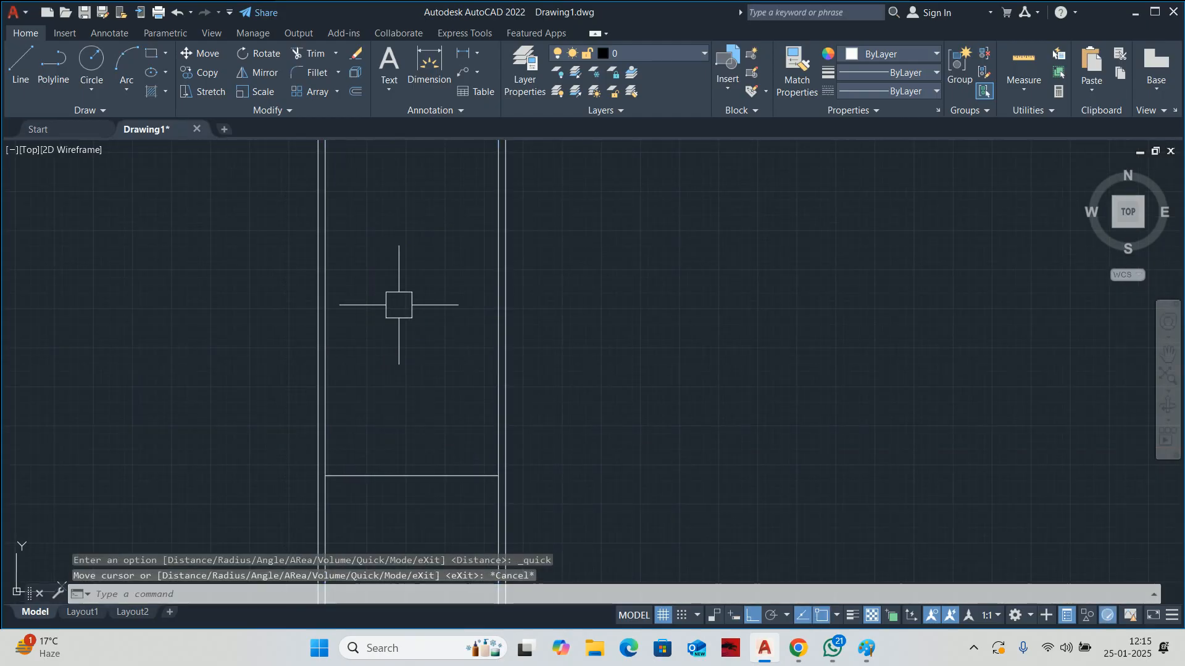
- Select the whole staircase and room drawing as the objects for a Move
{"action": "scroll", "coordinate": [432, 304], "scroll_direction": "down", "scroll_amount": 7}
{"action": "scroll", "coordinate": [477, 304], "scroll_direction": "down", "scroll_amount": 4}
{"action": "scroll", "coordinate": [481, 290], "scroll_direction": "up", "scroll_amount": 3}
{"action": "type", "text": "m"}
{"action": "key", "text": "Return"}
{"action": "left_click", "coordinate": [487, 225]}
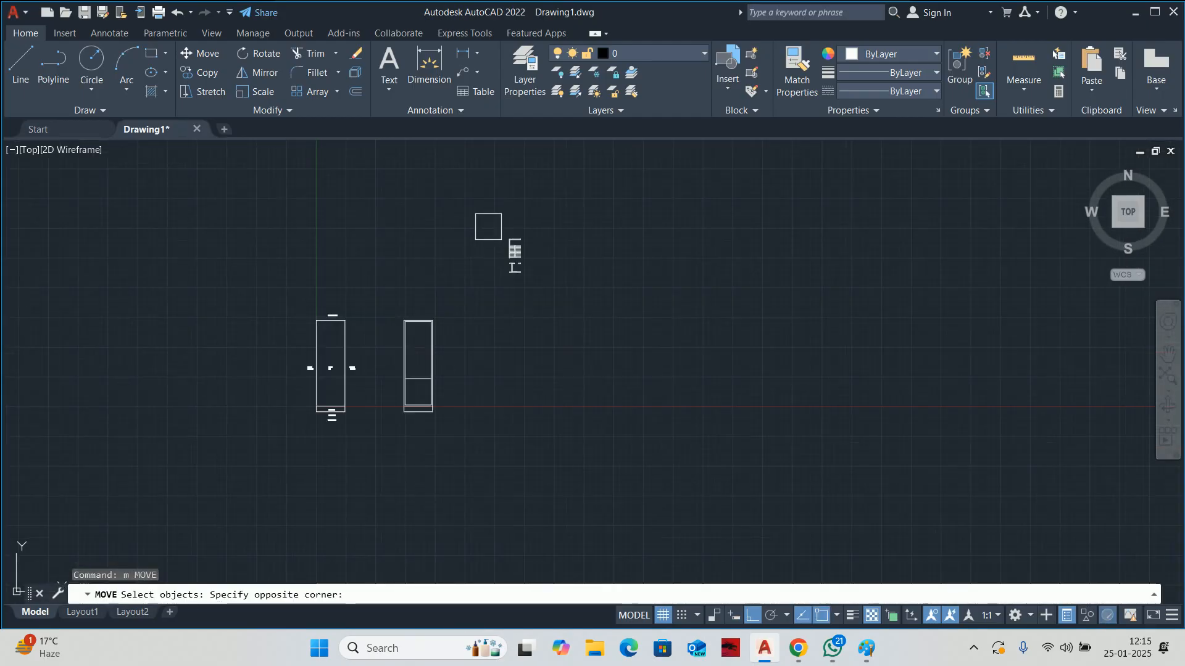
{"action": "left_click", "coordinate": [626, 365]}
{"action": "scroll", "coordinate": [531, 234], "scroll_direction": "up", "scroll_amount": 10}
{"action": "key", "text": "Return"}
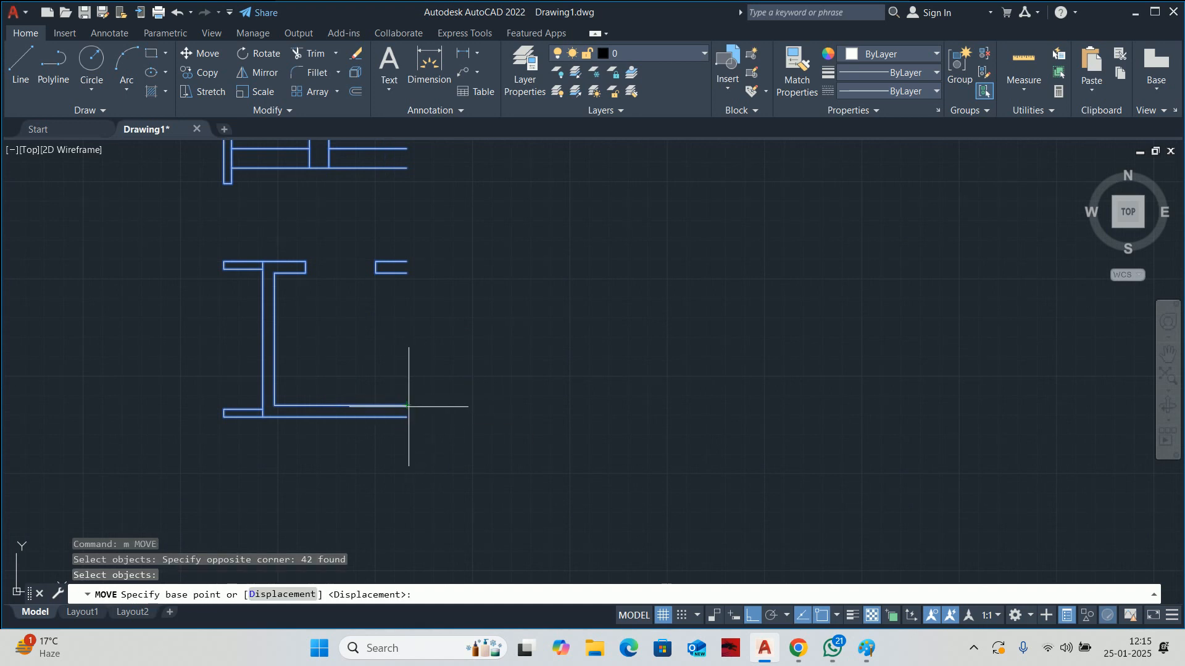
- Move the selected staircase and small room from the room's lower inner wall end to the reference line's right end on the inner plot wall
{"action": "left_click", "coordinate": [406, 405]}
{"action": "scroll", "coordinate": [370, 411], "scroll_direction": "down", "scroll_amount": 5}
{"action": "scroll", "coordinate": [426, 396], "scroll_direction": "up", "scroll_amount": 6}
{"action": "scroll", "coordinate": [373, 333], "scroll_direction": "up", "scroll_amount": 6}
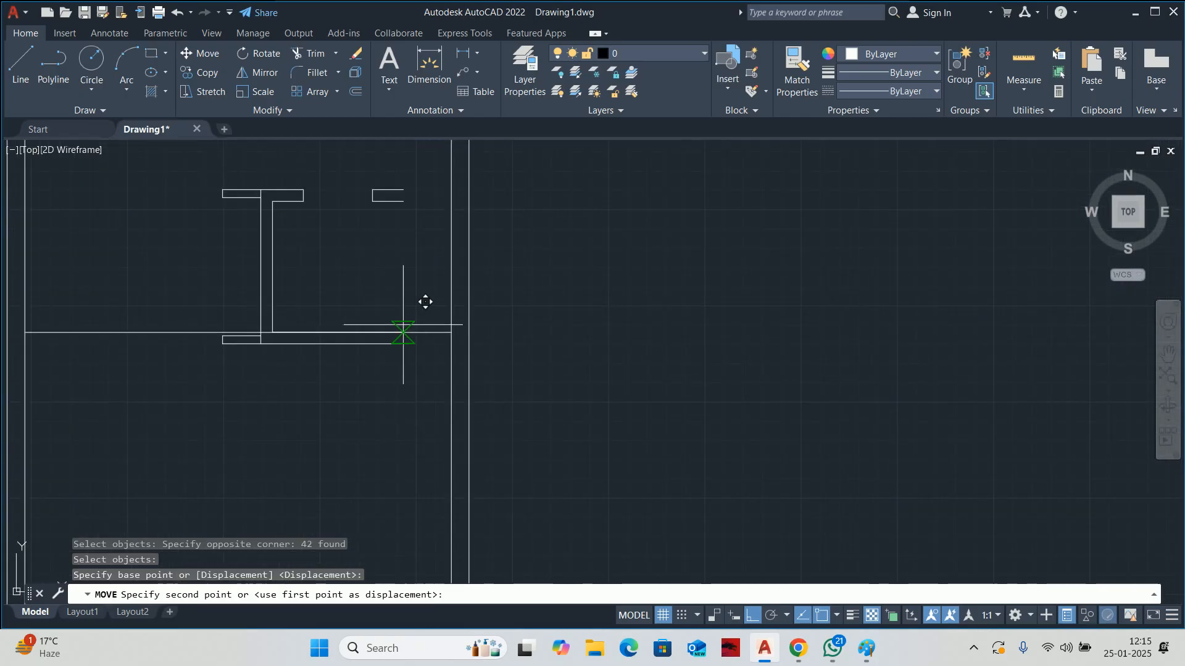
{"action": "left_click", "coordinate": [447, 333]}
{"action": "key", "text": "Escape"}
{"action": "key", "text": "Escape"}
- Delete the horizontal reference line running across the plot at the small room's lower wall
{"action": "scroll", "coordinate": [283, 337], "scroll_direction": "down", "scroll_amount": 4}
{"action": "left_click", "coordinate": [277, 335]}
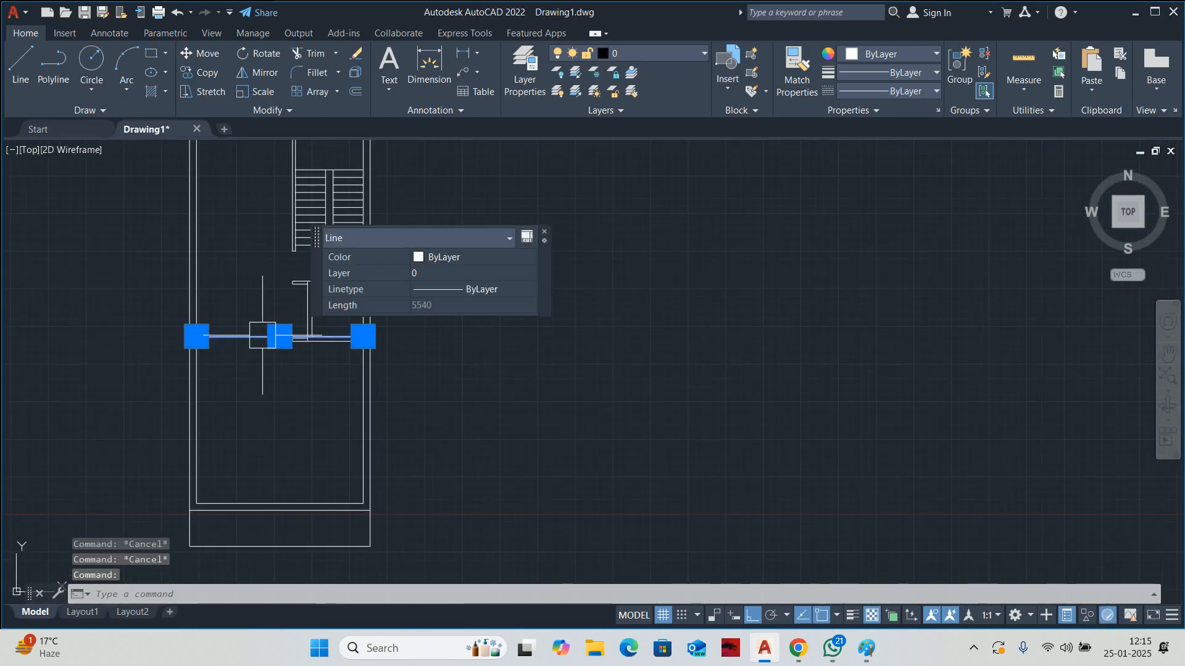
{"action": "key", "text": "Delete"}
- Trim the inner plot wall line between the two lines of the small room's lower wall
{"action": "scroll", "coordinate": [502, 346], "scroll_direction": "down", "scroll_amount": 2}
{"action": "scroll", "coordinate": [524, 348], "scroll_direction": "down", "scroll_amount": 3}
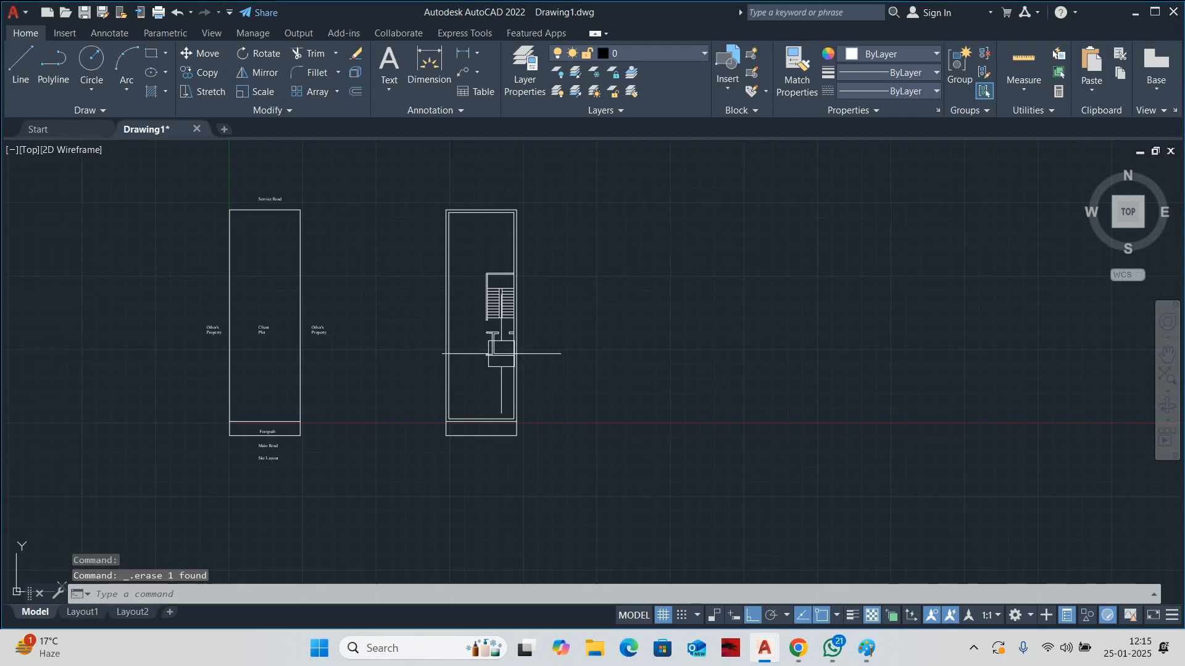
{"action": "scroll", "coordinate": [540, 358], "scroll_direction": "up", "scroll_amount": 8}
{"action": "key", "text": "Escape"}
{"action": "key", "text": "Escape"}
{"action": "key", "text": "Escape"}
{"action": "type", "text": "tr"}
{"action": "key", "text": "Return"}
{"action": "scroll", "coordinate": [493, 360], "scroll_direction": "up", "scroll_amount": 4}
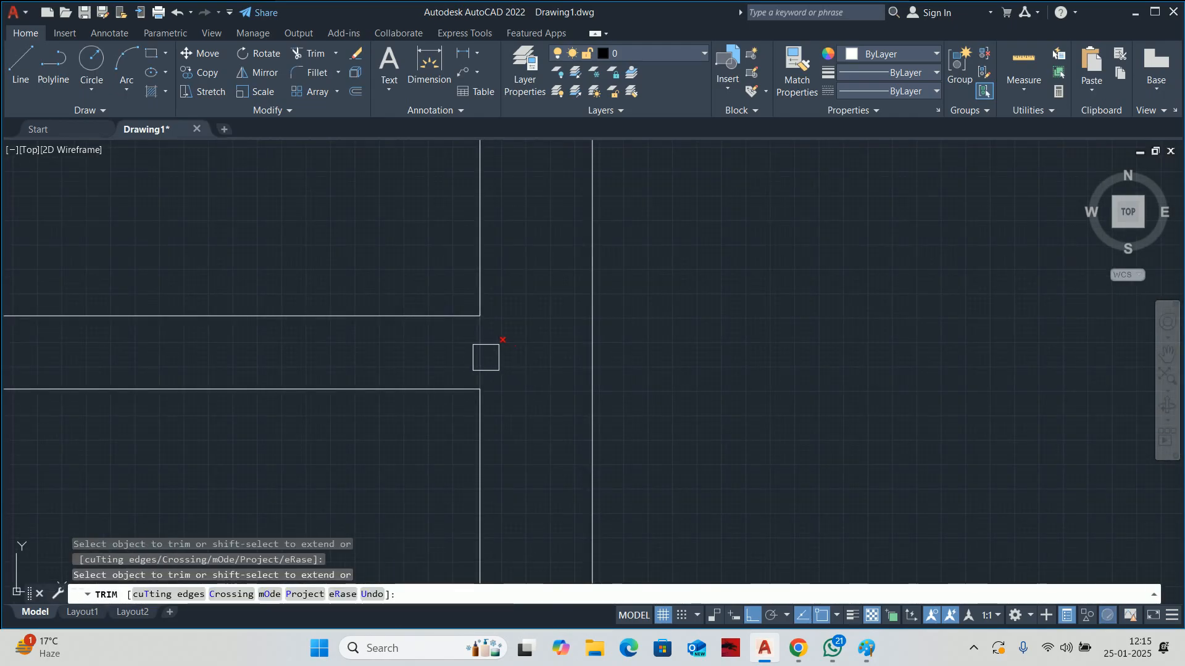
- Trim the inner plot wall line where the small room's upper wall stub joins it
{"action": "scroll", "coordinate": [439, 401], "scroll_direction": "down", "scroll_amount": 5}
{"action": "scroll", "coordinate": [447, 417], "scroll_direction": "up", "scroll_amount": 5}
{"action": "middle_click_drag", "start_coordinate": [426, 451], "coordinate": [484, 197]}
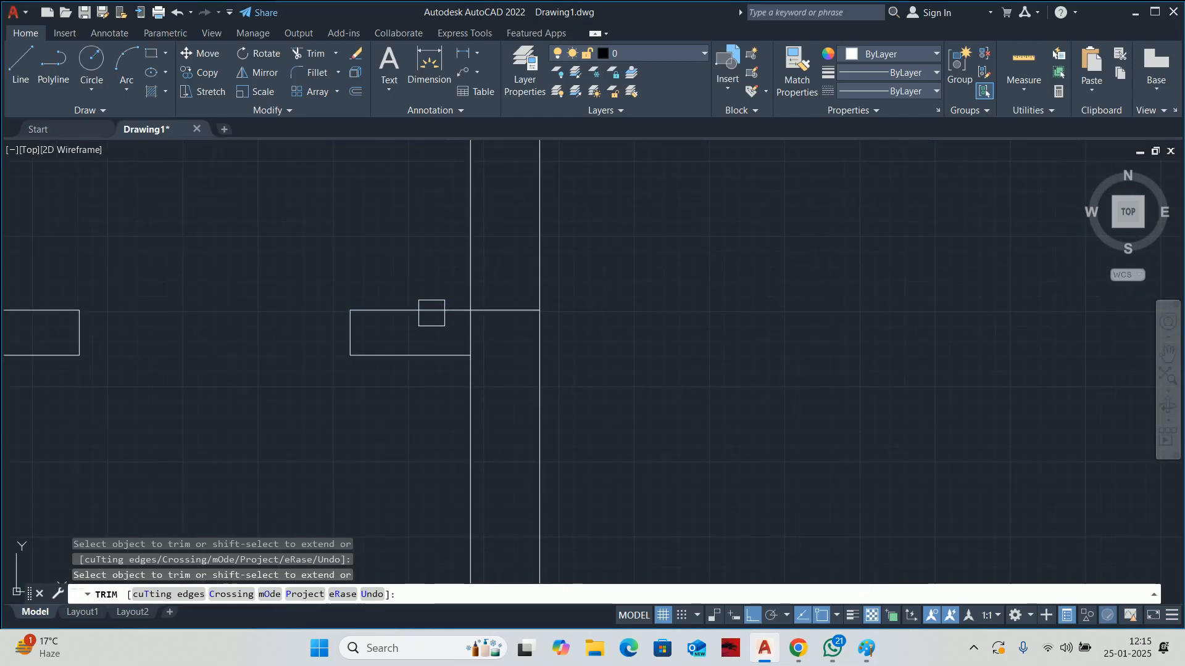
{"action": "scroll", "coordinate": [474, 330], "scroll_direction": "down", "scroll_amount": 5}
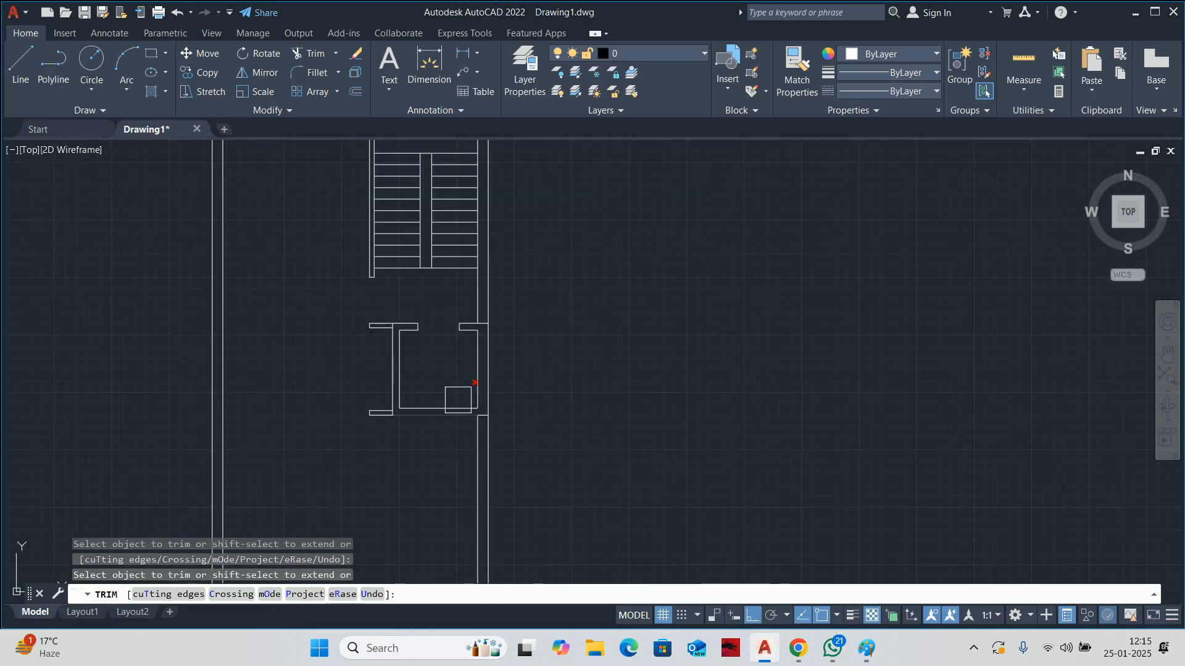
{"action": "scroll", "coordinate": [491, 401], "scroll_direction": "down", "scroll_amount": 2}
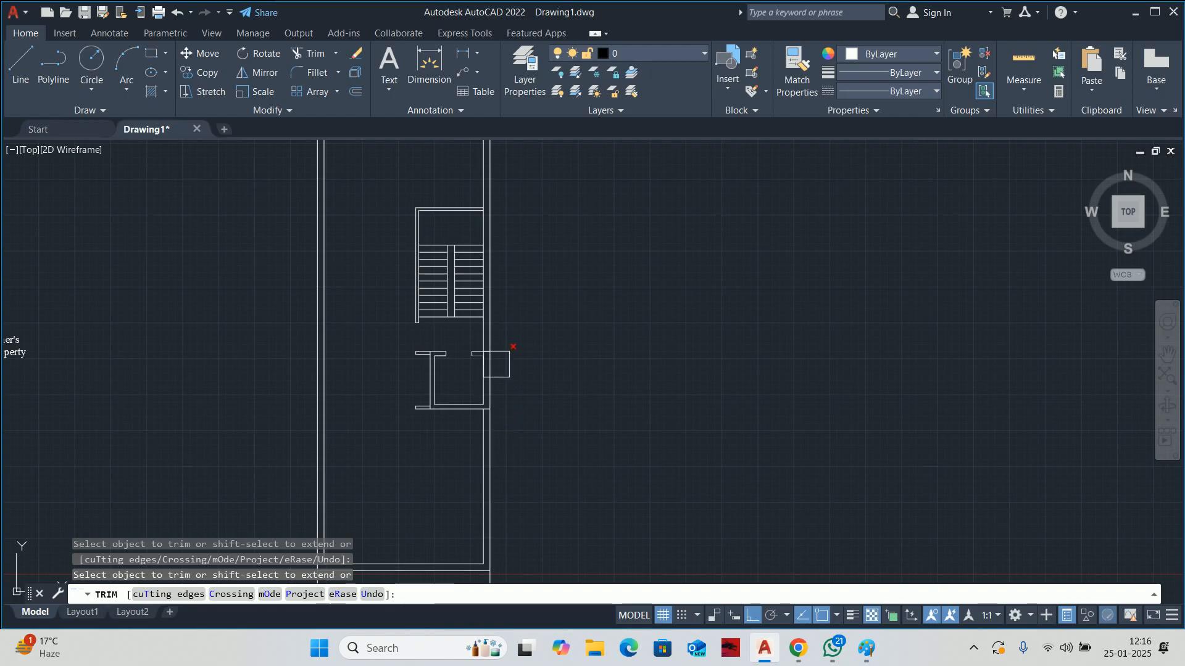
- Trim the inner plot wall line between the two lines of the staircase's upper wall, undoing one trim along the way
{"action": "scroll", "coordinate": [478, 221], "scroll_direction": "up", "scroll_amount": 5}
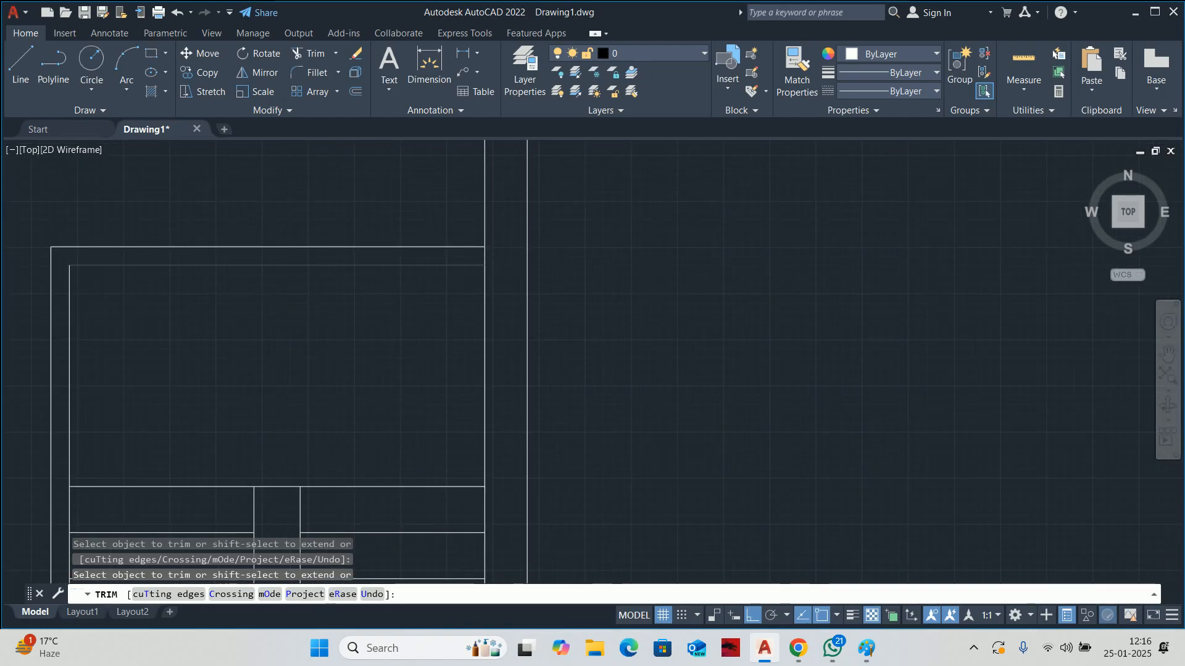
{"action": "scroll", "coordinate": [490, 234], "scroll_direction": "down", "scroll_amount": 5}
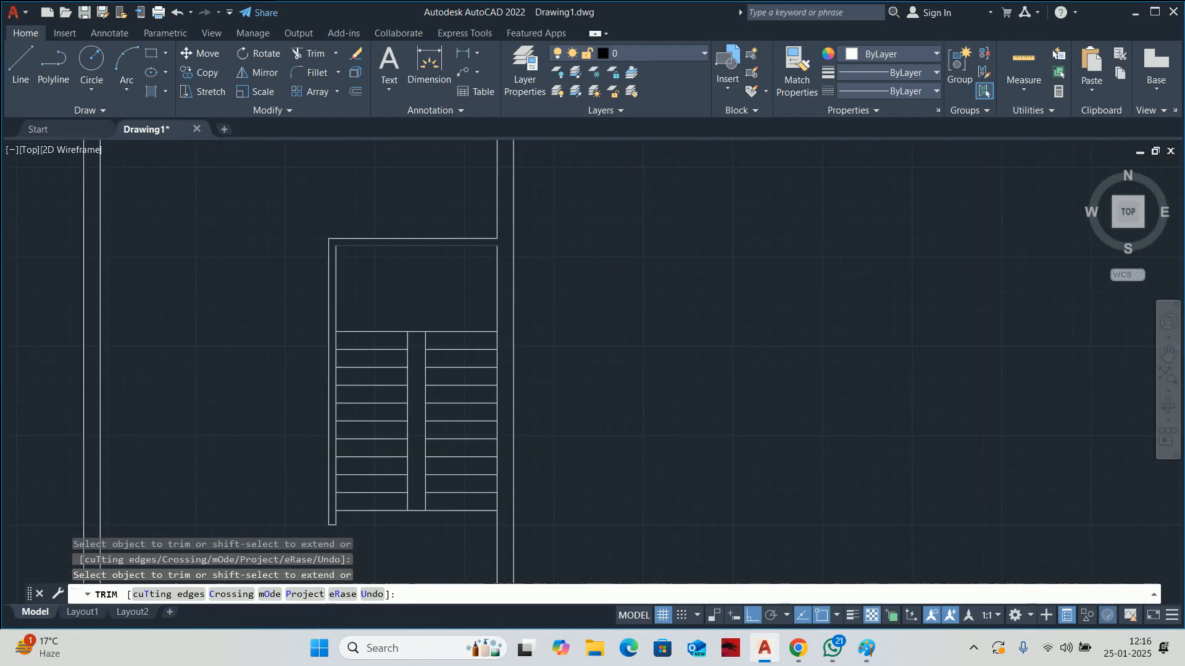
{"action": "scroll", "coordinate": [500, 355], "scroll_direction": "up", "scroll_amount": 6}
{"action": "key", "text": "ctrl+z"}
{"action": "scroll", "coordinate": [500, 305], "scroll_direction": "down", "scroll_amount": 4}
{"action": "middle_click_drag", "start_coordinate": [497, 275], "coordinate": [500, 381]}
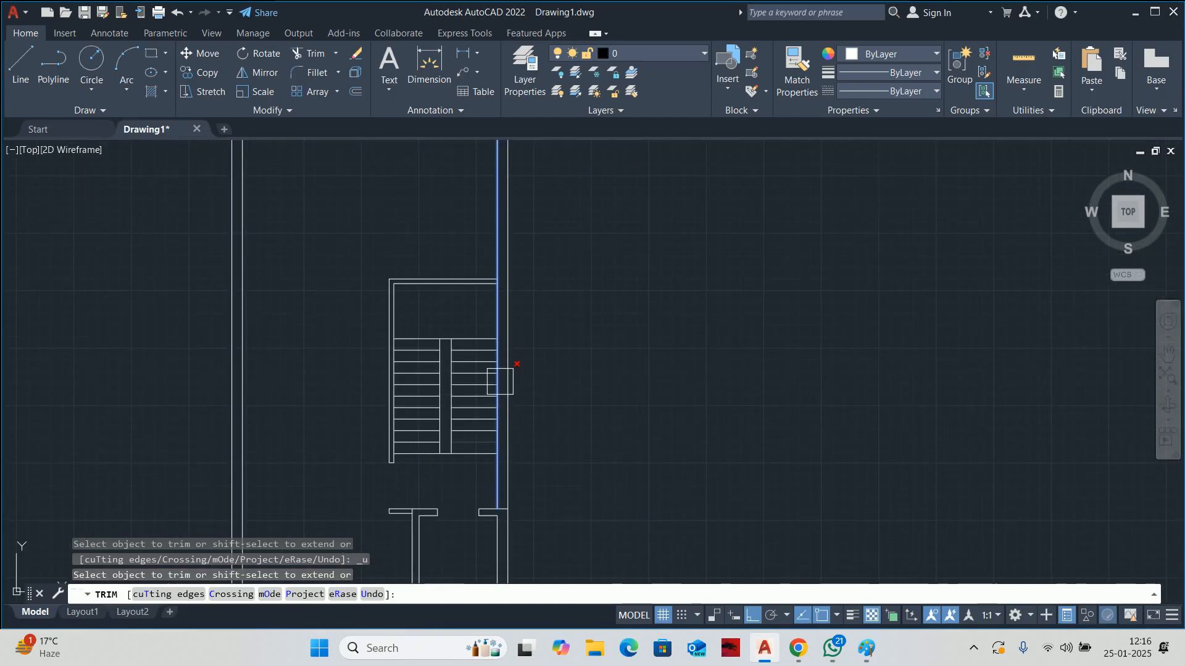
{"action": "scroll", "coordinate": [495, 283], "scroll_direction": "up", "scroll_amount": 6}
{"action": "scroll", "coordinate": [495, 265], "scroll_direction": "down", "scroll_amount": 5}
{"action": "key", "text": "Escape"}
{"action": "key", "text": "Escape"}
- Measure the open space between the staircase's upper wall and the plot's top wall with the quick measure tool
{"action": "scroll", "coordinate": [502, 320], "scroll_direction": "up", "scroll_amount": 2}
{"action": "scroll", "coordinate": [502, 320], "scroll_direction": "down", "scroll_amount": 2}
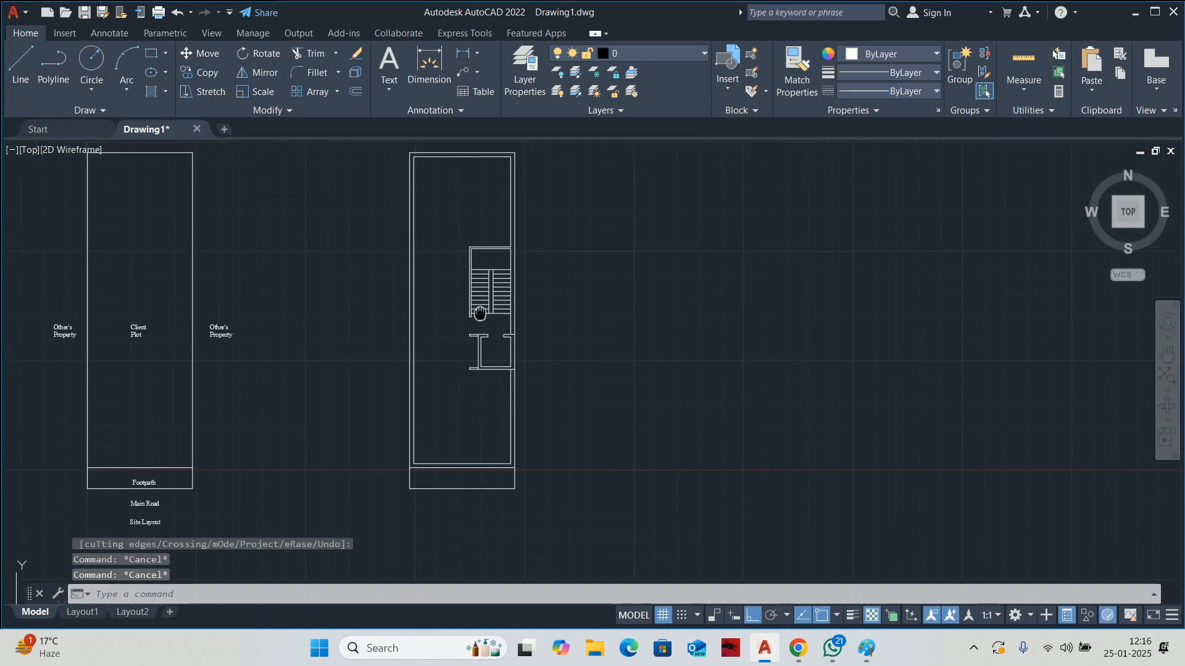
{"action": "scroll", "coordinate": [502, 331], "scroll_direction": "up", "scroll_amount": 2}
{"action": "left_click", "coordinate": [1023, 65]}
{"action": "scroll", "coordinate": [472, 264], "scroll_direction": "up", "scroll_amount": 2}
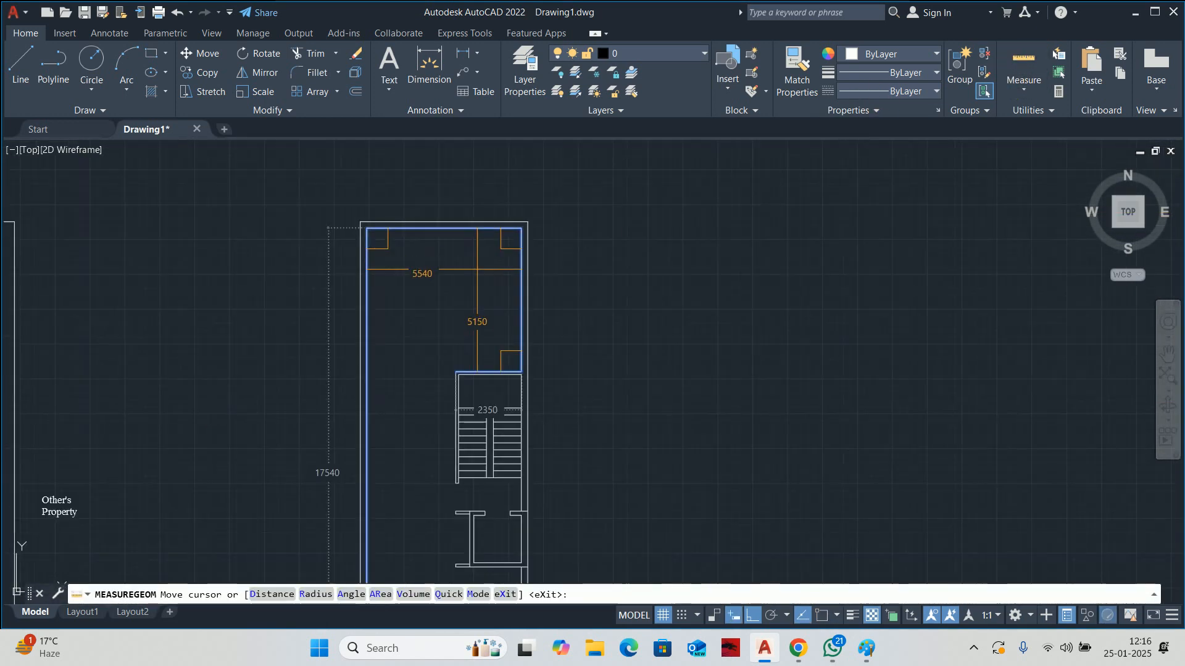
{"action": "scroll", "coordinate": [495, 300], "scroll_direction": "up", "scroll_amount": 2}
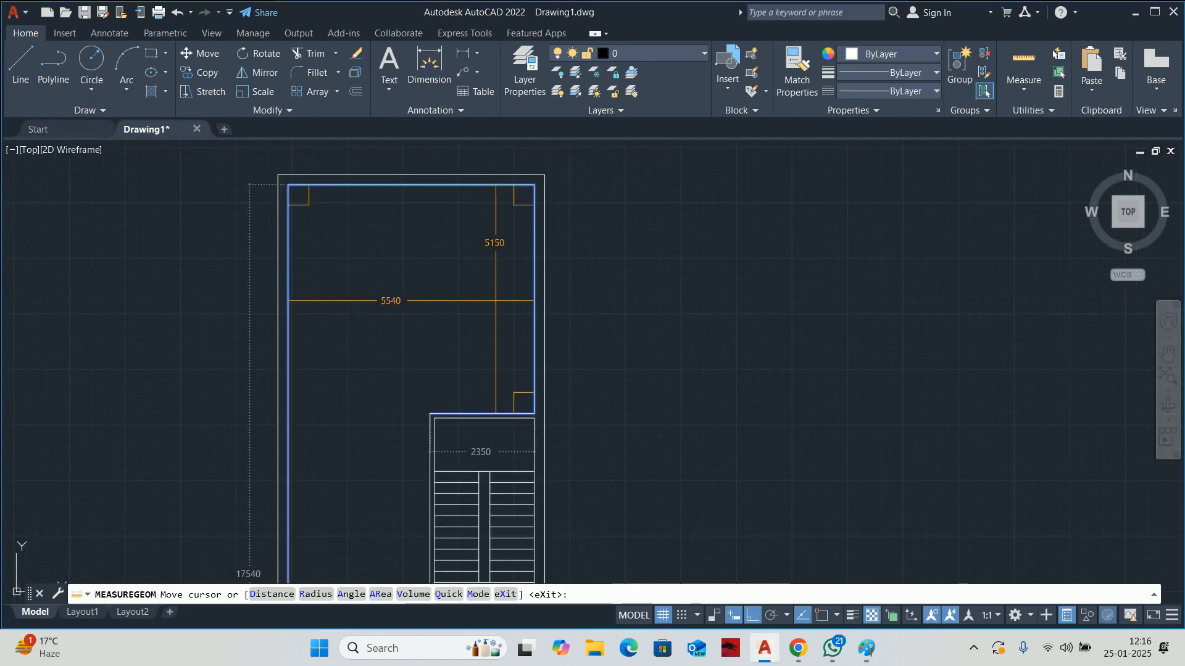
{"action": "key", "text": "Escape"}
{"action": "key", "text": "Escape"}
{"action": "key", "text": "Escape"}
- Offset the outer line of the staircase's upper wall 1500 upward
{"action": "scroll", "coordinate": [490, 345], "scroll_direction": "down", "scroll_amount": 2}
{"action": "scroll", "coordinate": [493, 363], "scroll_direction": "up", "scroll_amount": 2}
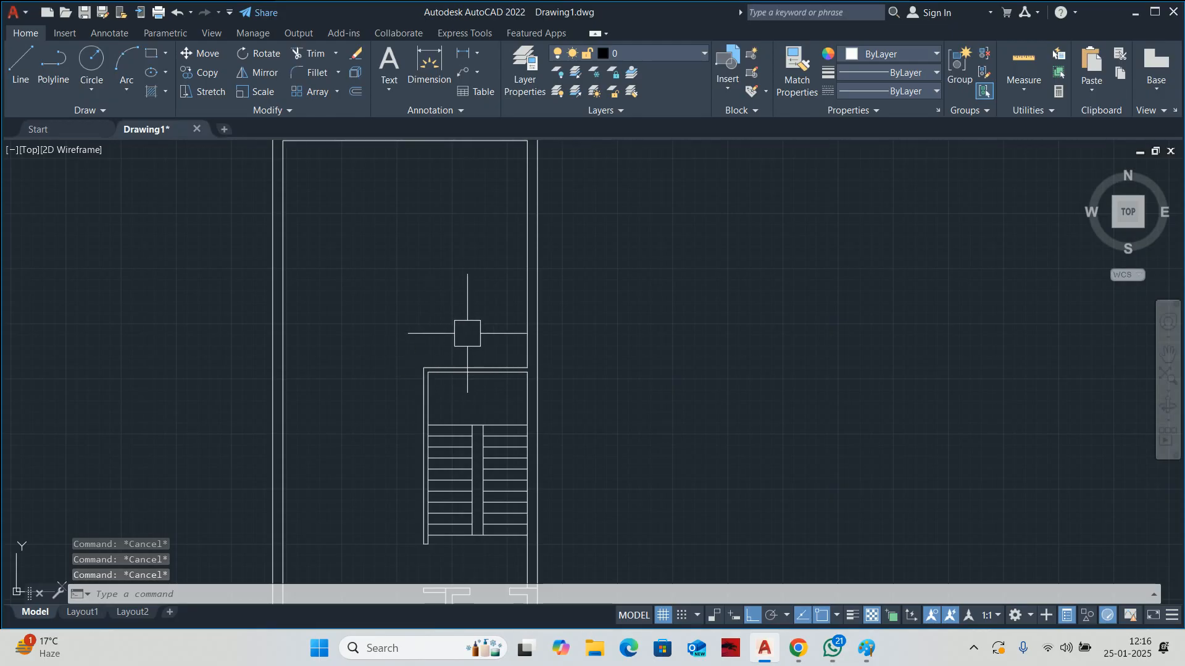
{"action": "type", "text": "o"}
{"action": "key", "text": "Return"}
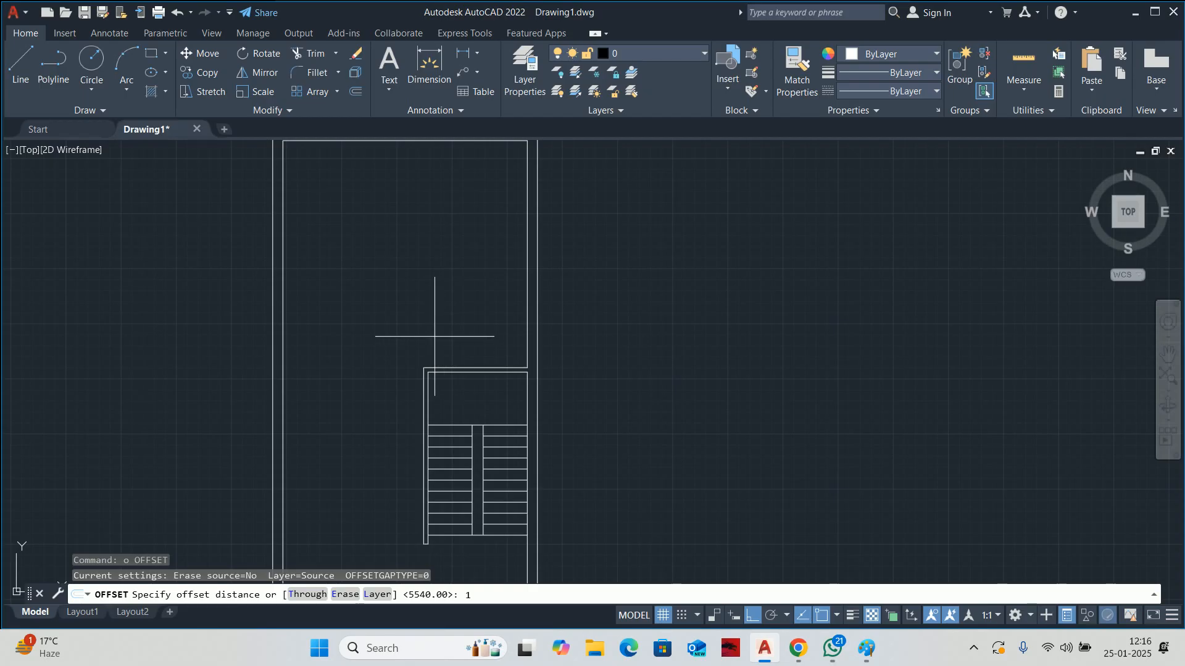
{"action": "key", "text": "Return"}
{"action": "scroll", "coordinate": [441, 342], "scroll_direction": "up", "scroll_amount": 4}
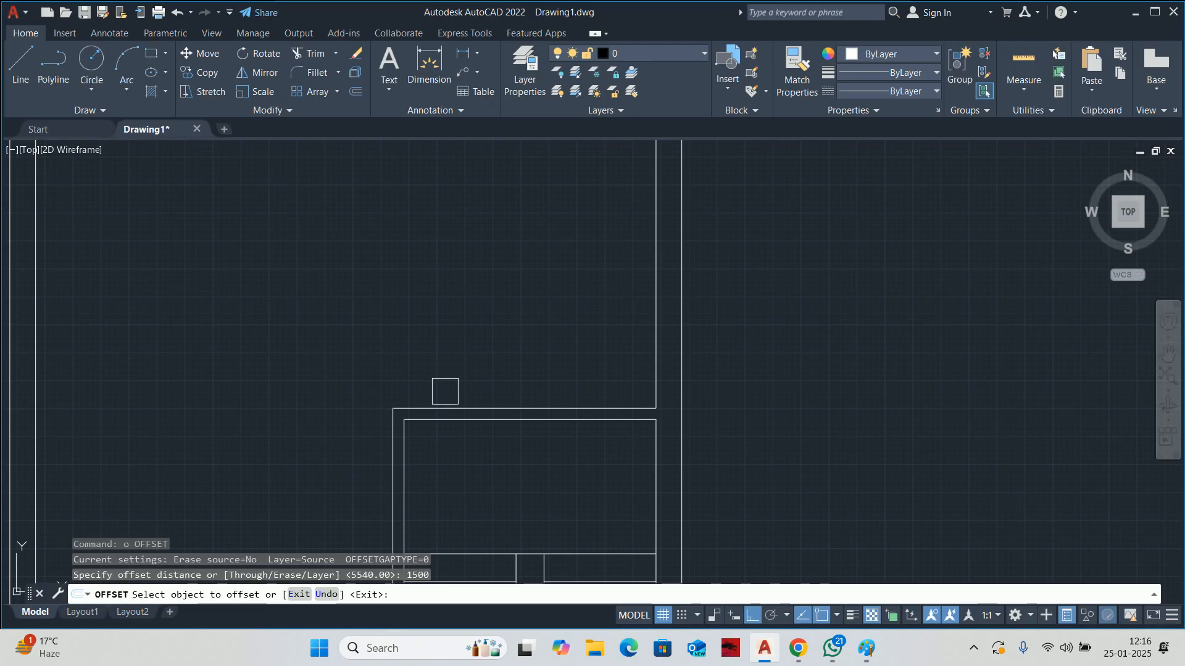
{"action": "left_click", "coordinate": [444, 406]}
{"action": "left_click", "coordinate": [463, 345]}
{"action": "scroll", "coordinate": [463, 345], "scroll_direction": "down", "scroll_amount": 2}
{"action": "key", "text": "Escape"}
{"action": "key", "text": "Escape"}
{"action": "key", "text": "Escape"}
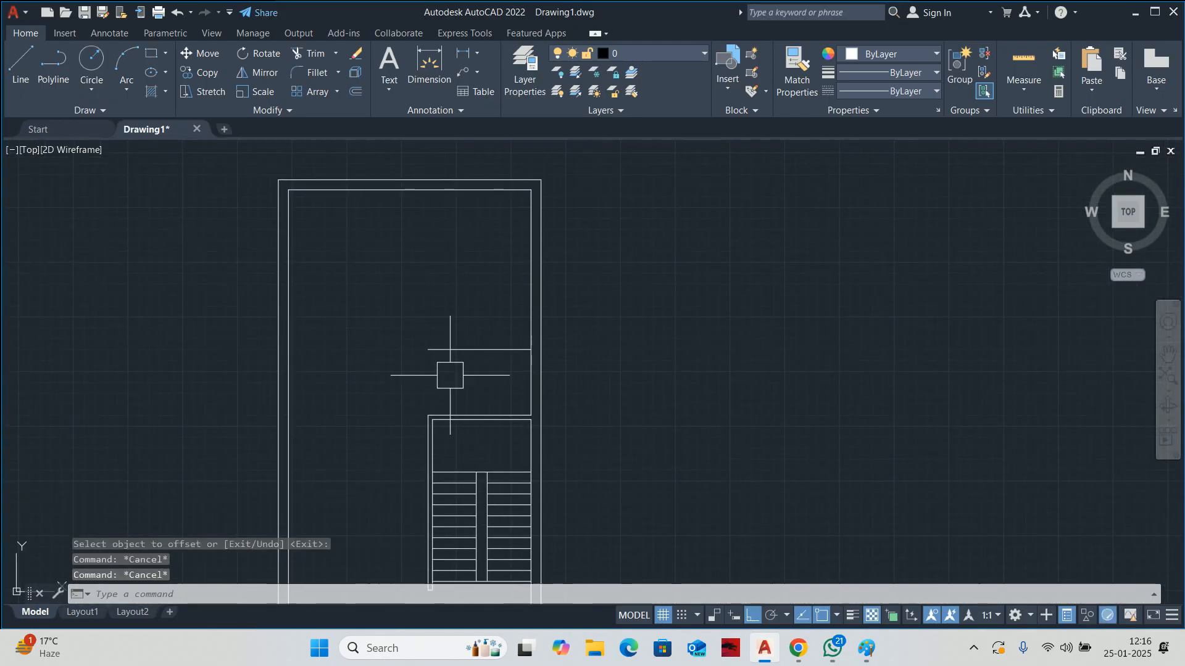
- Offset the new horizontal line above the staircase 100 upward to form a partition wall
{"action": "scroll", "coordinate": [449, 375], "scroll_direction": "down", "scroll_amount": 1}
{"action": "key", "text": "Return"}
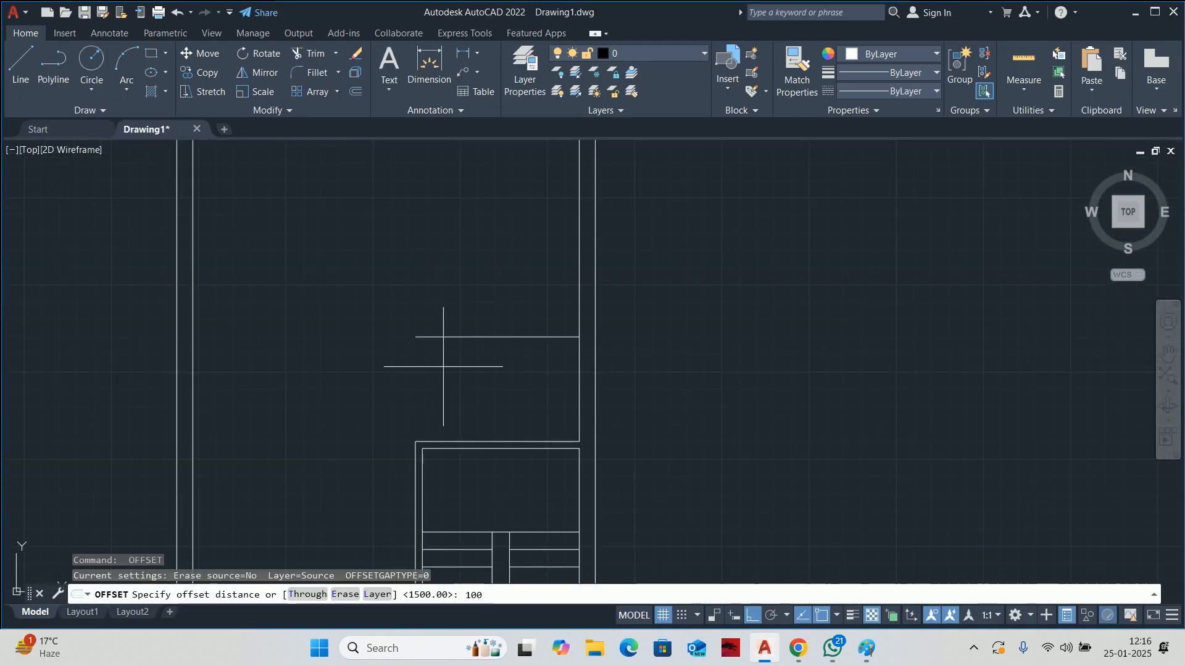
{"action": "type", "text": "100"}
{"action": "key", "text": "Return"}
{"action": "left_click", "coordinate": [476, 338]}
{"action": "left_click", "coordinate": [474, 303]}
{"action": "middle_click_drag", "start_coordinate": [468, 314], "coordinate": [472, 325]}
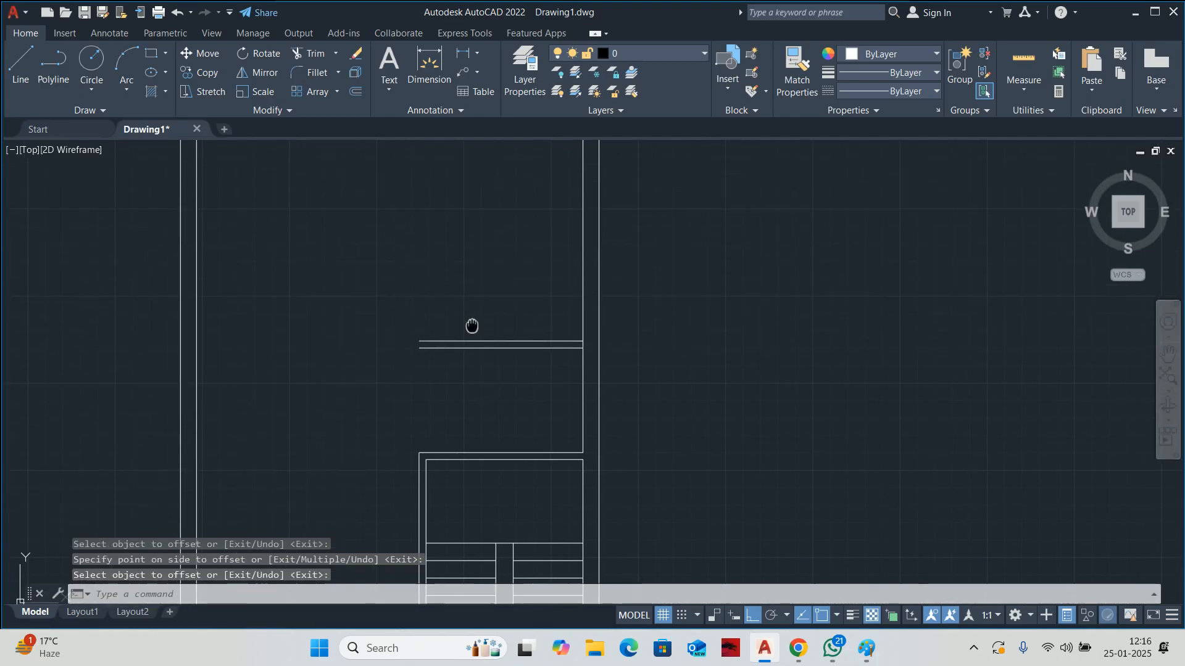
{"action": "scroll", "coordinate": [472, 325], "scroll_direction": "down", "scroll_amount": 2}
{"action": "key", "text": "Escape"}
{"action": "key", "text": "Escape"}
- Measure the space remaining between the new partition and the plot's top wall
{"action": "left_click", "coordinate": [1029, 53]}
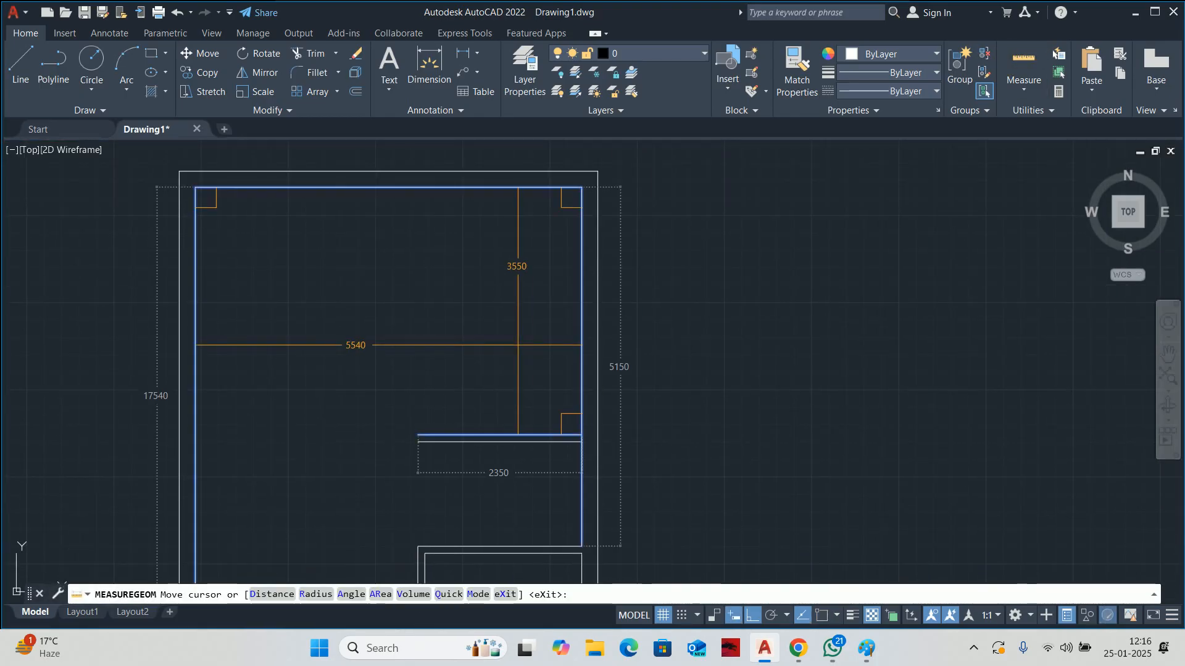
{"action": "key", "text": "Escape"}
{"action": "key", "text": "Escape"}
- Offset the upper line of the new partition 1200 upward
{"action": "type", "text": "o"}
{"action": "key", "text": "Return"}
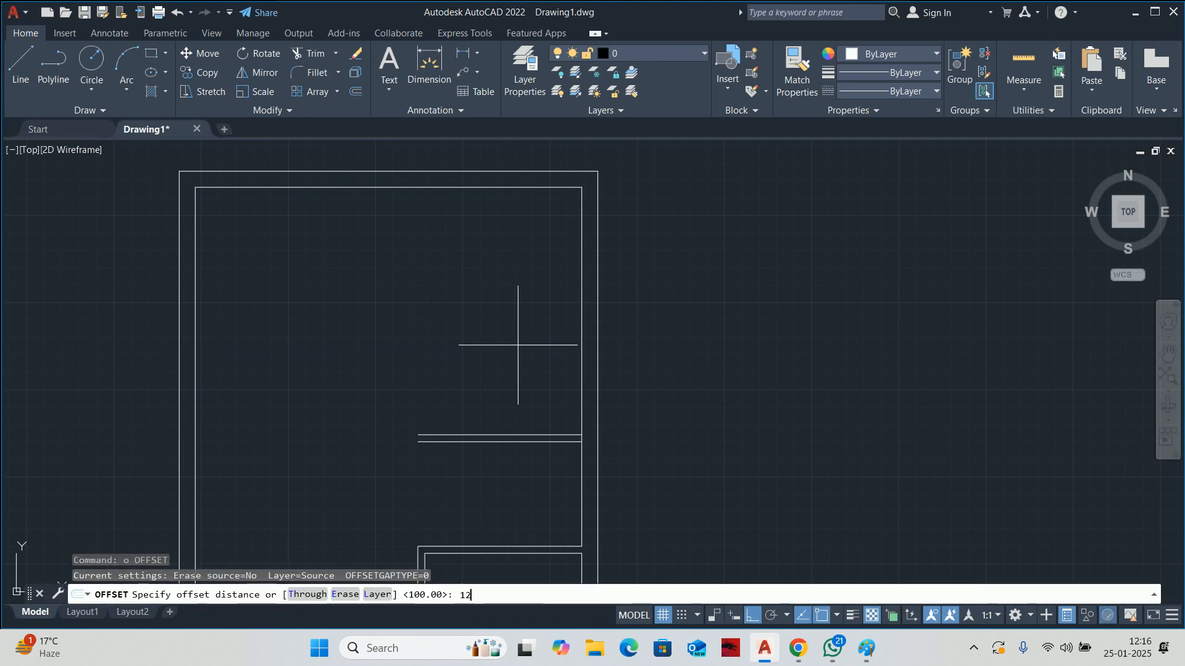
{"action": "type", "text": "1200"}
{"action": "key", "text": "Return"}
{"action": "scroll", "coordinate": [521, 451], "scroll_direction": "up", "scroll_amount": 2}
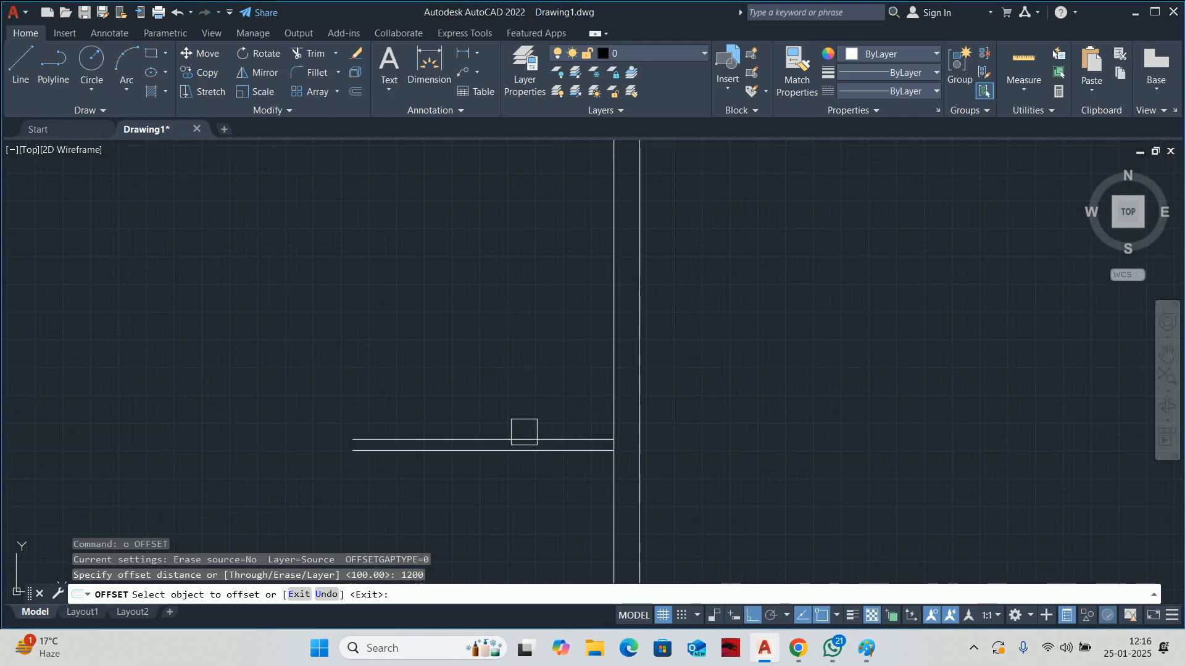
{"action": "left_click", "coordinate": [524, 432]}
{"action": "left_click", "coordinate": [520, 352]}
{"action": "scroll", "coordinate": [519, 432], "scroll_direction": "down", "scroll_amount": 2}
{"action": "key", "text": "Escape"}
- Offset the topmost horizontal line upward by the same thickness as the partition below to form a second partition wall
{"action": "key", "text": "Return"}
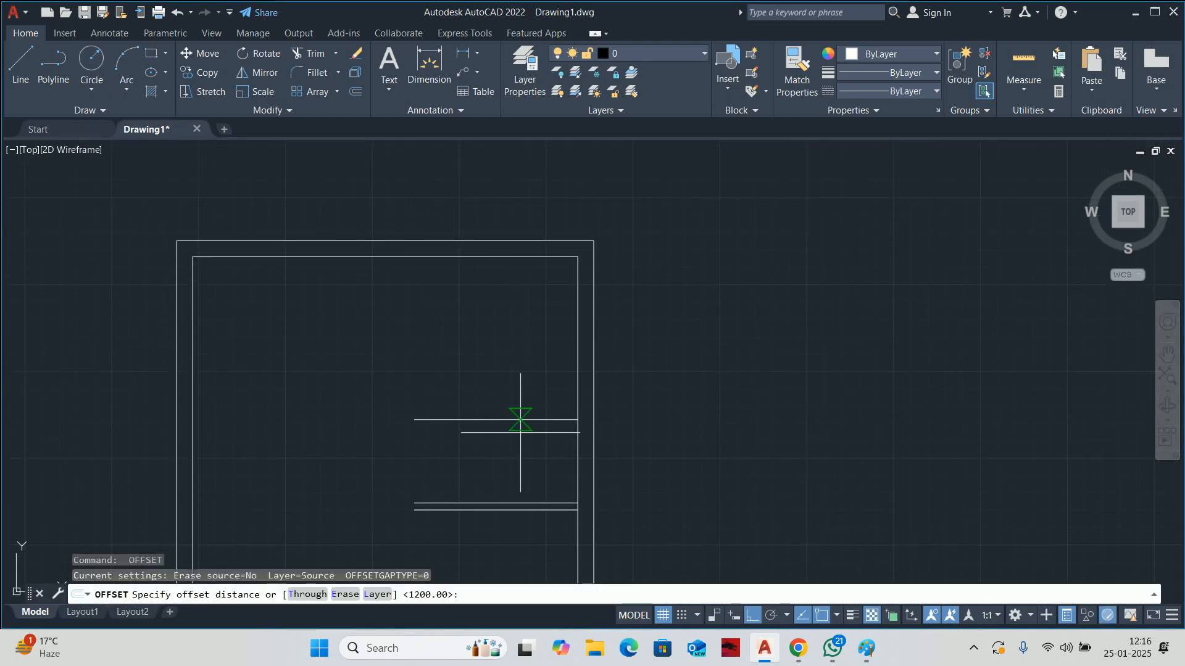
{"action": "key", "text": "Return"}
{"action": "left_click", "coordinate": [522, 426]}
{"action": "left_click", "coordinate": [516, 370]}
{"action": "key", "text": "Escape"}
{"action": "key", "text": "Escape"}
{"action": "key", "text": "Escape"}
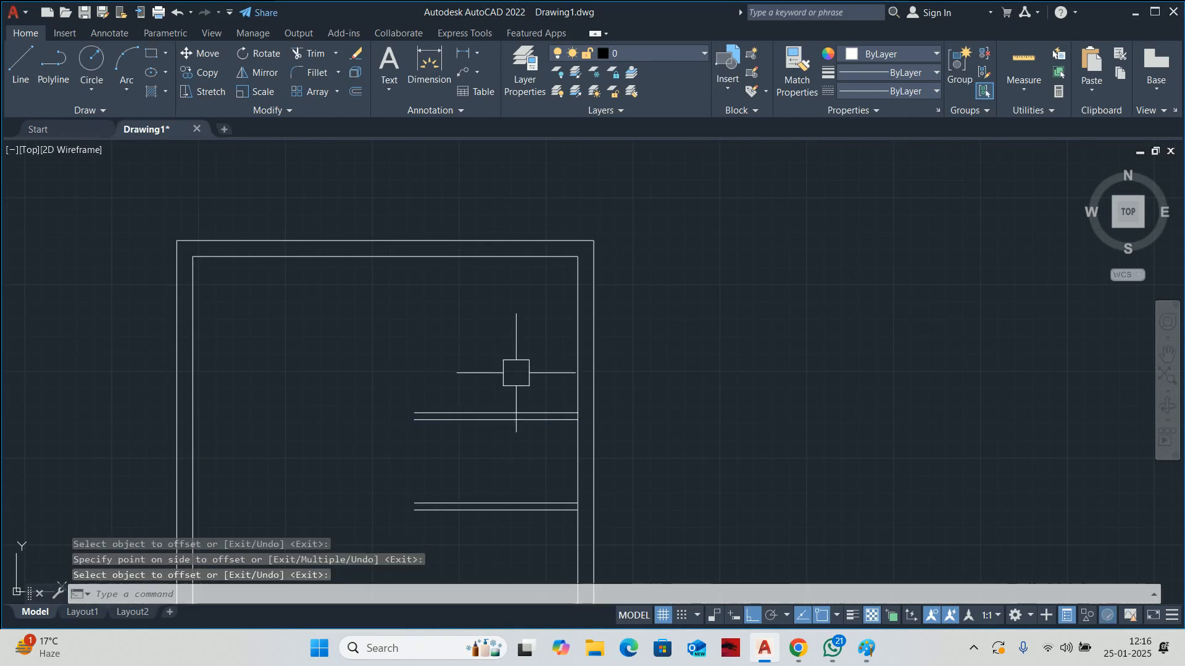
- Extend both lines of the staircase's left wall up through the two partitions to the inner line of the plot's top wall
{"action": "scroll", "coordinate": [483, 401], "scroll_direction": "down", "scroll_amount": 2}
{"action": "middle_click_drag", "start_coordinate": [484, 409], "coordinate": [491, 420]}
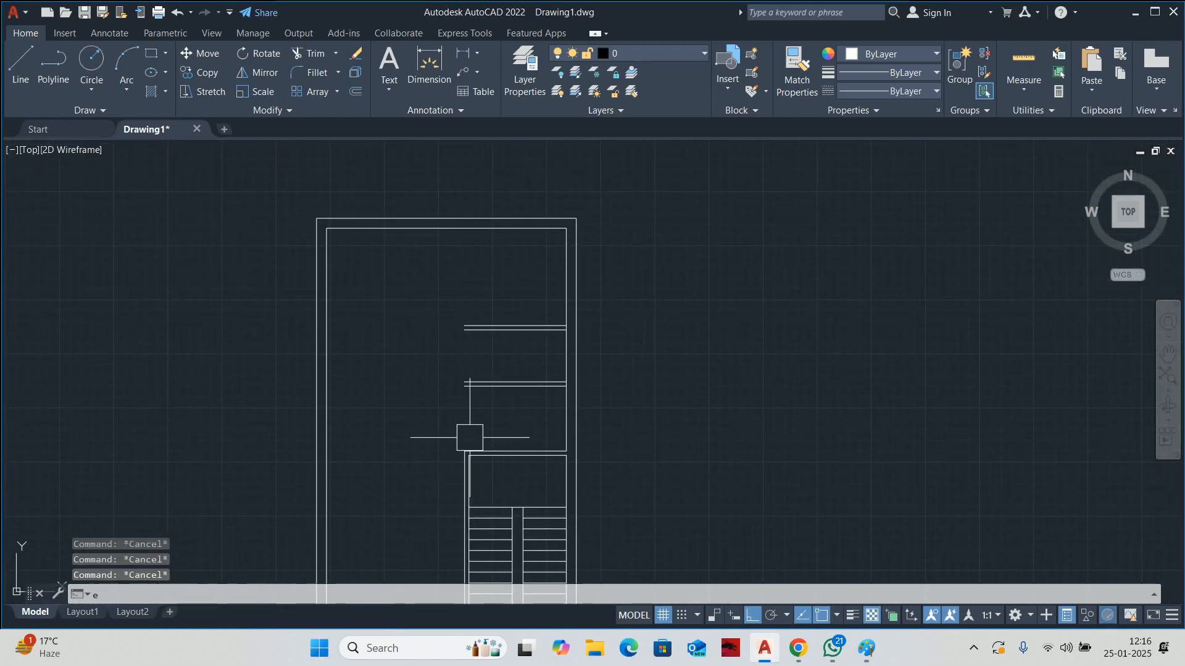
{"action": "key", "text": "Return"}
{"action": "left_click", "coordinate": [486, 480]}
{"action": "left_click", "coordinate": [442, 482]}
{"action": "left_click", "coordinate": [500, 493]}
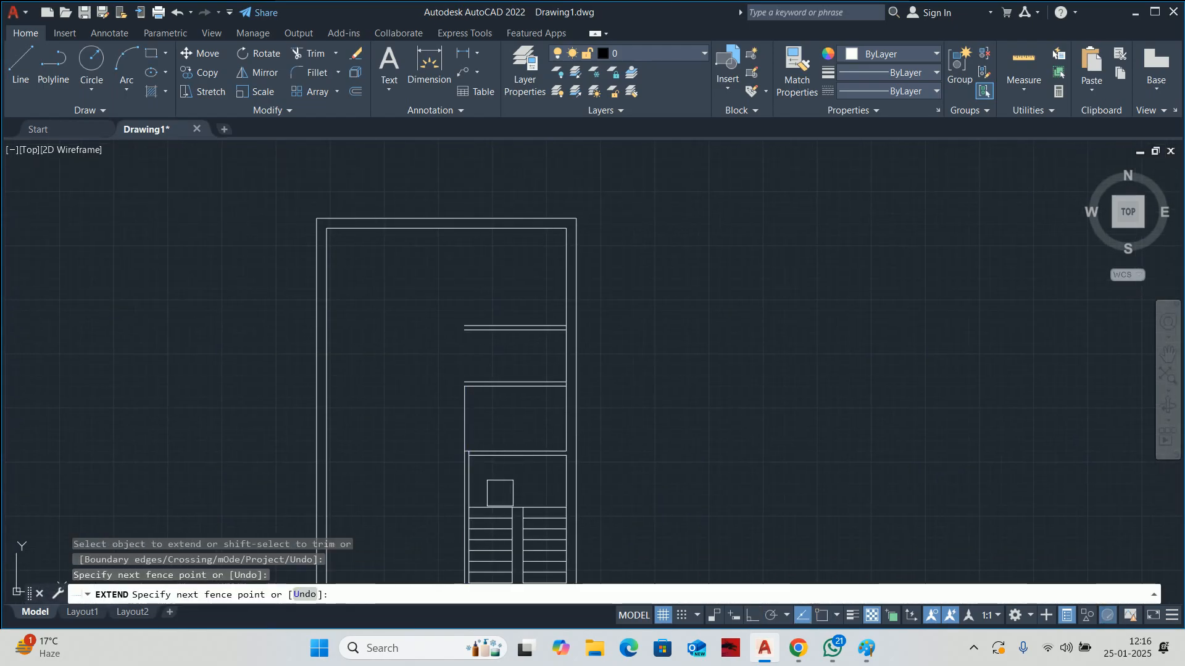
{"action": "key", "text": "Return"}
{"action": "left_click", "coordinate": [498, 480]}
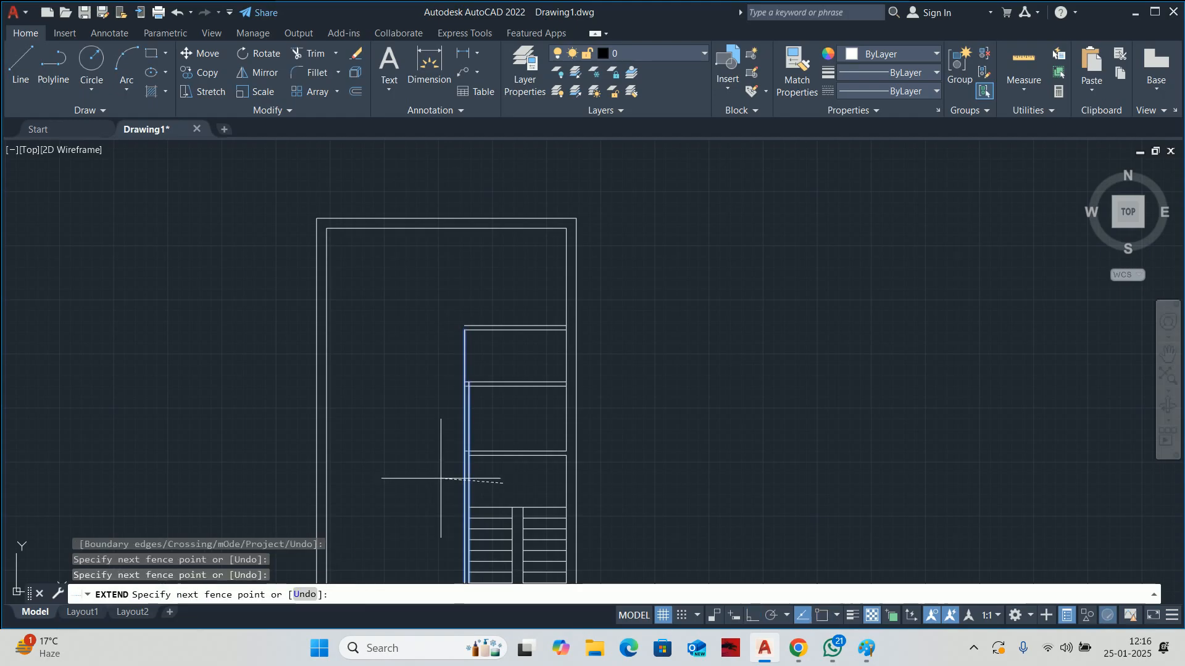
{"action": "key", "text": "Return"}
{"action": "left_click", "coordinate": [473, 407]}
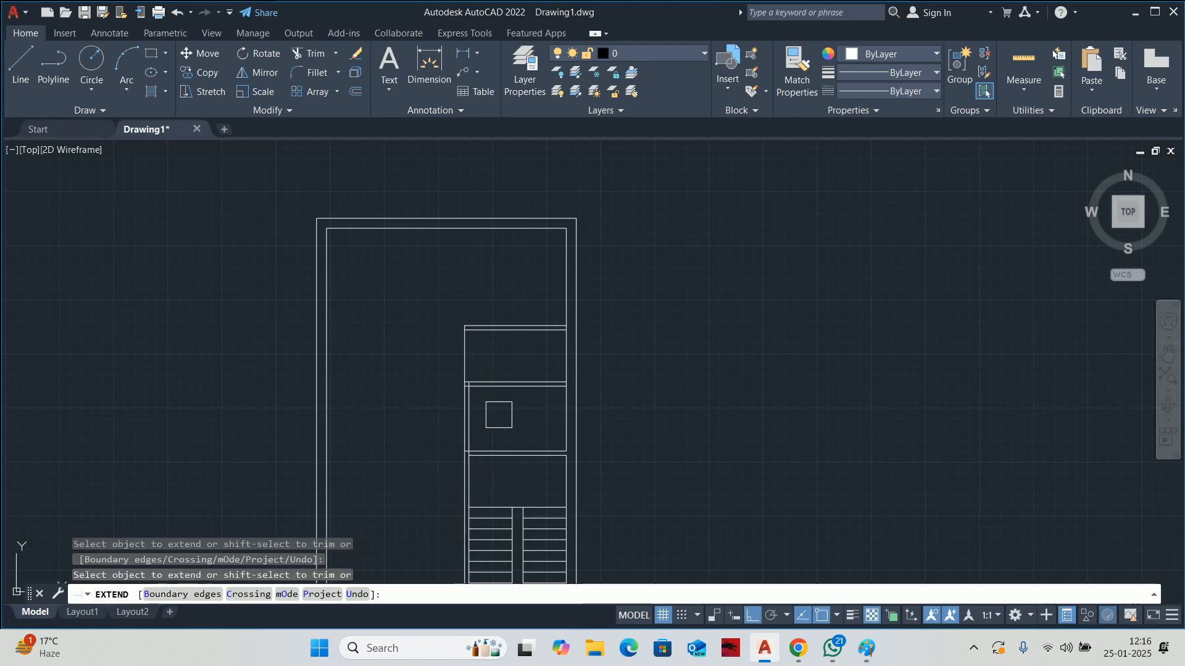
{"action": "left_click", "coordinate": [483, 418]}
{"action": "left_click", "coordinate": [423, 418]}
{"action": "key", "text": "Return"}
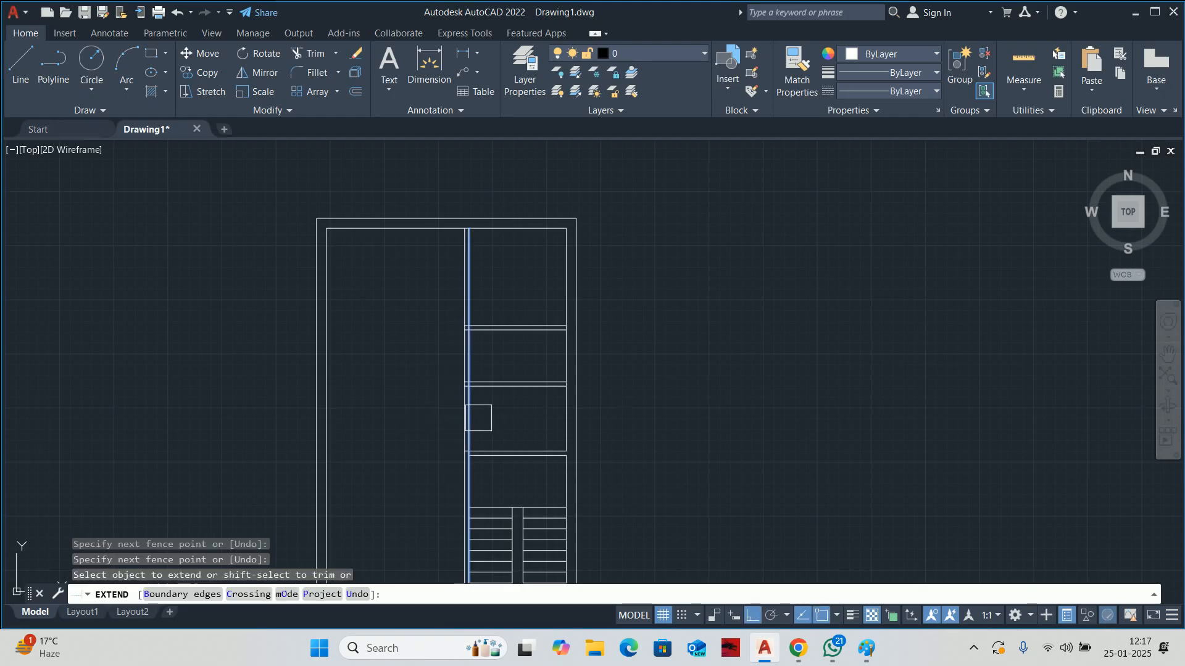
- Trim the extended left wall's inner line between the double lines of the two new partitions
{"action": "scroll", "coordinate": [474, 358], "scroll_direction": "up", "scroll_amount": 10}
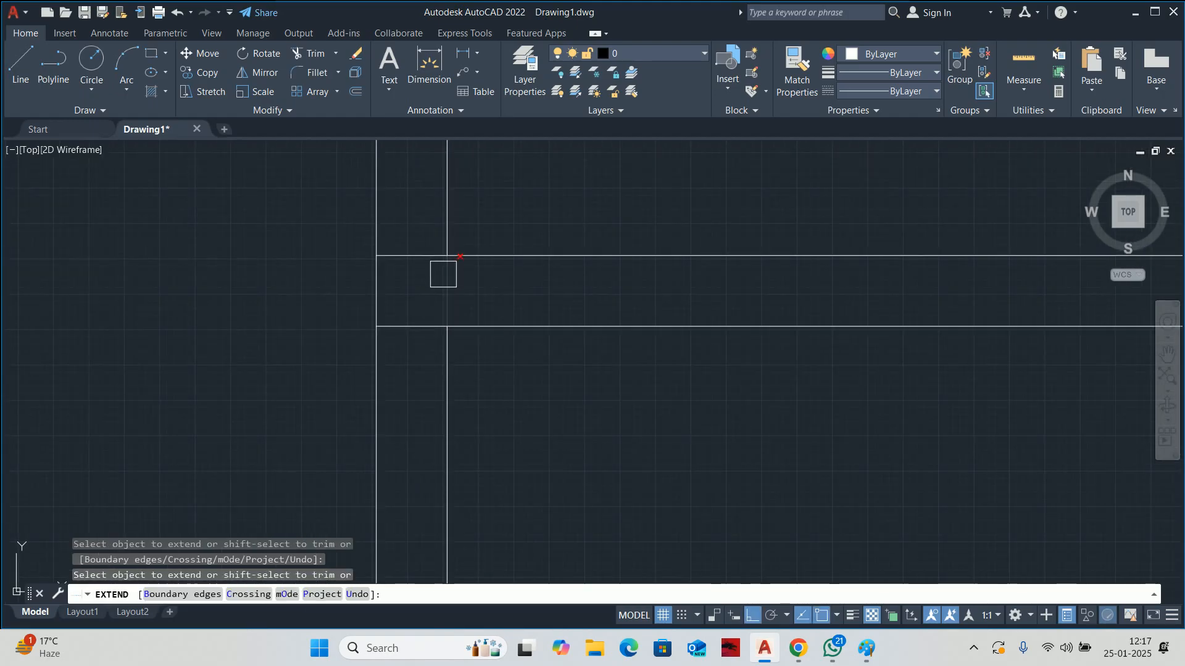
{"action": "scroll", "coordinate": [418, 327], "scroll_direction": "down", "scroll_amount": 5}
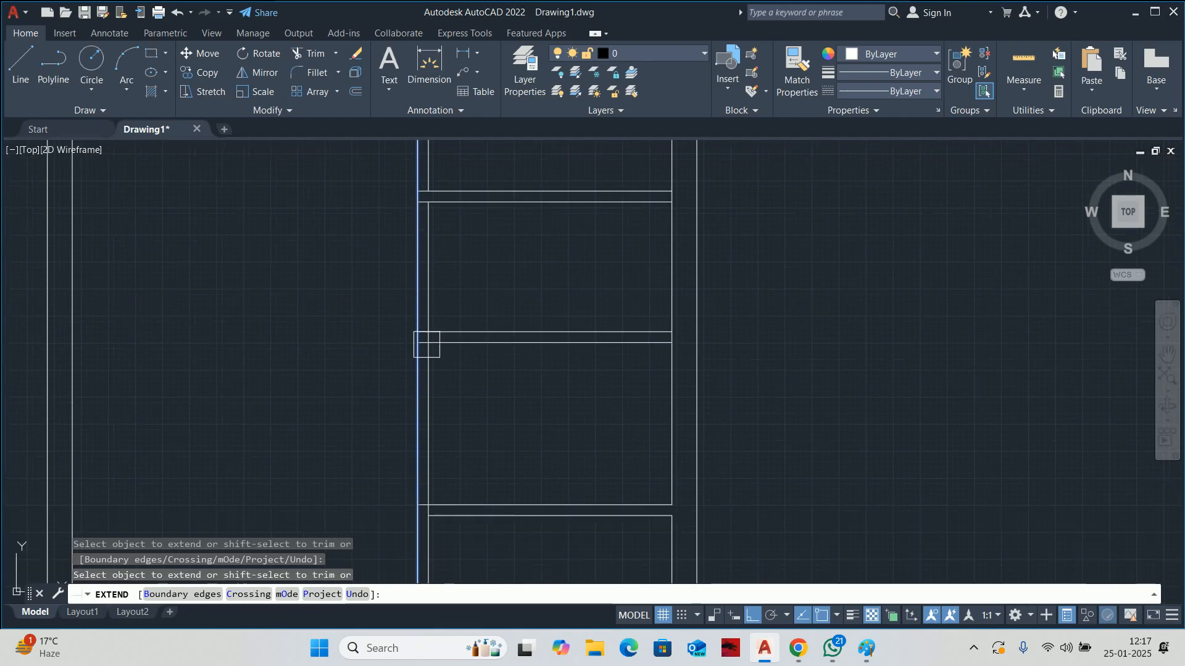
{"action": "scroll", "coordinate": [423, 339], "scroll_direction": "up", "scroll_amount": 4}
{"action": "left_click", "coordinate": [424, 336]}
{"action": "scroll", "coordinate": [426, 333], "scroll_direction": "up", "scroll_amount": 4}
{"action": "left_click", "coordinate": [416, 296], "text": "shift"}
{"action": "scroll", "coordinate": [392, 296], "scroll_direction": "down", "scroll_amount": 10}
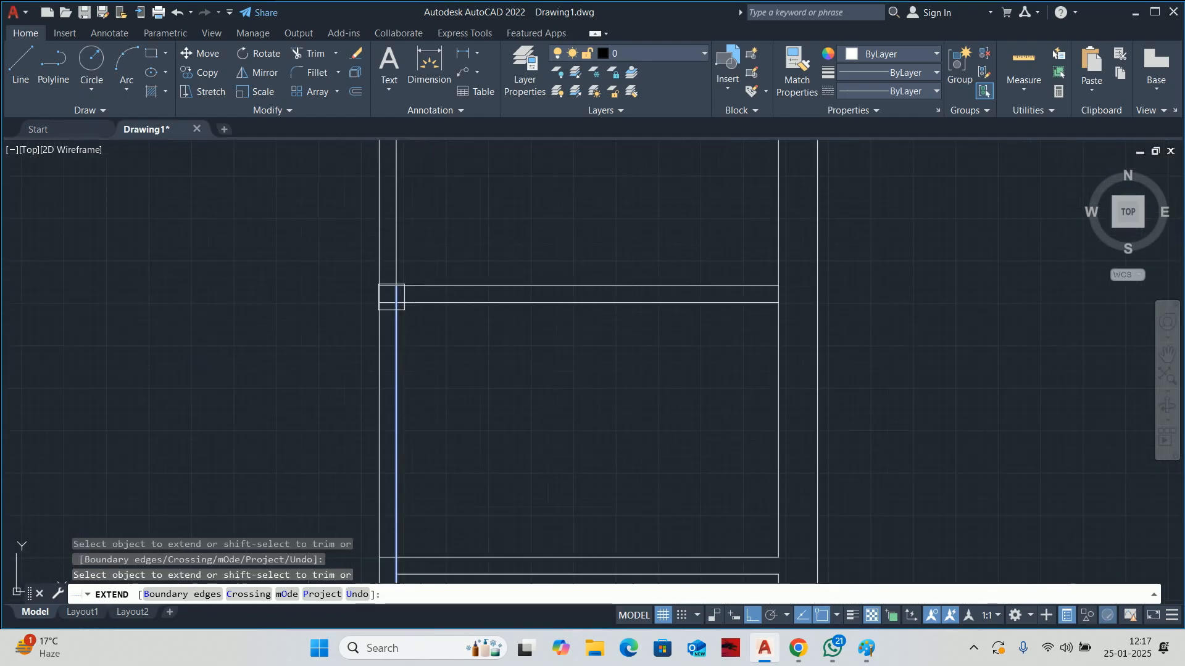
{"action": "scroll", "coordinate": [426, 317], "scroll_direction": "up", "scroll_amount": 5}
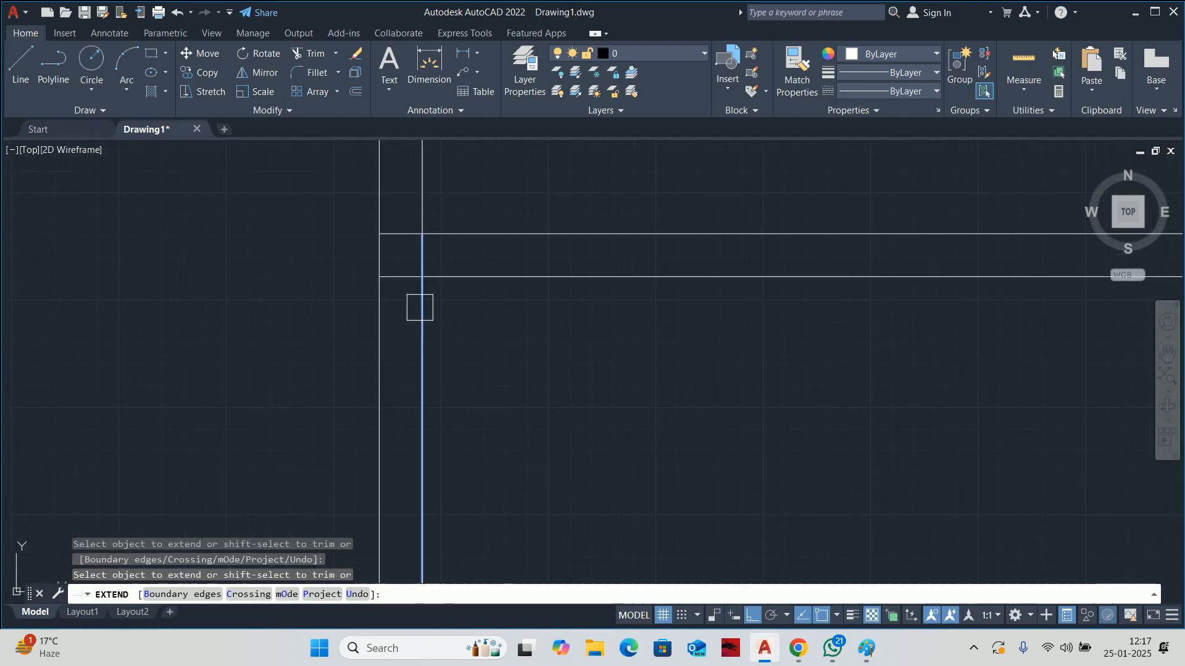
{"action": "scroll", "coordinate": [421, 300], "scroll_direction": "down", "scroll_amount": 5}
{"action": "scroll", "coordinate": [417, 281], "scroll_direction": "up", "scroll_amount": 3}
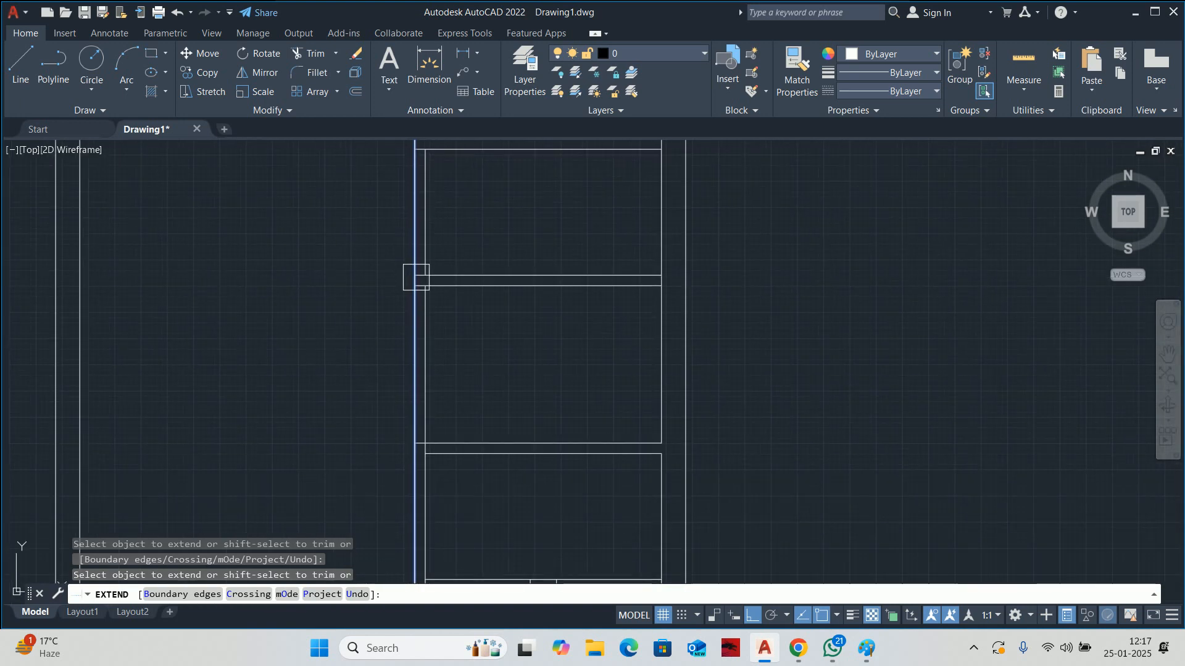
- Trim the left wall's inner line between the two lines of the staircase's upper wall
{"action": "left_click", "coordinate": [424, 295]}
{"action": "scroll", "coordinate": [416, 287], "scroll_direction": "up", "scroll_amount": 4}
{"action": "scroll", "coordinate": [412, 289], "scroll_direction": "down", "scroll_amount": 5}
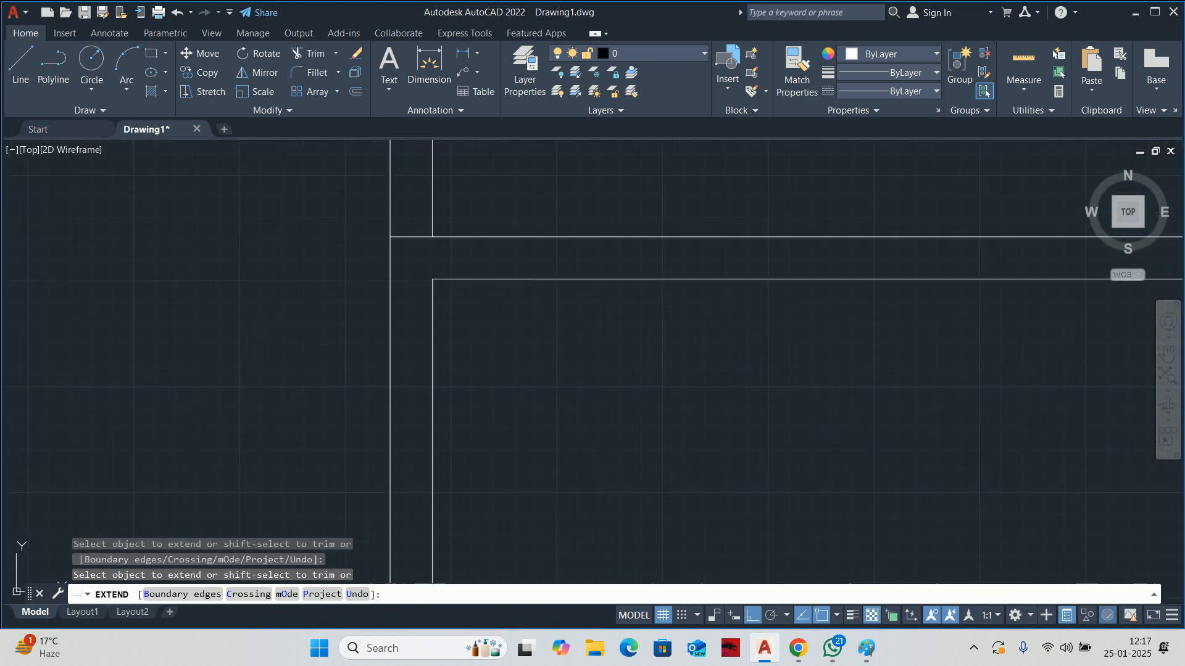
- Try to extend a line where the left wall meets the partition
{"action": "mouse_move", "coordinate": [431, 394]}
{"action": "middle_mouse_down"}
{"action": "mouse_move", "coordinate": [456, 328]}
{"action": "mouse_move", "coordinate": [468, 442]}
{"action": "middle_mouse_up"}
{"action": "scroll", "coordinate": [460, 423], "scroll_direction": "up", "scroll_amount": 4}
{"action": "left_click", "coordinate": [458, 423]}
{"action": "scroll", "coordinate": [626, 279], "scroll_direction": "down", "scroll_amount": 4}
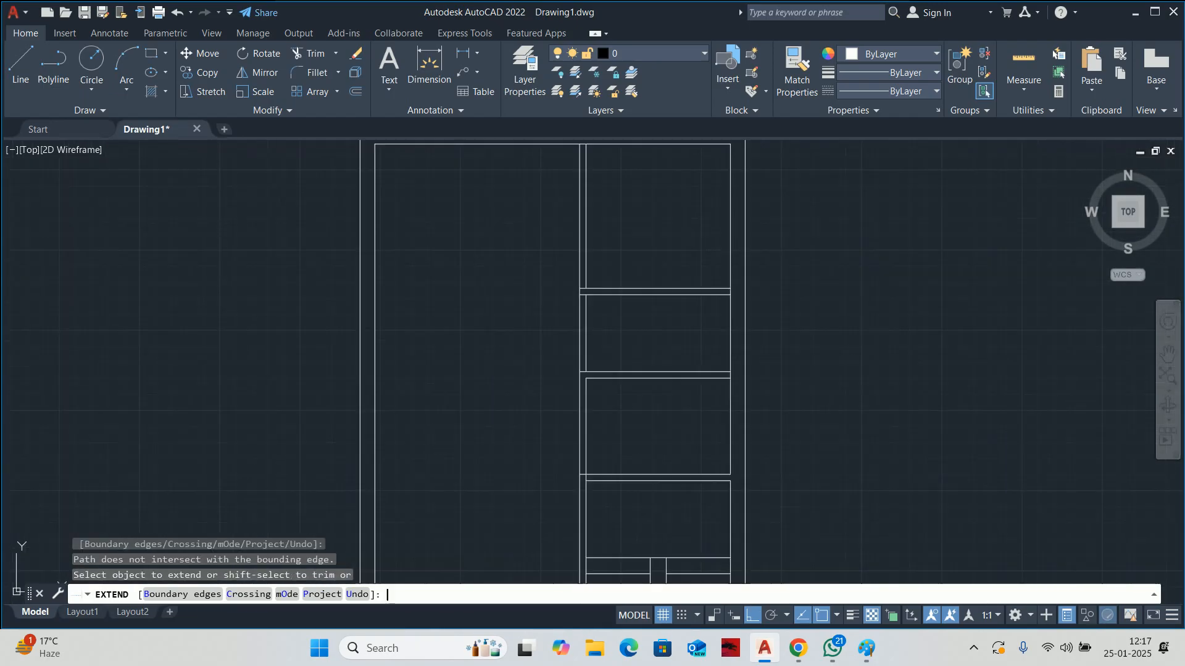
{"action": "key", "text": "Escape"}
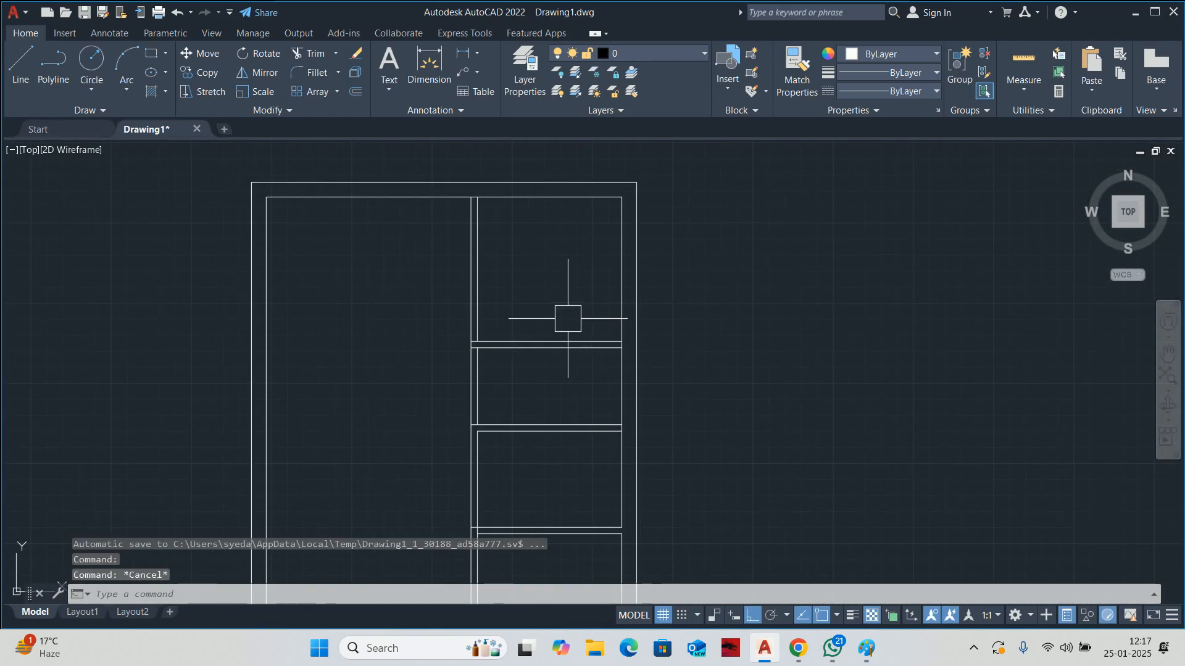
- Trim the right wall's inner line between the double lines of the three partitions above the staircase
{"action": "type", "text": "tr"}
{"action": "key", "text": "Return"}
{"action": "scroll", "coordinate": [648, 326], "scroll_direction": "up", "scroll_amount": 8}
{"action": "scroll", "coordinate": [632, 343], "scroll_direction": "up", "scroll_amount": 1}
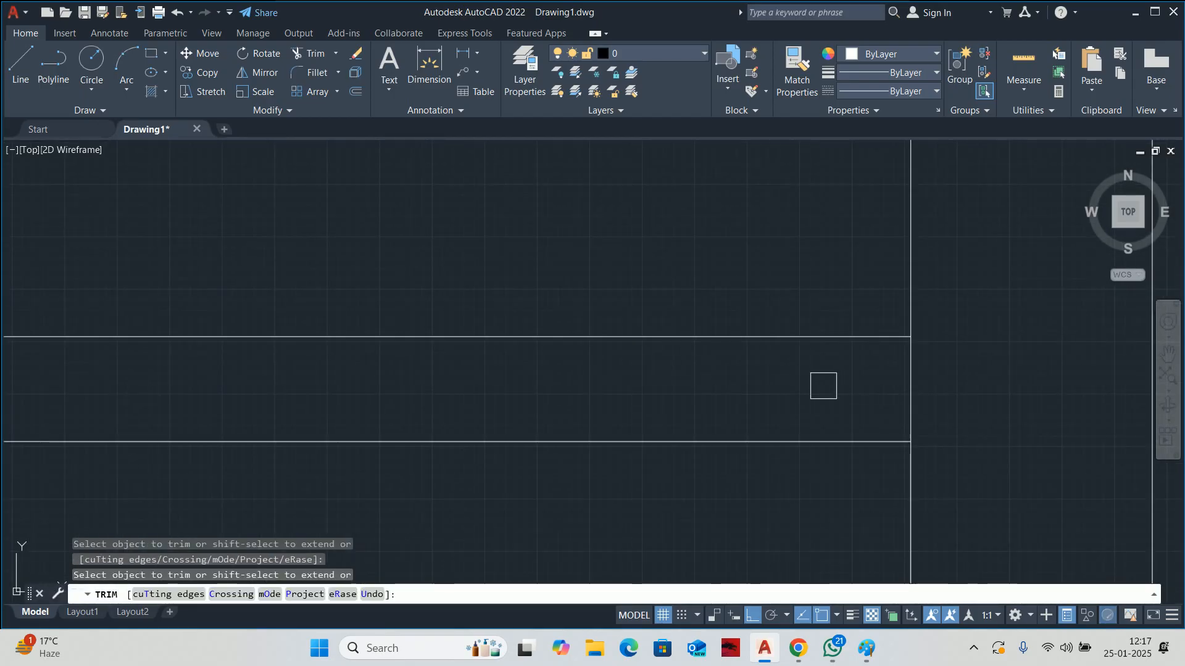
{"action": "left_click", "coordinate": [930, 403]}
{"action": "scroll", "coordinate": [916, 403], "scroll_direction": "down", "scroll_amount": 3}
{"action": "left_click", "coordinate": [845, 403]}
{"action": "scroll", "coordinate": [844, 404], "scroll_direction": "down", "scroll_amount": 3}
{"action": "scroll", "coordinate": [612, 425], "scroll_direction": "up", "scroll_amount": 3}
{"action": "scroll", "coordinate": [642, 360], "scroll_direction": "down", "scroll_amount": 1}
{"action": "left_click", "coordinate": [643, 359]}
{"action": "left_click", "coordinate": [609, 352]}
{"action": "scroll", "coordinate": [598, 355], "scroll_direction": "down", "scroll_amount": 5}
{"action": "scroll", "coordinate": [574, 370], "scroll_direction": "up", "scroll_amount": 6}
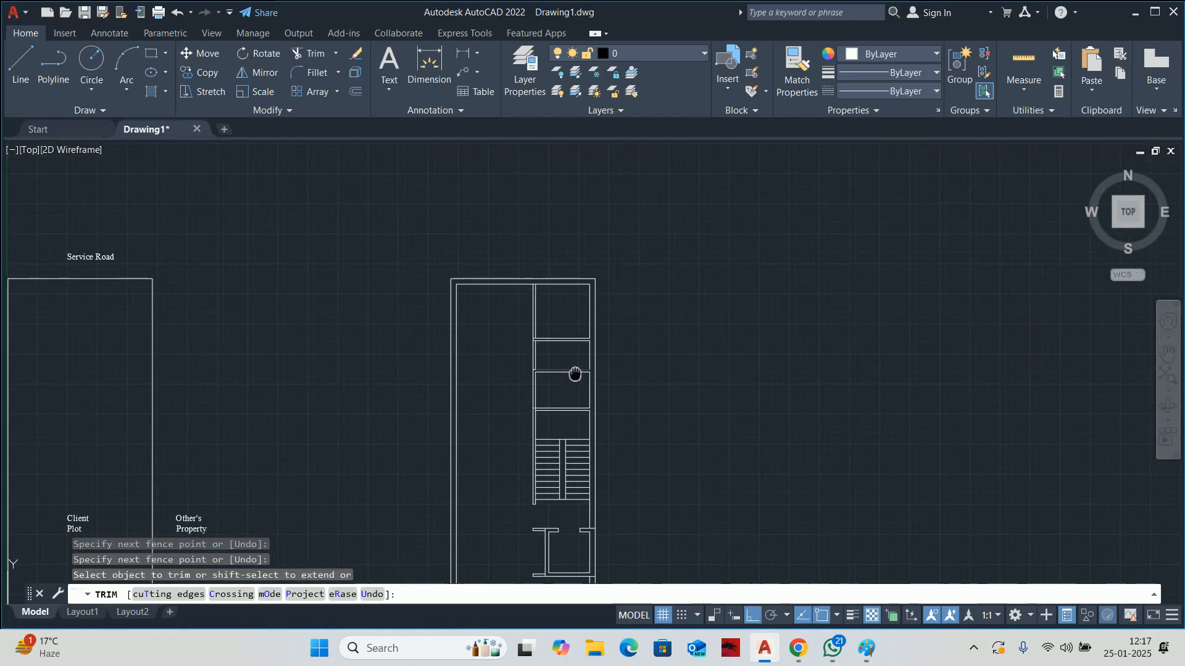
{"action": "key", "text": "Escape"}
{"action": "key", "text": "Escape"}
{"action": "key", "text": "Escape"}
- Trim the left wall's inner line where it still crosses the double lines of a partition
{"action": "scroll", "coordinate": [536, 430], "scroll_direction": "up", "scroll_amount": 2}
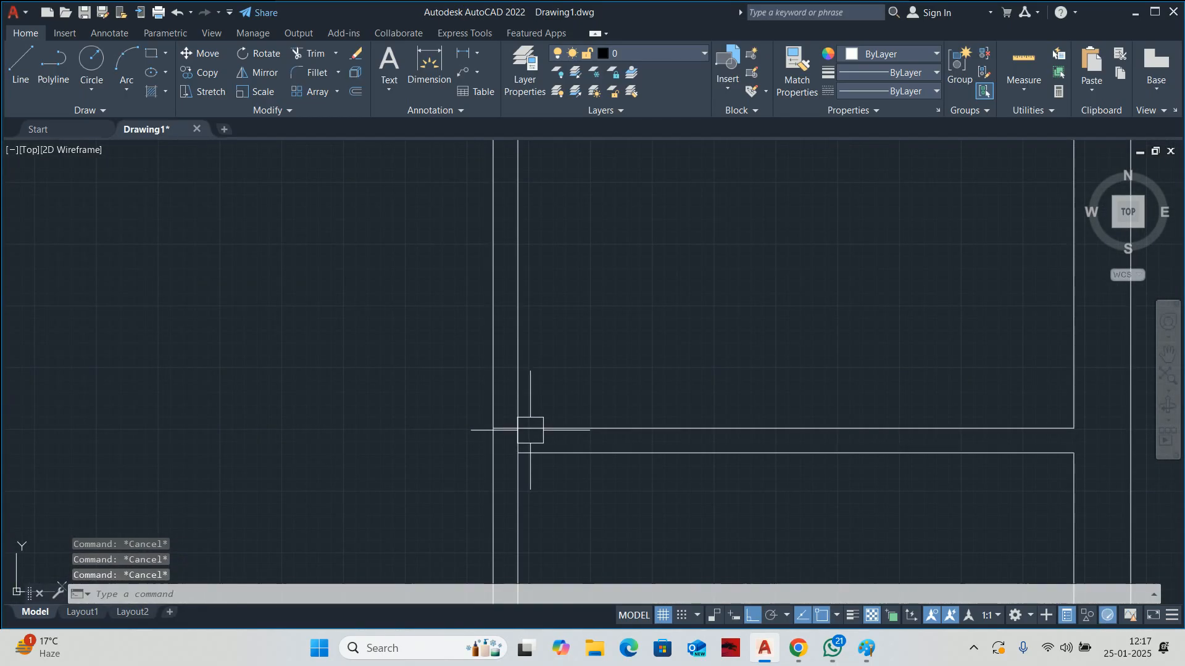
{"action": "type", "text": "tr"}
{"action": "key", "text": "Return"}
{"action": "scroll", "coordinate": [520, 435], "scroll_direction": "up", "scroll_amount": 3}
{"action": "left_click", "coordinate": [517, 444]}
{"action": "scroll", "coordinate": [529, 430], "scroll_direction": "down", "scroll_amount": 4}
{"action": "scroll", "coordinate": [603, 318], "scroll_direction": "down", "scroll_amount": 5}
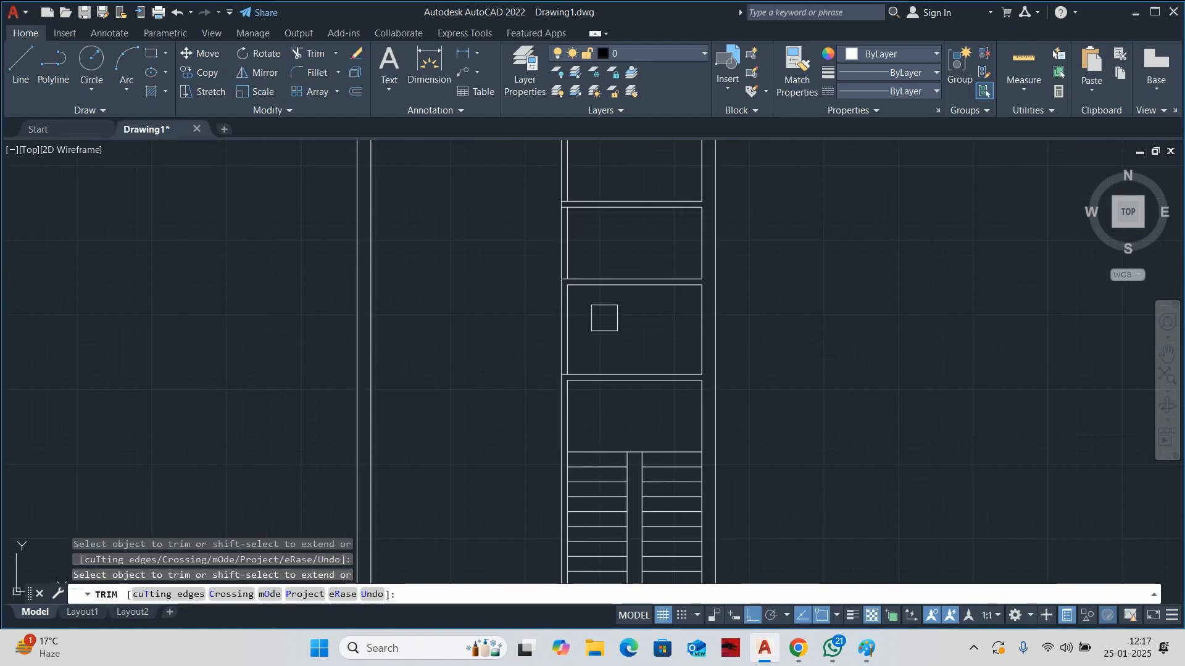
{"action": "key", "text": "Escape"}
{"action": "key", "text": "Escape"}
- Offset the upper line of the staircase's upper wall 850 upward into the room above
{"action": "scroll", "coordinate": [598, 320], "scroll_direction": "up", "scroll_amount": 3}
{"action": "type", "text": "o"}
{"action": "key", "text": "Return"}
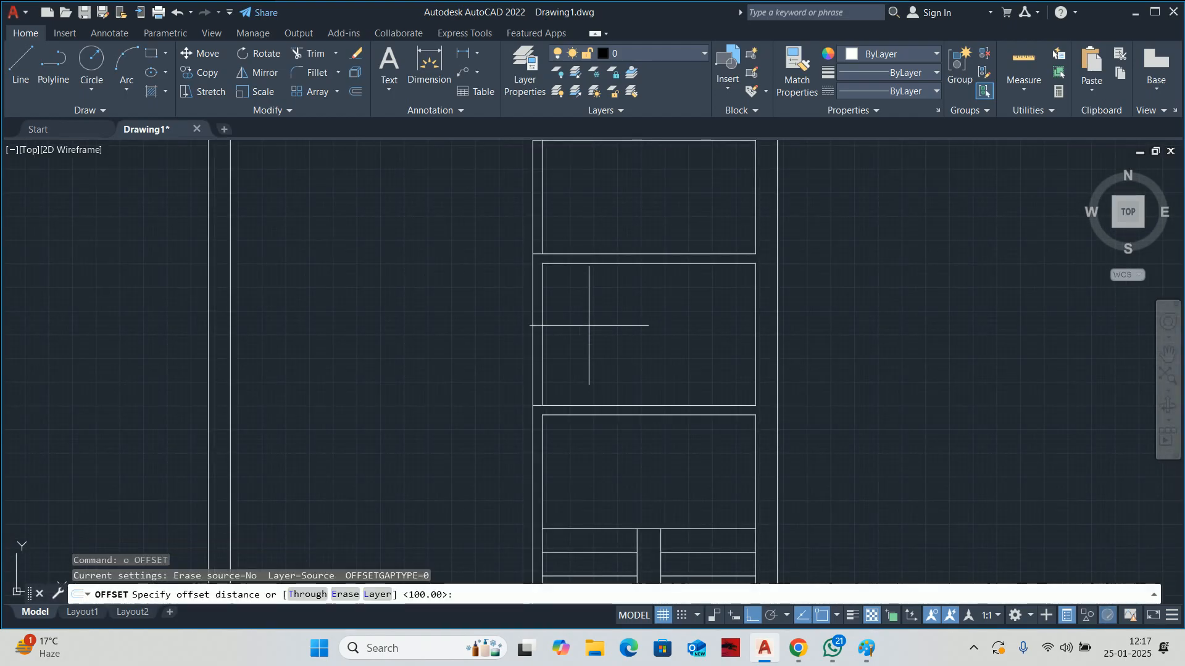
{"action": "type", "text": "850"}
{"action": "key", "text": "Return"}
{"action": "scroll", "coordinate": [568, 382], "scroll_direction": "up", "scroll_amount": 3}
{"action": "left_click", "coordinate": [545, 463]}
{"action": "left_click", "coordinate": [546, 406]}
{"action": "key", "text": "Escape"}
{"action": "key", "text": "Escape"}
- Trim the left wall below the offset line and that line's excess inside the room to open a doorway
{"action": "middle_click_drag", "start_coordinate": [510, 348], "coordinate": [511, 363]}
{"action": "type", "text": "tr"}
{"action": "key", "text": "Return"}
{"action": "left_click", "coordinate": [380, 364]}
{"action": "key", "text": "Return"}
{"action": "scroll", "coordinate": [587, 373], "scroll_direction": "down", "scroll_amount": 4}
{"action": "key", "text": "Escape"}
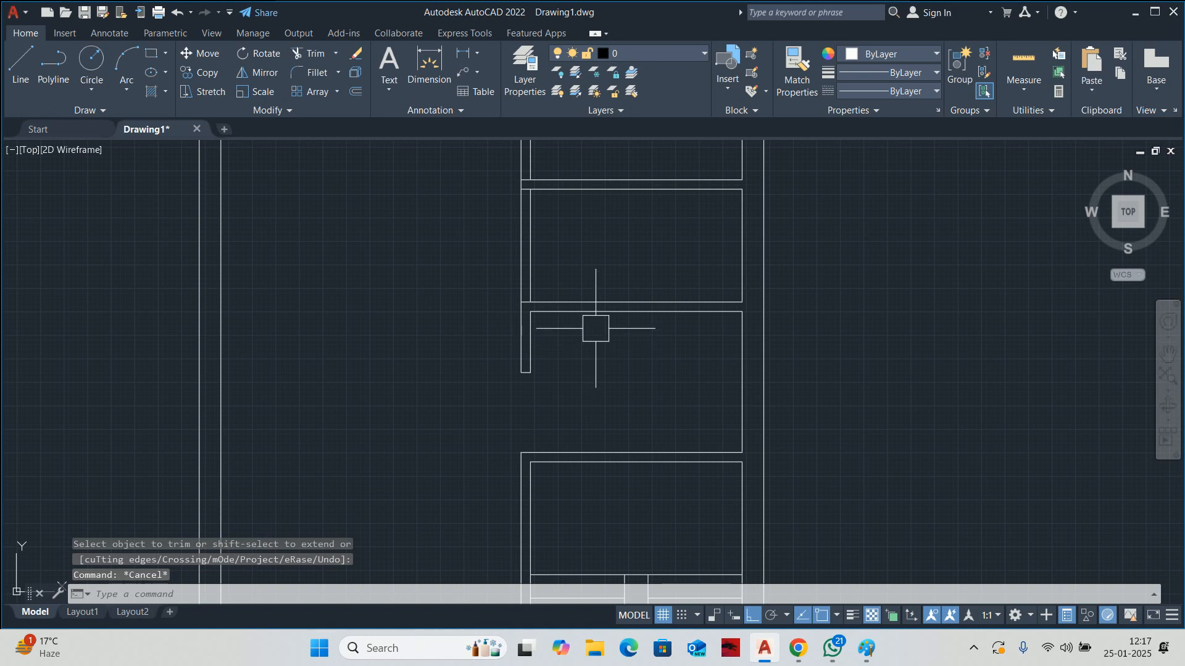
- Offset the right wall's inner line 600 to the left inside the room with the doorway
{"action": "type", "text": "o"}
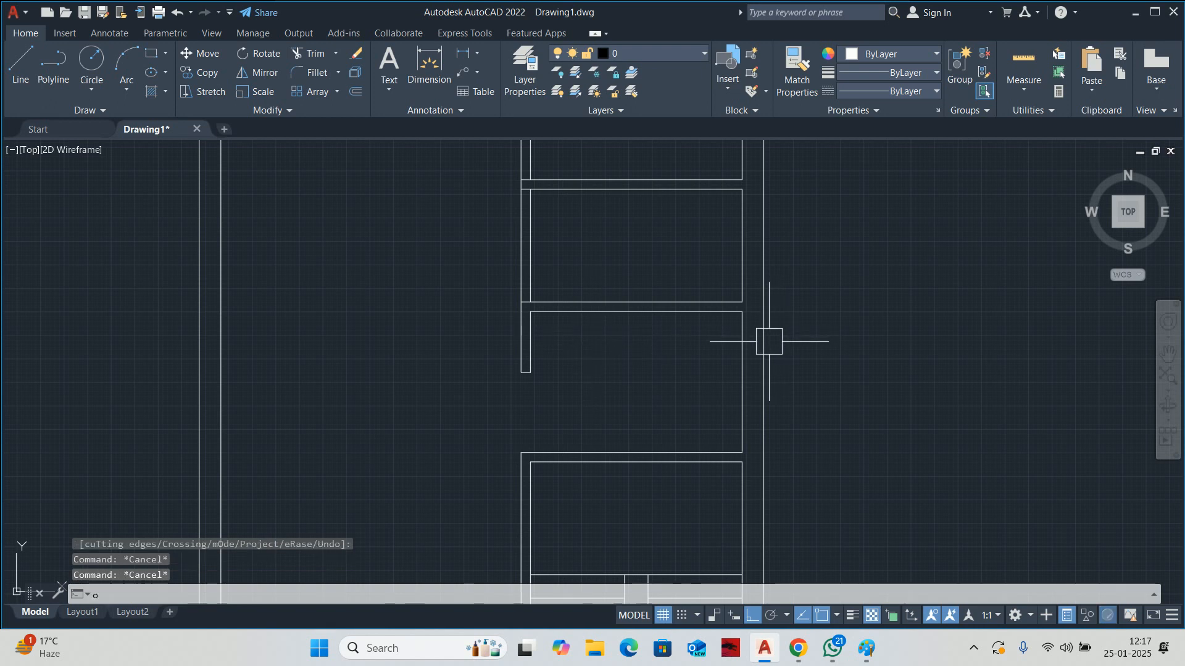
{"action": "key", "text": "Return"}
{"action": "type", "text": "600"}
{"action": "key", "text": "Return"}
{"action": "left_click", "coordinate": [742, 369]}
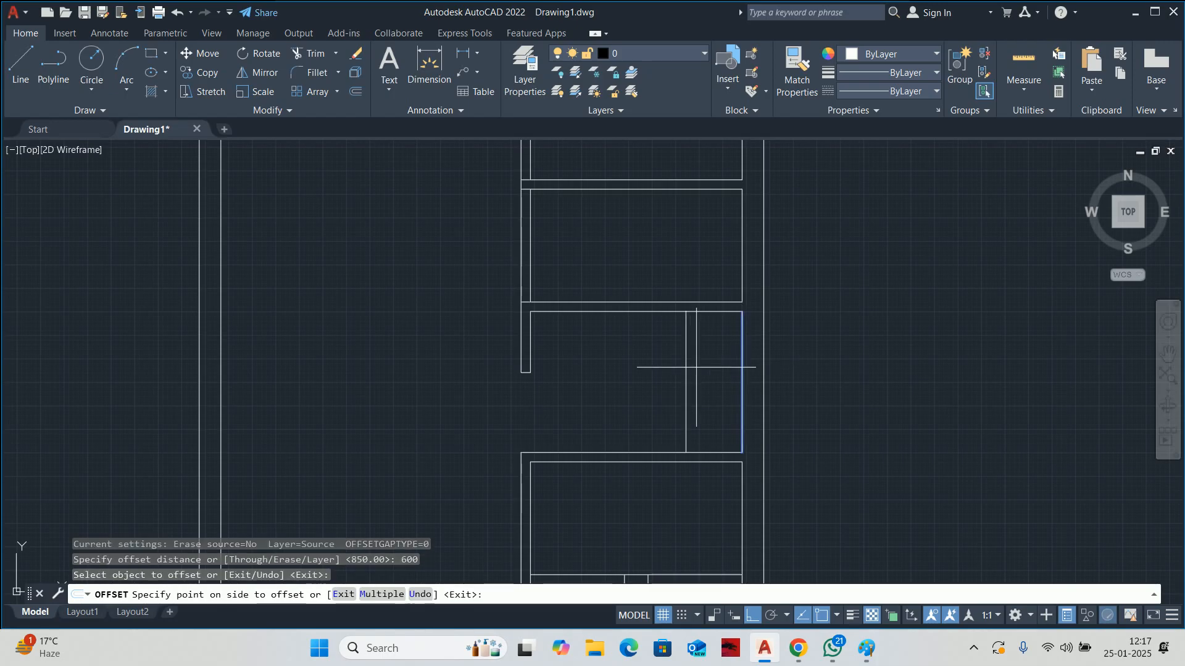
{"action": "left_click", "coordinate": [685, 368]}
{"action": "key", "text": "Escape"}
{"action": "key", "text": "Escape"}
{"action": "key", "text": "Escape"}
- Offset the lower line of that room's upper partition 150 downward
{"action": "type", "text": "o"}
{"action": "key", "text": "Return"}
{"action": "type", "text": "15"}
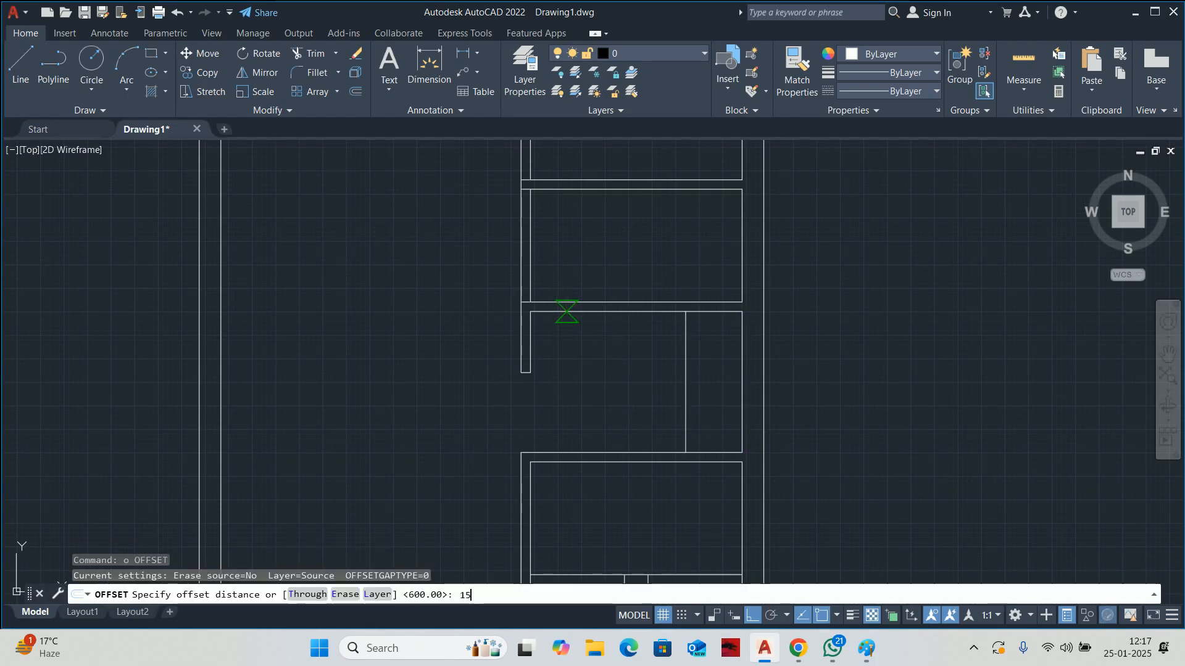
{"action": "key", "text": "Return"}
{"action": "scroll", "coordinate": [553, 296], "scroll_direction": "up", "scroll_amount": 2}
{"action": "left_click", "coordinate": [580, 321]}
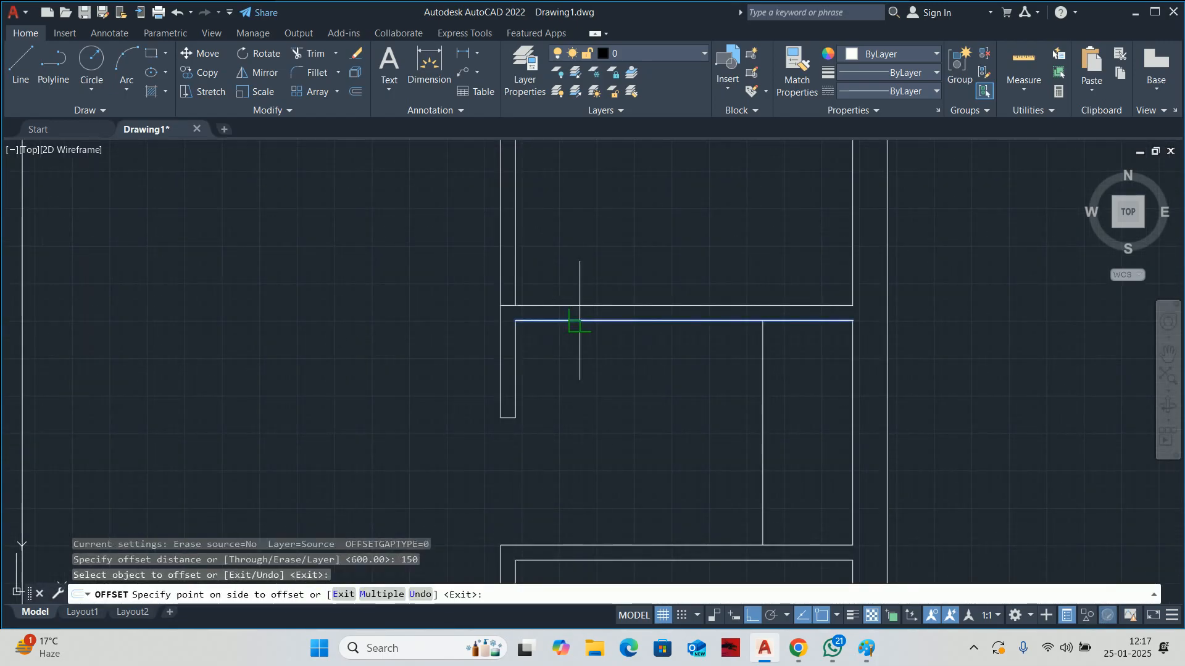
{"action": "left_click", "coordinate": [573, 349]}
{"action": "key", "text": "Escape"}
{"action": "key", "text": "Escape"}
- Trim the horizontal offset line between the vertical offset line and the right wall
{"action": "type", "text": "tr"}
{"action": "key", "text": "Return"}
{"action": "left_click", "coordinate": [791, 343]}
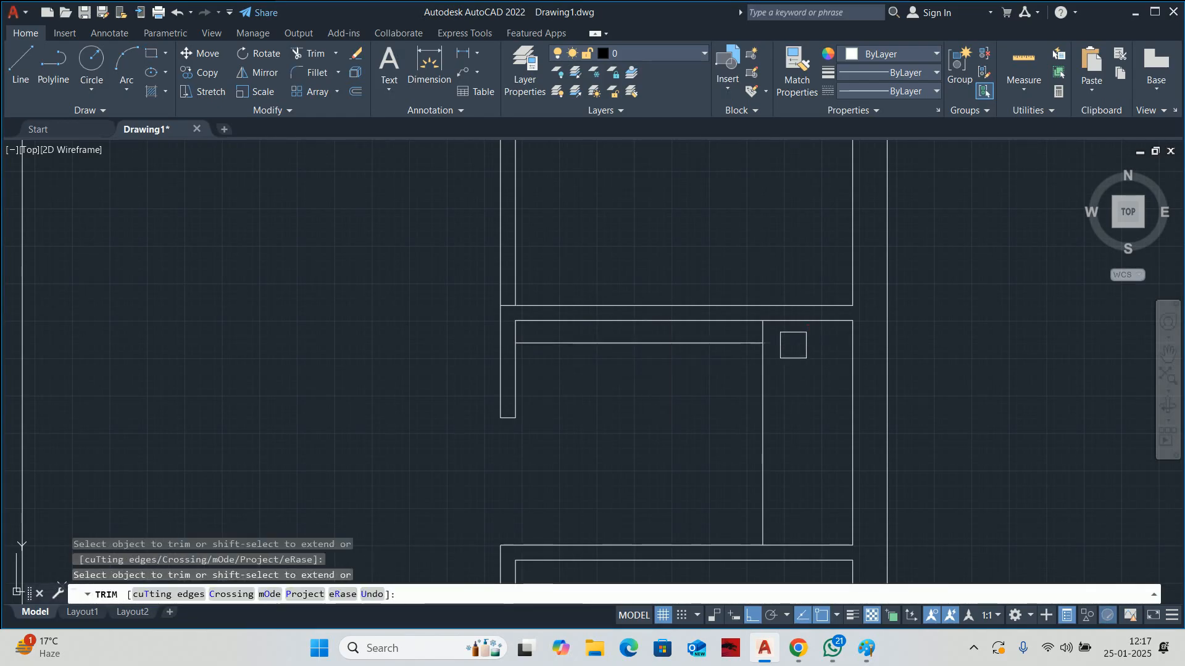
{"action": "key", "text": "Escape"}
{"action": "key", "text": "Escape"}
- Offset the inner line of the short left wall segment 1200 to the right
{"action": "type", "text": "o"}
{"action": "key", "text": "Return"}
{"action": "type", "text": "1200"}
{"action": "key", "text": "Return"}
{"action": "left_click", "coordinate": [514, 370]}
{"action": "left_click", "coordinate": [679, 377]}
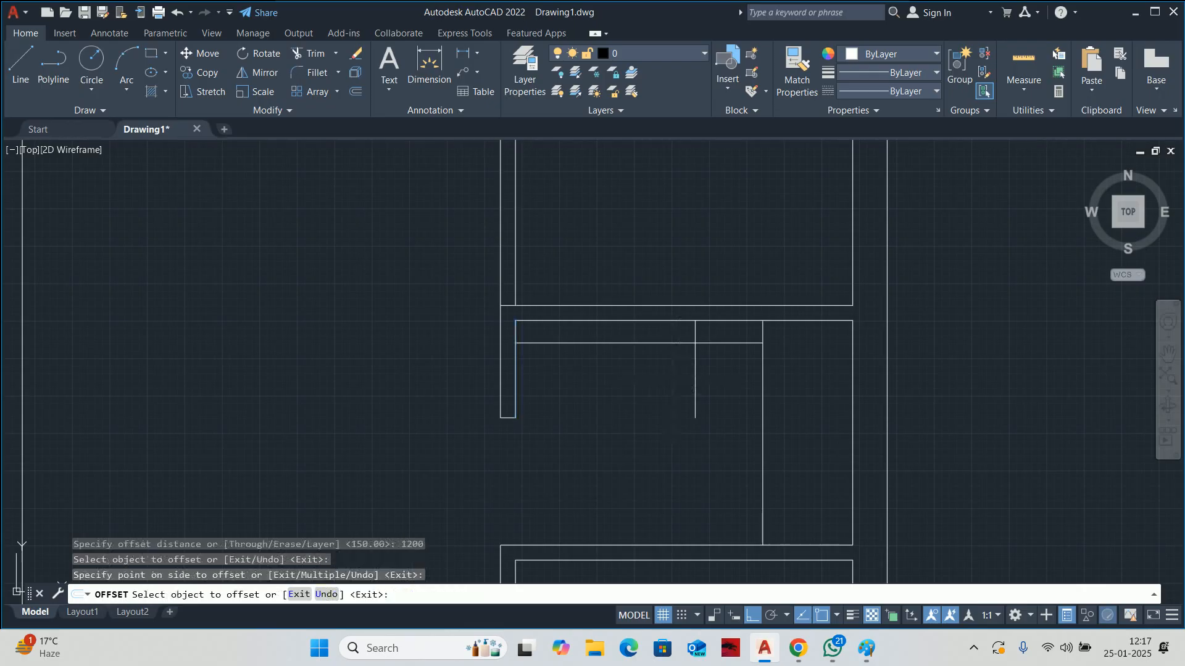
{"action": "key", "text": "Escape"}
{"action": "key", "text": "Escape"}
- Trim the new vertical line and the horizontal offset line to leave a 1200 by 150 rectangle along the upper partition
{"action": "type", "text": "tr"}
{"action": "key", "text": "Return"}
{"action": "left_click", "coordinate": [694, 377]}
{"action": "scroll", "coordinate": [729, 346], "scroll_direction": "down", "scroll_amount": 2}
{"action": "key", "text": "Escape"}
{"action": "key", "text": "Escape"}
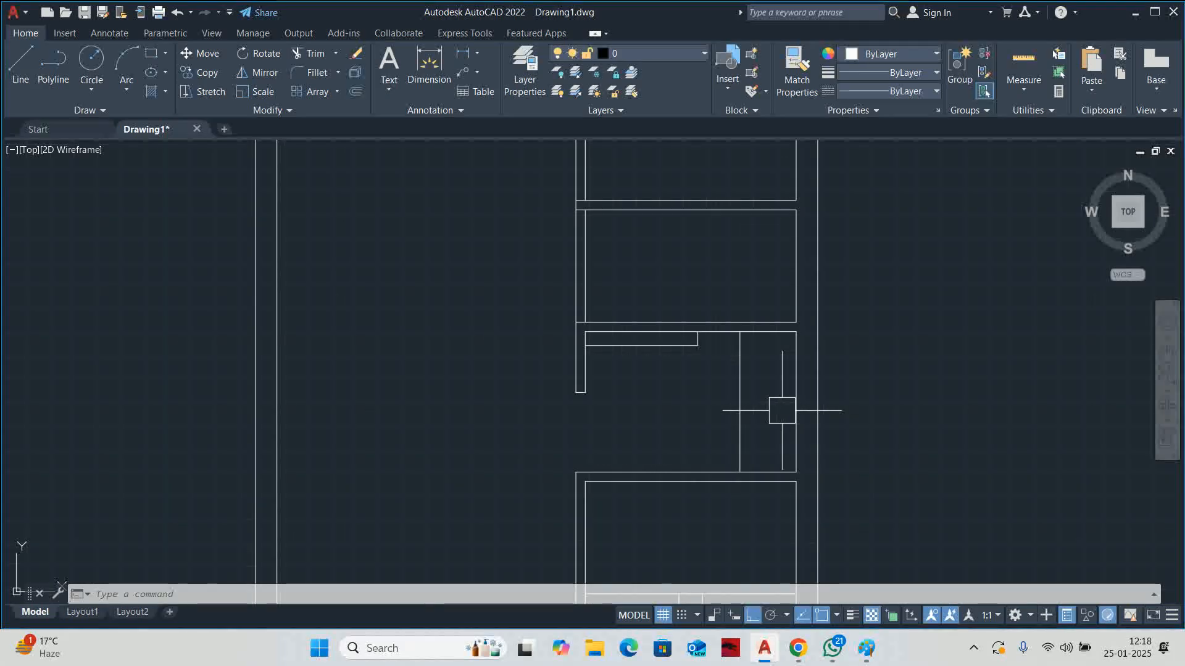
- Measure the room's clear distances around the narrow rectangle and the vertical line
{"action": "key", "text": "Escape"}
{"action": "left_click", "coordinate": [1023, 61]}
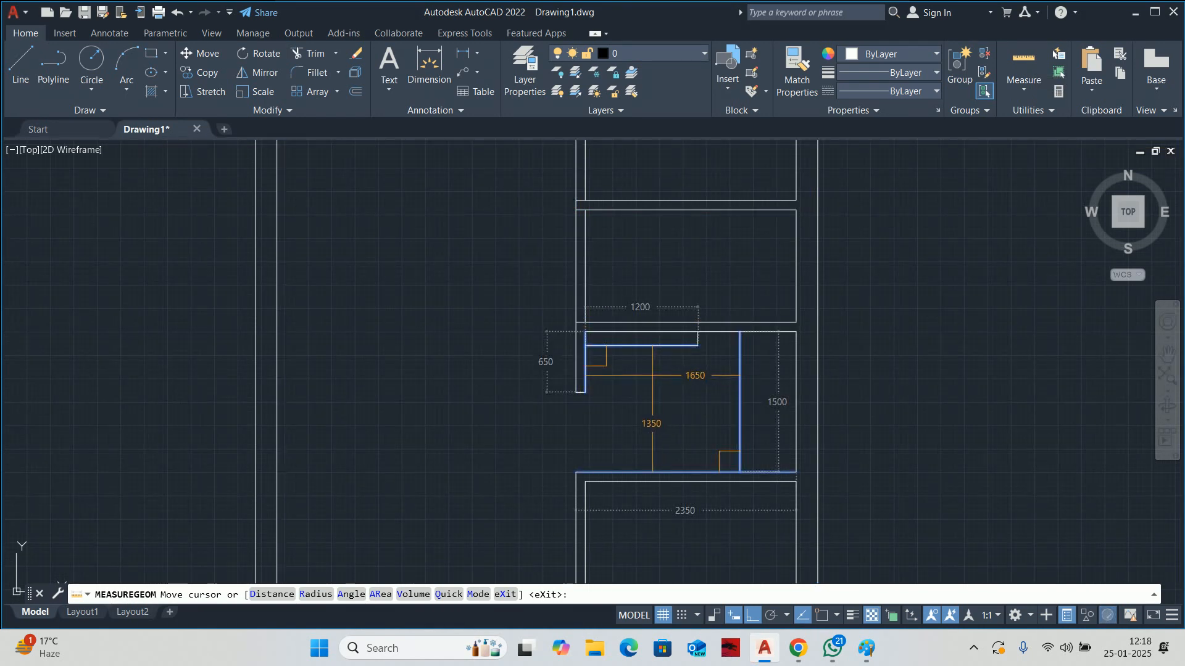
{"action": "scroll", "coordinate": [638, 371], "scroll_direction": "up", "scroll_amount": 2}
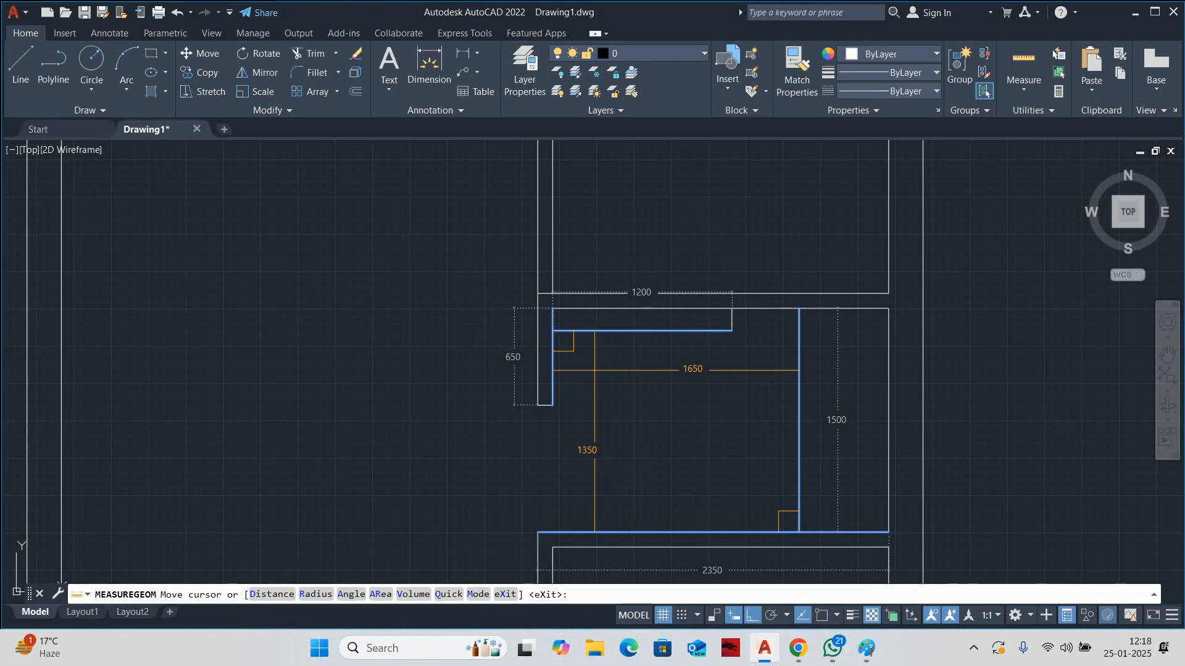
{"action": "scroll", "coordinate": [577, 365], "scroll_direction": "up", "scroll_amount": 2}
{"action": "key", "text": "Escape"}
{"action": "key", "text": "Escape"}
{"action": "scroll", "coordinate": [682, 375], "scroll_direction": "down", "scroll_amount": 4}
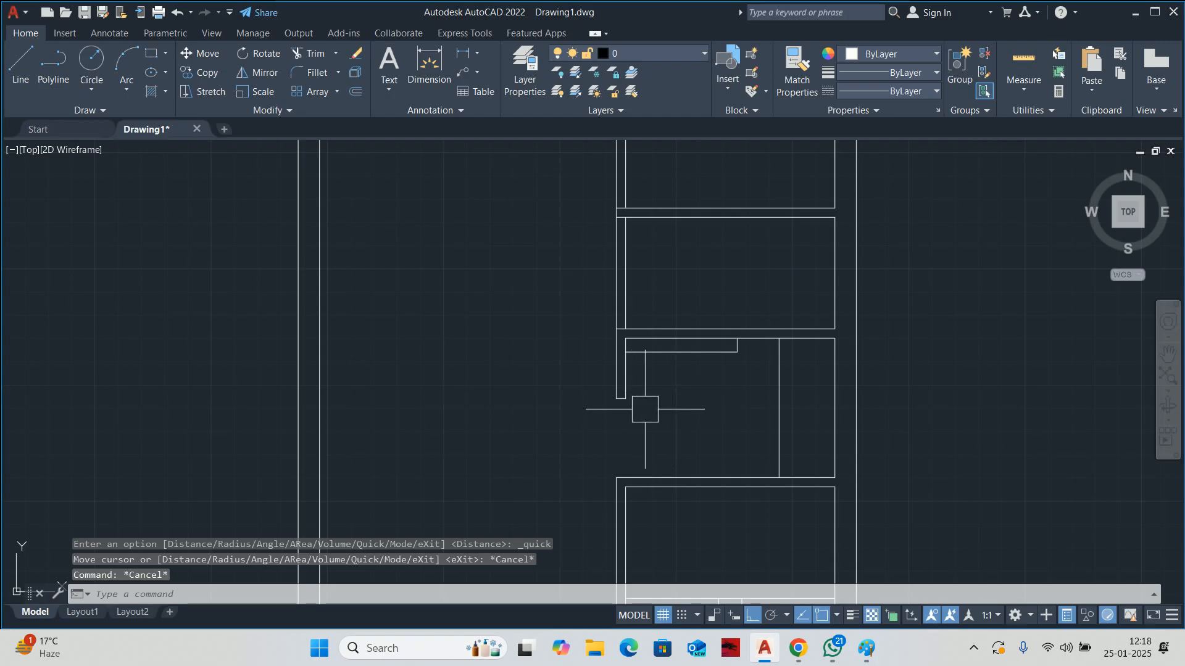
{"action": "key", "text": "Escape"}
{"action": "key", "text": "Escape"}
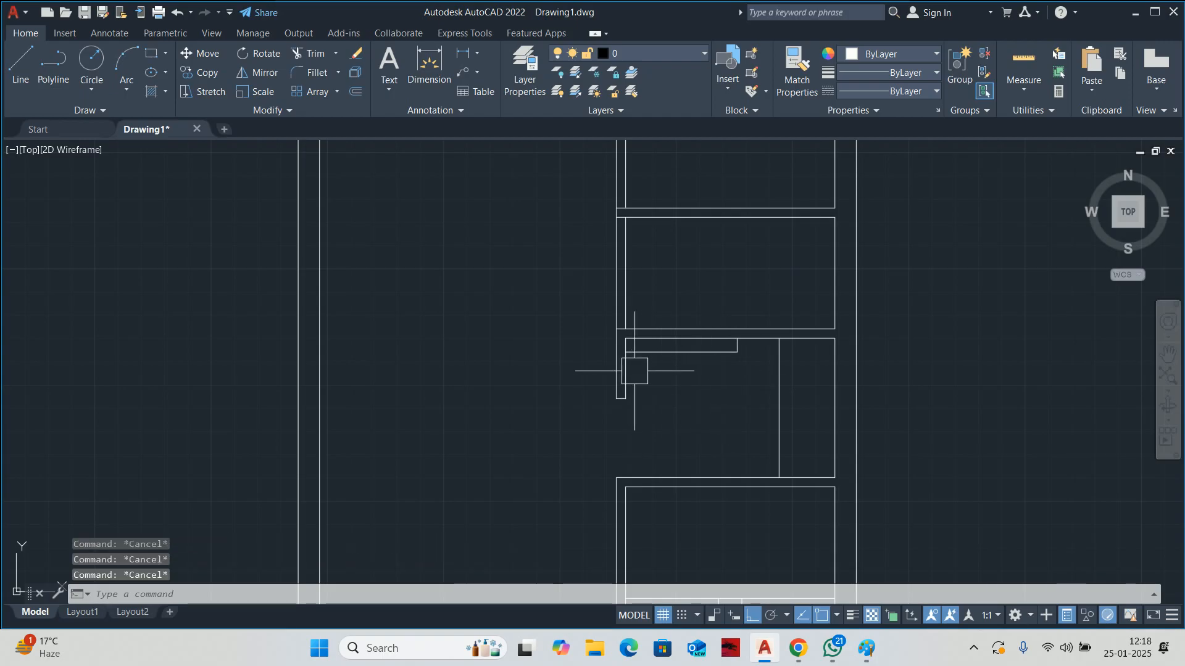
- Delete the narrow rectangle's two lines and the tall vertical line from the room with the doorway
{"action": "scroll", "coordinate": [634, 370], "scroll_direction": "up", "scroll_amount": 3}
{"action": "left_click", "coordinate": [635, 370]}
{"action": "scroll", "coordinate": [685, 386], "scroll_direction": "down", "scroll_amount": 3}
{"action": "middle_click_drag", "start_coordinate": [647, 389], "coordinate": [591, 390]}
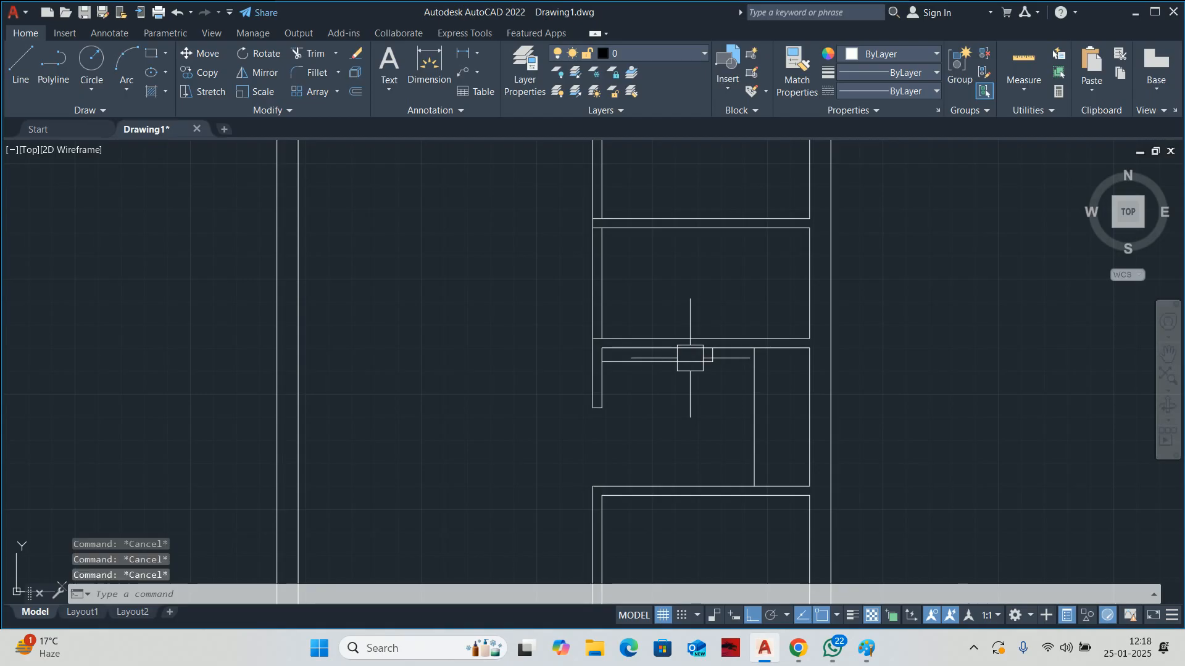
{"action": "left_click", "coordinate": [753, 416]}
{"action": "left_click", "coordinate": [657, 360]}
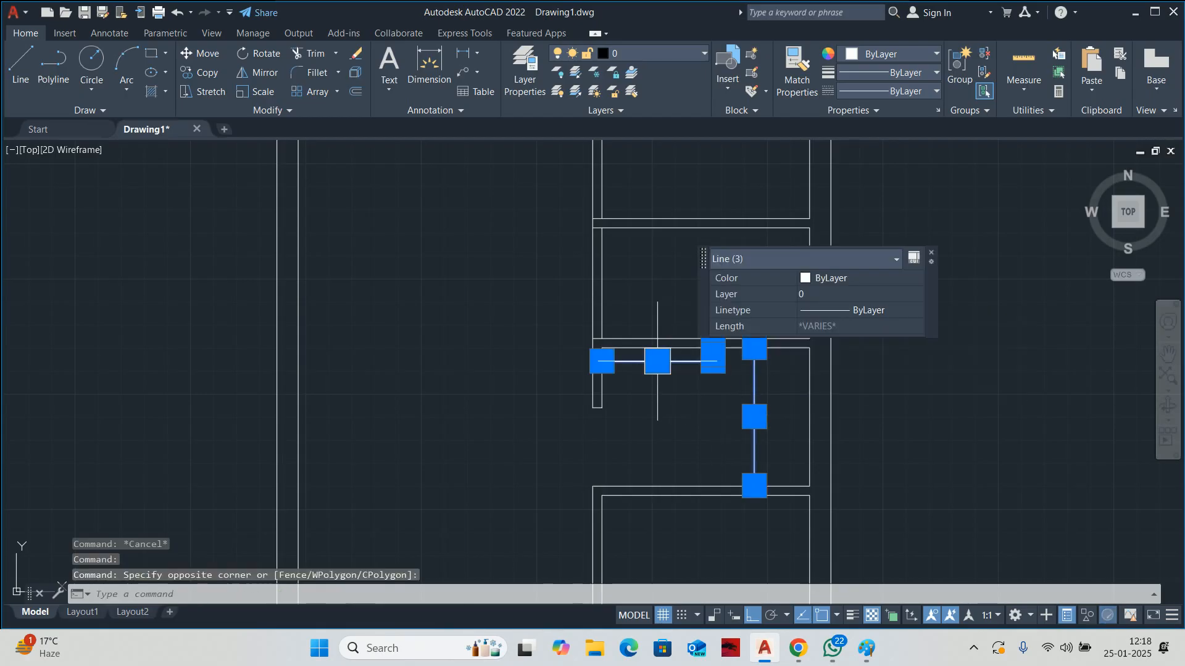
{"action": "key", "text": "Escape"}
- Offset the lower line of the room's upper partition 600 downward
{"action": "type", "text": "o"}
{"action": "key", "text": "Return"}
{"action": "type", "text": "6"}
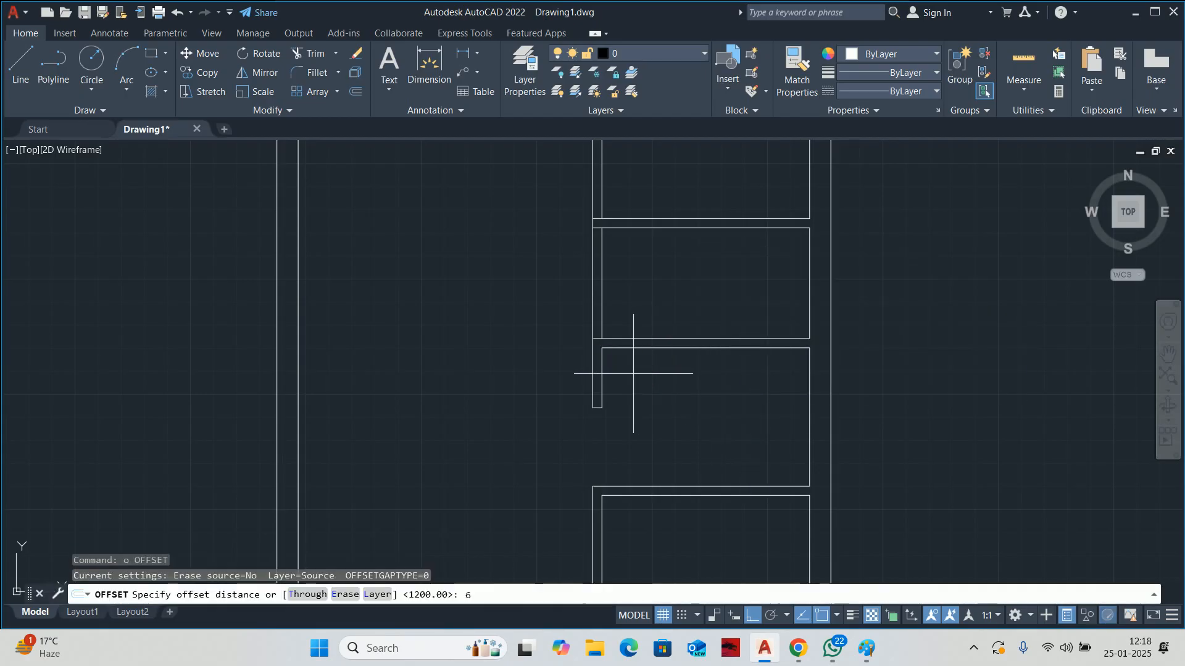
{"action": "key", "text": "BackSpace"}
{"action": "type", "text": "00"}
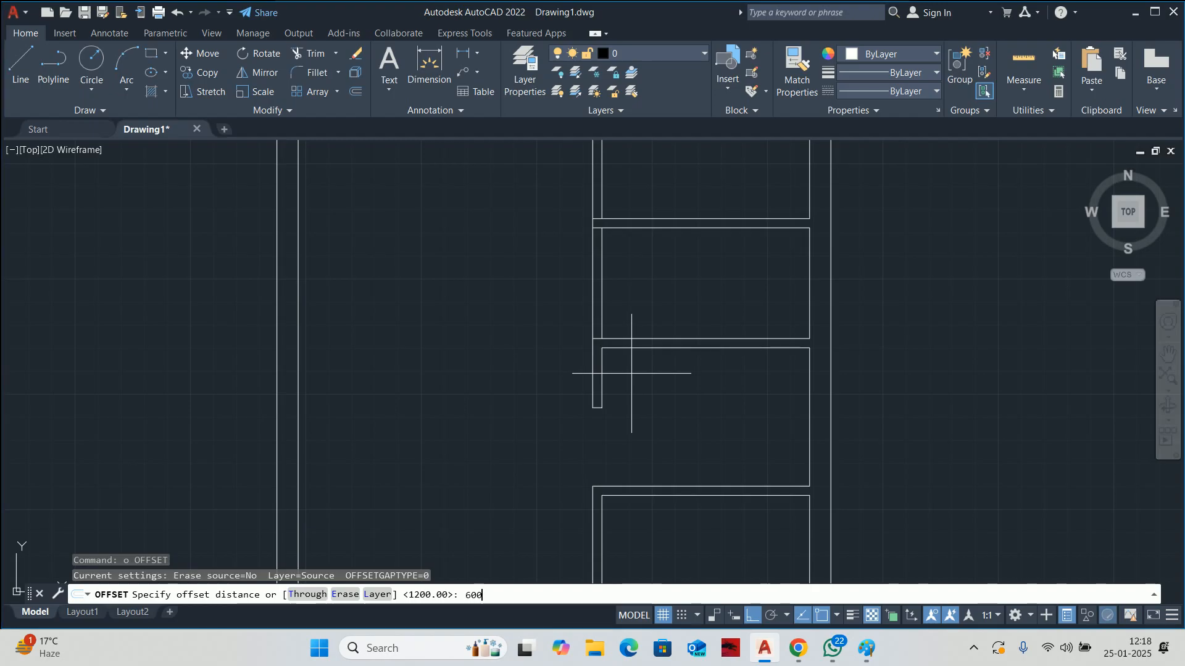
{"action": "key", "text": "Return"}
{"action": "scroll", "coordinate": [631, 373], "scroll_direction": "up", "scroll_amount": 4}
{"action": "left_click", "coordinate": [627, 314]}
{"action": "left_click", "coordinate": [629, 370]}
{"action": "key", "text": "Escape"}
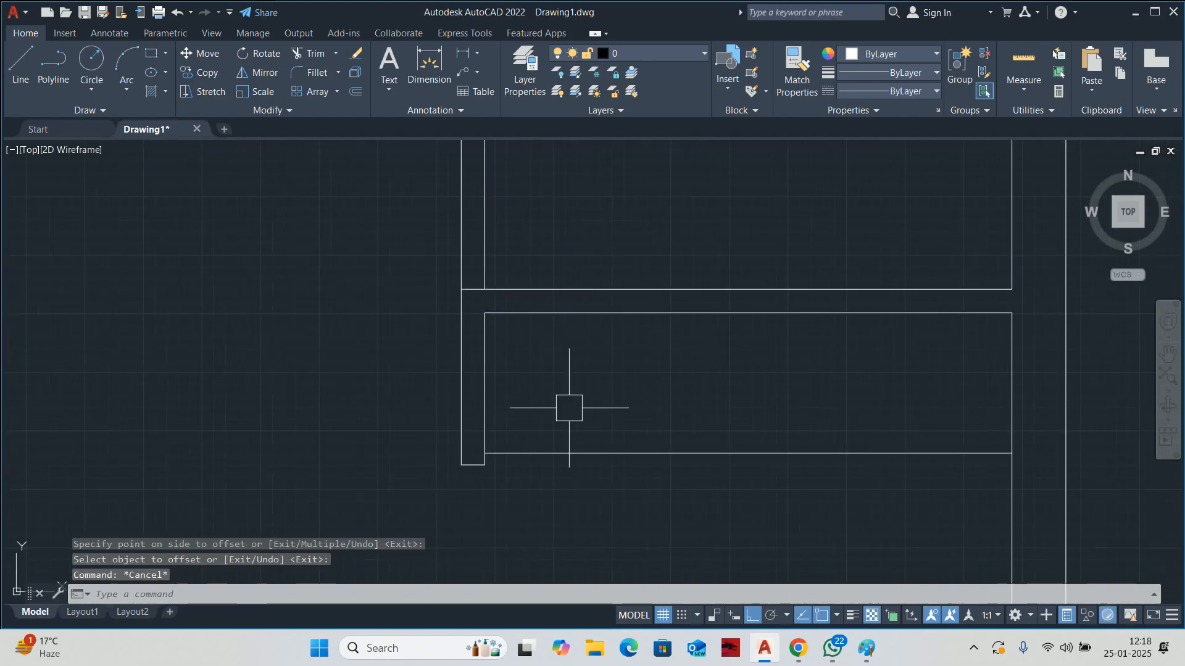
{"action": "key", "text": "Escape"}
{"action": "scroll", "coordinate": [568, 409], "scroll_direction": "down", "scroll_amount": 2}
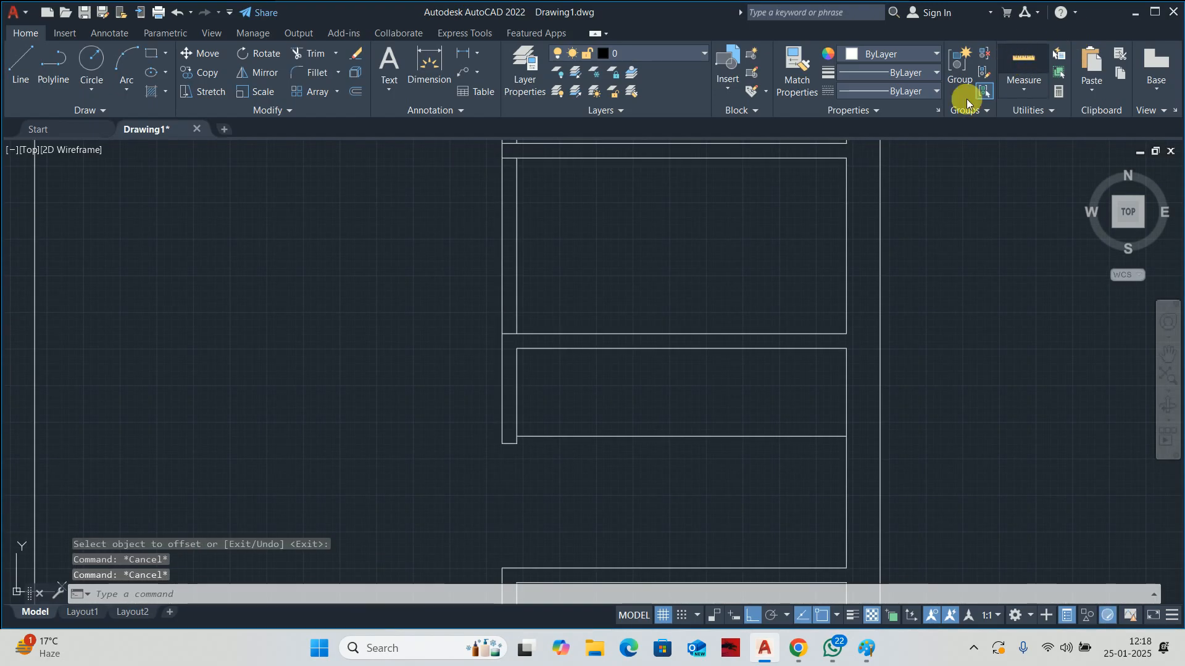
- Offset the right wall's inner line 850 to the left inside the same room
{"action": "key", "text": "Escape"}
{"action": "key", "text": "Escape"}
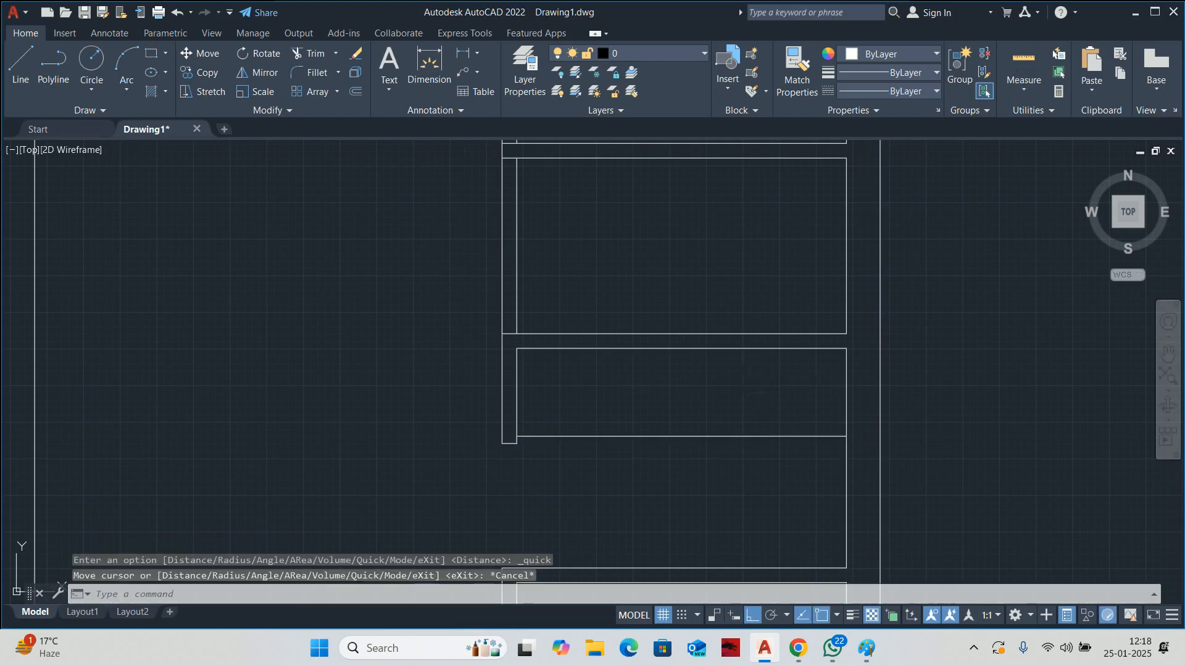
{"action": "type", "text": "o"}
{"action": "key", "text": "Return"}
{"action": "type", "text": "850"}
{"action": "key", "text": "Return"}
{"action": "left_click", "coordinate": [858, 415]}
{"action": "left_click", "coordinate": [751, 407]}
{"action": "key", "text": "Escape"}
{"action": "key", "text": "Escape"}
- Trim the horizontal offset line between the new vertical line and the right wall
{"action": "type", "text": "t"}
{"action": "key", "text": "Return"}
{"action": "left_click", "coordinate": [751, 436]}
{"action": "key", "text": "Escape"}
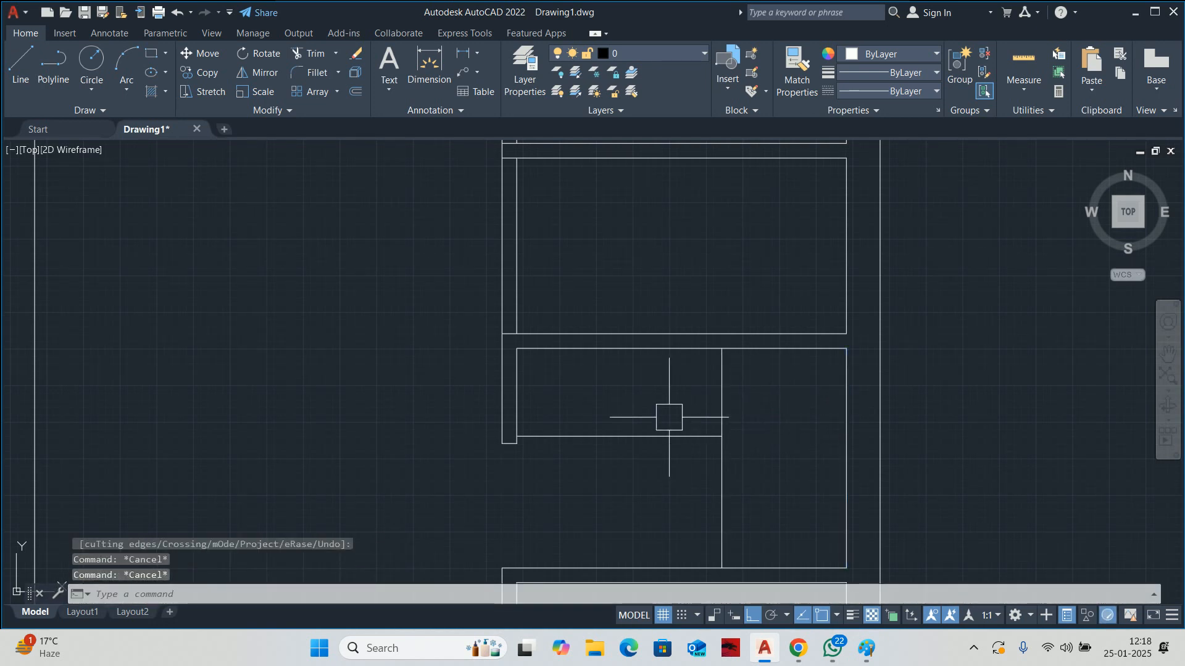
- Measure the rectangle formed in the room's upper left corner
{"action": "left_click", "coordinate": [1021, 65]}
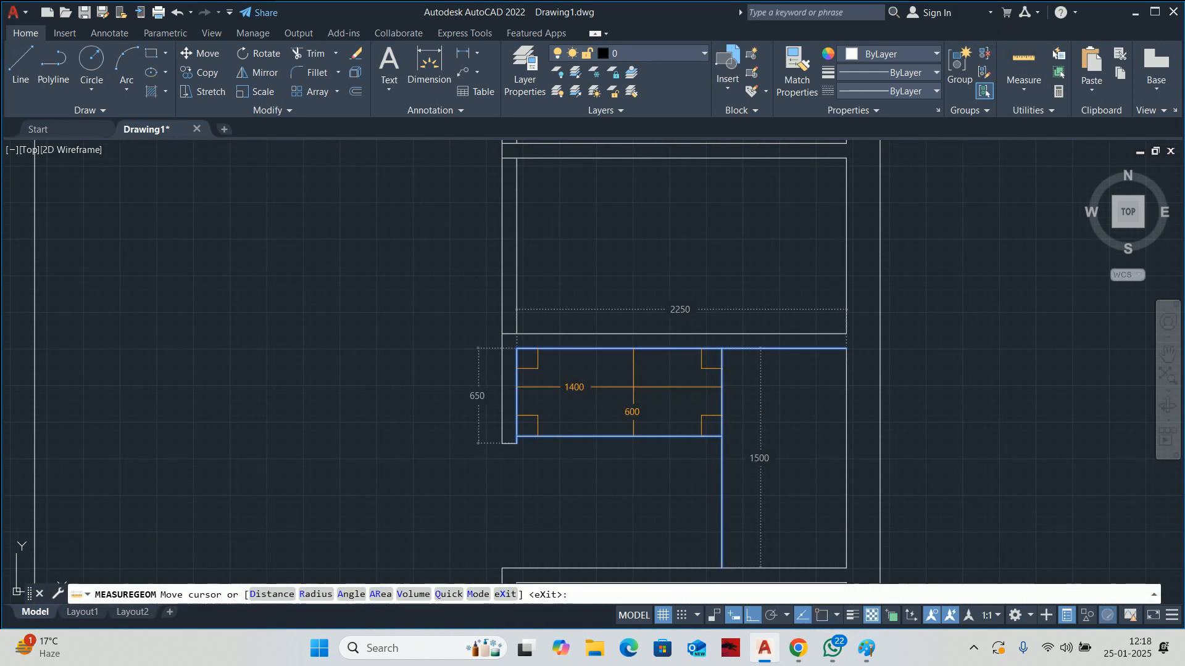
{"action": "key", "text": "Escape"}
{"action": "key", "text": "Escape"}
{"action": "key", "text": "Escape"}
- Trim the vertical offset line below the rectangle's lower edge
{"action": "key", "text": "Return"}
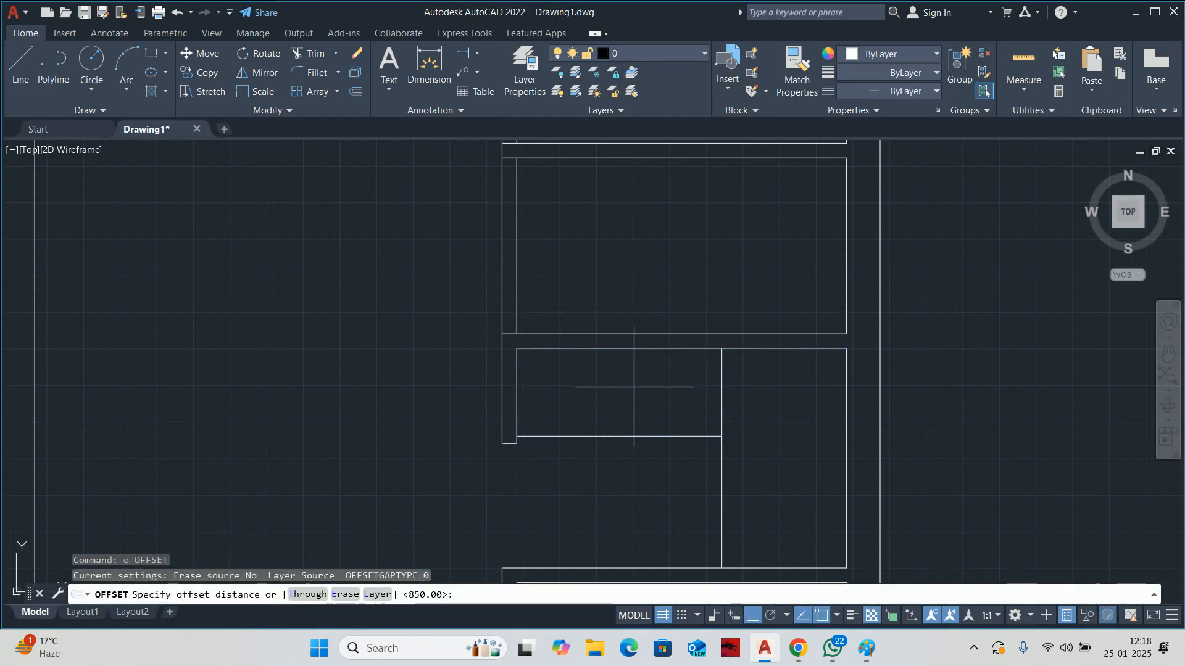
{"action": "key", "text": "Escape"}
{"action": "key", "text": "Escape"}
{"action": "type", "text": "tr"}
{"action": "key", "text": "Return"}
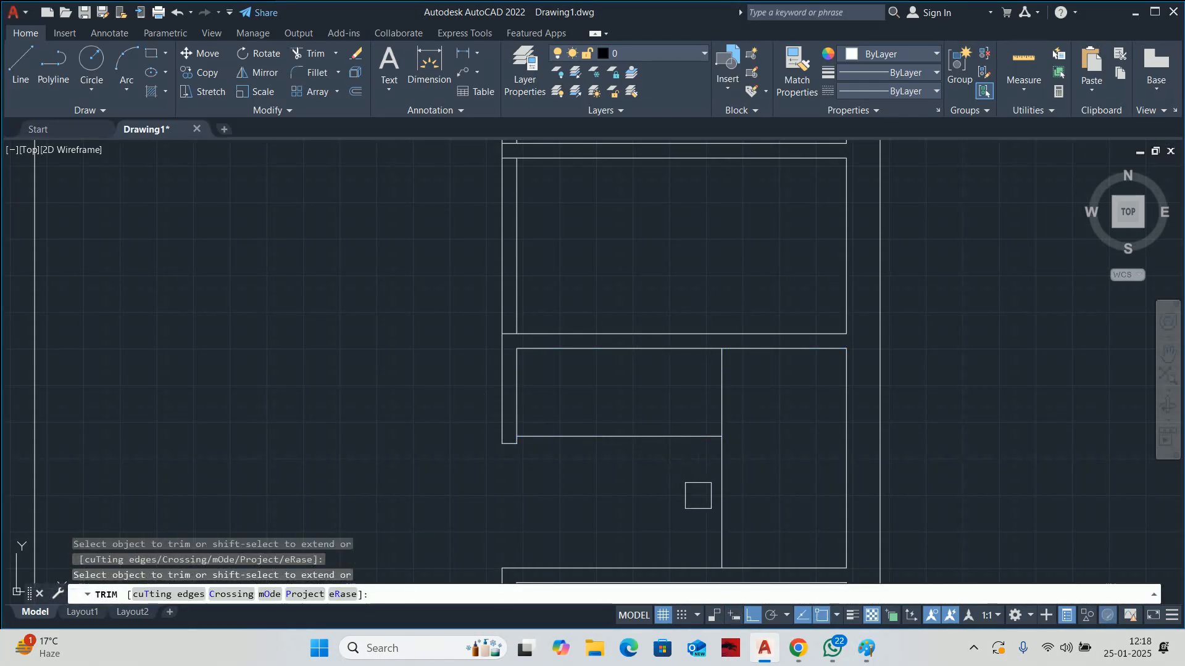
{"action": "key", "text": "Escape"}
{"action": "key", "text": "Escape"}
- Stretch the rectangle's right edge 150 to the left
{"action": "type", "text": "s"}
{"action": "key", "text": "Return"}
{"action": "left_click", "coordinate": [744, 482]}
{"action": "left_click", "coordinate": [695, 283]}
{"action": "key", "text": "Return"}
{"action": "left_click", "coordinate": [670, 402]}
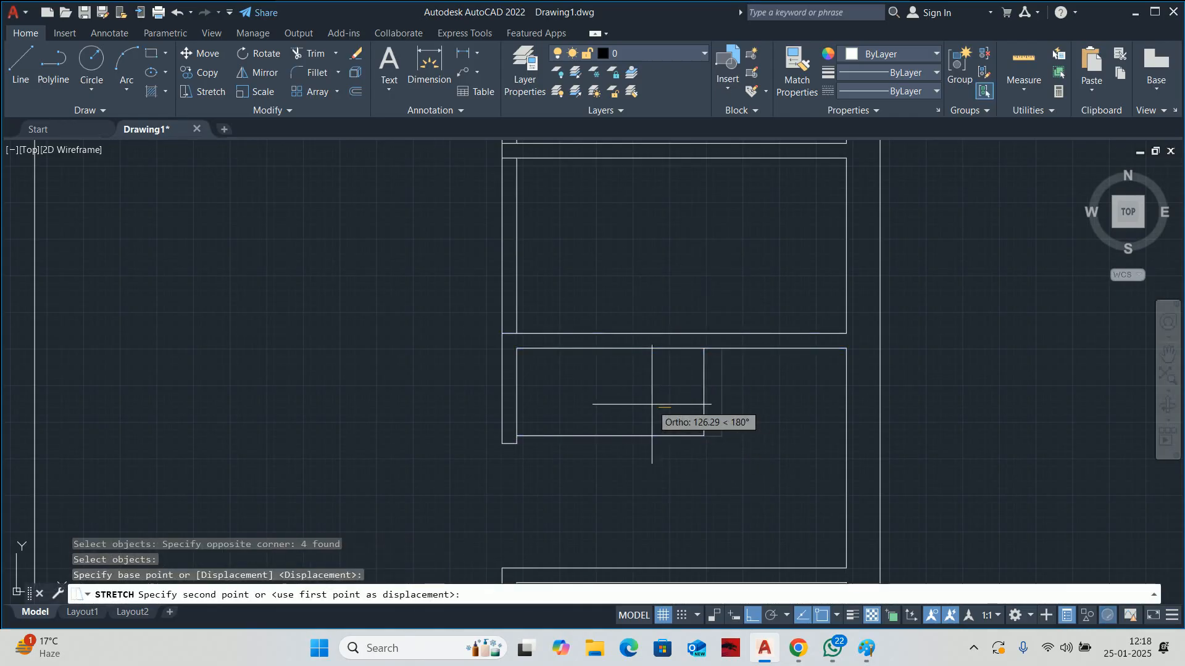
{"action": "type", "text": "150"}
{"action": "key", "text": "Return"}
{"action": "key", "text": "Escape"}
{"action": "key", "text": "Escape"}
- Measure the stretched rectangle's width and depth
{"action": "left_click", "coordinate": [1023, 62]}
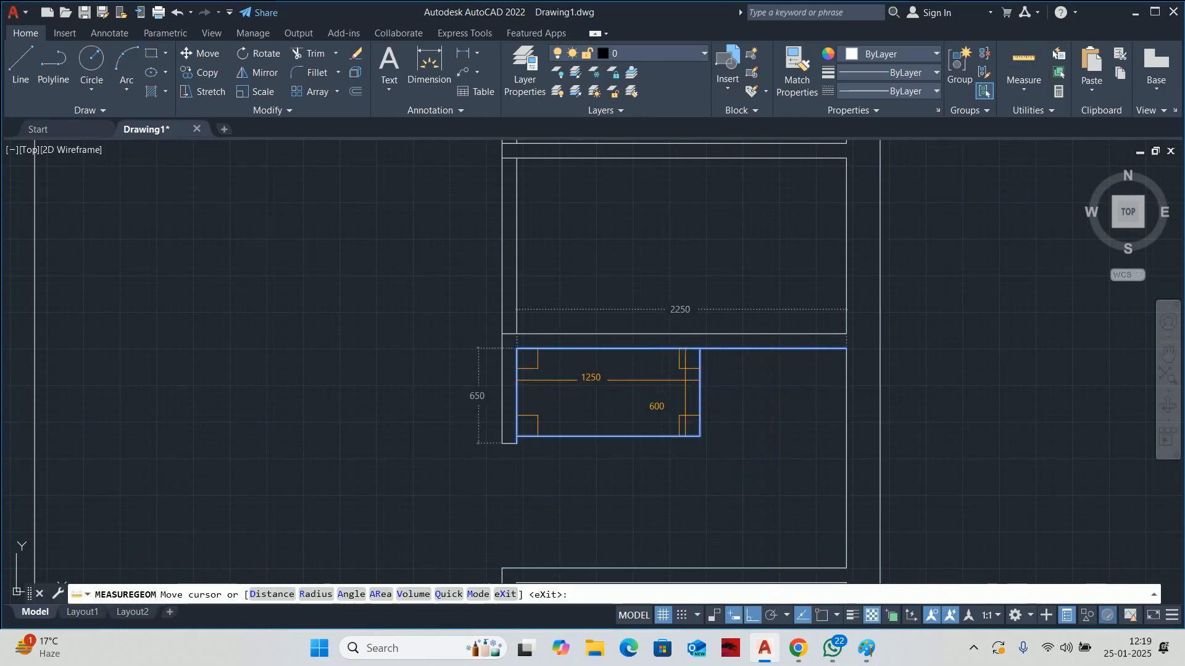
{"action": "key", "text": "Escape"}
{"action": "scroll", "coordinate": [634, 365], "scroll_direction": "down", "scroll_amount": 4}
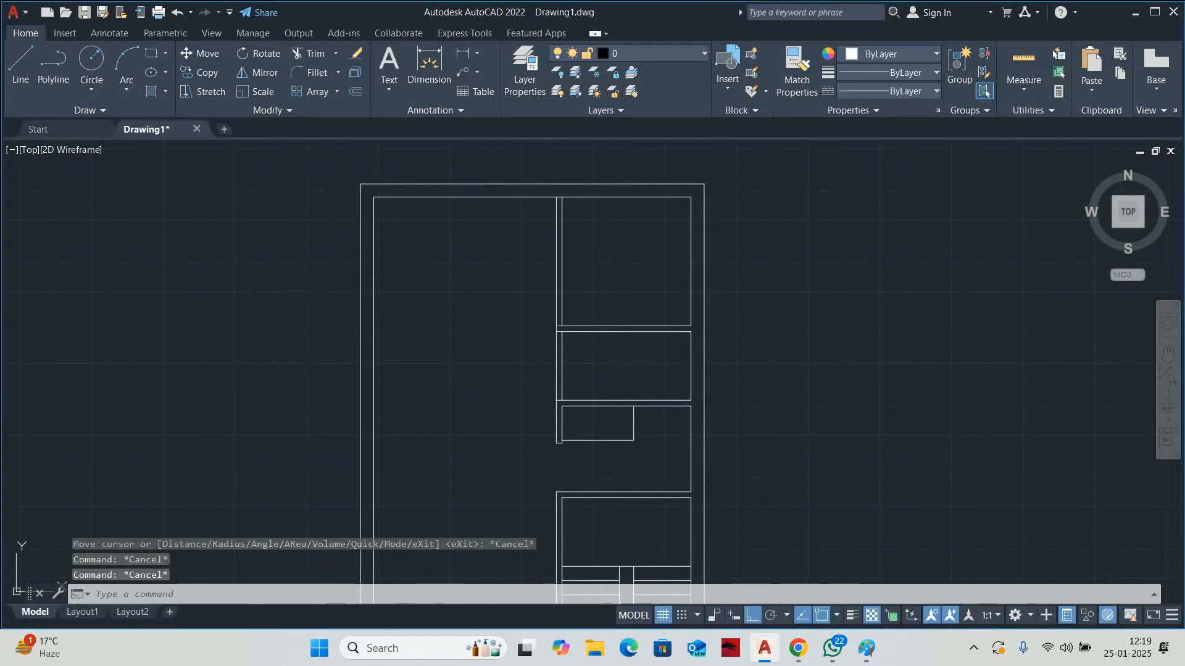
- Offset the lower wall line of the upper right room 850 upward
{"action": "scroll", "coordinate": [585, 356], "scroll_direction": "up", "scroll_amount": 4}
{"action": "middle_click_drag", "start_coordinate": [584, 356], "coordinate": [531, 438]}
{"action": "scroll", "coordinate": [530, 438], "scroll_direction": "down", "scroll_amount": 2}
{"action": "middle_click_drag", "start_coordinate": [549, 323], "coordinate": [548, 364]}
{"action": "key", "text": "Return"}
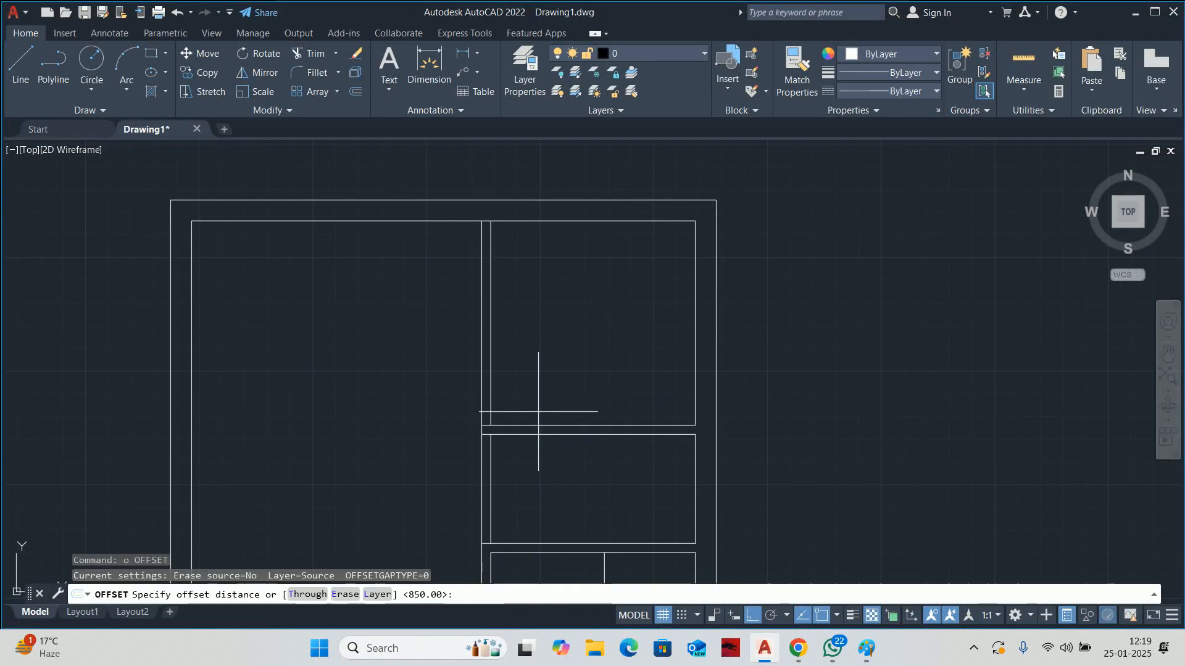
{"action": "type", "text": "850"}
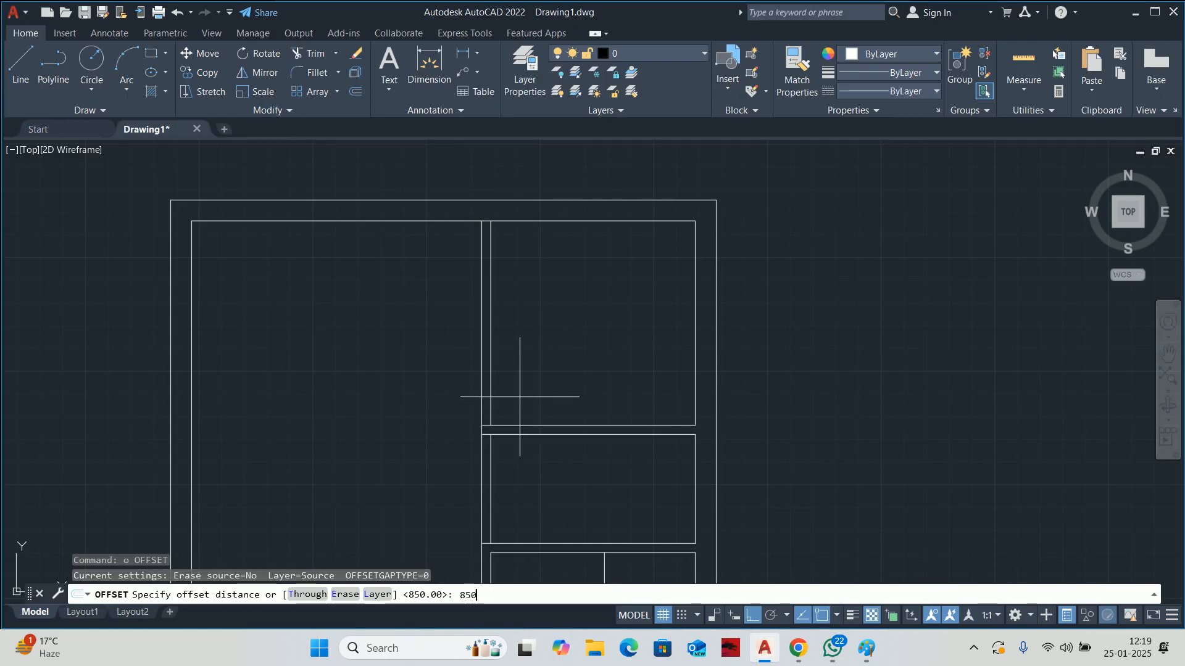
{"action": "key", "text": "Return"}
{"action": "scroll", "coordinate": [512, 425], "scroll_direction": "up", "scroll_amount": 4}
{"action": "left_click", "coordinate": [502, 420]}
{"action": "left_click", "coordinate": [542, 306]}
{"action": "key", "text": "Escape"}
{"action": "key", "text": "Escape"}
- Trim the partition lines below the 850 offset line and its excess across the room to open a doorway
{"action": "type", "text": "tr"}
{"action": "key", "text": "Return"}
{"action": "left_click", "coordinate": [393, 360]}
{"action": "left_click", "coordinate": [553, 241]}
{"action": "key", "text": "Return"}
{"action": "scroll", "coordinate": [607, 203], "scroll_direction": "down", "scroll_amount": 4}
{"action": "middle_click_drag", "start_coordinate": [601, 212], "coordinate": [583, 344]}
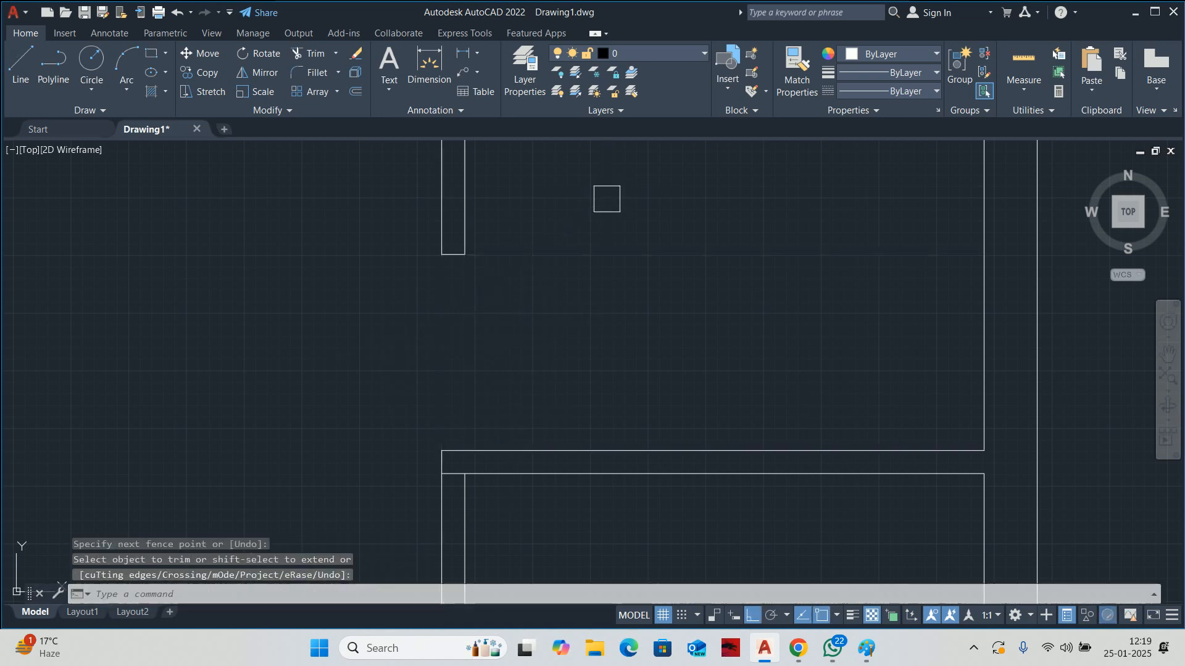
- Trim the short line segment where the vertical partition joins the top outer wall
{"action": "key", "text": "Escape"}
{"action": "key", "text": "Escape"}
{"action": "type", "text": "tr"}
{"action": "key", "text": "Return"}
{"action": "scroll", "coordinate": [525, 259], "scroll_direction": "up", "scroll_amount": 6}
{"action": "key", "text": "Escape"}
{"action": "key", "text": "Escape"}
{"action": "scroll", "coordinate": [521, 299], "scroll_direction": "down", "scroll_amount": 5}
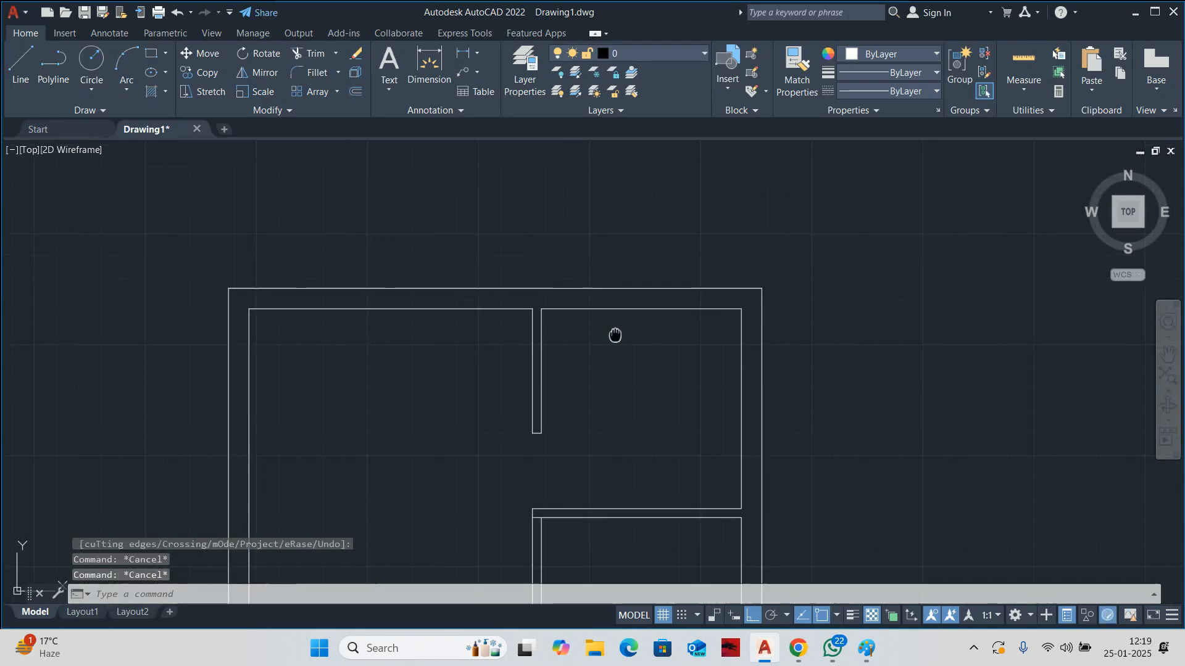
- Measure the upper right room and the partition length above its door opening
{"action": "left_click", "coordinate": [1012, 69]}
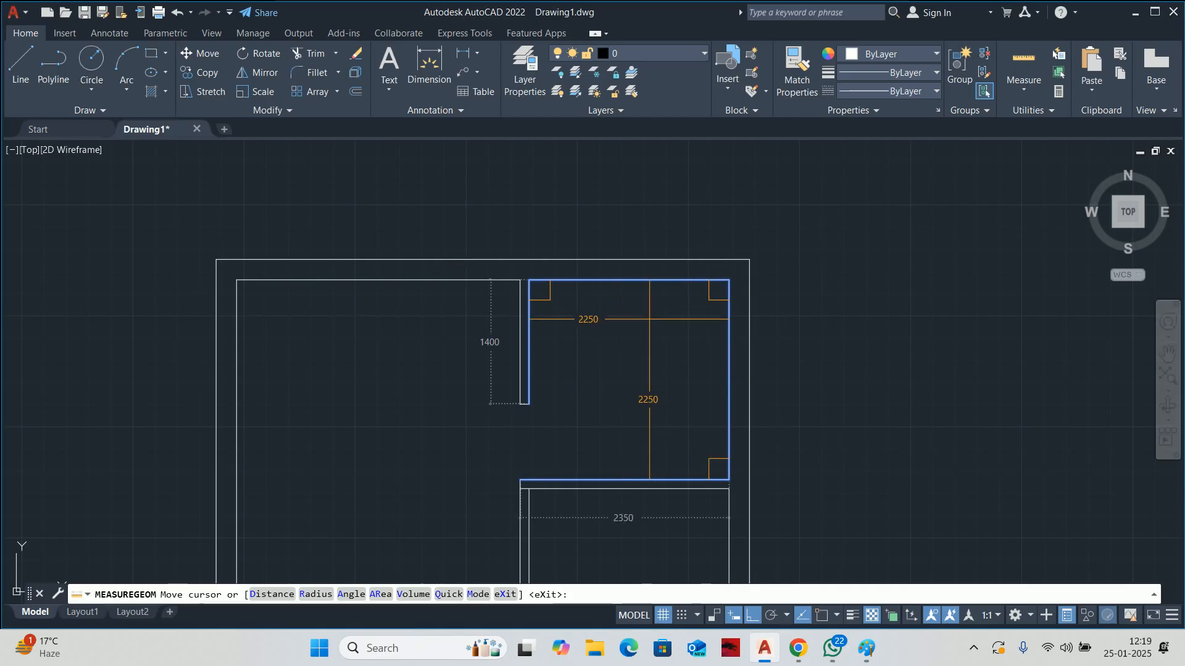
{"action": "key", "text": "Escape"}
{"action": "key", "text": "Escape"}
{"action": "key", "text": "Escape"}
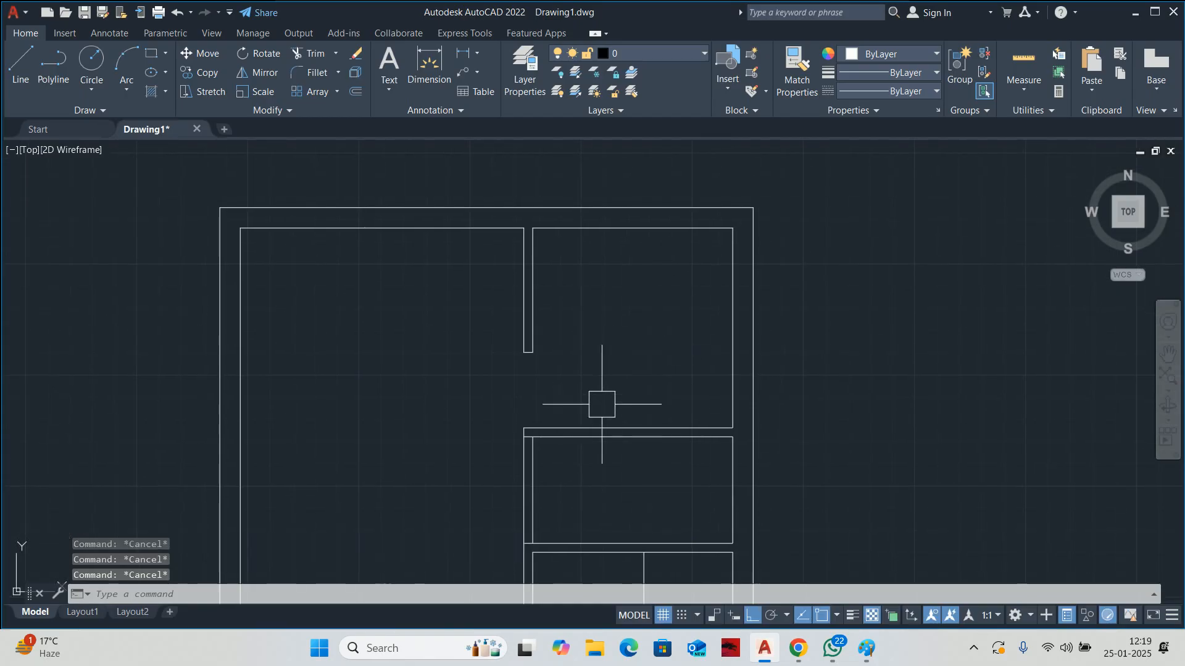
- Trim the stray line segment inside the wall corner at the middle room's upper left
{"action": "type", "text": "tr"}
{"action": "key", "text": "Return"}
{"action": "scroll", "coordinate": [522, 432], "scroll_direction": "up", "scroll_amount": 8}
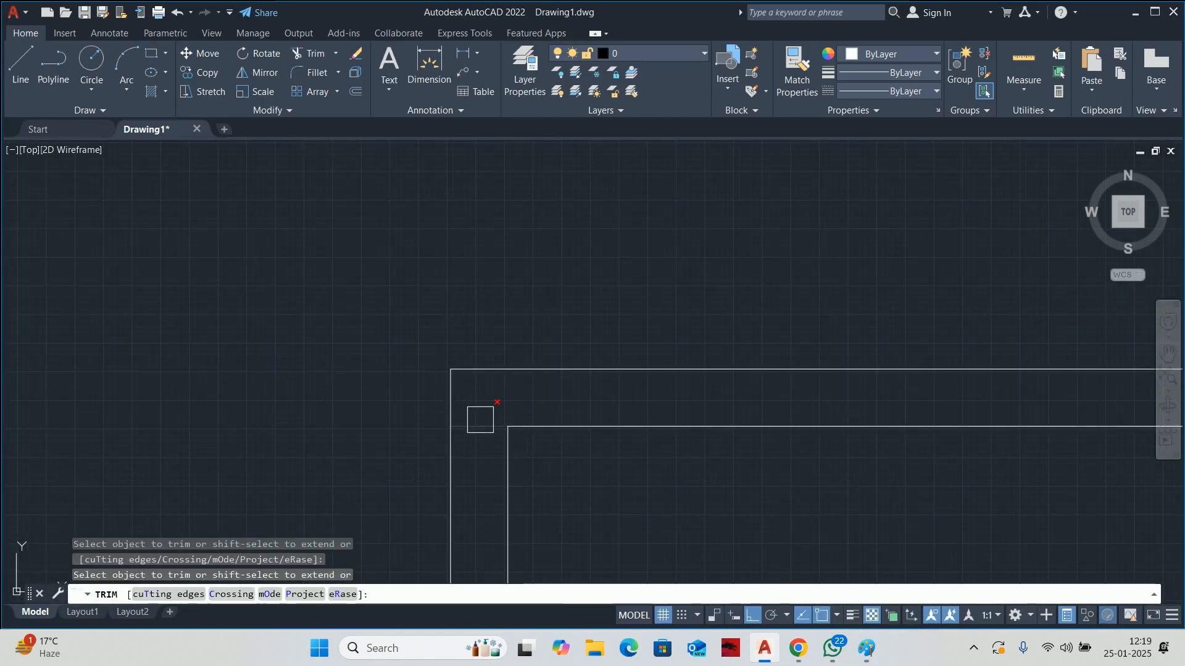
{"action": "key", "text": "Escape"}
{"action": "key", "text": "Escape"}
{"action": "scroll", "coordinate": [592, 432], "scroll_direction": "down", "scroll_amount": 6}
{"action": "middle_click_drag", "start_coordinate": [629, 457], "coordinate": [605, 397]}
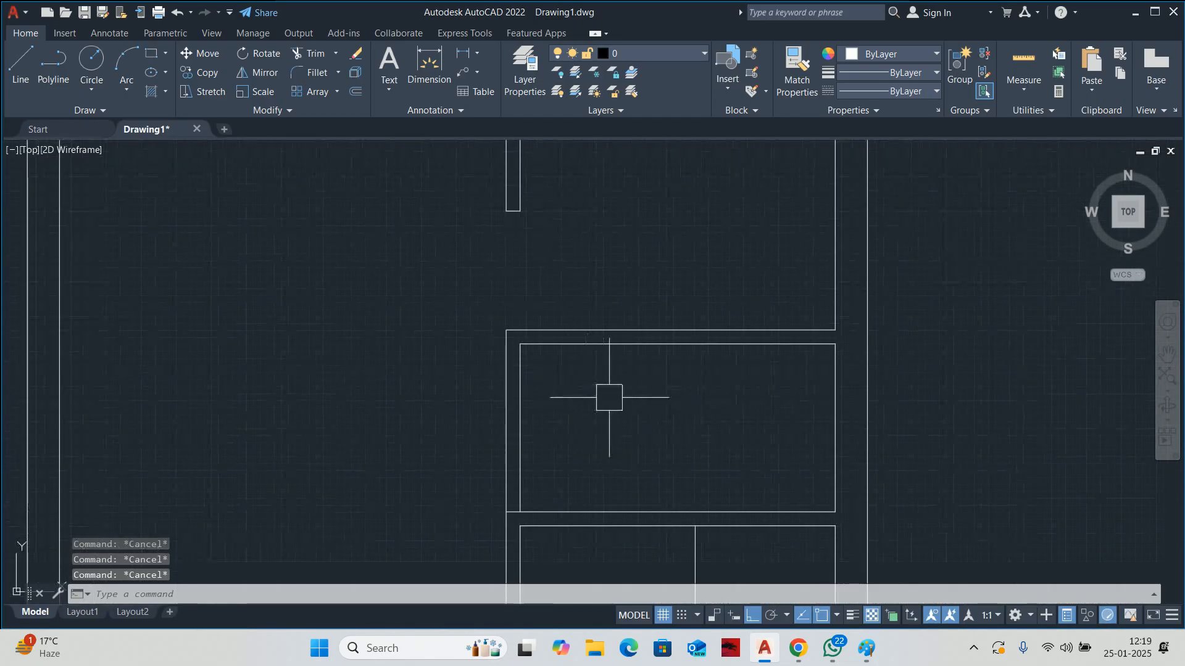
{"action": "type", "text": "o"}
{"action": "key", "text": "Return"}
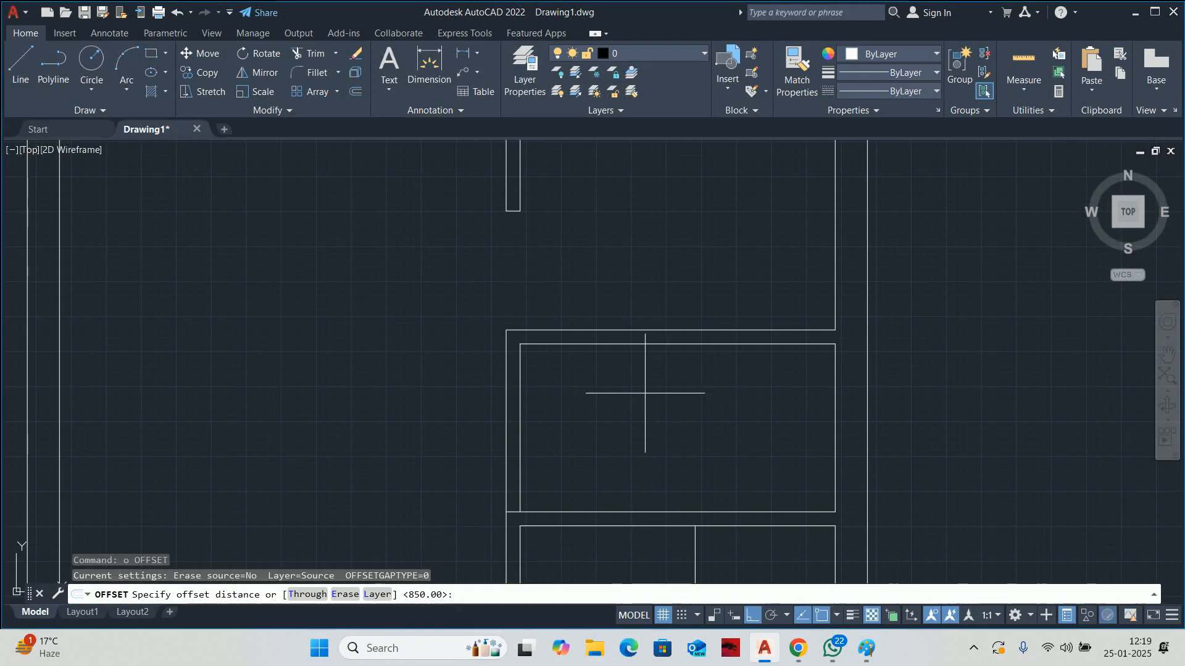
{"action": "key", "text": "Escape"}
{"action": "key", "text": "Escape"}
{"action": "key", "text": "Escape"}
- Offset the middle room's right wall line 750 to the left
{"action": "type", "text": "o"}
{"action": "key", "text": "Return"}
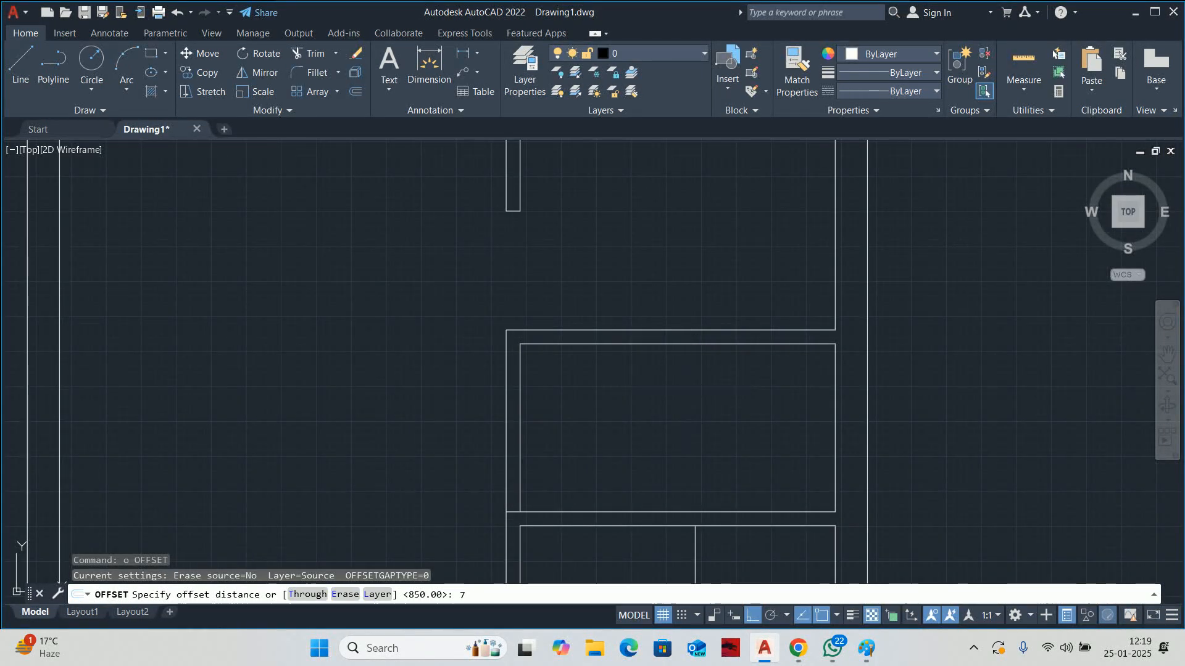
{"action": "key", "text": "Return"}
{"action": "left_click", "coordinate": [846, 415]}
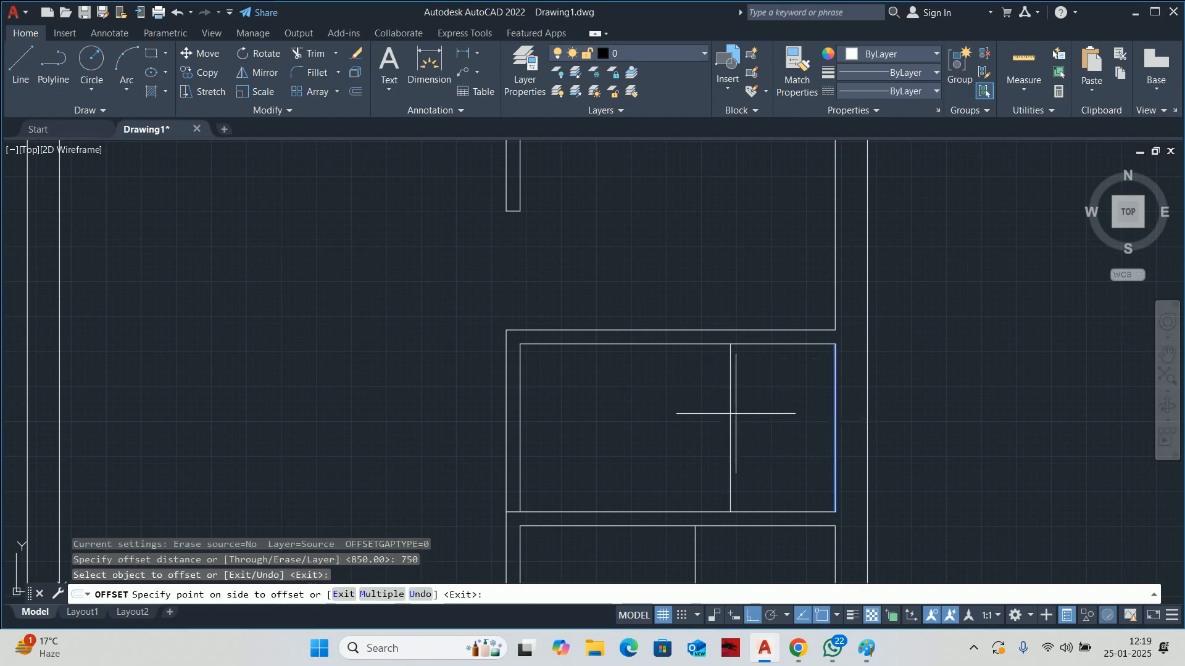
{"action": "left_click", "coordinate": [708, 411]}
{"action": "key", "text": "Escape"}
{"action": "key", "text": "Escape"}
{"action": "key", "text": "Escape"}
{"action": "middle_click_drag", "start_coordinate": [708, 414], "coordinate": [723, 384]}
{"action": "key", "text": "Return"}
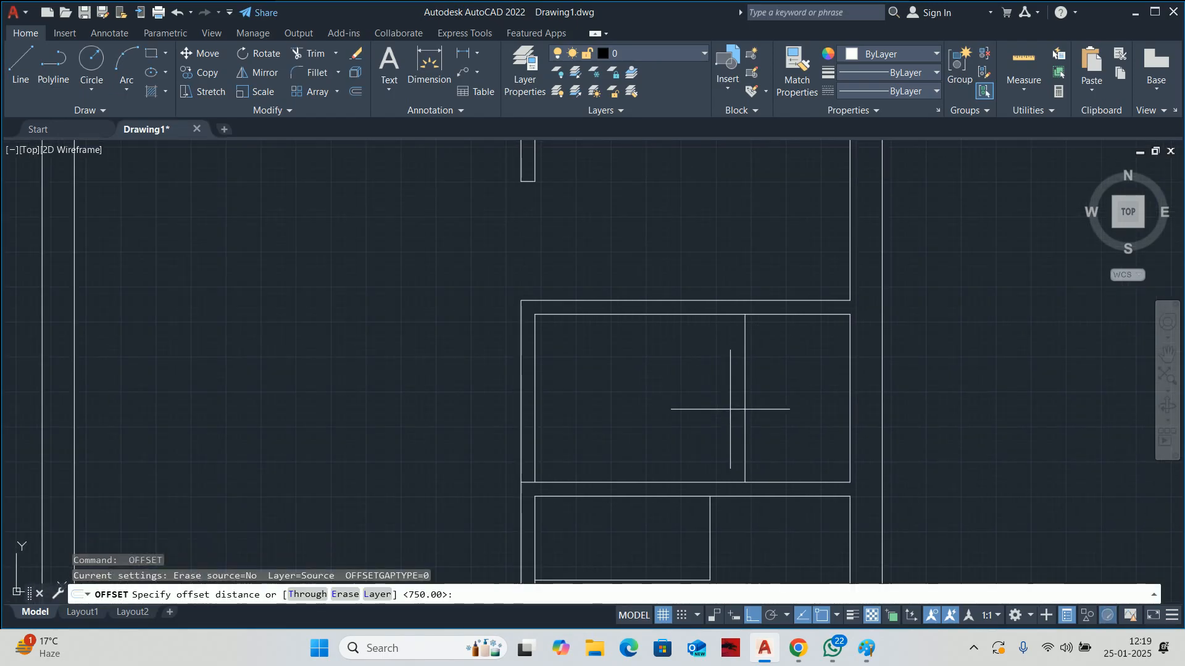
{"action": "key", "text": "Escape"}
{"action": "key", "text": "Escape"}
{"action": "middle_click_drag", "start_coordinate": [722, 392], "coordinate": [717, 396]}
{"action": "key", "text": "Escape"}
{"action": "key", "text": "Return"}
{"action": "key", "text": "Escape"}
{"action": "key", "text": "Escape"}
{"action": "key", "text": "Escape"}
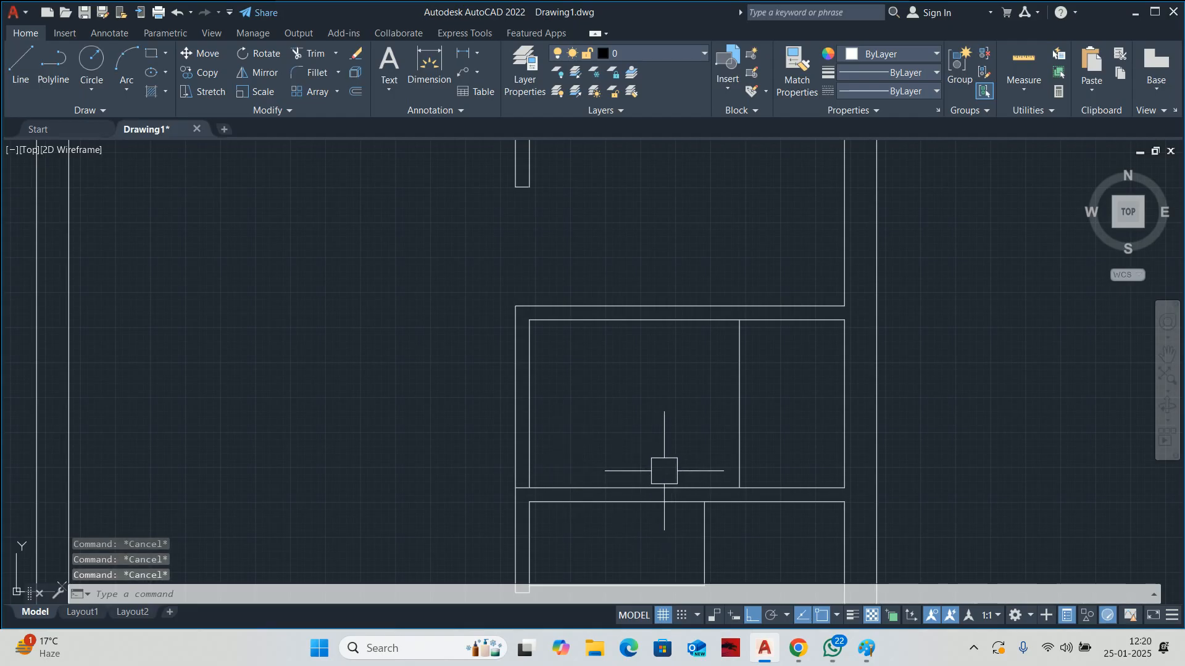
- Measure the space between the middle room's left wall and the vertical offset line
{"action": "left_click", "coordinate": [1023, 62]}
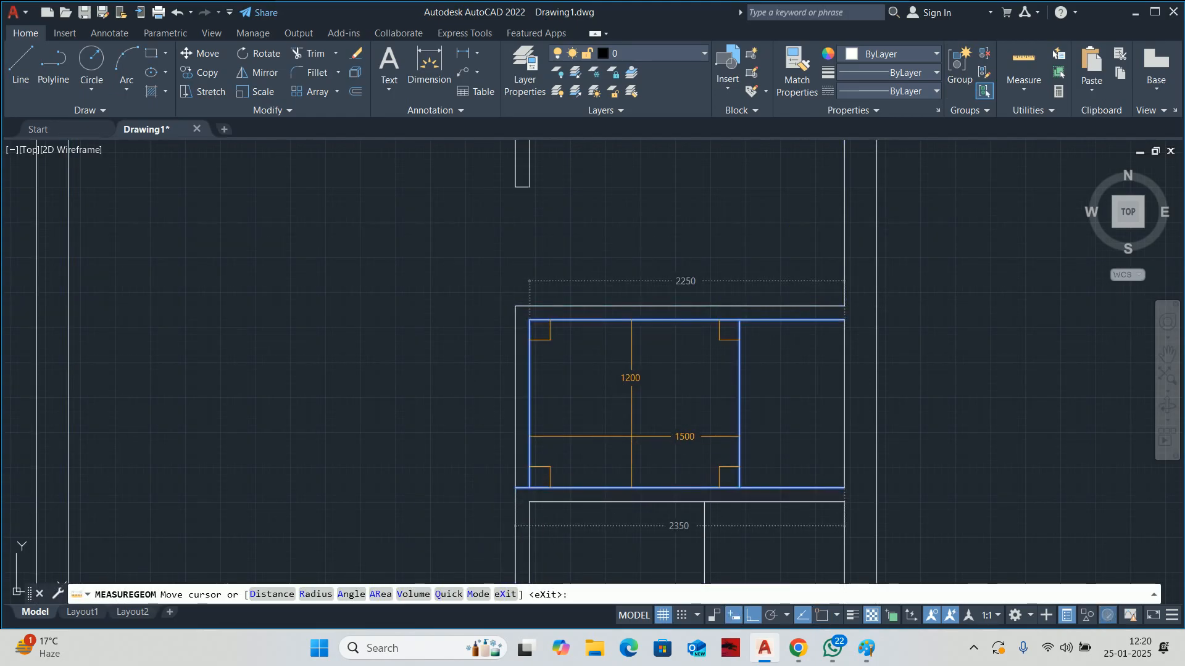
{"action": "key", "text": "Escape"}
{"action": "key", "text": "Escape"}
{"action": "key", "text": "Escape"}
- Offset the middle room's vertical dividing line another 750 to the left
{"action": "type", "text": "o"}
{"action": "key", "text": "Return"}
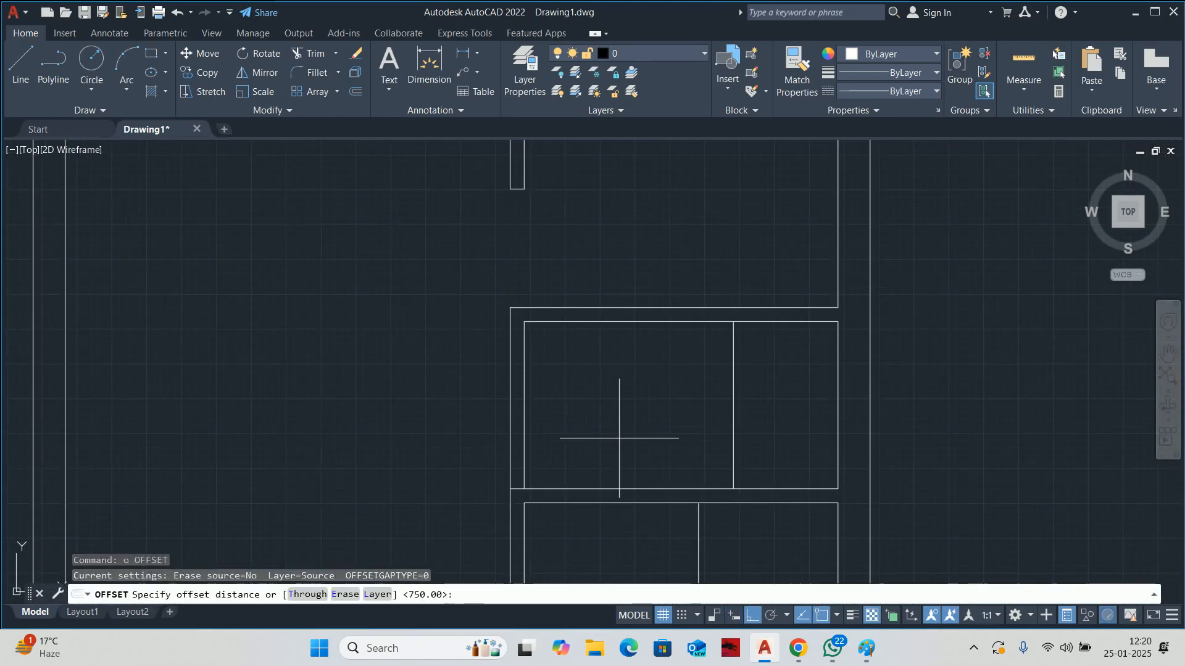
{"action": "type", "text": "750"}
{"action": "key", "text": "Return"}
{"action": "left_click", "coordinate": [733, 442]}
{"action": "left_click", "coordinate": [579, 450]}
{"action": "key", "text": "Escape"}
{"action": "key", "text": "Escape"}
{"action": "key", "text": "Escape"}
- Offset the middle room's inner left wall line 450 to the right
{"action": "type", "text": "o"}
{"action": "key", "text": "Return"}
{"action": "type", "text": "45"}
{"action": "key", "text": "Return"}
{"action": "scroll", "coordinate": [537, 420], "scroll_direction": "up", "scroll_amount": 2}
{"action": "left_click", "coordinate": [517, 414]}
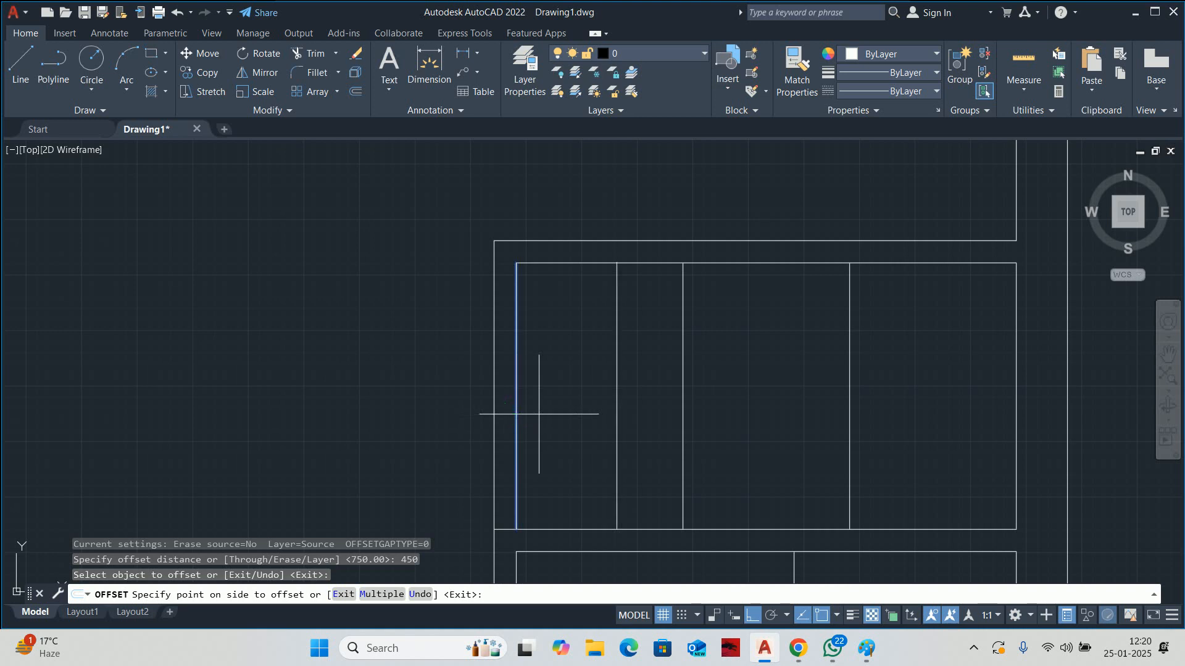
{"action": "left_click", "coordinate": [586, 409]}
{"action": "key", "text": "Escape"}
{"action": "key", "text": "Escape"}
- Delete the second 750 offset line in the middle room
{"action": "left_click", "coordinate": [662, 388]}
{"action": "left_click", "coordinate": [682, 365]}
{"action": "middle_click_drag", "start_coordinate": [688, 339], "coordinate": [643, 423]}
{"action": "key", "text": "Delete"}
- Offset the 450 line in the middle room 150 to the right for the first door jamb
{"action": "type", "text": "o"}
{"action": "key", "text": "Return"}
{"action": "type", "text": "150"}
{"action": "key", "text": "Return"}
{"action": "left_click", "coordinate": [545, 409]}
{"action": "left_click", "coordinate": [622, 400]}
{"action": "key", "text": "Escape"}
{"action": "key", "text": "Escape"}
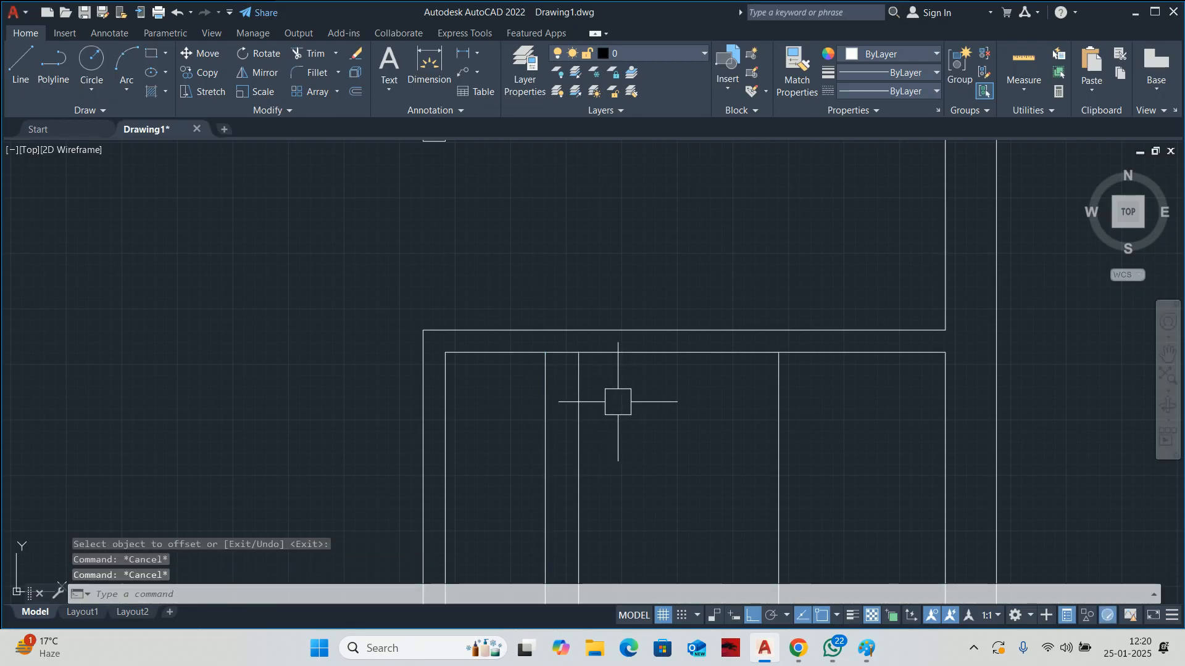
- Offset the first jamb line 850 to the right and delete the old vertical line beside the copy
{"action": "key", "text": "Return"}
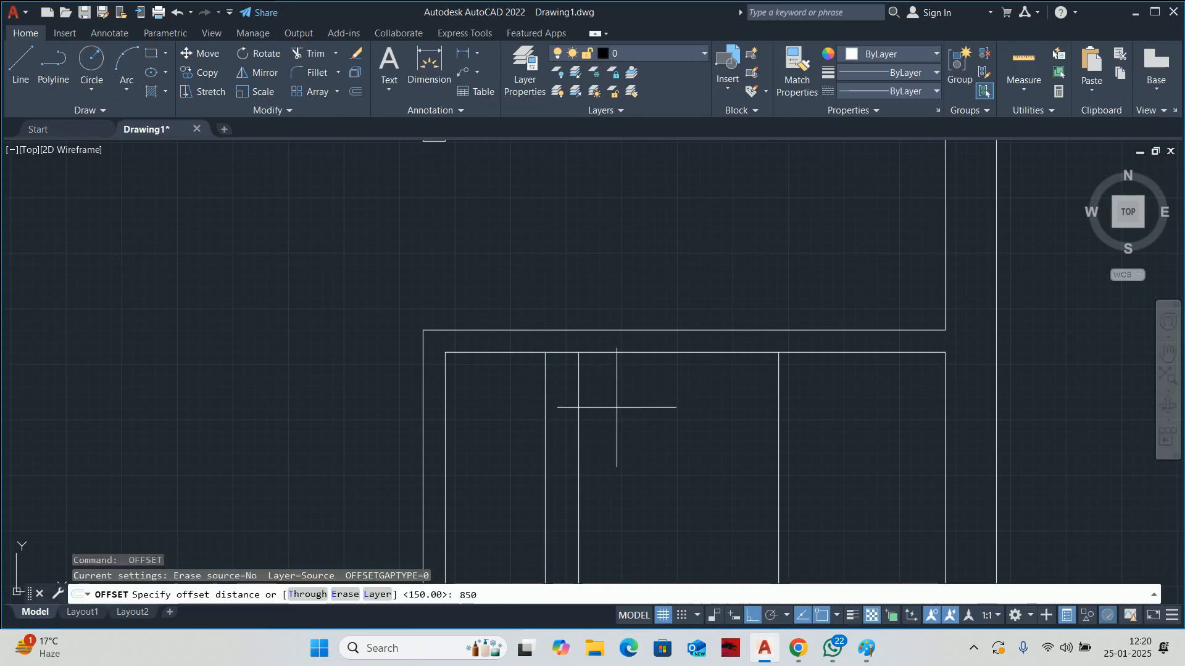
{"action": "key", "text": "Return"}
{"action": "left_click", "coordinate": [579, 421]}
{"action": "left_click", "coordinate": [751, 402]}
{"action": "key", "text": "Escape"}
{"action": "key", "text": "Escape"}
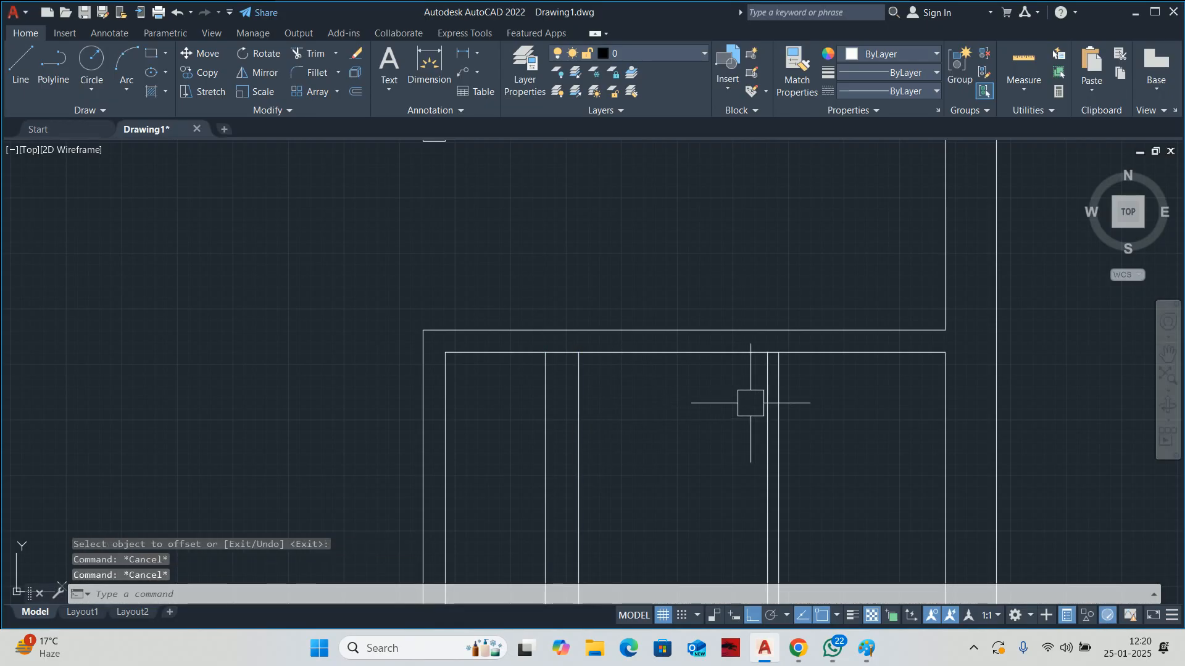
{"action": "left_click", "coordinate": [781, 395]}
{"action": "key", "text": "Delete"}
- Extend both door jamb lines up across the middle room's top wall
{"action": "type", "text": "ex"}
{"action": "key", "text": "Return"}
{"action": "left_click", "coordinate": [577, 404]}
{"action": "left_click", "coordinate": [767, 395]}
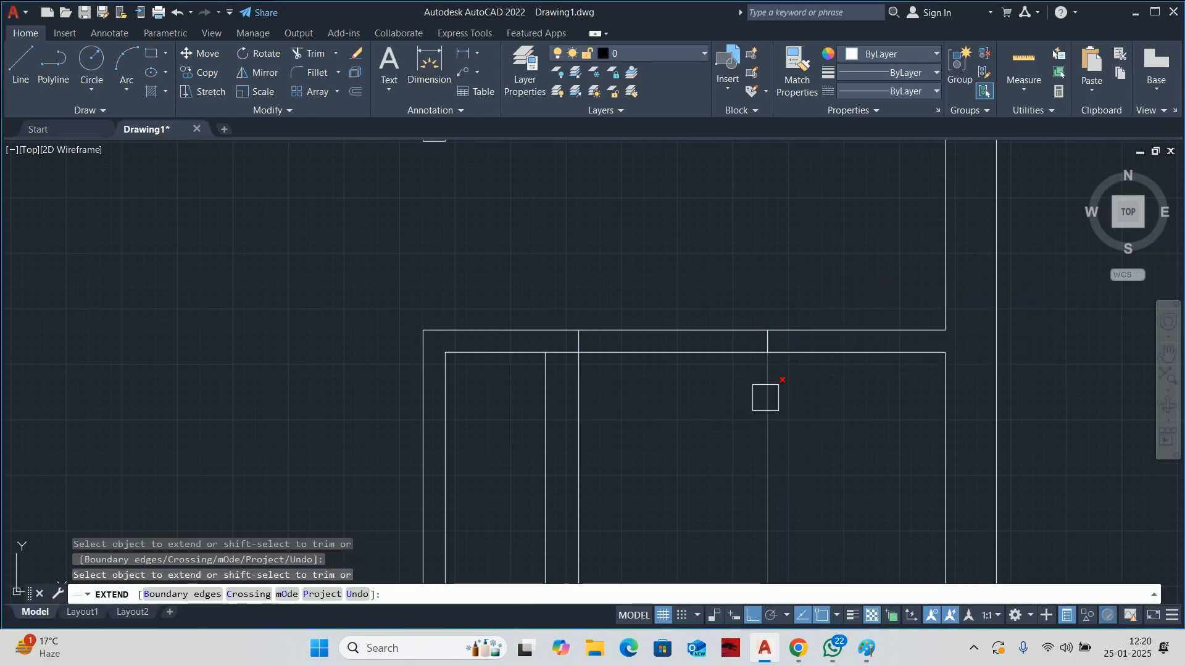
- Trim the wall lines between the jambs and the jamb lines inside the middle room to open the doorway
{"action": "left_click", "coordinate": [632, 391], "text": "shift"}
{"action": "left_click", "coordinate": [689, 315], "text": "shift"}
{"action": "key", "text": "Return"}
{"action": "scroll", "coordinate": [685, 315], "scroll_direction": "down", "scroll_amount": 3}
{"action": "key", "text": "Escape"}
{"action": "key", "text": "Escape"}
{"action": "key", "text": "Escape"}
{"action": "scroll", "coordinate": [713, 310], "scroll_direction": "up", "scroll_amount": 2}
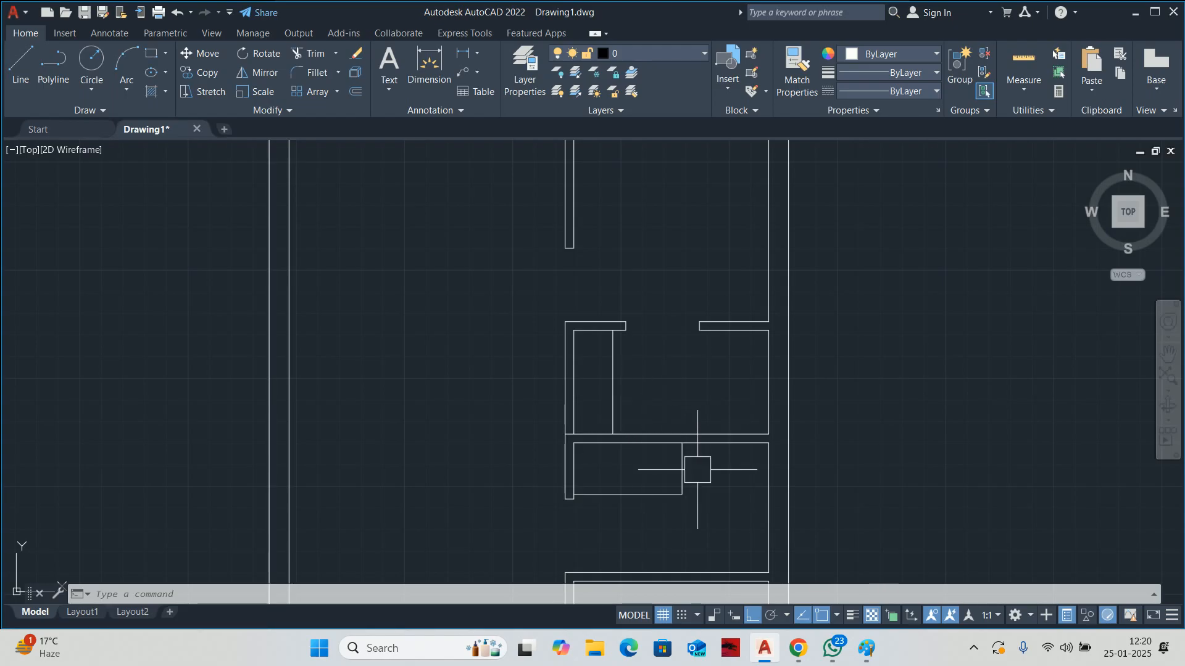
- Offset the two lines of the partition below the middle room 150 outward, one upward and one downward
{"action": "middle_click_drag", "start_coordinate": [696, 467], "coordinate": [617, 439]}
{"action": "key", "text": "Escape"}
{"action": "key", "text": "Escape"}
{"action": "key", "text": "Escape"}
{"action": "type", "text": "o"}
{"action": "key", "text": "Return"}
{"action": "type", "text": "150"}
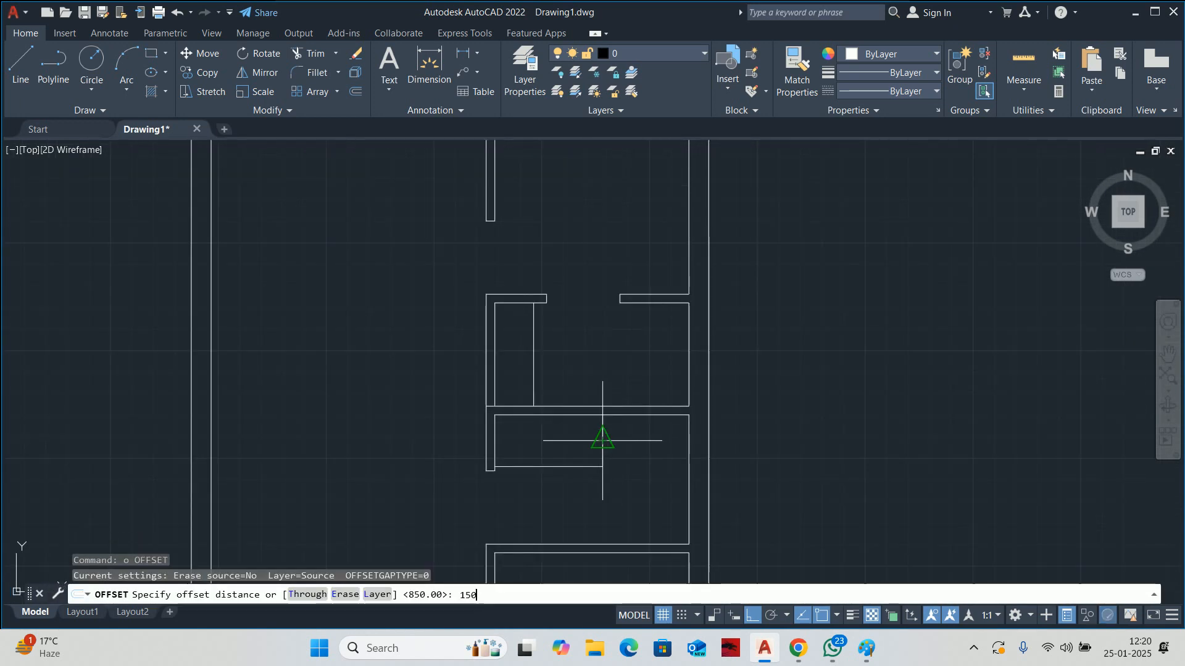
{"action": "key", "text": "Return"}
{"action": "scroll", "coordinate": [618, 420], "scroll_direction": "up", "scroll_amount": 4}
{"action": "left_click", "coordinate": [641, 378]}
{"action": "left_click", "coordinate": [640, 327]}
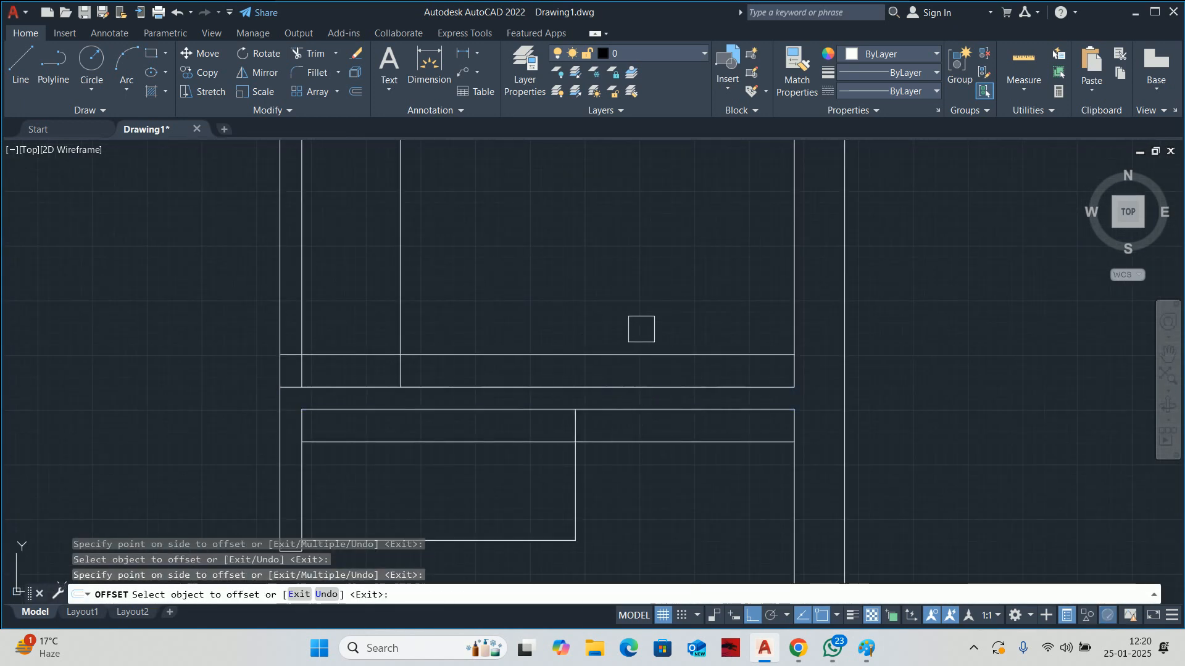
{"action": "key", "text": "Escape"}
{"action": "key", "text": "Escape"}
{"action": "key", "text": "Escape"}
- Trim the lower 150 offset line where it crosses the rectangle
{"action": "type", "text": "1"}
{"action": "key", "text": "Return"}
{"action": "key", "text": "Escape"}
{"action": "type", "text": "tr"}
{"action": "key", "text": "Return"}
{"action": "left_click", "coordinate": [519, 446]}
{"action": "key", "text": "Escape"}
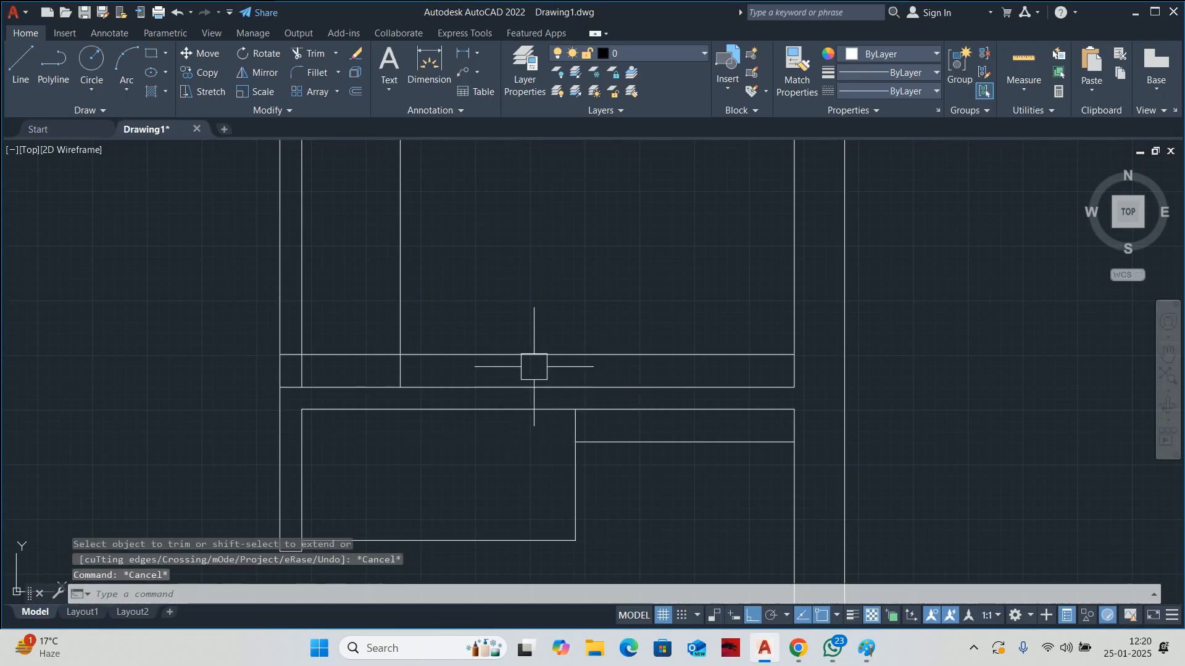
- Delete the upper 150 offset line inside the middle room
{"action": "left_click", "coordinate": [535, 355]}
{"action": "key", "text": "Delete"}
{"action": "scroll", "coordinate": [593, 401], "scroll_direction": "down", "scroll_amount": 4}
{"action": "scroll", "coordinate": [593, 402], "scroll_direction": "up", "scroll_amount": 5}
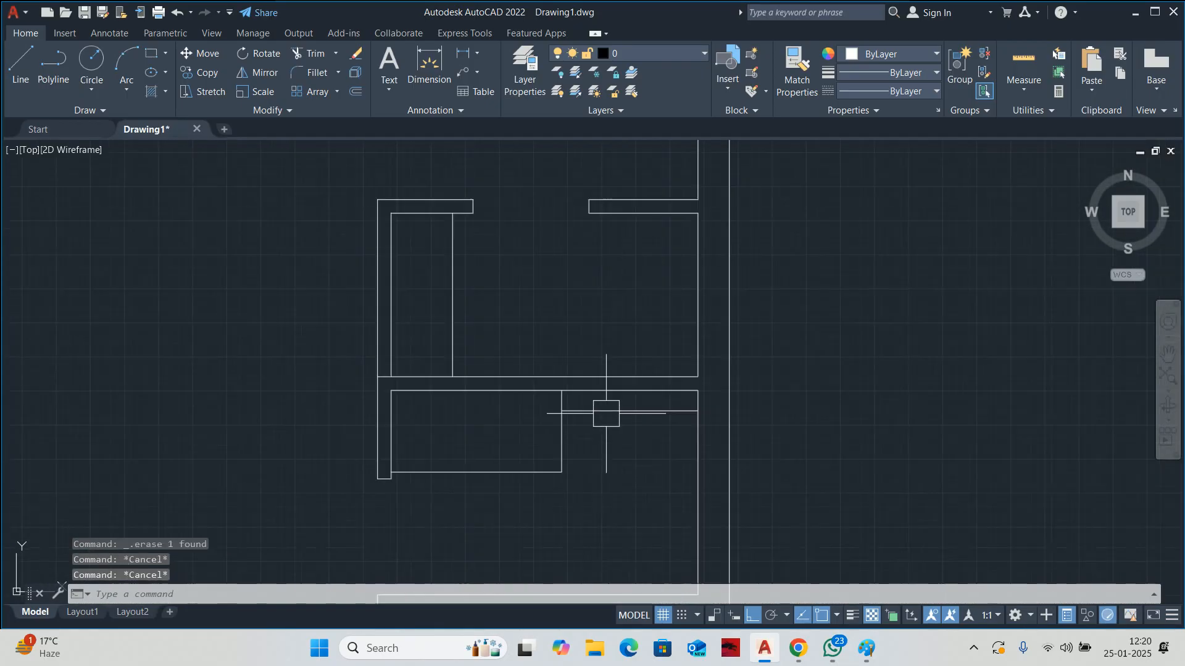
- Trim the old wall line to the right of the rectangle and the short right wall segment beneath it
{"action": "type", "text": "tr"}
{"action": "key", "text": "Return"}
{"action": "scroll", "coordinate": [741, 386], "scroll_direction": "up", "scroll_amount": 2}
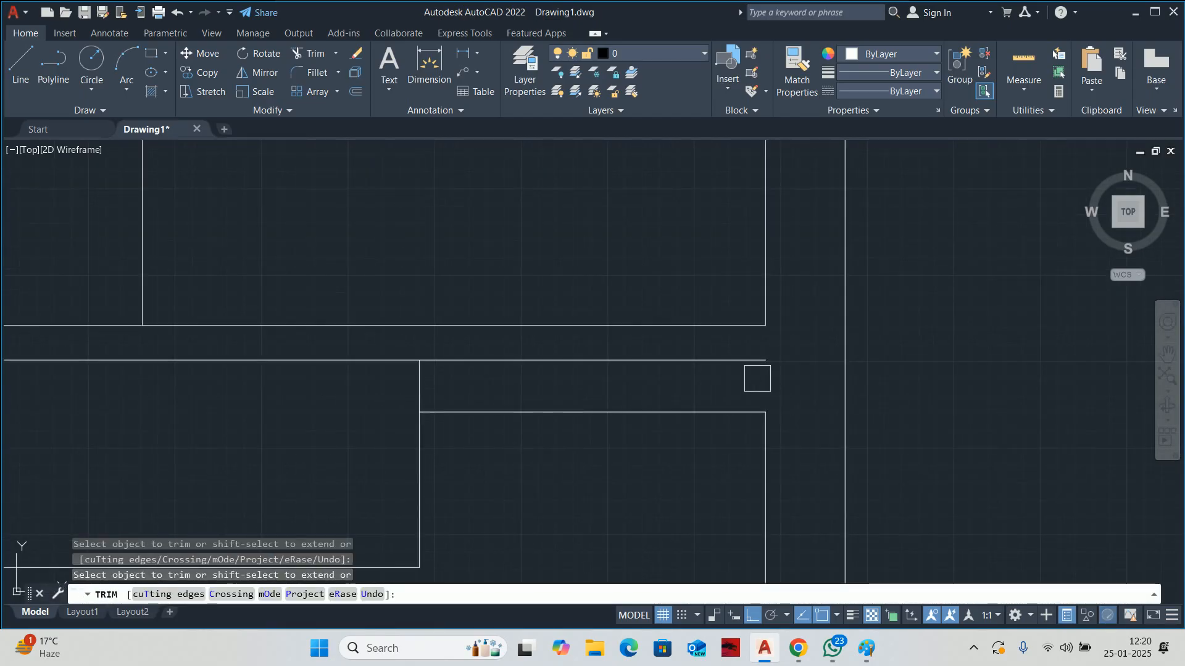
{"action": "left_click", "coordinate": [716, 360]}
{"action": "scroll", "coordinate": [684, 356], "scroll_direction": "down", "scroll_amount": 4}
{"action": "key", "text": "Return"}
{"action": "key", "text": "Escape"}
{"action": "key", "text": "Escape"}
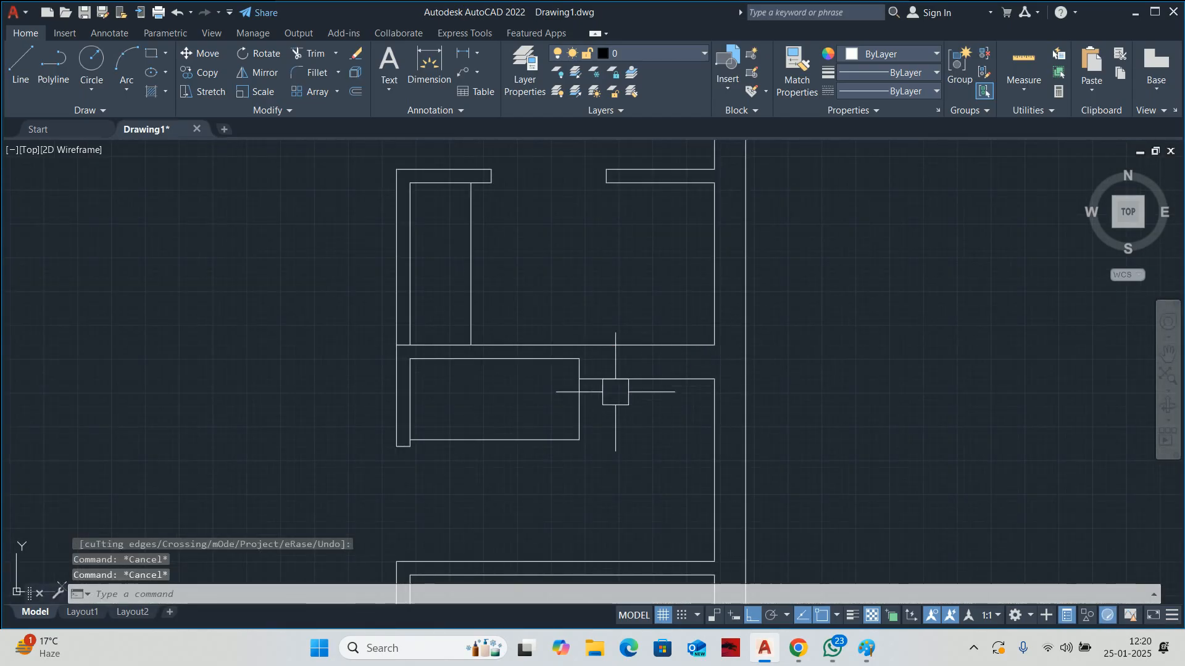
- Examine the floor plan from the upper rooms down past the staircase to the lower end of the plot
{"action": "scroll", "coordinate": [563, 359], "scroll_direction": "down", "scroll_amount": 2}
{"action": "key", "text": "Escape"}
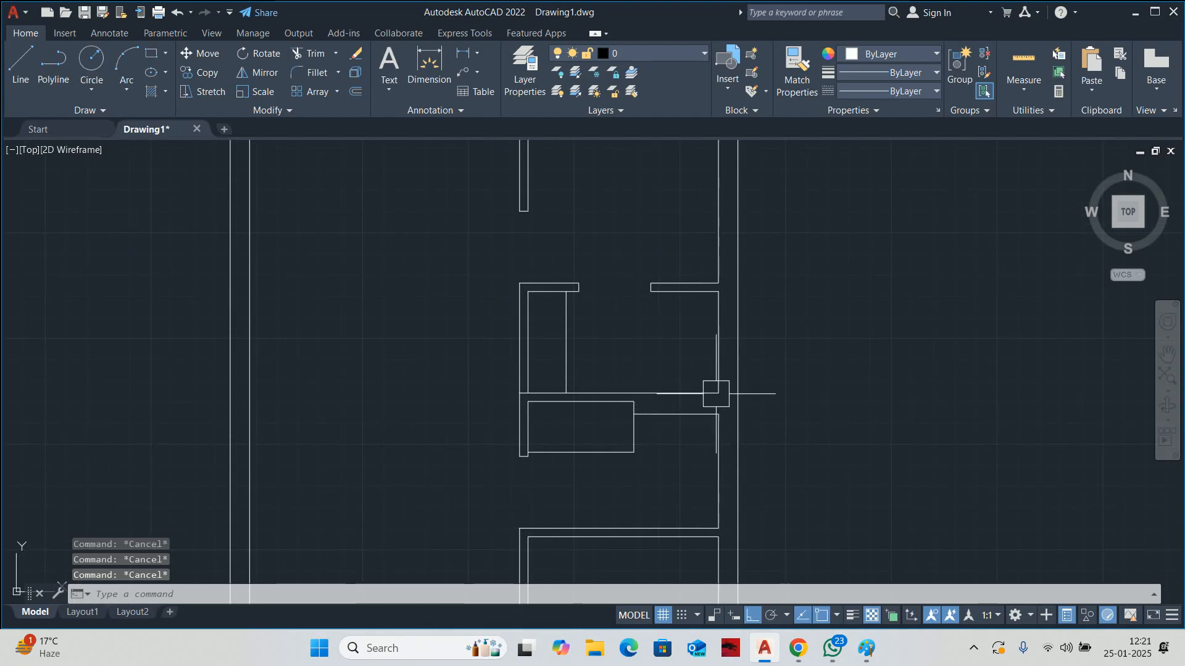
{"action": "scroll", "coordinate": [670, 407], "scroll_direction": "down", "scroll_amount": 2}
{"action": "scroll", "coordinate": [645, 313], "scroll_direction": "up", "scroll_amount": 2}
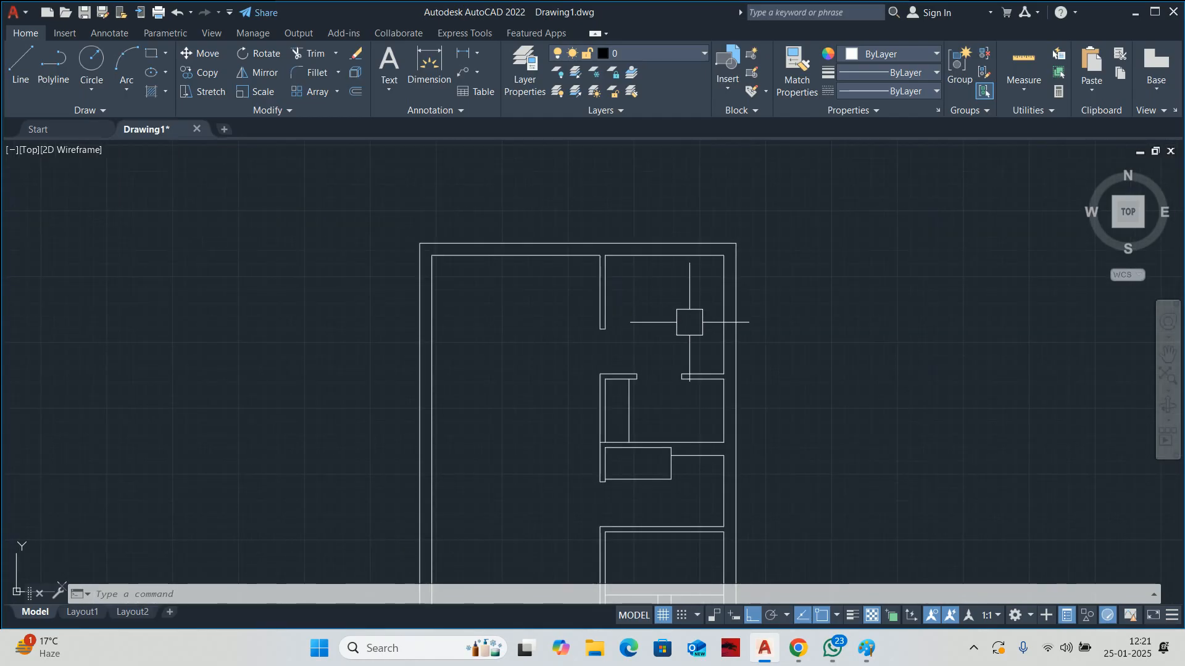
{"action": "middle_click_drag", "start_coordinate": [684, 336], "coordinate": [686, 335]}
{"action": "middle_click_drag", "start_coordinate": [676, 404], "coordinate": [666, 339]}
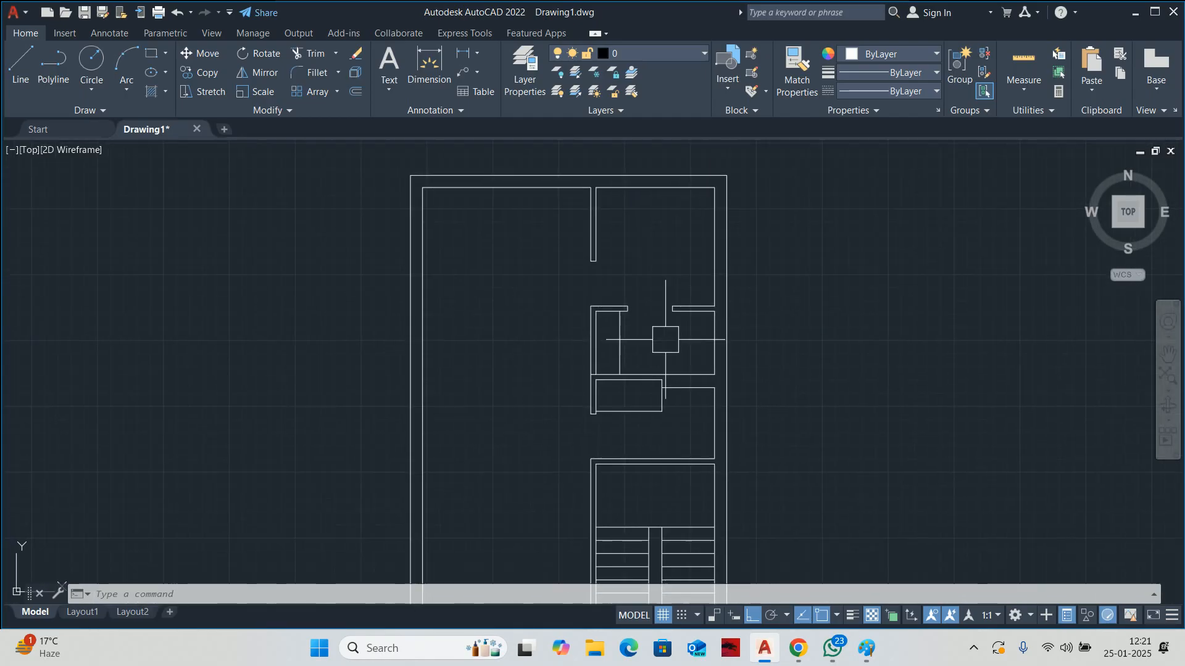
{"action": "middle_click_drag", "start_coordinate": [644, 433], "coordinate": [647, 310]}
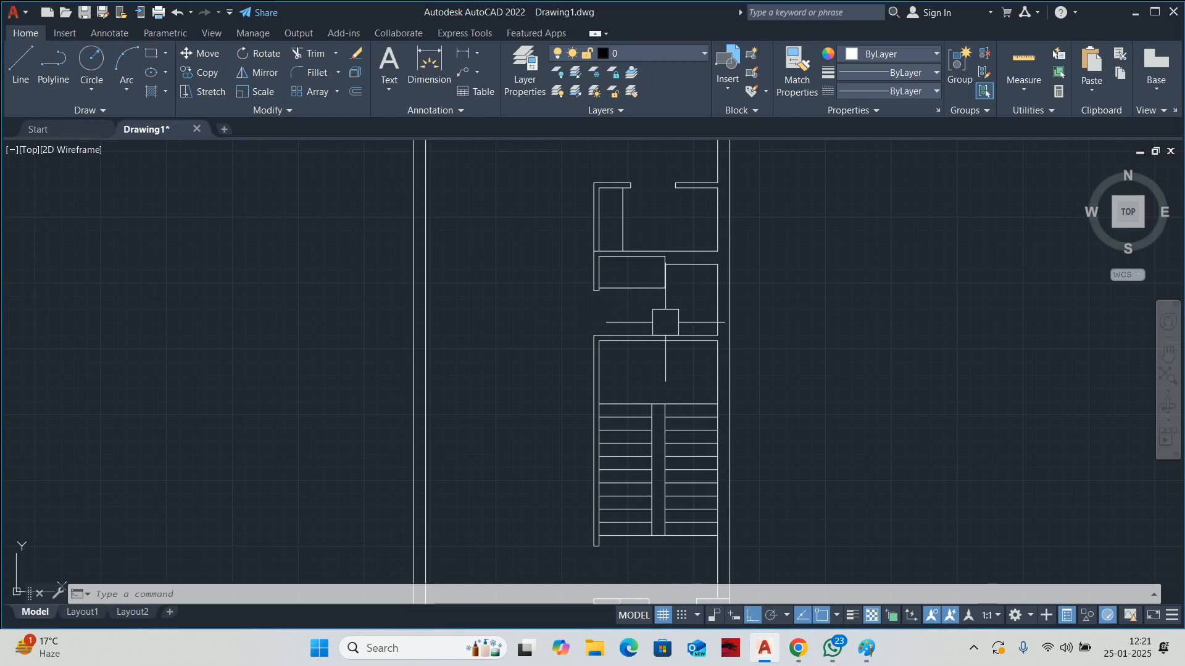
{"action": "scroll", "coordinate": [664, 322], "scroll_direction": "down", "scroll_amount": 2}
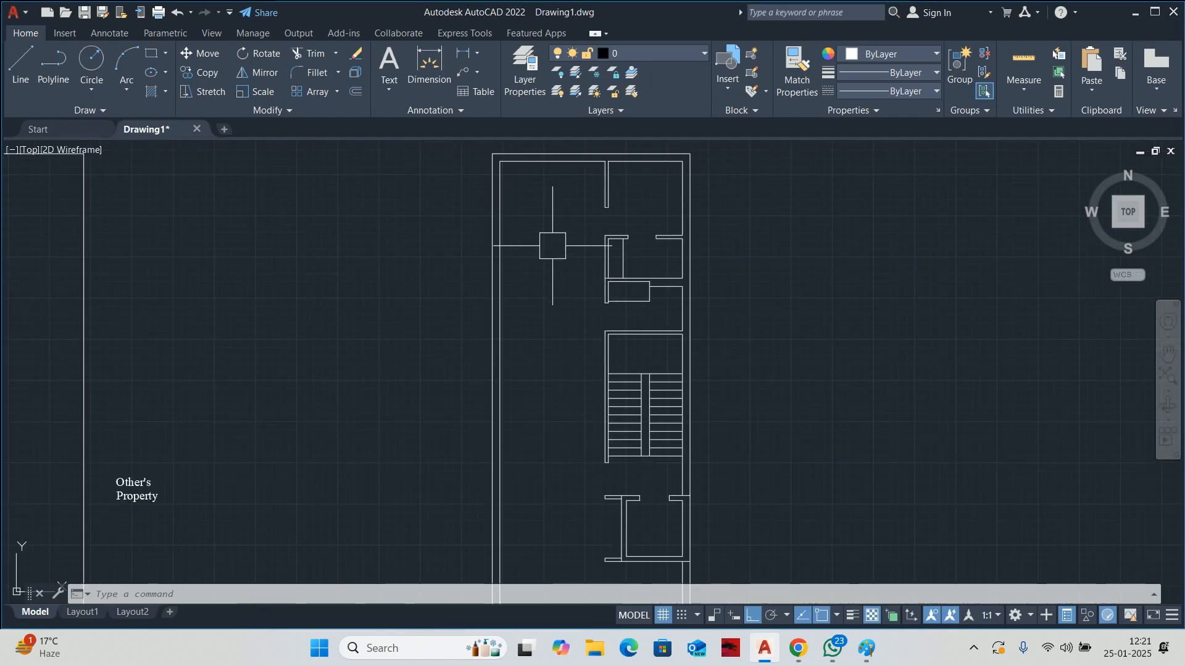
{"action": "middle_click_drag", "start_coordinate": [556, 265], "coordinate": [568, 222]}
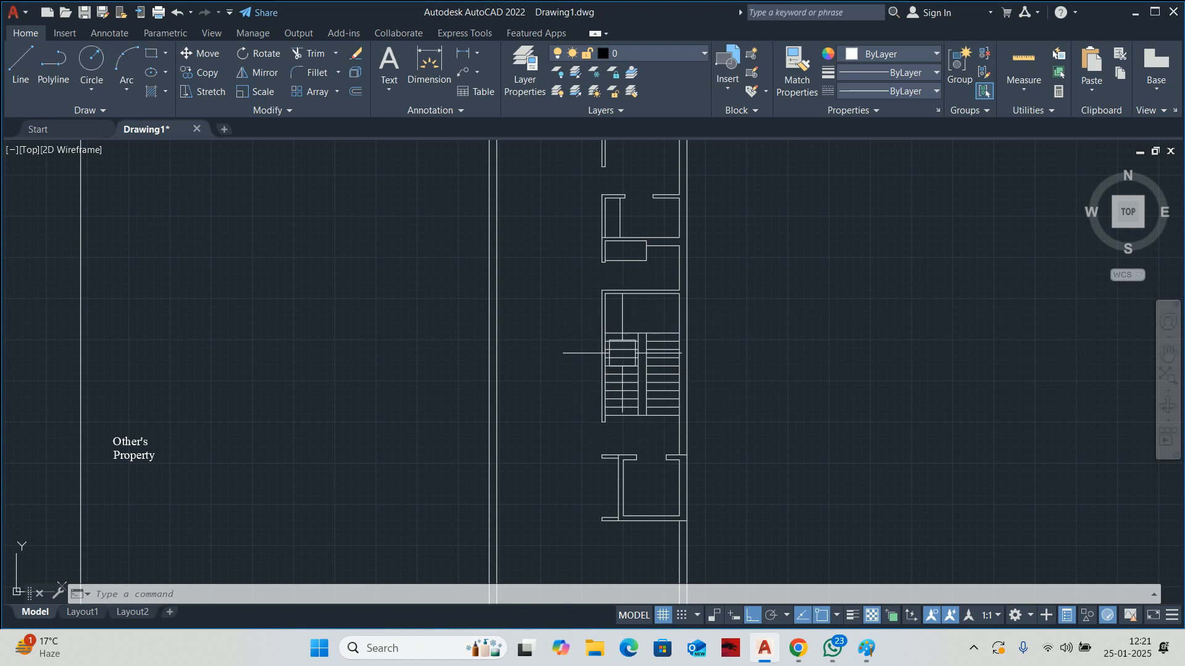
{"action": "middle_click_drag", "start_coordinate": [623, 358], "coordinate": [610, 220]}
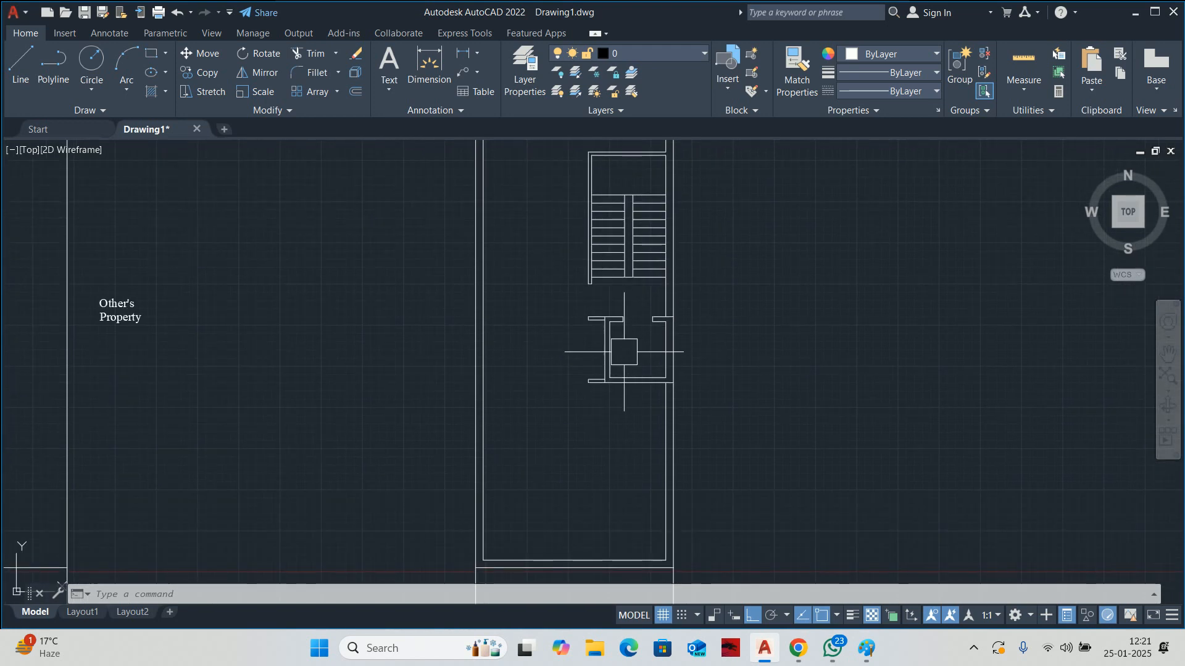
- Draw two crossing diagonal lines between opposite inner corners of the small room below the staircase
{"action": "type", "text": "l"}
{"action": "key", "text": "Return"}
{"action": "scroll", "coordinate": [614, 339], "scroll_direction": "up", "scroll_amount": 4}
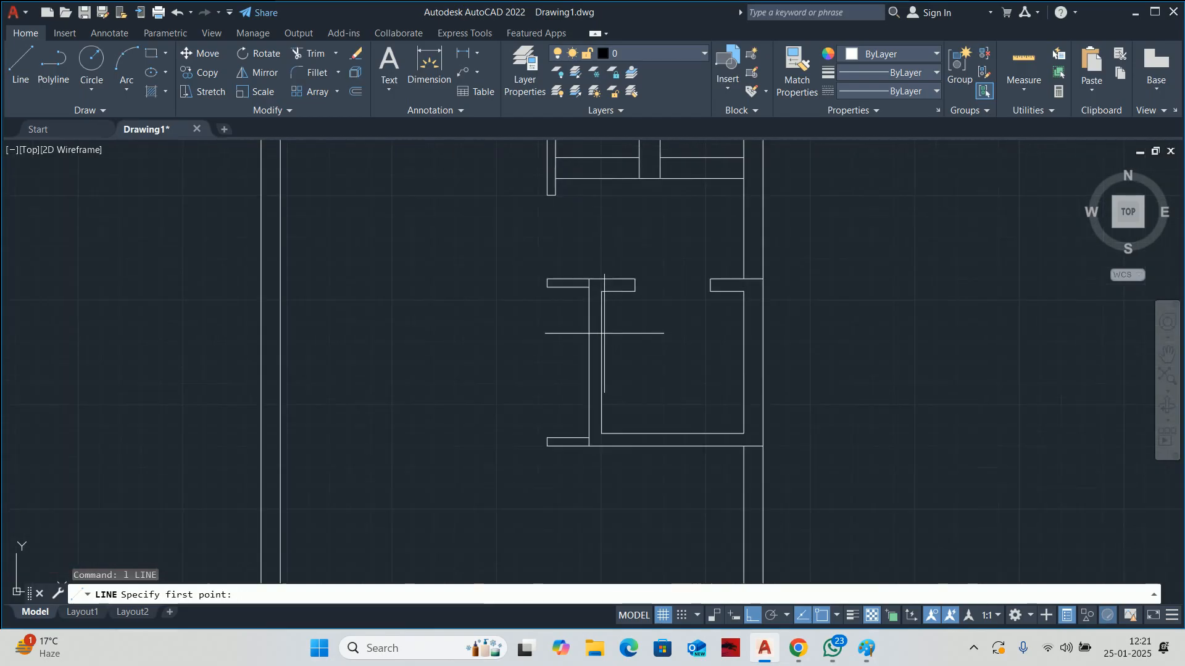
{"action": "left_click", "coordinate": [601, 290]}
{"action": "left_click", "coordinate": [744, 433]}
{"action": "key", "text": "Escape"}
{"action": "key", "text": "Return"}
{"action": "left_click", "coordinate": [602, 433]}
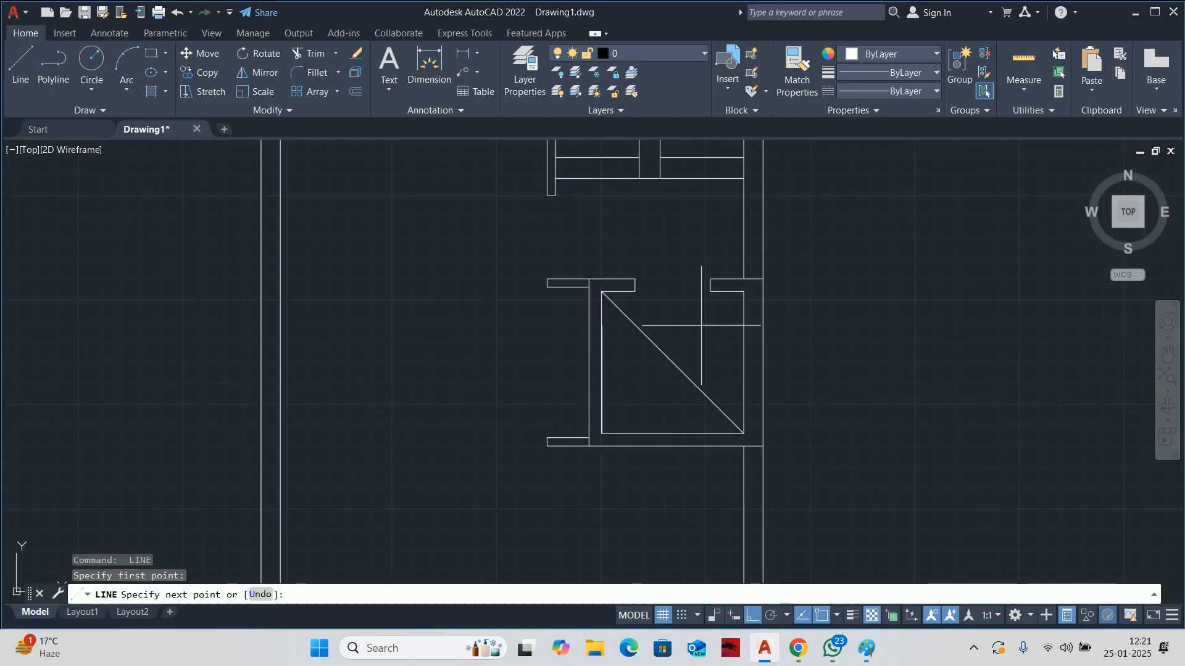
{"action": "left_click", "coordinate": [744, 292]}
{"action": "key", "text": "Escape"}
{"action": "key", "text": "Escape"}
- Try to offset the inner wall outline inward by 450 at the plot's lower end
{"action": "scroll", "coordinate": [743, 292], "scroll_direction": "down", "scroll_amount": 5}
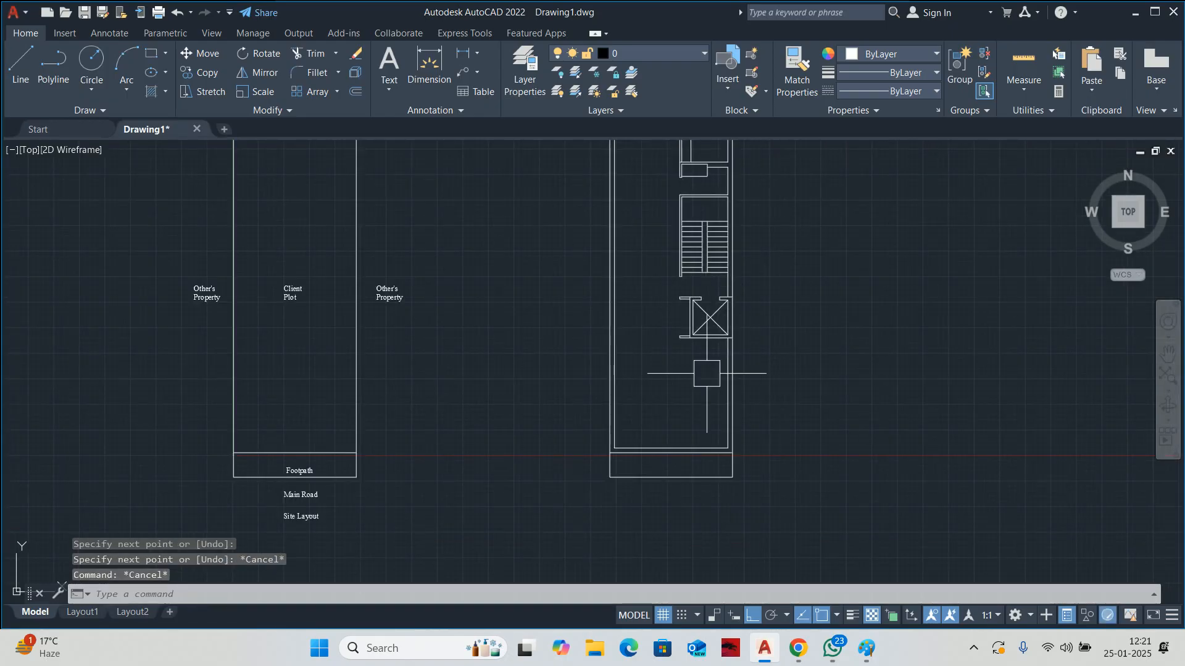
{"action": "middle_click_drag", "start_coordinate": [703, 374], "coordinate": [688, 351]}
{"action": "key", "text": "Escape"}
{"action": "key", "text": "Escape"}
{"action": "scroll", "coordinate": [619, 435], "scroll_direction": "up", "scroll_amount": 4}
{"action": "middle_click_drag", "start_coordinate": [611, 443], "coordinate": [561, 423]}
{"action": "type", "text": "o"}
{"action": "key", "text": "Return"}
{"action": "type", "text": "45"}
{"action": "key", "text": "Return"}
{"action": "scroll", "coordinate": [486, 380], "scroll_direction": "up", "scroll_amount": 4}
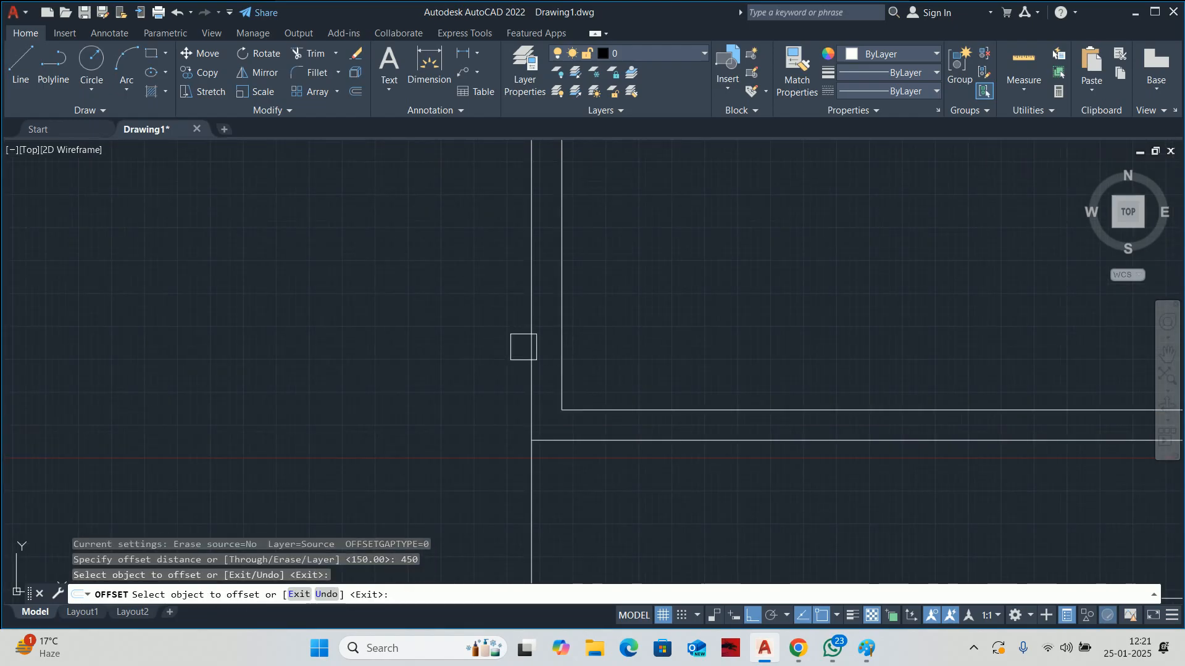
{"action": "left_click", "coordinate": [561, 346]}
{"action": "left_click", "coordinate": [625, 343]}
{"action": "type", "text": "u"}
{"action": "key", "text": "Return"}
{"action": "key", "text": "Escape"}
{"action": "type", "text": "o"}
{"action": "key", "text": "Return"}
{"action": "key", "text": "Escape"}
- Explode the inner wall outline into separate lines
{"action": "type", "text": "x"}
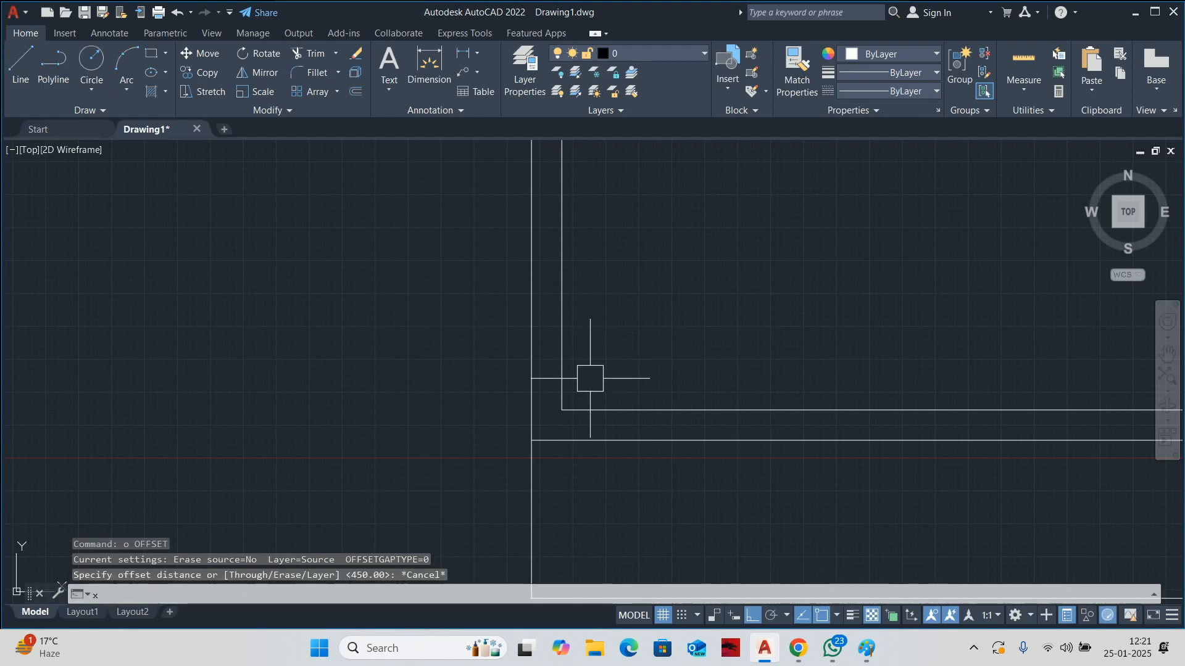
{"action": "key", "text": "Return"}
{"action": "left_click", "coordinate": [588, 401]}
{"action": "key", "text": "Return"}
{"action": "key", "text": "Escape"}
{"action": "key", "text": "Escape"}
- Offset the left and right outer wall lines inward by 450 at the plan's lower end
{"action": "scroll", "coordinate": [599, 401], "scroll_direction": "down", "scroll_amount": 4}
{"action": "middle_click_drag", "start_coordinate": [614, 390], "coordinate": [512, 380]}
{"action": "type", "text": "o"}
{"action": "key", "text": "Return"}
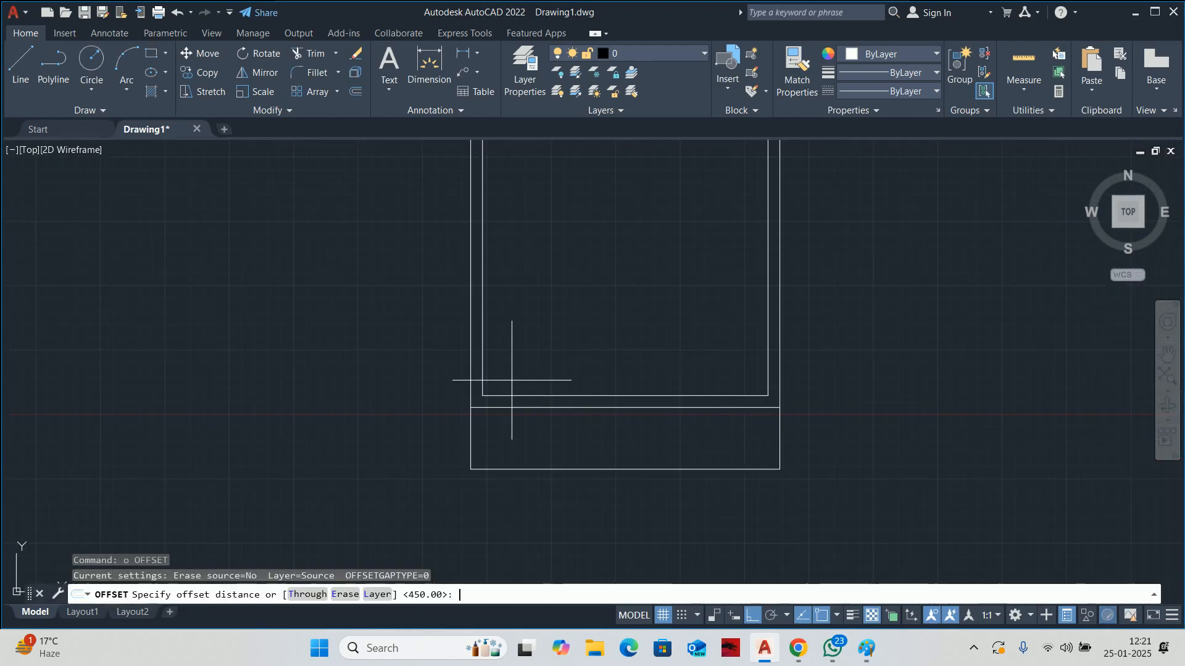
{"action": "type", "text": "450"}
{"action": "key", "text": "Return"}
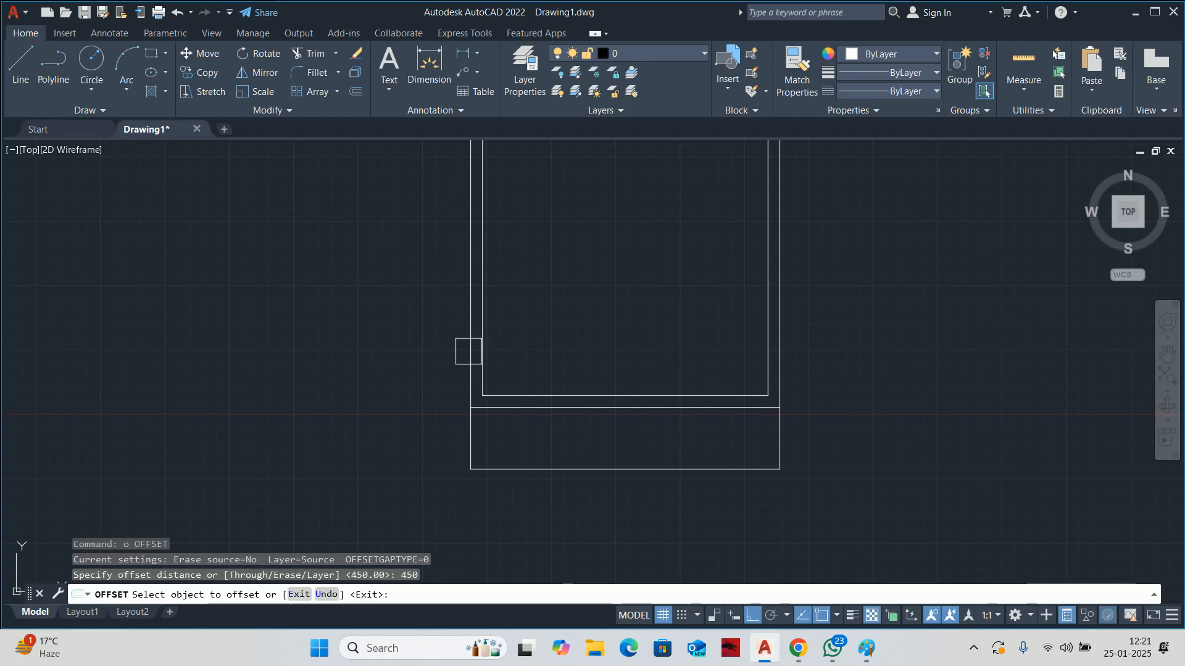
{"action": "left_click", "coordinate": [479, 349]}
{"action": "left_click", "coordinate": [558, 346]}
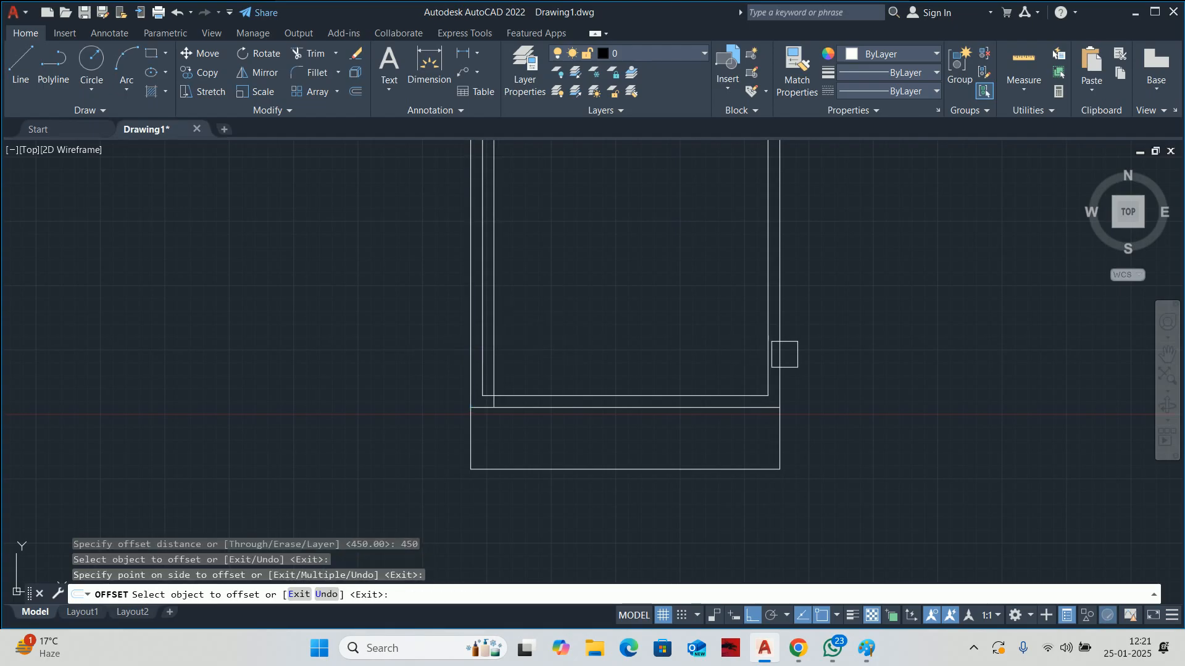
{"action": "left_click", "coordinate": [769, 353]}
{"action": "left_click", "coordinate": [706, 360]}
{"action": "key", "text": "Escape"}
{"action": "key", "text": "Escape"}
{"action": "key", "text": "Escape"}
{"action": "key", "text": "Escape"}
- Trim both offset lines above the lower wall, leaving only short end lines within the wall thickness
{"action": "type", "text": "tr"}
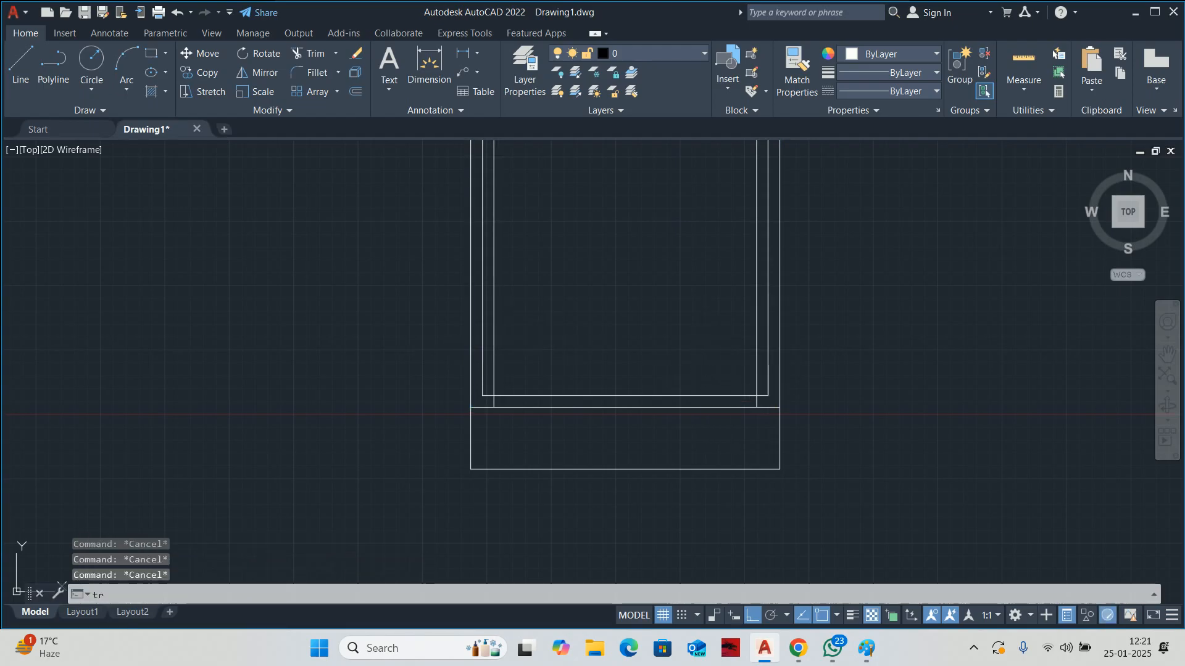
{"action": "key", "text": "Return"}
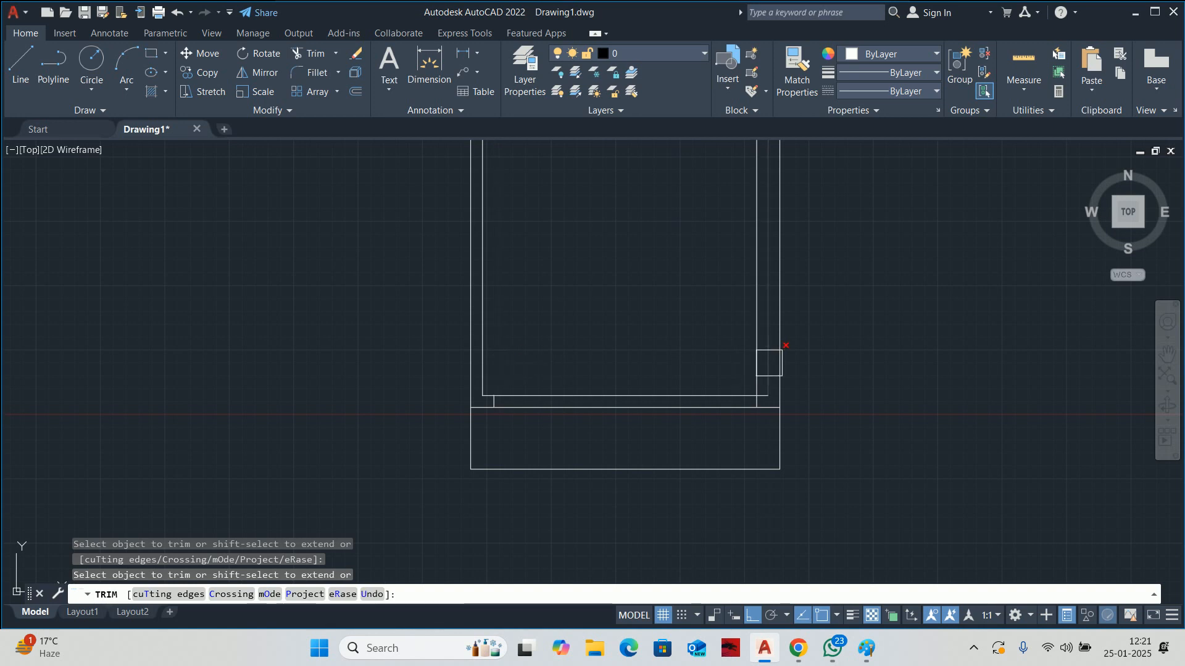
{"action": "left_click", "coordinate": [754, 365]}
{"action": "key", "text": "Escape"}
{"action": "key", "text": "Escape"}
{"action": "key", "text": "Escape"}
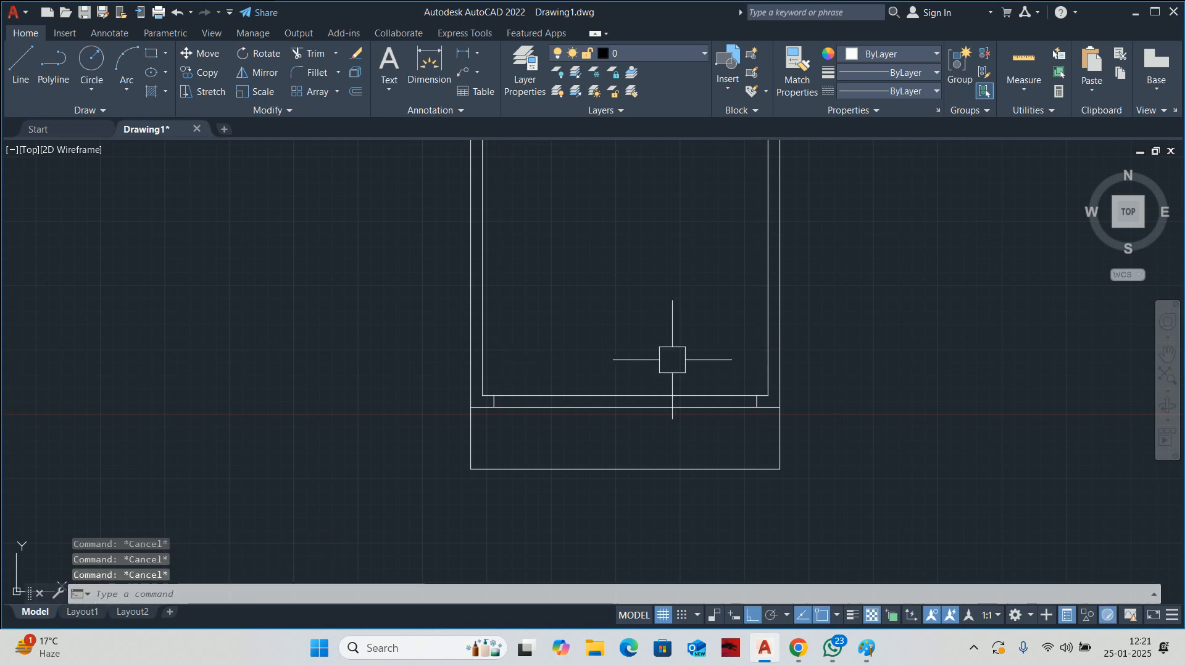
- Draw a vertical line from the left end of the wall beneath the crossed room down to the lower wall's outer edge
{"action": "scroll", "coordinate": [681, 375], "scroll_direction": "down", "scroll_amount": 5}
{"action": "type", "text": "l"}
{"action": "key", "text": "Return"}
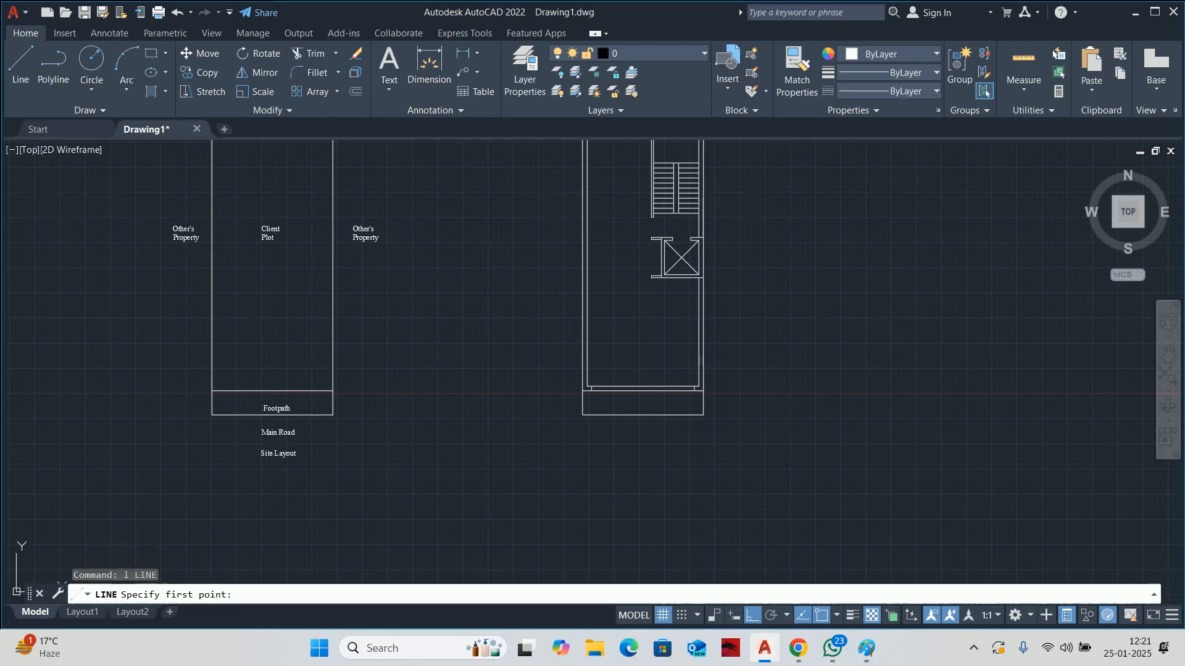
{"action": "left_click", "coordinate": [652, 278]}
{"action": "scroll", "coordinate": [642, 381], "scroll_direction": "up", "scroll_amount": 4}
{"action": "left_click", "coordinate": [665, 407]}
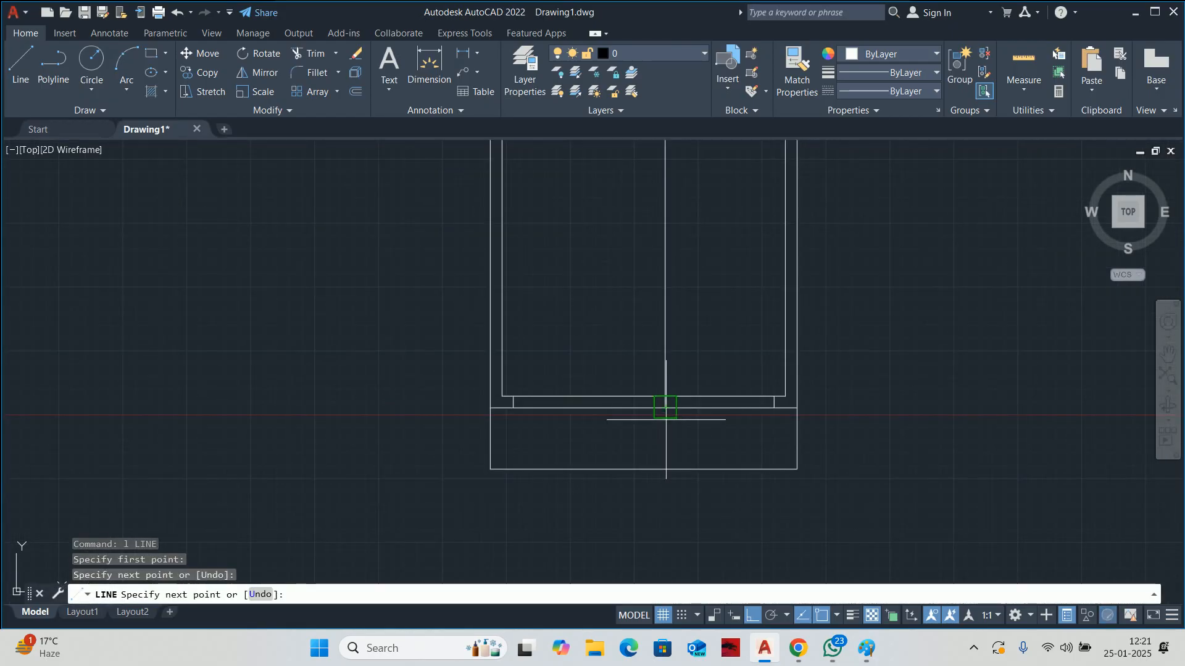
{"action": "key", "text": "Escape"}
{"action": "key", "text": "Escape"}
{"action": "key", "text": "Escape"}
- Measure the distance along the lower wall from the left end line to the new vertical line
{"action": "left_click", "coordinate": [1015, 73]}
{"action": "scroll", "coordinate": [650, 344], "scroll_direction": "up", "scroll_amount": 4}
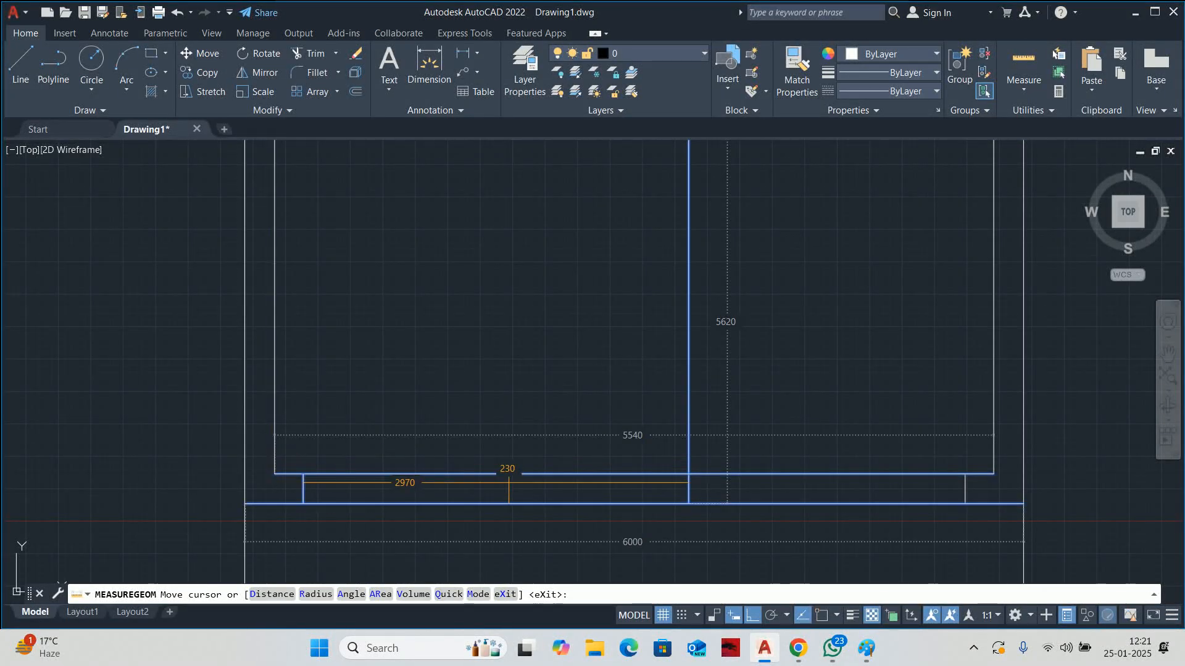
{"action": "key", "text": "Escape"}
- Offset the new vertical line 450 to the right
{"action": "type", "text": "o"}
{"action": "key", "text": "Return"}
{"action": "type", "text": "450"}
{"action": "key", "text": "Return"}
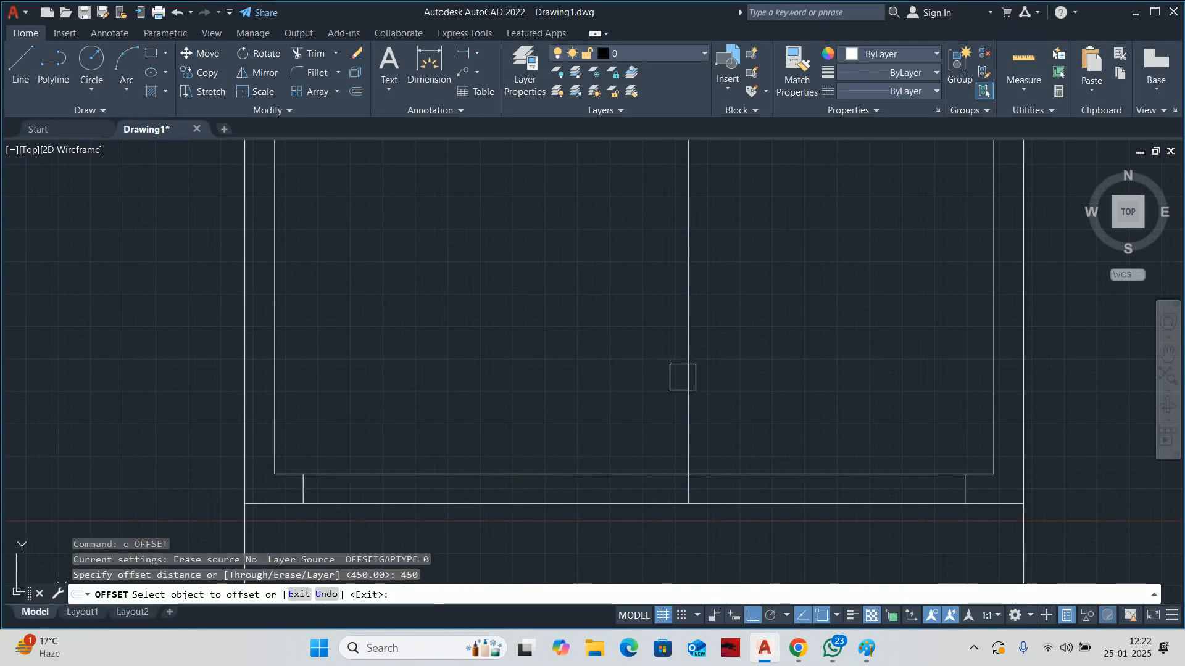
{"action": "left_click", "coordinate": [688, 377]}
{"action": "left_click", "coordinate": [815, 397]}
{"action": "key", "text": "Escape"}
{"action": "key", "text": "Escape"}
{"action": "type", "text": "yr"}
{"action": "key", "text": "Escape"}
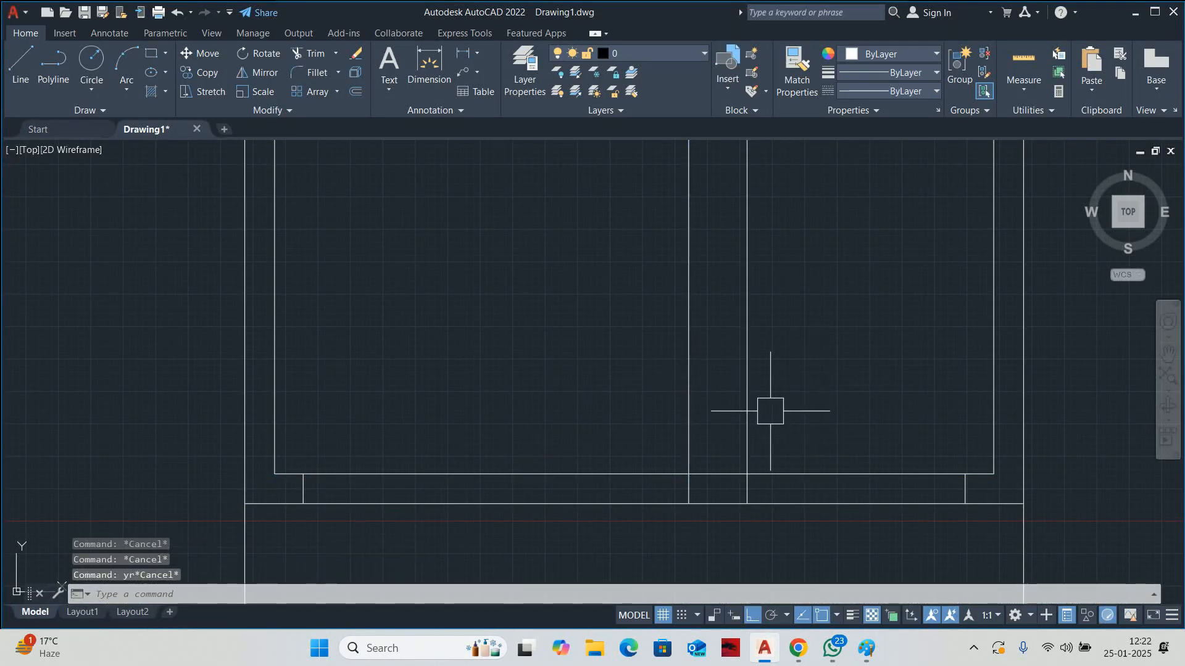
- Trim the two vertical lines and the lower wall lines to leave a central pier with an opening on each side
{"action": "type", "text": "tr"}
{"action": "key", "text": "Return"}
{"action": "left_click_drag", "start_coordinate": [794, 394], "coordinate": [595, 407]}
{"action": "middle_click_drag", "start_coordinate": [721, 422], "coordinate": [620, 333]}
{"action": "left_click_drag", "start_coordinate": [474, 324], "coordinate": [402, 402]}
{"action": "left_click", "coordinate": [398, 419]}
{"action": "mouse_move", "coordinate": [790, 338]}
{"action": "left_mouse_down"}
{"action": "mouse_move", "coordinate": [713, 420]}
{"action": "mouse_move", "coordinate": [722, 404]}
{"action": "left_mouse_up"}
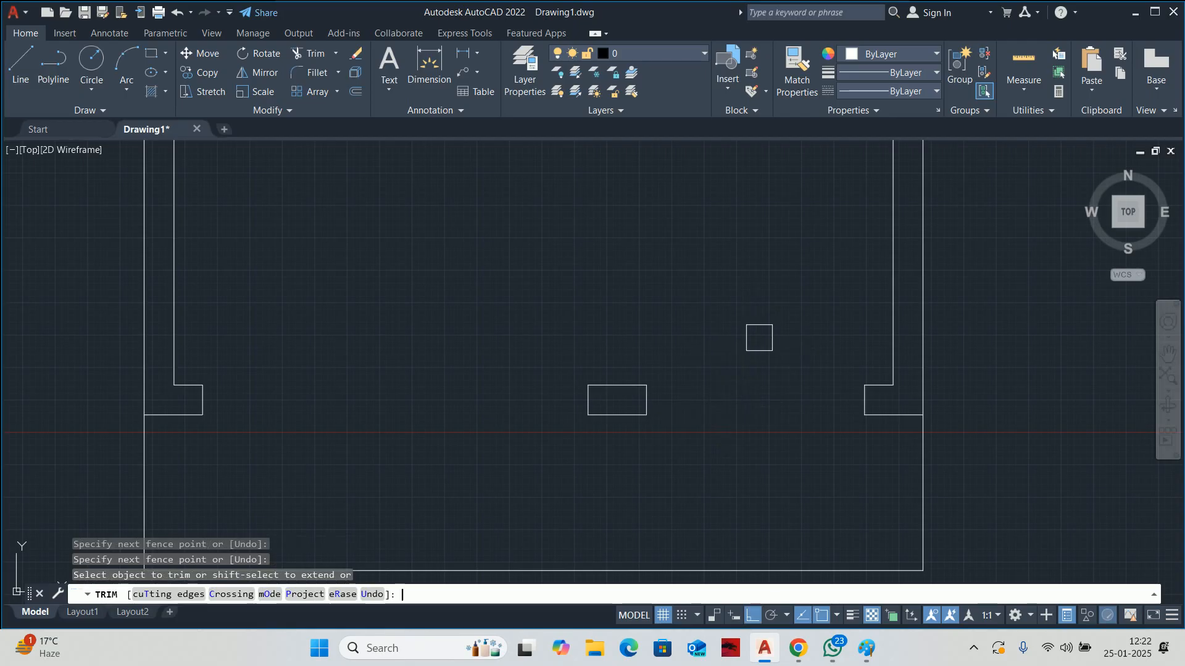
{"action": "key", "text": "Escape"}
{"action": "key", "text": "Escape"}
{"action": "key", "text": "Escape"}
- Measure the clear widths of the openings to the left and right of the central pier
{"action": "mouse_move", "coordinate": [369, 429]}
{"action": "middle_mouse_down"}
{"action": "mouse_move", "coordinate": [414, 419]}
{"action": "mouse_move", "coordinate": [459, 387]}
{"action": "middle_mouse_up"}
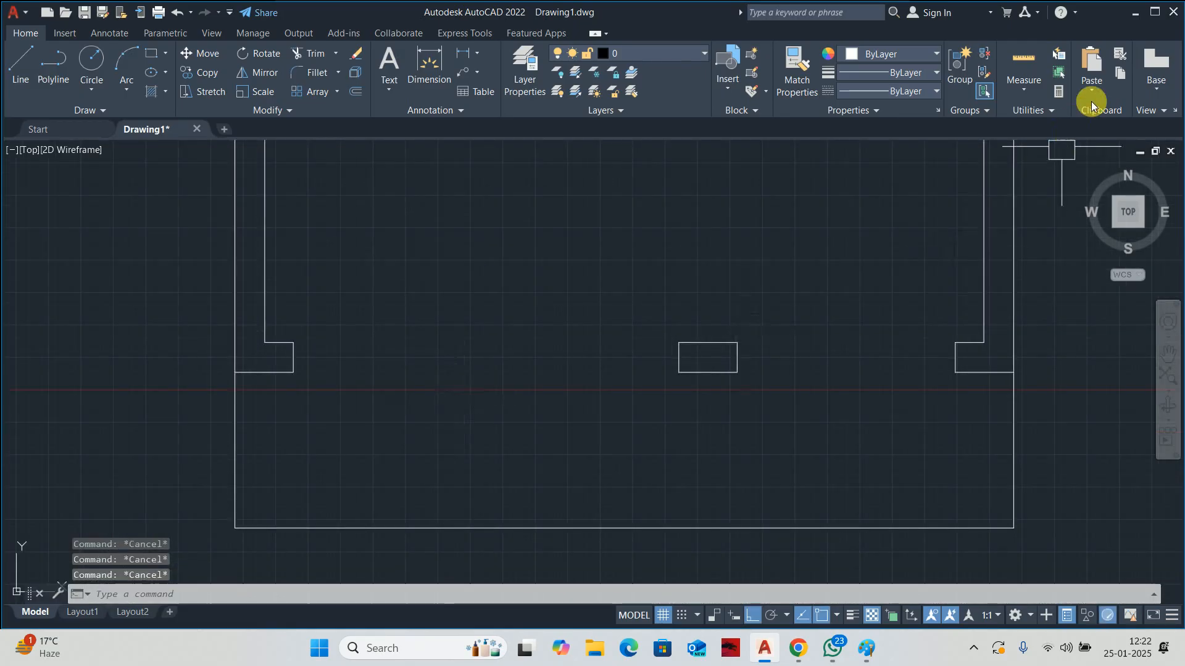
{"action": "left_click", "coordinate": [1034, 60]}
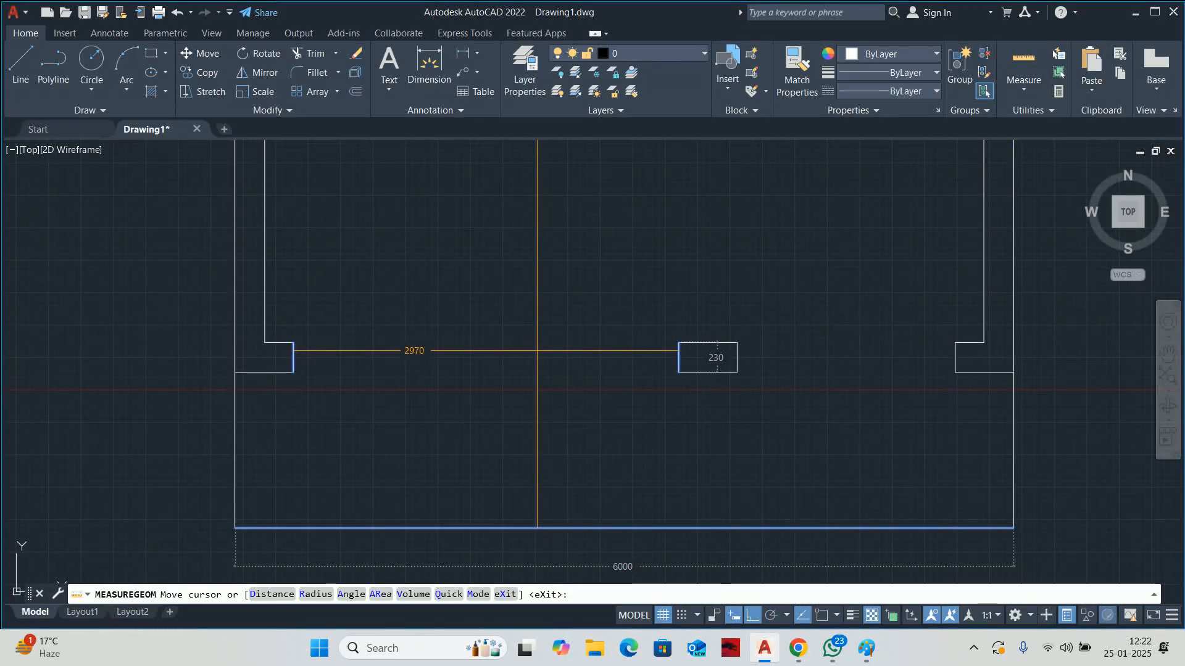
{"action": "middle_click_drag", "start_coordinate": [782, 359], "coordinate": [713, 371]}
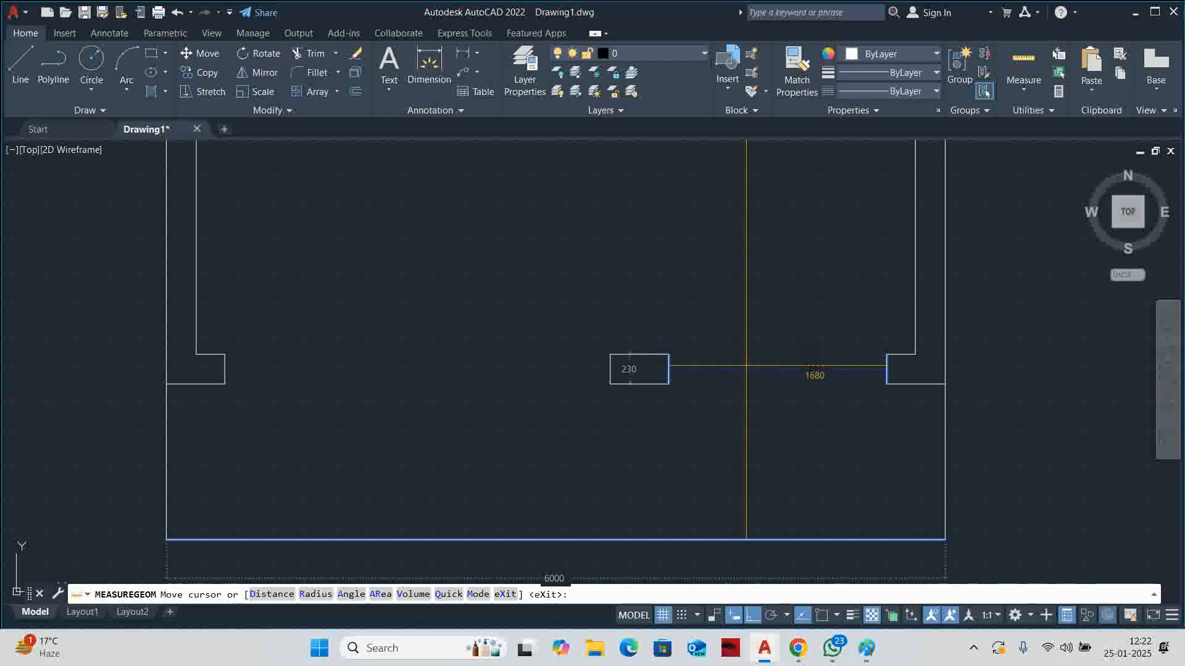
{"action": "key", "text": "Escape"}
{"action": "key", "text": "Escape"}
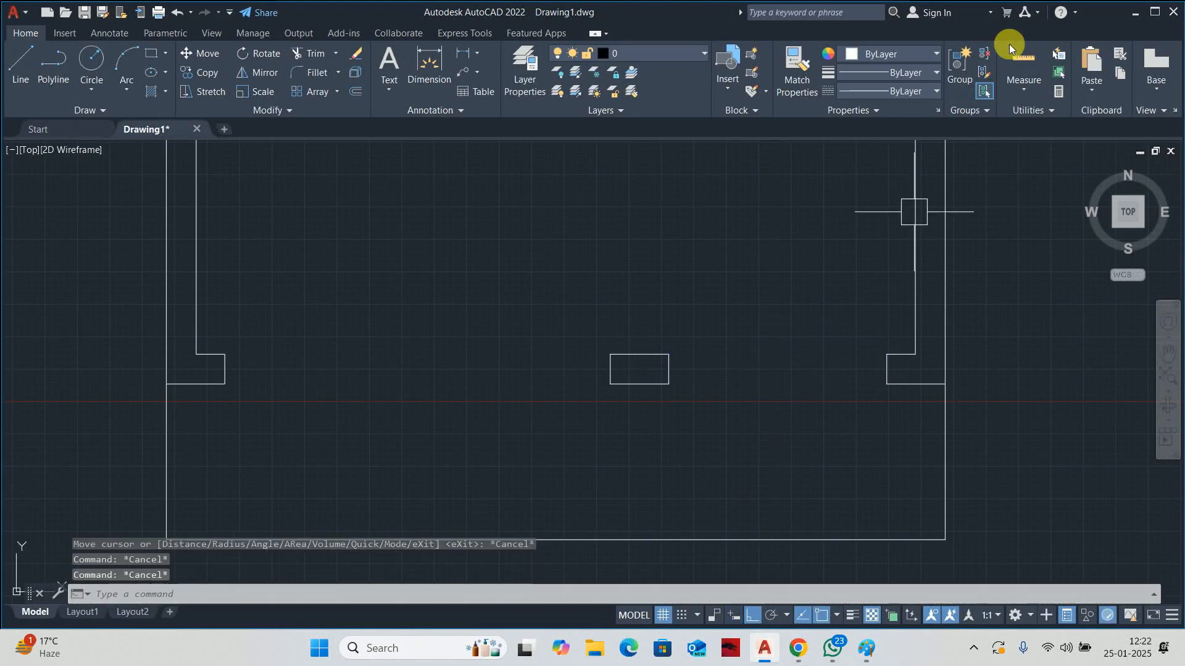
{"action": "left_click", "coordinate": [1022, 61]}
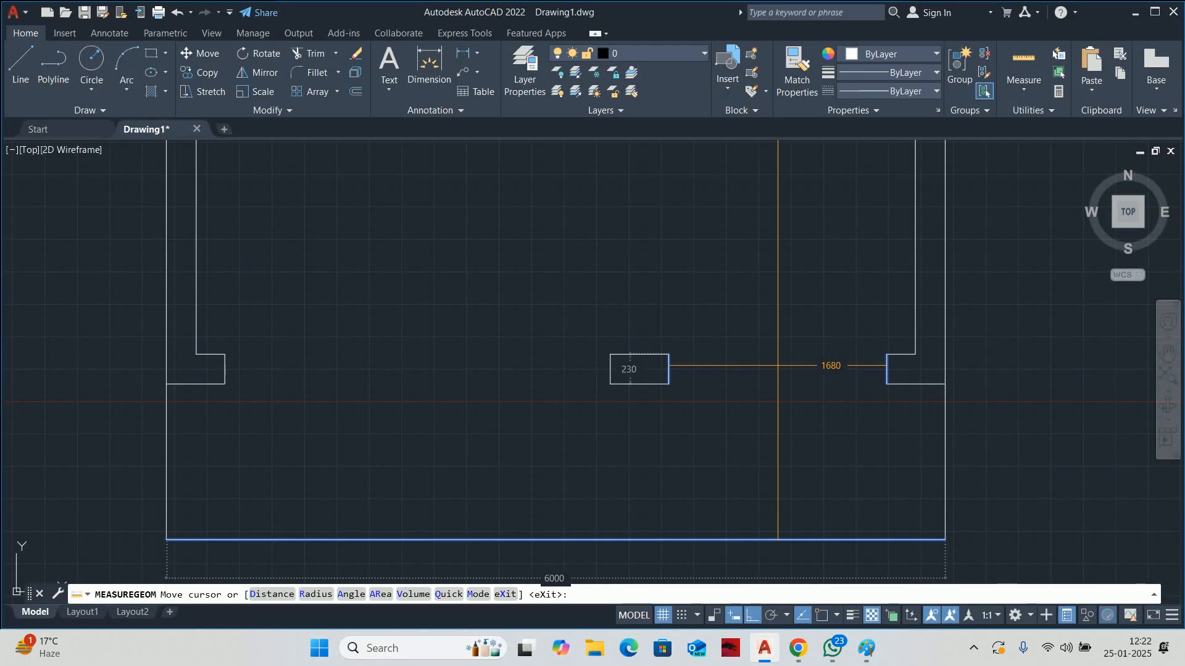
{"action": "key", "text": "Escape"}
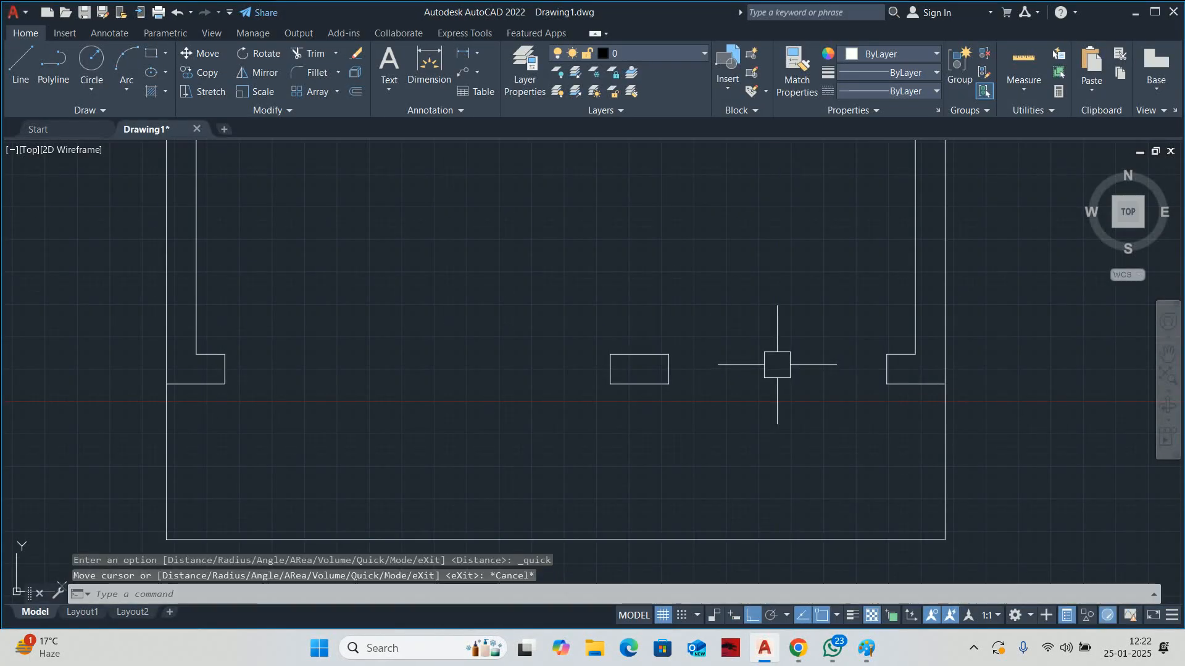
{"action": "key", "text": "Escape"}
{"action": "key", "text": "Escape"}
- Offset the right edge of the central pier 1200 to the right
{"action": "type", "text": "o"}
{"action": "key", "text": "Return"}
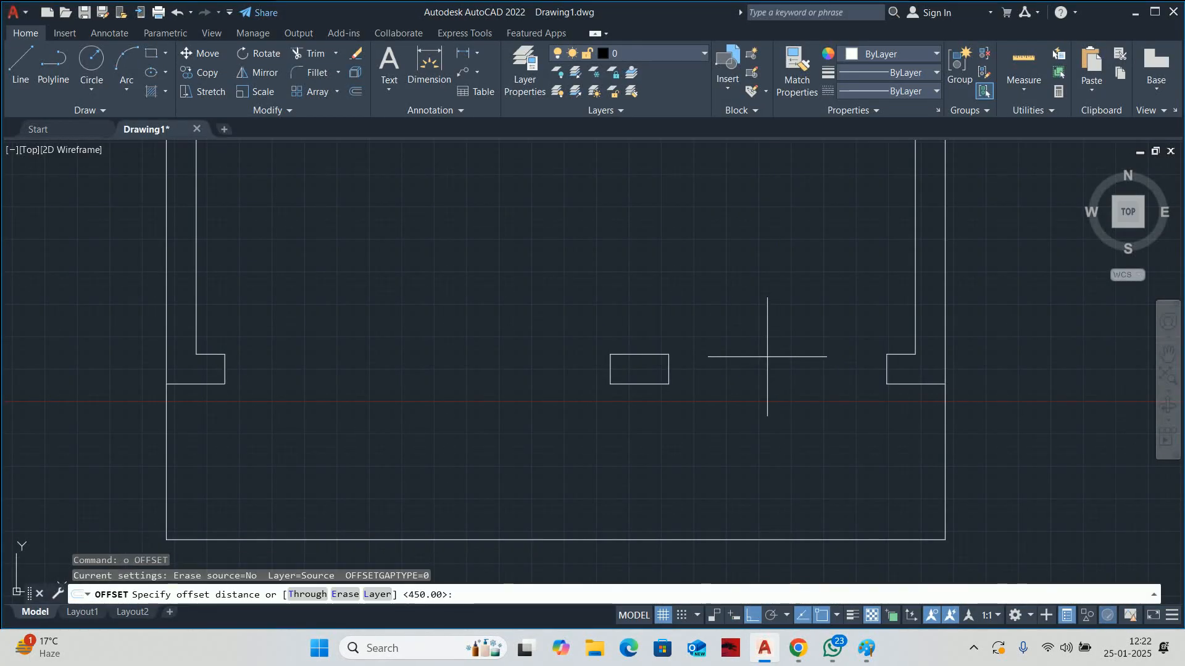
{"action": "type", "text": "1200"}
{"action": "key", "text": "Return"}
{"action": "scroll", "coordinate": [704, 372], "scroll_direction": "up", "scroll_amount": 2}
{"action": "left_click", "coordinate": [645, 366]}
{"action": "left_click", "coordinate": [791, 369]}
{"action": "scroll", "coordinate": [791, 368], "scroll_direction": "down", "scroll_amount": 2}
{"action": "middle_click_drag", "start_coordinate": [791, 369], "coordinate": [718, 404]}
{"action": "scroll", "coordinate": [735, 429], "scroll_direction": "down", "scroll_amount": 2}
{"action": "scroll", "coordinate": [731, 418], "scroll_direction": "up", "scroll_amount": 4}
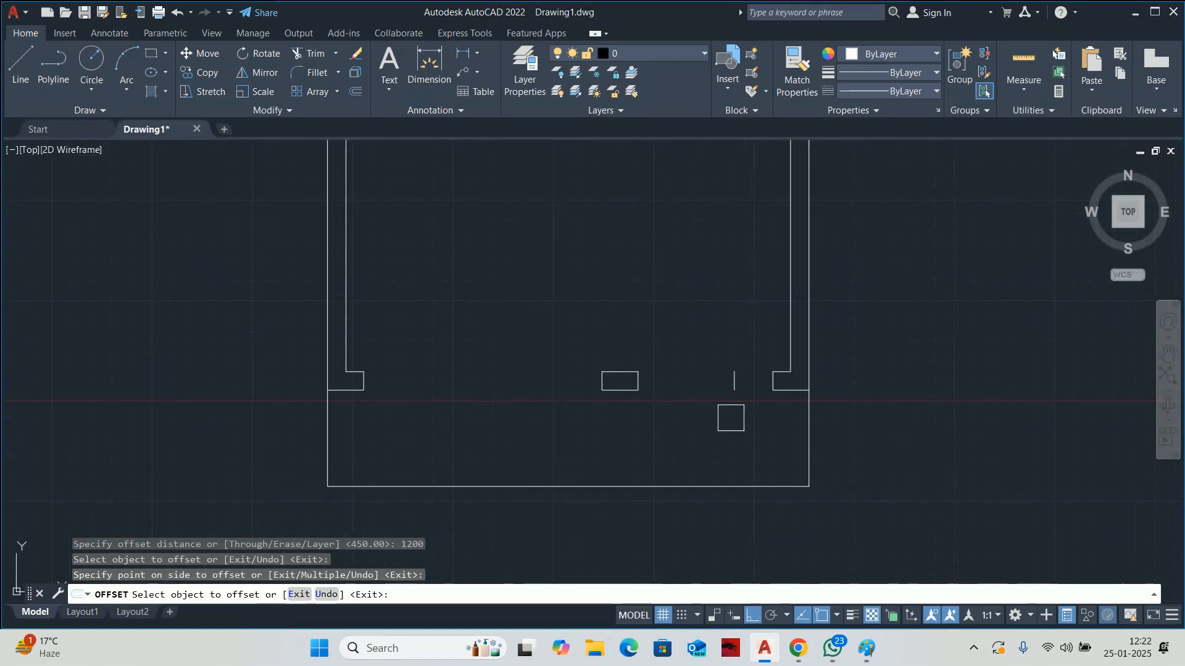
{"action": "scroll", "coordinate": [729, 415], "scroll_direction": "down", "scroll_amount": 4}
{"action": "key", "text": "Escape"}
{"action": "key", "text": "Escape"}
{"action": "key", "text": "Escape"}
- Extend both horizontal edges of the lower wall's right stub to the offset line and remove the stub's old end line
{"action": "scroll", "coordinate": [734, 402], "scroll_direction": "up", "scroll_amount": 6}
{"action": "type", "text": "ex"}
{"action": "scroll", "coordinate": [776, 396], "scroll_direction": "up", "scroll_amount": 4}
{"action": "key", "text": "Return"}
{"action": "left_click_drag", "start_coordinate": [780, 357], "coordinate": [780, 333]}
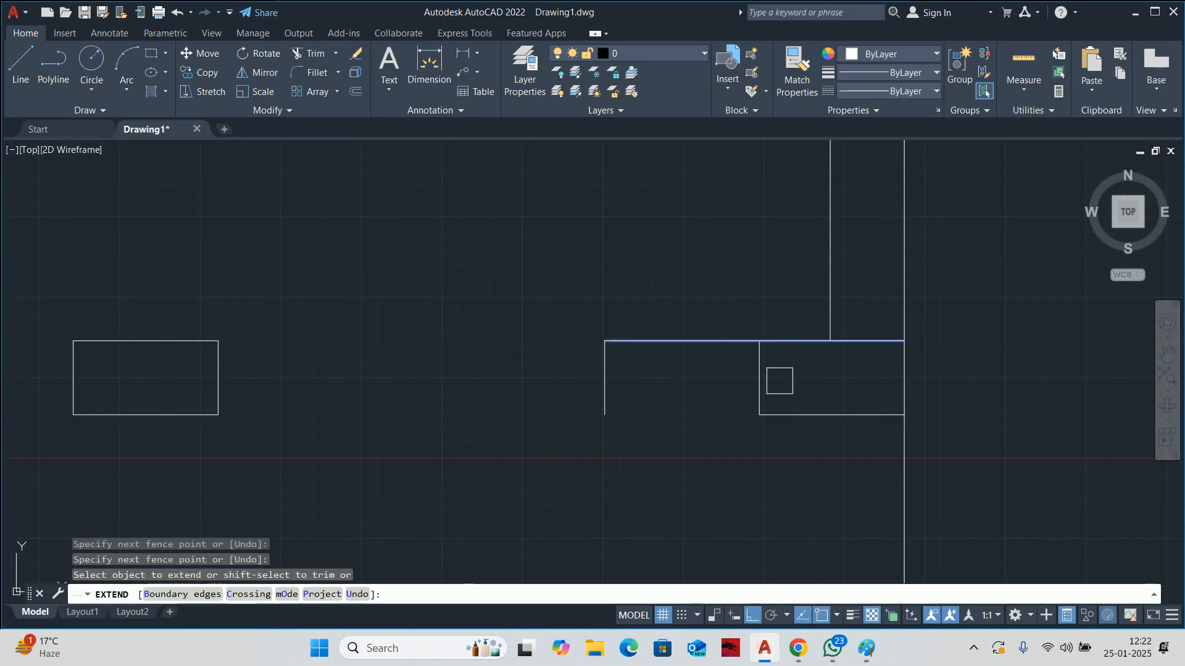
{"action": "left_click", "coordinate": [785, 424]}
{"action": "scroll", "coordinate": [764, 379], "scroll_direction": "down", "scroll_amount": 6}
{"action": "key", "text": "Escape"}
{"action": "key", "text": "Escape"}
{"action": "key", "text": "Escape"}
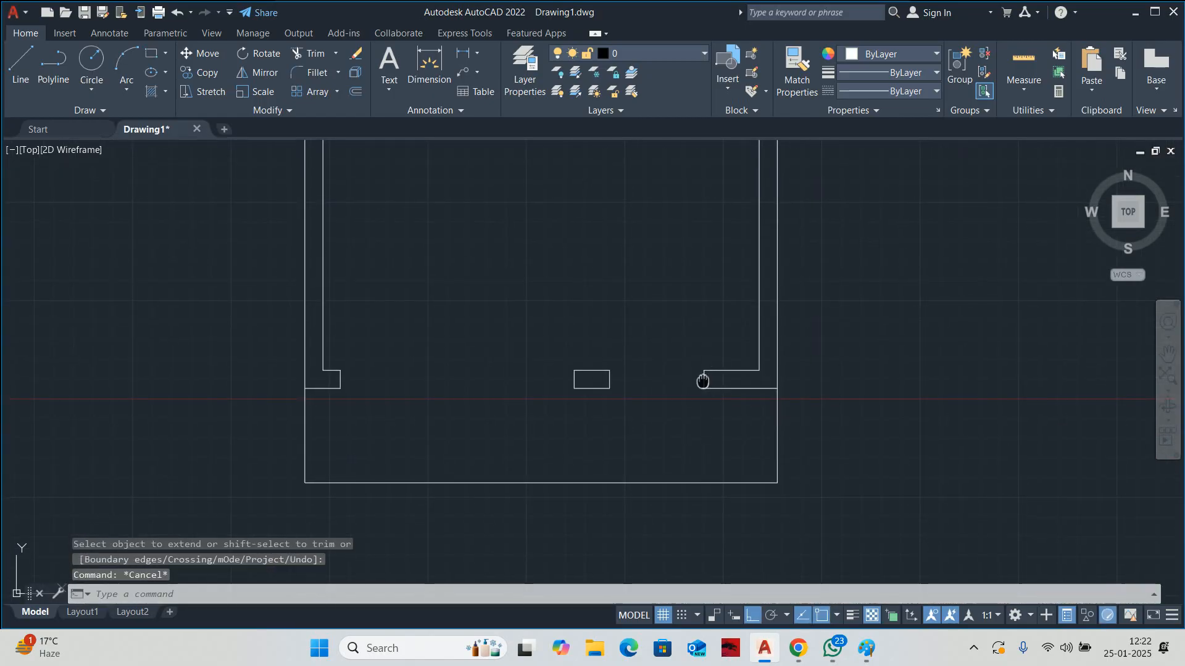
- Examine the floor plan from the lower wall openings up past the crossed room and staircase
{"action": "scroll", "coordinate": [731, 451], "scroll_direction": "down", "scroll_amount": 2}
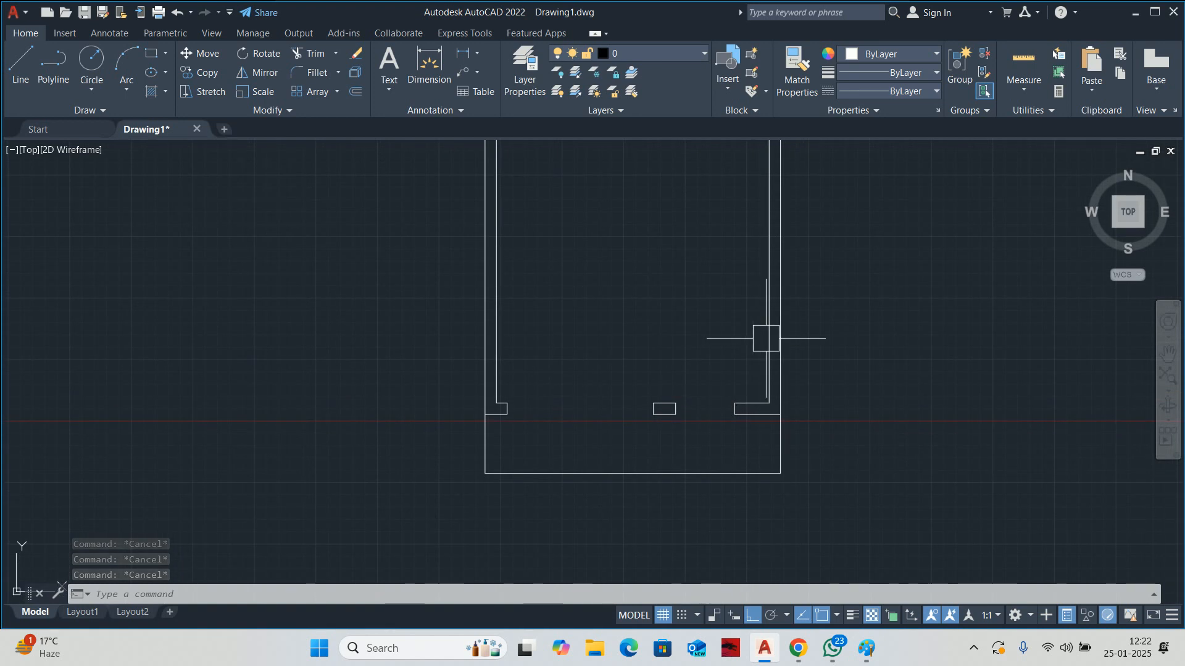
{"action": "scroll", "coordinate": [767, 342], "scroll_direction": "down", "scroll_amount": 2}
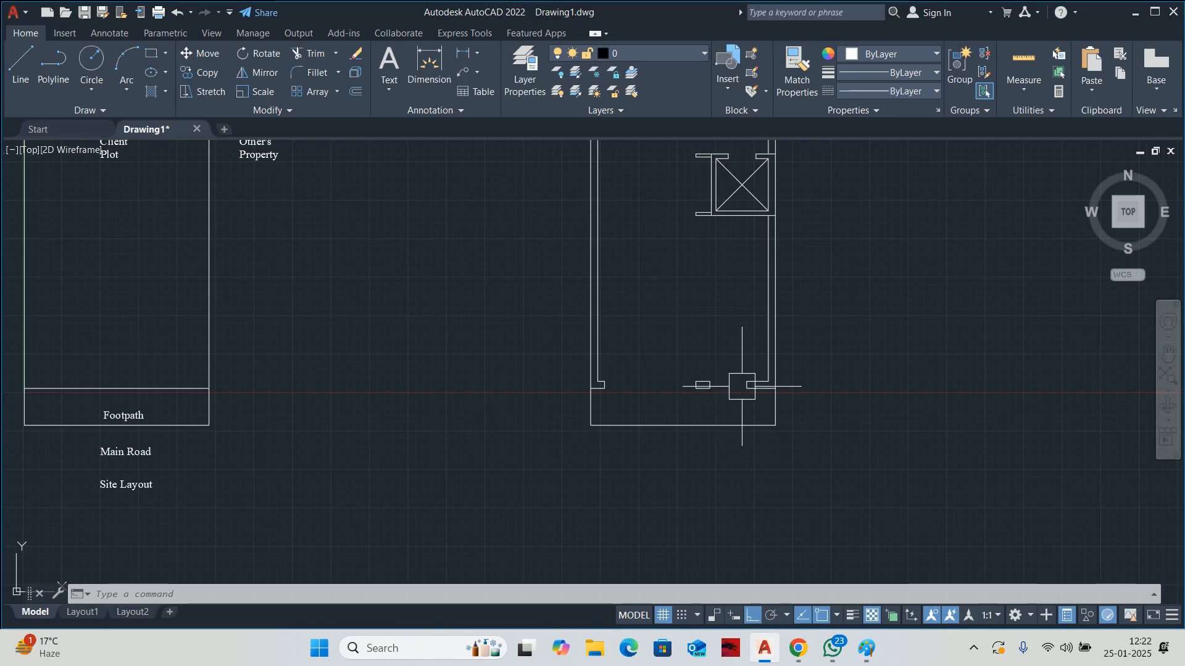
{"action": "middle_click_drag", "start_coordinate": [708, 162], "coordinate": [710, 335]}
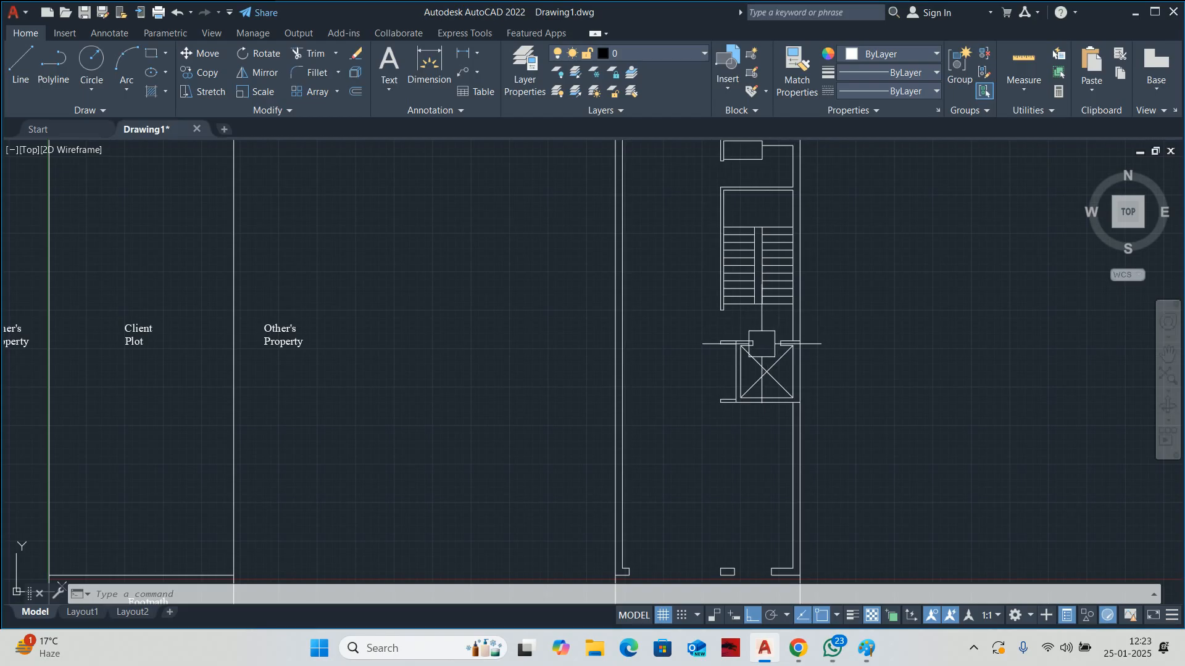
{"action": "scroll", "coordinate": [729, 380], "scroll_direction": "up", "scroll_amount": 2}
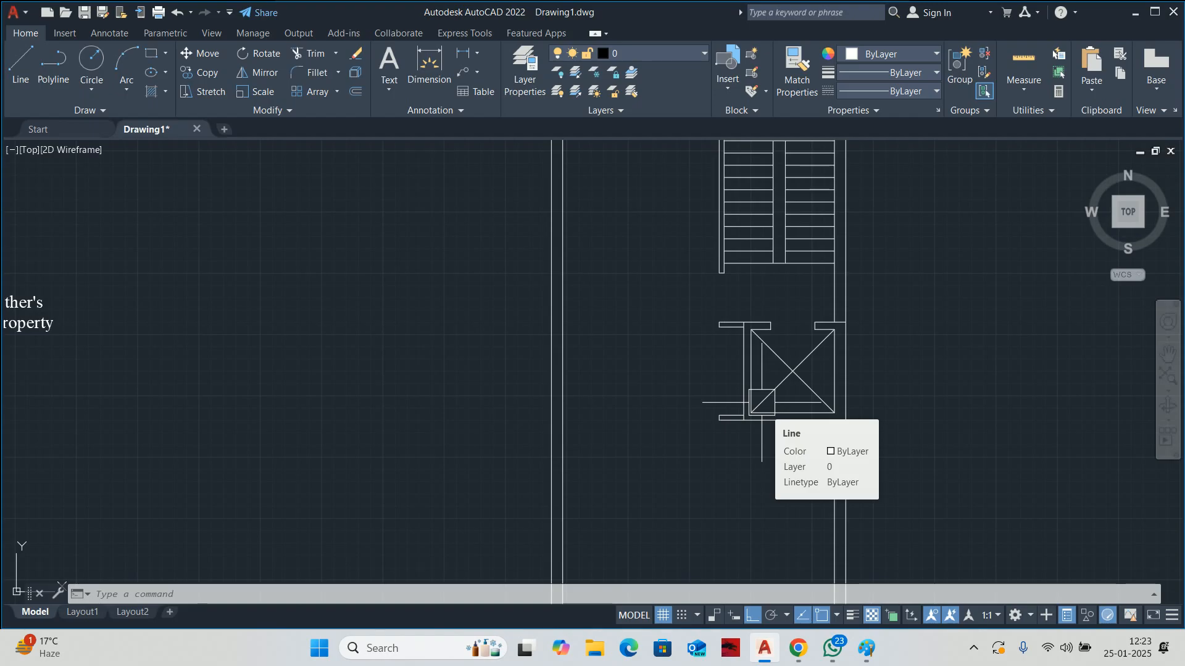
{"action": "scroll", "coordinate": [783, 408], "scroll_direction": "down", "scroll_amount": 4}
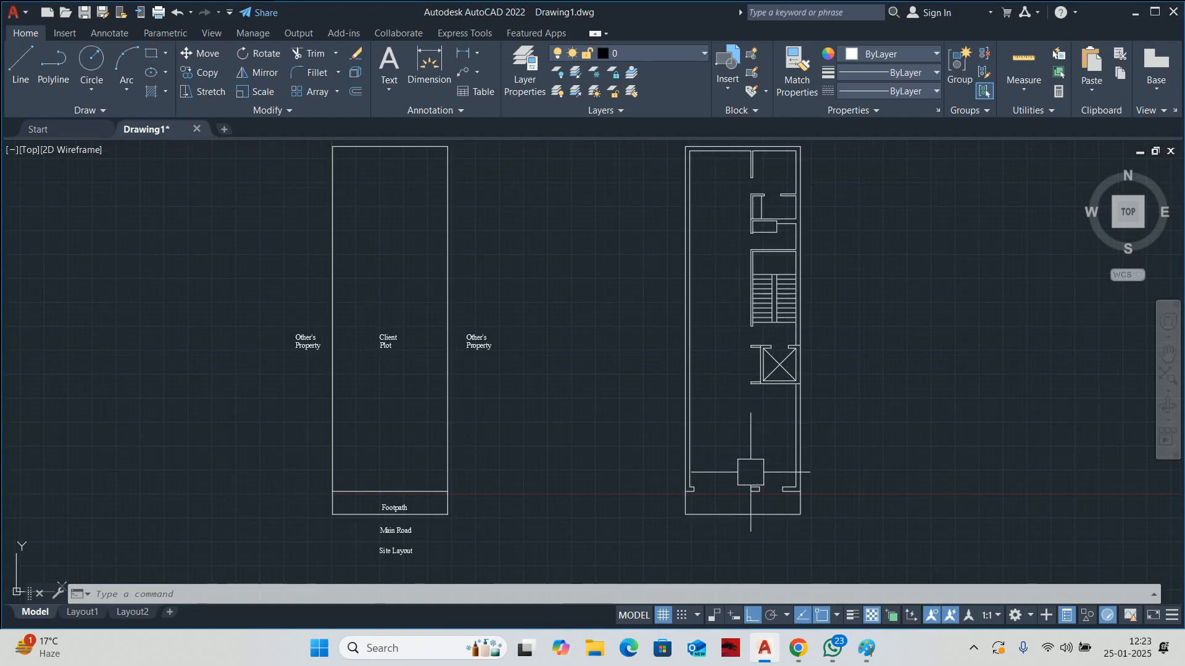
{"action": "middle_click_drag", "start_coordinate": [723, 306], "coordinate": [699, 391]}
{"action": "key", "text": "Escape"}
{"action": "key", "text": "Escape"}
{"action": "key", "text": "Escape"}
- Extend the left inner wall line up to the outer edge of the upper wall
{"action": "scroll", "coordinate": [702, 230], "scroll_direction": "up", "scroll_amount": 2}
{"action": "middle_click_drag", "start_coordinate": [698, 236], "coordinate": [673, 345]}
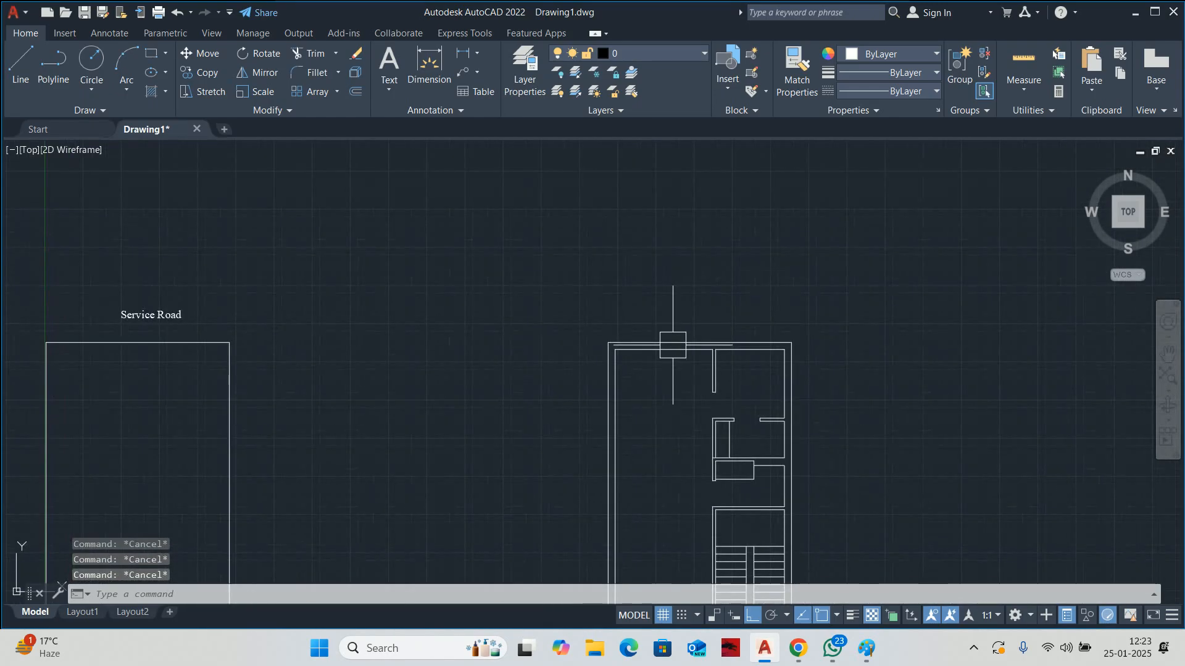
{"action": "type", "text": "ex"}
{"action": "key", "text": "Return"}
{"action": "scroll", "coordinate": [627, 349], "scroll_direction": "up", "scroll_amount": 4}
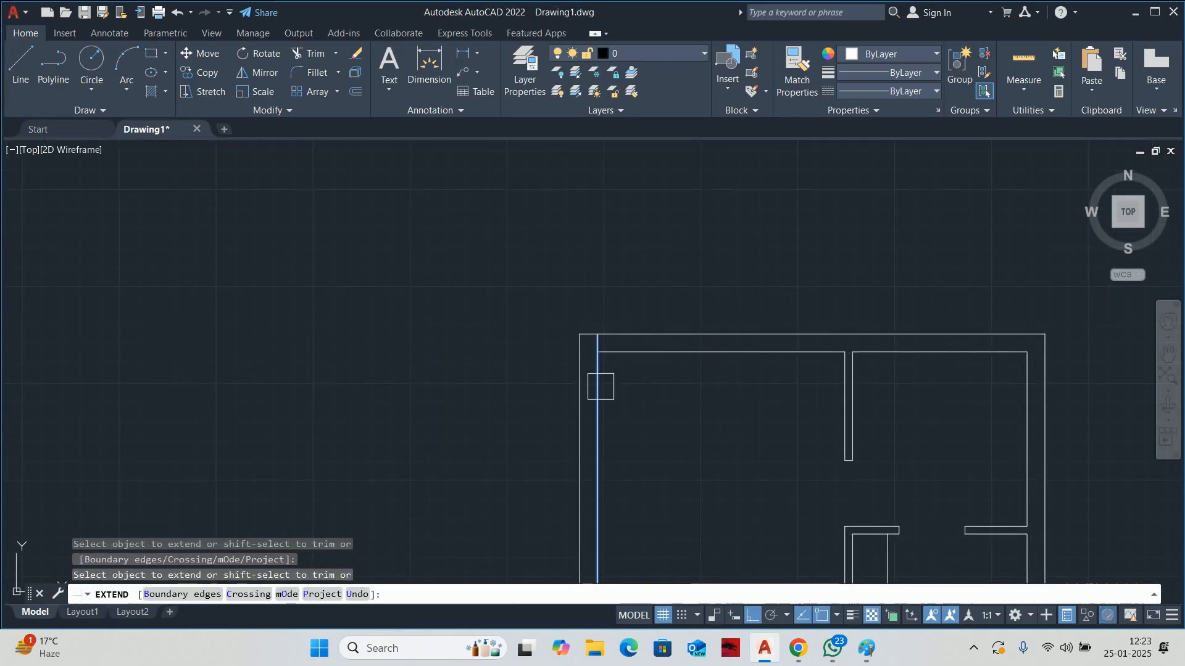
{"action": "key", "text": "Escape"}
- Offset the left inner wall line 450 to the right
{"action": "type", "text": "o"}
{"action": "key", "text": "Return"}
{"action": "type", "text": "45"}
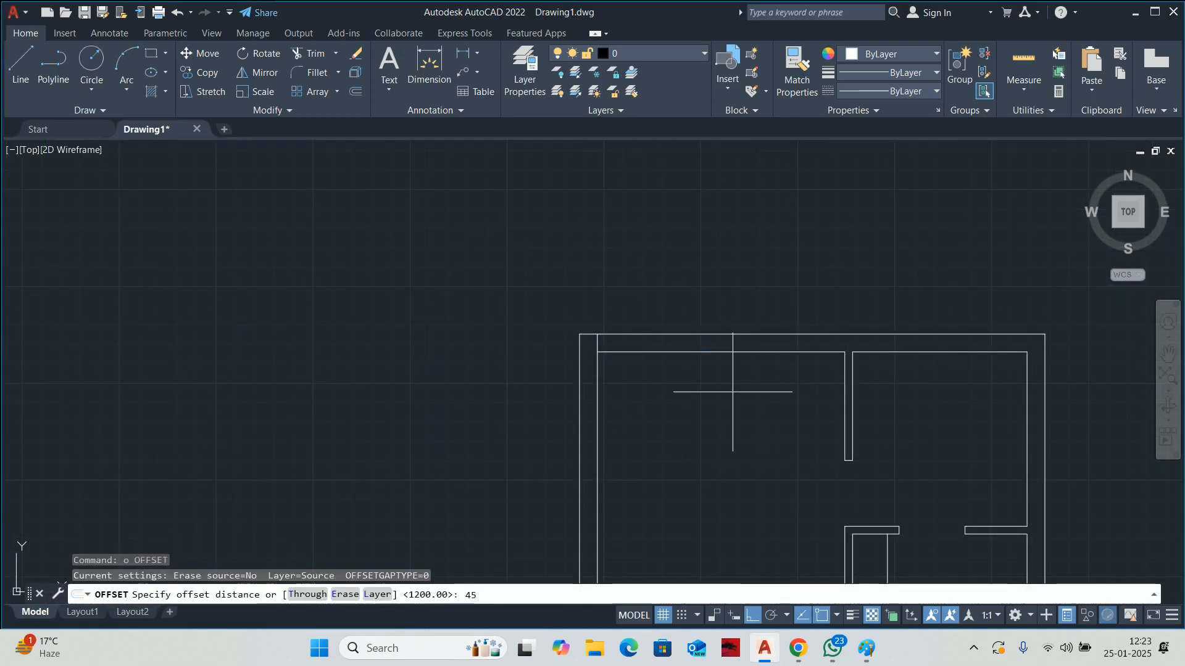
{"action": "type", "text": "0"}
{"action": "key", "text": "Return"}
{"action": "scroll", "coordinate": [625, 365], "scroll_direction": "up", "scroll_amount": 2}
{"action": "left_click", "coordinate": [547, 363]}
{"action": "left_click", "coordinate": [658, 390]}
{"action": "key", "text": "Escape"}
{"action": "key", "text": "Escape"}
{"action": "key", "text": "Escape"}
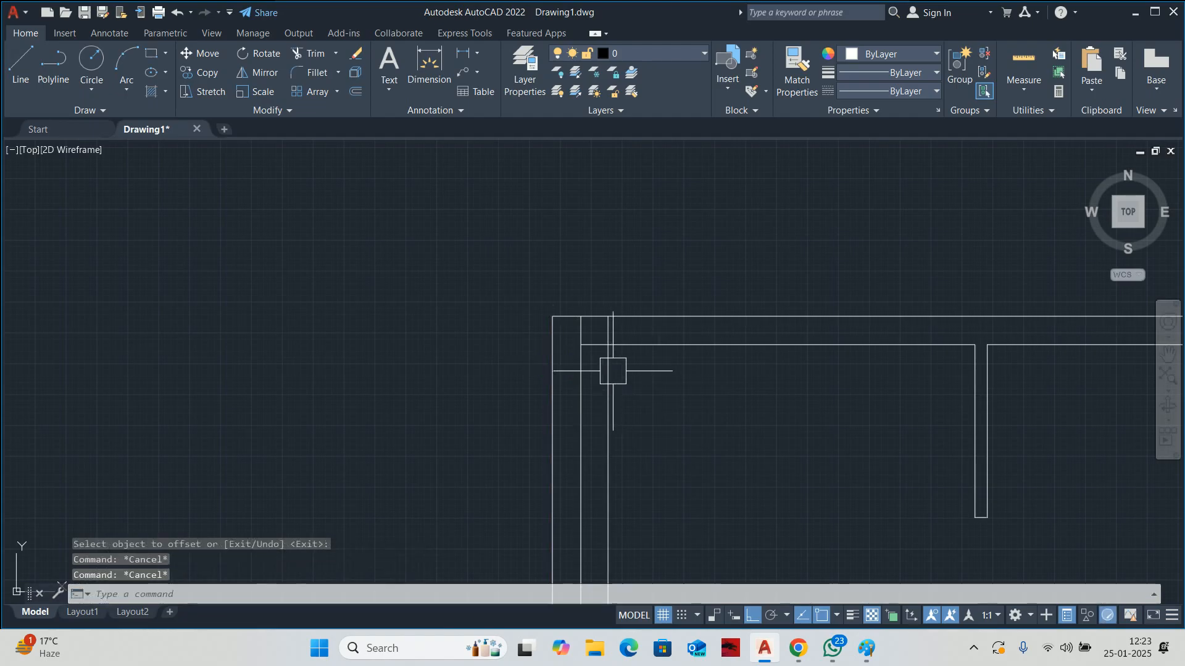
- Trim the offset line below the upper wall and the inner wall line inside the wall thickness, leaving a corner pier
{"action": "type", "text": "tr"}
{"action": "key", "text": "Return"}
{"action": "left_click", "coordinate": [617, 374]}
{"action": "scroll", "coordinate": [580, 326], "scroll_direction": "up", "scroll_amount": 2}
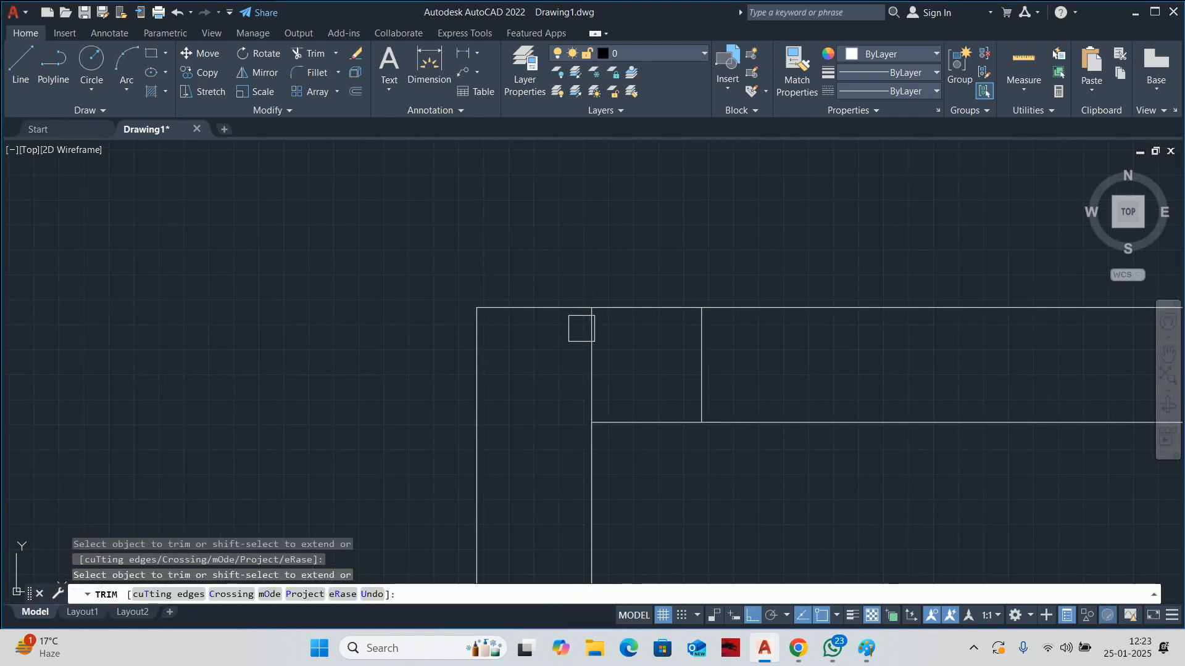
{"action": "key", "text": "Escape"}
{"action": "scroll", "coordinate": [581, 328], "scroll_direction": "down", "scroll_amount": 3}
- Offset the upper left pier's end line 1200 to the right
{"action": "type", "text": "o"}
{"action": "key", "text": "Return"}
{"action": "type", "text": "1200"}
{"action": "key", "text": "Return"}
{"action": "scroll", "coordinate": [563, 356], "scroll_direction": "up", "scroll_amount": 2}
{"action": "left_click", "coordinate": [563, 363]}
{"action": "left_click", "coordinate": [623, 357]}
{"action": "key", "text": "Escape"}
- Trim both upper wall lines between the pier end and the offset line to form an opening
{"action": "type", "text": "tr"}
{"action": "key", "text": "Return"}
{"action": "left_click_drag", "start_coordinate": [687, 312], "coordinate": [626, 423]}
{"action": "scroll", "coordinate": [661, 364], "scroll_direction": "down", "scroll_amount": 4}
{"action": "key", "text": "Escape"}
{"action": "key", "text": "Escape"}
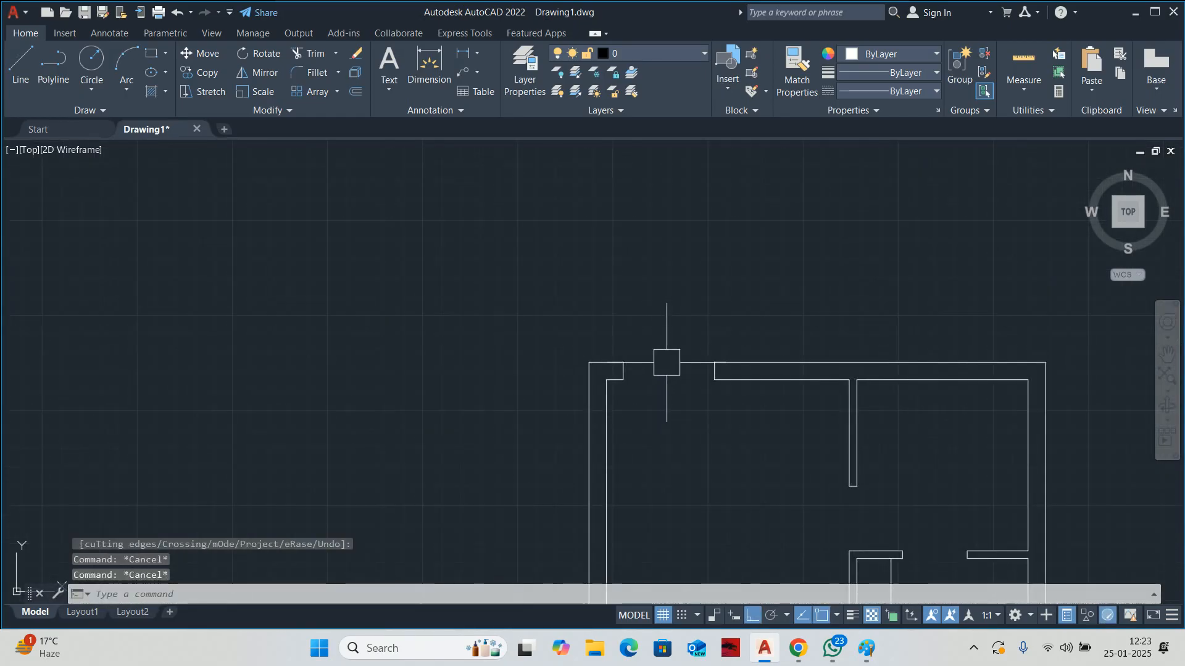
{"action": "scroll", "coordinate": [610, 320], "scroll_direction": "down", "scroll_amount": 4}
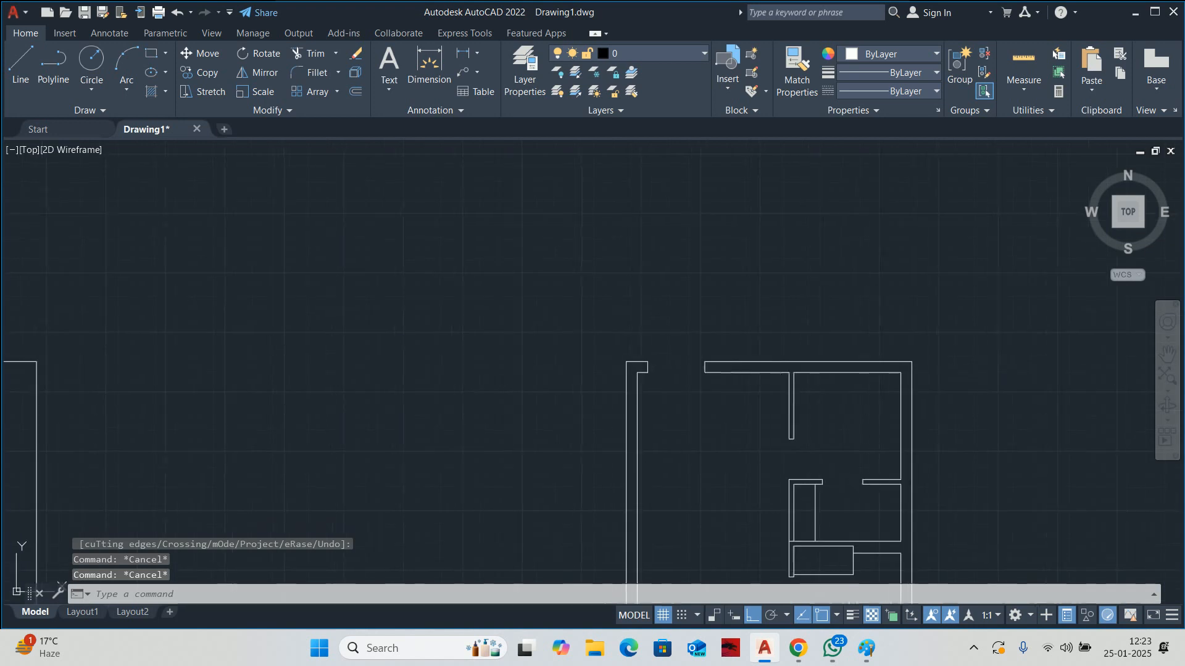
{"action": "key", "text": "Escape"}
- Draw a line across the upper wall's thickness at the midpoint of the right room's inner edge
{"action": "scroll", "coordinate": [714, 357], "scroll_direction": "up", "scroll_amount": 4}
{"action": "type", "text": "1"}
{"action": "key", "text": "Return"}
{"action": "scroll", "coordinate": [712, 358], "scroll_direction": "up", "scroll_amount": 4}
{"action": "left_click", "coordinate": [757, 353]}
{"action": "left_click", "coordinate": [756, 309]}
{"action": "key", "text": "Return"}
{"action": "key", "text": "Escape"}
- Offset the midpoint line above the right room 600 to both sides
{"action": "type", "text": "o"}
{"action": "key", "text": "Return"}
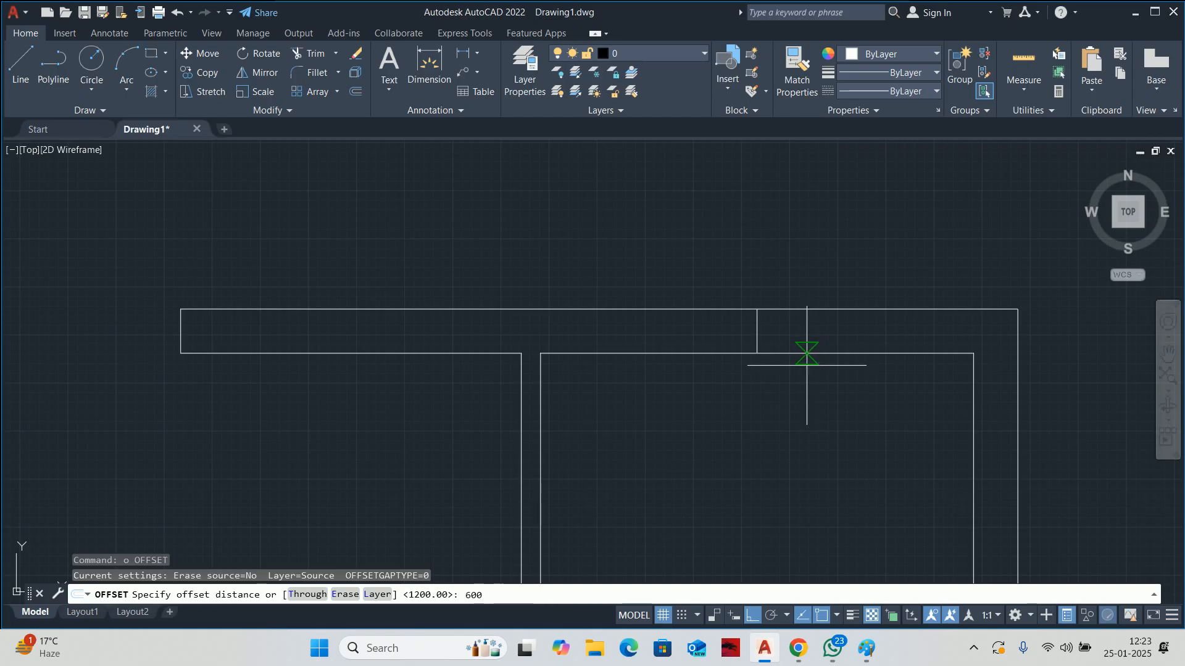
{"action": "key", "text": "Return"}
{"action": "scroll", "coordinate": [753, 336], "scroll_direction": "up", "scroll_amount": 2}
{"action": "left_click", "coordinate": [748, 330]}
{"action": "left_click", "coordinate": [719, 331]}
{"action": "left_click", "coordinate": [749, 327]}
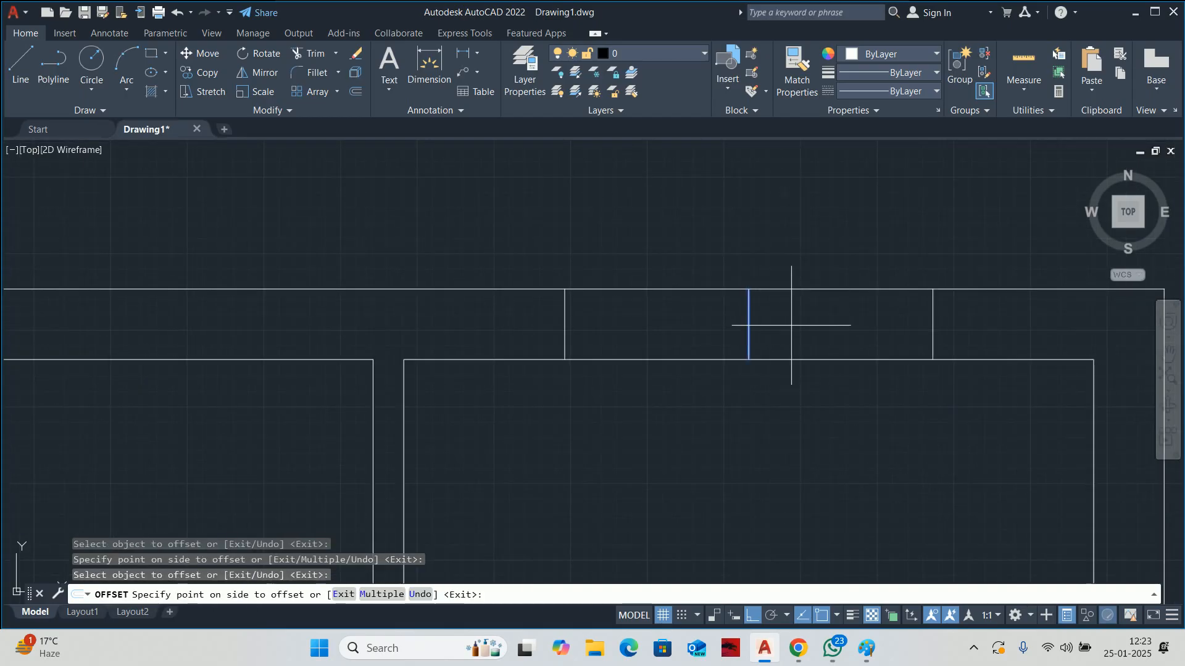
{"action": "left_click", "coordinate": [786, 326]}
{"action": "key", "text": "Escape"}
- Join the midpoints of the two offset lines with a horizontal window line and delete the original midpoint line
{"action": "type", "text": "l"}
{"action": "key", "text": "Return"}
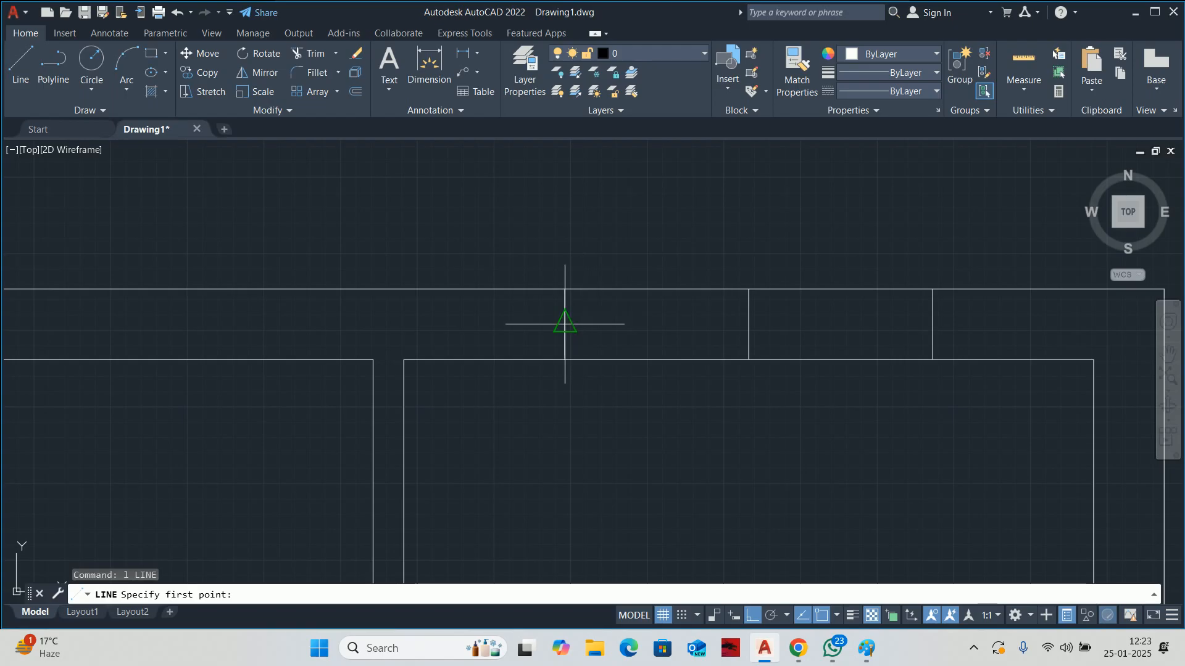
{"action": "left_click", "coordinate": [565, 324]}
{"action": "left_click", "coordinate": [933, 324]}
{"action": "key", "text": "Escape"}
{"action": "left_click", "coordinate": [744, 241]}
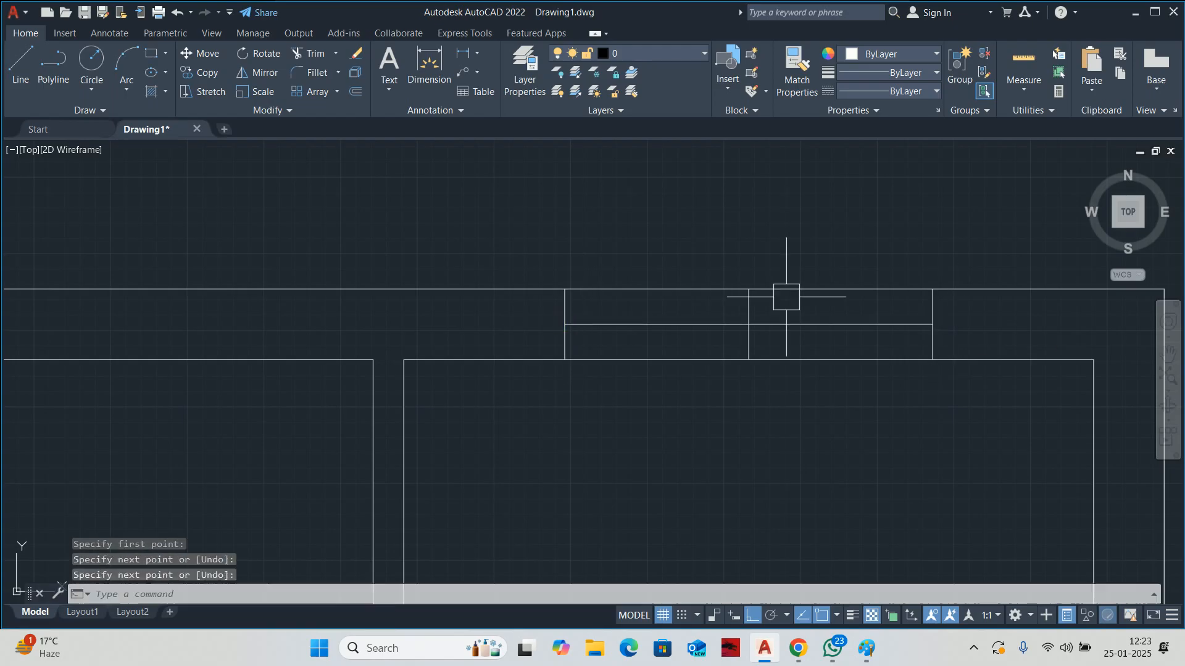
{"action": "left_click", "coordinate": [806, 409]}
{"action": "key", "text": "Delete"}
{"action": "scroll", "coordinate": [762, 336], "scroll_direction": "down", "scroll_amount": 4}
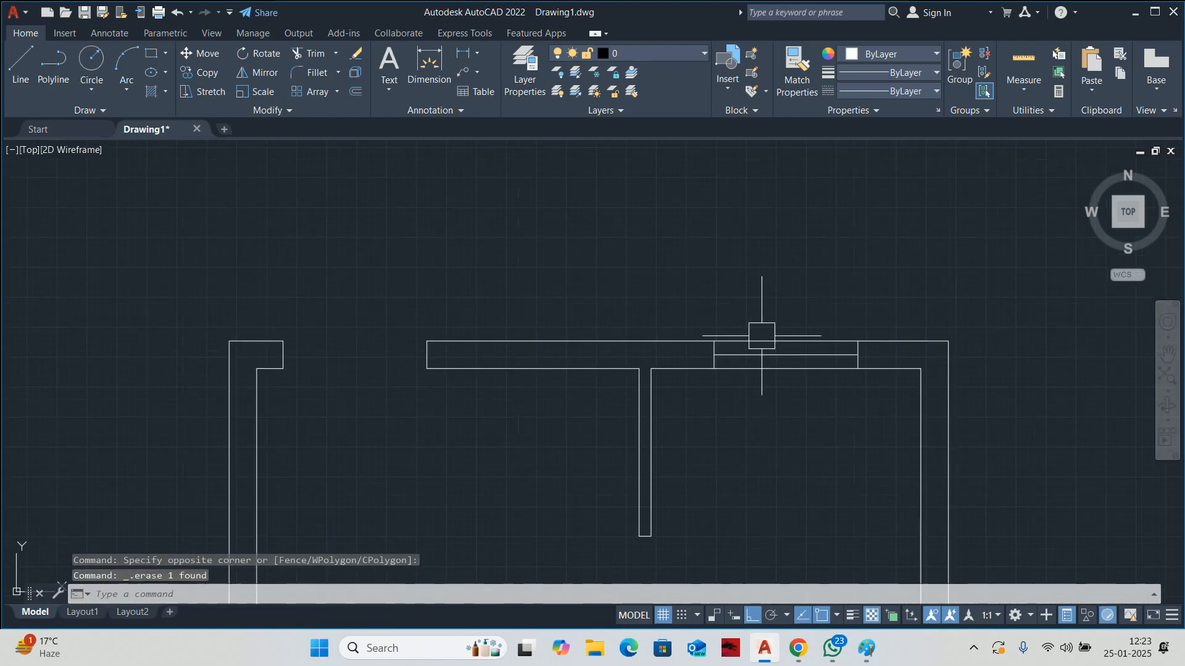
- Check the upper wall section between the opening and the partition with a linear dimension, without placing it
{"action": "scroll", "coordinate": [603, 371], "scroll_direction": "up", "scroll_amount": 2}
{"action": "key", "text": "Escape"}
{"action": "key", "text": "Escape"}
{"action": "key", "text": "Escape"}
{"action": "type", "text": "dli"}
{"action": "key", "text": "Return"}
{"action": "key", "text": "Return"}
{"action": "left_click", "coordinate": [528, 359]}
{"action": "key", "text": "Escape"}
{"action": "key", "text": "Escape"}
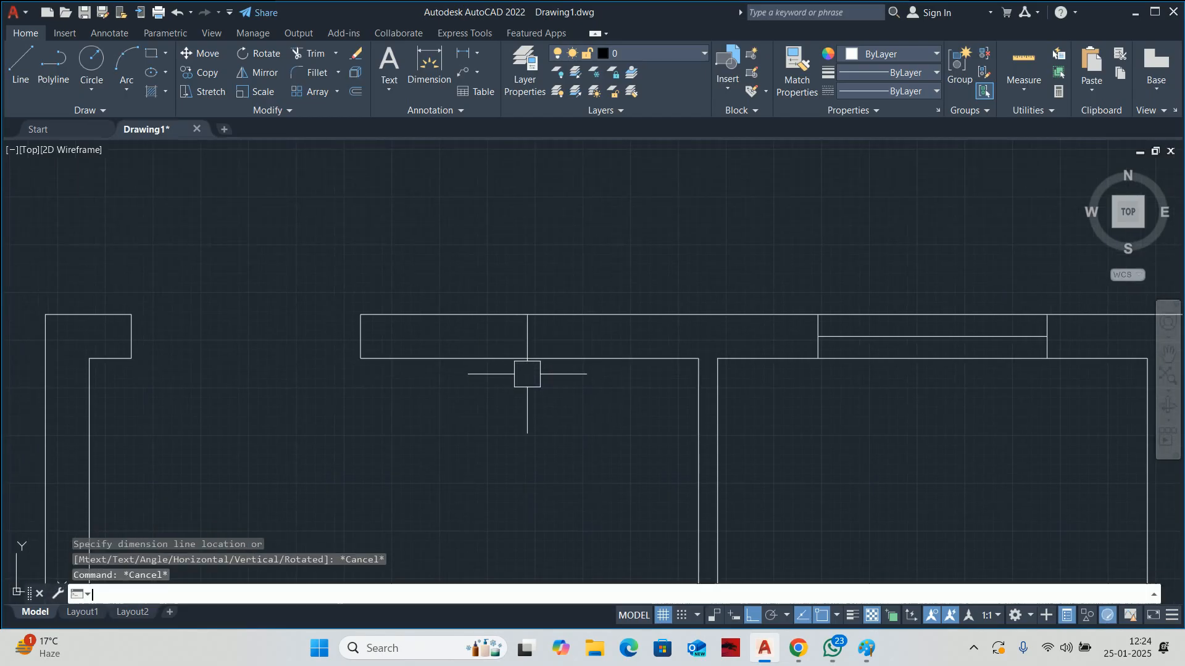
- Draw a line across the upper wall's thickness at the midpoint of the section between the opening and the partition
{"action": "type", "text": "l"}
{"action": "key", "text": "Return"}
{"action": "left_click", "coordinate": [529, 358]}
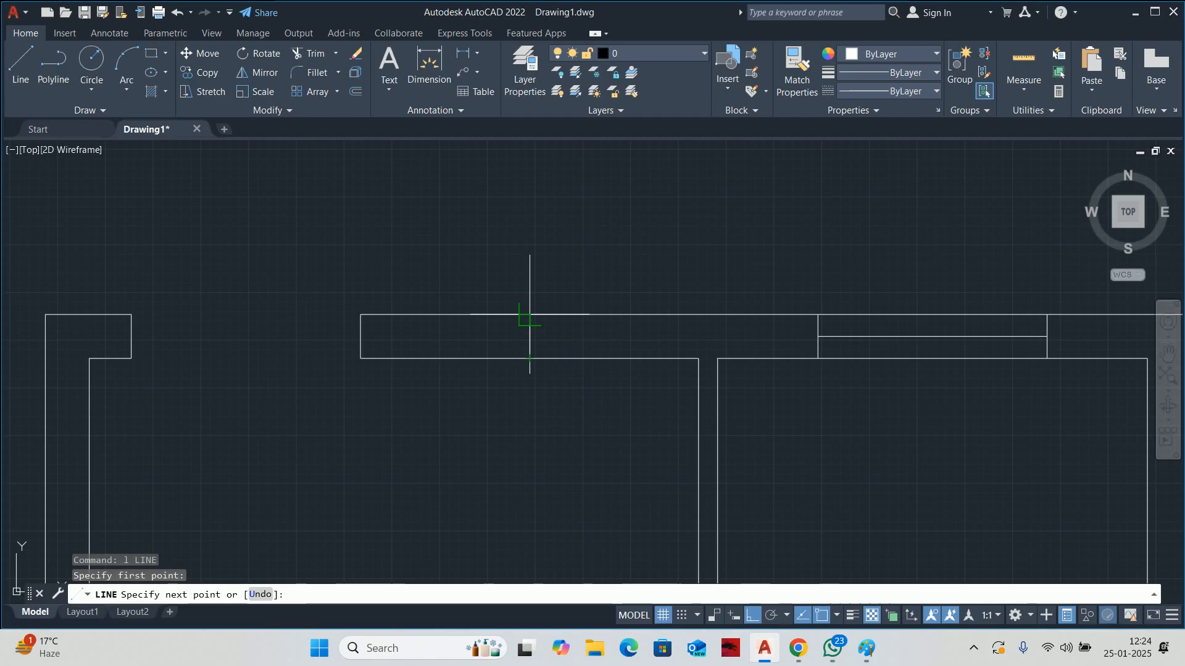
{"action": "left_click", "coordinate": [529, 314]}
{"action": "key", "text": "Escape"}
- Try offsetting the midpoint line of the upper wall's left section 750 to both sides
{"action": "type", "text": "o"}
{"action": "key", "text": "Return"}
{"action": "type", "text": "750"}
{"action": "key", "text": "Return"}
{"action": "scroll", "coordinate": [511, 336], "scroll_direction": "up", "scroll_amount": 2}
{"action": "left_click", "coordinate": [536, 333]}
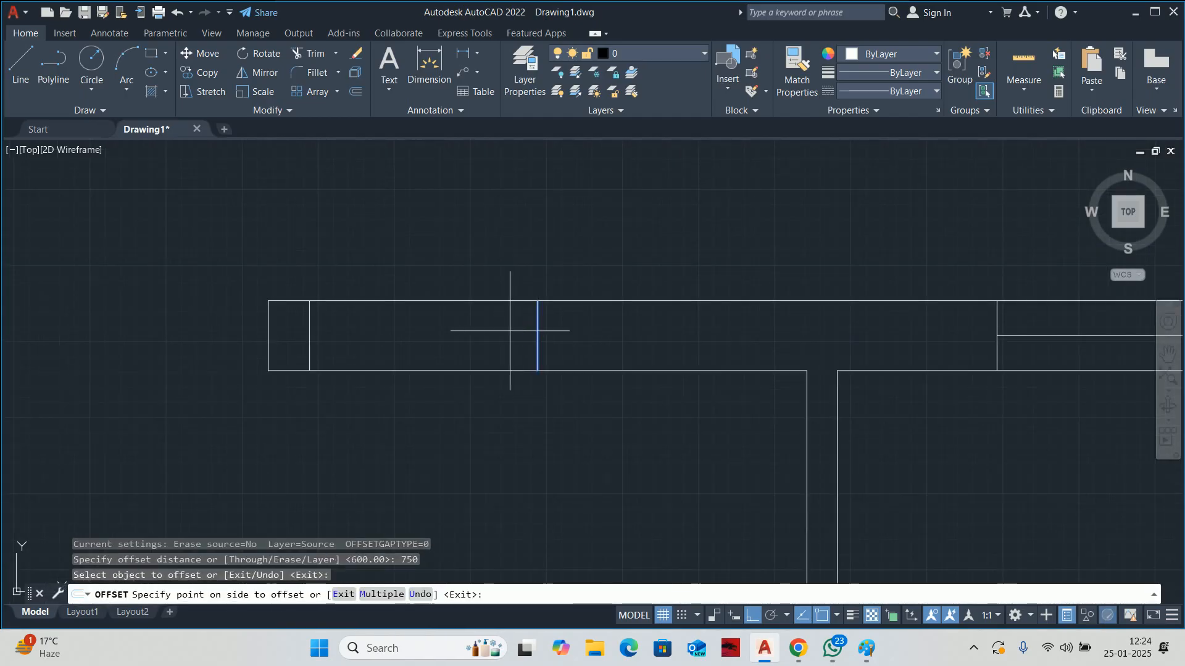
{"action": "left_click", "coordinate": [580, 333]}
{"action": "key", "text": "Escape"}
{"action": "key", "text": "Escape"}
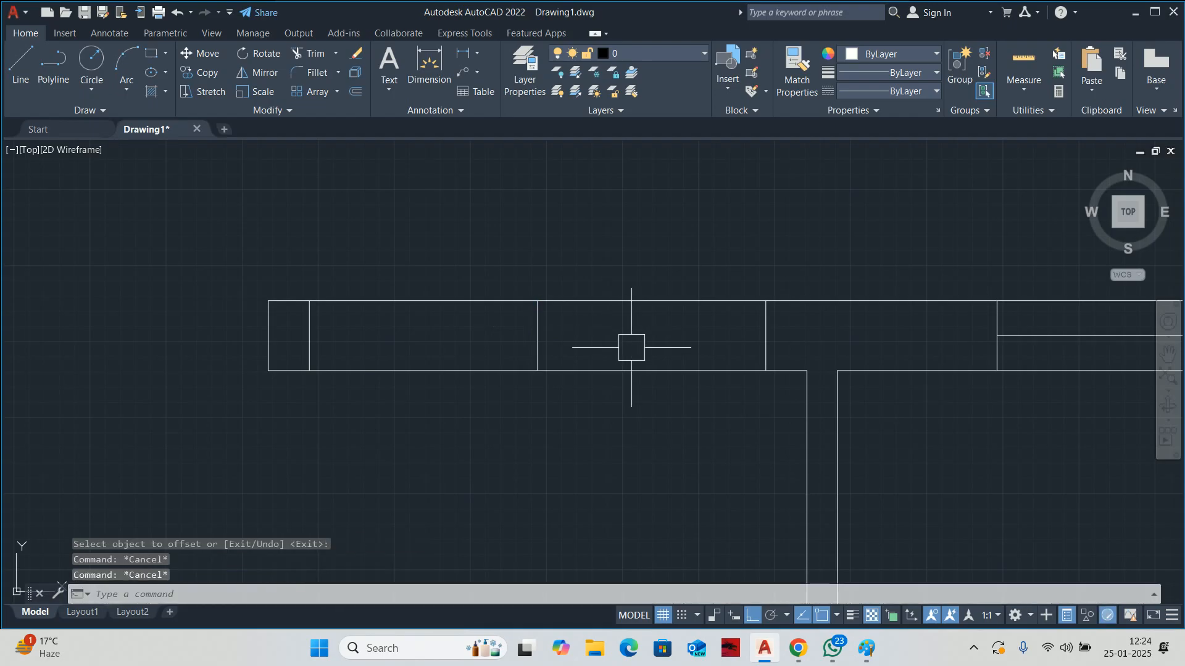
- Undo the 750 offset while keeping the midpoint line across the wall
{"action": "key", "text": "ctrl+z"}
{"action": "key", "text": "ctrl+z"}
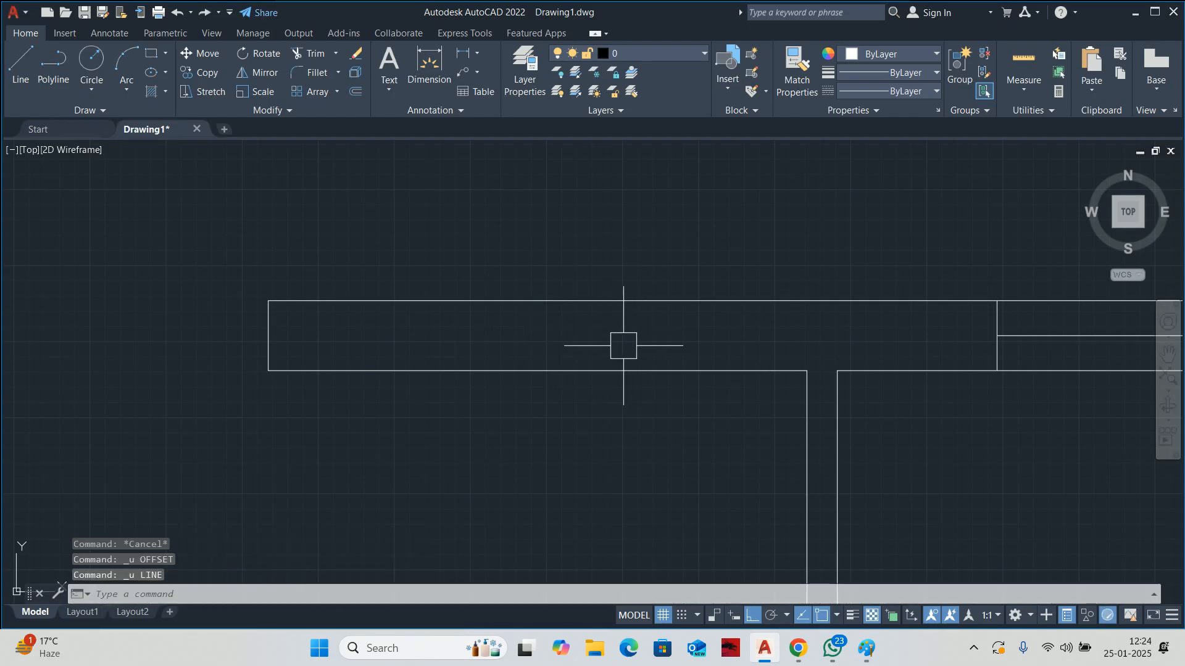
{"action": "key", "text": "ctrl+y"}
- Offset the midpoint line of the upper wall's left section 600 to both sides
{"action": "type", "text": "o"}
{"action": "key", "text": "Return"}
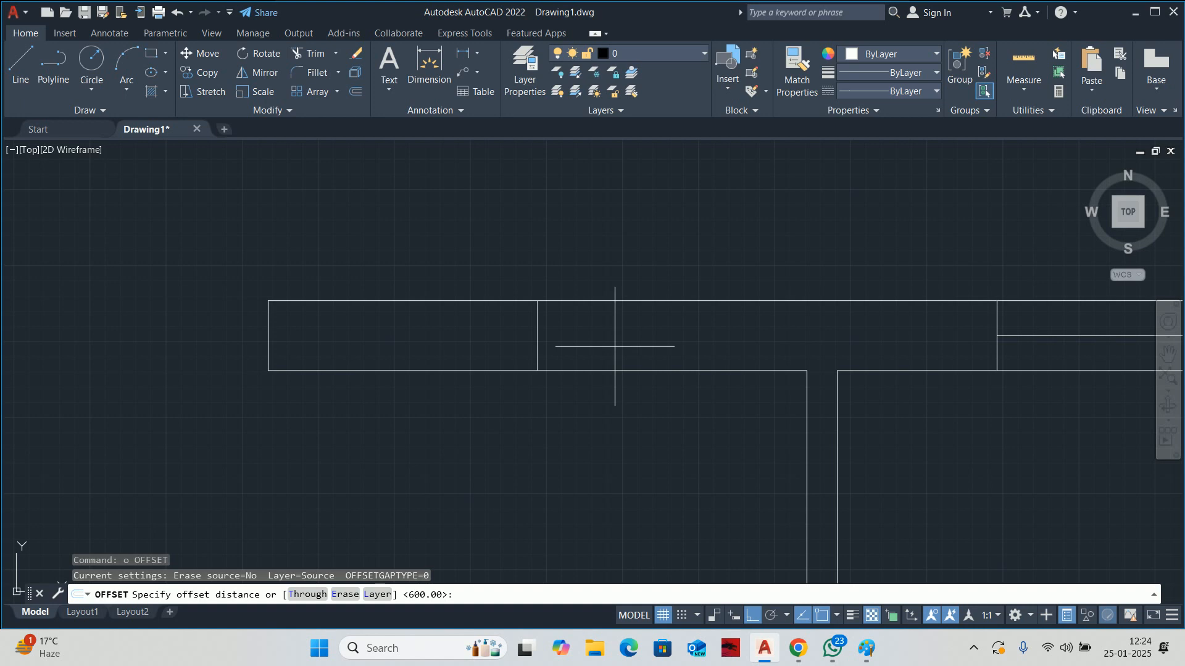
{"action": "key", "text": "Return"}
{"action": "left_click", "coordinate": [531, 334]}
{"action": "left_click", "coordinate": [499, 333]}
{"action": "left_click", "coordinate": [537, 331]}
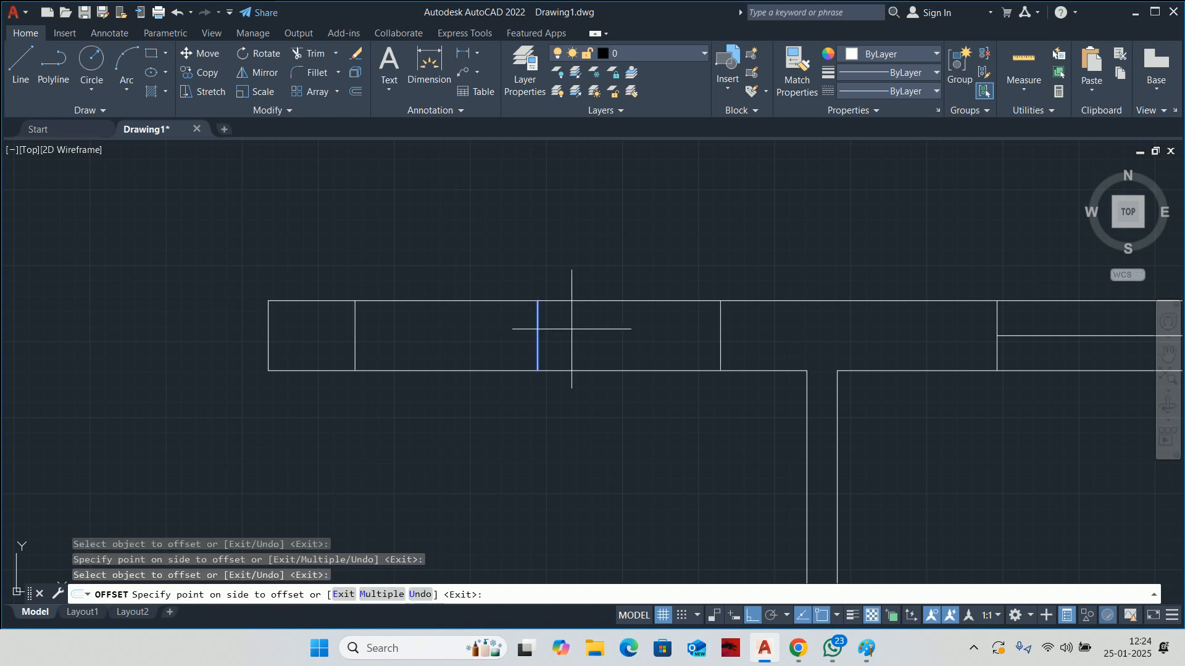
{"action": "left_click", "coordinate": [577, 331]}
{"action": "key", "text": "Escape"}
- Draw the horizontal window line between the left section's offset lines at mid-thickness and delete the original midpoint line
{"action": "type", "text": "l"}
{"action": "key", "text": "Return"}
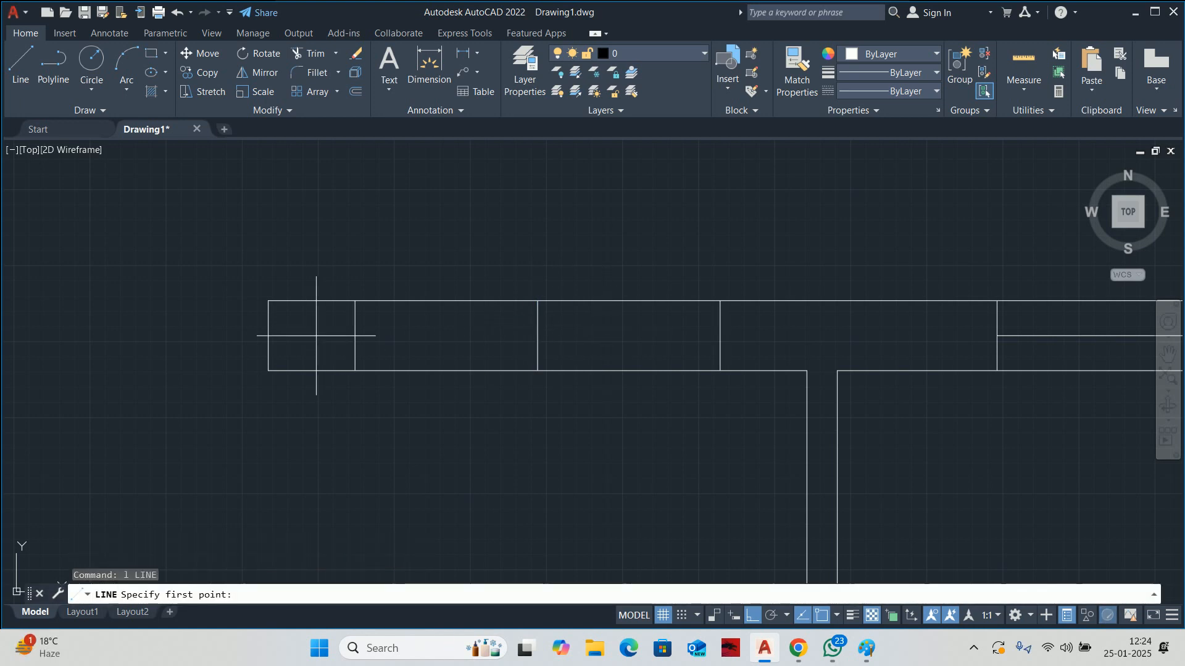
{"action": "left_click", "coordinate": [355, 335]}
{"action": "left_click", "coordinate": [720, 336]}
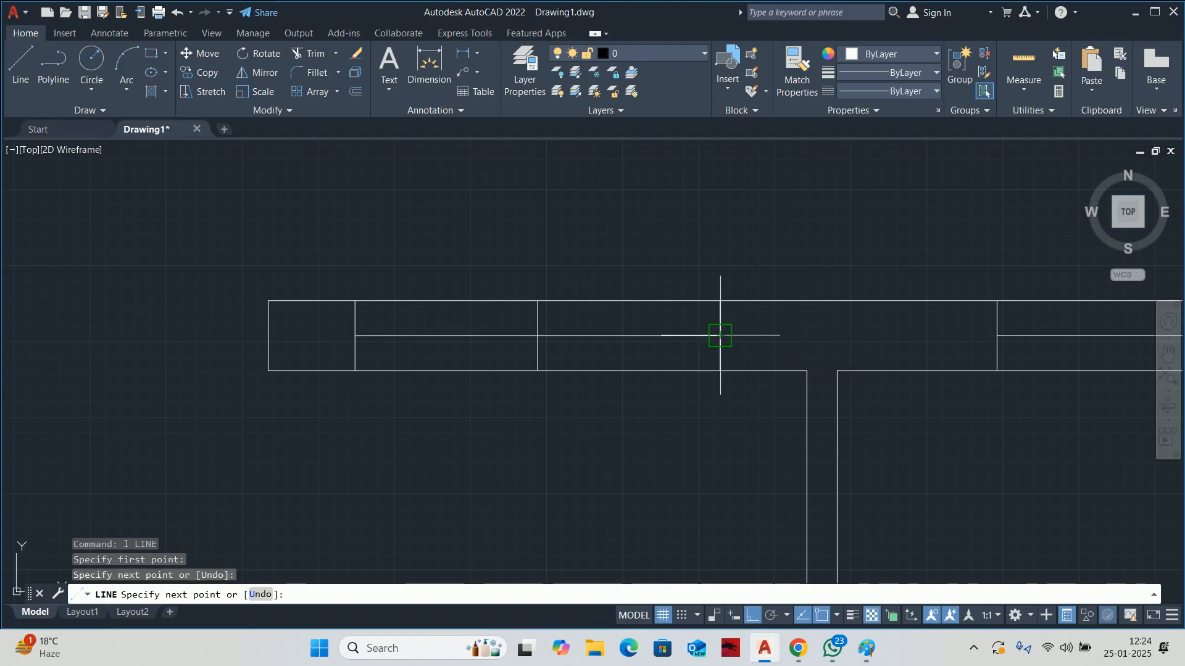
{"action": "key", "text": "Escape"}
{"action": "left_click", "coordinate": [542, 257]}
{"action": "left_click", "coordinate": [560, 390]}
{"action": "left_click", "coordinate": [497, 228]}
{"action": "left_click", "coordinate": [582, 417]}
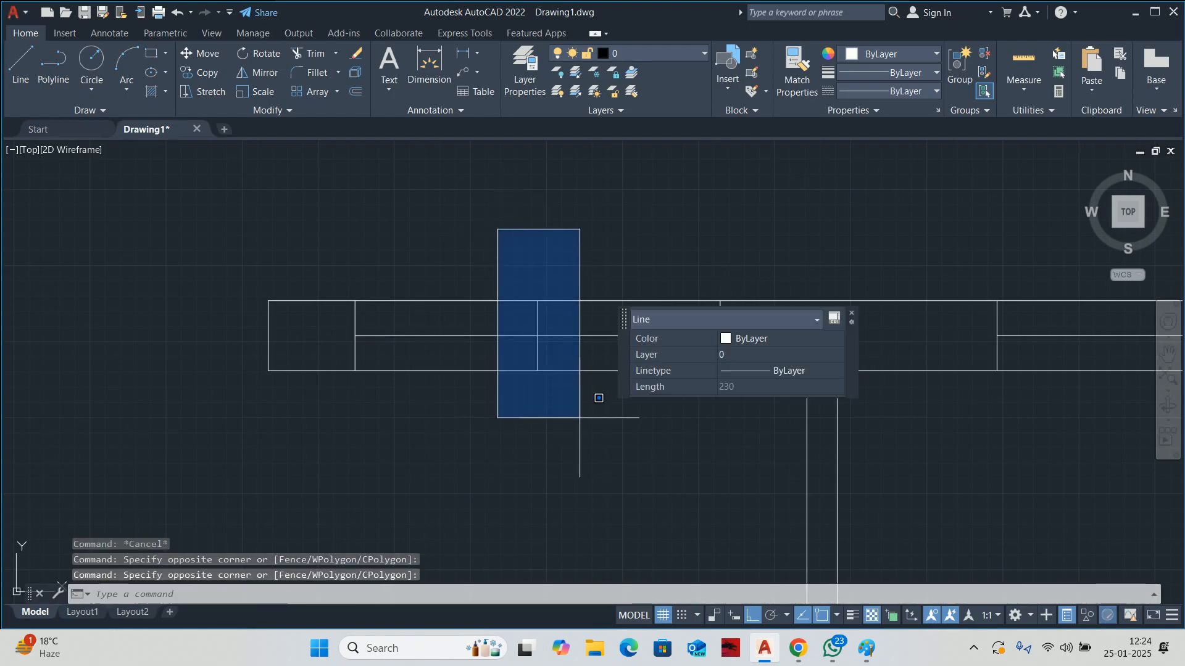
{"action": "key", "text": "Delete"}
{"action": "scroll", "coordinate": [642, 343], "scroll_direction": "down", "scroll_amount": 3}
{"action": "scroll", "coordinate": [627, 466], "scroll_direction": "down", "scroll_amount": 2}
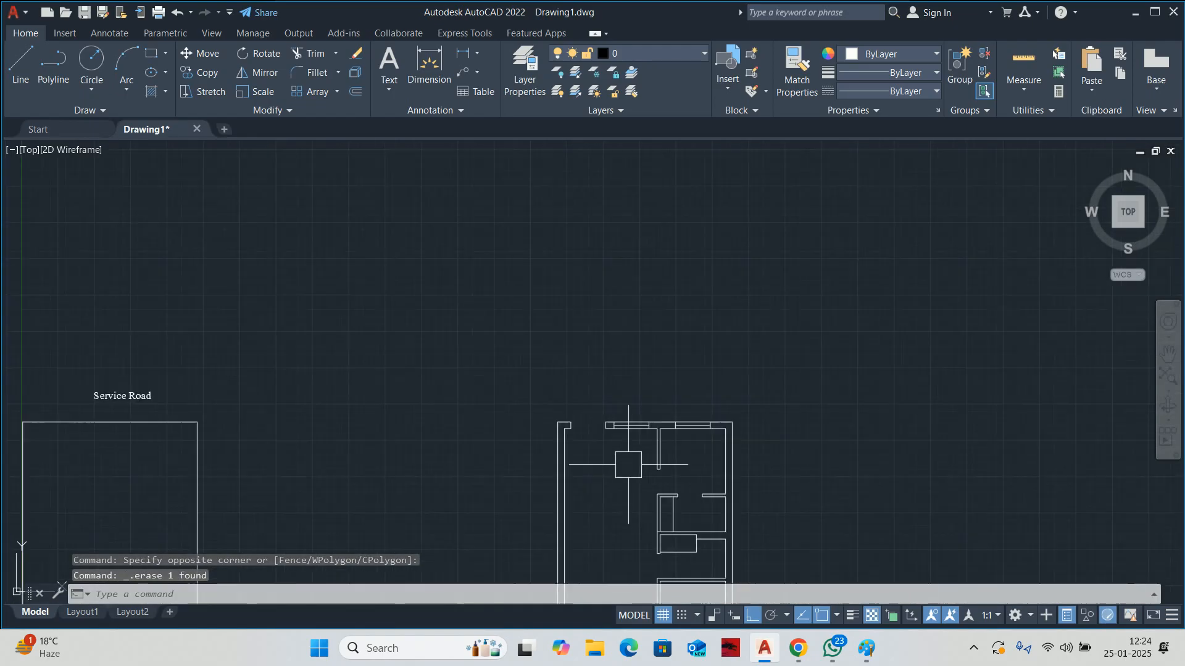
- Check the floor plan's distances and wall lengths with the quick Measure tool
{"action": "middle_click_drag", "start_coordinate": [628, 452], "coordinate": [620, 353]}
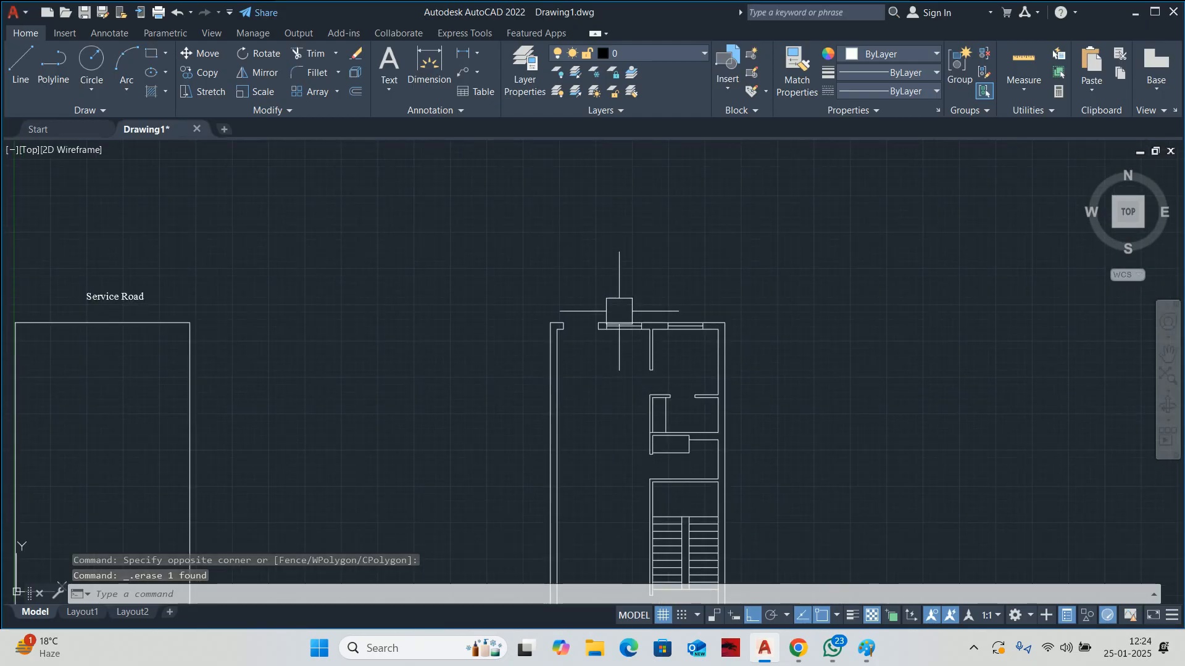
{"action": "scroll", "coordinate": [617, 296], "scroll_direction": "down", "scroll_amount": 2}
{"action": "middle_click_drag", "start_coordinate": [608, 263], "coordinate": [602, 243]}
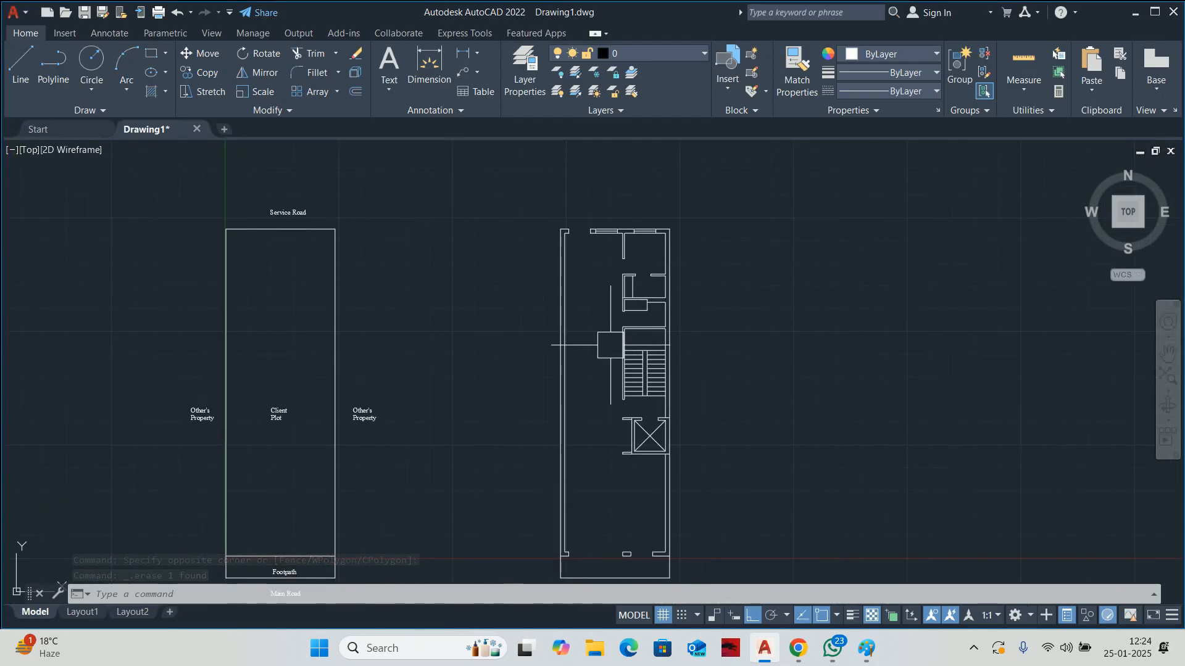
{"action": "middle_click_drag", "start_coordinate": [603, 484], "coordinate": [584, 461]}
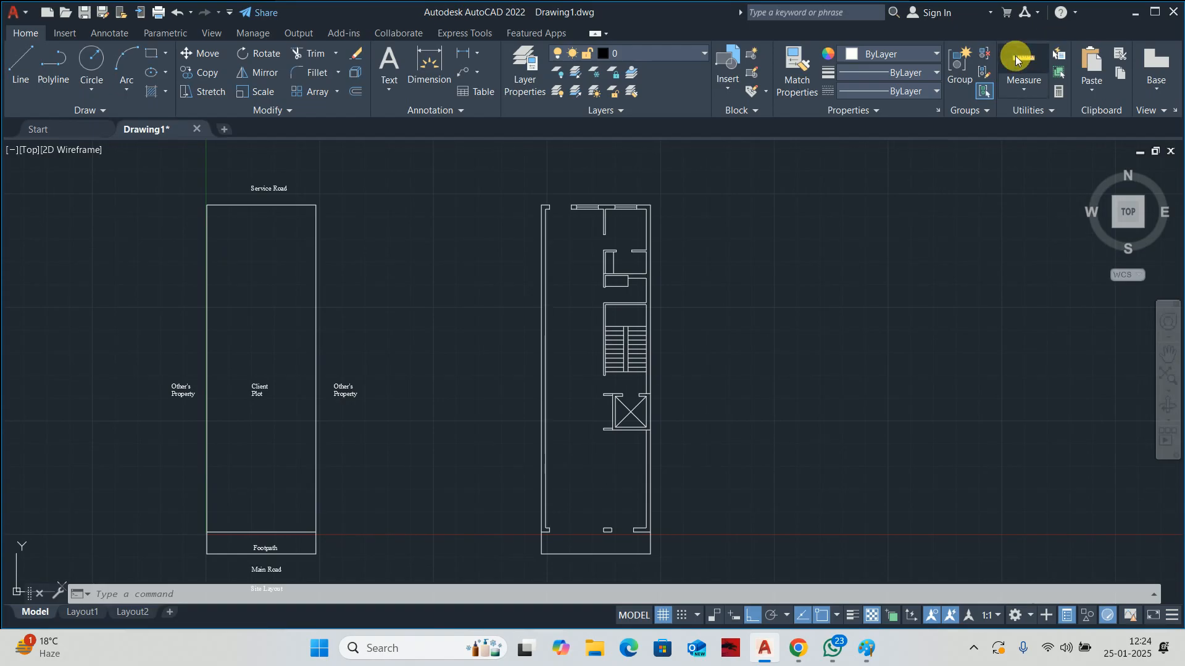
{"action": "left_click", "coordinate": [1022, 59]}
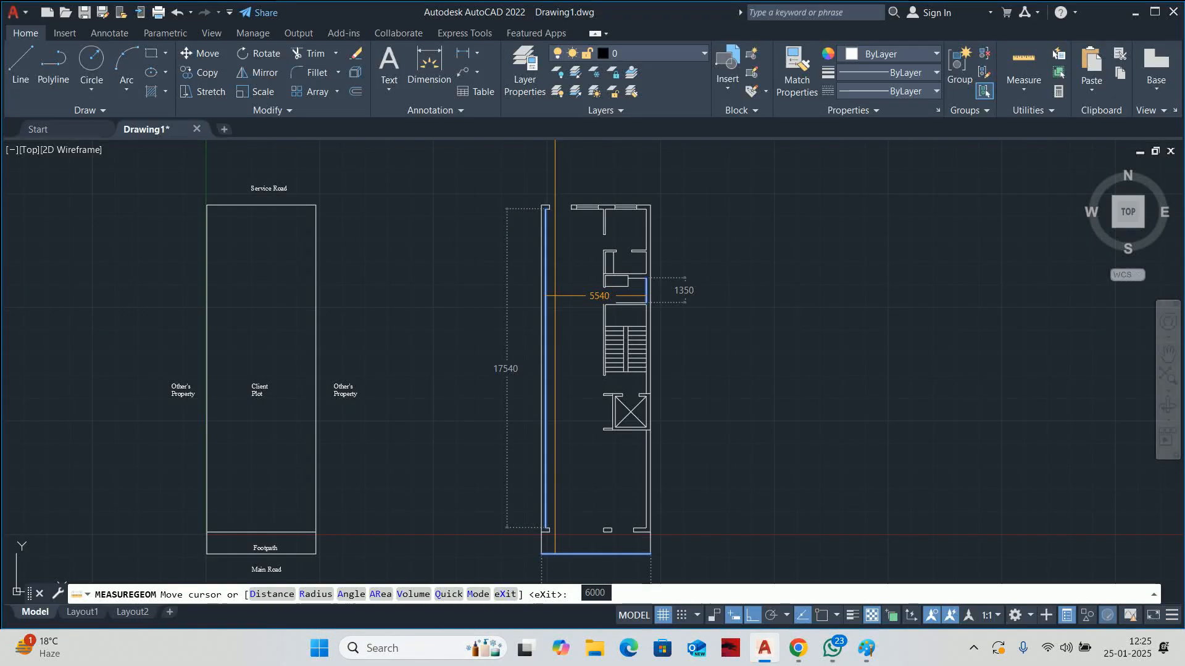
{"action": "key", "text": "Escape"}
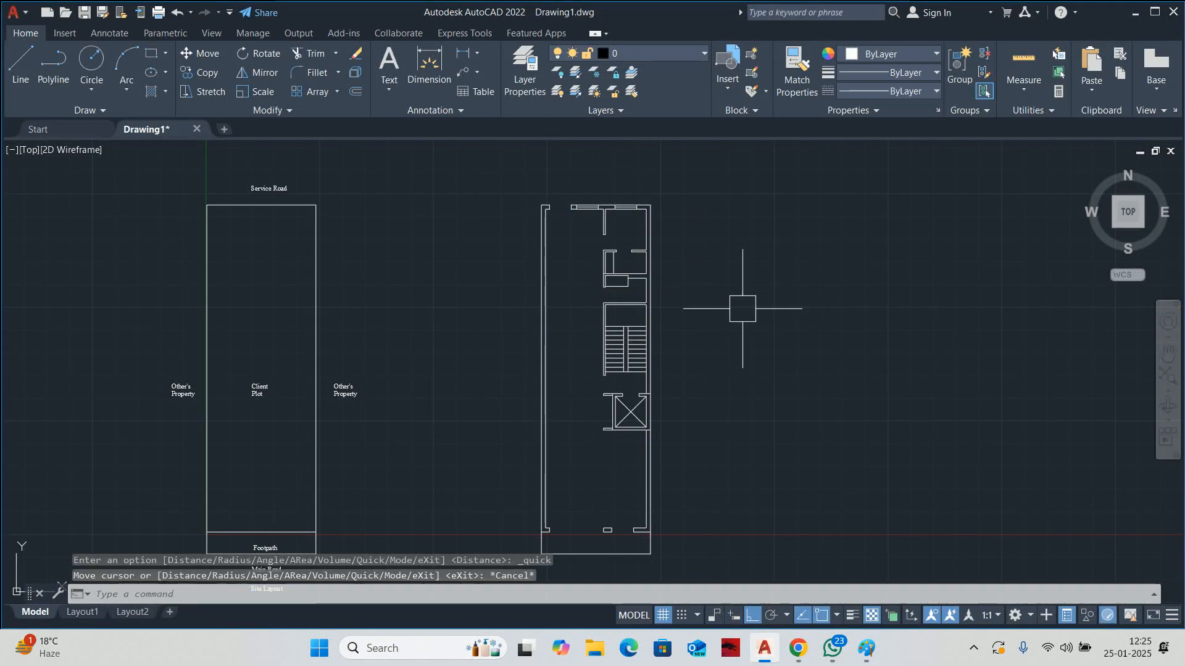
{"action": "key", "text": "Escape"}
{"action": "key", "text": "Escape"}
{"action": "key", "text": "Escape"}
{"action": "middle_click_drag", "start_coordinate": [709, 323], "coordinate": [586, 298]}
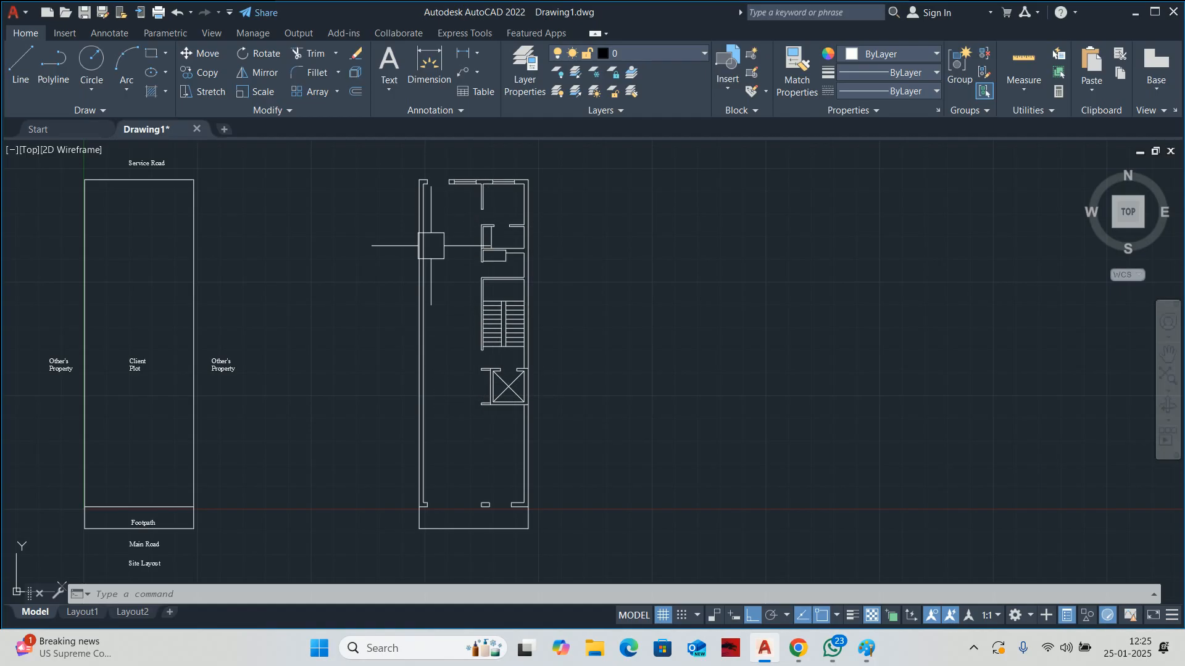
- Measure the left wall's inner length with a linear dimension, without placing it
{"action": "key", "text": "Escape"}
{"action": "key", "text": "Escape"}
{"action": "key", "text": "Escape"}
{"action": "type", "text": "cli"}
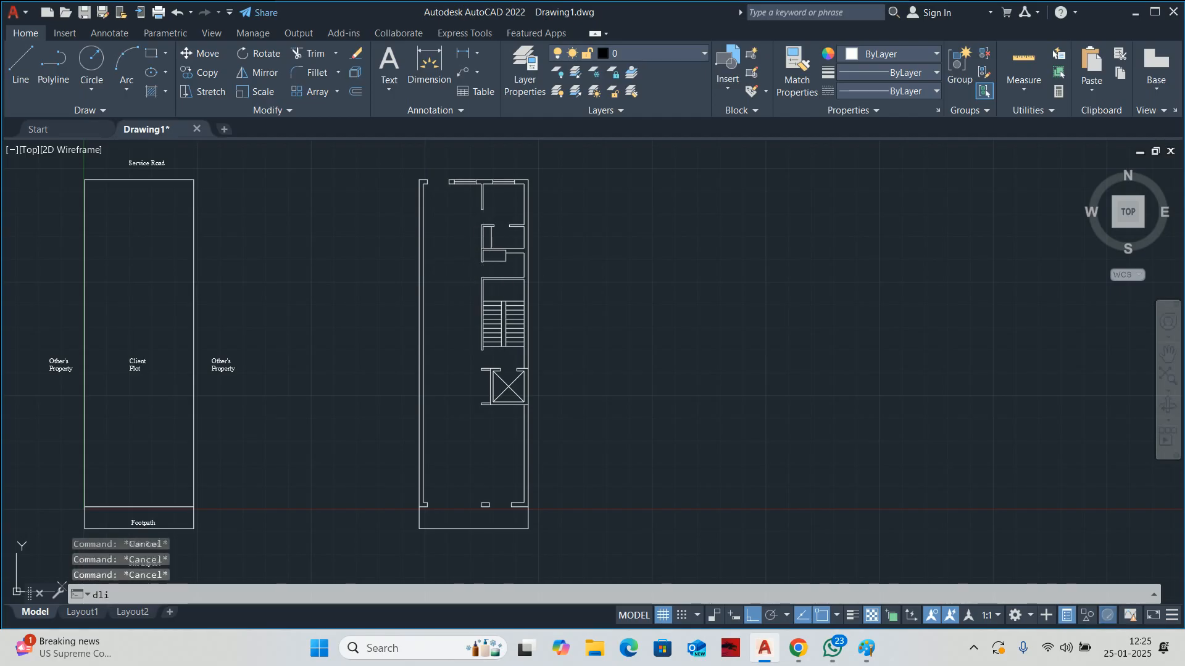
{"action": "key", "text": "Return"}
{"action": "scroll", "coordinate": [427, 506], "scroll_direction": "up", "scroll_amount": 3}
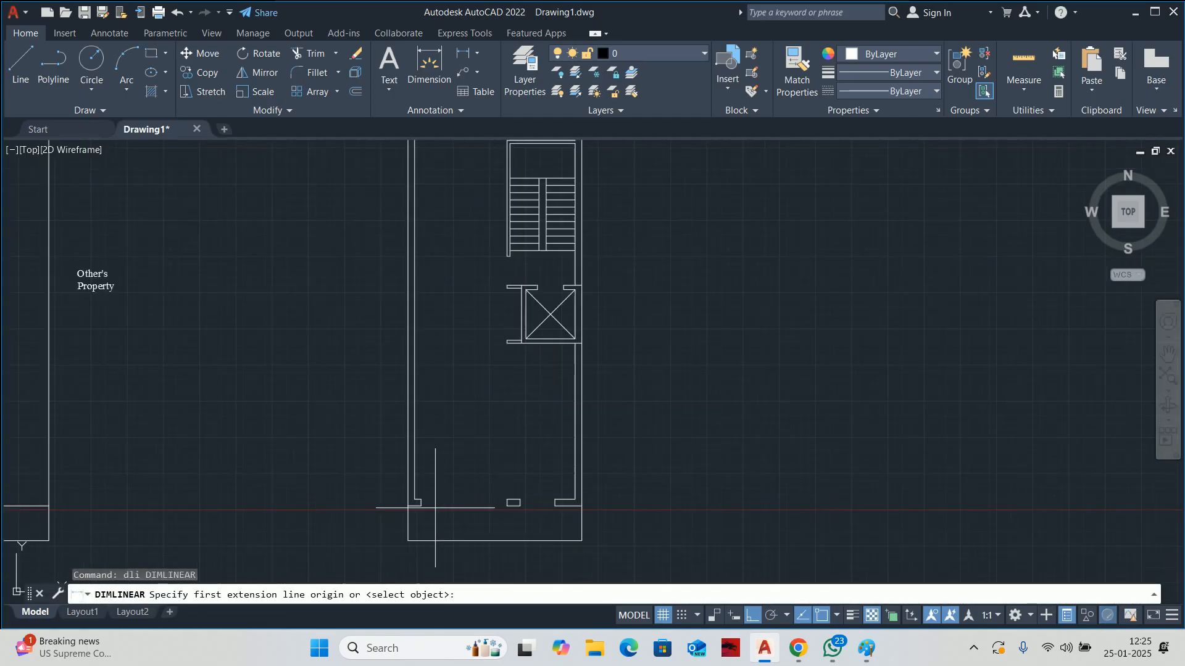
{"action": "left_click", "coordinate": [411, 490]}
{"action": "scroll", "coordinate": [411, 490], "scroll_direction": "down", "scroll_amount": 2}
{"action": "scroll", "coordinate": [411, 490], "scroll_direction": "down", "scroll_amount": 2}
{"action": "scroll", "coordinate": [419, 252], "scroll_direction": "up", "scroll_amount": 4}
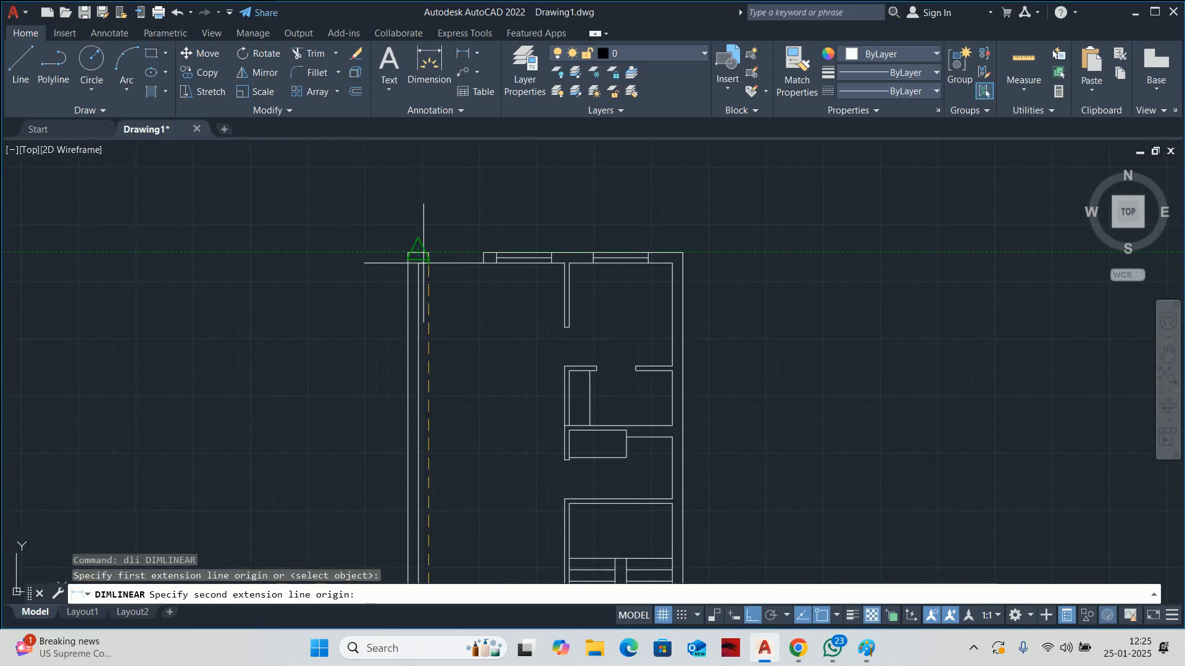
{"action": "scroll", "coordinate": [432, 263], "scroll_direction": "up", "scroll_amount": 4}
{"action": "left_click", "coordinate": [418, 257]}
{"action": "scroll", "coordinate": [372, 300], "scroll_direction": "down", "scroll_amount": 4}
{"action": "middle_click_drag", "start_coordinate": [347, 401], "coordinate": [422, 170]}
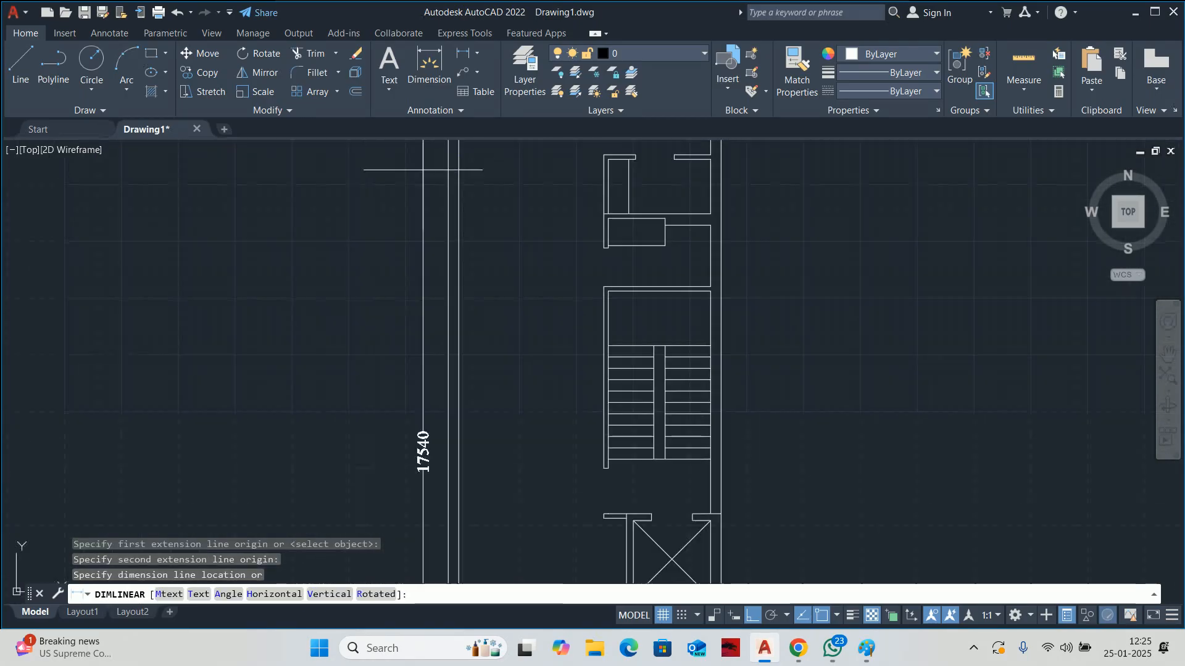
{"action": "scroll", "coordinate": [395, 439], "scroll_direction": "up", "scroll_amount": 3}
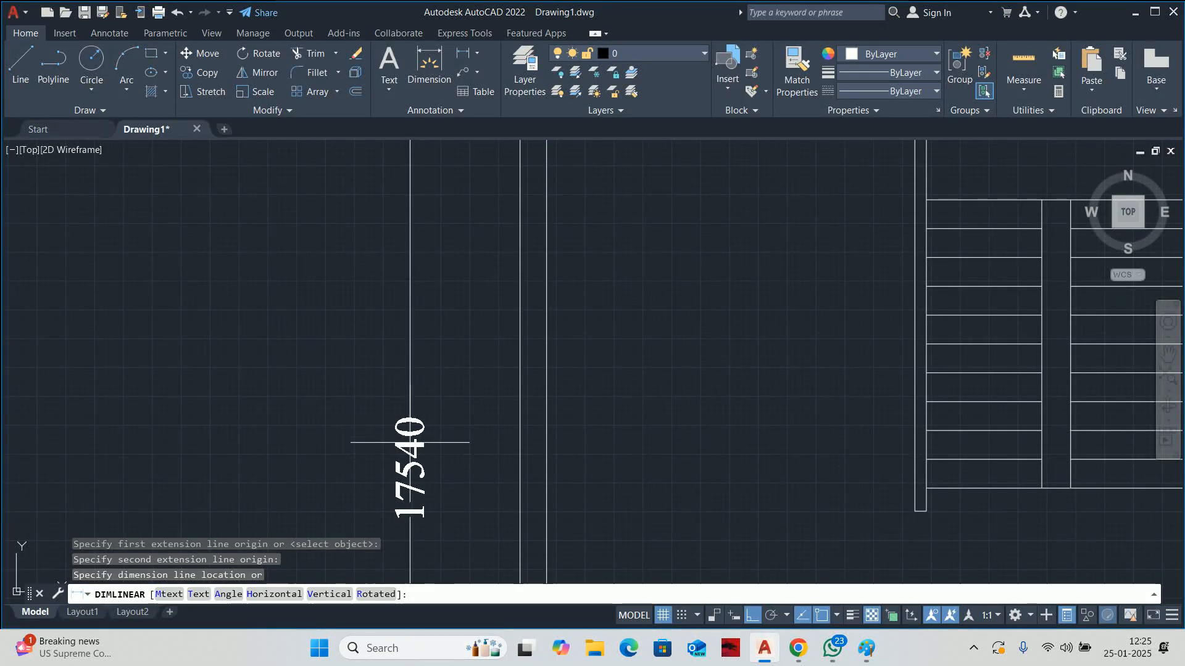
{"action": "key", "text": "Escape"}
{"action": "scroll", "coordinate": [536, 344], "scroll_direction": "down", "scroll_amount": 6}
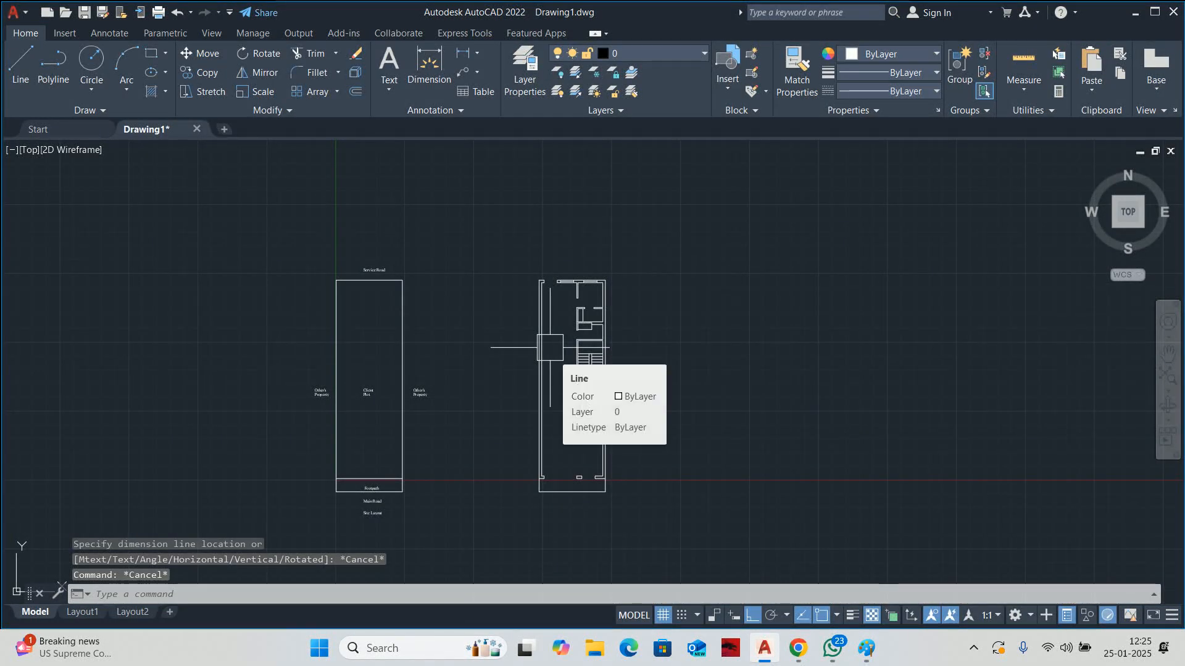
{"action": "scroll", "coordinate": [555, 334], "scroll_direction": "down", "scroll_amount": 2}
{"action": "middle_click_drag", "start_coordinate": [585, 338], "coordinate": [515, 307]}
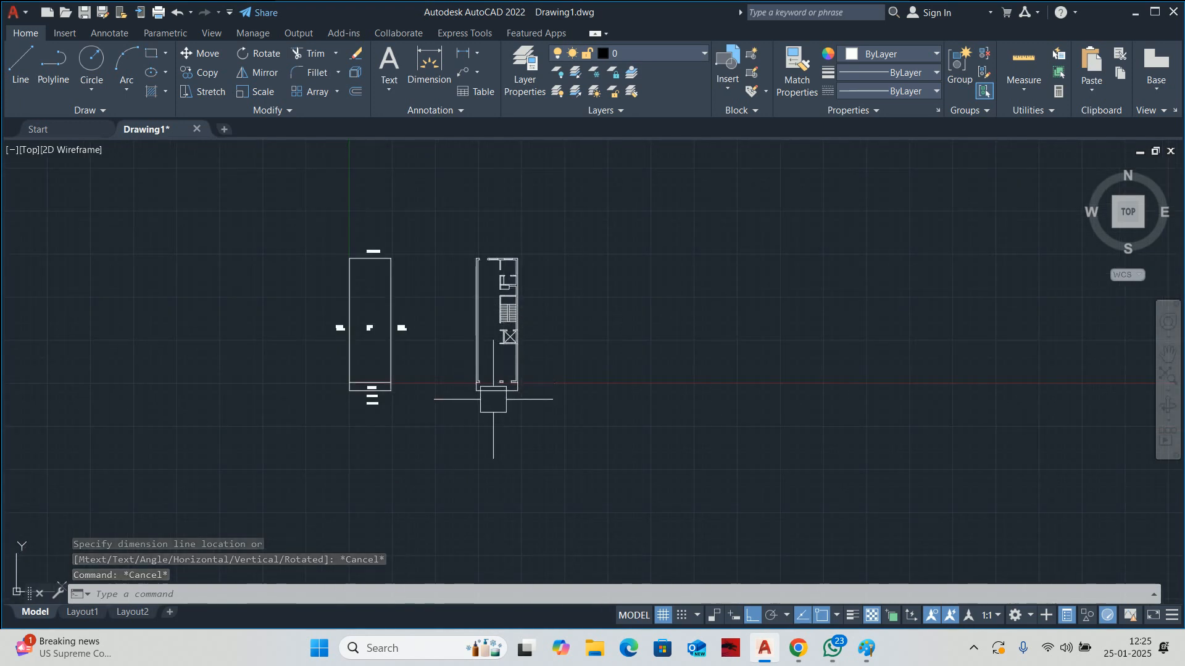
{"action": "scroll", "coordinate": [495, 317], "scroll_direction": "up", "scroll_amount": 2}
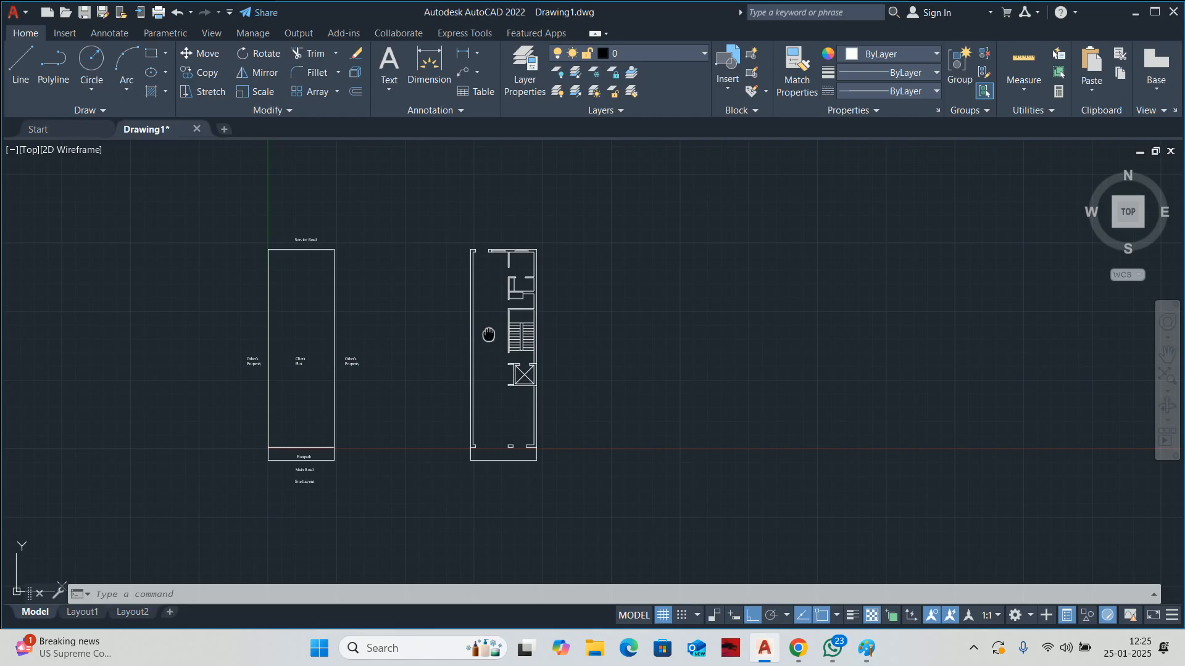
- Start copying the floor plan by selecting its side walls, lower wall pieces with the middle pier, and the strip below
{"action": "middle_click_drag", "start_coordinate": [488, 335], "coordinate": [454, 309]}
{"action": "key", "text": "Escape"}
{"action": "key", "text": "Escape"}
{"action": "key", "text": "Escape"}
{"action": "type", "text": "co"}
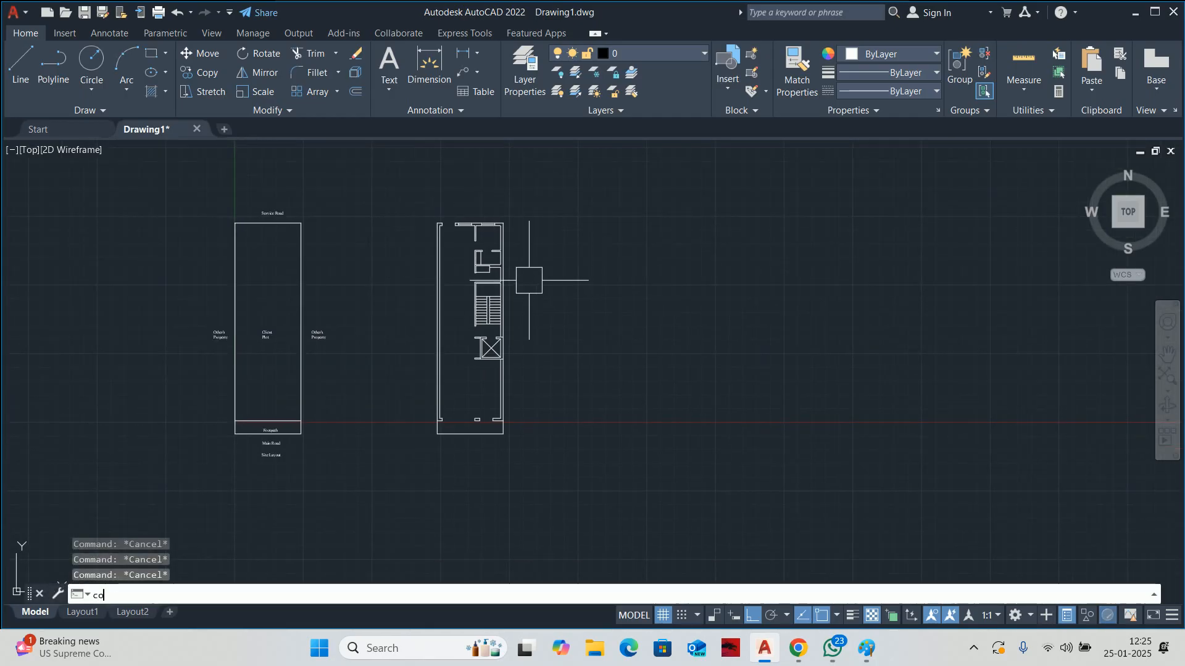
{"action": "key", "text": "Return"}
{"action": "scroll", "coordinate": [467, 469], "scroll_direction": "up", "scroll_amount": 4}
{"action": "scroll", "coordinate": [375, 313], "scroll_direction": "up", "scroll_amount": 2}
{"action": "left_click", "coordinate": [376, 310]}
{"action": "left_click", "coordinate": [667, 367]}
{"action": "left_click", "coordinate": [775, 442]}
{"action": "left_click", "coordinate": [731, 420]}
{"action": "scroll", "coordinate": [420, 241], "scroll_direction": "down", "scroll_amount": 4}
{"action": "middle_click_drag", "start_coordinate": [420, 241], "coordinate": [443, 494]}
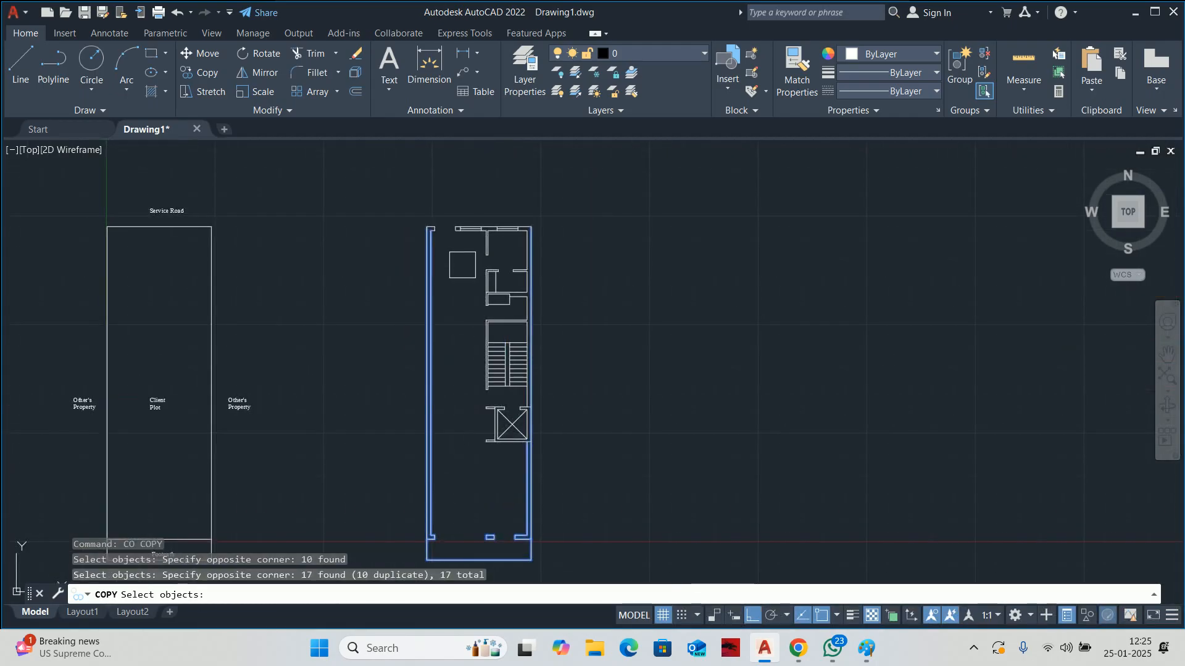
- Add the upper wall's outer line and the left corner return's two horizontal lines to the copy selection, leaving out the opening's end lines
{"action": "scroll", "coordinate": [466, 224], "scroll_direction": "up", "scroll_amount": 3}
{"action": "left_click", "coordinate": [689, 167]}
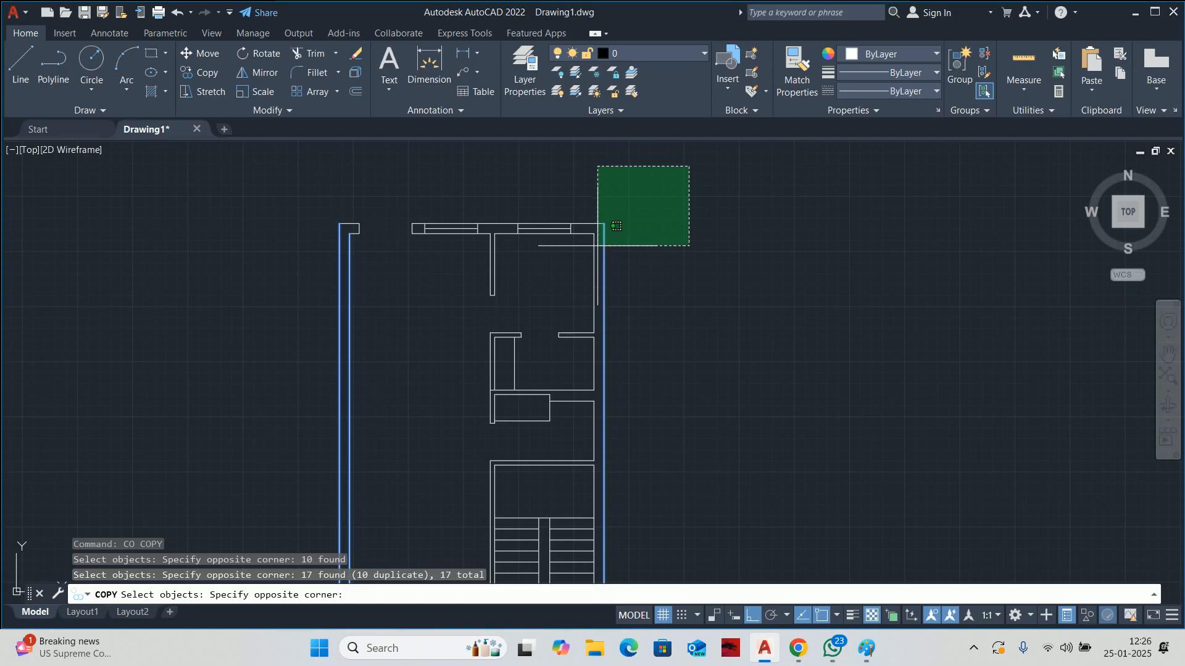
{"action": "left_click", "coordinate": [593, 225]}
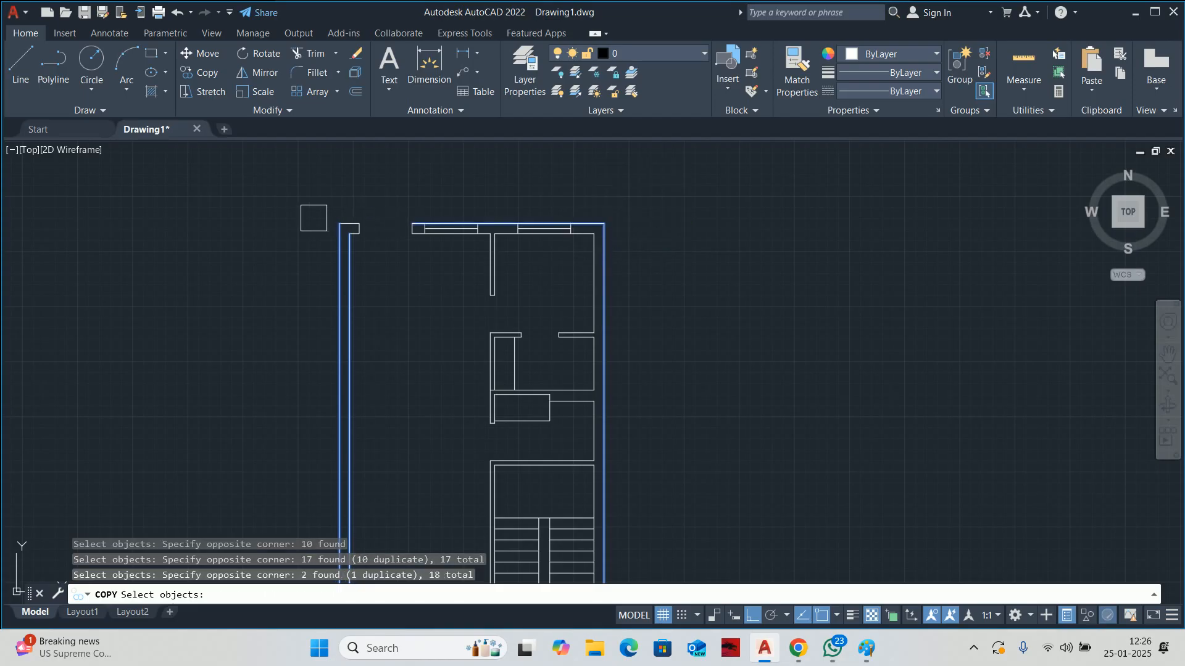
{"action": "scroll", "coordinate": [313, 217], "scroll_direction": "up", "scroll_amount": 2}
{"action": "left_click", "coordinate": [334, 198]}
{"action": "left_click", "coordinate": [481, 312]}
{"action": "scroll", "coordinate": [453, 267], "scroll_direction": "up", "scroll_amount": 2}
{"action": "left_click", "coordinate": [458, 274], "text": "shift"}
{"action": "left_click", "coordinate": [402, 228], "text": "shift"}
{"action": "scroll", "coordinate": [401, 234], "scroll_direction": "down", "scroll_amount": 4}
{"action": "scroll", "coordinate": [521, 267], "scroll_direction": "up", "scroll_amount": 3}
{"action": "scroll", "coordinate": [312, 203], "scroll_direction": "up", "scroll_amount": 5}
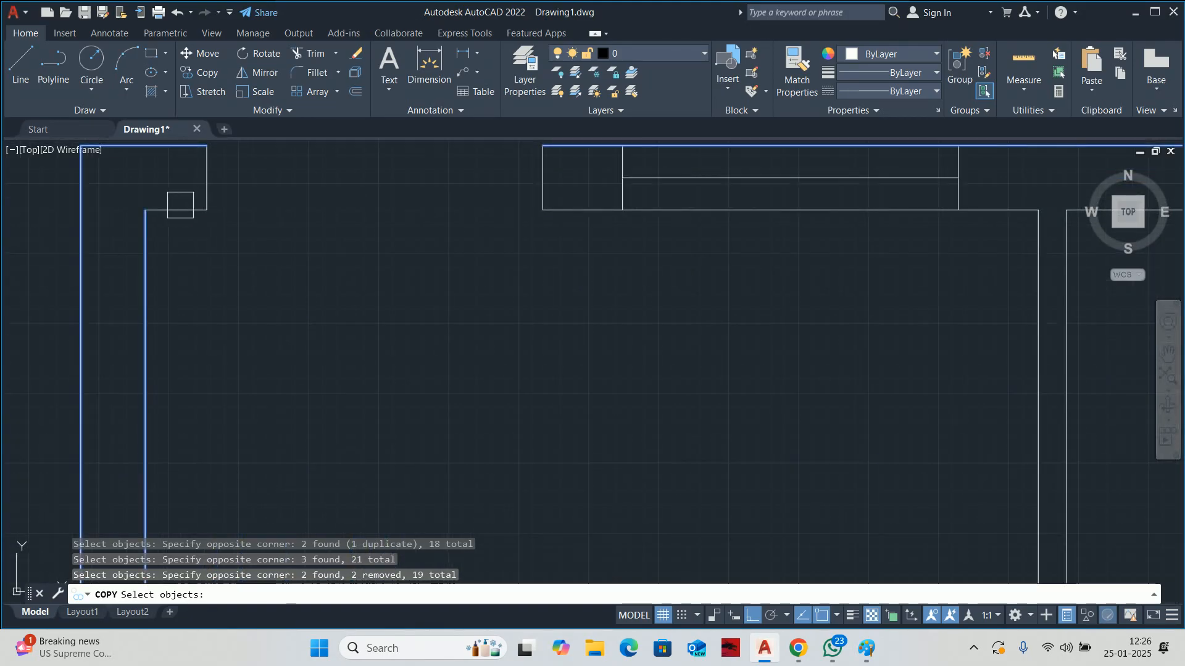
{"action": "left_click", "coordinate": [180, 205]}
- Add the small duct, staircase and crossed shaft room to the selection and copy everything about 17000 horizontally to the right
{"action": "scroll", "coordinate": [210, 237], "scroll_direction": "down", "scroll_amount": 6}
{"action": "mouse_move", "coordinate": [494, 431]}
{"action": "middle_mouse_down"}
{"action": "mouse_move", "coordinate": [592, 158]}
{"action": "mouse_move", "coordinate": [593, 220]}
{"action": "mouse_move", "coordinate": [509, 388]}
{"action": "middle_mouse_up"}
{"action": "left_click", "coordinate": [391, 218]}
{"action": "left_click", "coordinate": [721, 374]}
{"action": "middle_click_drag", "start_coordinate": [754, 418], "coordinate": [408, 222]}
{"action": "left_click", "coordinate": [407, 225]}
{"action": "middle_click_drag", "start_coordinate": [759, 563], "coordinate": [685, 335]}
{"action": "scroll", "coordinate": [685, 335], "scroll_direction": "down", "scroll_amount": 2}
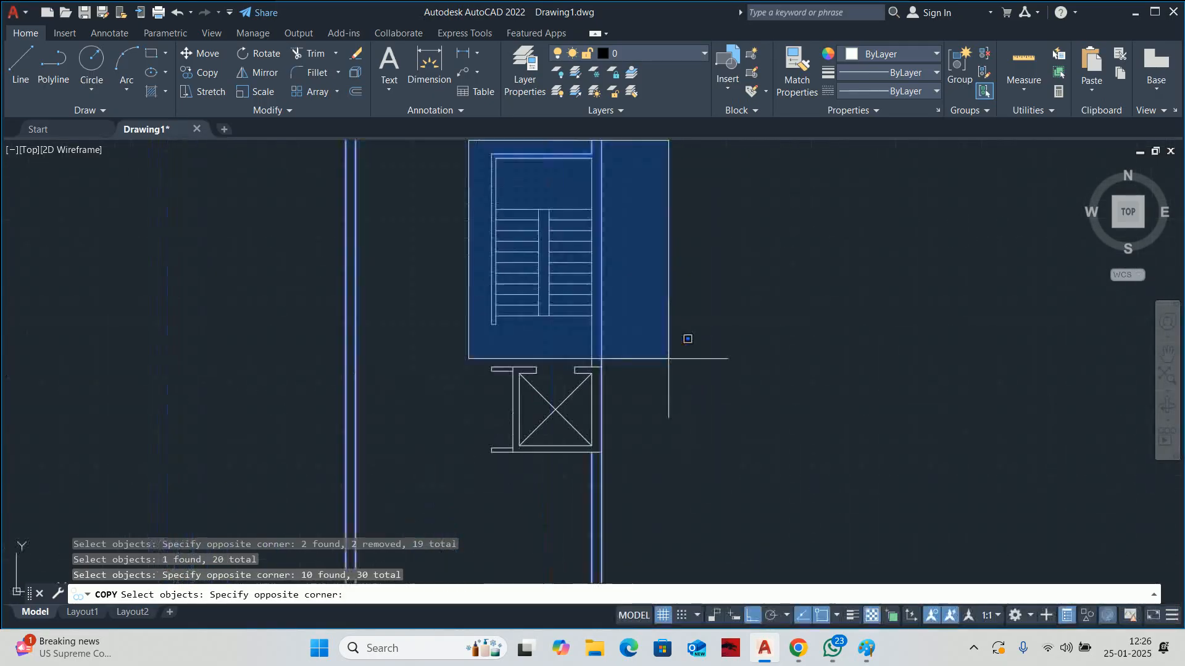
{"action": "left_click", "coordinate": [732, 450]}
{"action": "scroll", "coordinate": [641, 411], "scroll_direction": "down", "scroll_amount": 3}
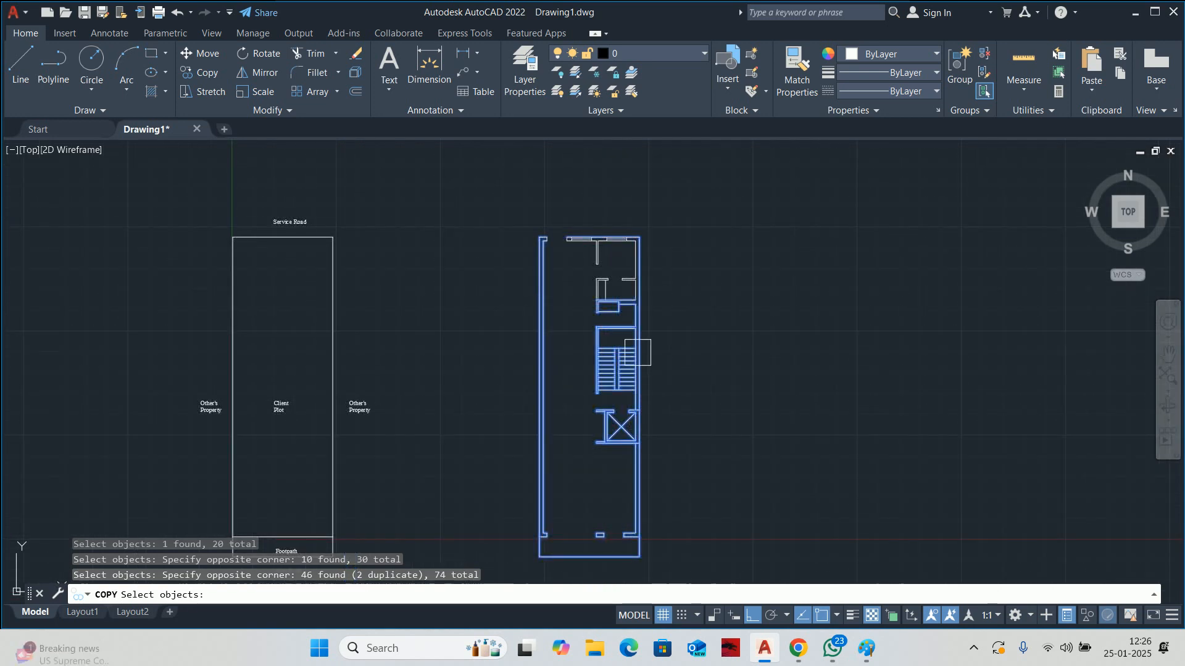
{"action": "middle_click_drag", "start_coordinate": [641, 411], "coordinate": [518, 403]}
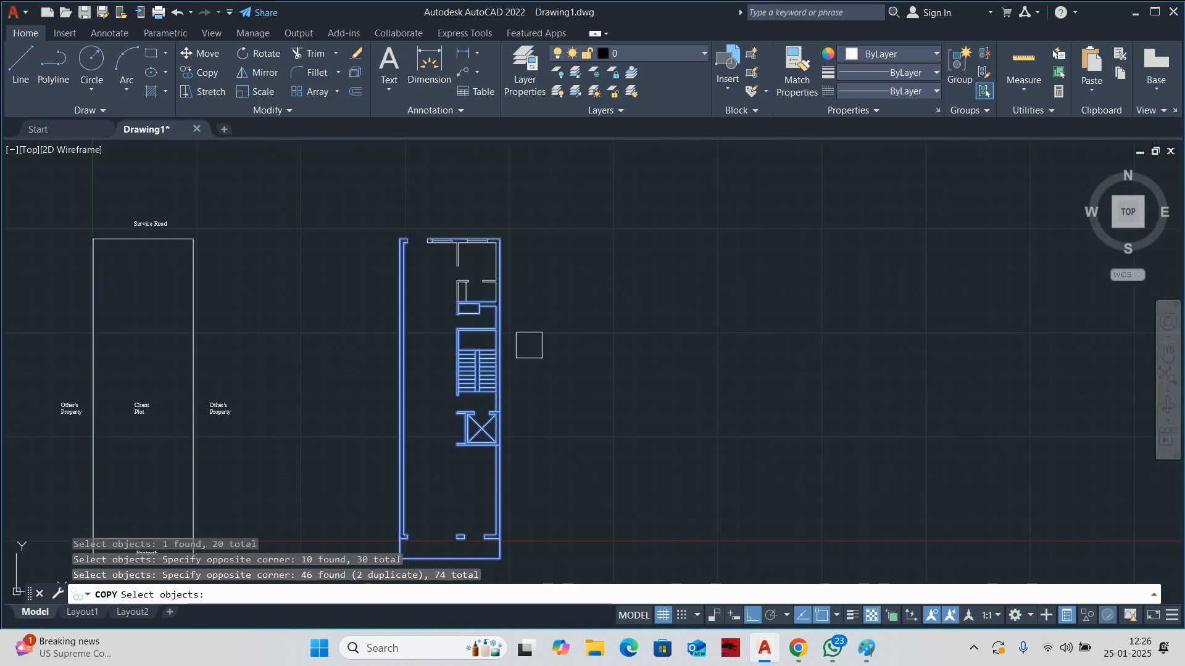
{"action": "key", "text": "Return"}
{"action": "left_click", "coordinate": [533, 287]}
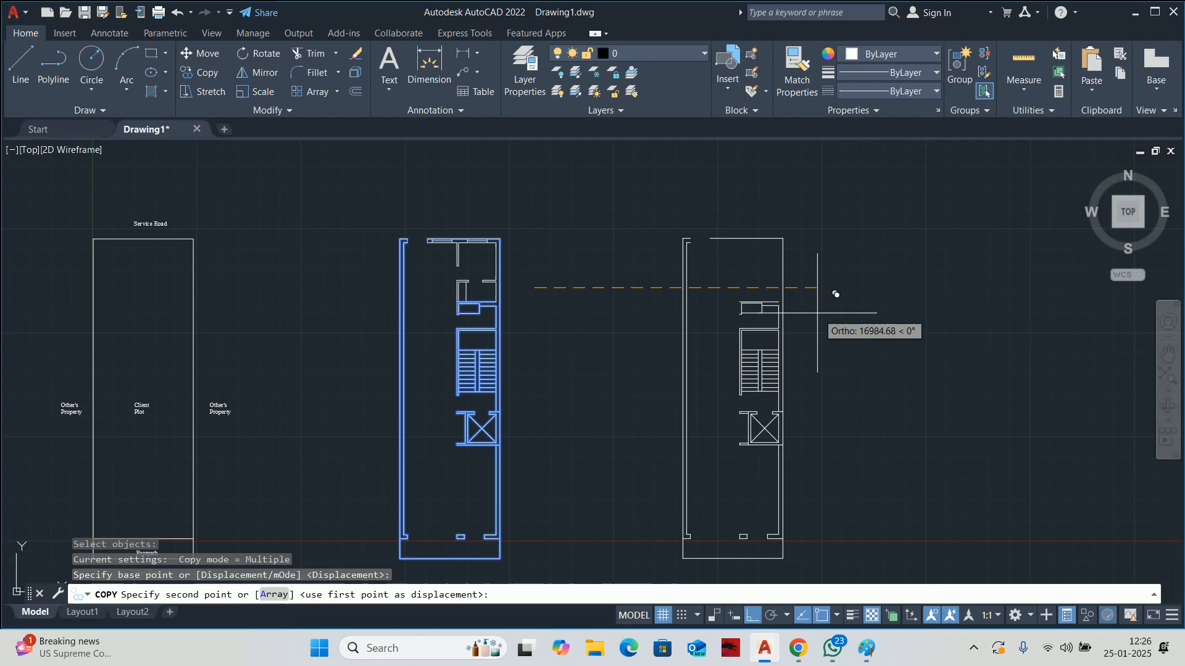
{"action": "left_click", "coordinate": [818, 312]}
{"action": "key", "text": "Escape"}
{"action": "key", "text": "Escape"}
{"action": "key", "text": "Escape"}
- Join the two outer line segments of the copied plan's upper wall across the opening
{"action": "middle_click_drag", "start_coordinate": [799, 333], "coordinate": [655, 354]}
{"action": "scroll", "coordinate": [597, 270], "scroll_direction": "up", "scroll_amount": 8}
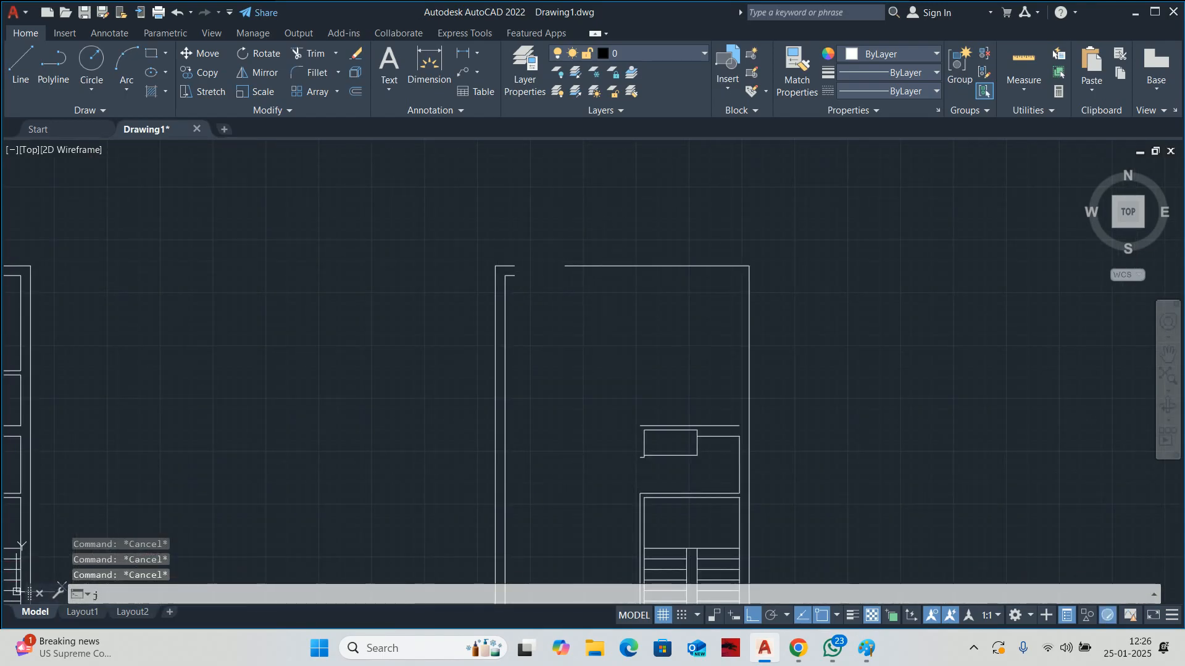
{"action": "type", "text": "j"}
{"action": "key", "text": "Return"}
{"action": "left_click", "coordinate": [608, 270]}
{"action": "left_click", "coordinate": [481, 269]}
{"action": "key", "text": "Return"}
{"action": "scroll", "coordinate": [487, 269], "scroll_direction": "down", "scroll_amount": 3}
{"action": "key", "text": "Escape"}
{"action": "key", "text": "Escape"}
{"action": "key", "text": "Escape"}
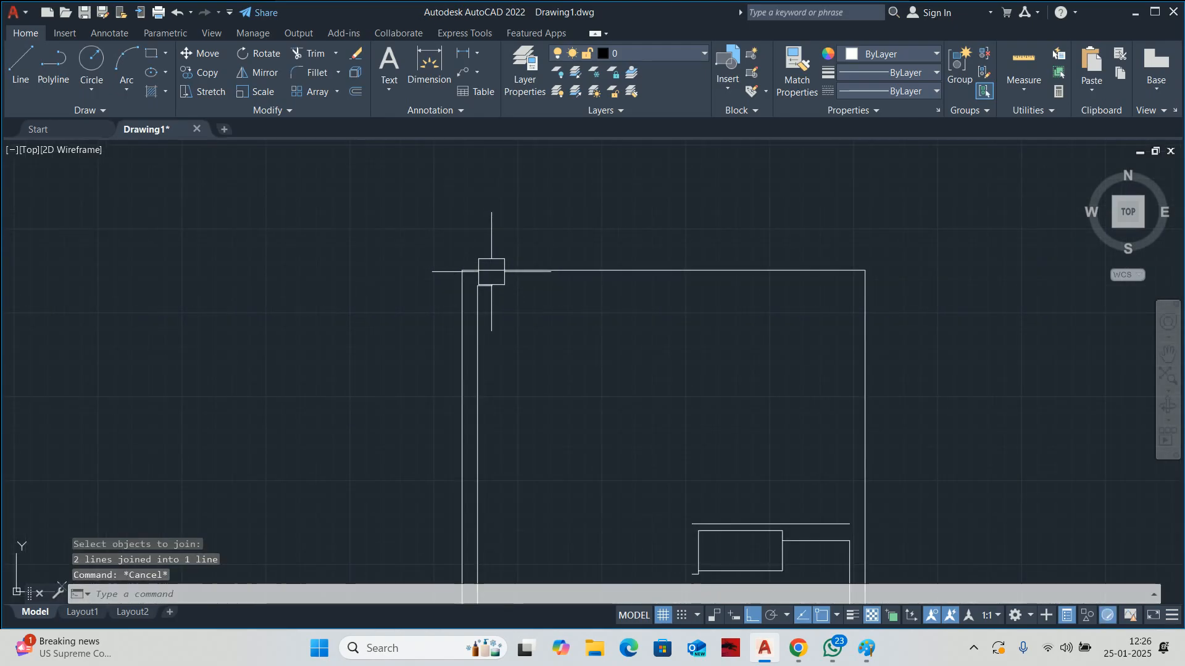
- Extend the copied upper wall's short inner line across to the right outer wall line
{"action": "type", "text": "ex"}
{"action": "key", "text": "Return"}
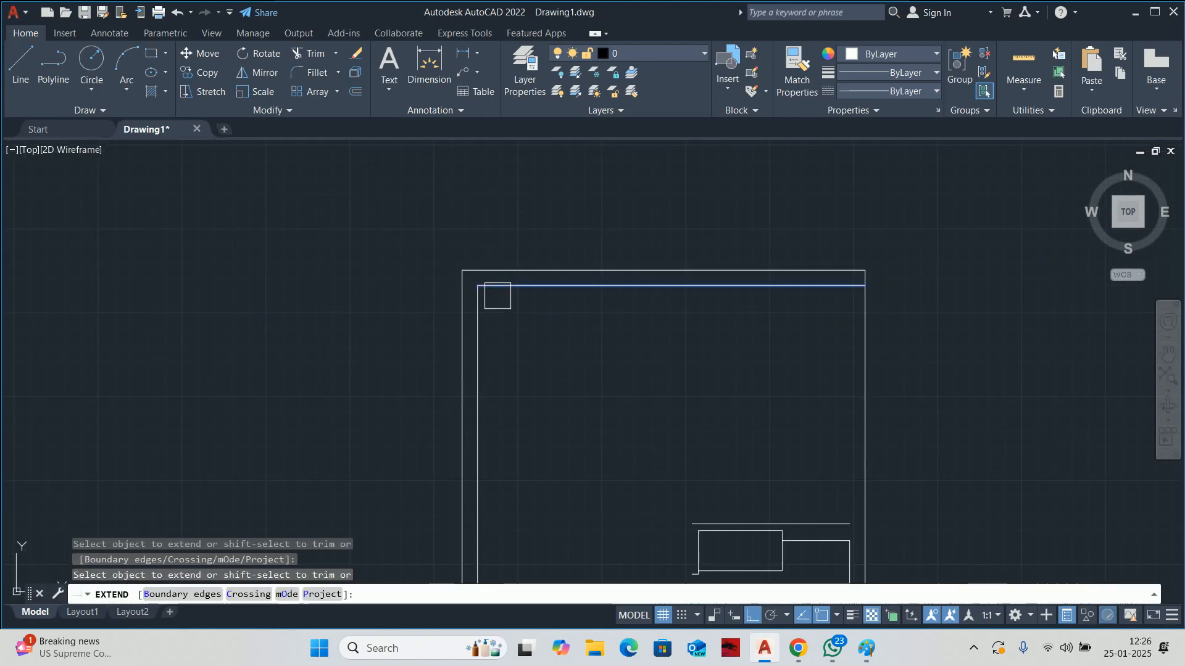
{"action": "key", "text": "Escape"}
{"action": "key", "text": "Escape"}
- Draw the copied right wall's missing inner line from the duct wall up to the upper wall's inner line
{"action": "scroll", "coordinate": [675, 371], "scroll_direction": "down", "scroll_amount": 2}
{"action": "middle_click_drag", "start_coordinate": [737, 455], "coordinate": [634, 415]}
{"action": "type", "text": "l"}
{"action": "key", "text": "Return"}
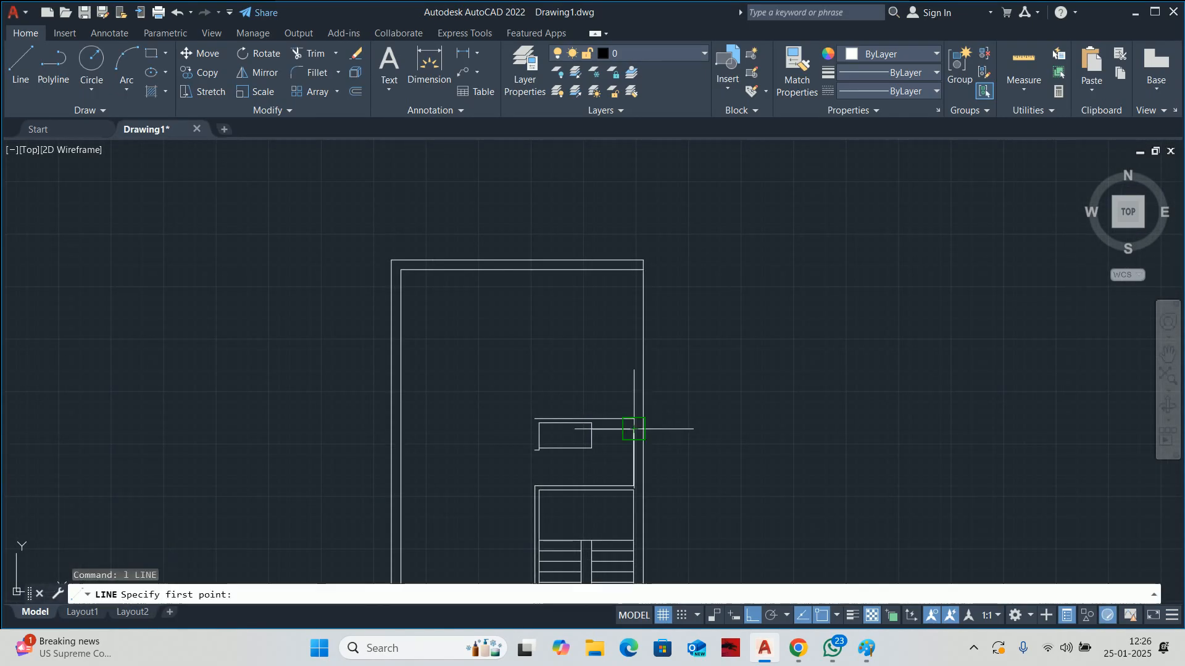
{"action": "scroll", "coordinate": [627, 410], "scroll_direction": "up", "scroll_amount": 3}
{"action": "left_click", "coordinate": [629, 413]}
{"action": "scroll", "coordinate": [595, 497], "scroll_direction": "up", "scroll_amount": 4}
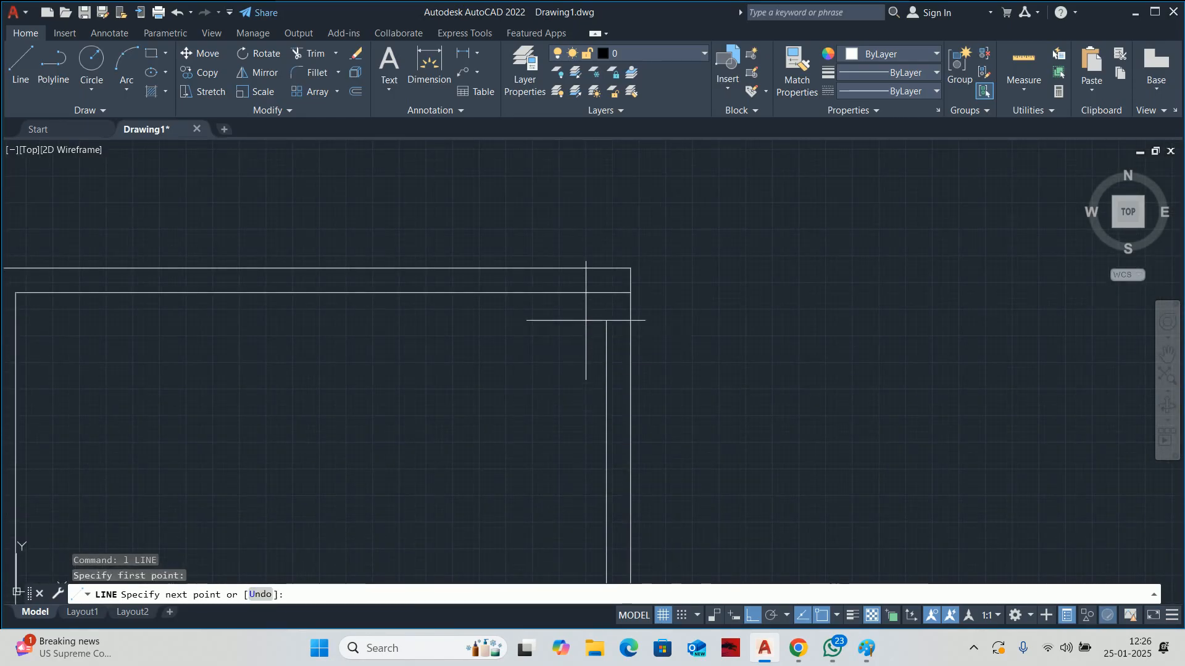
{"action": "left_click", "coordinate": [606, 292]}
{"action": "key", "text": "Escape"}
- Trim the excess inner line at the copied plan's upper right corner
{"action": "type", "text": "tr"}
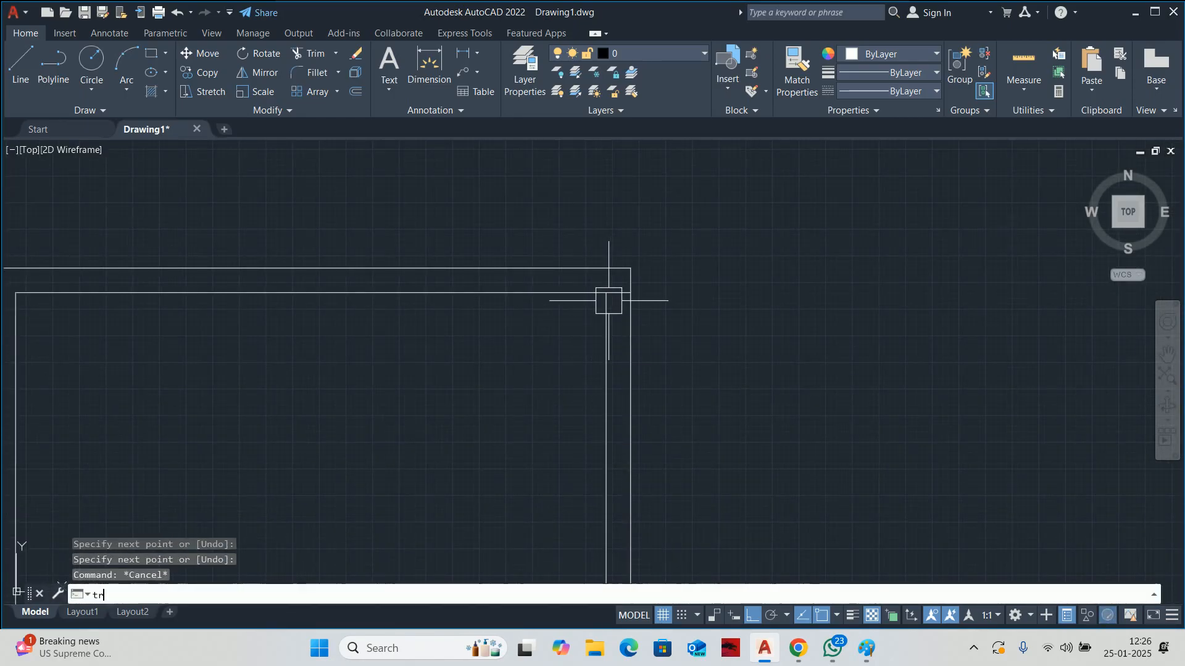
{"action": "key", "text": "Return"}
{"action": "scroll", "coordinate": [608, 296], "scroll_direction": "down", "scroll_amount": 2}
{"action": "scroll", "coordinate": [597, 308], "scroll_direction": "up", "scroll_amount": 1}
{"action": "key", "text": "Return"}
{"action": "key", "text": "Escape"}
{"action": "scroll", "coordinate": [596, 308], "scroll_direction": "down", "scroll_amount": 3}
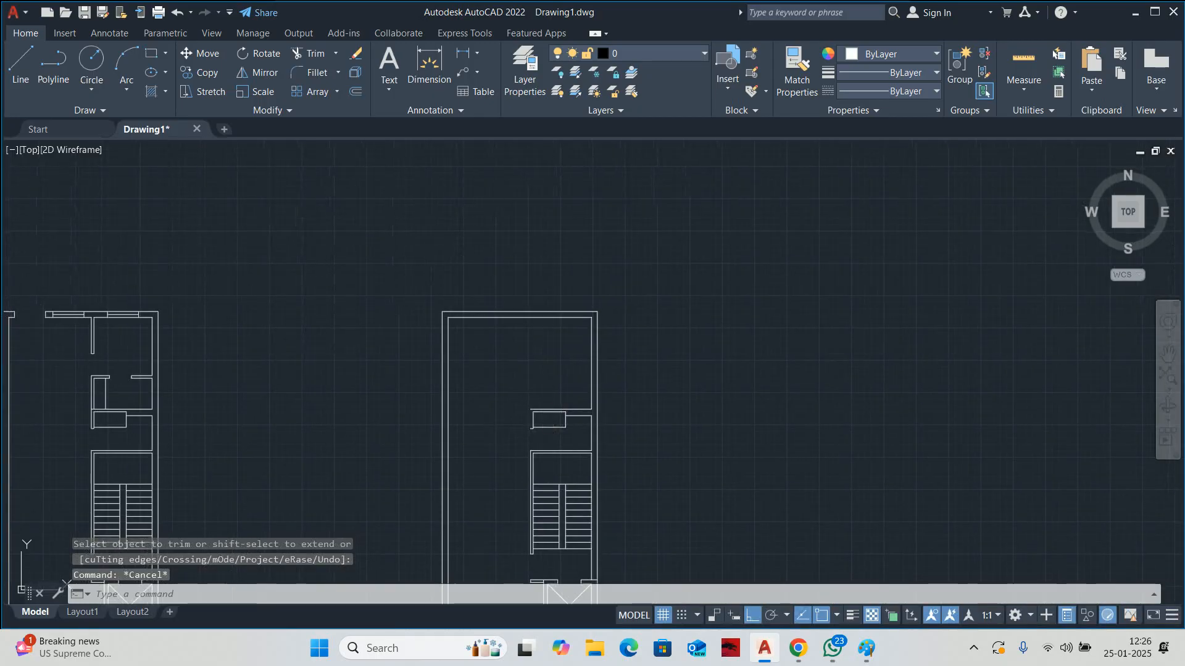
- Extend both lines of the copied staircase's left partition past the duct to the upper wall's inner line
{"action": "scroll", "coordinate": [531, 465], "scroll_direction": "up", "scroll_amount": 4}
{"action": "type", "text": "ex"}
{"action": "key", "text": "Return"}
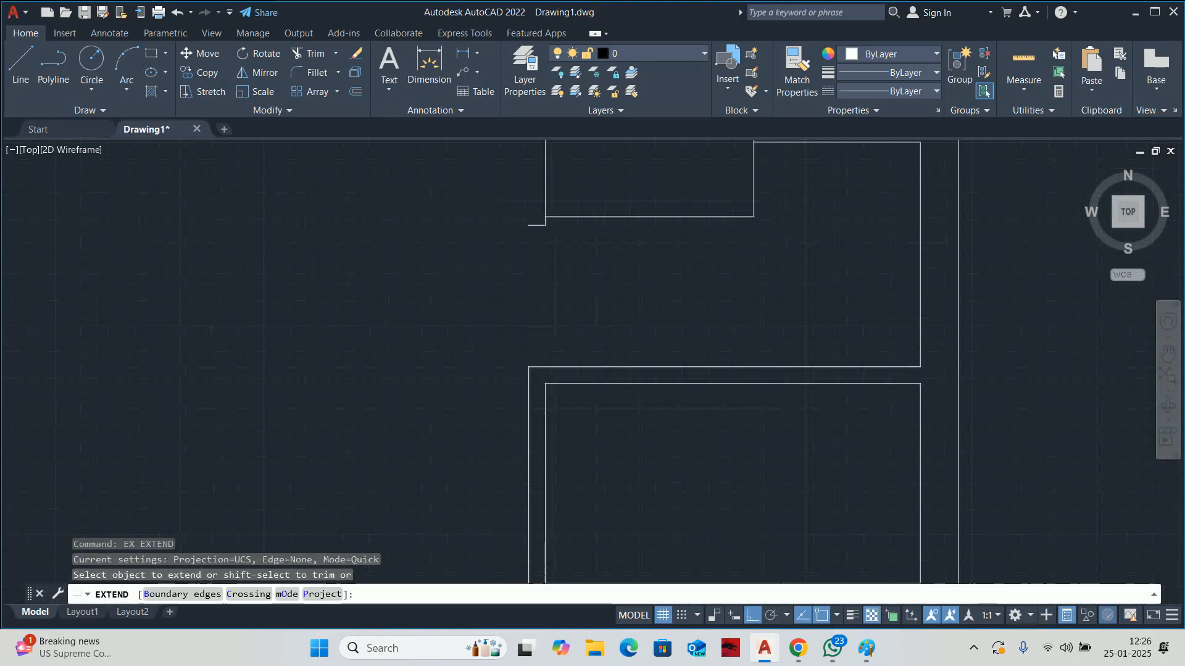
{"action": "middle_click_drag", "start_coordinate": [554, 457], "coordinate": [561, 483]}
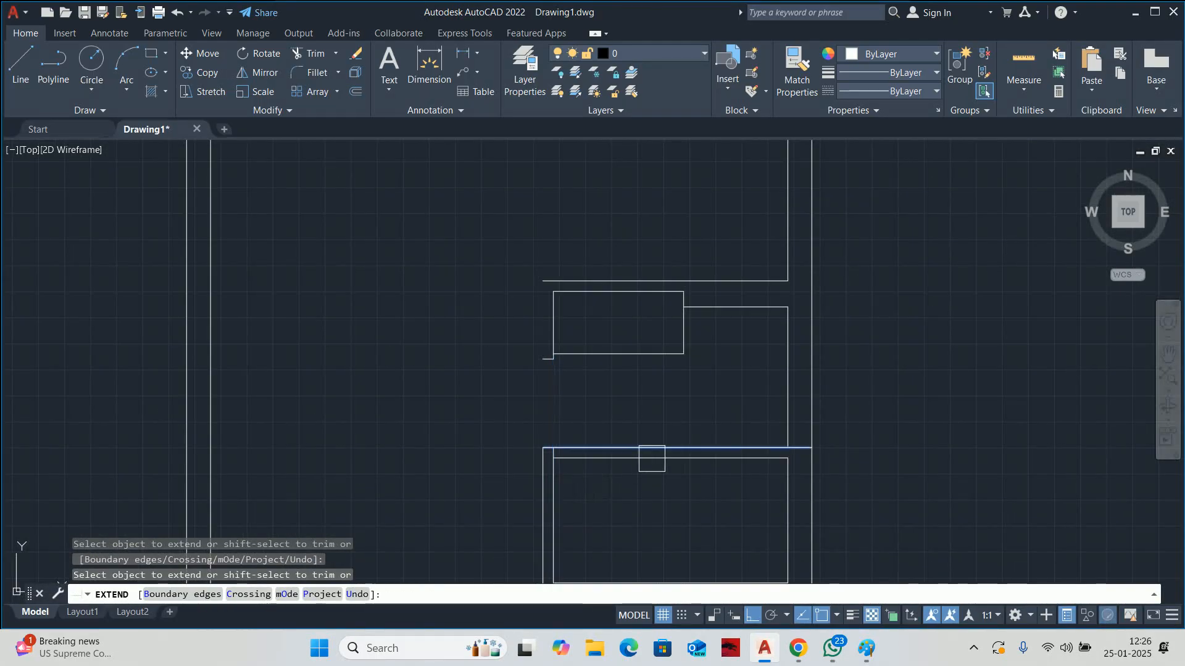
{"action": "key", "text": "ctrl+z"}
{"action": "middle_click_drag", "start_coordinate": [573, 359], "coordinate": [582, 400]}
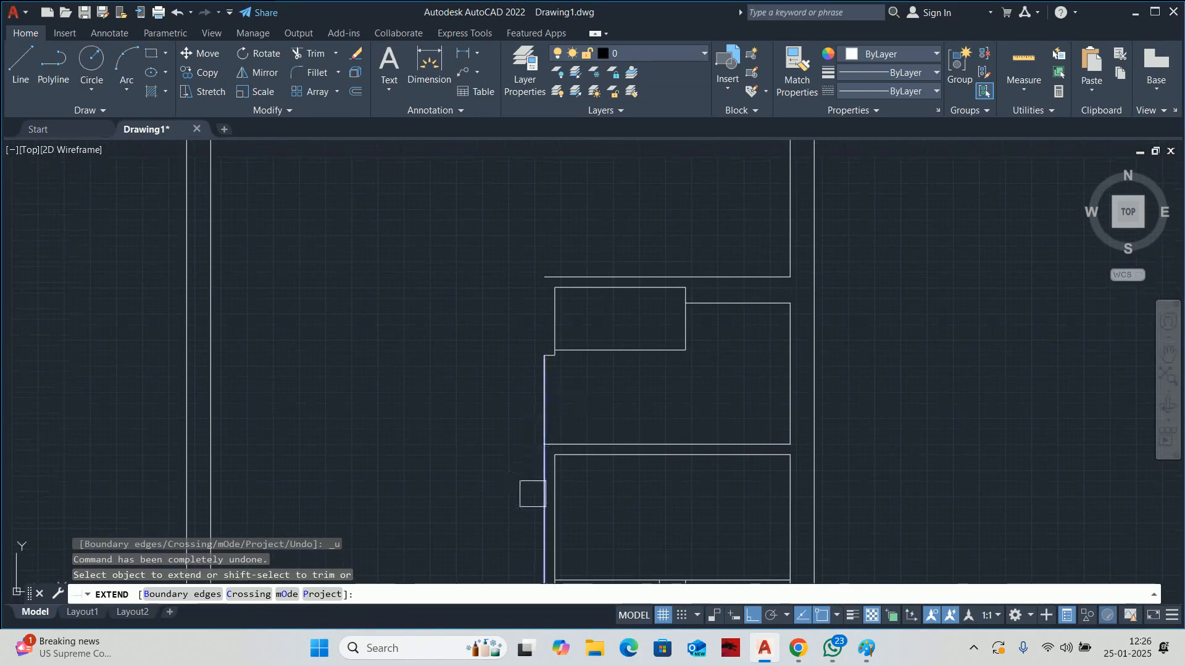
{"action": "left_click", "coordinate": [535, 495]}
{"action": "left_click", "coordinate": [535, 393]}
{"action": "middle_click_drag", "start_coordinate": [549, 364], "coordinate": [560, 583]}
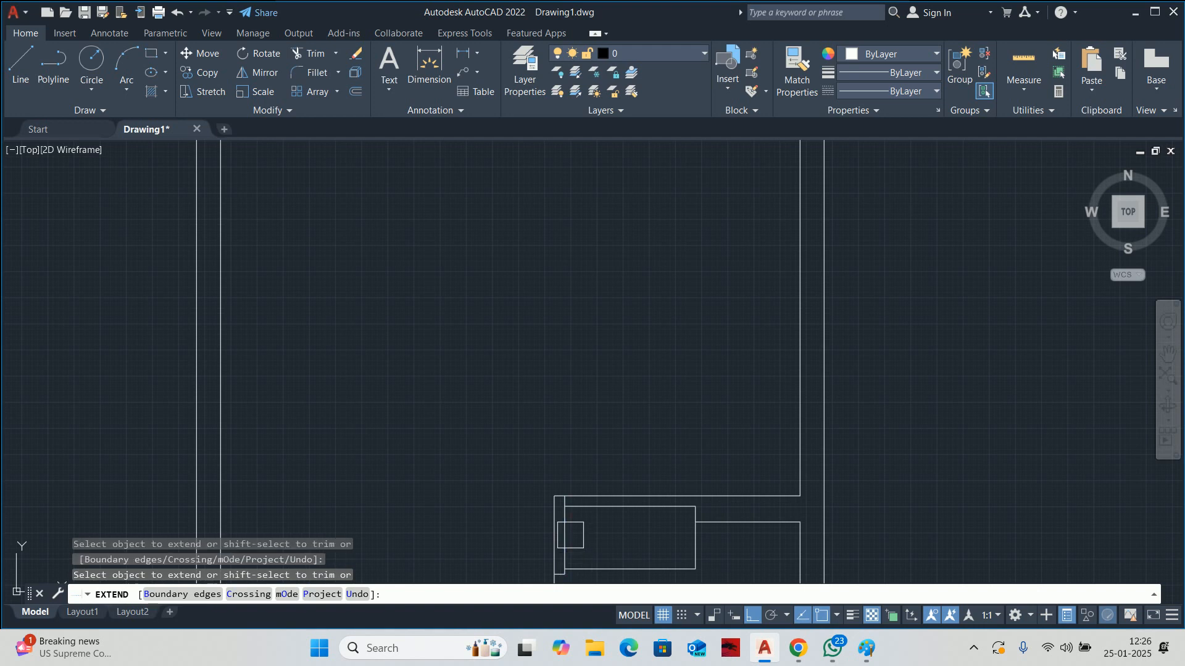
{"action": "scroll", "coordinate": [570, 535], "scroll_direction": "down", "scroll_amount": 3}
{"action": "left_click", "coordinate": [571, 542]}
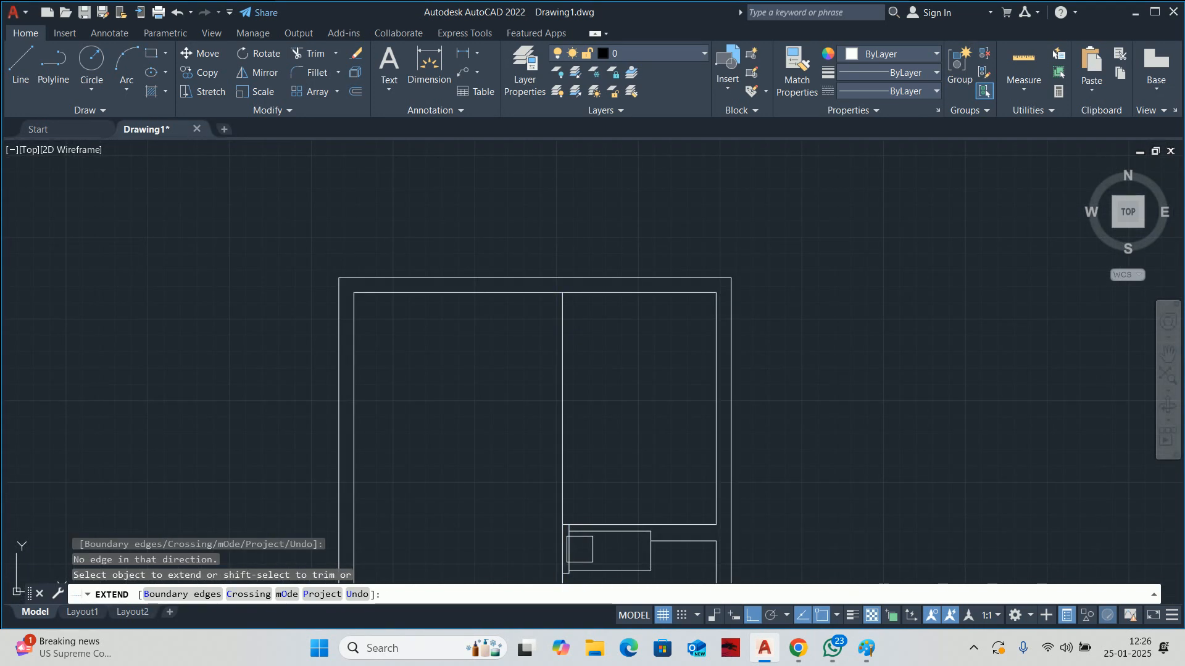
{"action": "key", "text": "Escape"}
{"action": "key", "text": "Escape"}
{"action": "scroll", "coordinate": [615, 399], "scroll_direction": "down", "scroll_amount": 4}
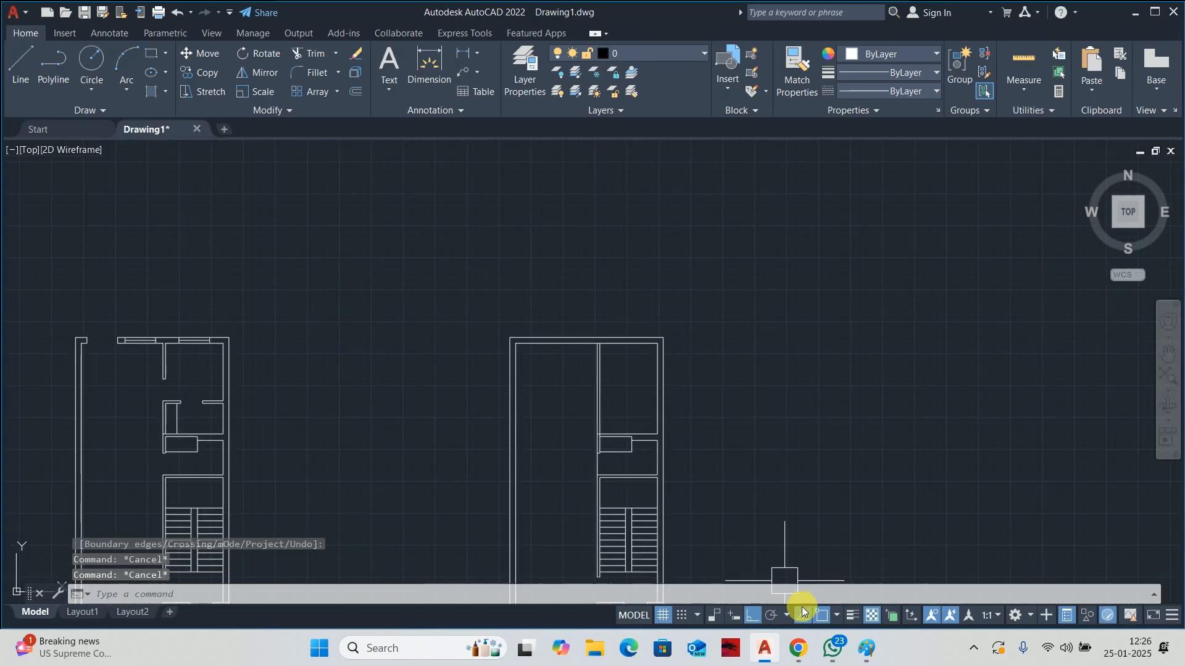
{"action": "left_click", "coordinate": [453, 563]}
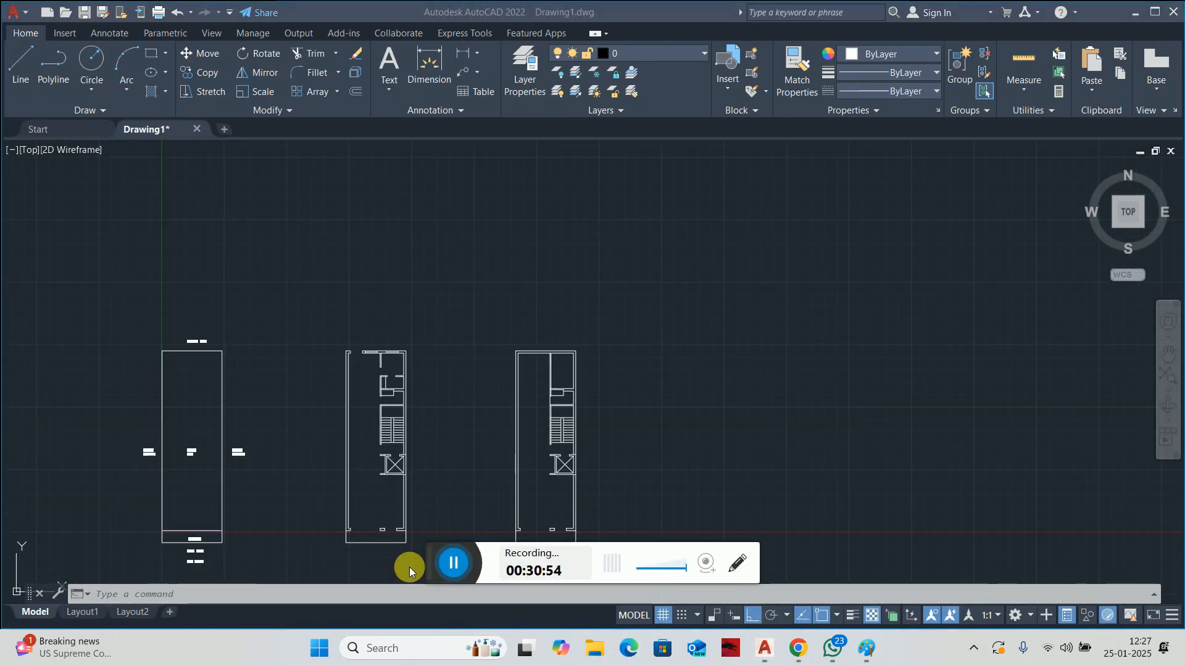
{"action": "left_click", "coordinate": [410, 568]}
{"action": "scroll", "coordinate": [514, 436], "scroll_direction": "down", "scroll_amount": 2}
{"action": "middle_click_drag", "start_coordinate": [513, 436], "coordinate": [494, 334]}
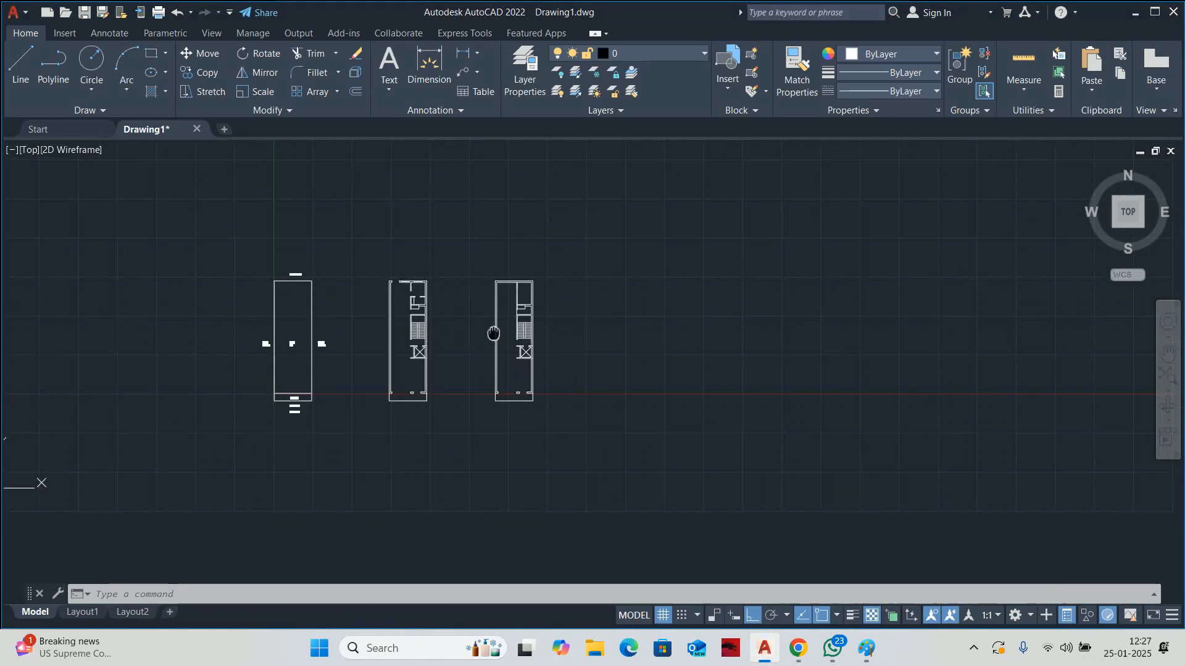
{"action": "scroll", "coordinate": [496, 327], "scroll_direction": "up", "scroll_amount": 3}
{"action": "key", "text": "Escape"}
{"action": "scroll", "coordinate": [587, 360], "scroll_direction": "down", "scroll_amount": 1}
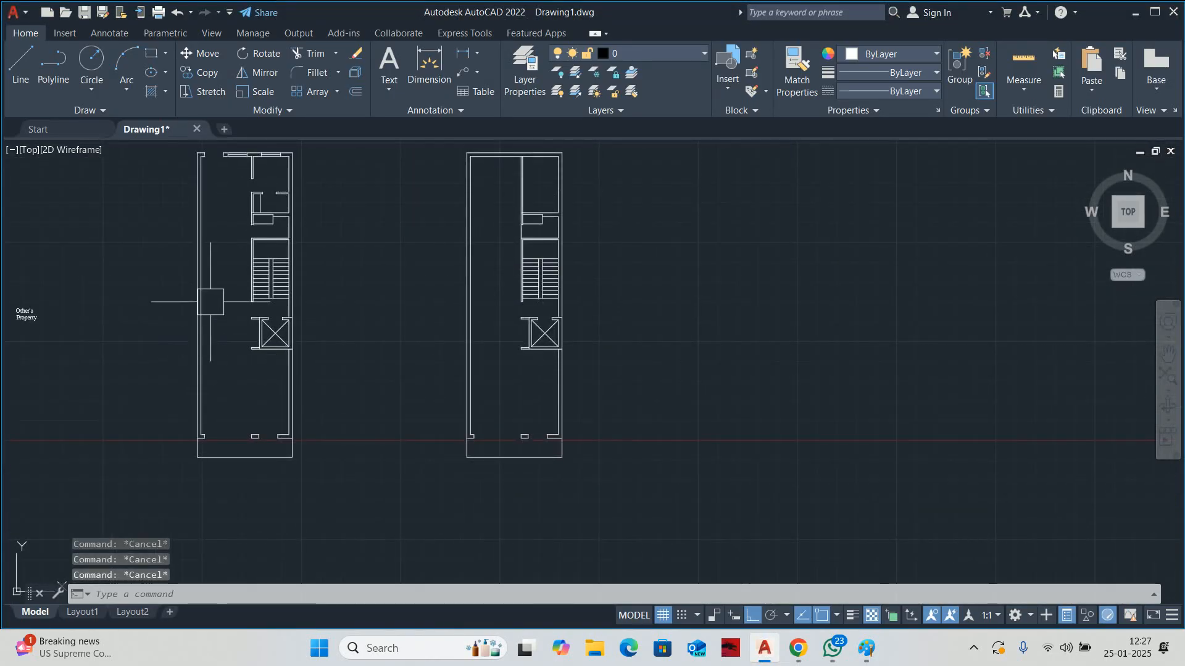
{"action": "middle_click_drag", "start_coordinate": [346, 296], "coordinate": [473, 295]}
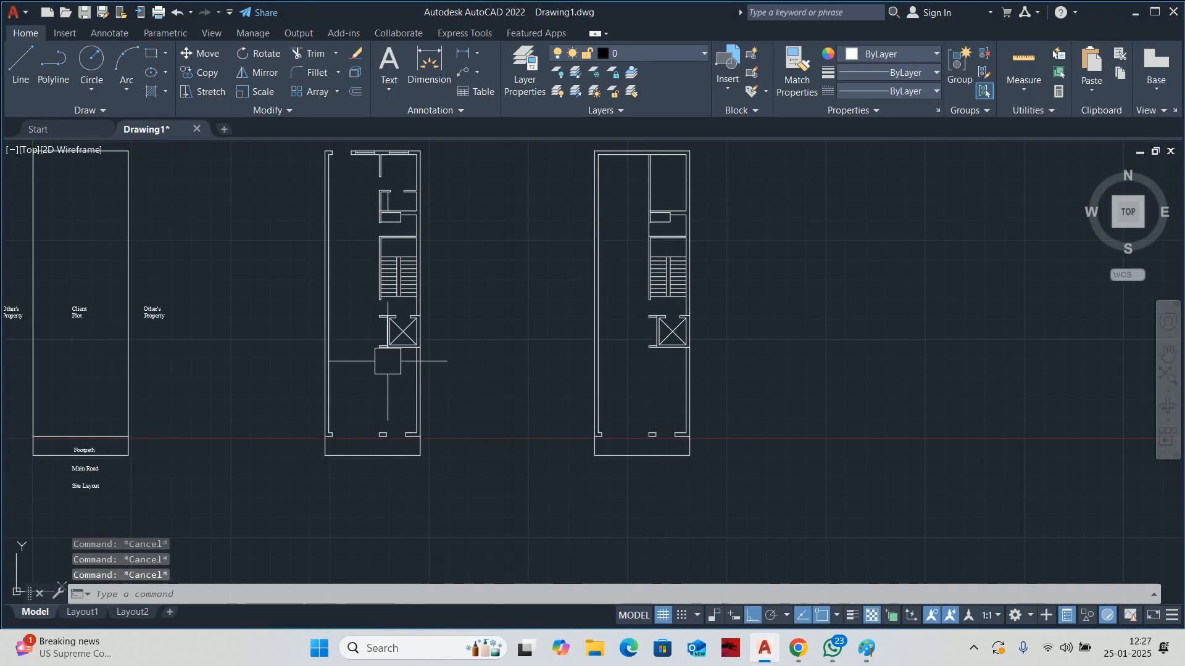
{"action": "middle_click_drag", "start_coordinate": [638, 358], "coordinate": [515, 392]}
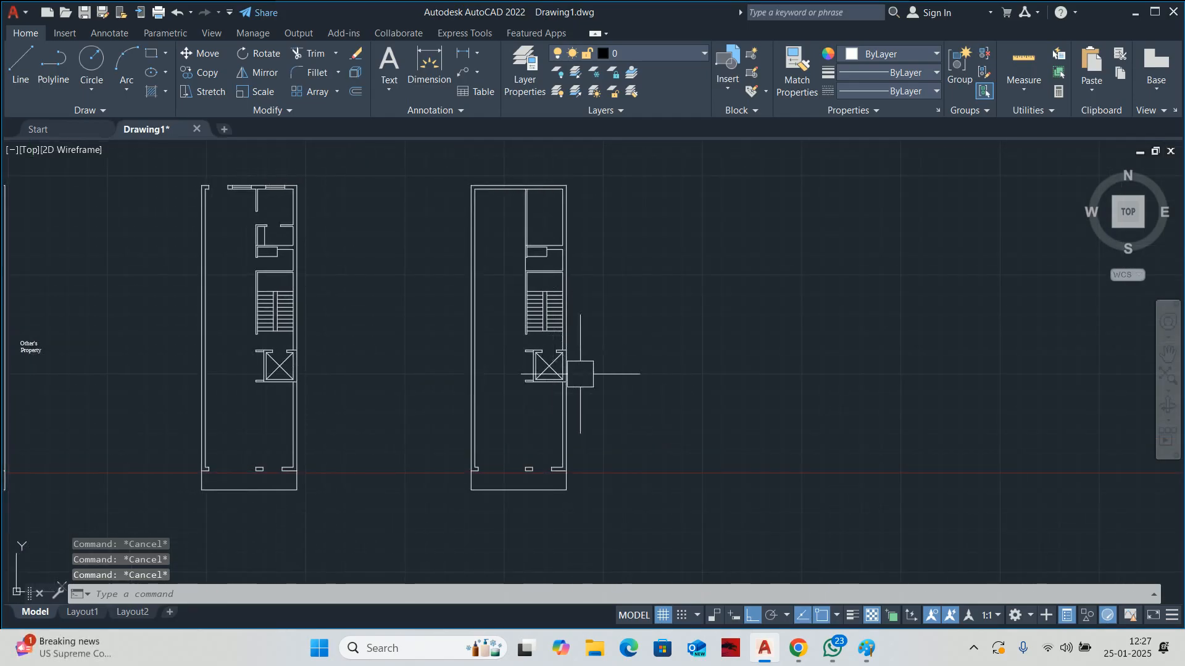
- Erase the four-line middle pier from the lower opening of the copied plan
{"action": "scroll", "coordinate": [533, 463], "scroll_direction": "up", "scroll_amount": 4}
{"action": "middle_click_drag", "start_coordinate": [535, 460], "coordinate": [544, 431]}
{"action": "left_click", "coordinate": [484, 423]}
{"action": "left_click", "coordinate": [545, 473]}
{"action": "key", "text": "Escape"}
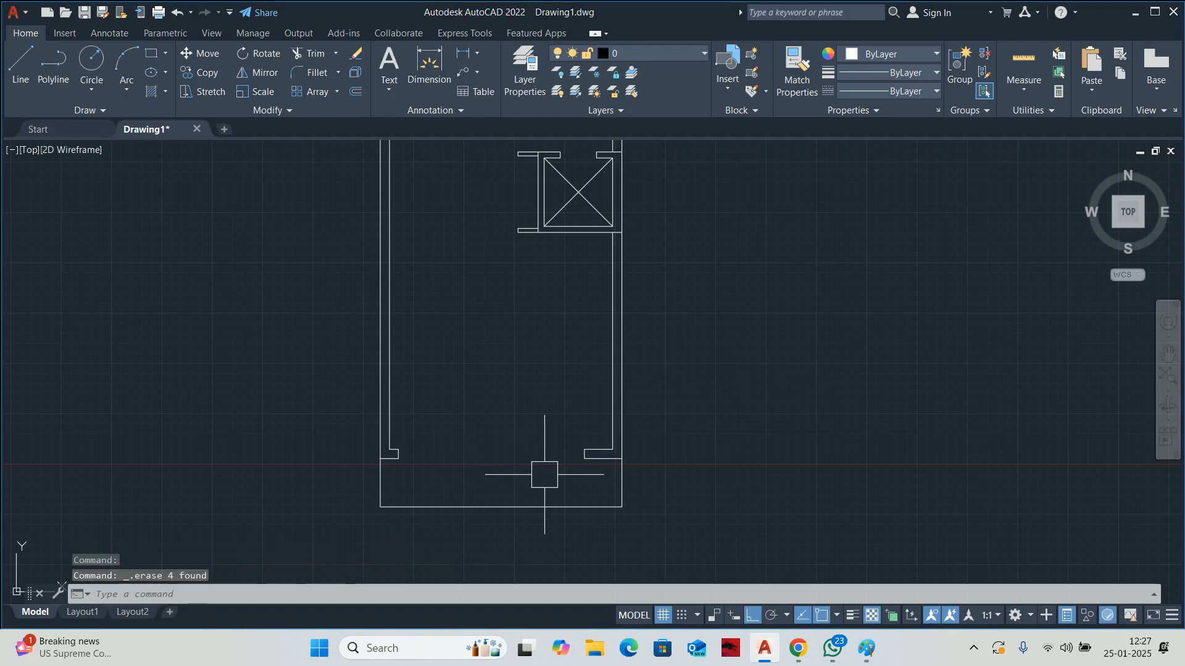
- Join the two inner line segments of the copied plan's lower wall across the opening
{"action": "type", "text": "j"}
{"action": "key", "text": "Return"}
{"action": "scroll", "coordinate": [570, 452], "scroll_direction": "up", "scroll_amount": 4}
{"action": "left_click", "coordinate": [621, 441]}
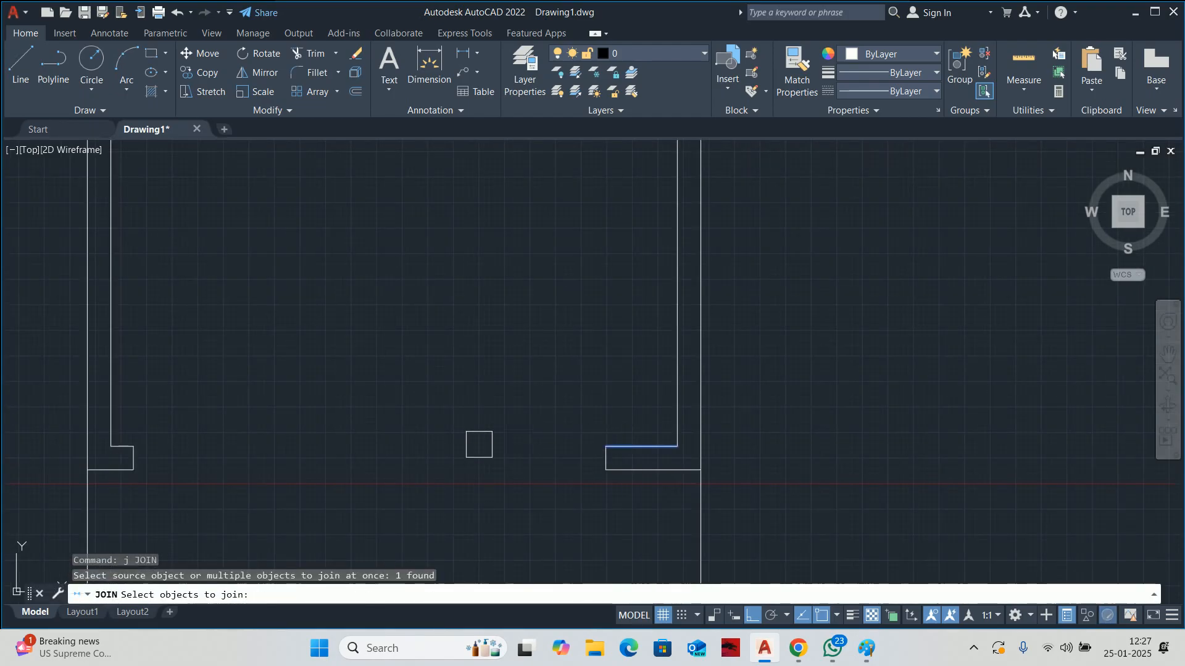
{"action": "scroll", "coordinate": [111, 440], "scroll_direction": "up", "scroll_amount": 4}
{"action": "left_click", "coordinate": [139, 455]}
{"action": "scroll", "coordinate": [139, 456], "scroll_direction": "down", "scroll_amount": 4}
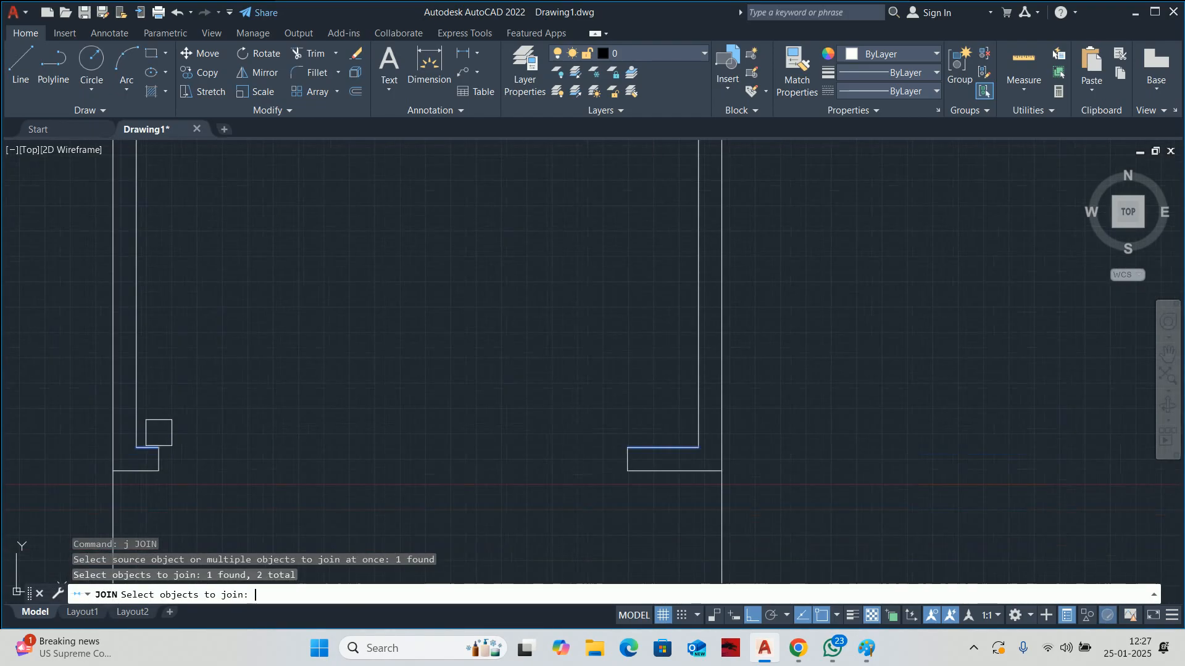
{"action": "key", "text": "Return"}
- Join the two outer line segments of the copied plan's lower wall into one continuous line
{"action": "key", "text": "Return"}
{"action": "left_click", "coordinate": [148, 476]}
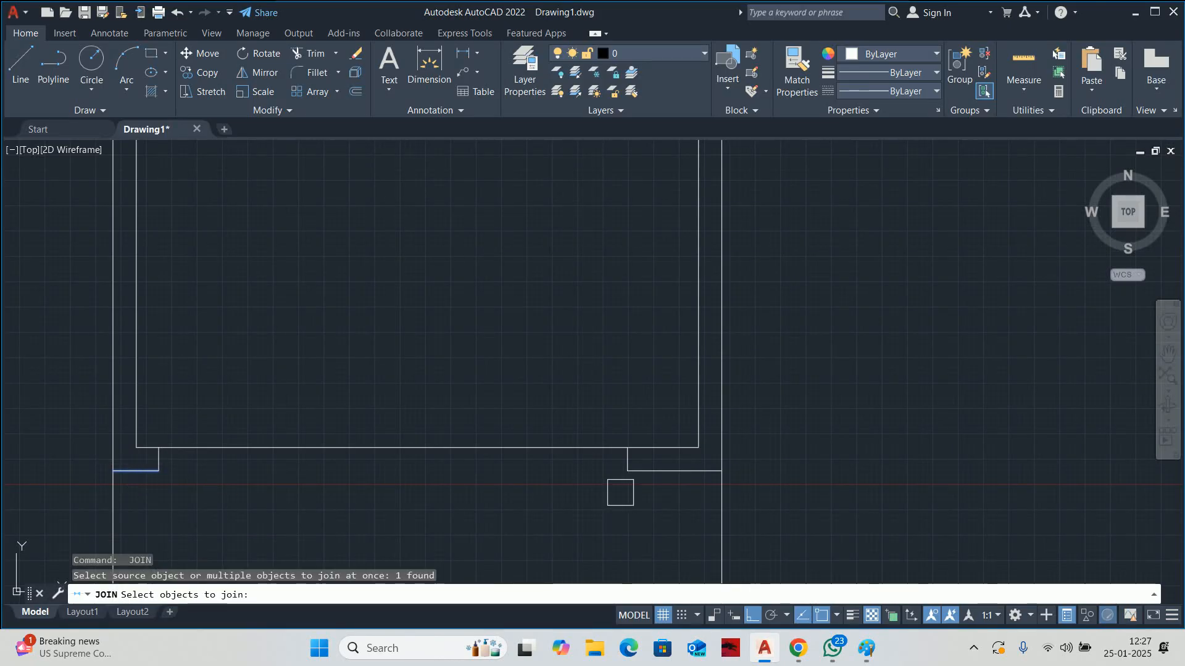
{"action": "left_click", "coordinate": [643, 472]}
{"action": "key", "text": "Return"}
{"action": "key", "text": "Escape"}
{"action": "key", "text": "Escape"}
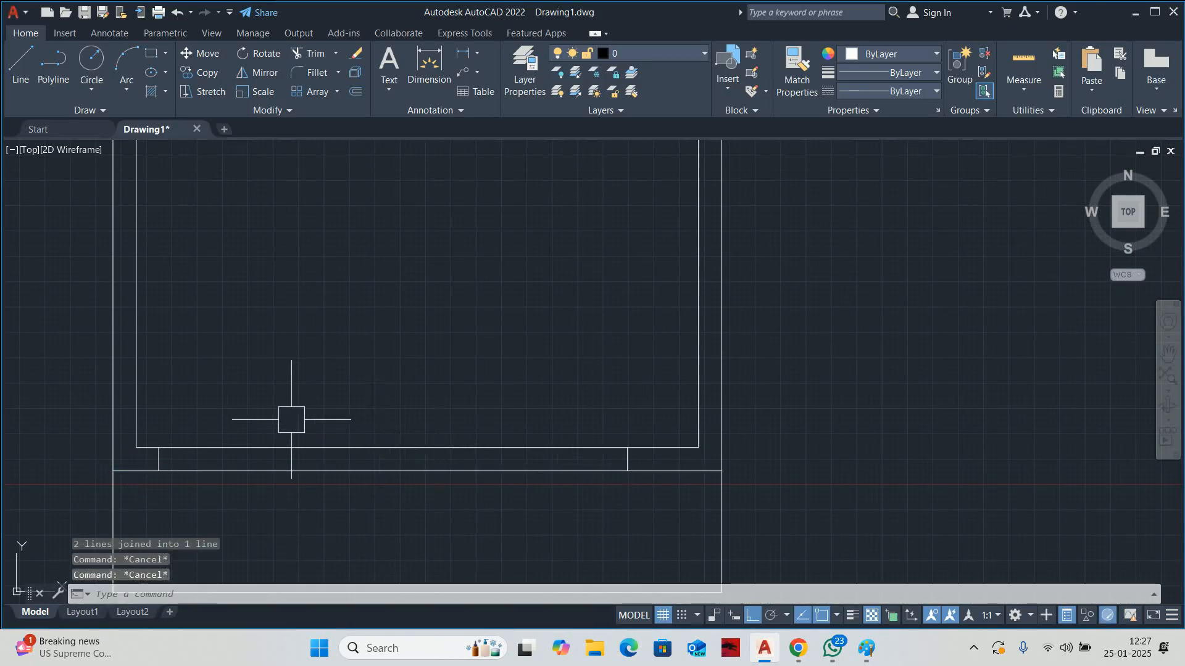
- Delete the two short vertical end lines left inside the copied plan's lower wall
{"action": "left_click", "coordinate": [151, 405]}
{"action": "left_click", "coordinate": [652, 508]}
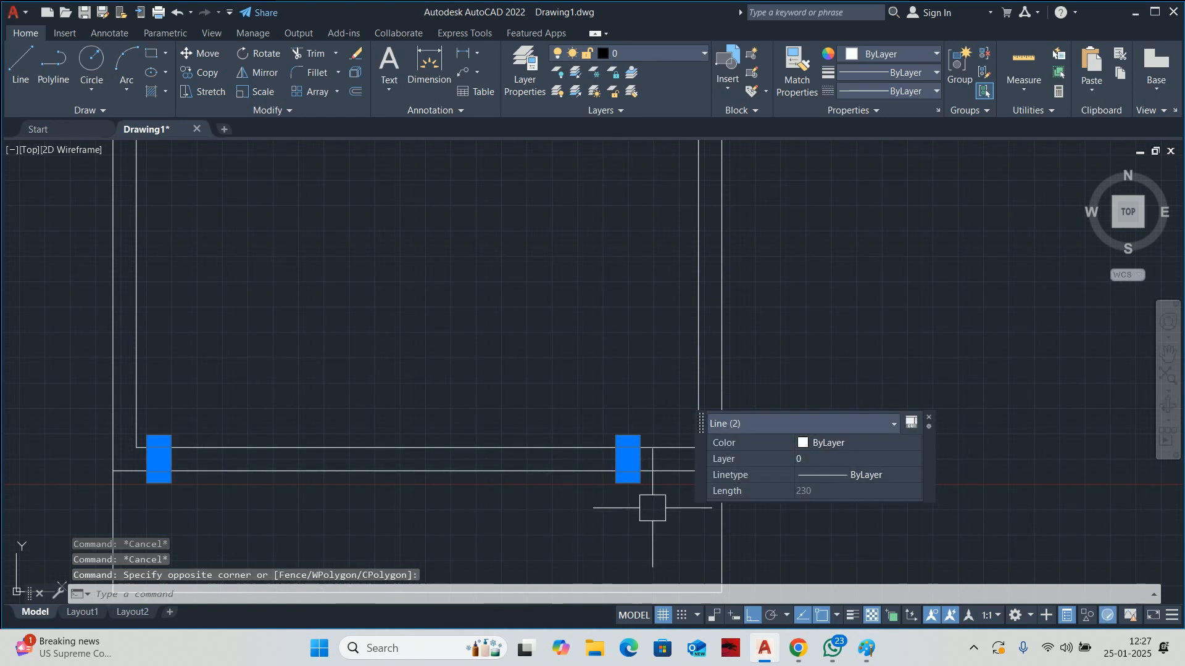
{"action": "key", "text": "Delete"}
{"action": "scroll", "coordinate": [648, 488], "scroll_direction": "down", "scroll_amount": 4}
{"action": "key", "text": "Escape"}
{"action": "key", "text": "Escape"}
{"action": "scroll", "coordinate": [626, 361], "scroll_direction": "down", "scroll_amount": 2}
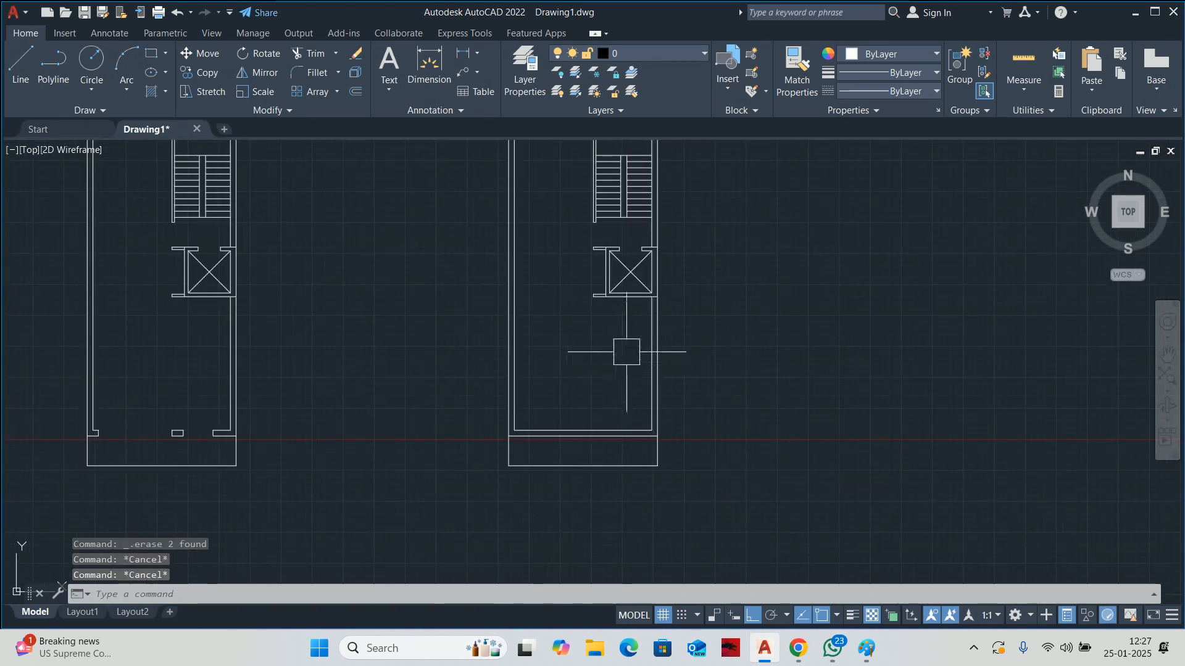
- Measure the lower room of the copied plan with the quick Measure tool
{"action": "left_click", "coordinate": [1025, 58]}
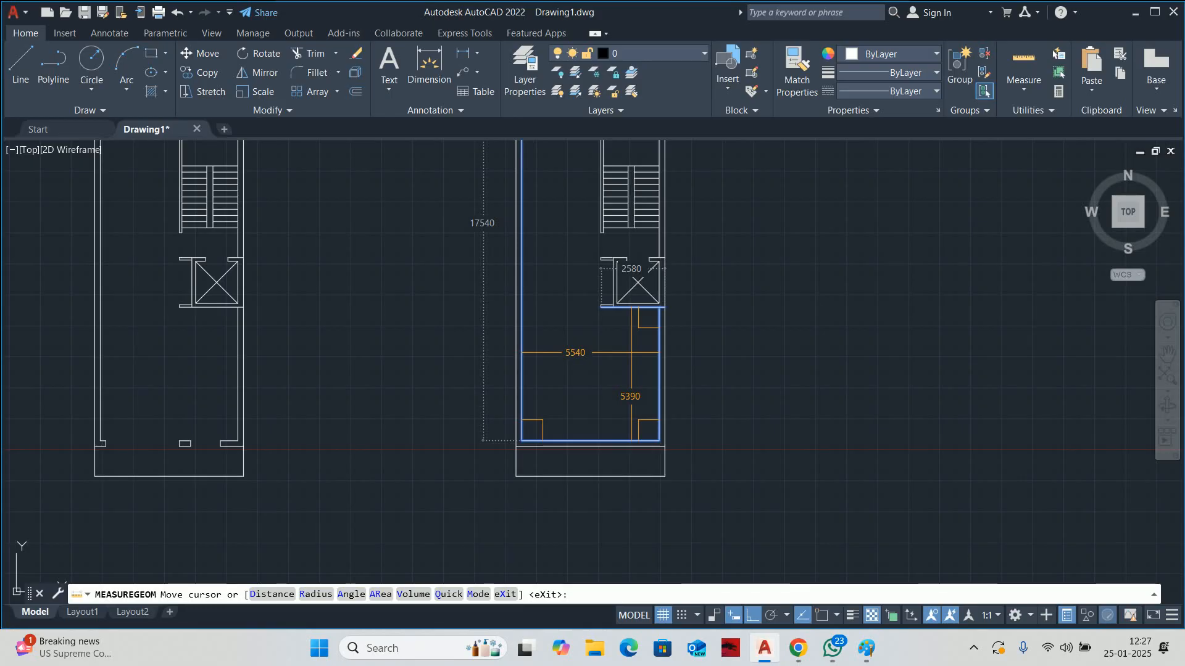
- Offset the lower line of the wall beneath the copied plan's shaft room downward by 5000
{"action": "key", "text": "Escape"}
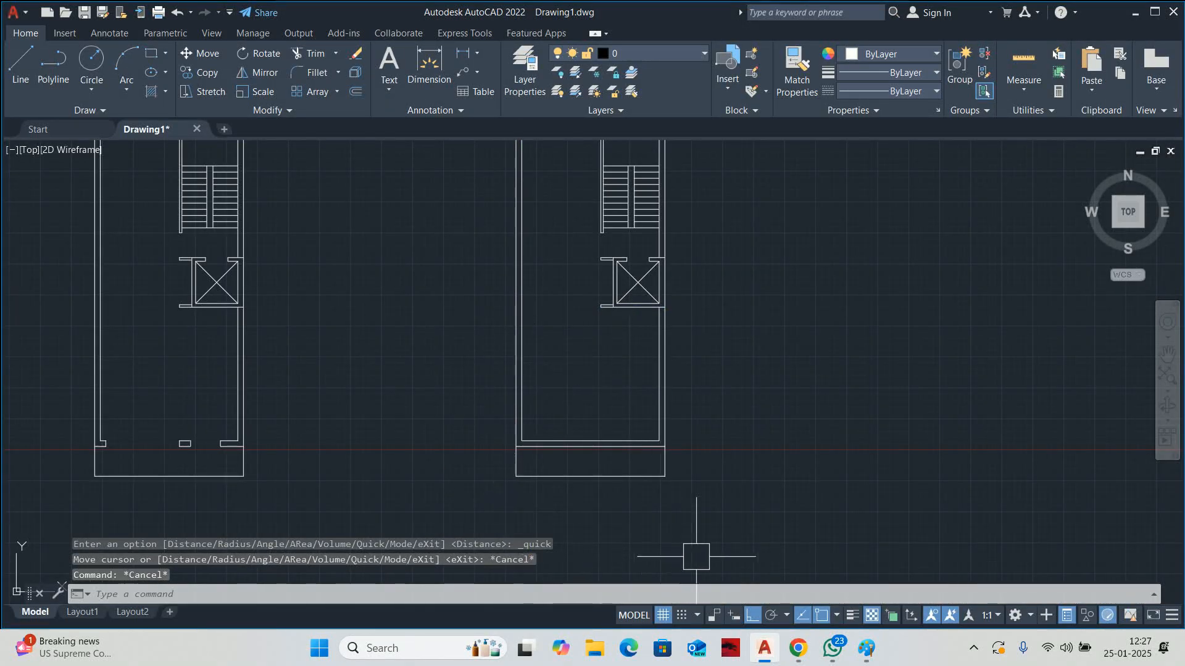
{"action": "type", "text": "o"}
{"action": "key", "text": "Return"}
{"action": "type", "text": "5"}
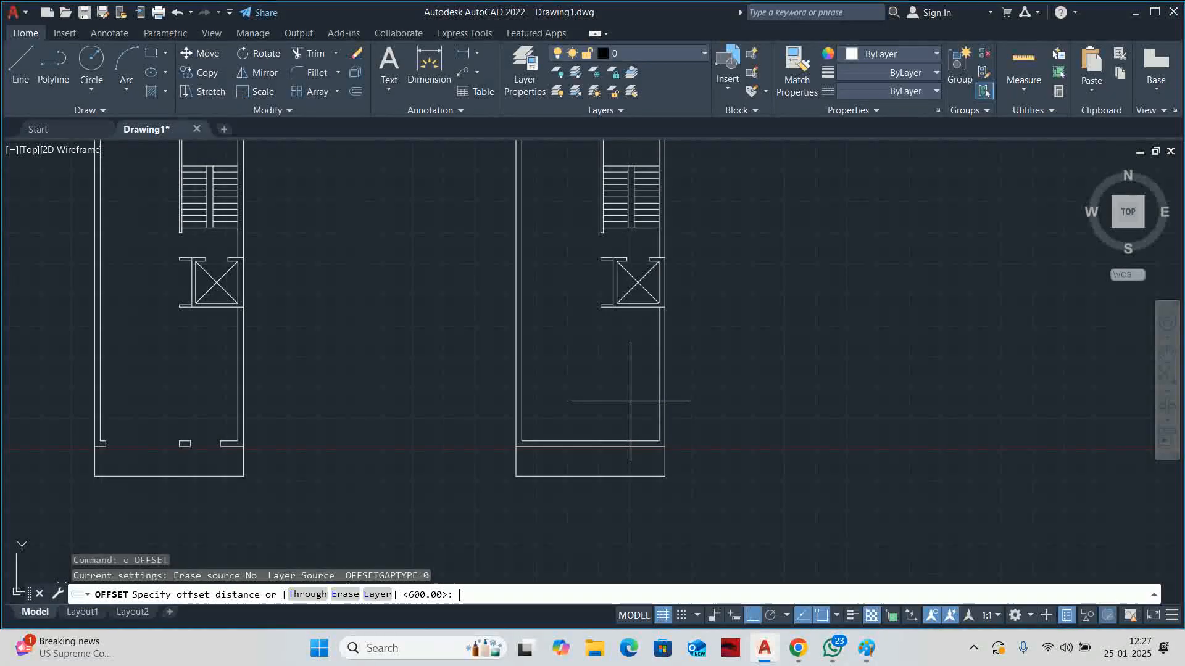
{"action": "type", "text": "5"}
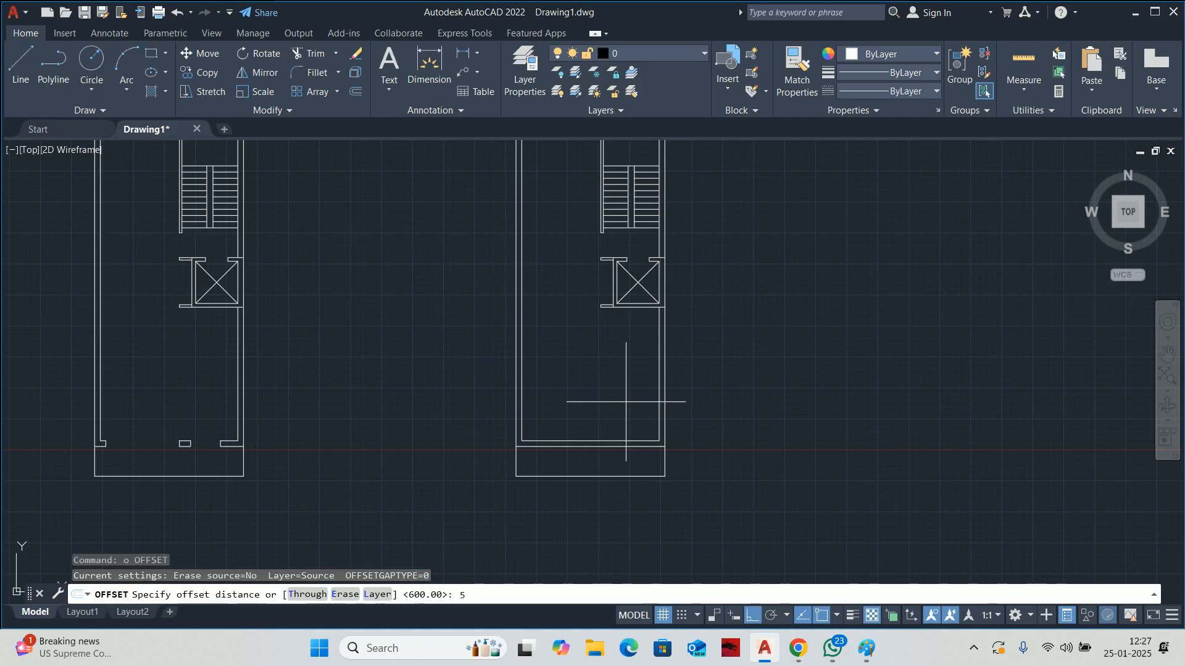
{"action": "key", "text": "Return"}
{"action": "scroll", "coordinate": [610, 370], "scroll_direction": "up", "scroll_amount": 4}
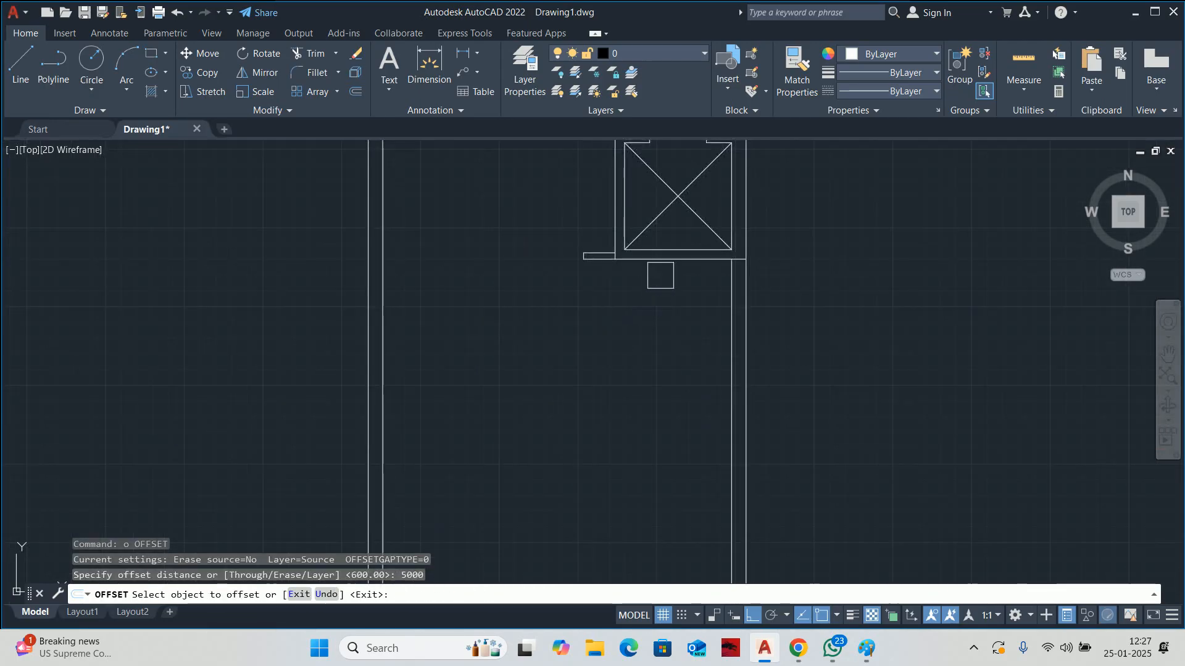
{"action": "left_click", "coordinate": [653, 258]}
{"action": "left_click", "coordinate": [652, 372]}
{"action": "scroll", "coordinate": [652, 373], "scroll_direction": "down", "scroll_amount": 3}
{"action": "scroll", "coordinate": [656, 336], "scroll_direction": "up", "scroll_amount": 3}
{"action": "key", "text": "Escape"}
{"action": "key", "text": "Escape"}
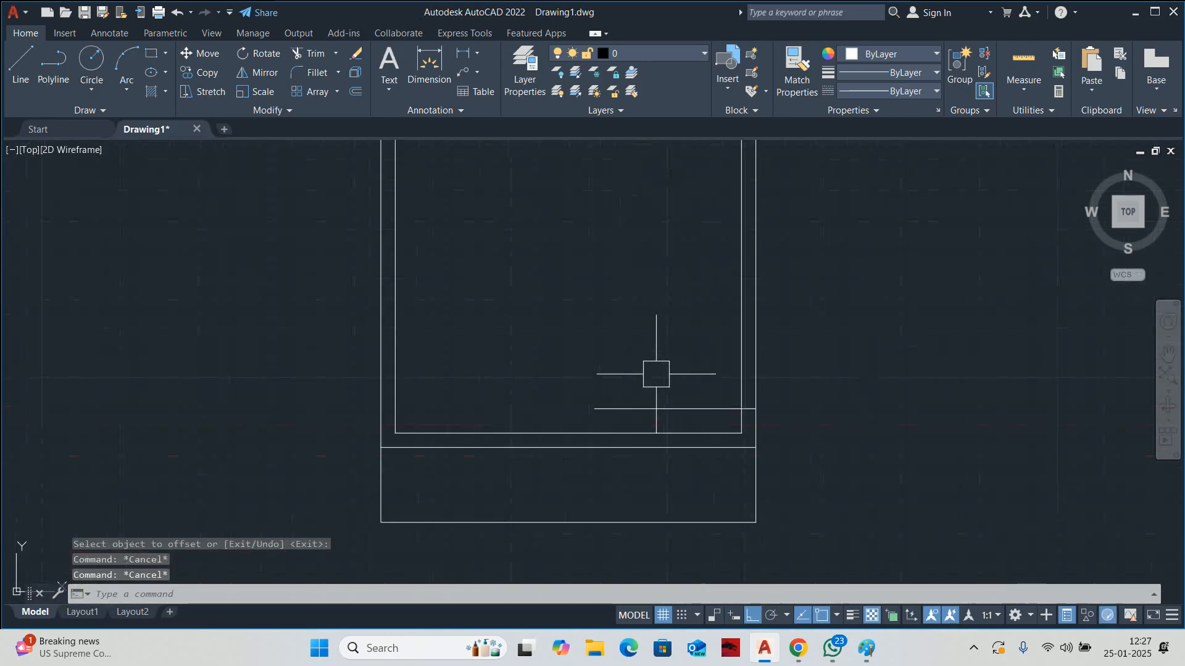
- Stretch the free end of the new offset line to the inner face of the copied plan's left side wall
{"action": "left_click", "coordinate": [617, 408]}
{"action": "left_click", "coordinate": [595, 409]}
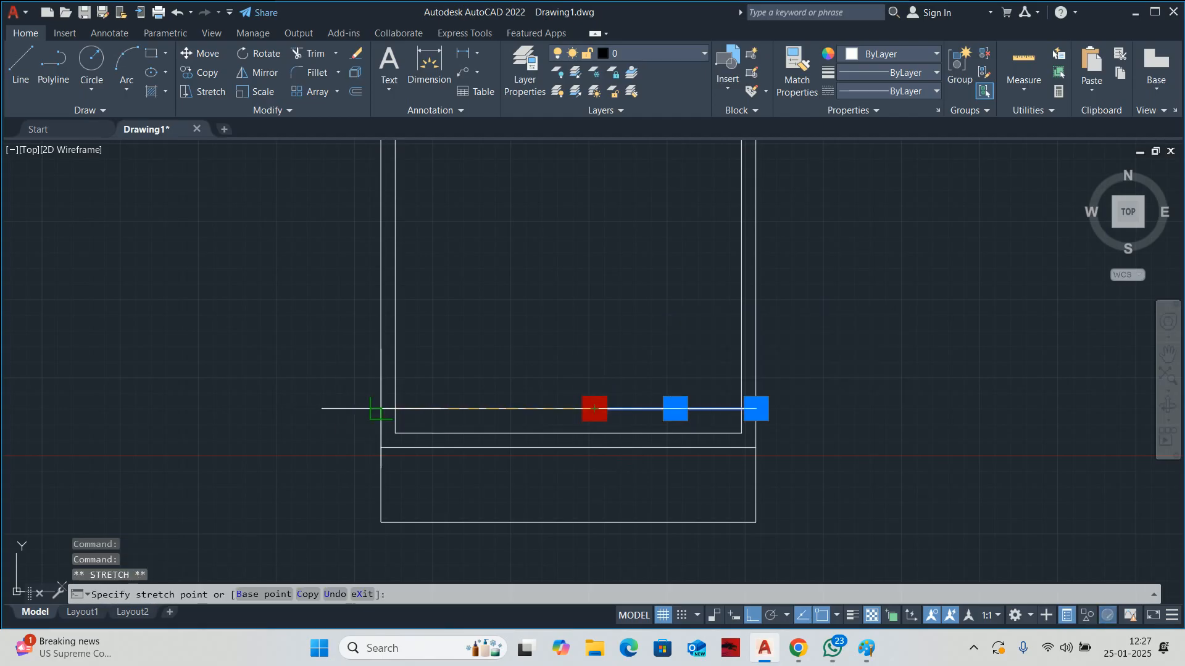
{"action": "left_click", "coordinate": [395, 408]}
{"action": "key", "text": "Escape"}
{"action": "key", "text": "Escape"}
{"action": "scroll", "coordinate": [501, 377], "scroll_direction": "down", "scroll_amount": 4}
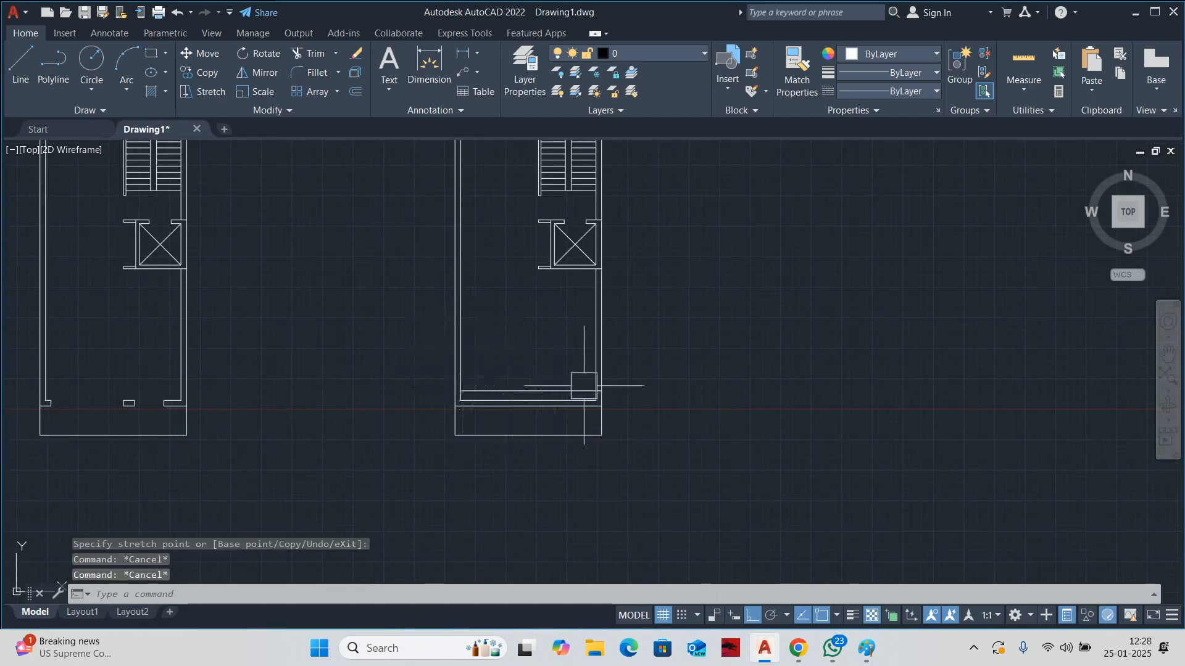
{"action": "middle_click_drag", "start_coordinate": [561, 299], "coordinate": [608, 328]}
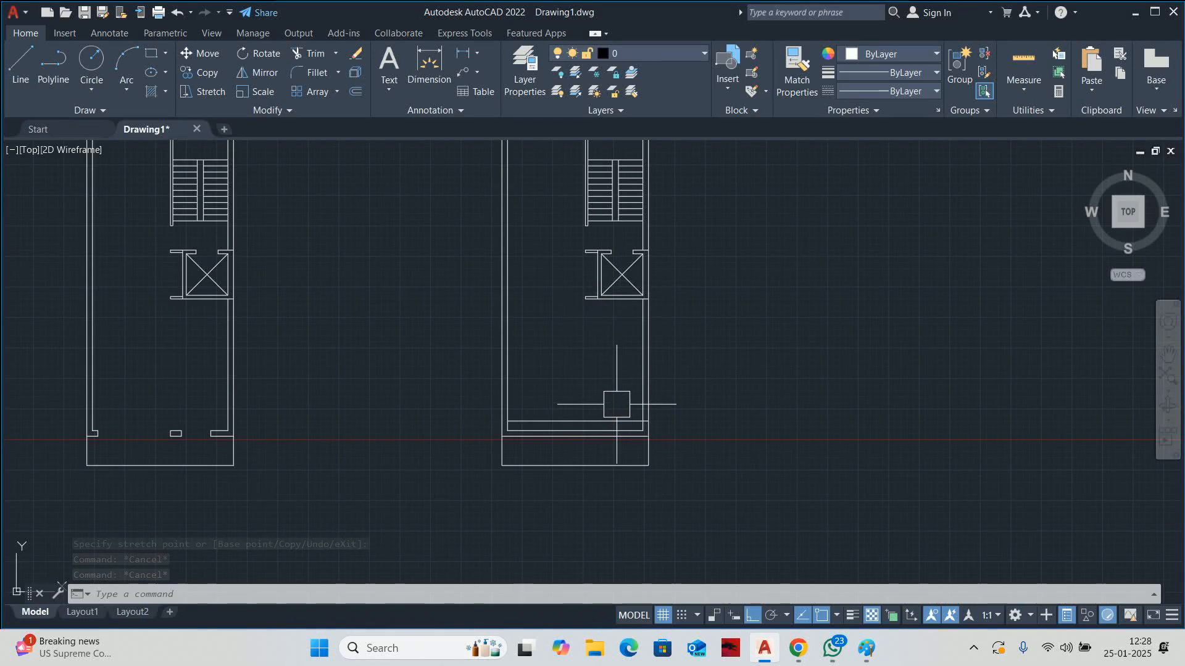
- Extend both lines of the wall beneath the shaft room to the left side wall and remove the short end line between them
{"action": "key", "text": "Escape"}
{"action": "type", "text": "ex"}
{"action": "key", "text": "Return"}
{"action": "scroll", "coordinate": [583, 308], "scroll_direction": "up", "scroll_amount": 6}
{"action": "left_click", "coordinate": [600, 277]}
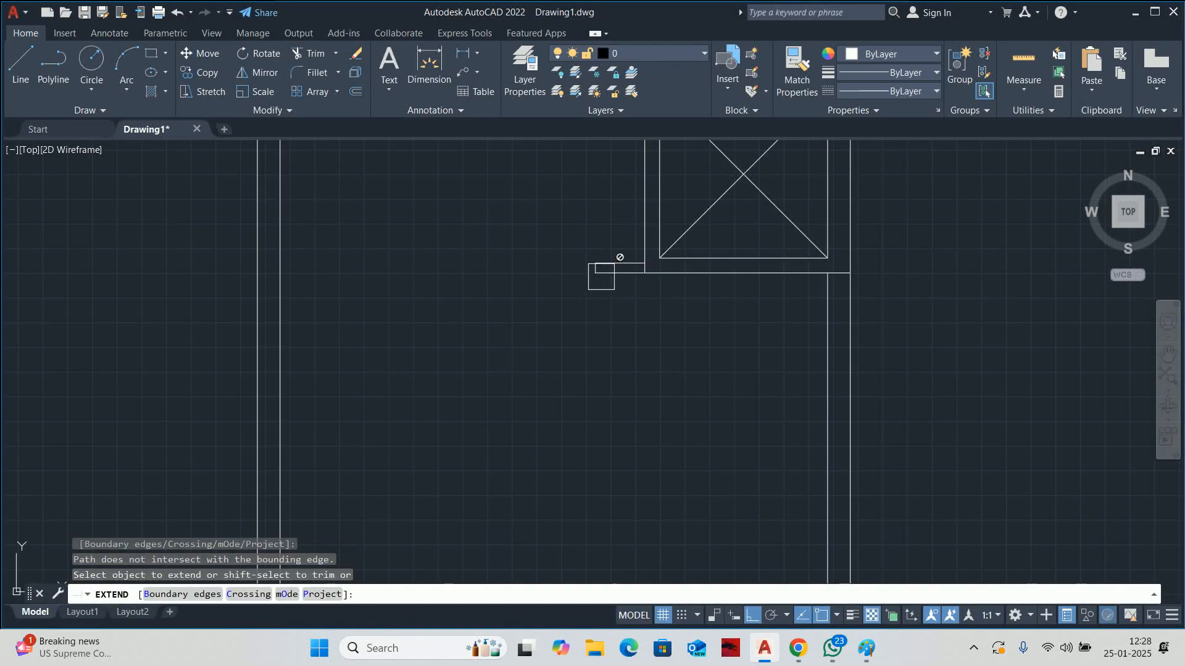
{"action": "left_click", "coordinate": [604, 236]}
{"action": "key", "text": "Return"}
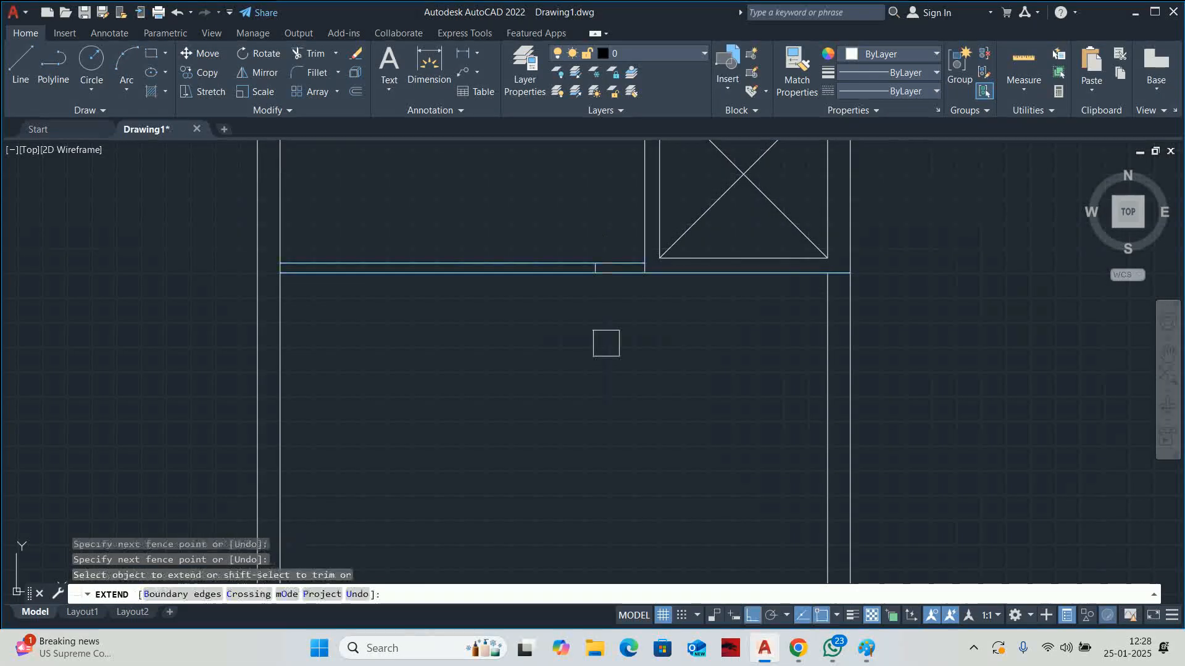
{"action": "scroll", "coordinate": [596, 259], "scroll_direction": "up", "scroll_amount": 5}
{"action": "left_click", "coordinate": [601, 251]}
{"action": "scroll", "coordinate": [555, 265], "scroll_direction": "down", "scroll_amount": 6}
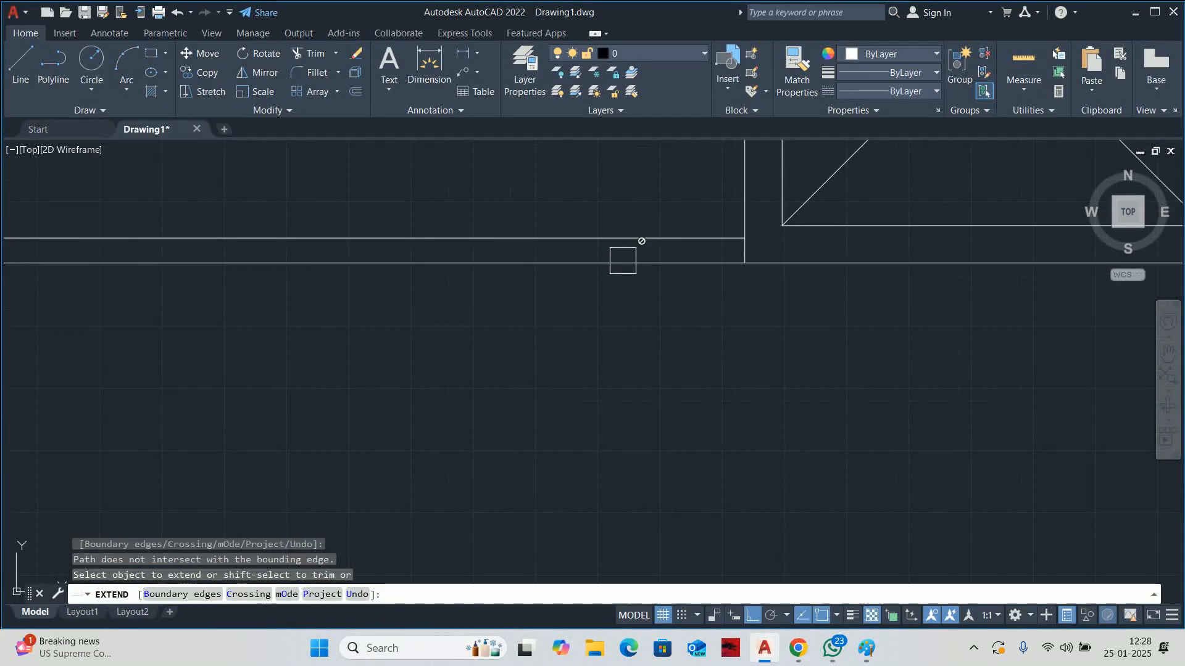
{"action": "key", "text": "Escape"}
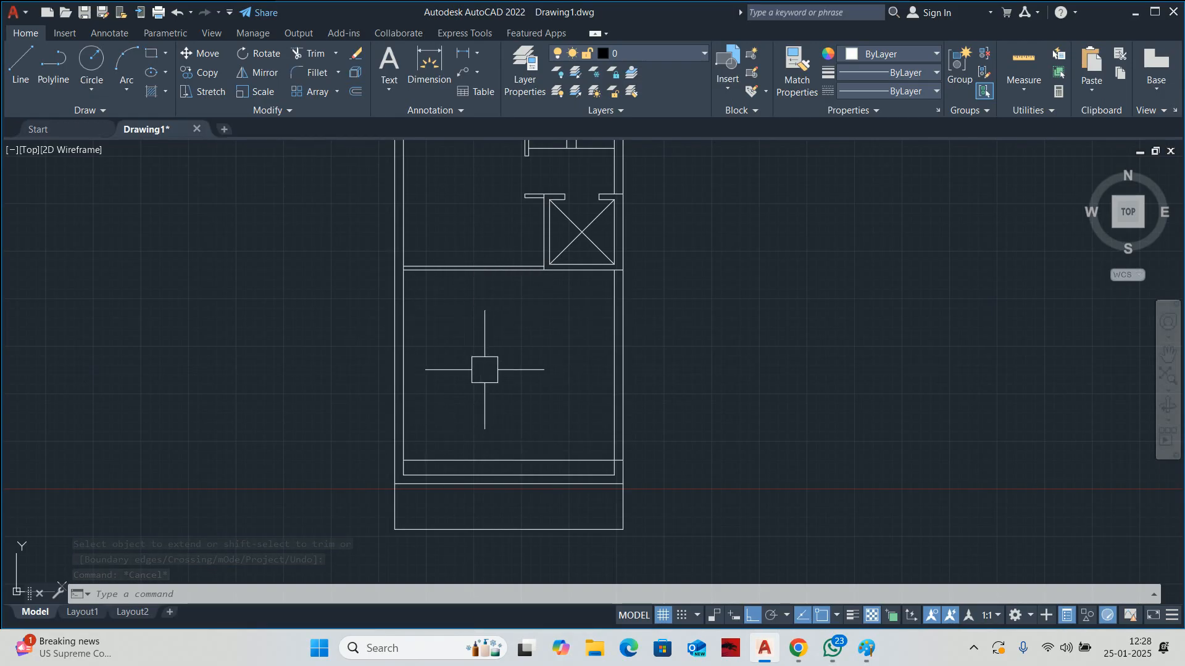
- Offset the horizontal line in the copied plan's lower room upward by 500 and delete the original line
{"action": "type", "text": "o"}
{"action": "key", "text": "Return"}
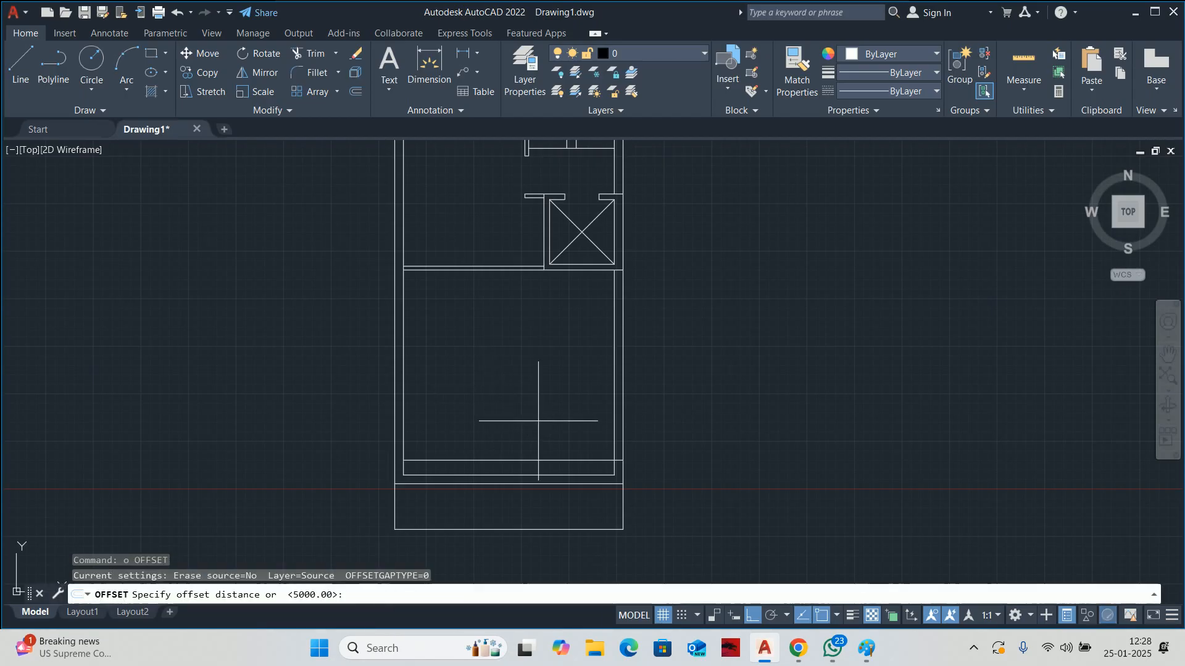
{"action": "type", "text": "500"}
{"action": "key", "text": "Return"}
{"action": "scroll", "coordinate": [543, 447], "scroll_direction": "up", "scroll_amount": 2}
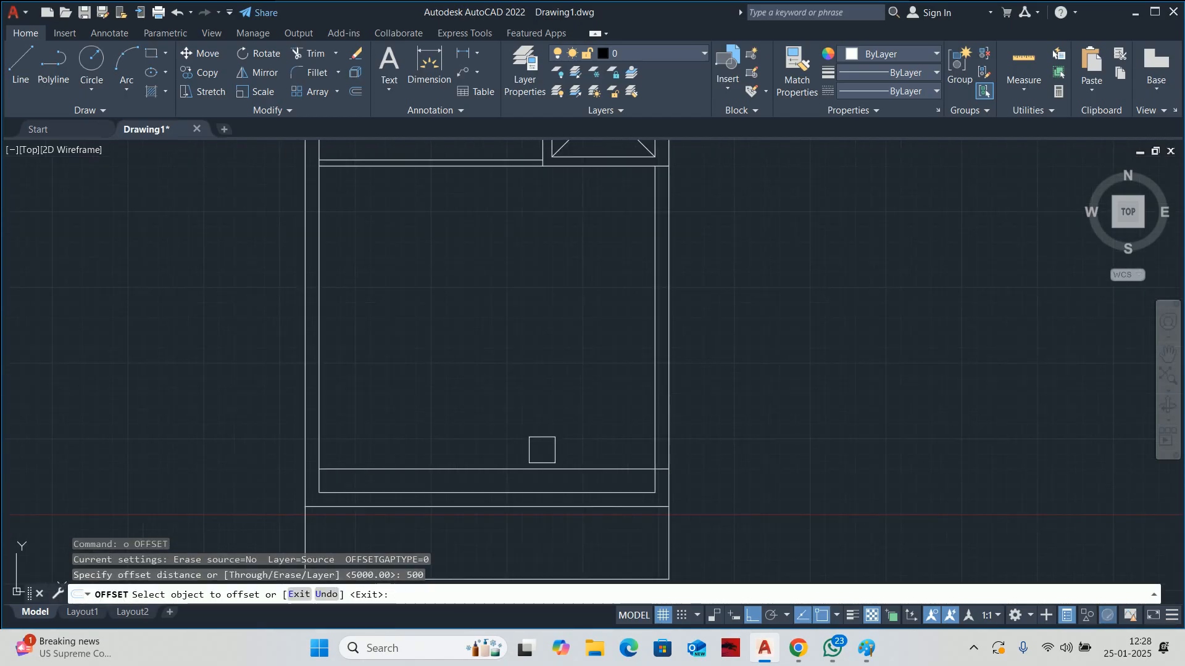
{"action": "left_click", "coordinate": [535, 474]}
{"action": "left_click", "coordinate": [529, 432]}
{"action": "key", "text": "Escape"}
{"action": "left_click", "coordinate": [529, 467]}
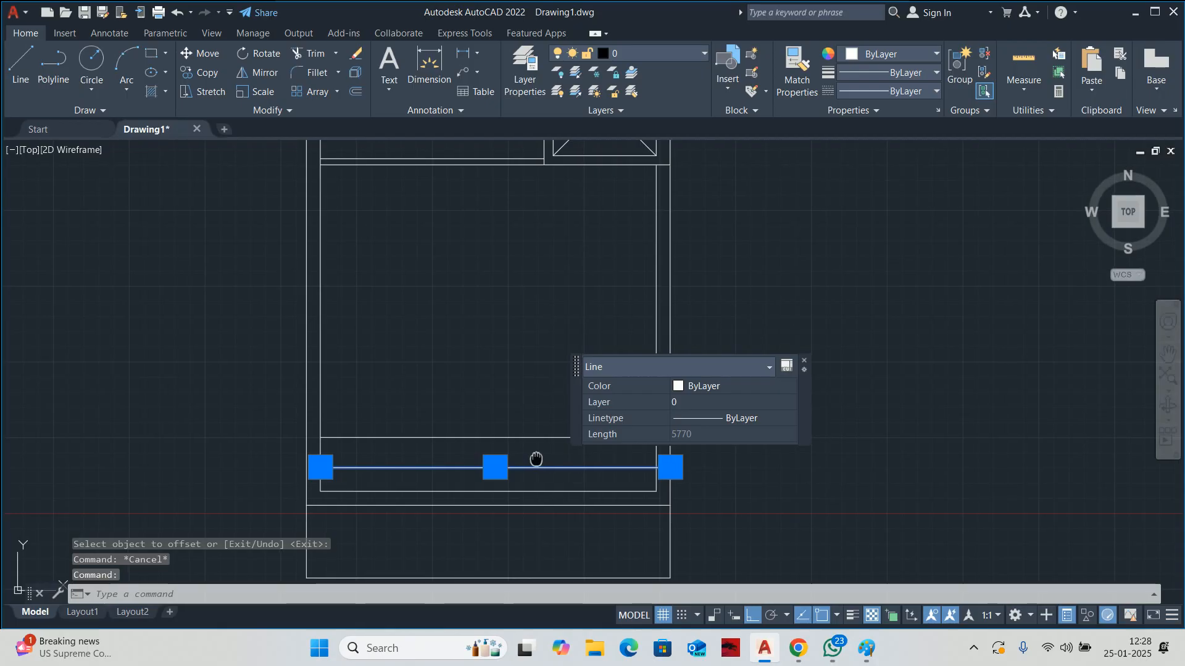
{"action": "key", "text": "Delete"}
{"action": "middle_click_drag", "start_coordinate": [529, 467], "coordinate": [517, 408]}
- Extend the inner lines of both side walls down to the copied plan's lower plot boundary
{"action": "type", "text": "ex"}
{"action": "key", "text": "Return"}
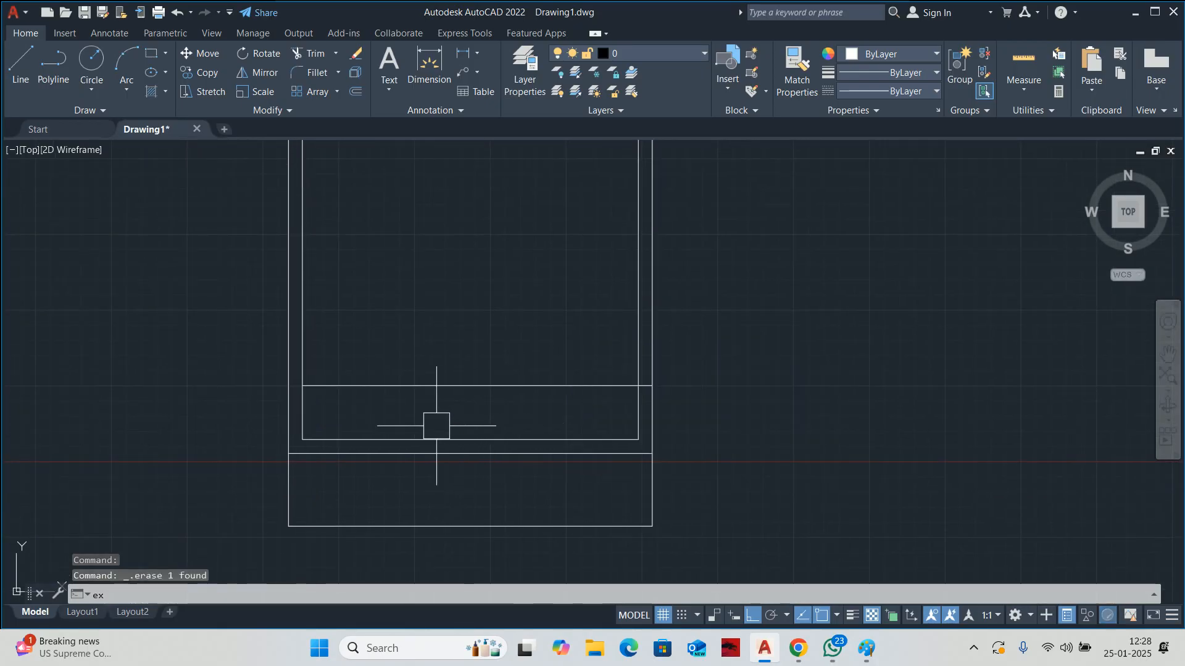
{"action": "left_click", "coordinate": [309, 417]}
{"action": "left_click", "coordinate": [308, 418]}
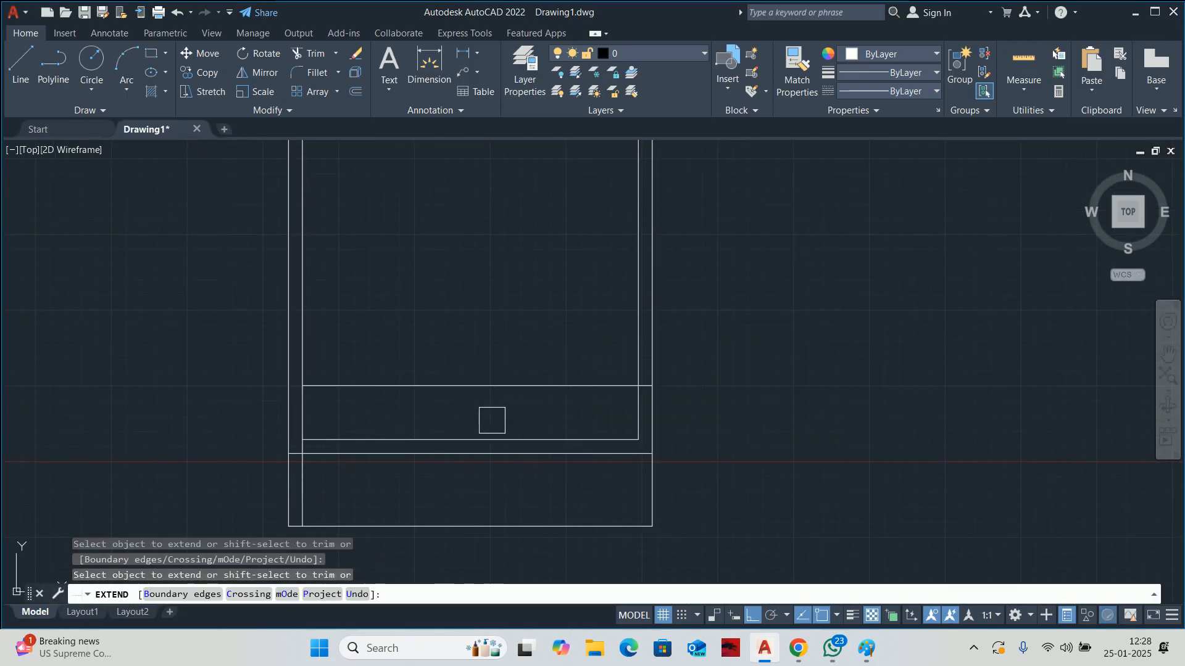
{"action": "left_click", "coordinate": [637, 410]}
- Trim away both lines of the copied plan's old lower wall, including the remnants inside the side walls
{"action": "left_click", "coordinate": [512, 432], "text": "shift"}
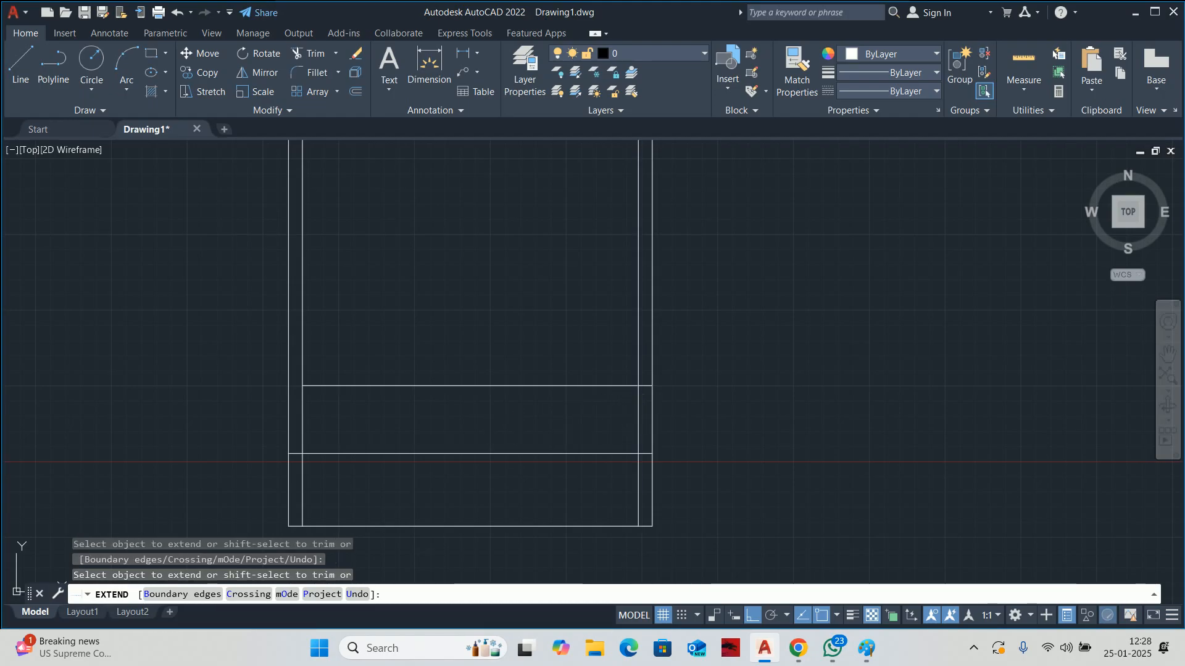
{"action": "left_click", "coordinate": [488, 448], "text": "shift"}
{"action": "scroll", "coordinate": [293, 455], "scroll_direction": "up", "scroll_amount": 5}
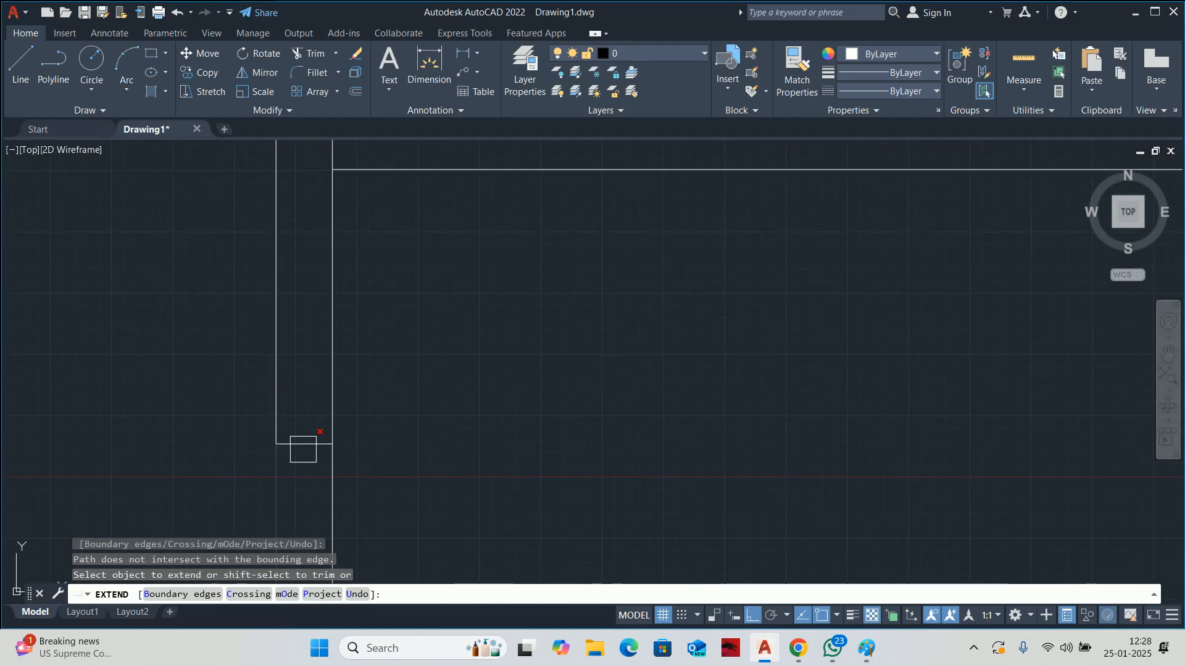
{"action": "scroll", "coordinate": [316, 455], "scroll_direction": "down", "scroll_amount": 2}
{"action": "middle_click_drag", "start_coordinate": [883, 440], "coordinate": [156, 376]}
{"action": "scroll", "coordinate": [498, 389], "scroll_direction": "up", "scroll_amount": 4}
{"action": "left_click", "coordinate": [480, 367], "text": "shift"}
{"action": "key", "text": "Escape"}
{"action": "scroll", "coordinate": [480, 366], "scroll_direction": "down", "scroll_amount": 5}
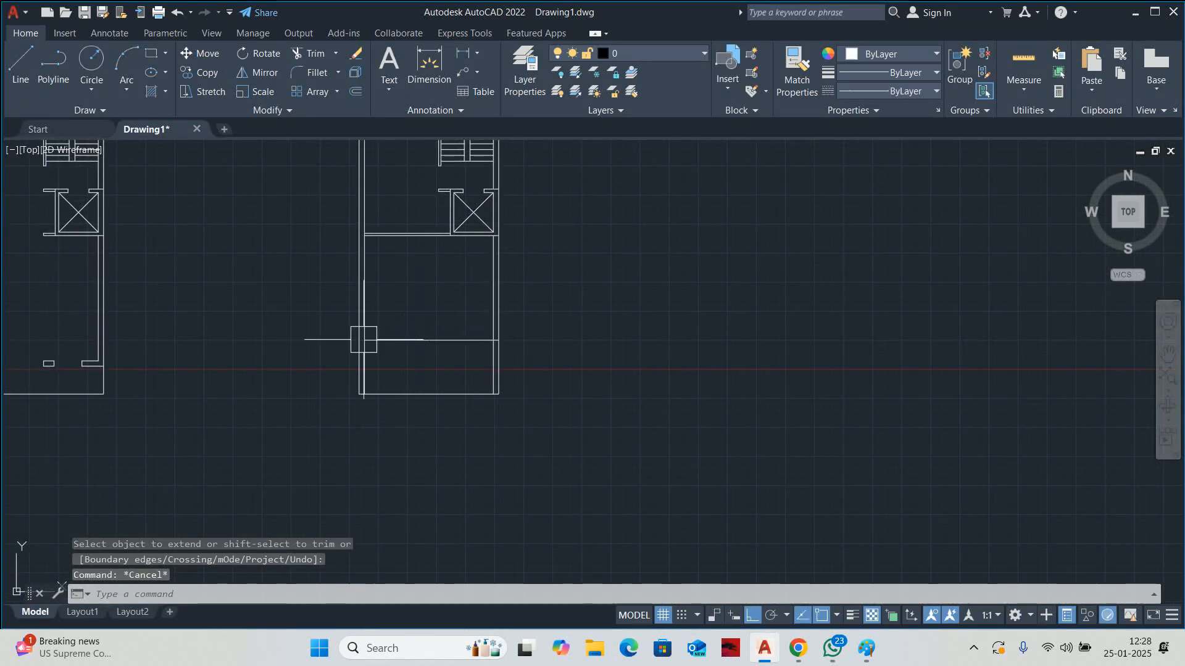
- Measure the resized room below the shaft in the copied plan with the quick Measure tool
{"action": "left_click", "coordinate": [1023, 62]}
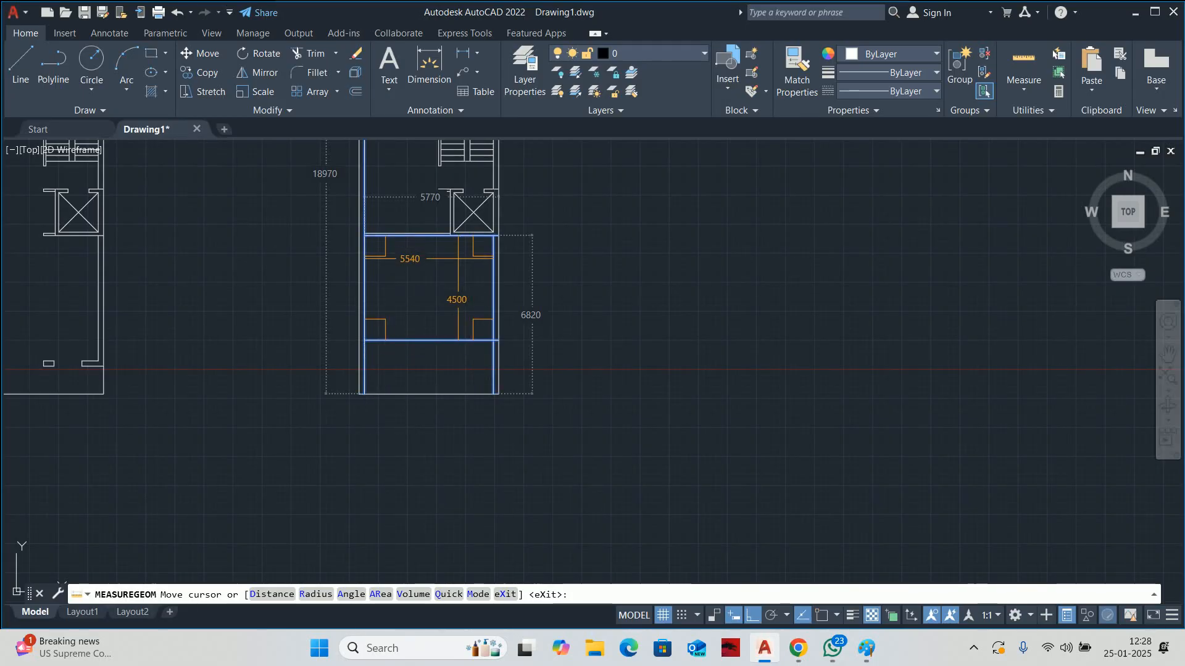
{"action": "key", "text": "Escape"}
{"action": "mouse_move", "coordinate": [450, 276]}
{"action": "middle_mouse_down"}
{"action": "mouse_move", "coordinate": [479, 291]}
{"action": "mouse_move", "coordinate": [503, 443]}
{"action": "middle_mouse_up"}
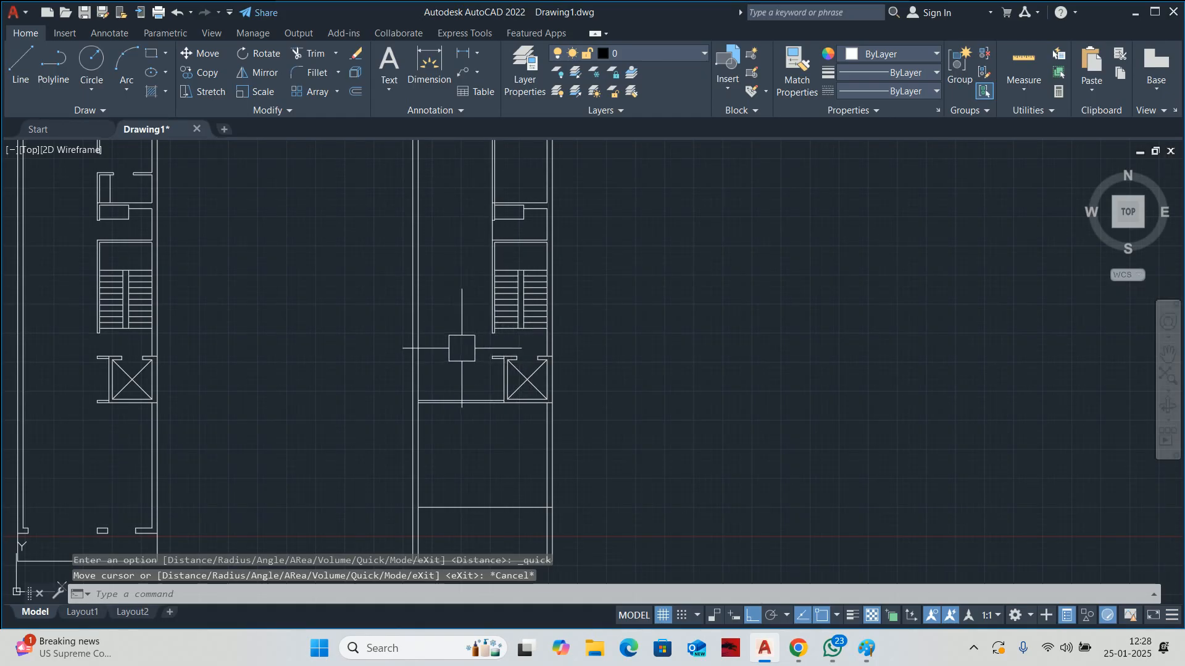
{"action": "middle_click_drag", "start_coordinate": [461, 348], "coordinate": [463, 391]}
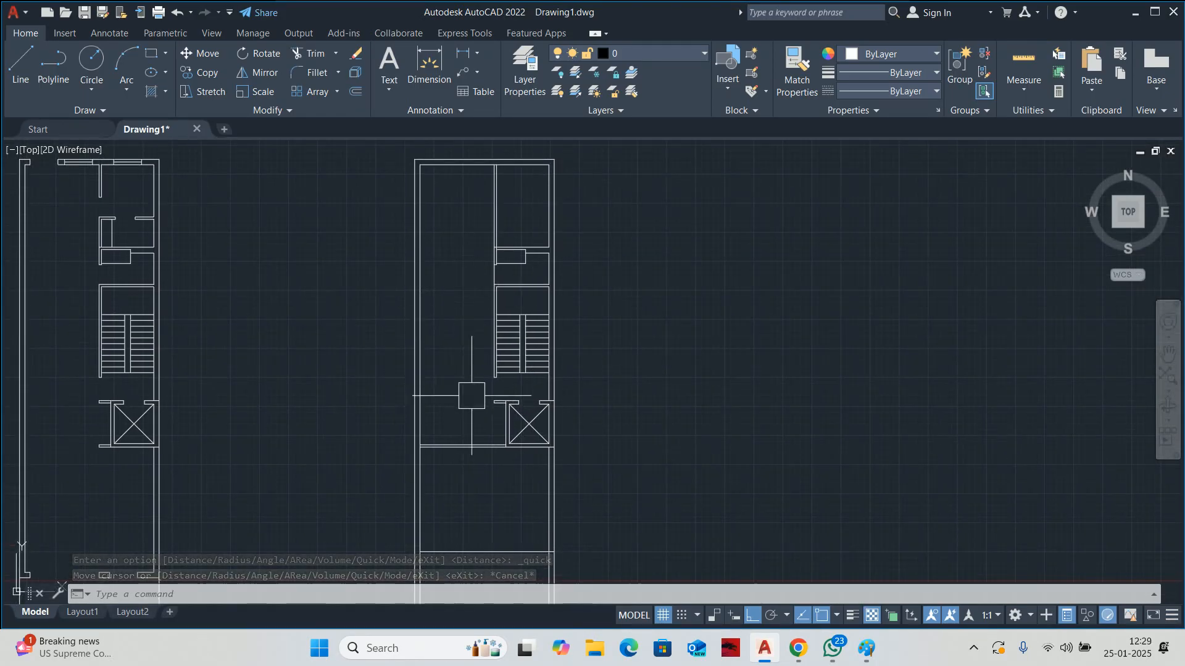
{"action": "middle_click_drag", "start_coordinate": [468, 346], "coordinate": [465, 380]}
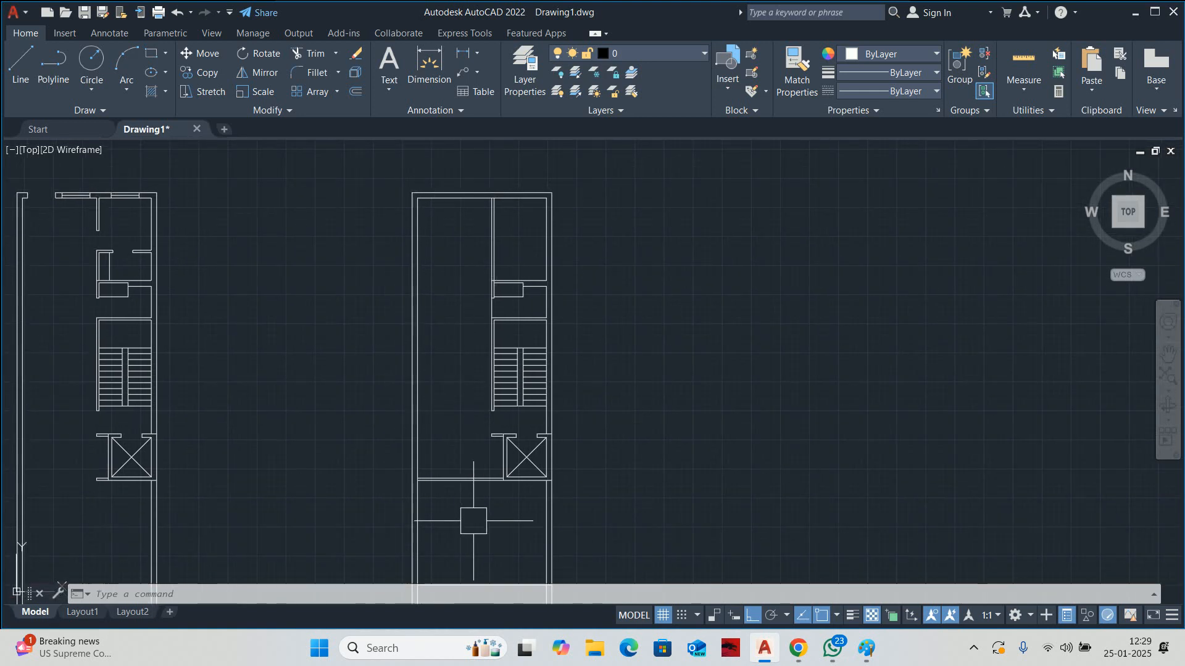
{"action": "middle_click_drag", "start_coordinate": [458, 286], "coordinate": [455, 339]}
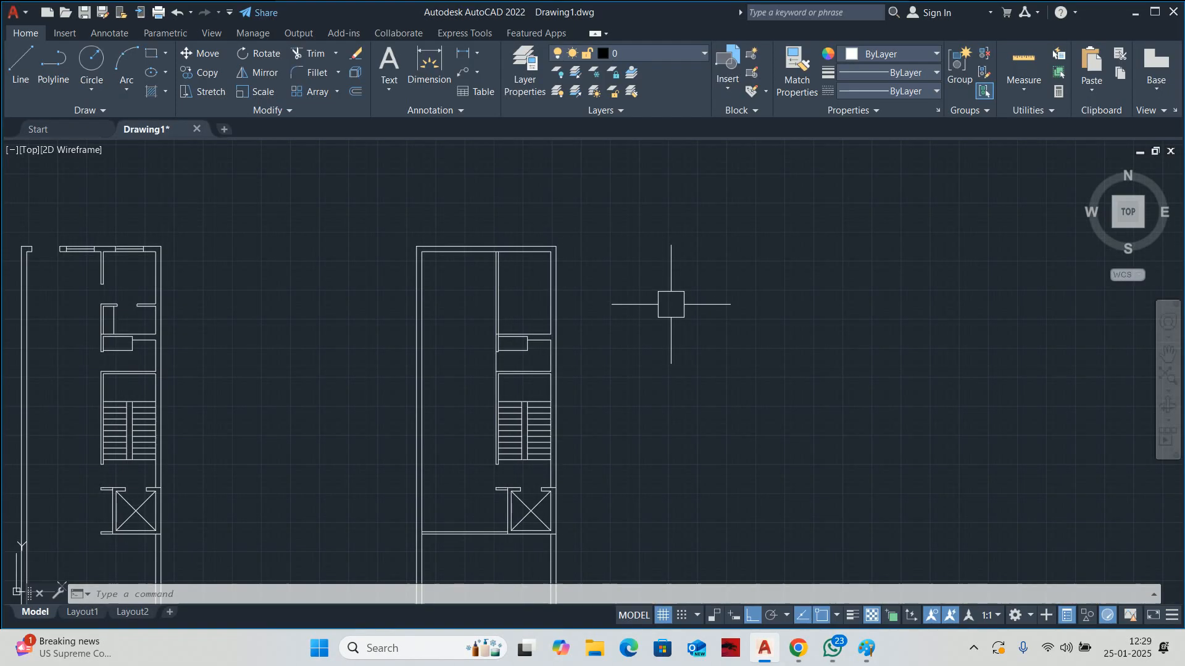
- Move the entire copied plan horizontally to the left, closer to the first floor plan
{"action": "scroll", "coordinate": [593, 275], "scroll_direction": "down", "scroll_amount": 2}
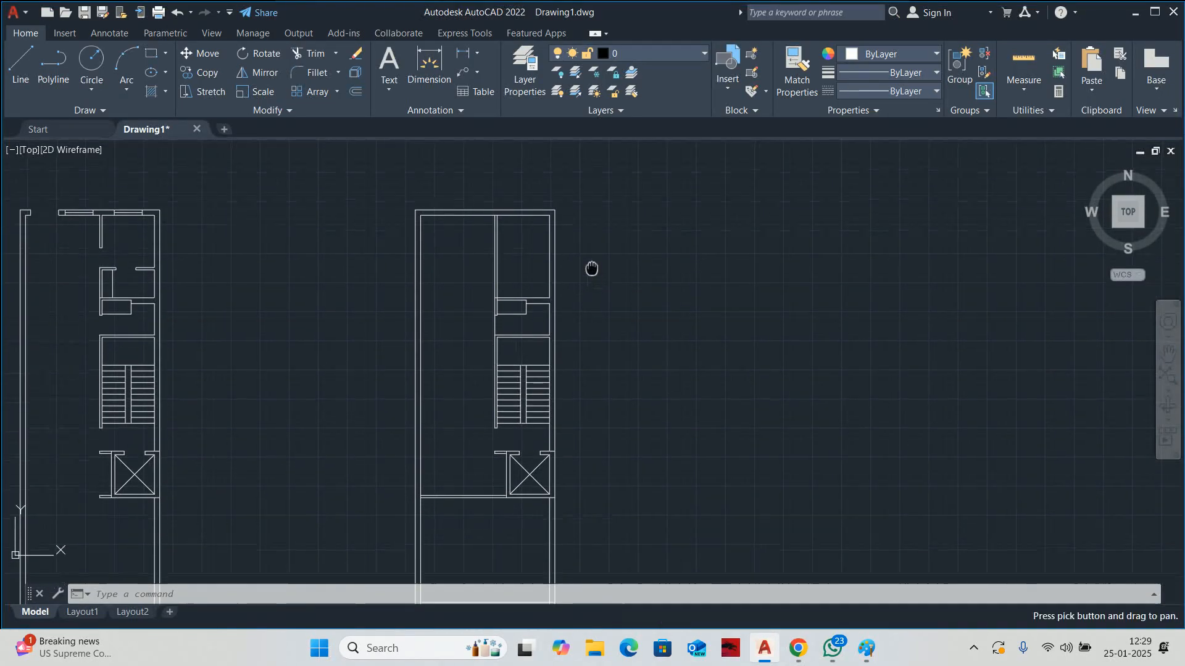
{"action": "type", "text": "m"}
{"action": "key", "text": "Return"}
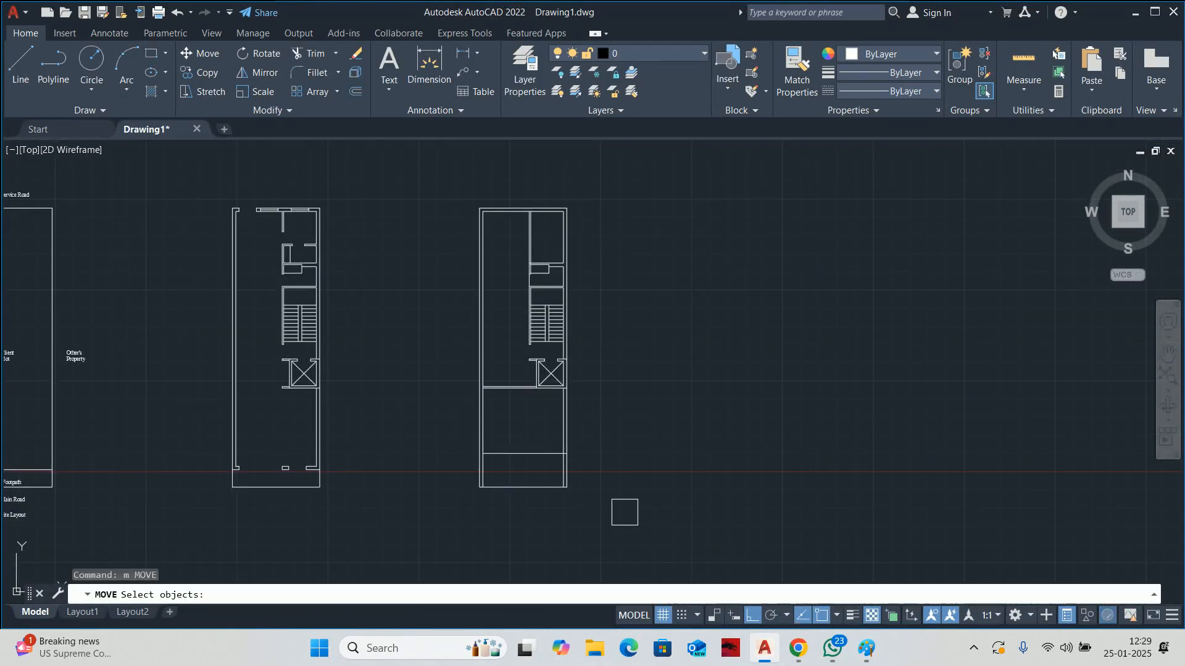
{"action": "left_click", "coordinate": [641, 571]}
{"action": "left_click", "coordinate": [426, 146]}
{"action": "key", "text": "Return"}
{"action": "left_click", "coordinate": [454, 154]}
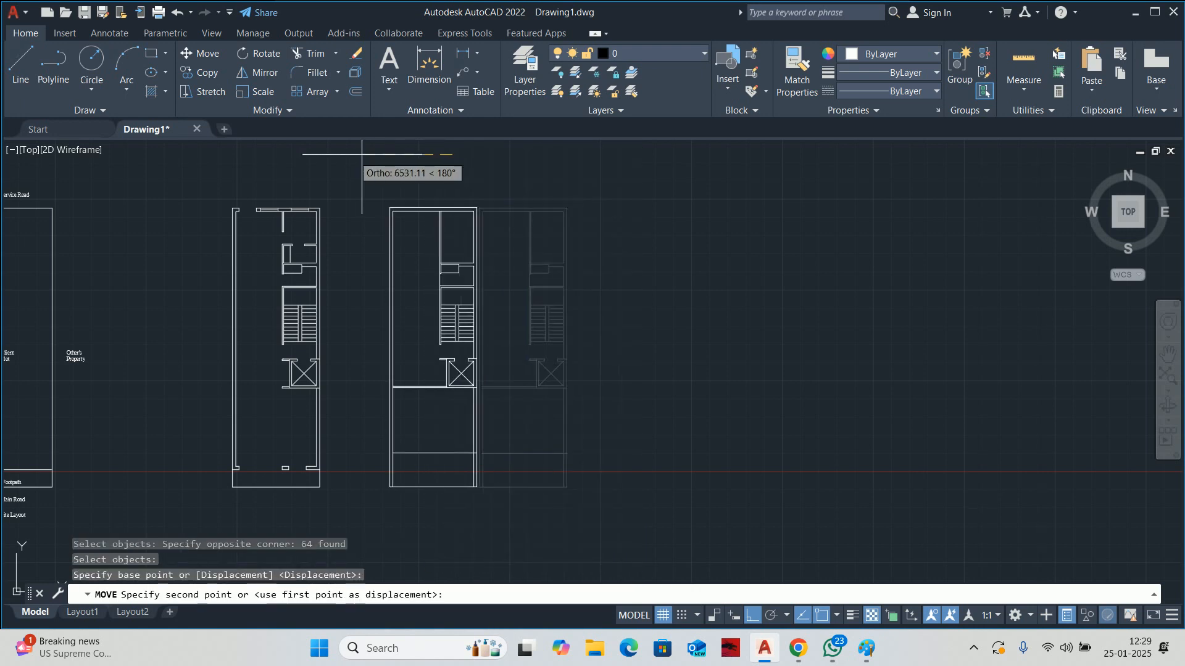
{"action": "left_click", "coordinate": [353, 154]}
{"action": "key", "text": "Escape"}
{"action": "key", "text": "Escape"}
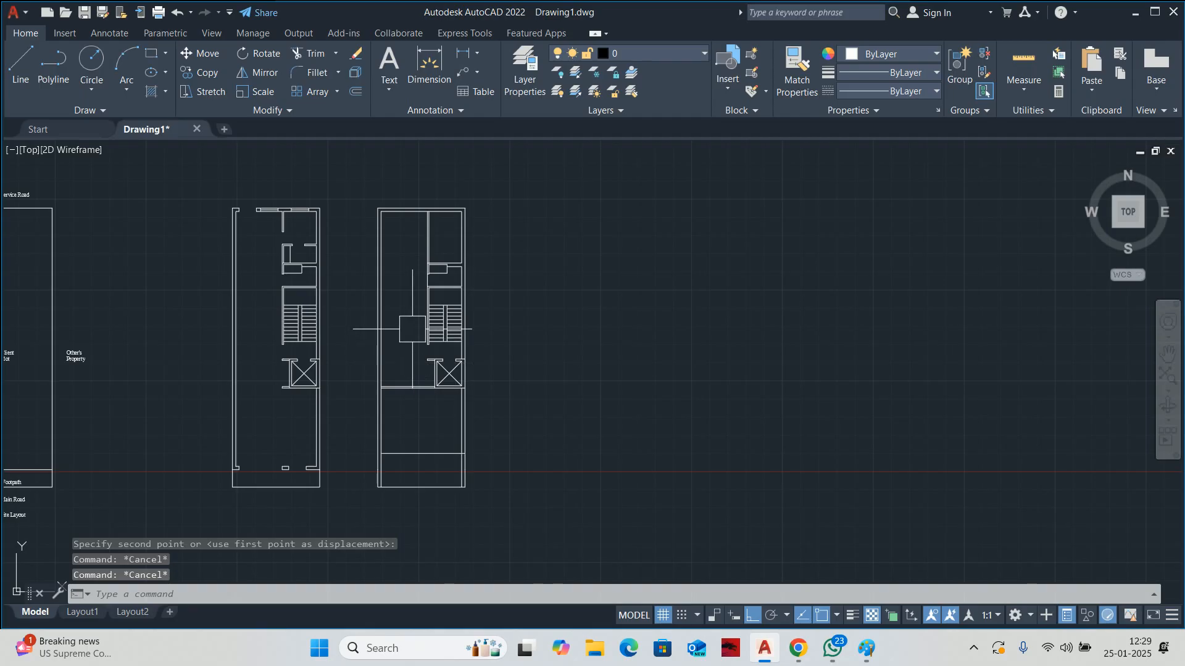
{"action": "scroll", "coordinate": [412, 325], "scroll_direction": "up", "scroll_amount": 4}
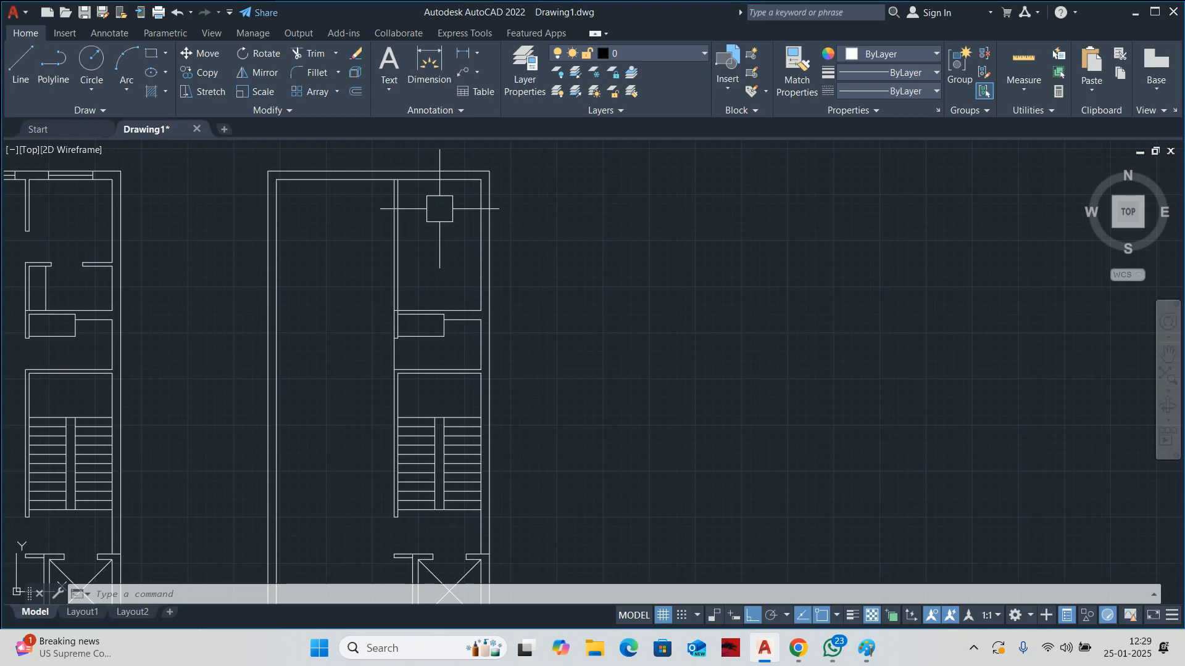
{"action": "scroll", "coordinate": [440, 212], "scroll_direction": "down", "scroll_amount": 2}
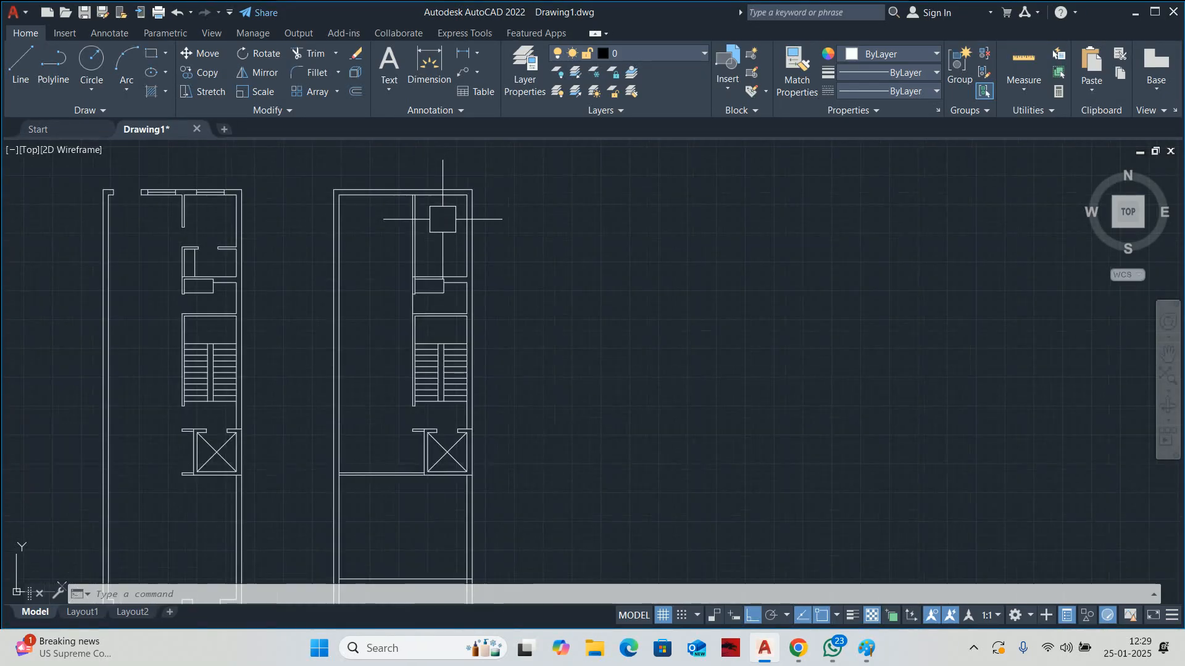
{"action": "scroll", "coordinate": [439, 219], "scroll_direction": "down", "scroll_amount": 2}
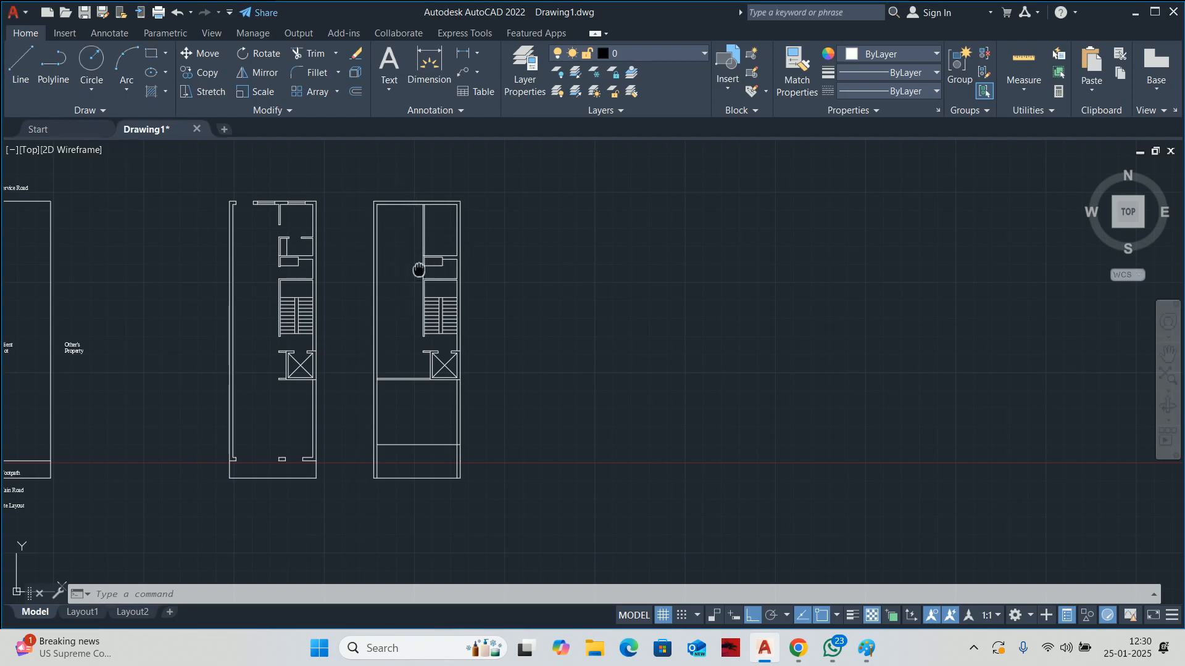
{"action": "middle_click_drag", "start_coordinate": [410, 273], "coordinate": [544, 274]}
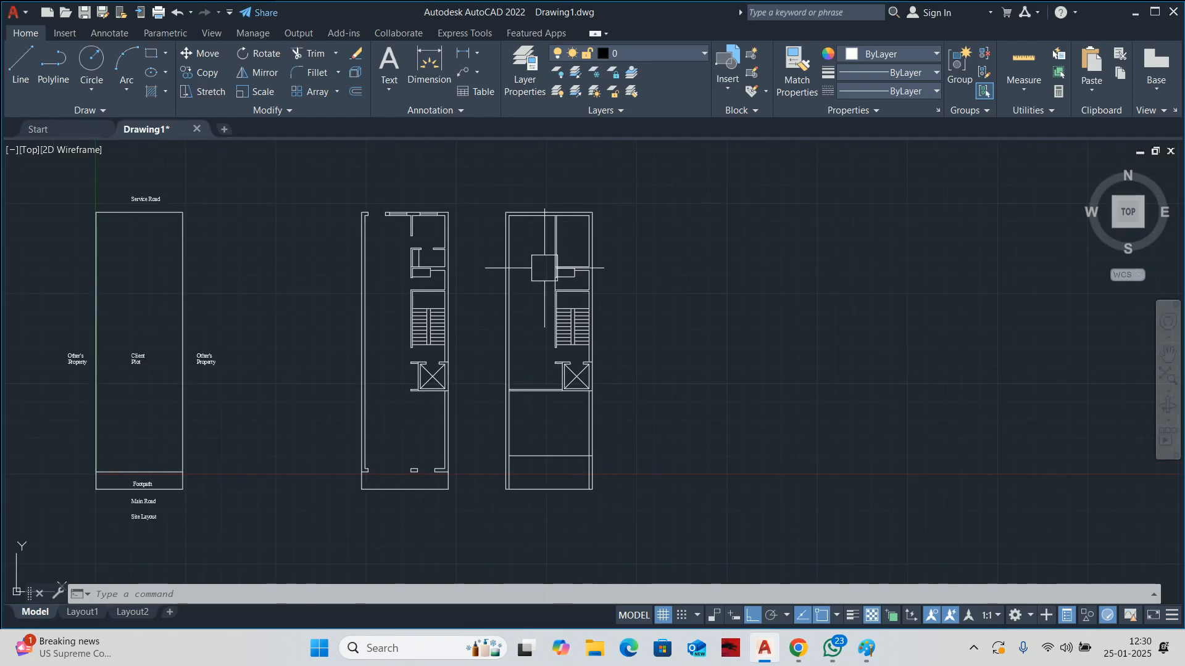